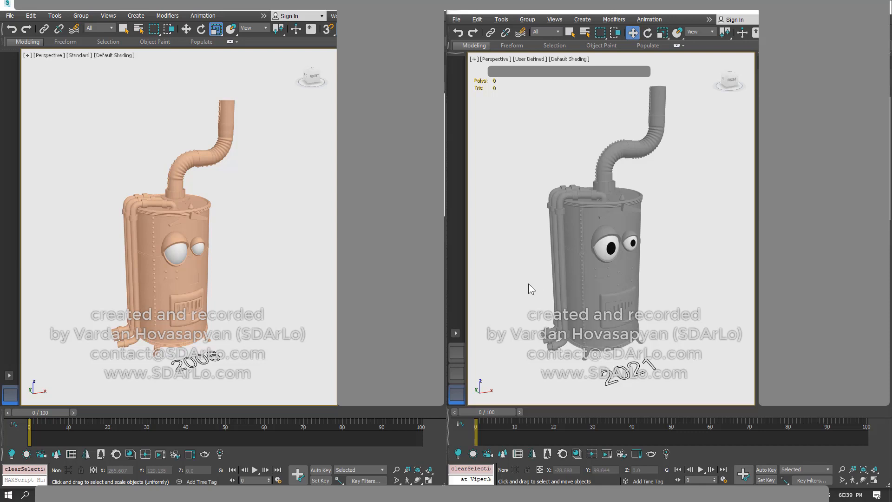
- Compare the 2006 and 2021 boiler characters from several front and side angles
middle_drag(531, 287, 519, 275)
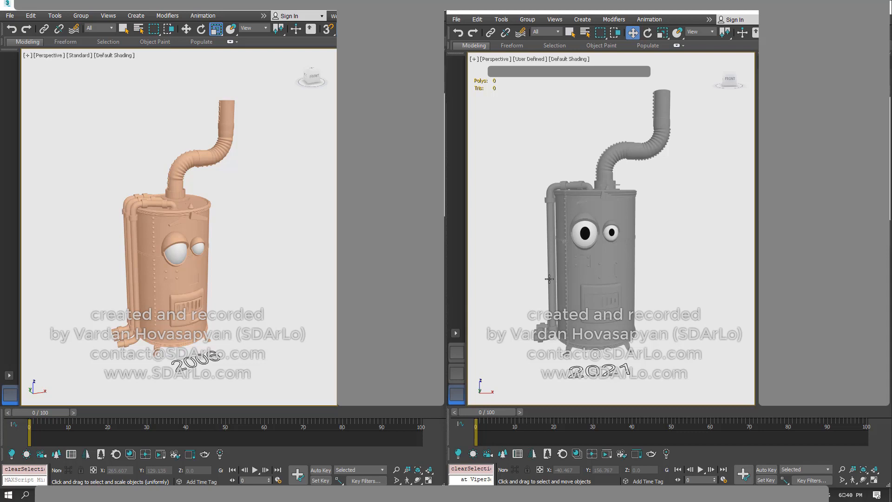
mouse_move(549, 279)
alt+middle_down()
mouse_move(568, 290)
mouse_move(560, 288)
alt+middle_up()
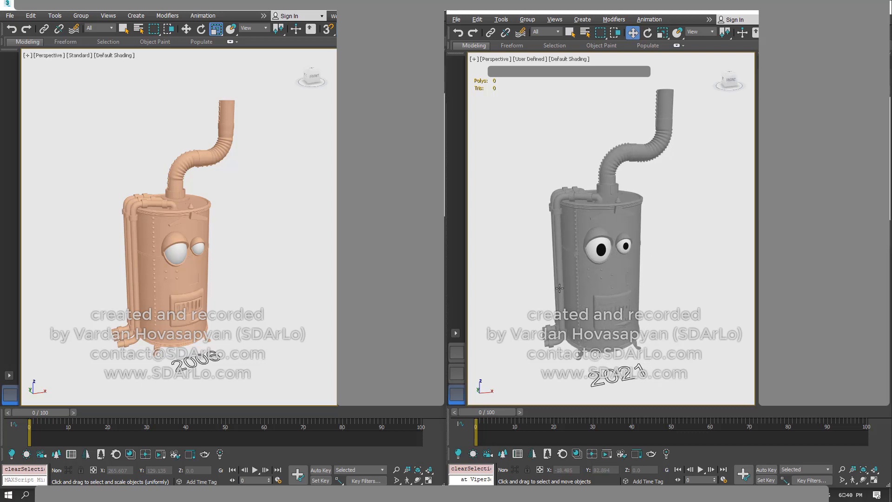
alt+middle_drag(559, 288, 529, 269)
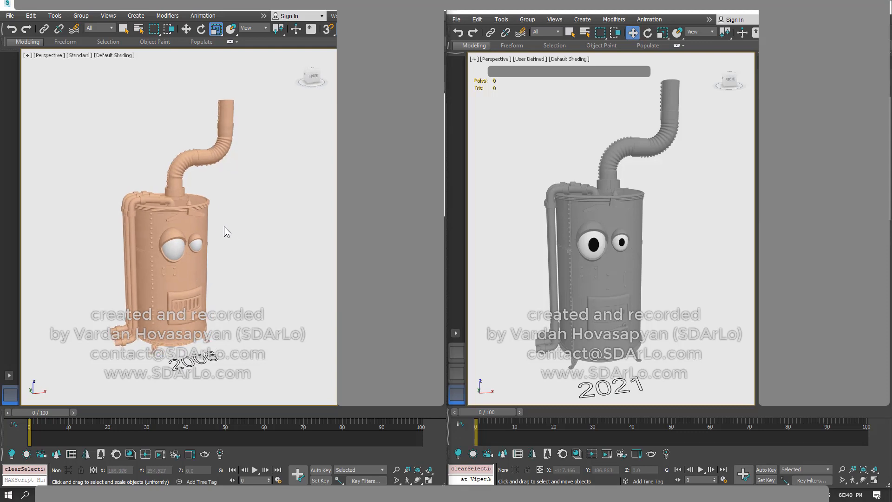
mouse_move(224, 227)
alt+middle_down()
mouse_move(211, 229)
mouse_move(220, 237)
mouse_move(215, 221)
alt+middle_up()
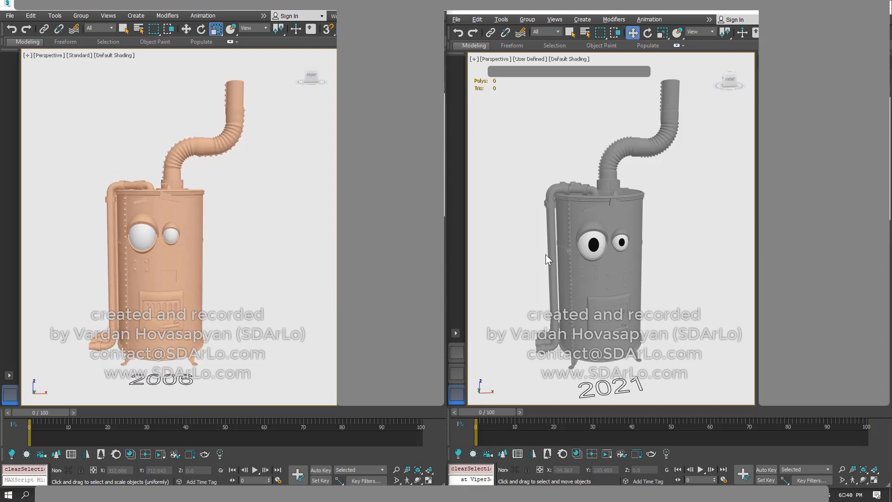
alt+middle_drag(545, 256, 531, 253)
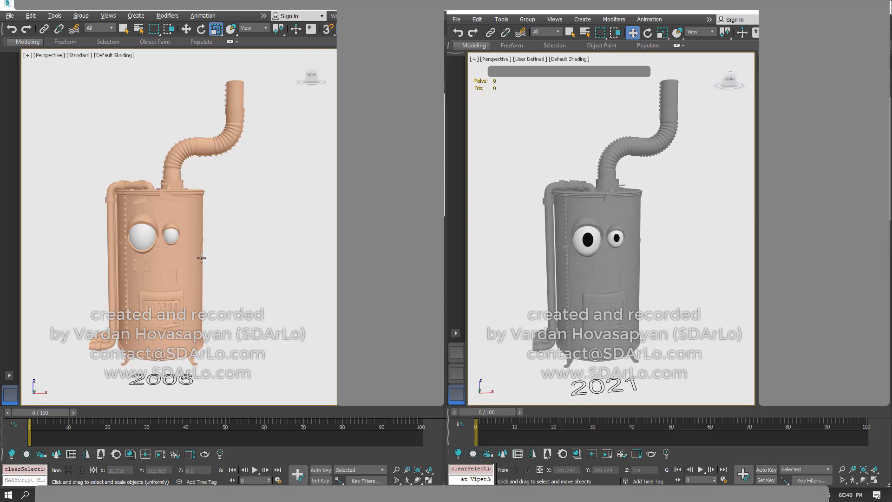
alt+middle_drag(201, 258, 208, 256)
alt+middle_drag(546, 257, 548, 258)
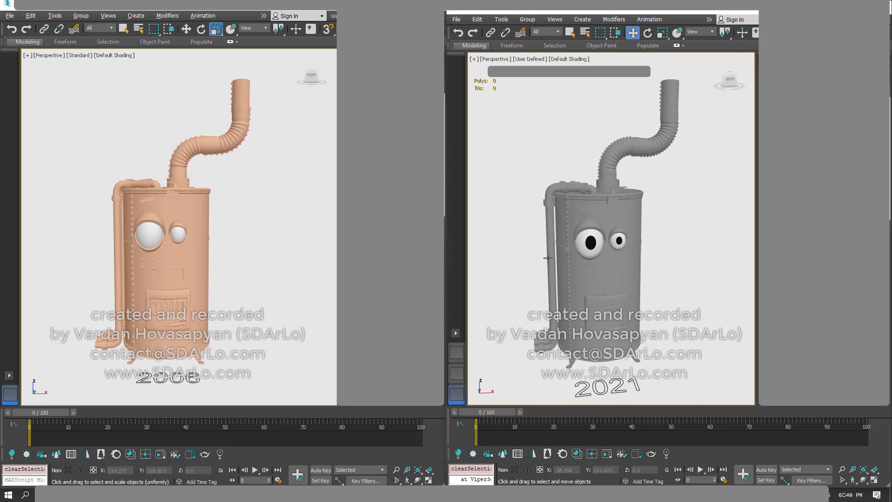
middle_drag(219, 229, 225, 227)
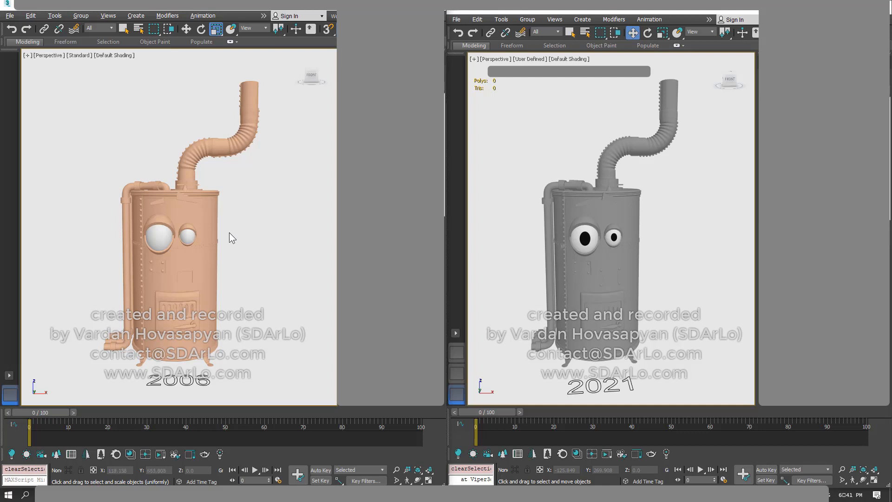
alt+middle_drag(229, 232, 252, 243)
alt+middle_drag(536, 239, 579, 249)
alt+middle_drag(263, 285, 241, 262)
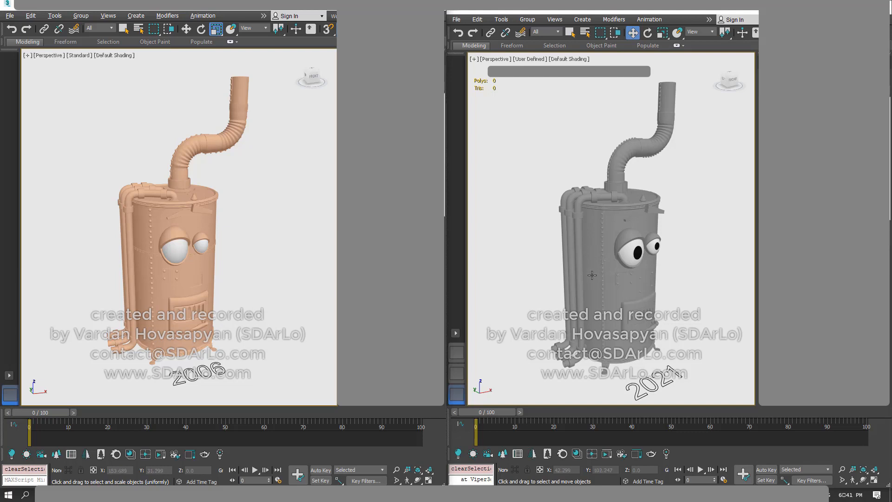
alt+middle_drag(595, 278, 585, 273)
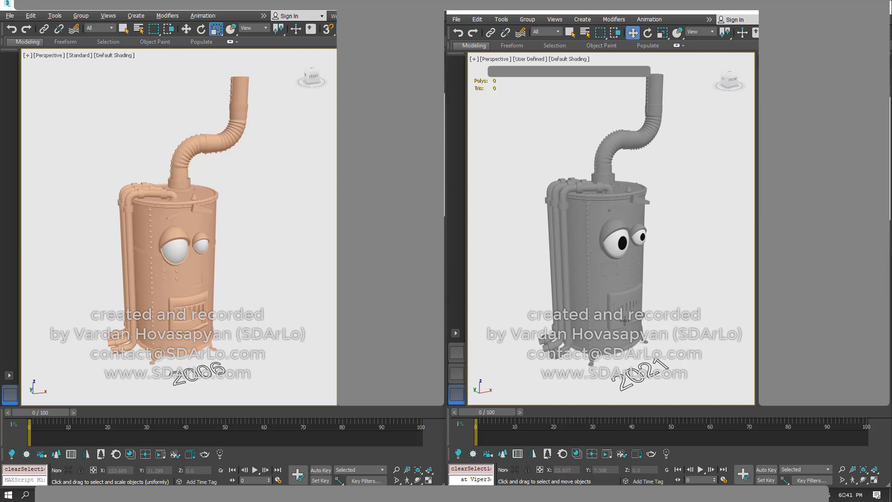
alt+middle_drag(620, 295, 601, 298)
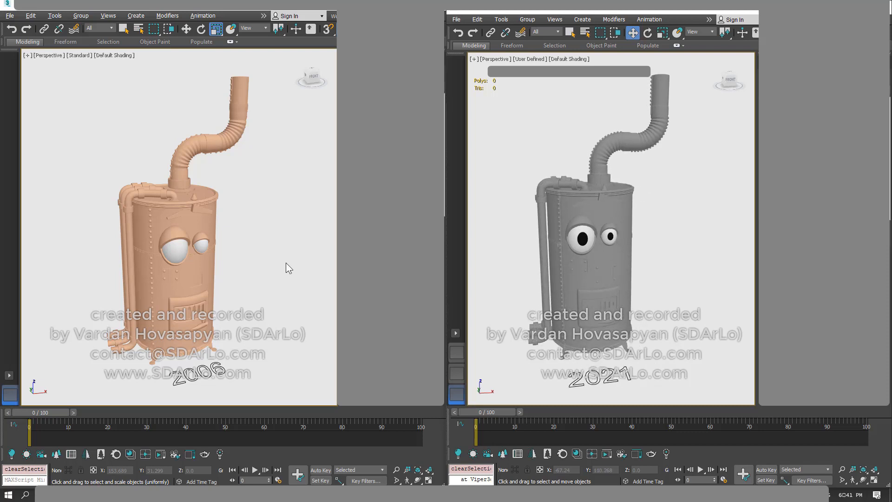
alt+middle_drag(582, 263, 605, 269)
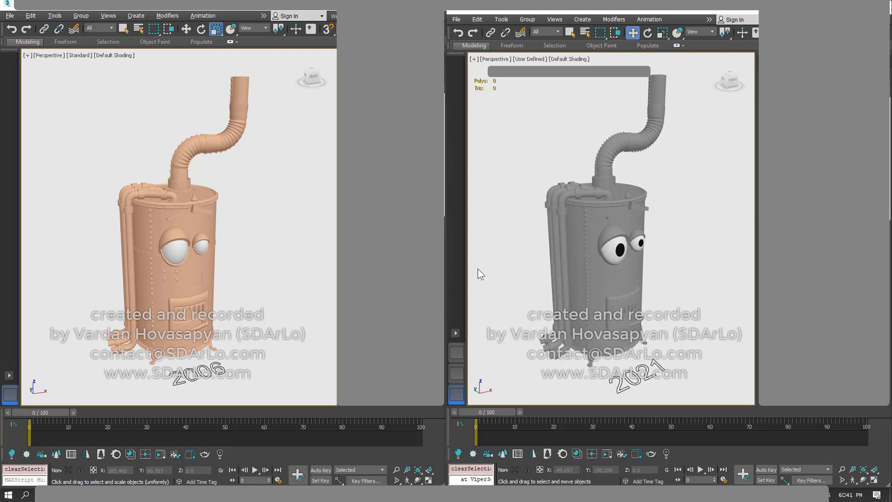
mouse_move(213, 263)
alt+middle_down()
mouse_move(228, 247)
mouse_move(219, 269)
mouse_move(233, 271)
mouse_move(210, 273)
alt+middle_up()
- Select the main cylindrical body of the 2006 model and turn on its see-through display
scroll(224, 255, up, 1)
scroll(244, 270, up, 2)
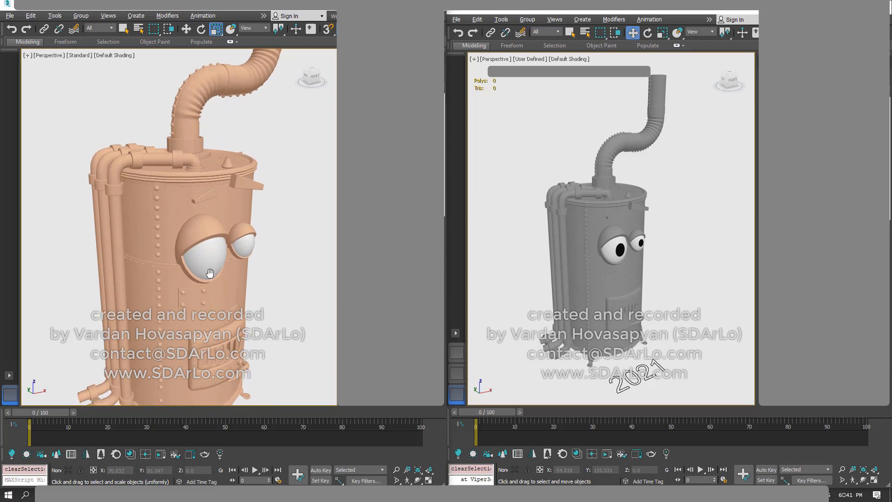
alt+middle_drag(203, 235, 208, 207)
click(165, 222)
right_click(208, 206)
click(224, 245)
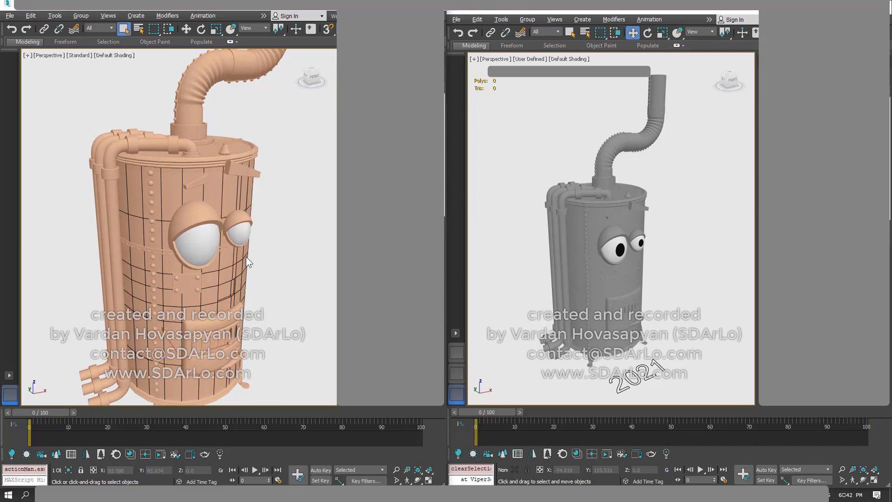
mouse_move(246, 258)
alt+middle_down()
mouse_move(228, 256)
mouse_move(219, 222)
mouse_move(241, 257)
alt+middle_up()
key(alt+x)
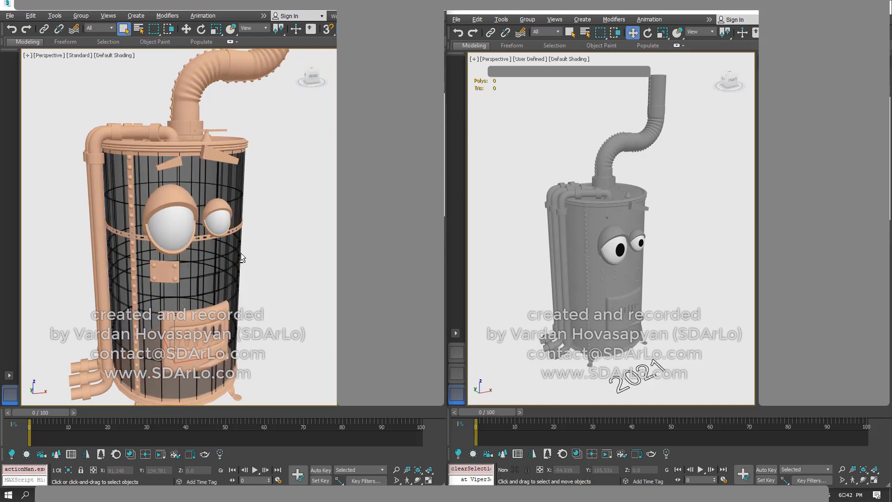
- Select the main cylindrical body of the 2021 model and turn on its see-through display
click(598, 225)
alt+middle_drag(598, 225, 528, 250)
scroll(583, 231, up, 4)
key(alt+x)
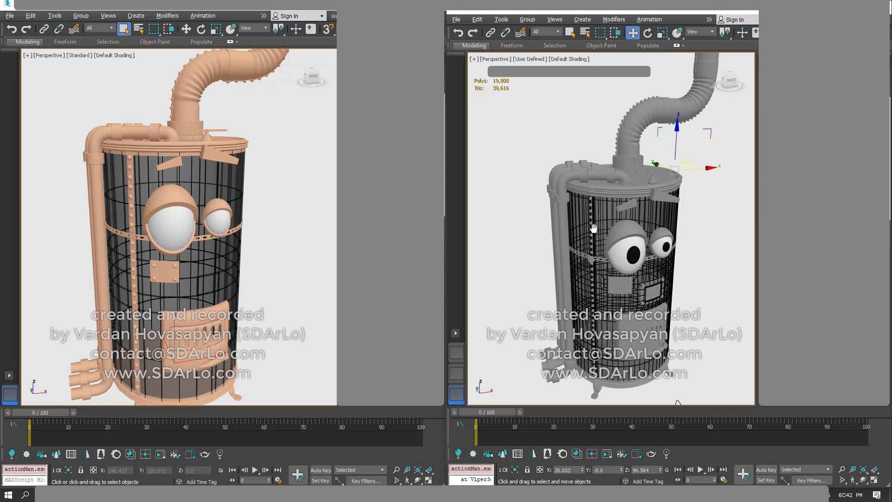
- Isolate the selected 2006 cylinder body from the rest of the model
alt+middle_drag(281, 253, 280, 255)
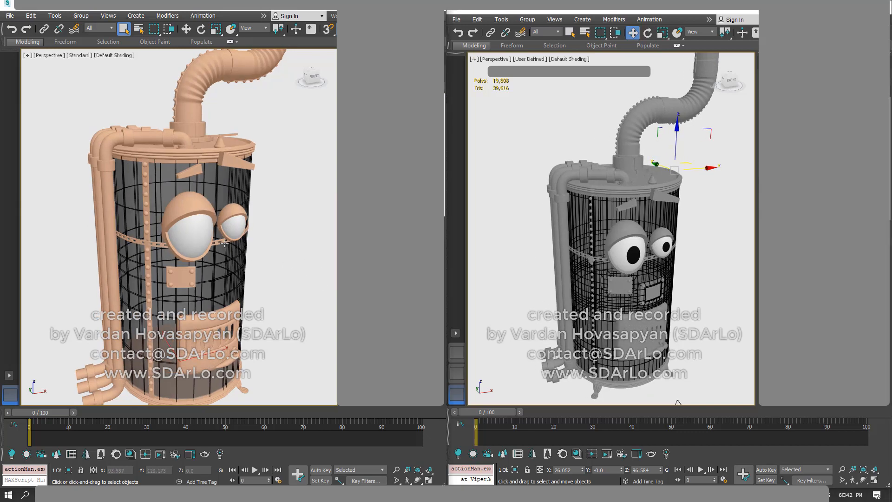
right_click(195, 243)
click(148, 201)
click(160, 201)
right_click(162, 200)
click(196, 119)
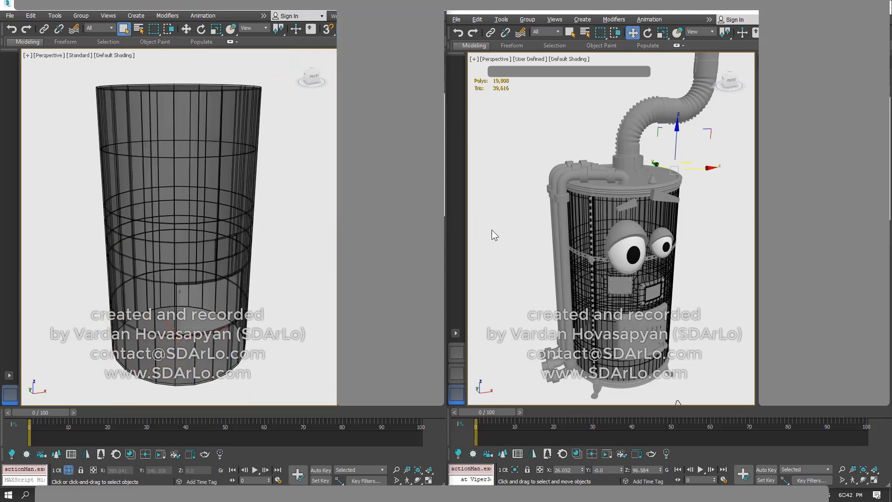
- Isolate the 2021 cylinder body and view its open interior from above
click(605, 224)
right_click(605, 225)
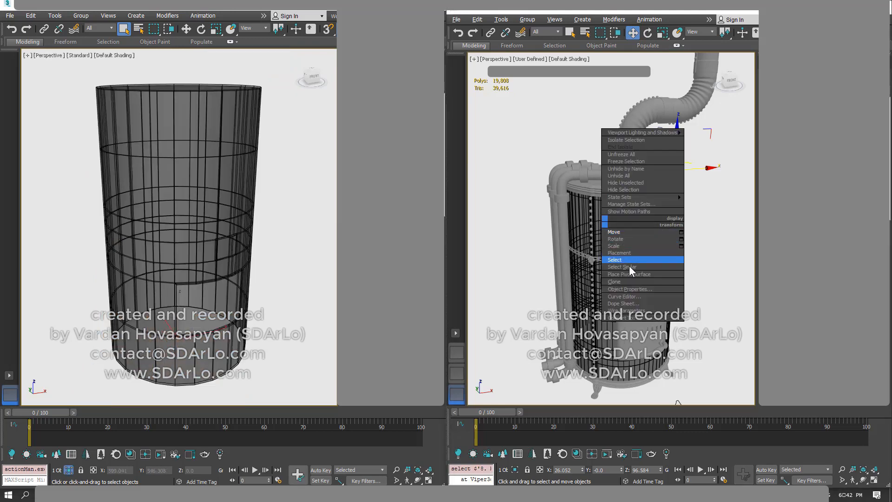
click(623, 140)
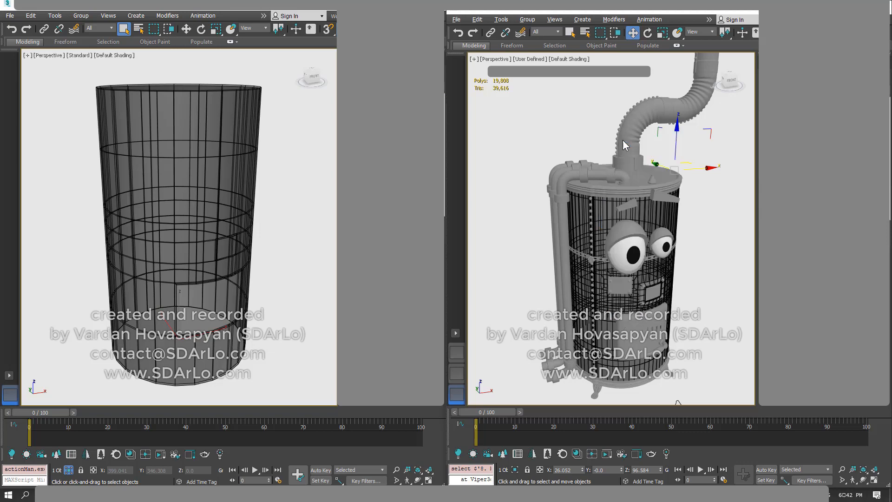
alt+middle_drag(594, 223, 601, 286)
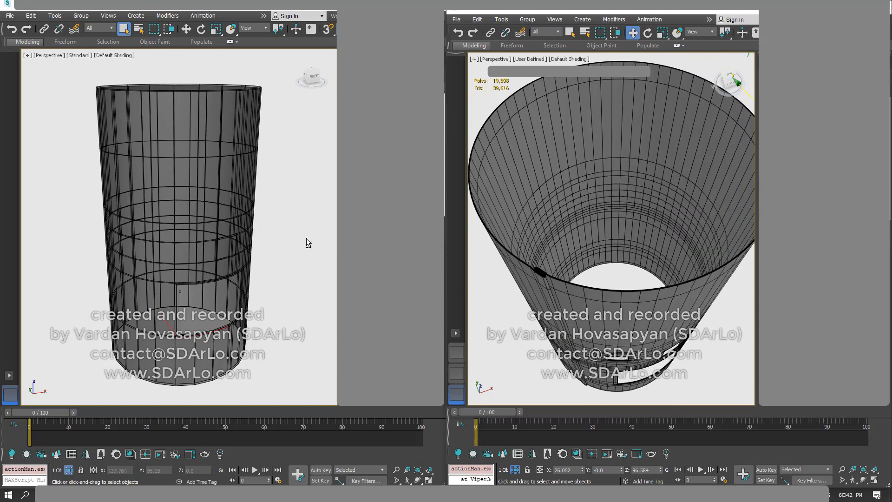
- Turn off see-through display on the 2006 cylinder and inspect its capped top from above
drag(261, 216, 241, 255)
key(alt+x)
click(271, 264)
alt+middle_drag(271, 264, 228, 269)
right_click(223, 215)
click(235, 252)
click(226, 197)
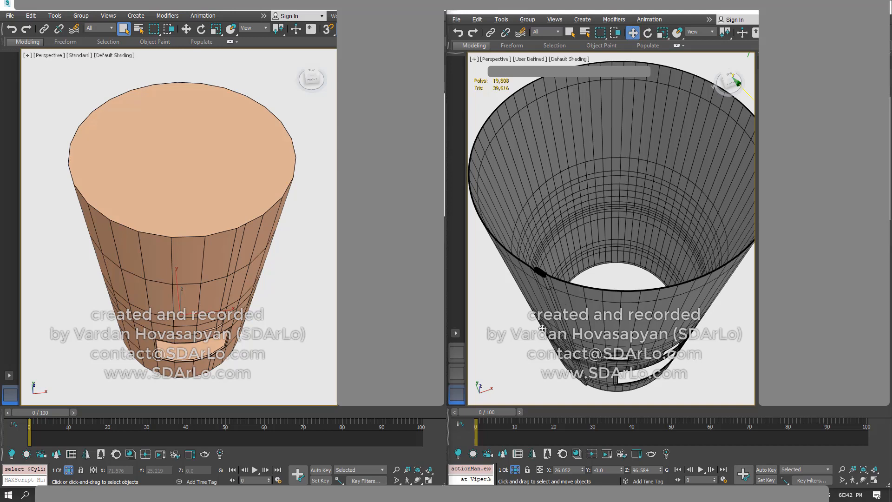
- Examine the 2021 body's wall thickness, edge loops, folded vertical seam and cut-outs, with and without the wireframe
click(525, 337)
alt+middle_drag(556, 300, 548, 259)
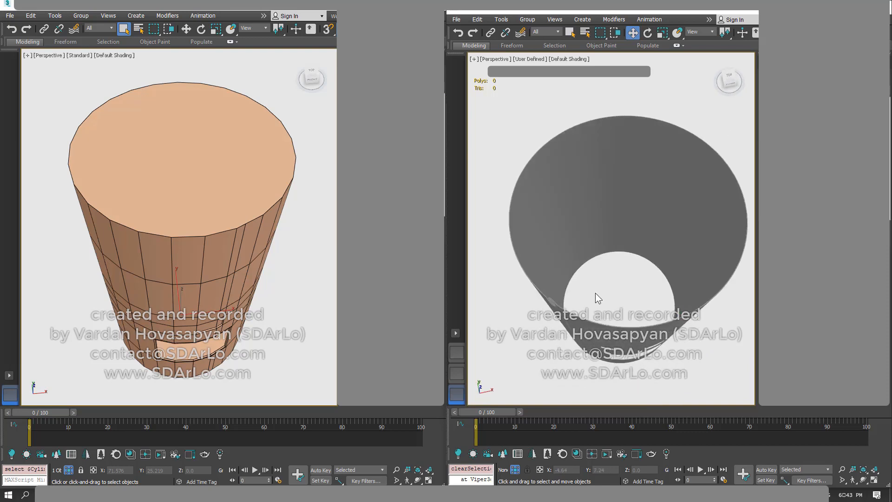
click(611, 331)
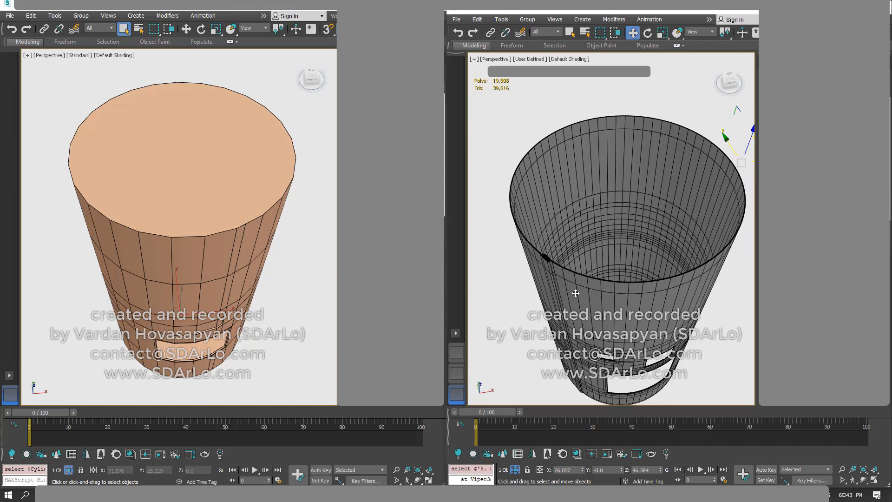
scroll(576, 294, up, 8)
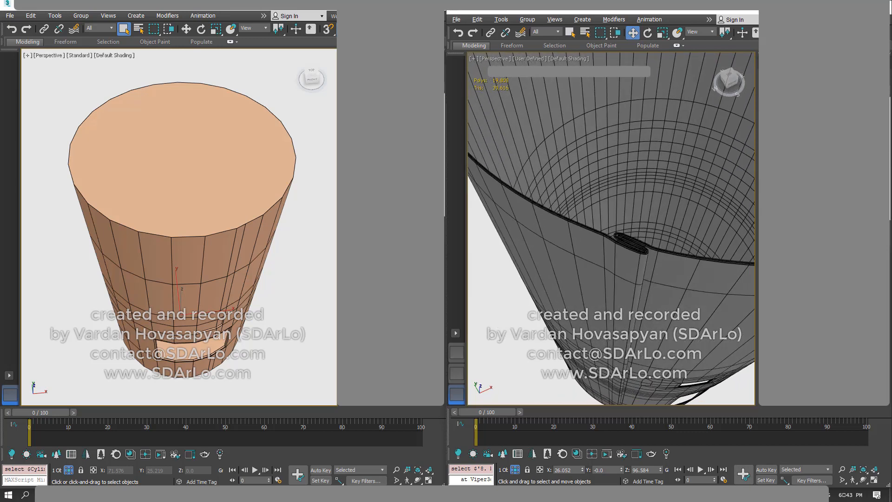
scroll(598, 259, up, 5)
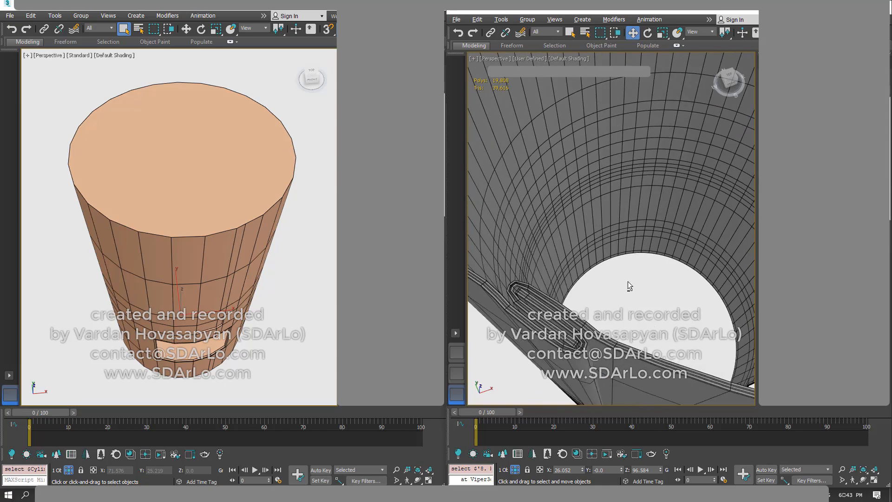
scroll(581, 293, up, 6)
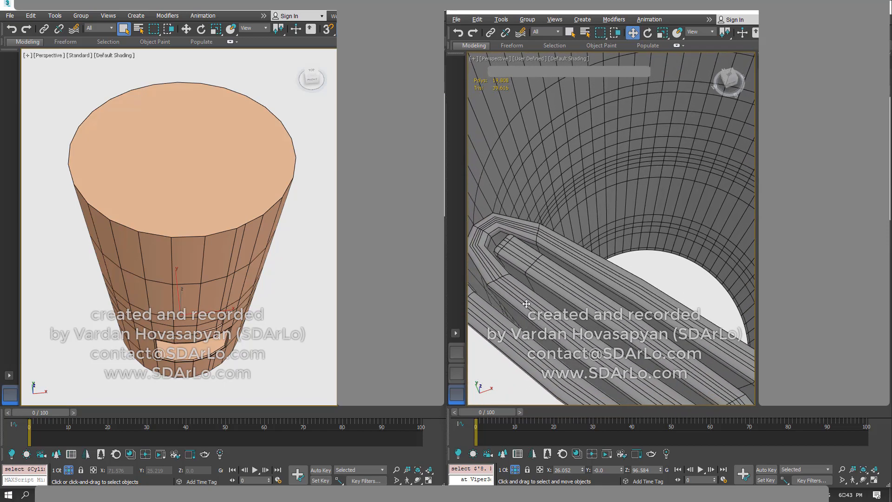
scroll(531, 294, down, 7)
alt+middle_drag(531, 292, 595, 302)
scroll(581, 281, down, 3)
click(556, 275)
scroll(612, 276, up, 4)
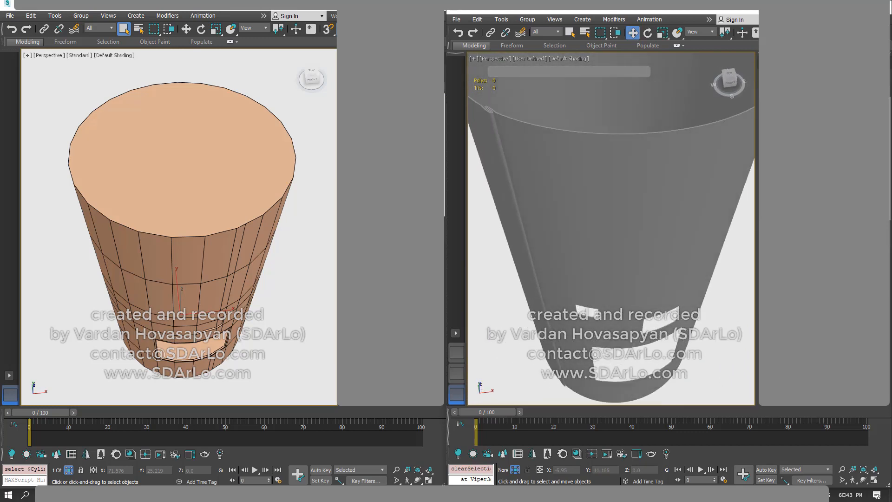
- Add an Edit Poly modifier to the 2006 cylinder and switch to polygon selection
alt+middle_drag(181, 288, 200, 235)
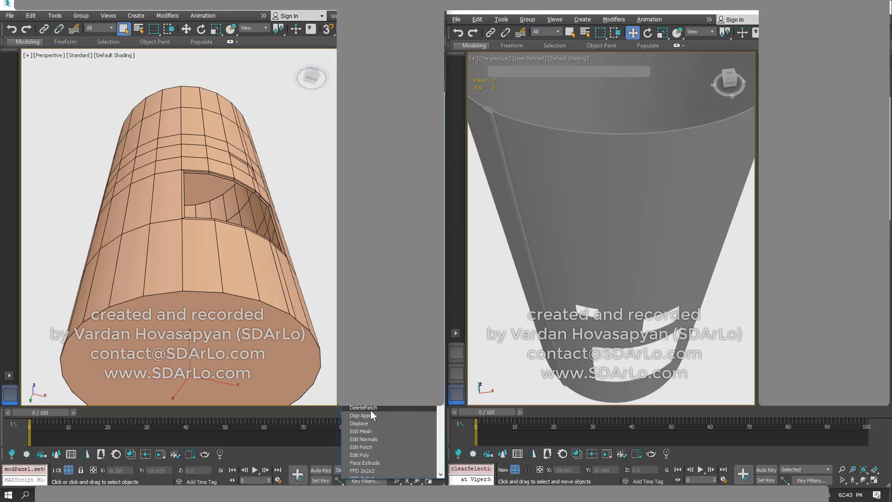
click(373, 454)
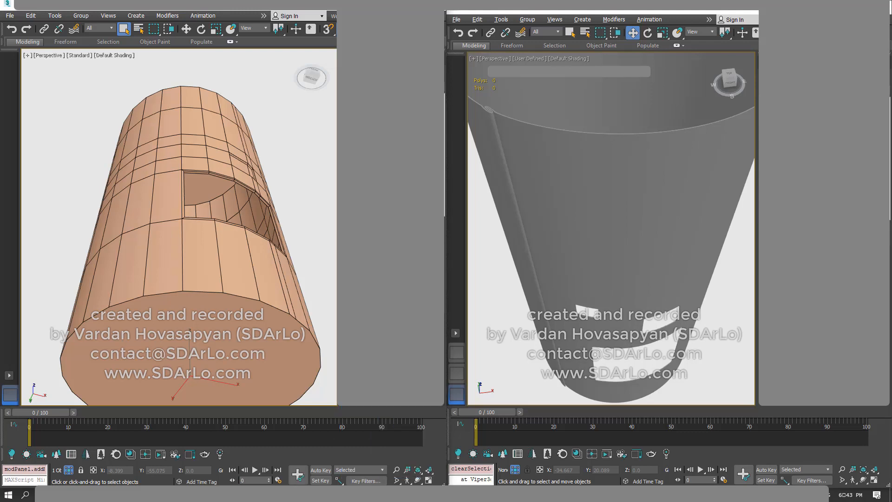
alt+middle_drag(249, 239, 235, 196)
key(4)
- Select the two end cap polygons of the 2006 cylinder in see-through display and delete them
key(alt+x)
drag(180, 192, 197, 212)
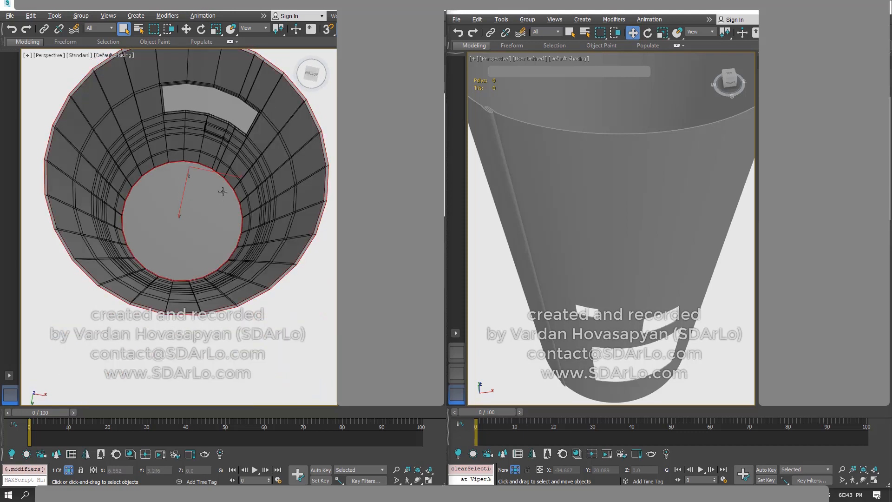
alt+middle_drag(226, 227, 229, 253)
key(F2)
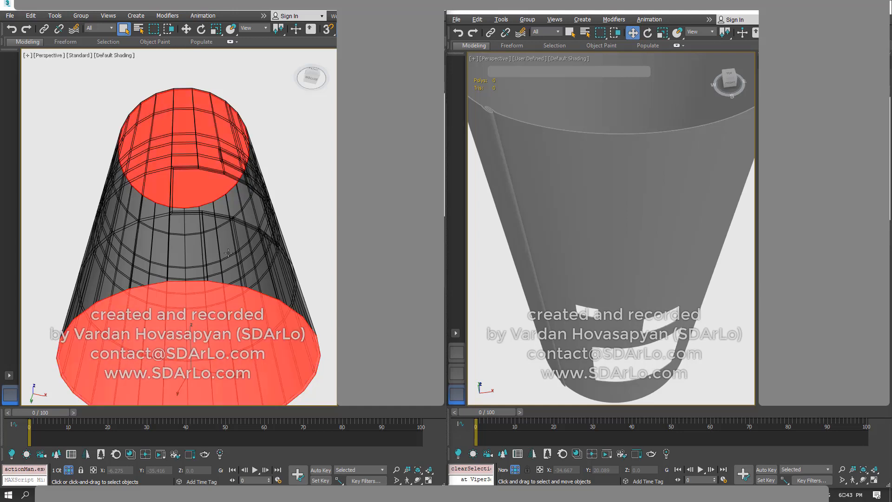
key(Delete)
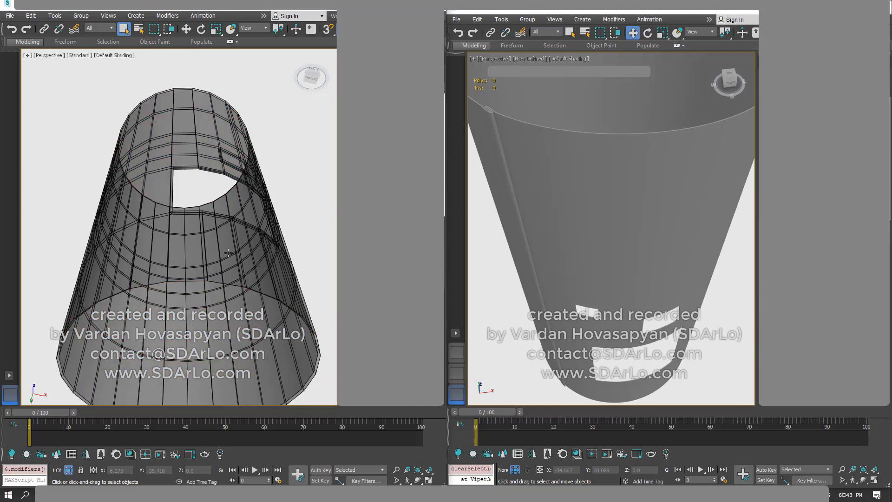
- Turn off see-through on the 2006 cylinder and compare its open shell with the 2021 body's folded seam
key(alt+x)
alt+middle_drag(232, 239, 308, 234)
scroll(218, 231, up, 1)
scroll(196, 200, down, 4)
scroll(200, 204, up, 2)
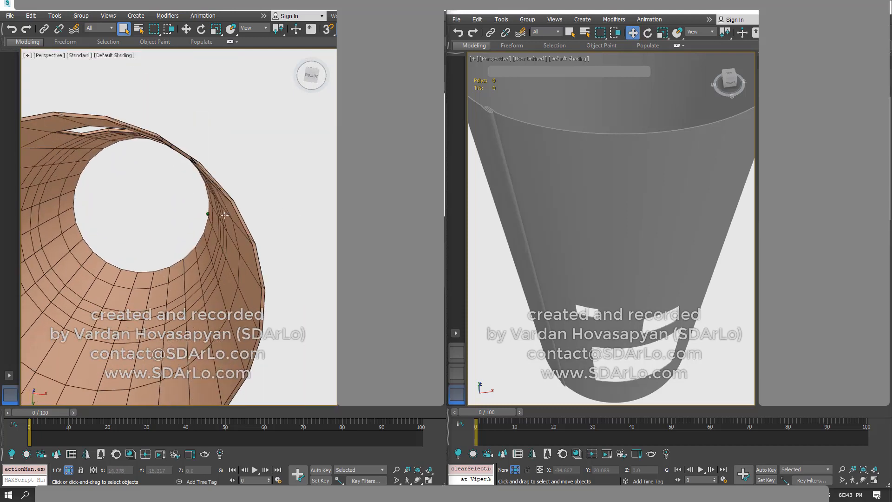
scroll(226, 214, up, 2)
alt+middle_drag(241, 184, 198, 293)
scroll(196, 295, down, 4)
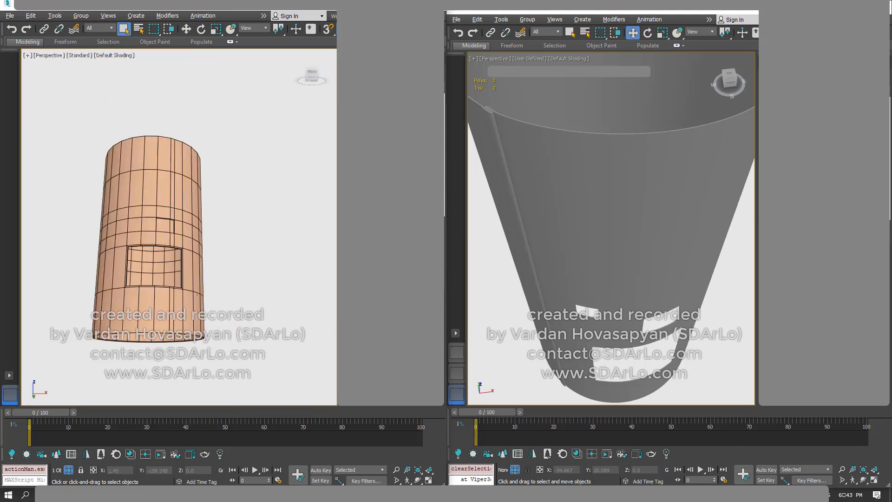
alt+middle_drag(623, 123, 569, 302)
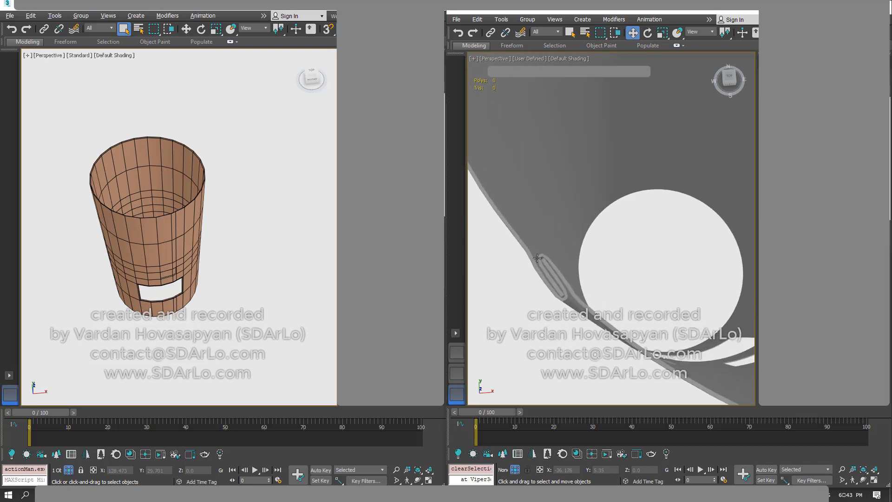
- Examine the folded seam's profile at the 2021 body's rim against the open shell of the 2006 cylinder
alt+middle_drag(553, 282, 573, 282)
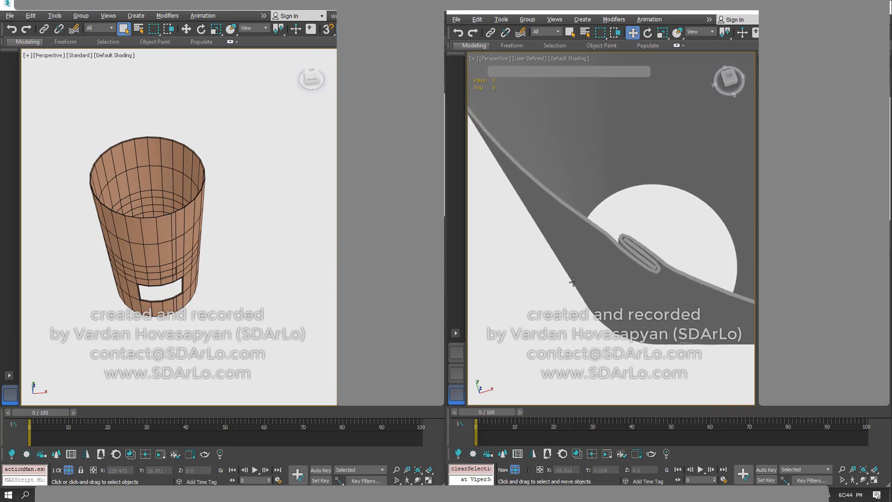
scroll(116, 225, up, 4)
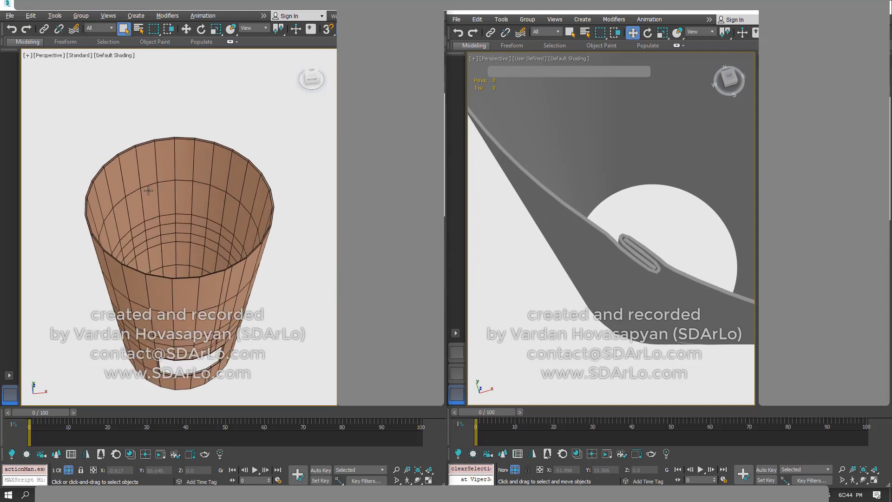
alt+middle_drag(273, 267, 266, 221)
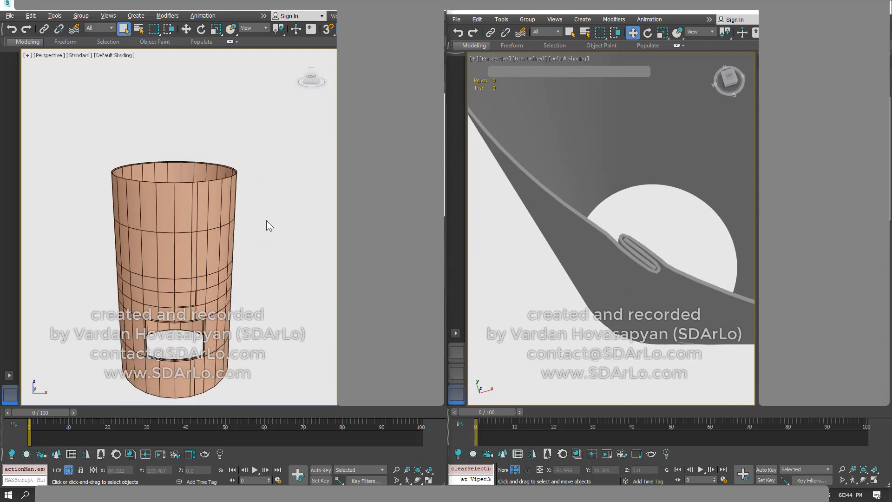
- Bring back the full 2021 boiler model, then select its cylindrical body and isolate it
right_click(589, 264)
click(608, 192)
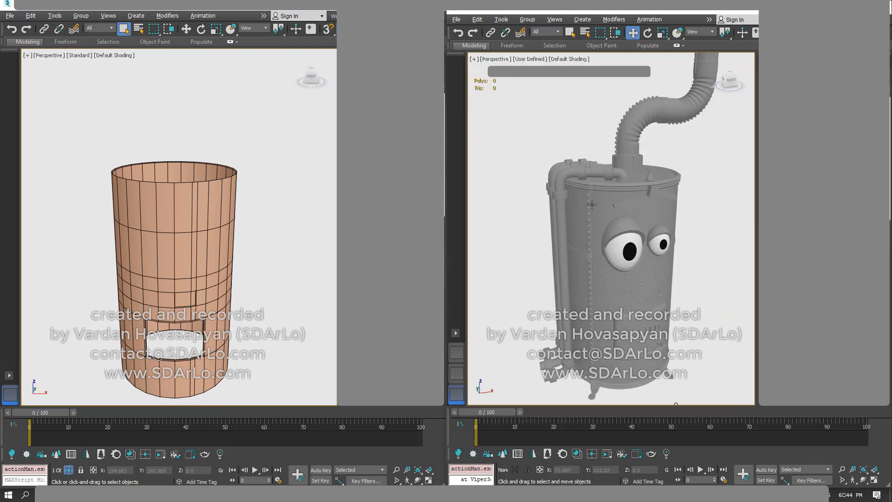
click(579, 211)
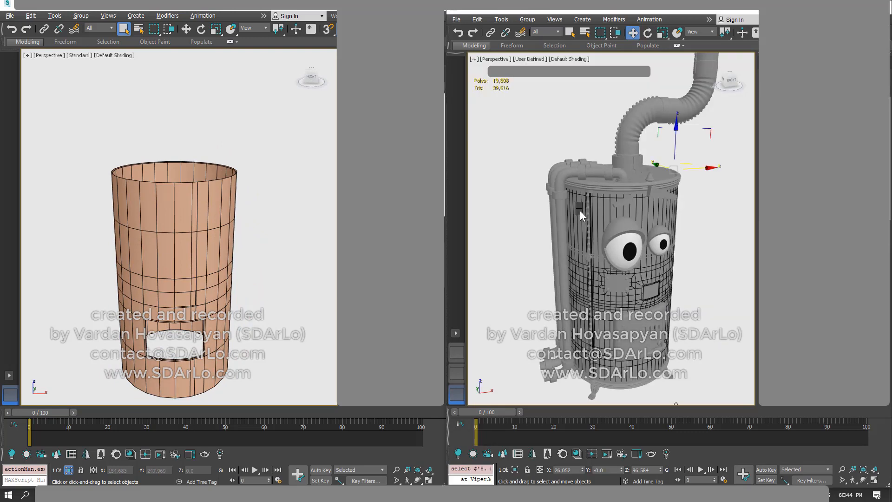
right_click(580, 210)
click(604, 131)
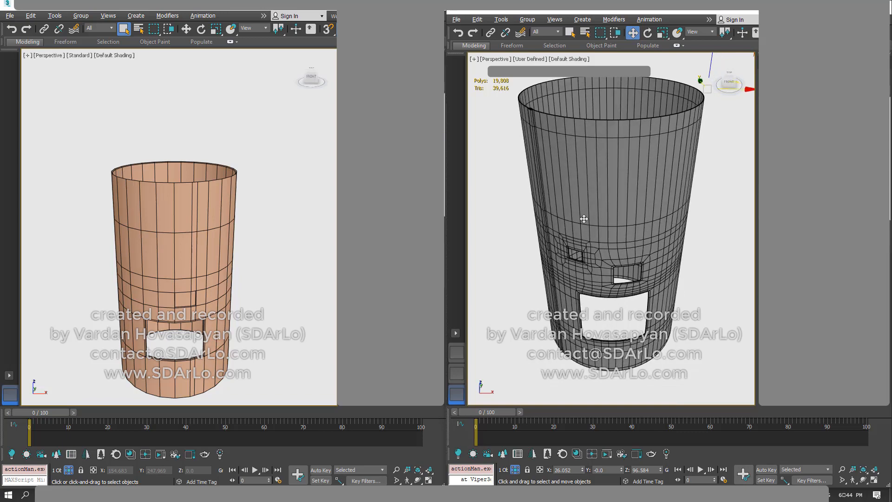
- Show the 2021 body's base mesh with its vertices and examine the edge loops around the three cut-outs
scroll(624, 180, up, 8)
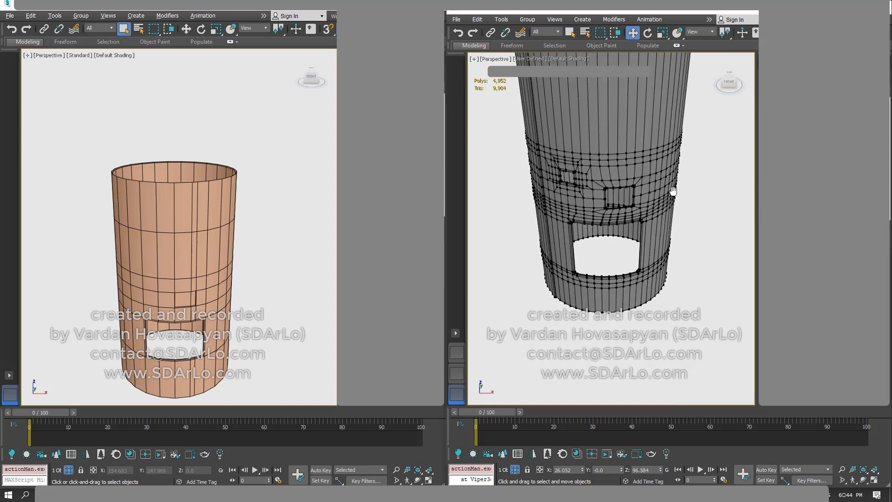
scroll(624, 179, up, 10)
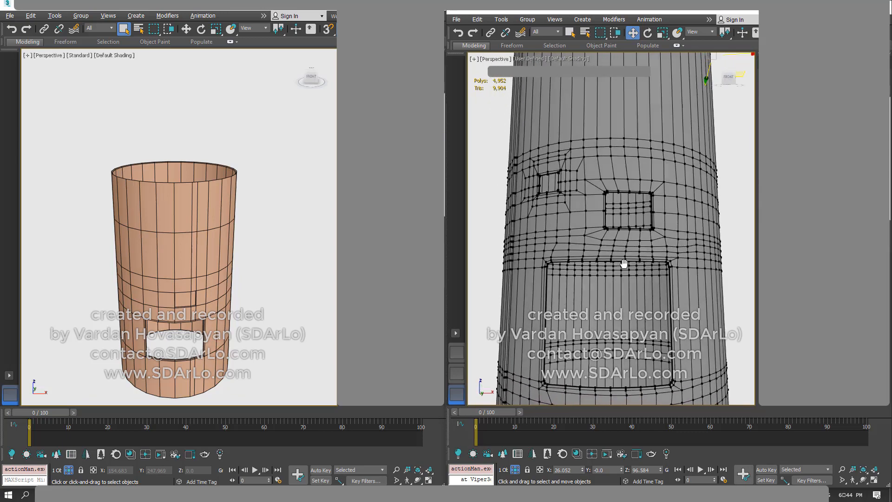
middle_drag(624, 180, 628, 215)
scroll(628, 215, down, 6)
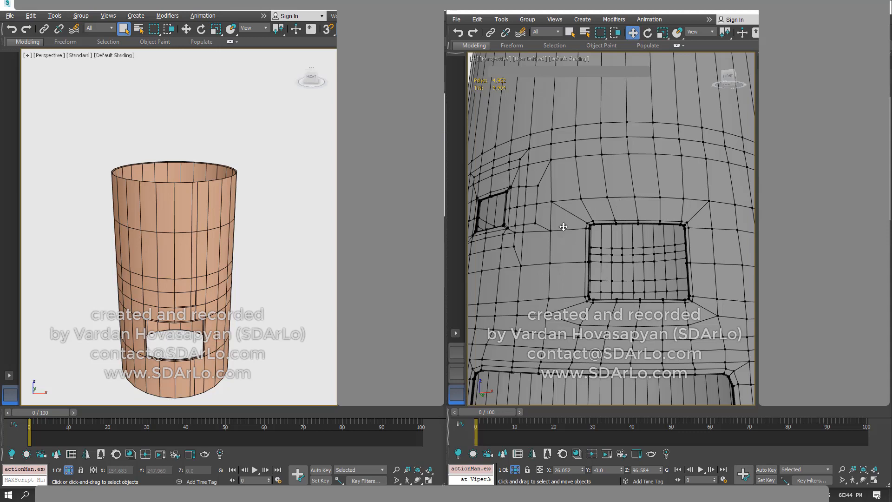
- Examine the 2006 cylinder's base edge layout around the large opening and the small rectangular recess
alt+middle_drag(139, 289, 157, 249)
scroll(222, 120, up, 4)
middle_drag(221, 261, 210, 225)
scroll(209, 225, up, 3)
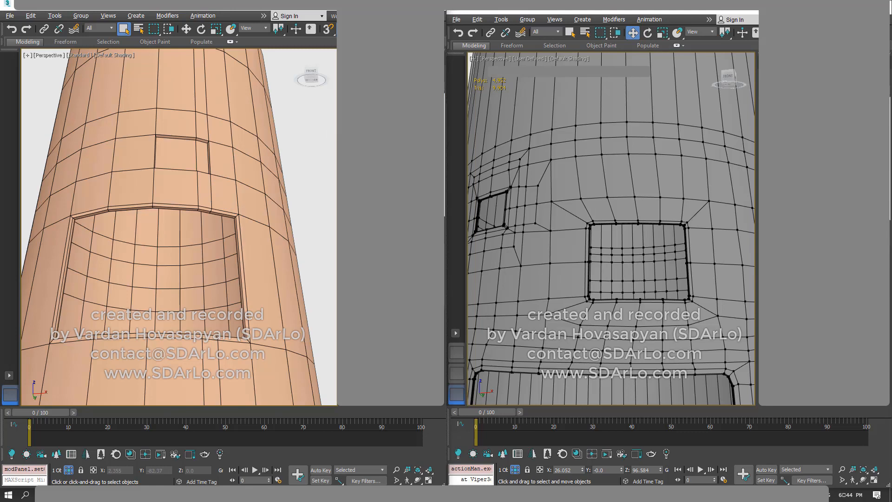
alt+middle_drag(238, 181, 240, 229)
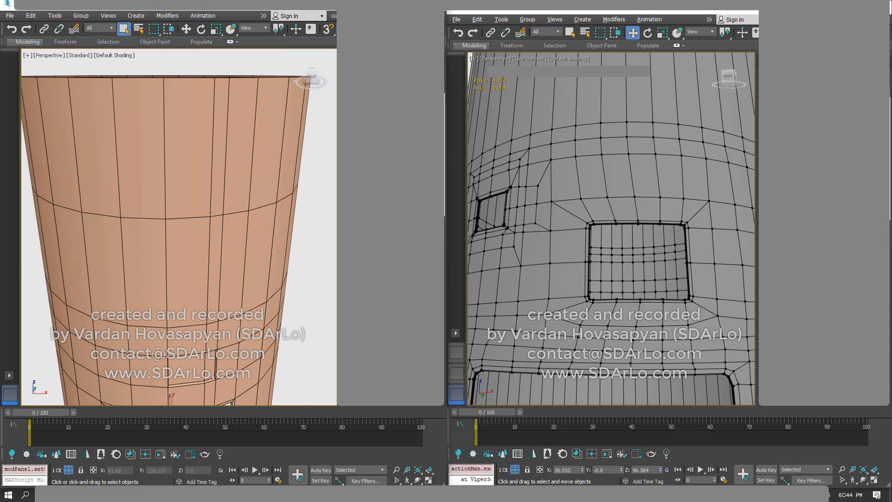
- Try subdividing the 2006 cylinder with hard corners kept and inspect the edges around its large opening
alt+middle_drag(230, 274, 299, 174)
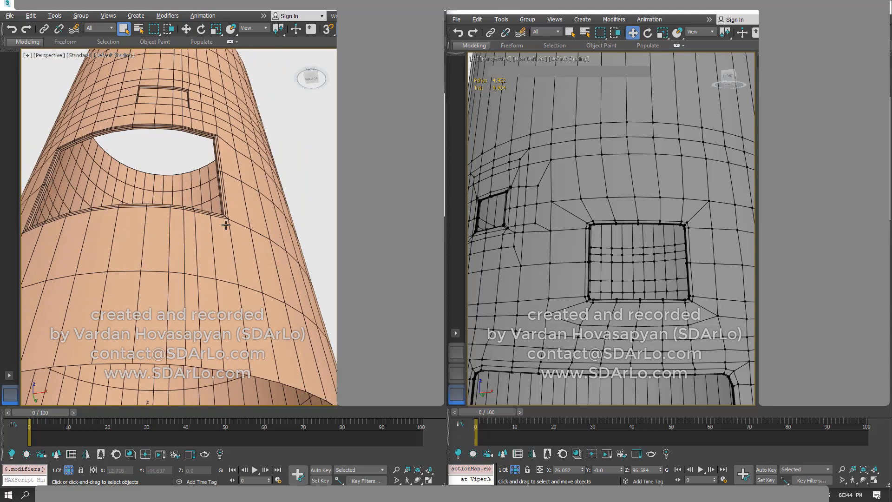
click(299, 169)
alt+middle_drag(229, 170, 137, 228)
click(113, 232)
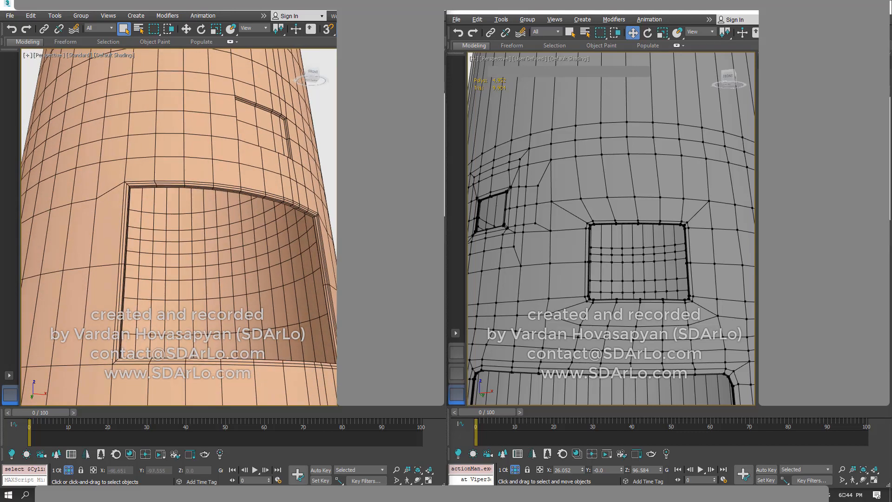
- Smooth the 2006 cylinder without keeping hard corners, and compare its openings with the sharp-cornered version, with and without wireframe
alt+middle_drag(320, 260, 292, 264)
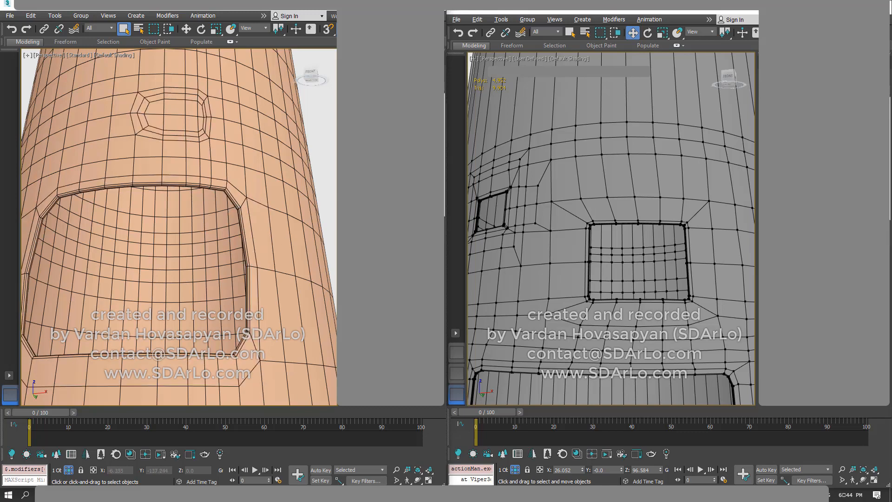
click(319, 180)
alt+middle_drag(257, 208, 222, 215)
scroll(176, 214, down, 2)
alt+middle_drag(167, 213, 238, 163)
click(238, 163)
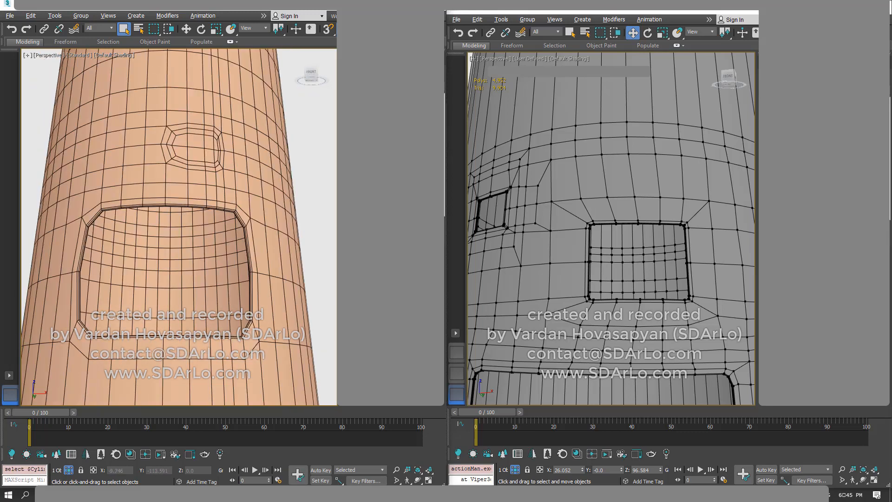
click(301, 192)
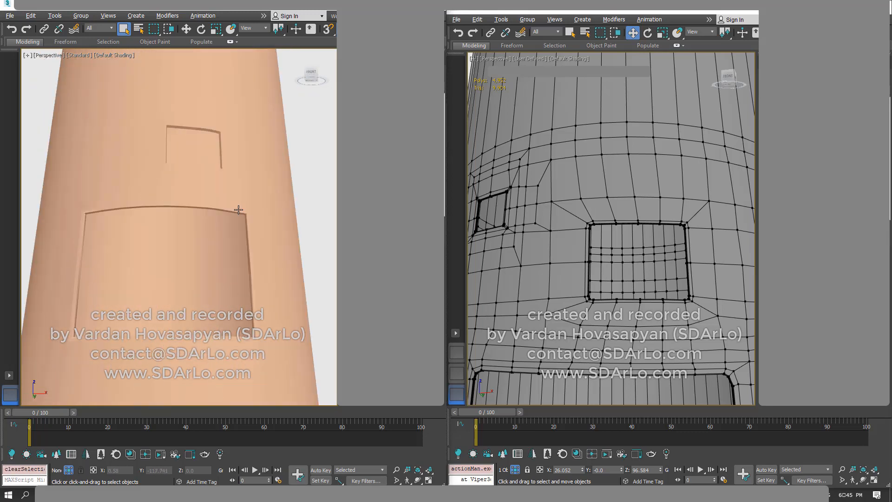
click(257, 205)
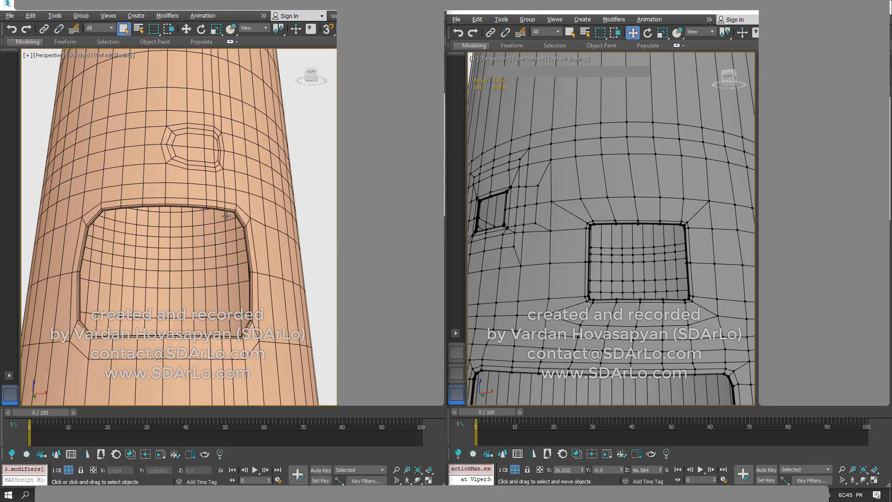
- Increase the 2006 cylinder's subdivision level and inspect its rounded openings and dense wireframe beside the 2021 body
alt+middle_drag(181, 191, 170, 220)
scroll(170, 220, down, 3)
click(280, 318)
click(214, 307)
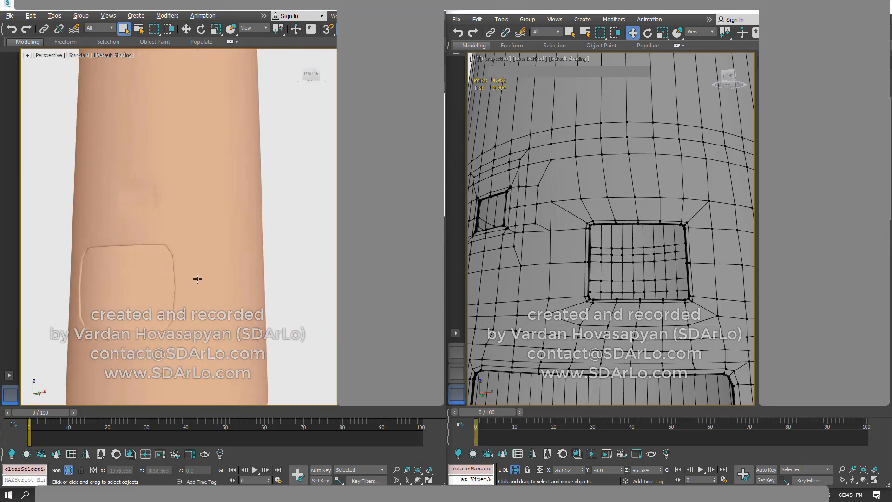
click(291, 297)
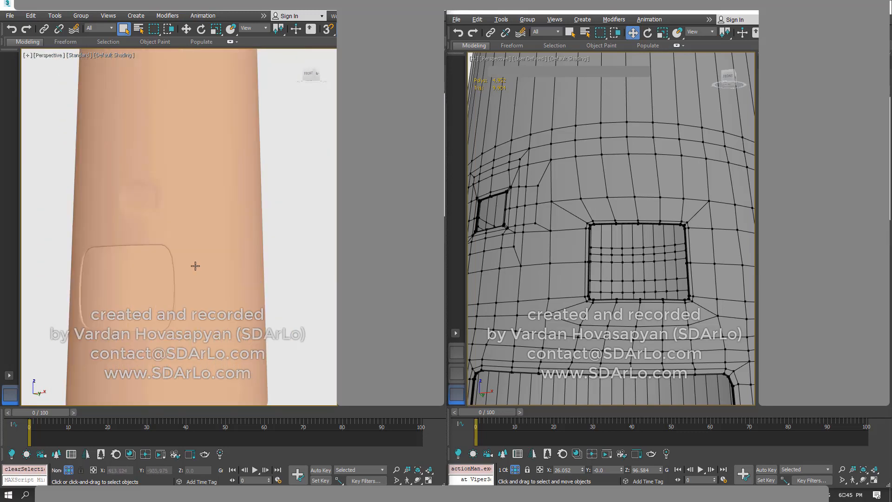
alt+drag(195, 265, 227, 275)
alt+middle_drag(228, 275, 232, 271)
click(245, 252)
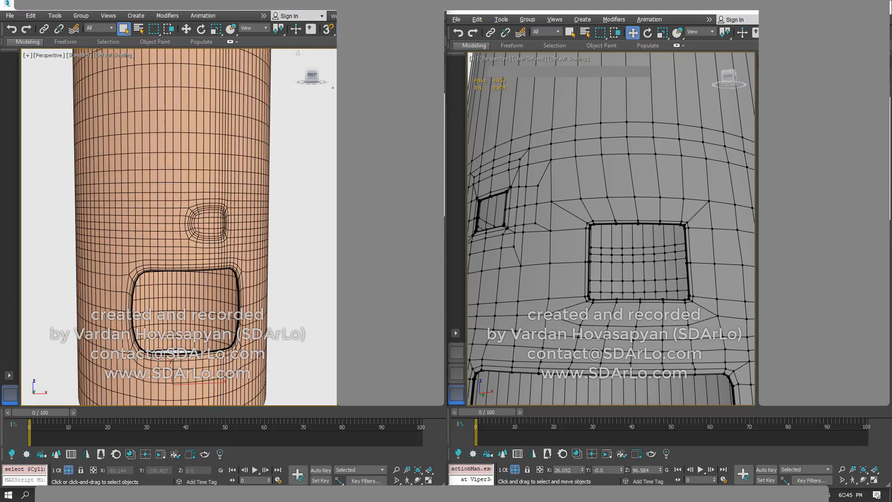
mouse_move(241, 161)
alt+middle_down()
mouse_move(229, 217)
mouse_move(230, 167)
alt+middle_up()
alt+middle_drag(589, 221, 615, 220)
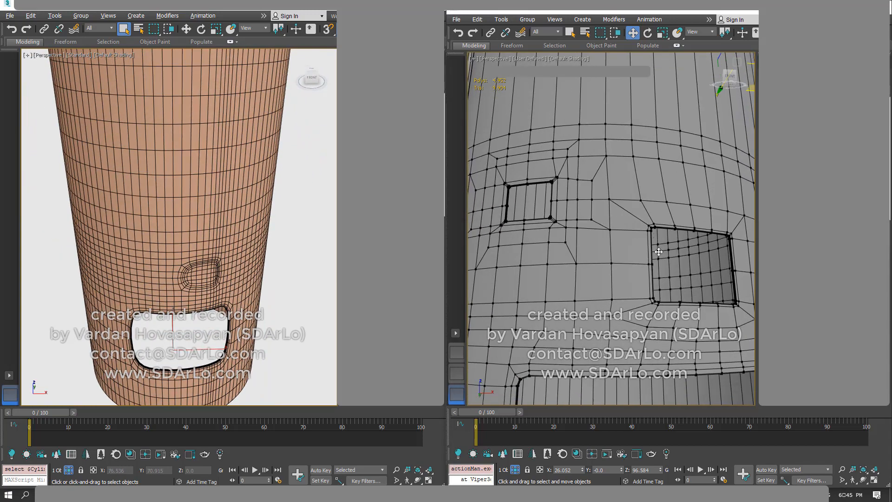
- Turn off the subdivision smoothing on the 2006 cylinder and check the original edges around its openings
alt+middle_drag(200, 302, 166, 266)
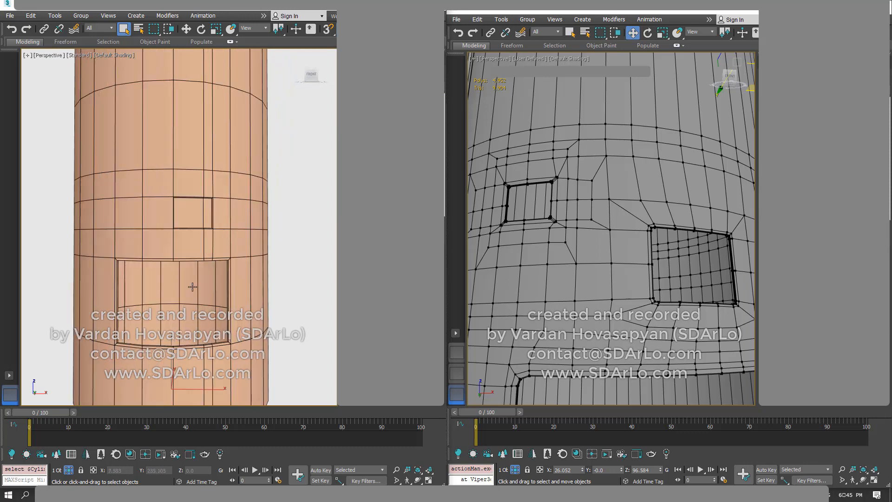
alt+middle_drag(193, 286, 188, 265)
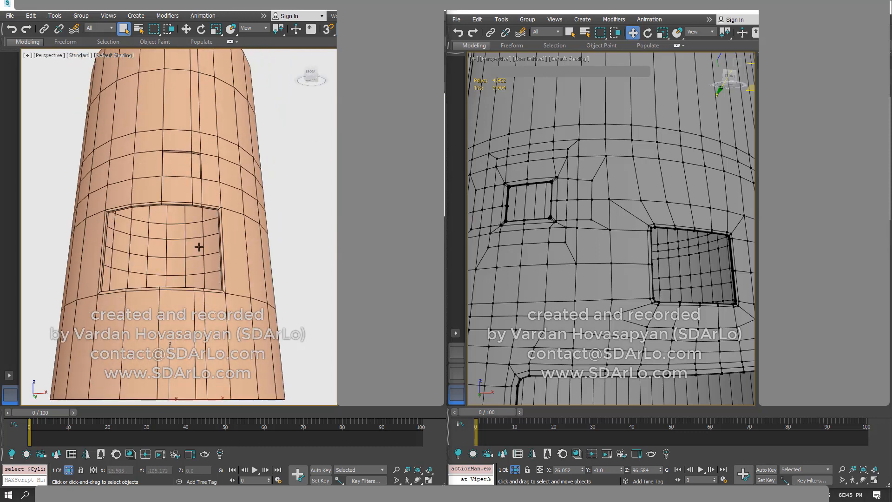
mouse_move(180, 234)
alt+middle_down()
mouse_move(204, 221)
mouse_move(197, 240)
alt+middle_up()
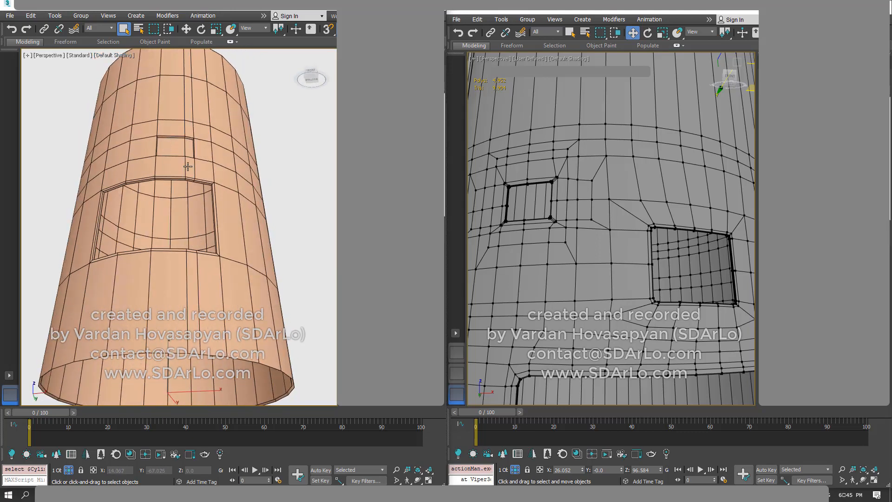
- Examine the 2006 cylinder's interior and the wall thickness at its upper rim
alt+middle_drag(201, 163, 187, 134)
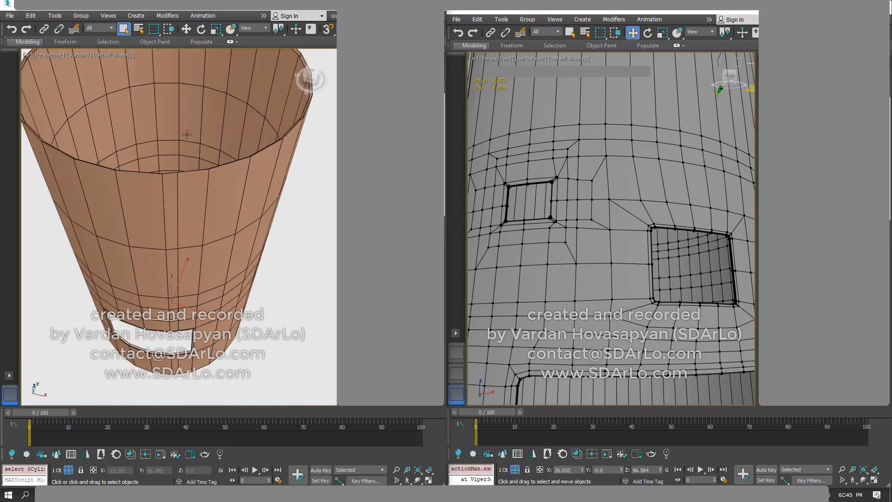
alt+middle_drag(201, 212, 183, 241)
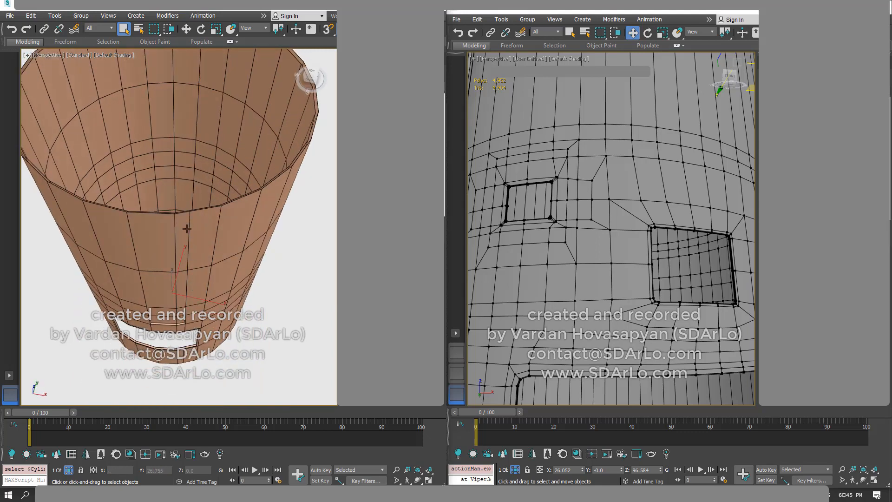
scroll(205, 252, up, 3)
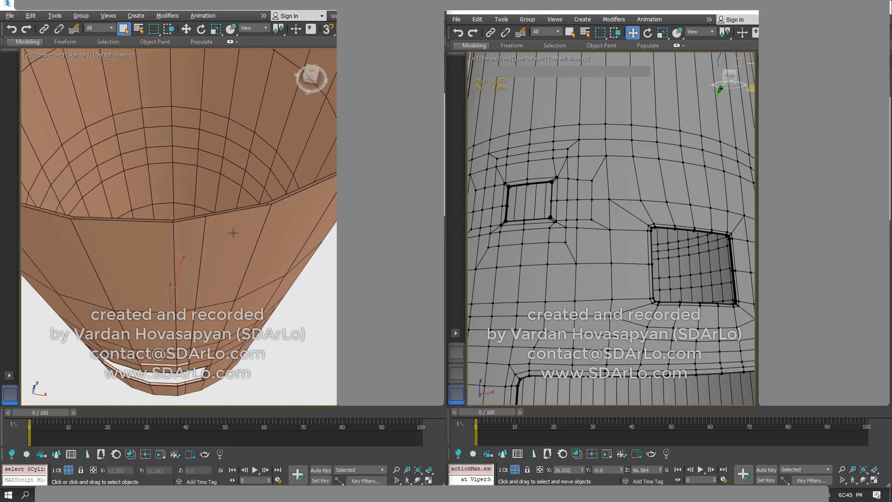
alt+middle_drag(195, 236, 194, 240)
scroll(191, 326, up, 1)
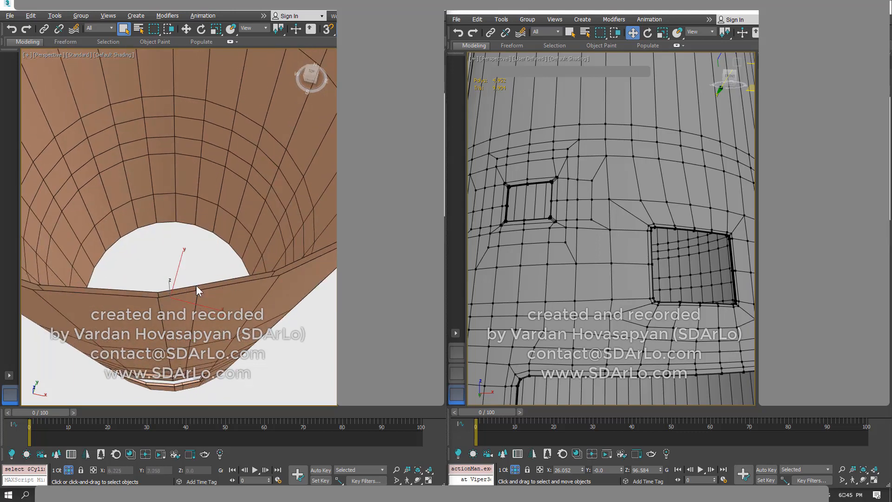
alt+middle_drag(185, 372, 231, 246)
scroll(179, 287, down, 3)
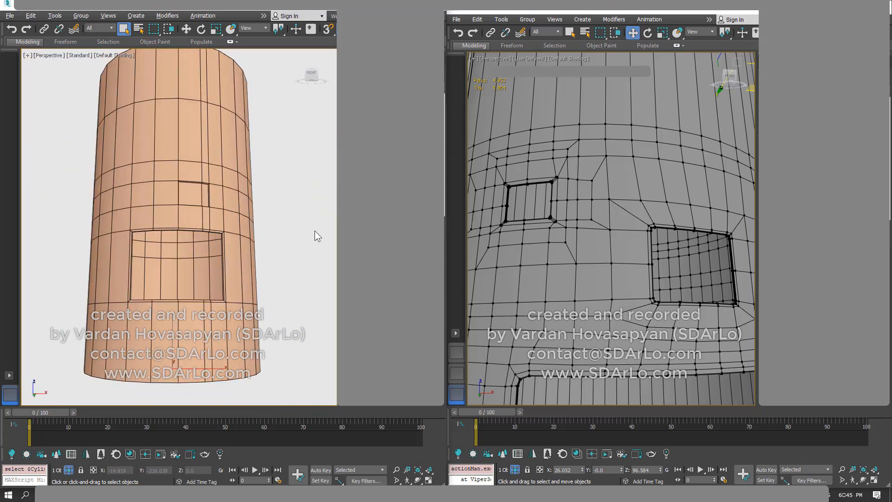
- Examine the 2021 body's upper rim and the horizontal edge loops inside it from above
alt+middle_drag(502, 231, 523, 298)
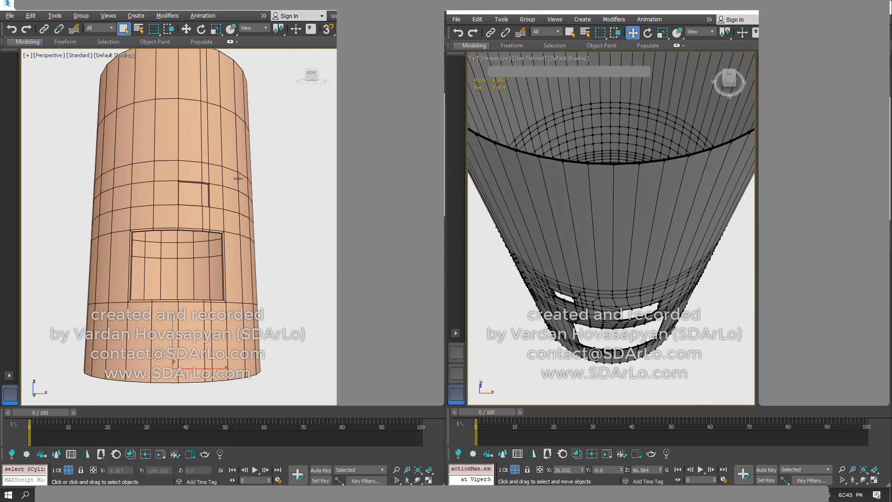
middle_drag(575, 200, 570, 267)
scroll(583, 263, down, 3)
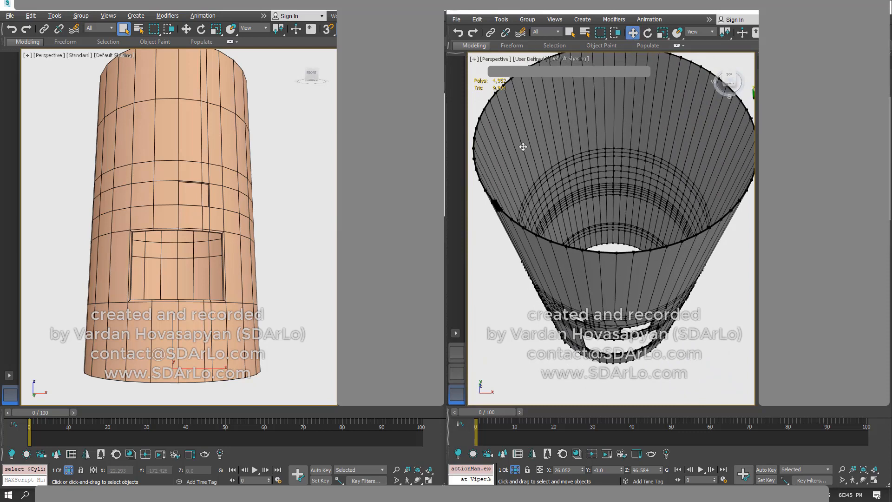
scroll(645, 274, up, 2)
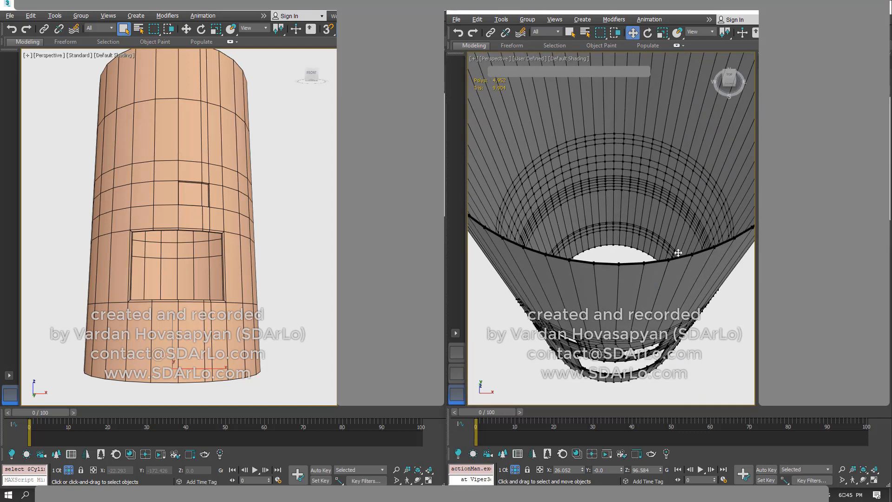
- Inspect the 2021 body's edge flow between the cut-outs and switch back from the base mesh to its subdivided result
alt+middle_drag(601, 304, 632, 203)
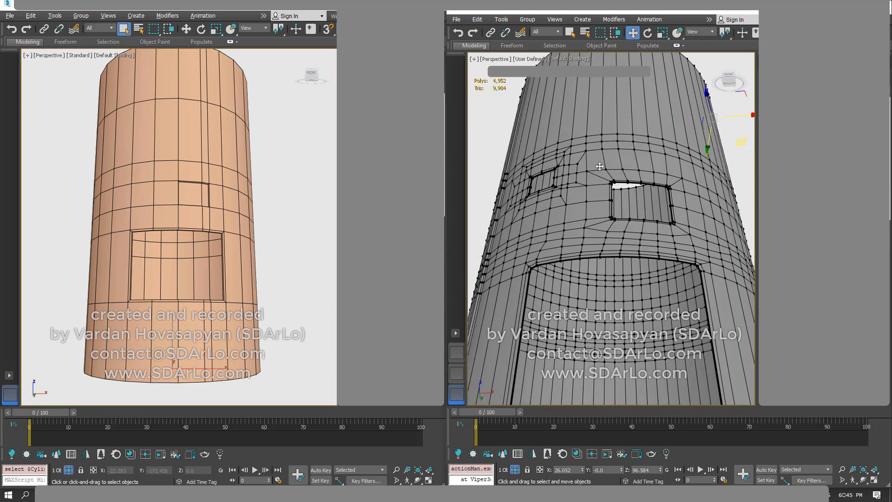
alt+middle_drag(601, 168, 614, 179)
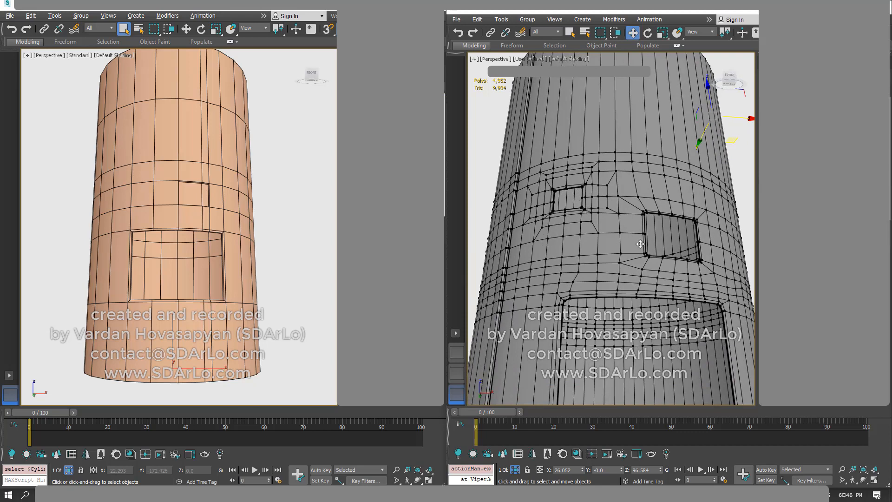
alt+middle_drag(588, 201, 580, 181)
middle_drag(619, 257, 592, 232)
scroll(592, 232, down, 2)
middle_drag(659, 225, 678, 231)
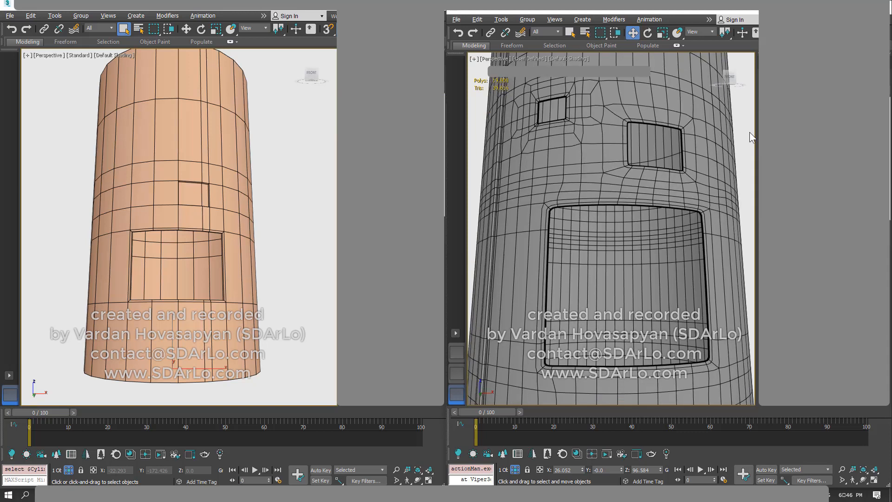
- Examine the 2021 body's large cut-out without edges and compare its corner in the base mesh and the subdivided result
middle_drag(706, 175, 655, 191)
click(704, 200)
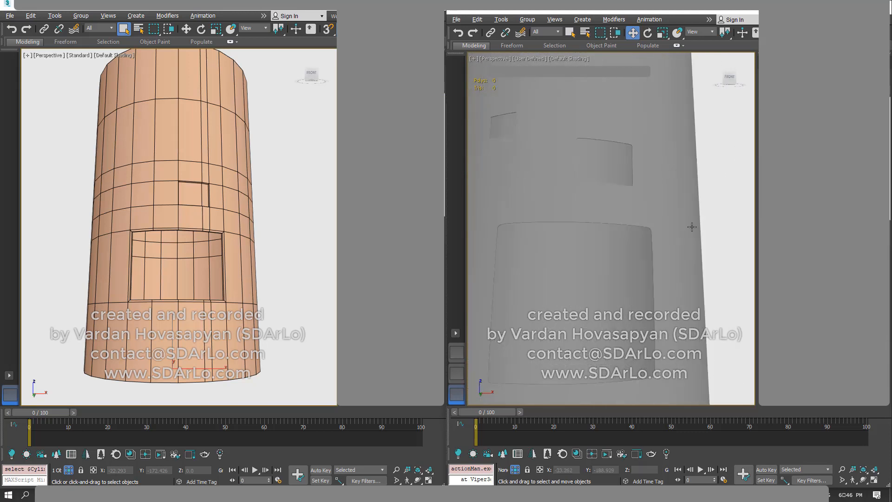
alt+middle_drag(650, 235, 647, 225)
click(653, 210)
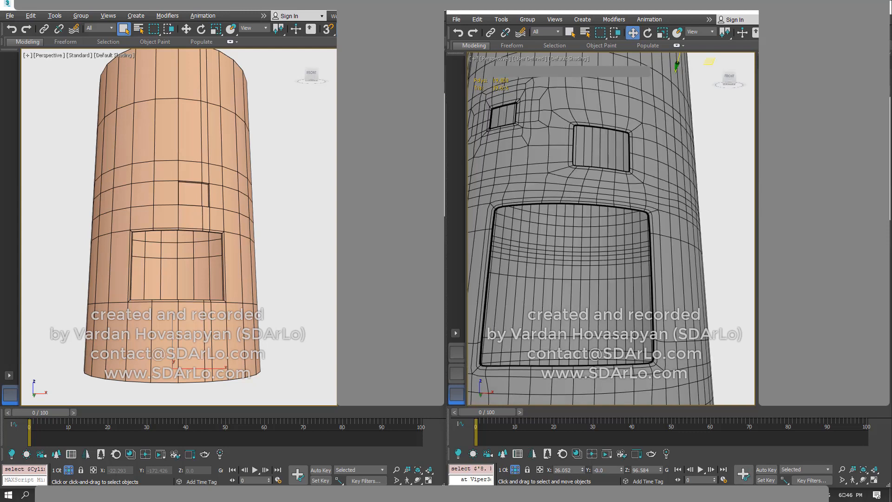
click(734, 236)
alt+middle_drag(651, 215, 670, 218)
scroll(669, 235, up, 2)
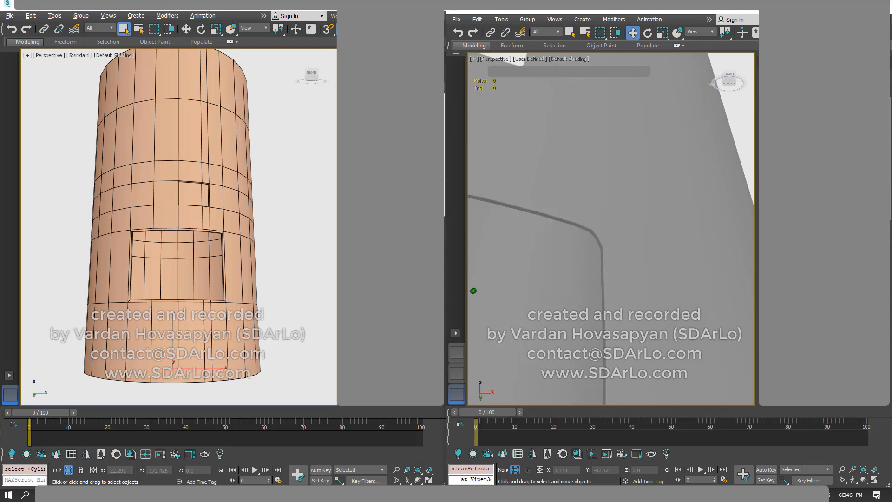
middle_drag(672, 236, 707, 206)
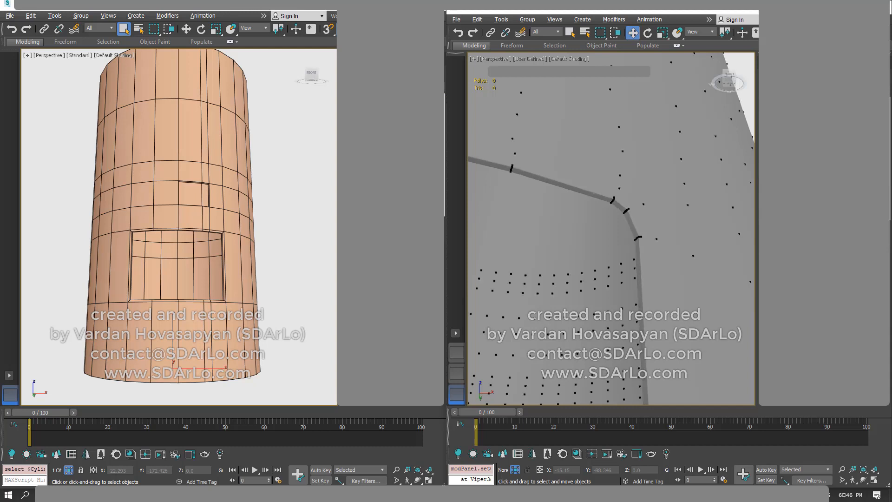
key(F4)
key(F4)
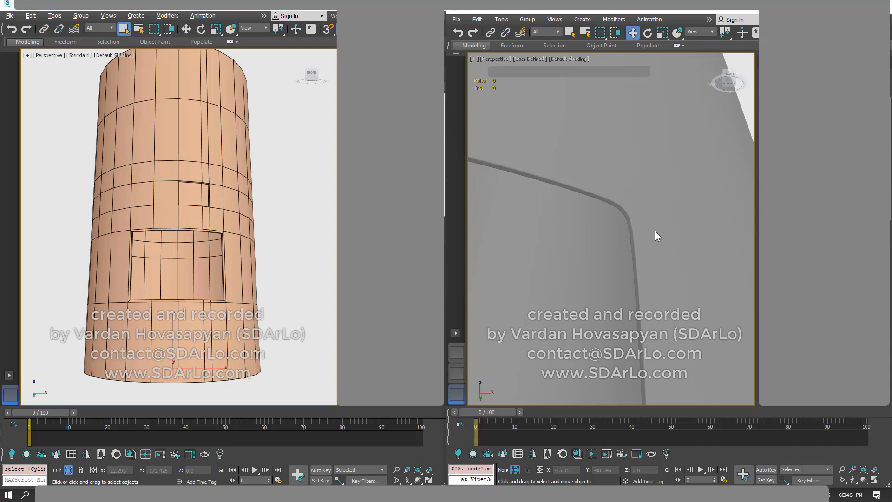
- Examine the 2021 body's shaded surface around its three cut-outs and display the mesh edges there
scroll(614, 221, down, 6)
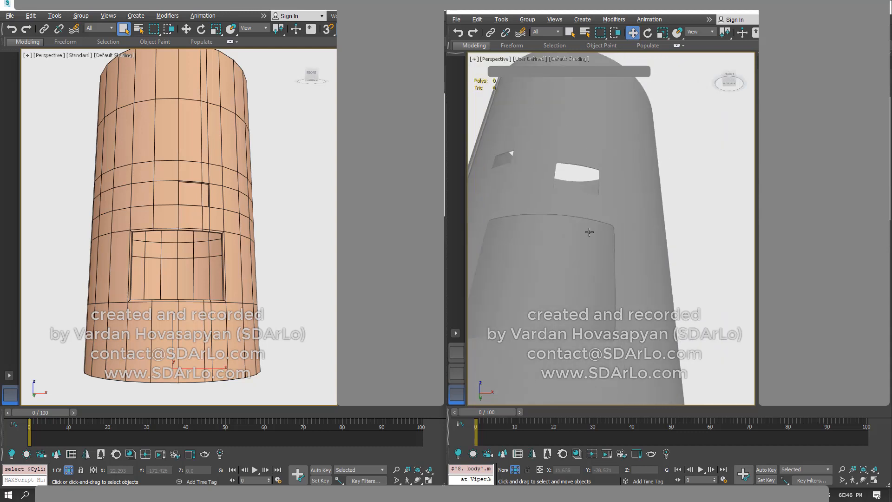
alt+middle_drag(590, 232, 630, 267)
middle_drag(664, 219, 649, 205)
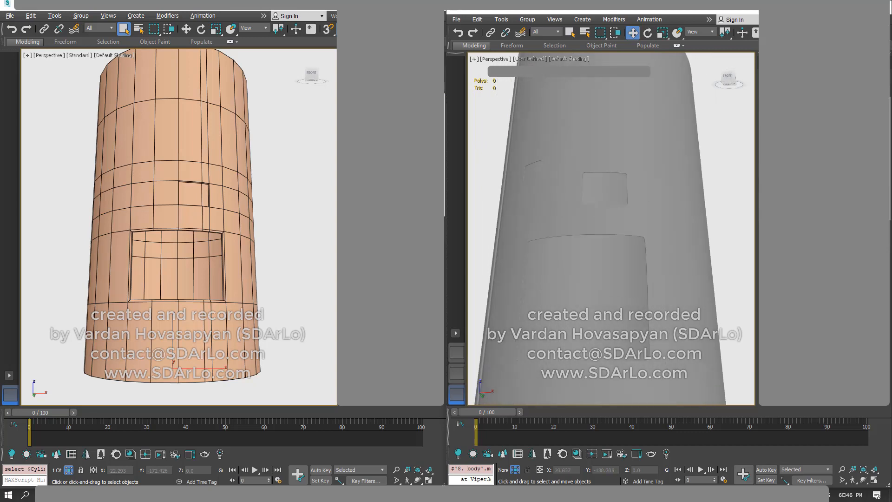
scroll(649, 204, up, 4)
click(649, 204)
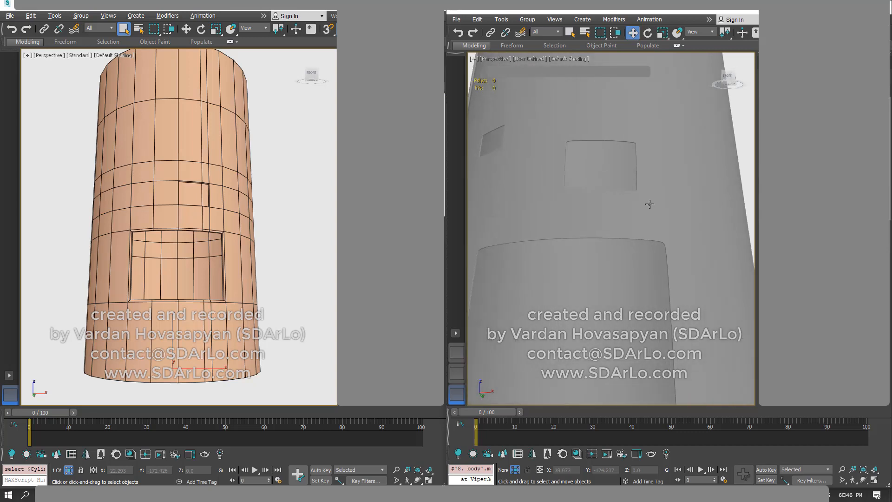
click(749, 144)
key(F4)
alt+middle_drag(662, 166, 654, 187)
- Switch the 2021 body repeatedly between base mesh and subdivided result to compare the edges around its cut-outs, then hide the edges
key(ctrl+m)
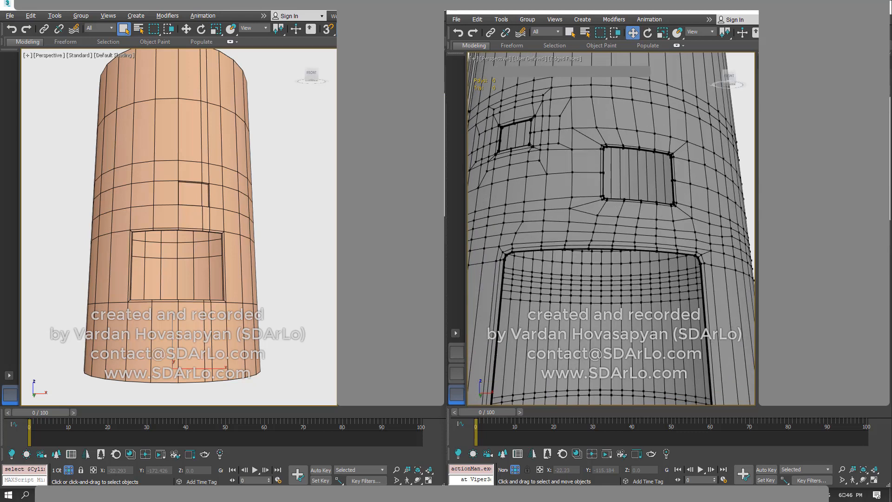
key(ctrl+m)
key(ctrl+m)
key(ctrl+m)
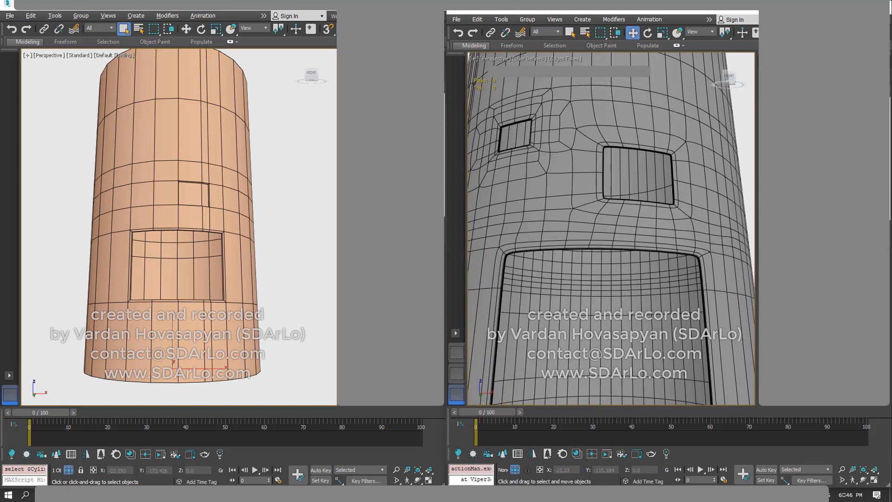
key(ctrl+m)
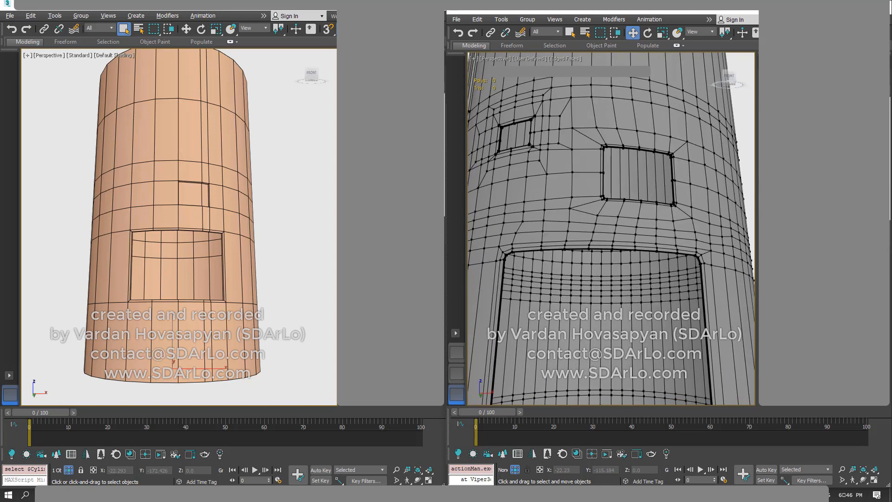
key(ctrl+m)
key(ctrl+m)
key(F4)
key(ctrl+m)
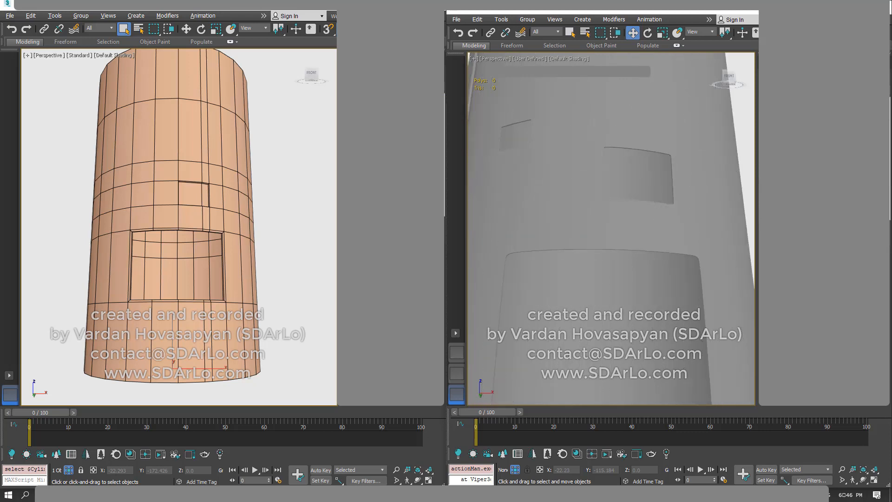
- Select the 2021 body, check its settings dialog from the object's context commands, and deselect the body
click(651, 225)
key(F4)
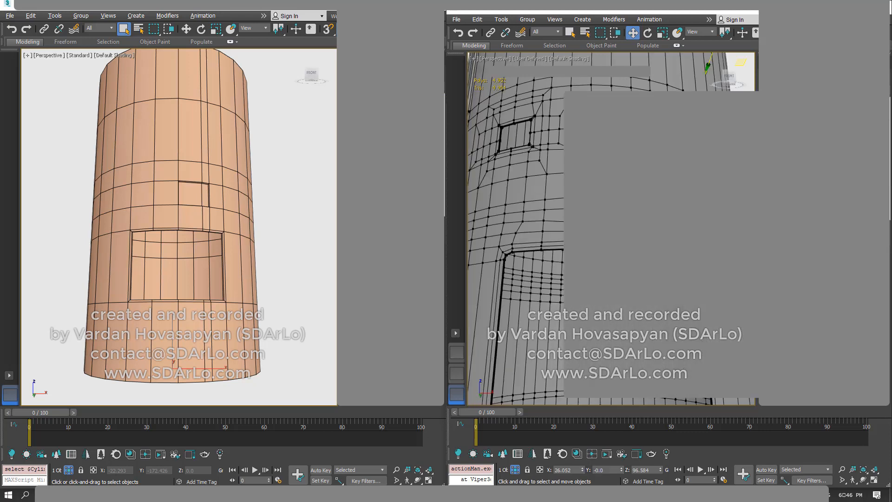
right_click(644, 128)
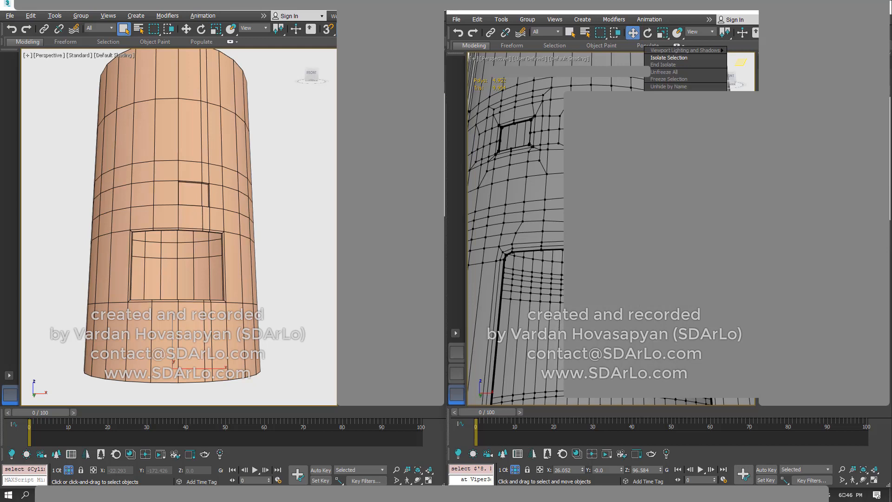
click(664, 101)
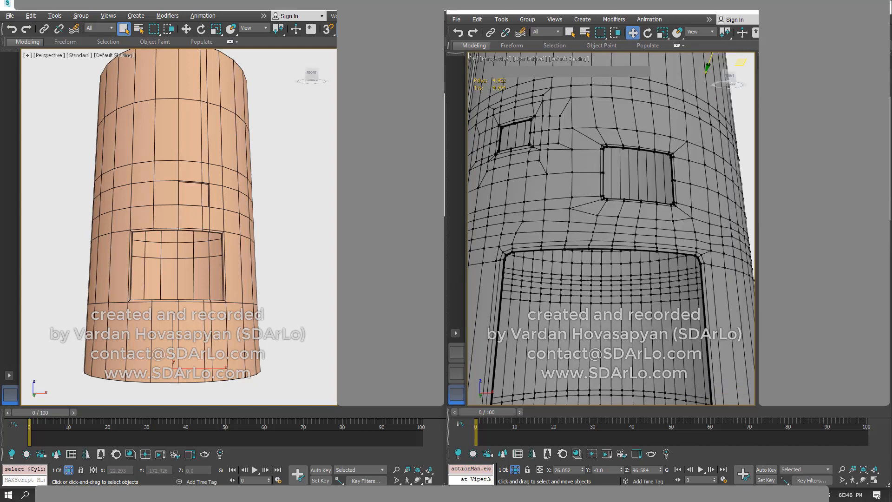
click(743, 143)
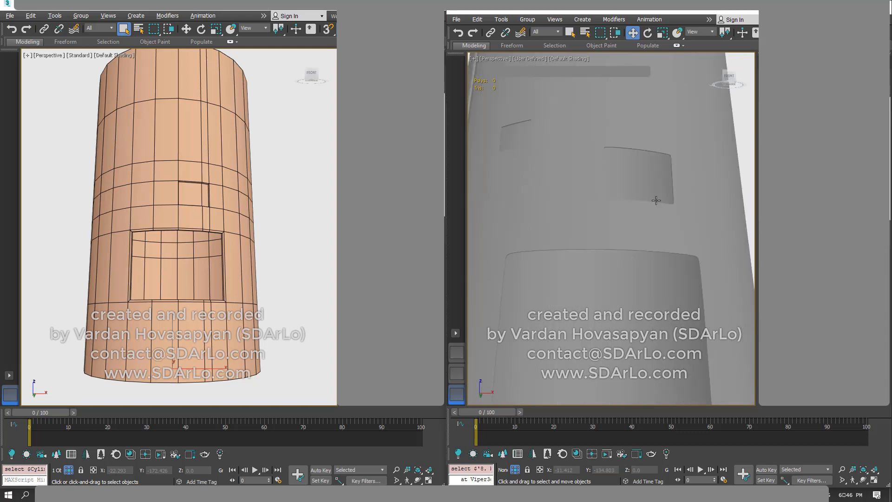
- End isolation in both scenes to bring back the full 2006 and 2021 characters, and deselect the 2006 body
scroll(646, 204, down, 5)
alt+middle_drag(635, 209, 659, 228)
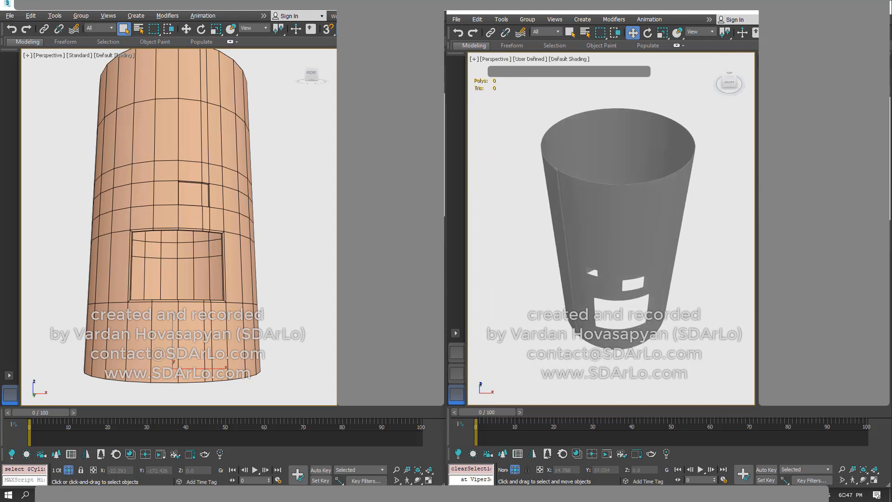
right_click(246, 231)
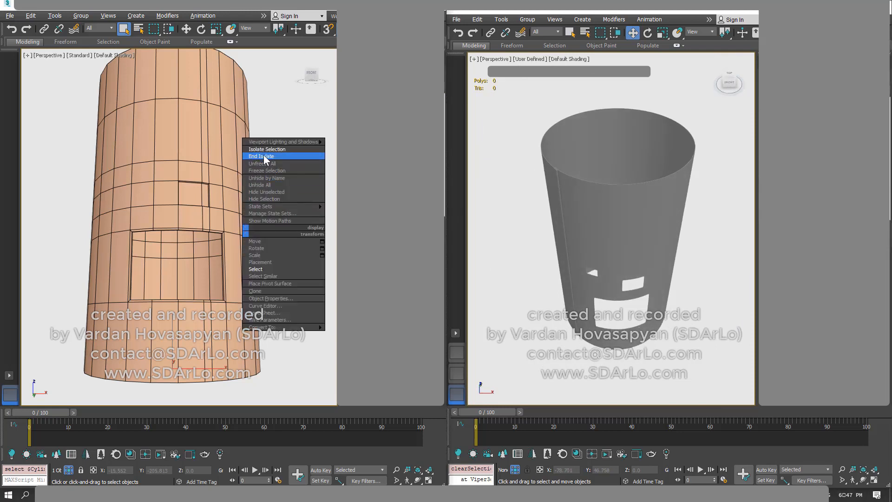
click(262, 156)
right_click(584, 268)
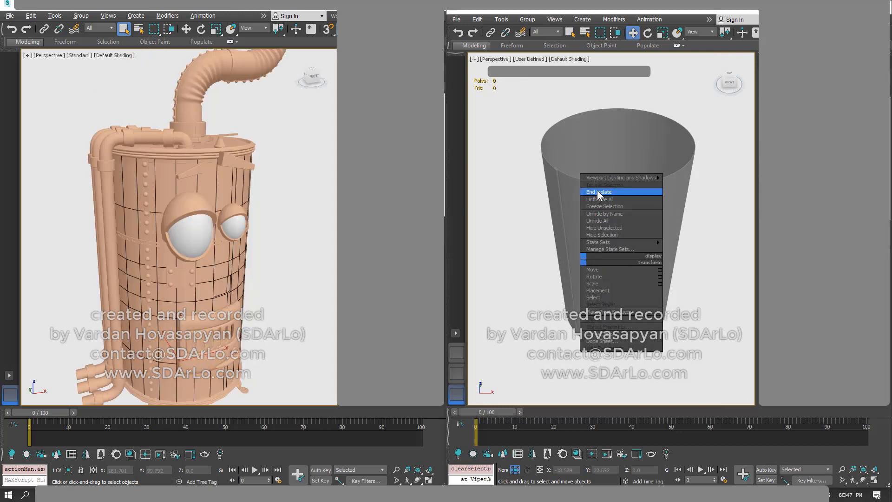
click(600, 194)
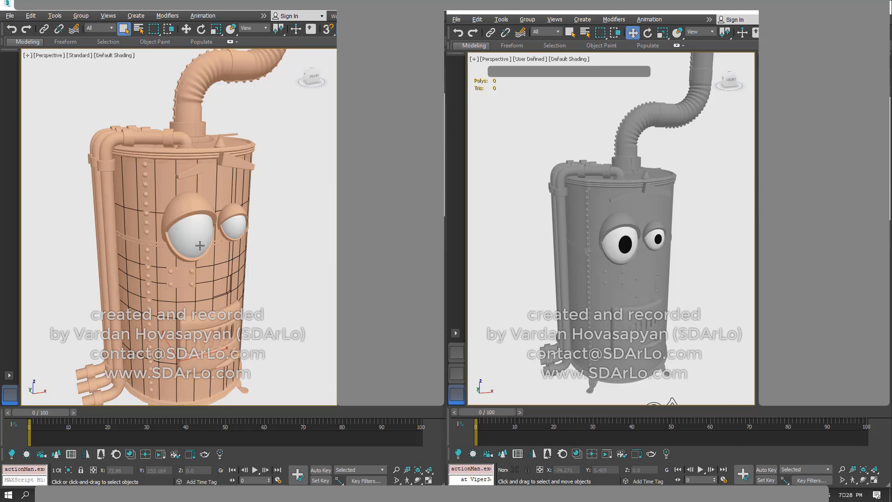
alt+middle_drag(200, 245, 215, 258)
alt+middle_drag(590, 276, 584, 285)
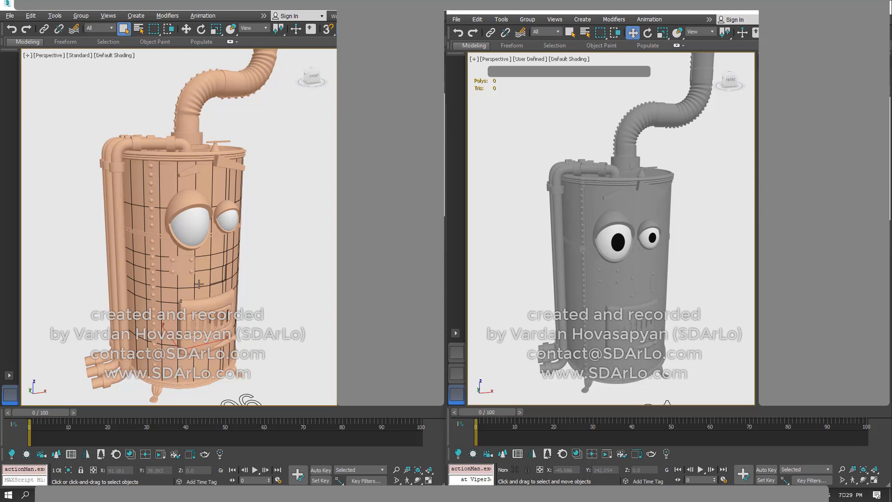
click(261, 303)
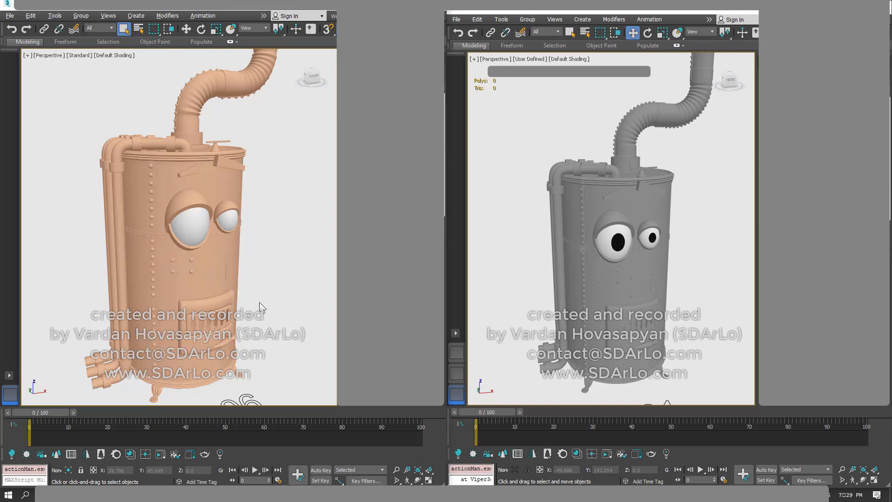
- Isolate the slotted furnace door on both the 2006 and the 2021 character
middle_drag(245, 291, 234, 200)
scroll(254, 279, up, 5)
middle_drag(238, 282, 206, 271)
click(186, 227)
middle_drag(637, 321, 606, 214)
scroll(633, 297, up, 3)
click(635, 318)
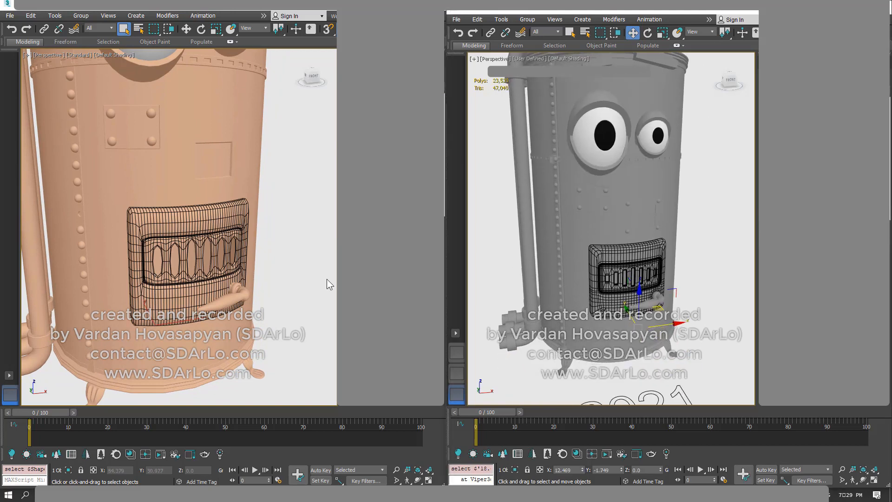
right_click(208, 266)
click(221, 184)
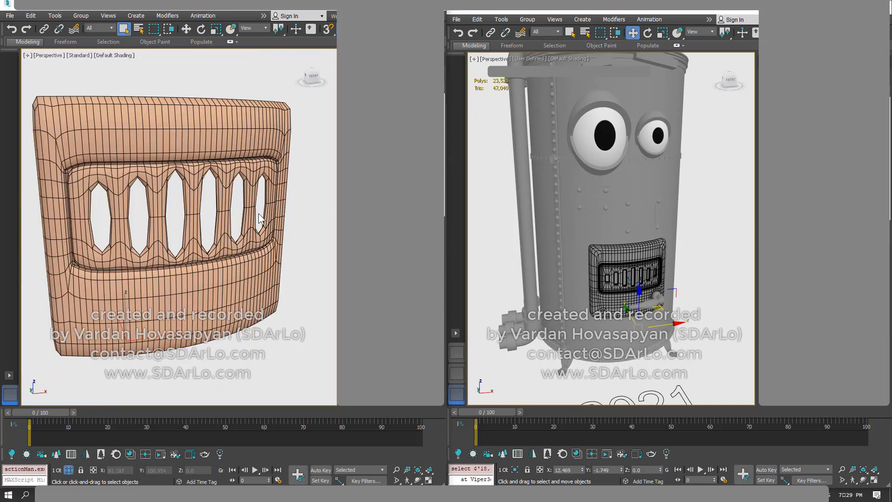
right_click(621, 281)
click(637, 200)
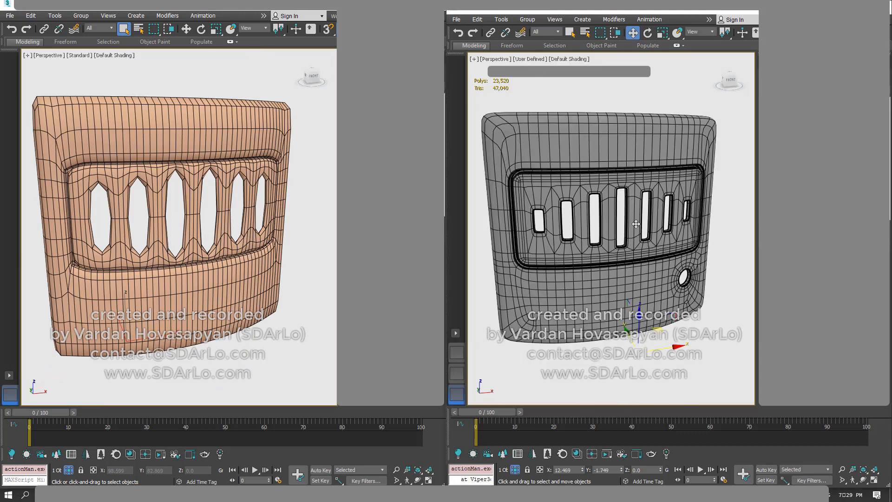
- Inspect the back of the 2021 door and examine the 2006 door's slots at different smoothing levels down to its base mesh
alt+middle_drag(611, 263, 745, 266)
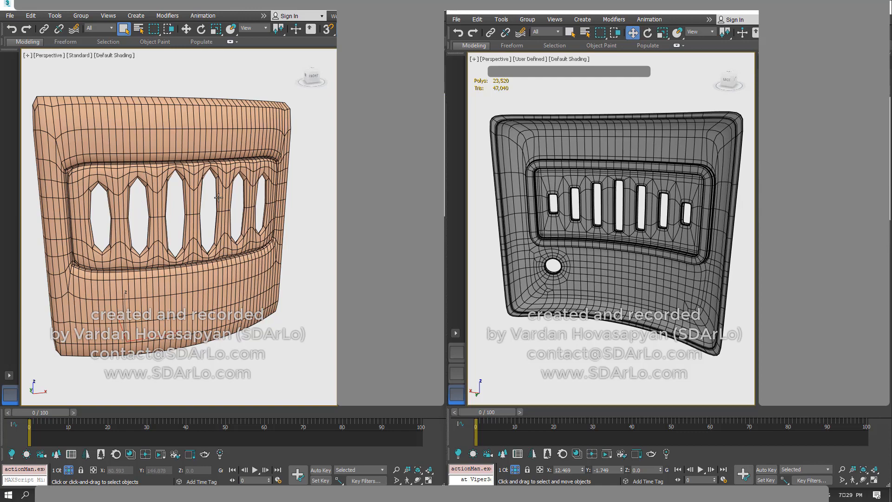
alt+middle_drag(122, 199, 268, 172)
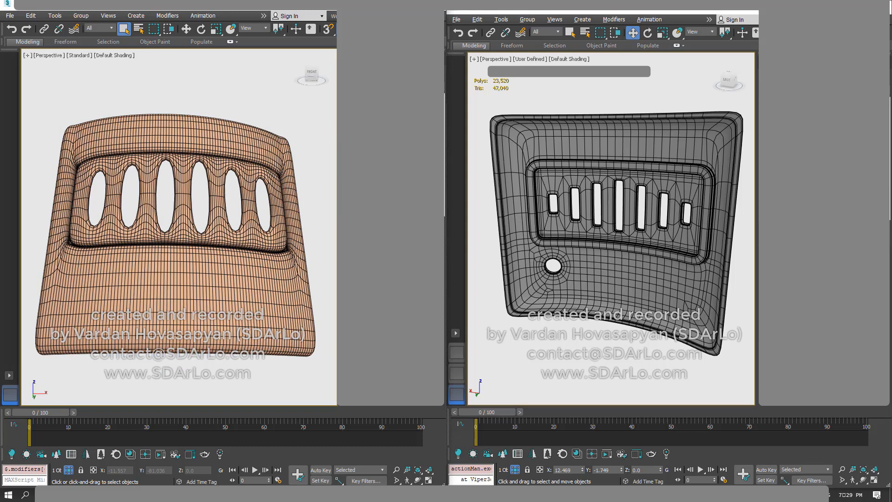
alt+middle_drag(323, 116, 299, 163)
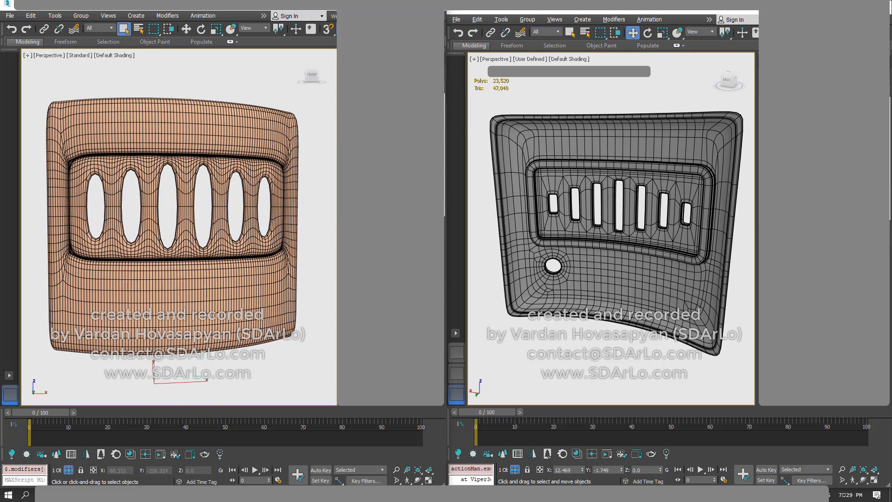
click(302, 154)
click(262, 150)
- View the 2021 door from the front without edges and compare its base mesh with the subdivided result
alt+middle_drag(641, 176, 638, 150)
click(659, 86)
mouse_move(655, 100)
alt+middle_down()
mouse_move(643, 119)
mouse_move(667, 140)
mouse_move(657, 114)
alt+middle_up()
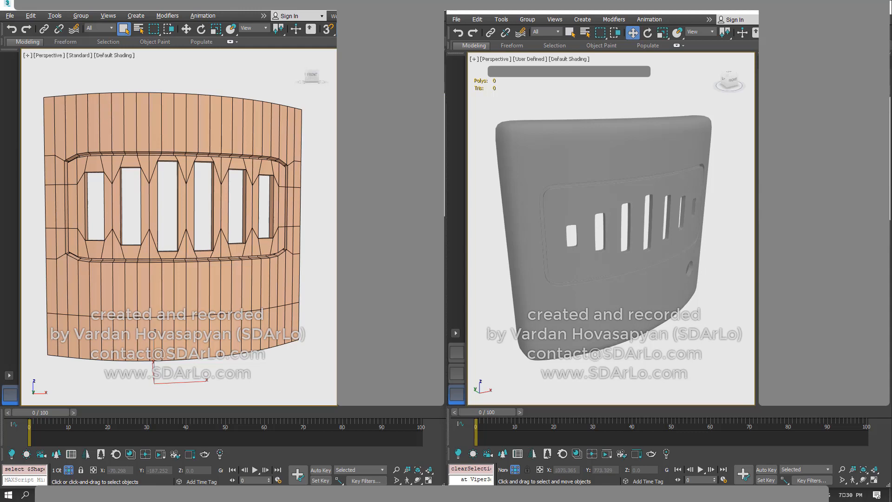
click(549, 158)
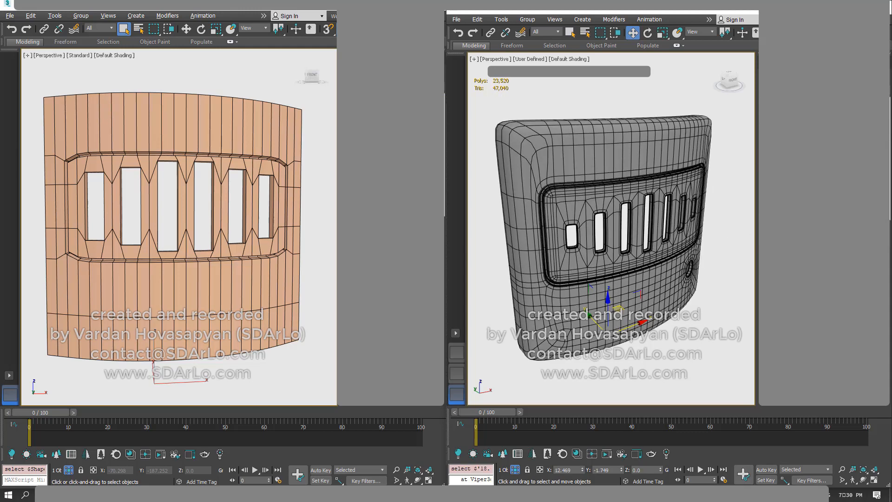
key(ctrl+q)
key(ctrl+q)
key(ctrl+q)
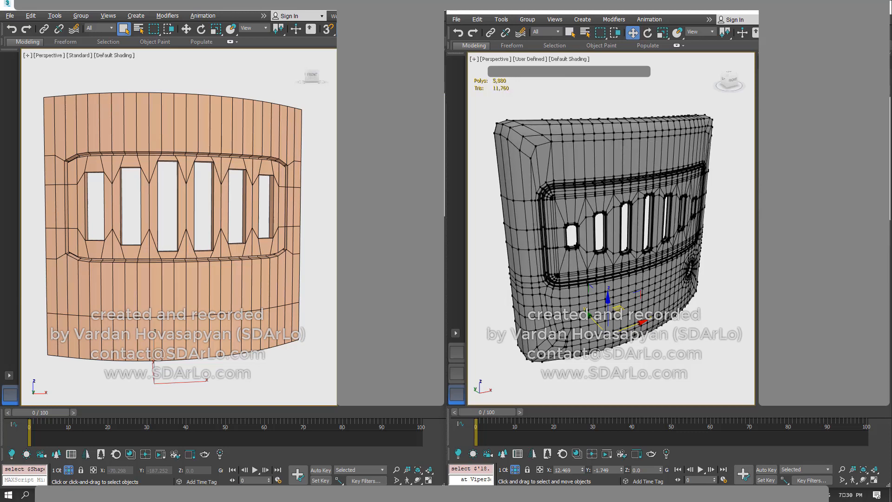
key(ctrl+q)
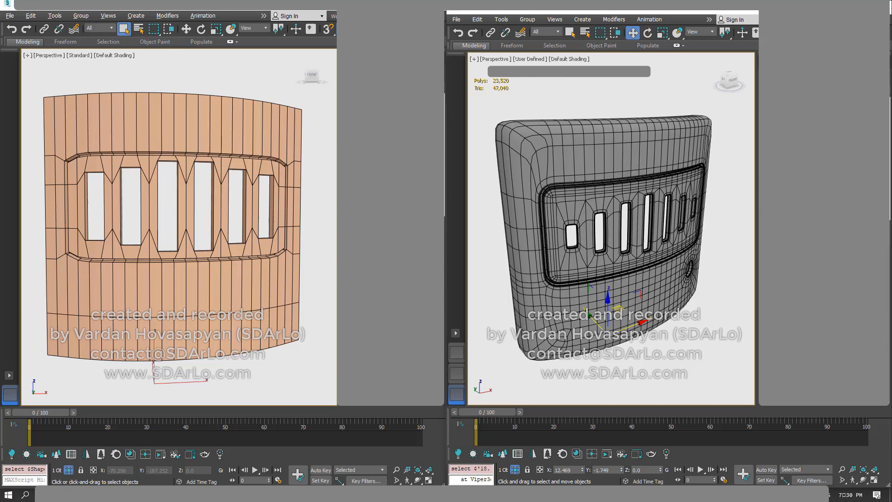
- Check the 2021 door's settings dialog from the object's context commands, close it and deselect the door
right_click(589, 160)
click(619, 236)
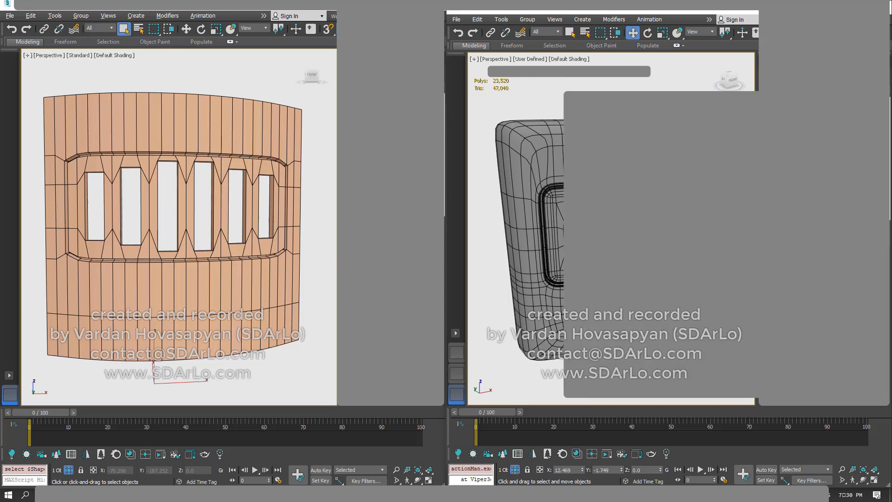
click(697, 388)
click(730, 231)
click(627, 135)
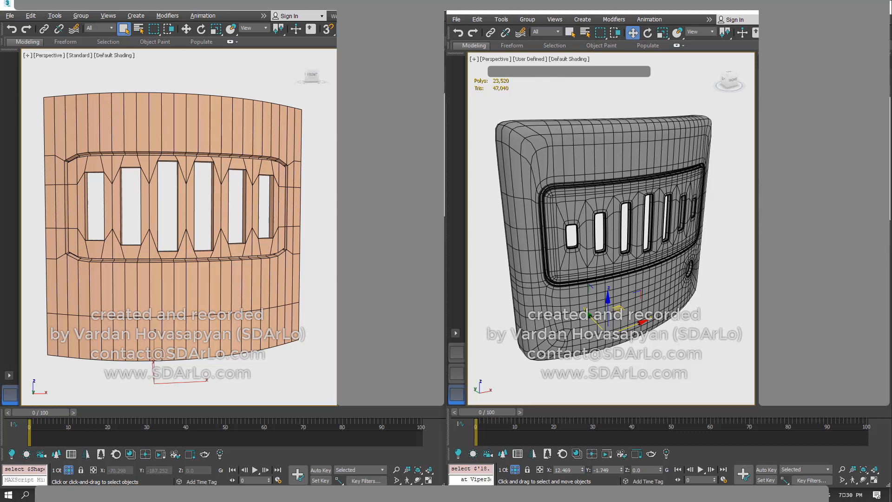
click(725, 264)
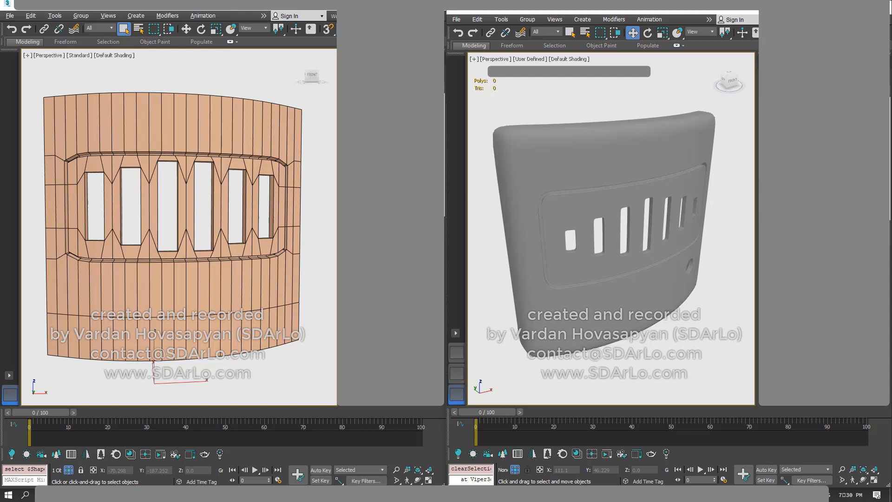
- Examine the unselected 2021 door's front surface up close, especially the panel groove's corner and the edges of the slots
alt+middle_drag(709, 155, 794, 181)
middle_drag(637, 166, 599, 192)
scroll(674, 173, up, 3)
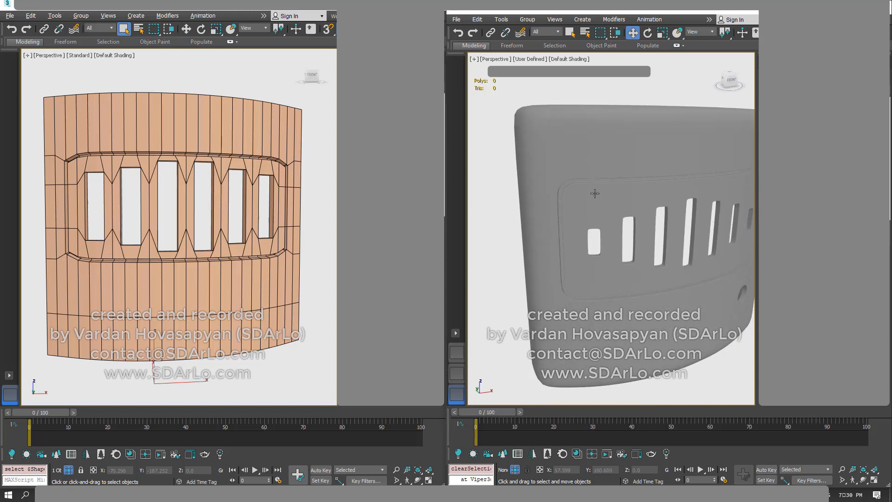
click(599, 194)
alt+middle_drag(595, 199, 624, 197)
scroll(606, 186, up, 3)
alt+middle_drag(613, 128, 612, 91)
click(612, 88)
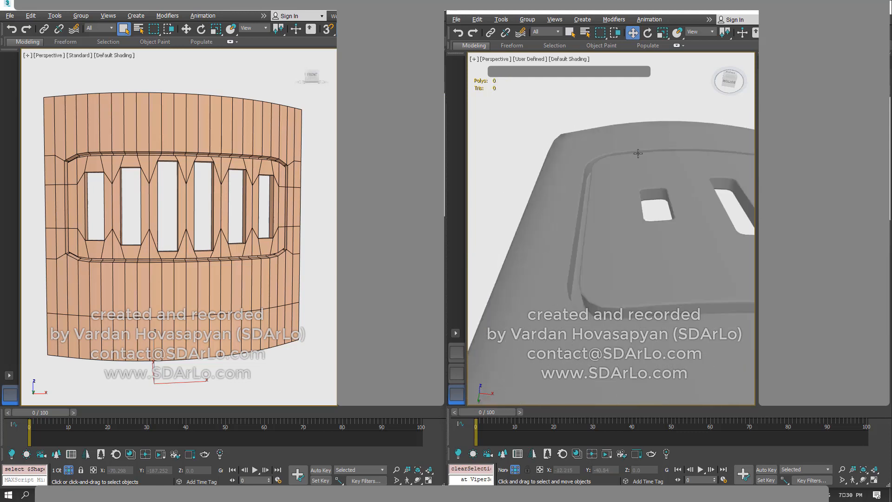
alt+middle_drag(638, 153, 637, 134)
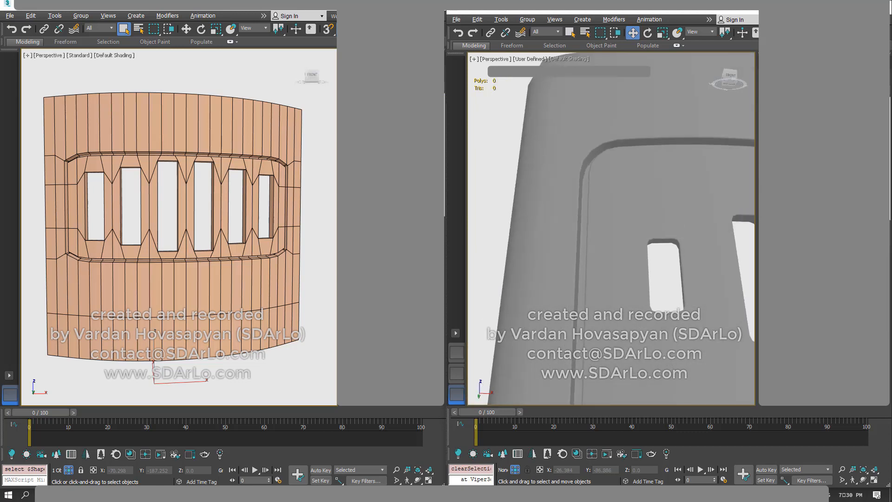
- Select the 2021 door and inspect its mesh edges from the front, the back and below
scroll(598, 169, down, 3)
click(603, 169)
scroll(604, 169, down, 5)
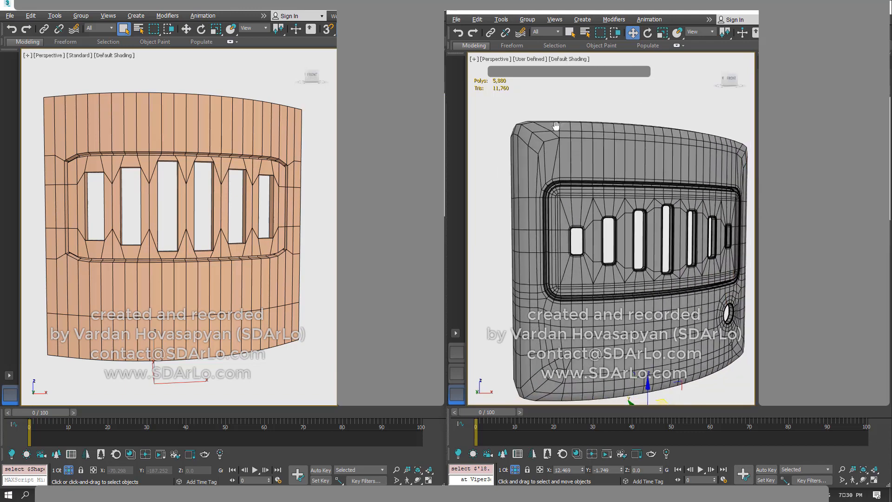
alt+middle_drag(556, 126, 683, 205)
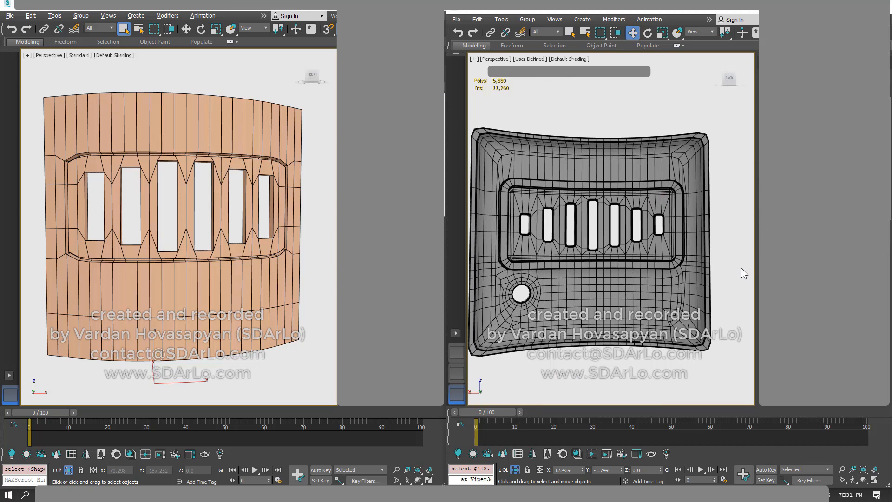
alt+middle_drag(735, 269, 628, 229)
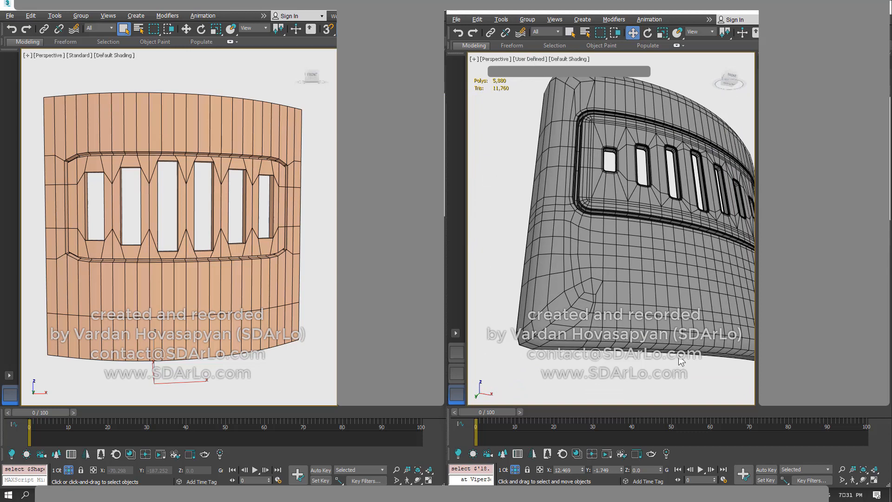
- Deselect the 2021 door and view the shading of its hollow back and recessed slotted panel
click(681, 359)
alt+middle_drag(710, 246, 746, 258)
alt+middle_drag(576, 282, 645, 221)
alt+middle_drag(605, 259, 603, 235)
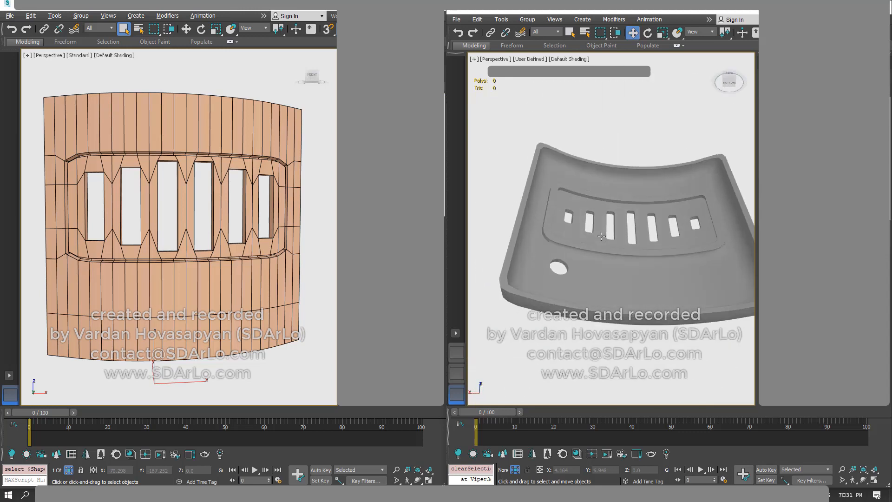
scroll(603, 235, up, 1)
- Select the 2021 door, switch it to edge editing and undo the latest selection entry in its scene's undo history
click(582, 272)
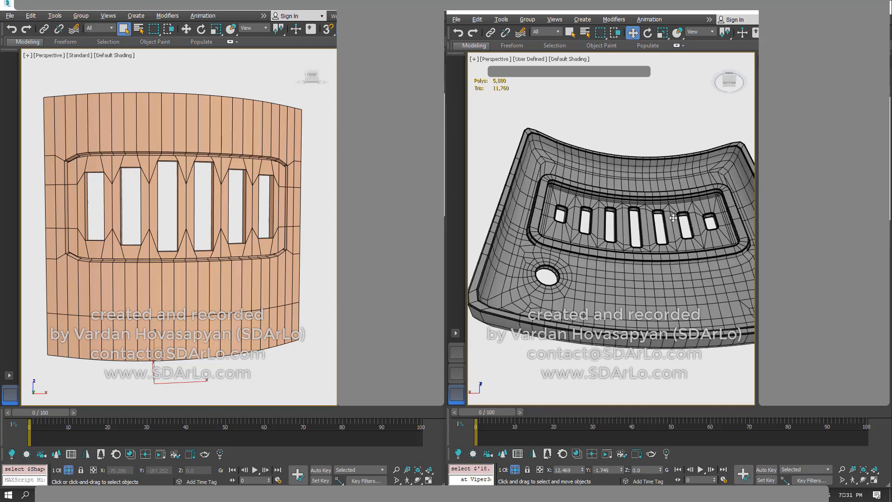
alt+middle_drag(672, 218, 574, 270)
alt+middle_drag(648, 263, 704, 232)
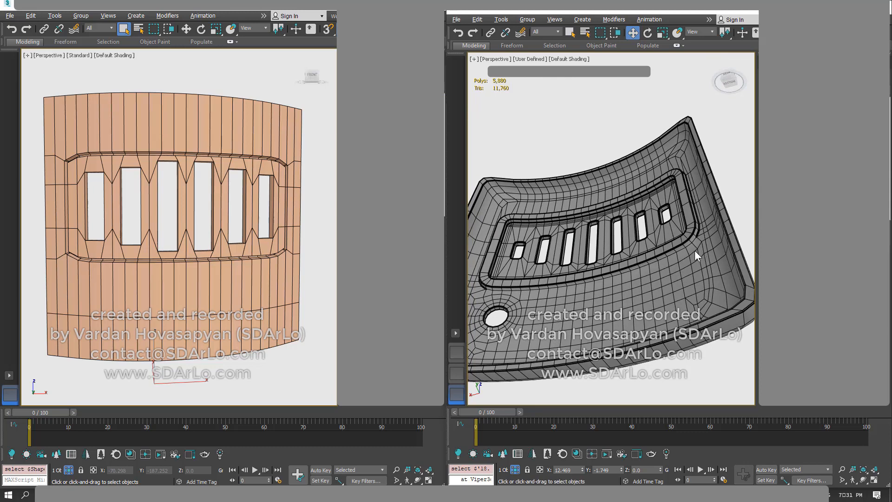
key(2)
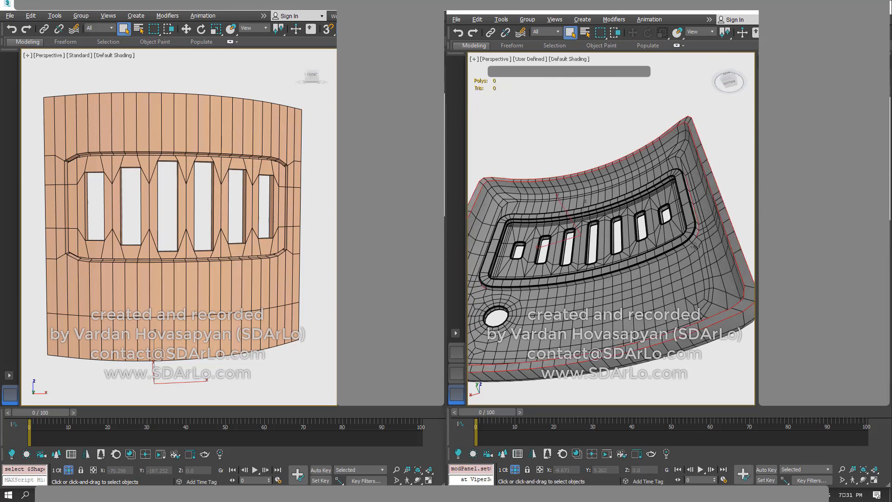
right_click(12, 29)
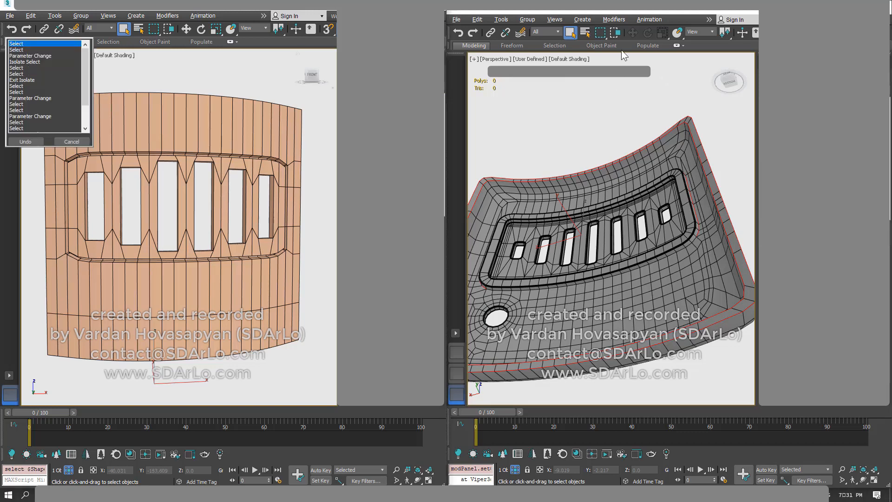
right_click(455, 34)
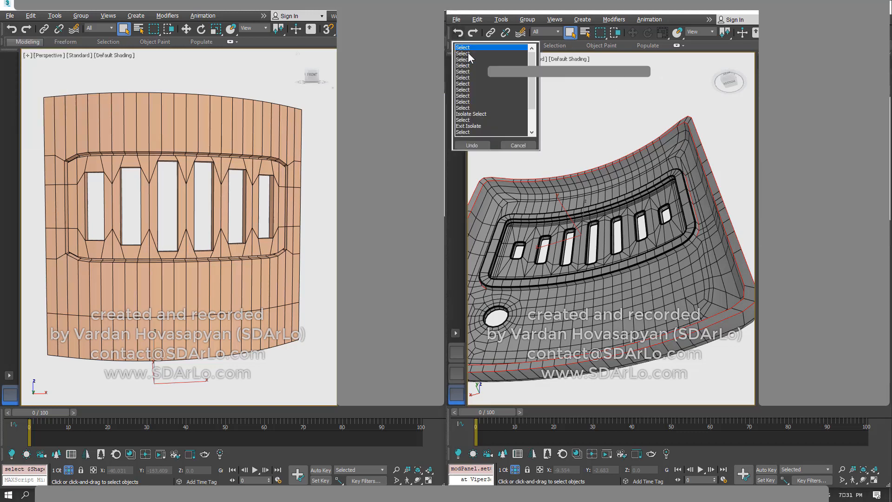
click(471, 145)
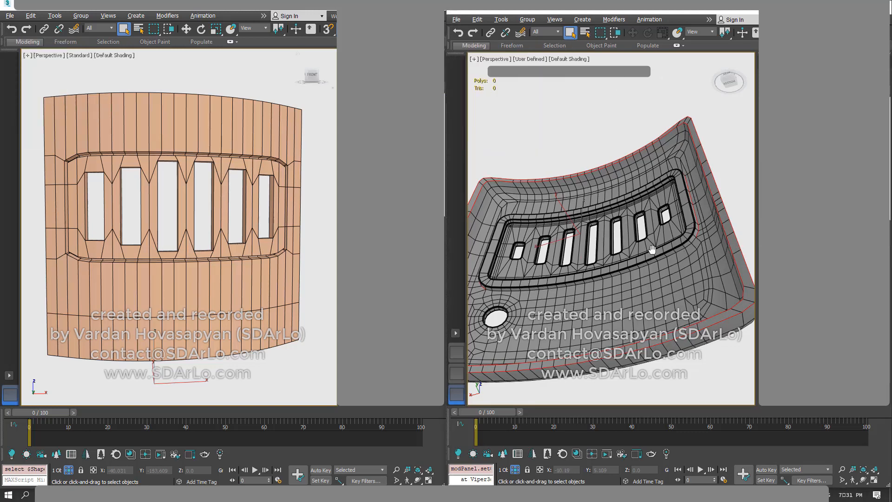
- Toggle the 2021 door's subdivision smoothing, add the edge loop around the recessed panel's corner to the selection, and leave edge editing
scroll(652, 250, up, 4)
key(ctrl+q)
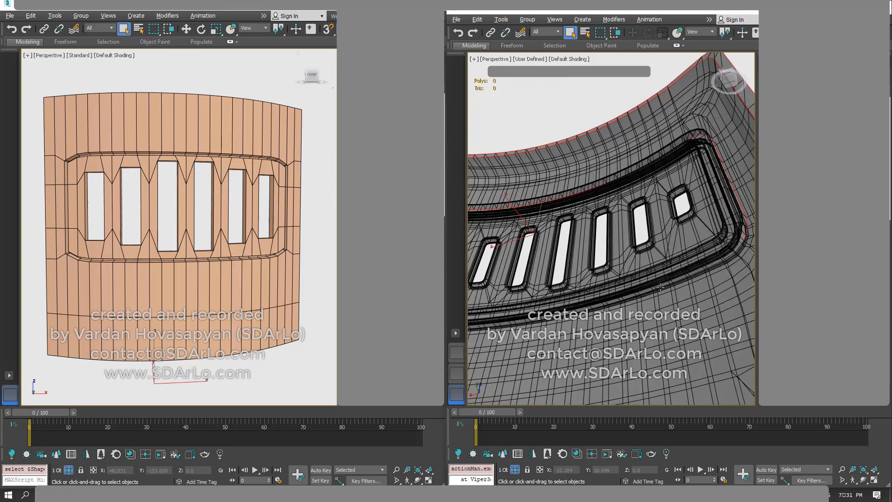
alt+middle_drag(642, 257, 645, 294)
scroll(637, 242, up, 8)
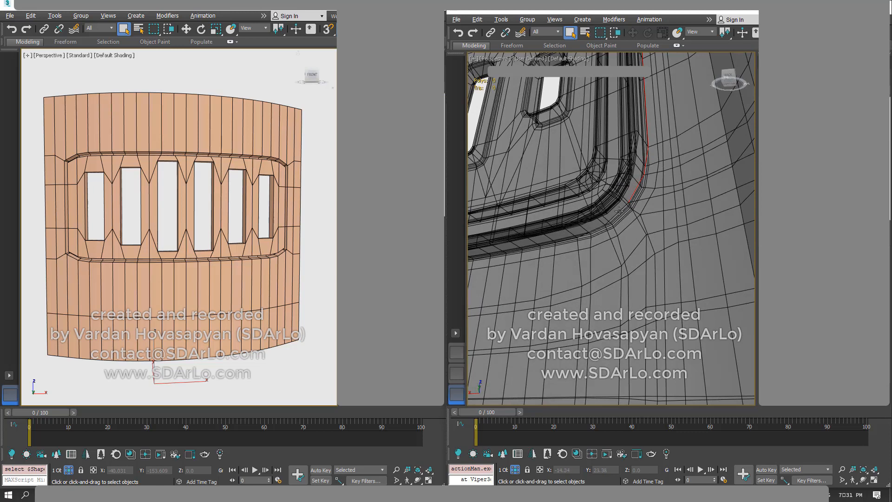
ctrl+double_click(611, 220)
middle_drag(608, 231, 731, 241)
scroll(659, 221, down, 8)
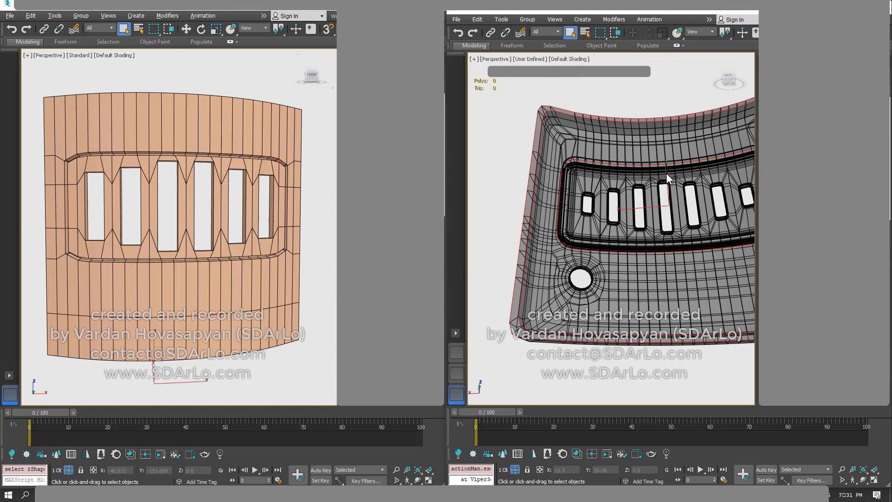
key(2)
alt+middle_drag(663, 183, 632, 122)
click(632, 121)
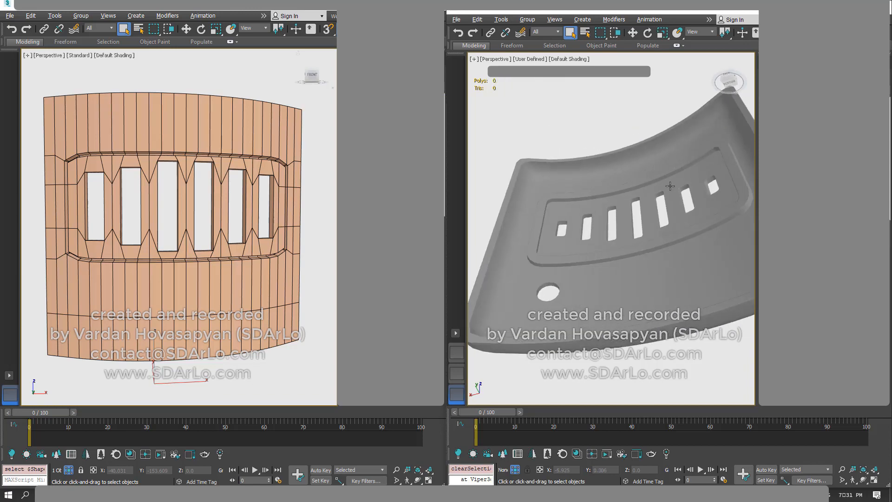
- Check the shading of the 2021 door's panel groove and slots from the front and the back without edges
alt+middle_drag(671, 186, 601, 217)
click(639, 196)
scroll(577, 210, up, 3)
scroll(577, 211, up, 2)
scroll(627, 216, down, 3)
click(606, 171)
scroll(626, 181, down, 3)
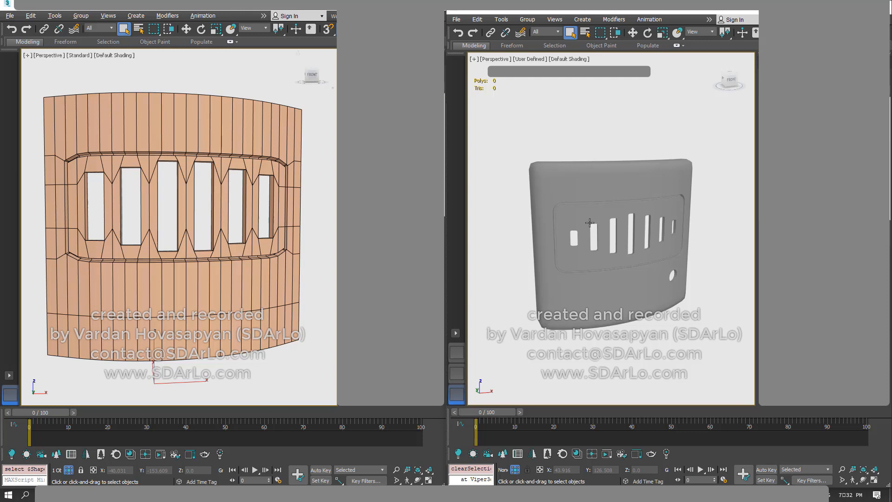
alt+middle_drag(590, 223, 624, 229)
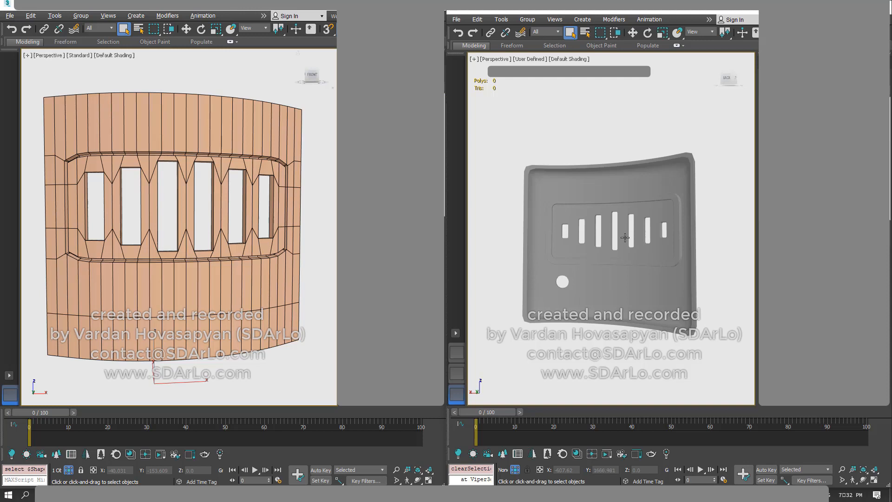
mouse_move(623, 237)
alt+middle_down()
mouse_move(614, 279)
mouse_move(657, 265)
mouse_move(635, 246)
mouse_move(649, 249)
alt+middle_up()
- Select the 2021 door and study the edge flow around the recessed panel's corner and slots on its back
click(649, 249)
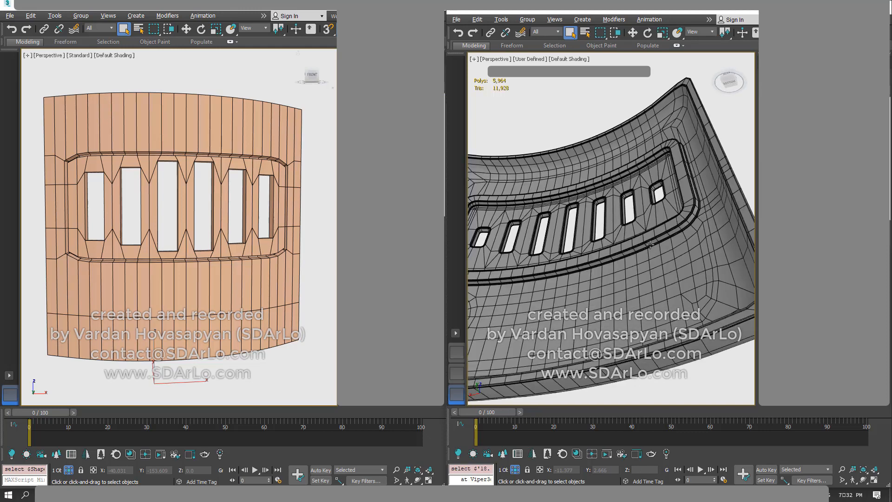
alt+middle_drag(664, 178, 694, 211)
scroll(553, 218, down, 2)
scroll(687, 228, up, 4)
alt+middle_drag(663, 276, 651, 259)
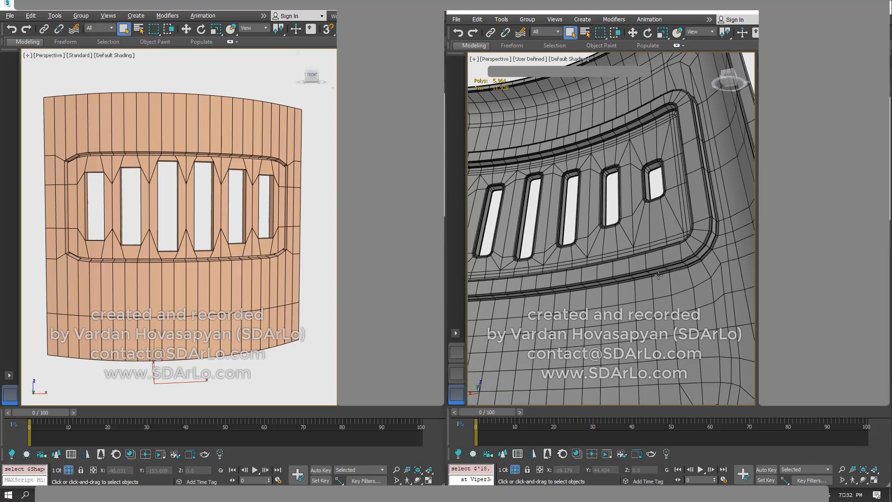
scroll(668, 272, down, 5)
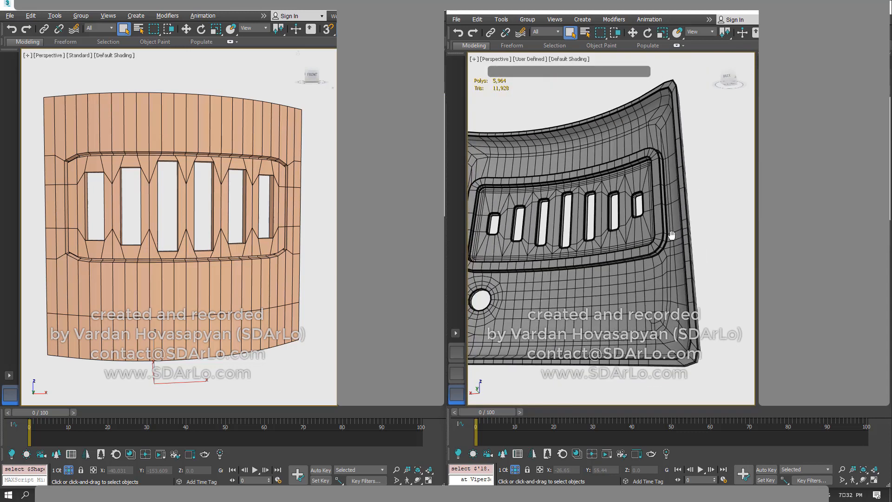
middle_drag(665, 226, 694, 248)
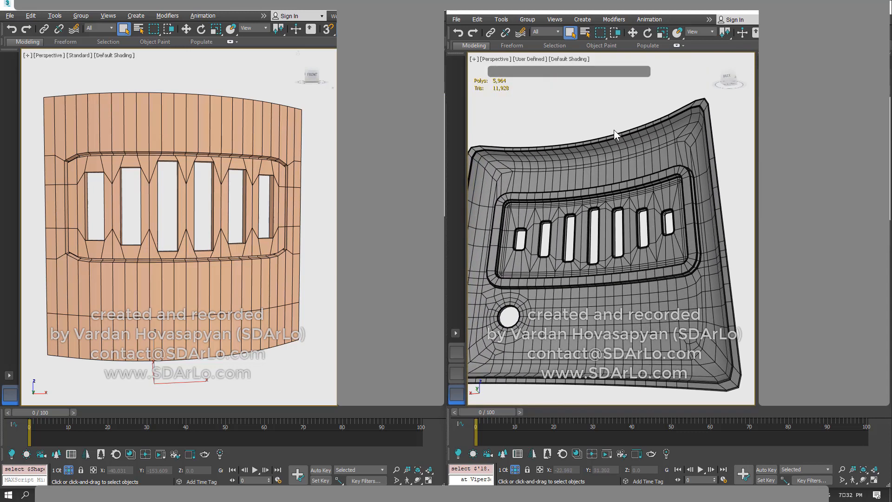
- Deselect the 2021 door and compare the smooth shading of its front with its hollow back
click(612, 113)
alt+middle_drag(685, 182, 551, 204)
scroll(564, 201, down, 2)
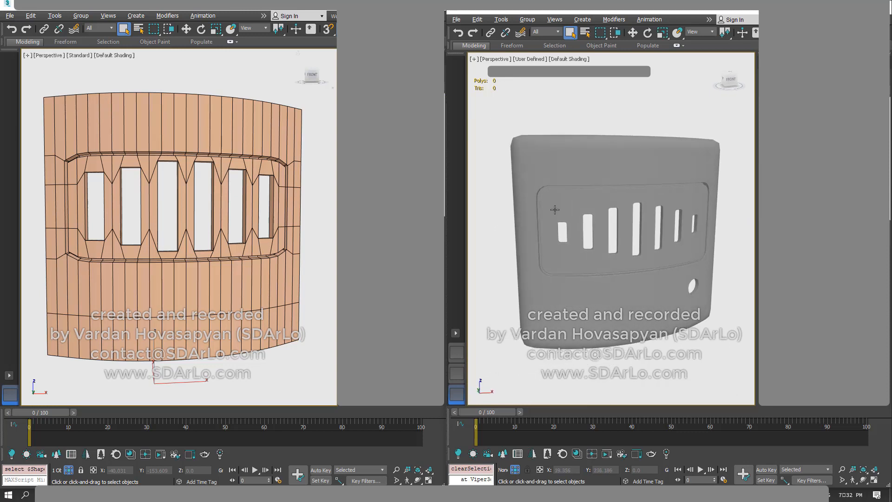
alt+middle_drag(555, 210, 684, 221)
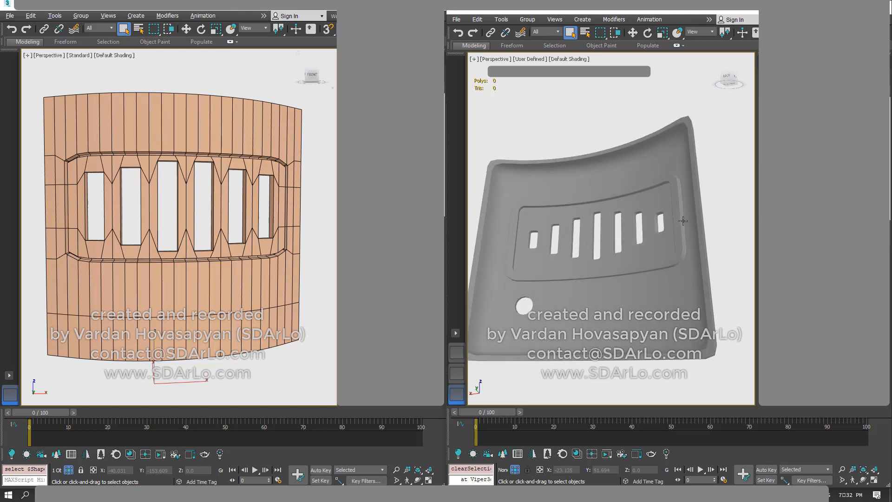
mouse_move(679, 229)
alt+middle_down()
mouse_move(686, 234)
mouse_move(679, 213)
alt+middle_up()
scroll(677, 259, up, 2)
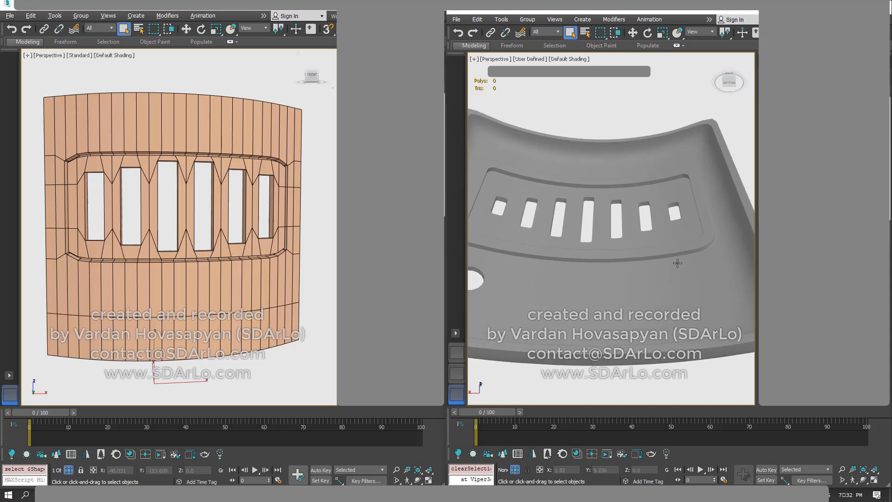
- Inspect the edges on the 2021 door's back with the door selected, and view its surface again with it deselected
click(675, 254)
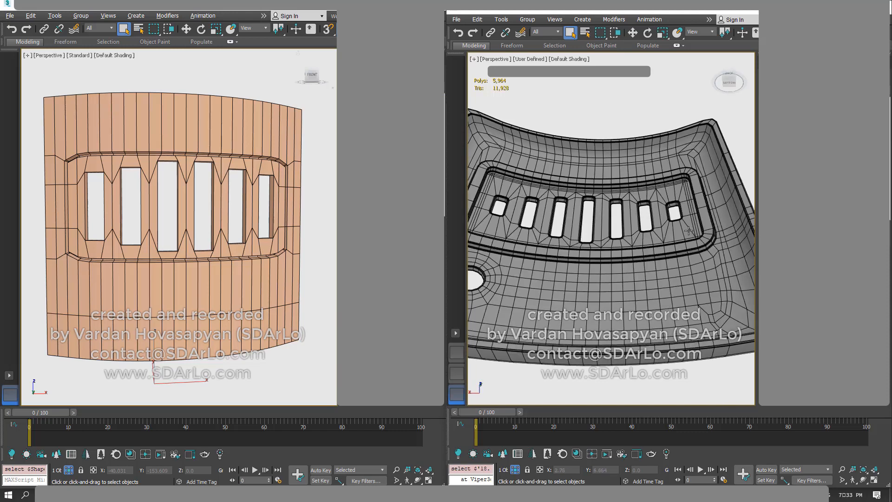
alt+middle_drag(688, 231, 665, 242)
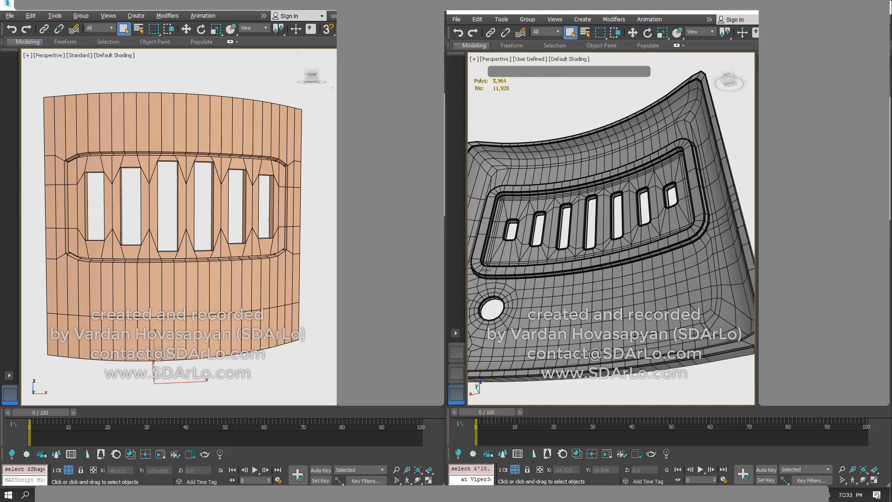
alt+middle_drag(697, 191, 692, 199)
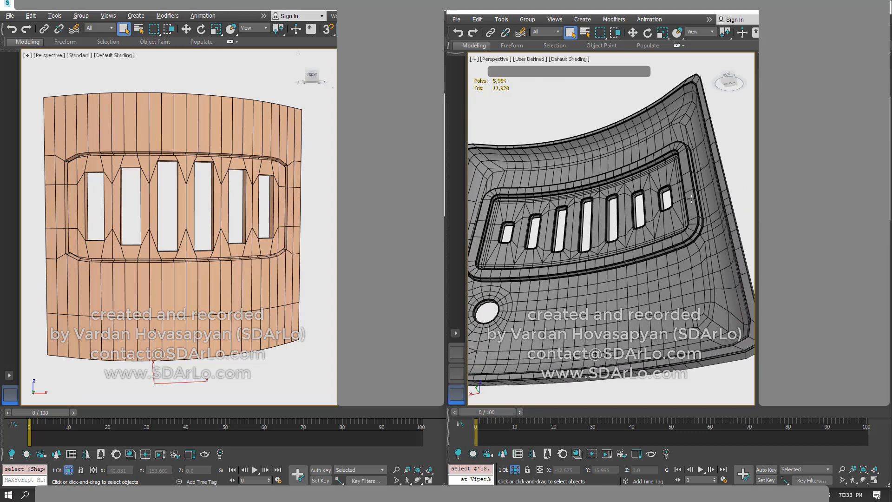
alt+middle_drag(692, 162, 599, 156)
click(587, 83)
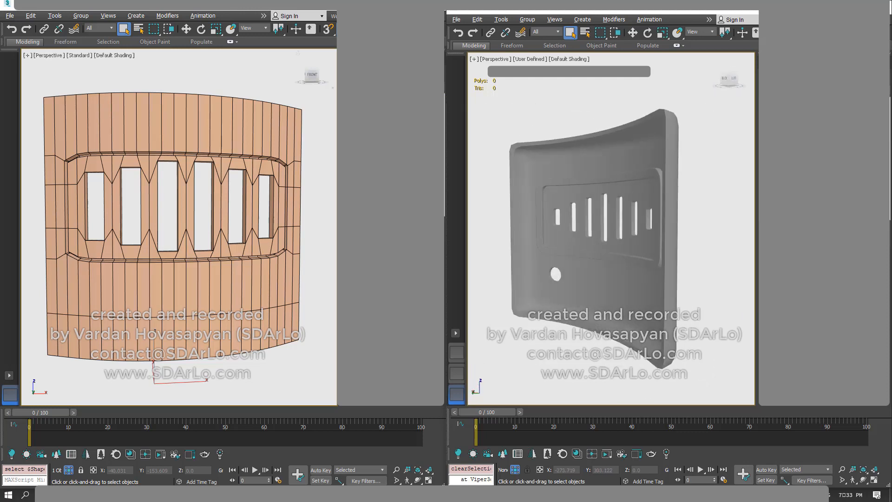
alt+middle_drag(590, 205, 638, 220)
- Examine the round hole and front of the 2021 door, first with mesh edges shown and again as a plain shaded surface
click(598, 209)
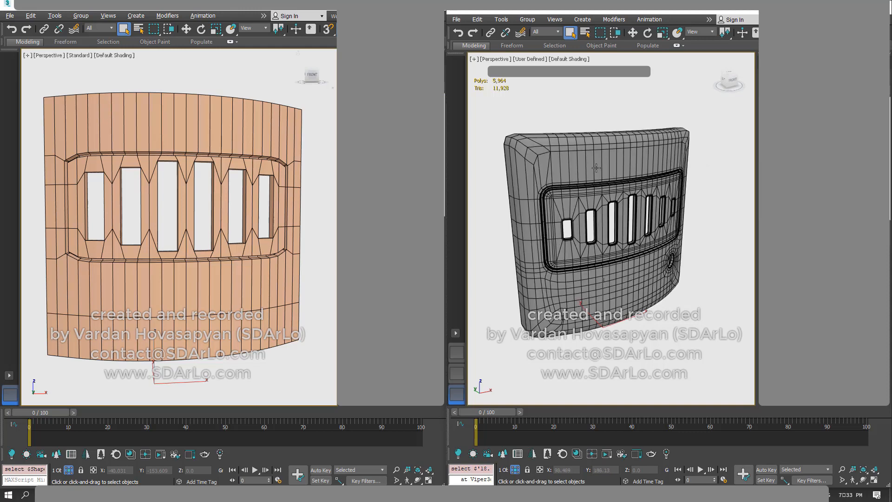
alt+middle_drag(599, 186, 651, 191)
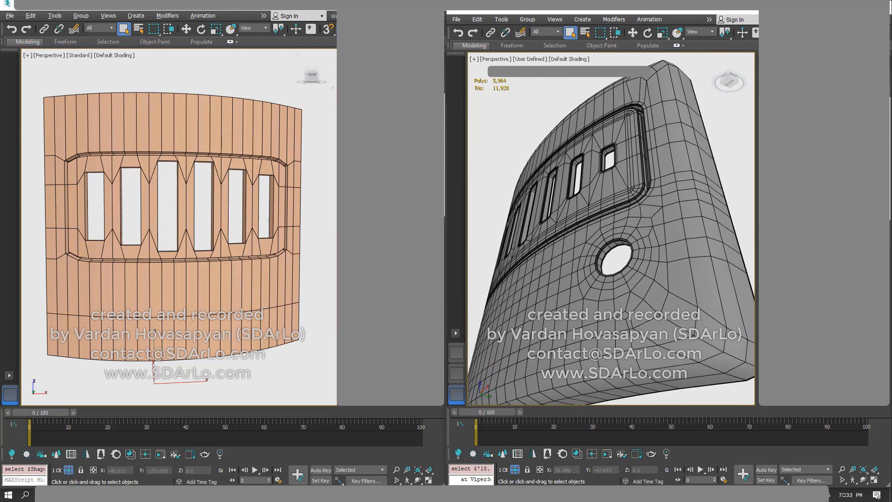
alt+middle_drag(610, 259, 636, 249)
click(615, 257)
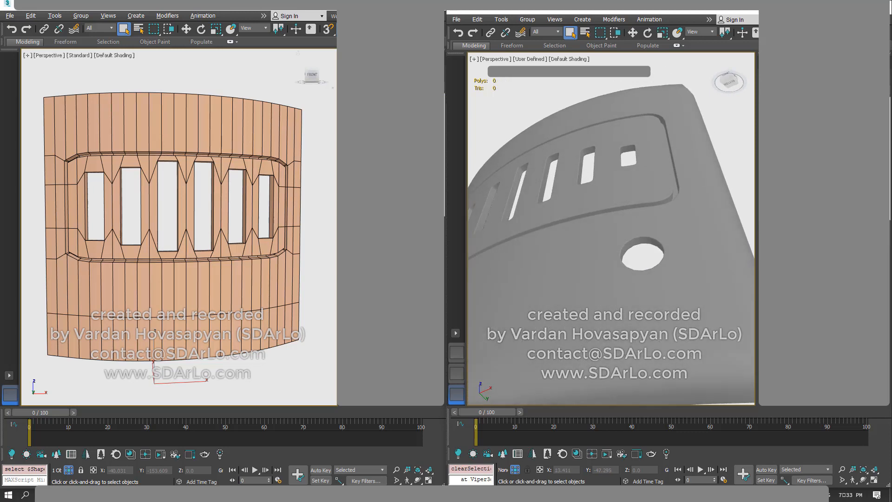
alt+middle_drag(655, 169, 659, 295)
scroll(664, 260, down, 5)
alt+middle_drag(668, 195, 706, 188)
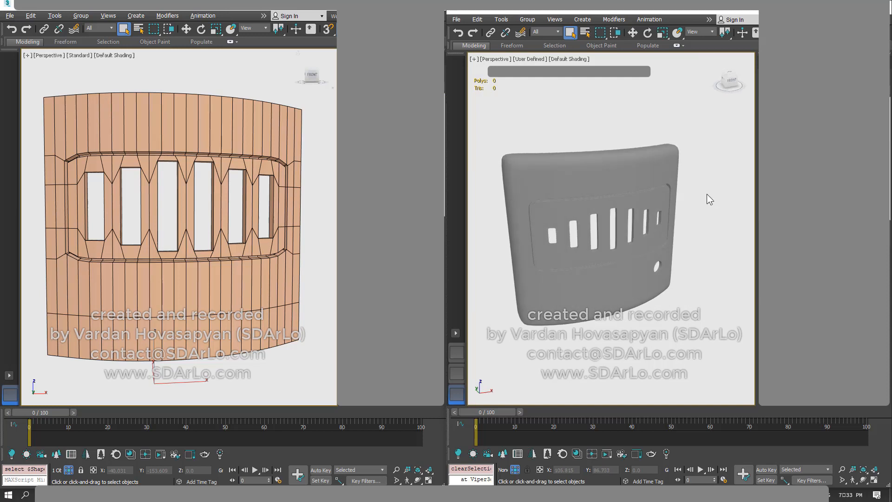
alt+middle_drag(658, 208, 633, 208)
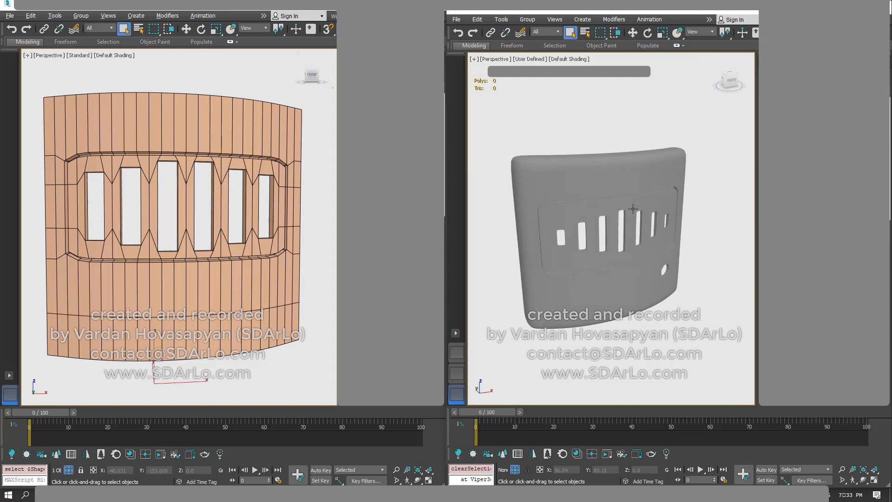
- End the isolation of the furnace doors in both the 2021 and 2006 scenes to bring back the full boilers
right_click(634, 207)
click(651, 139)
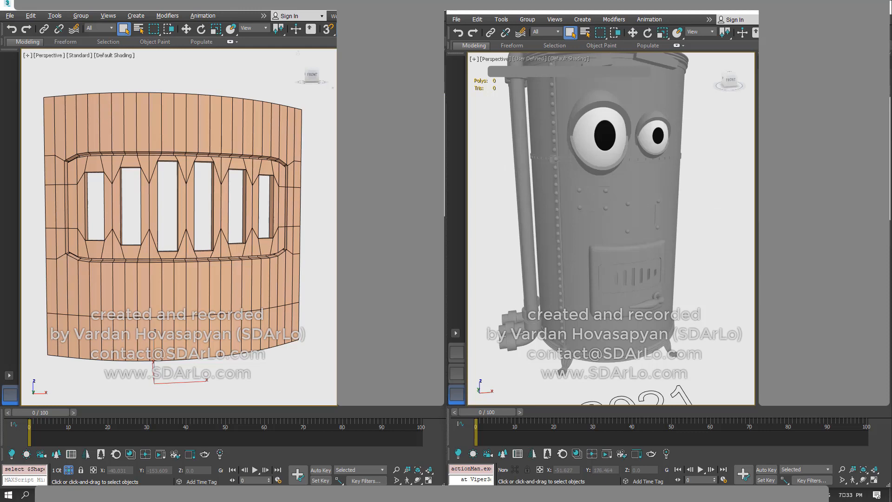
right_click(212, 197)
click(242, 146)
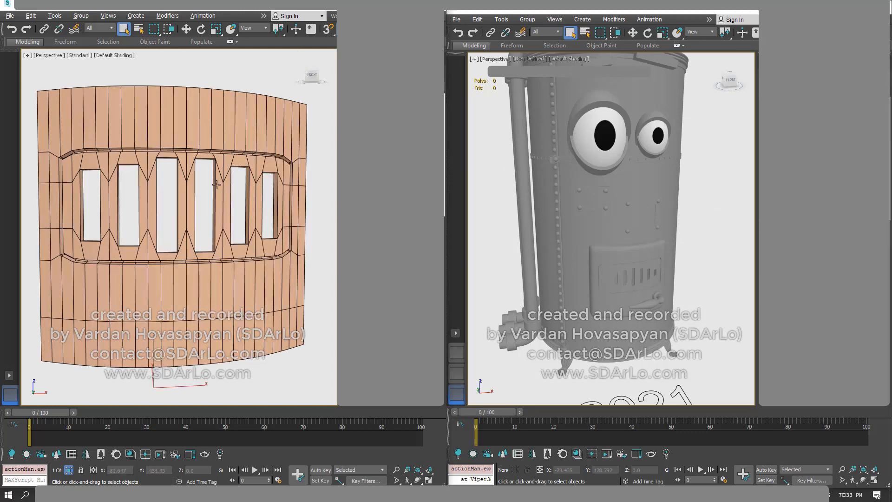
right_click(217, 184)
click(240, 109)
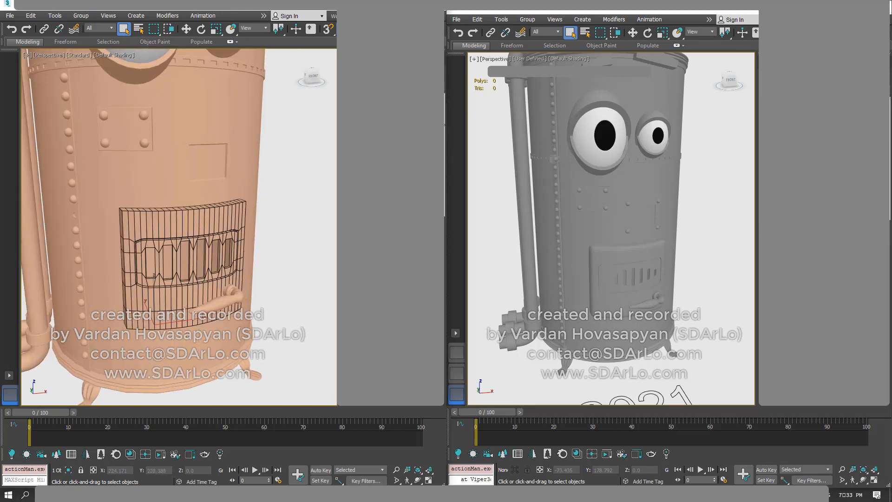
- Deselect the 2006 door and examine the riveted seam strip running along the boiler body, from close up and along its full height
click(294, 192)
alt+middle_drag(260, 214, 256, 280)
scroll(206, 233, down, 4)
scroll(232, 241, up, 6)
middle_drag(233, 241, 153, 263)
scroll(189, 186, up, 1)
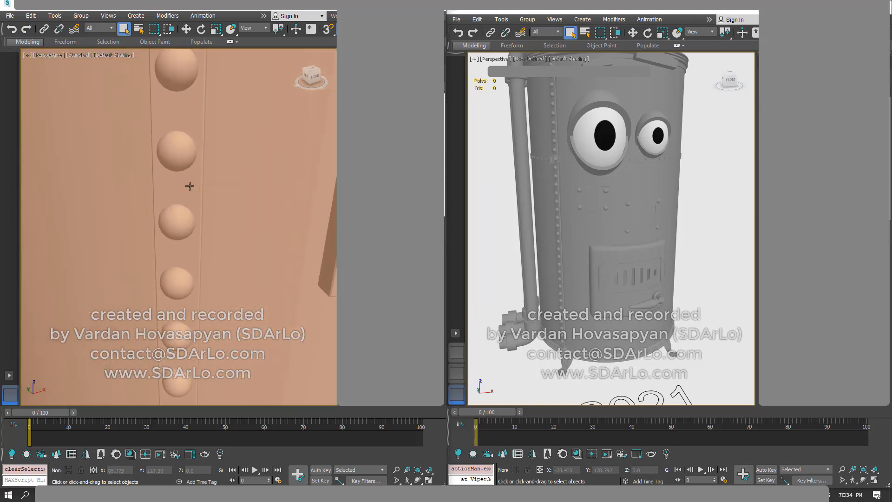
scroll(190, 188, down, 8)
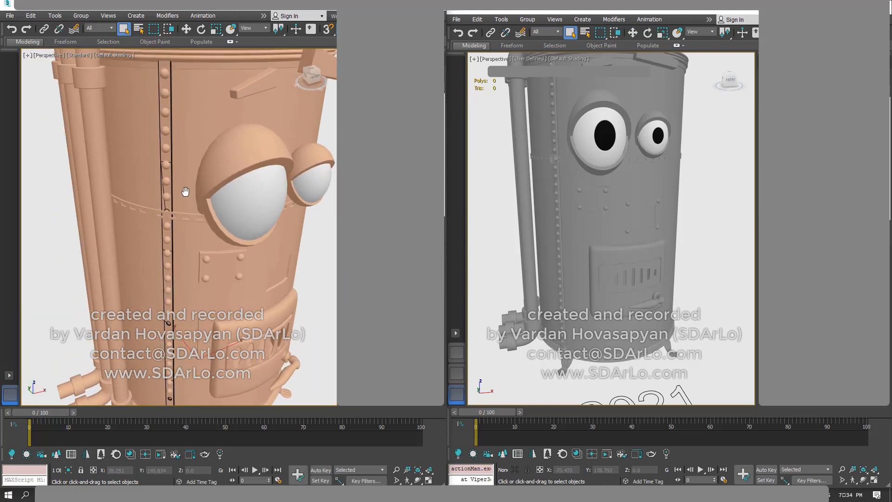
middle_drag(185, 191, 184, 215)
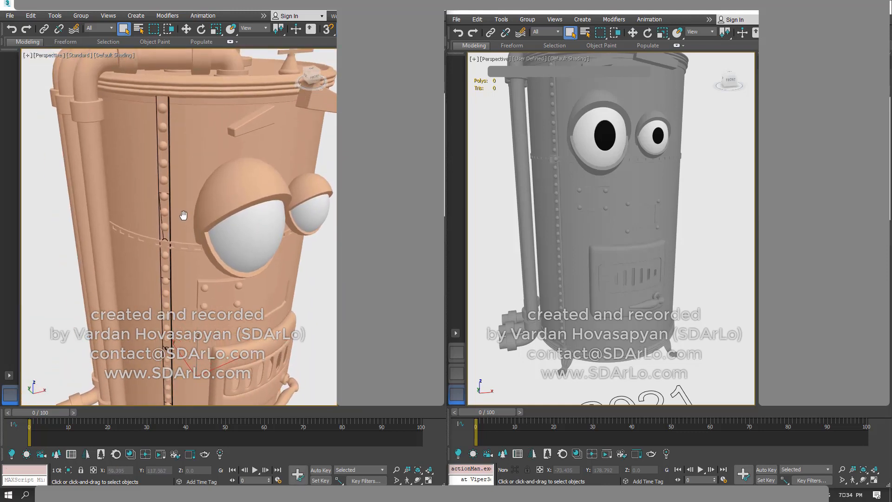
- Make the 2006 boiler's lid see-through and inspect where the riveted seam strip ends beneath its rim
click(191, 94)
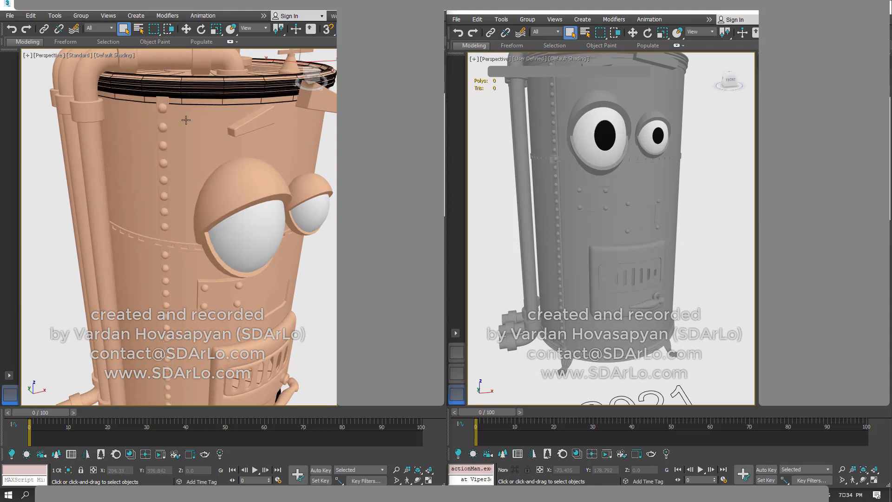
key(alt+x)
click(48, 119)
alt+middle_drag(155, 100, 159, 142)
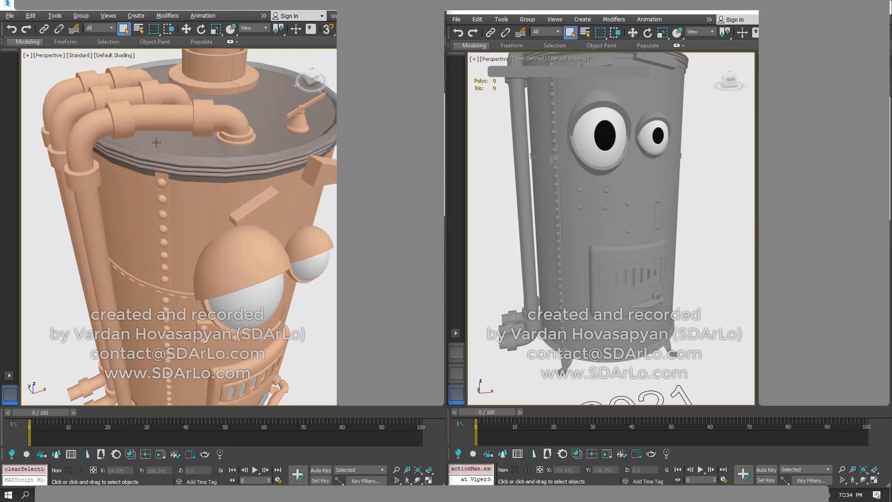
scroll(159, 141, up, 6)
middle_drag(209, 283, 163, 169)
middle_drag(163, 102, 219, 140)
- Select the 2006 seam strip together with the boiler body and isolate the two objects
click(202, 246)
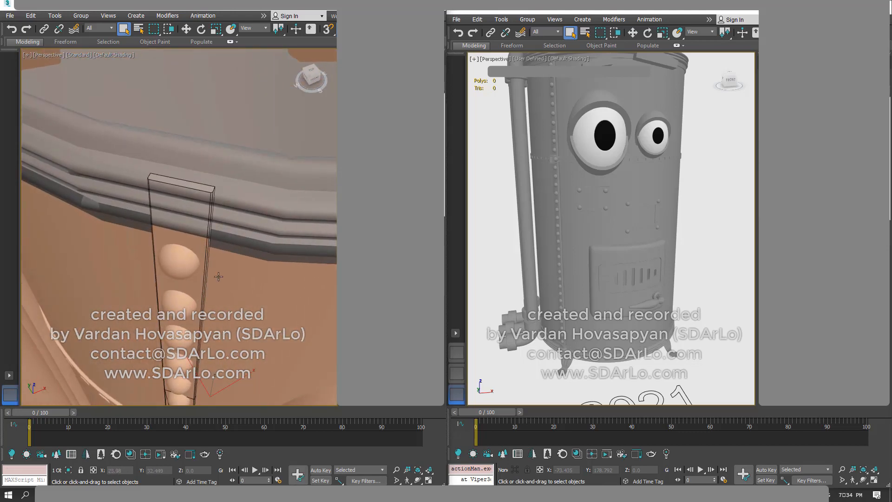
ctrl+click(219, 276)
key(z)
right_click(204, 277)
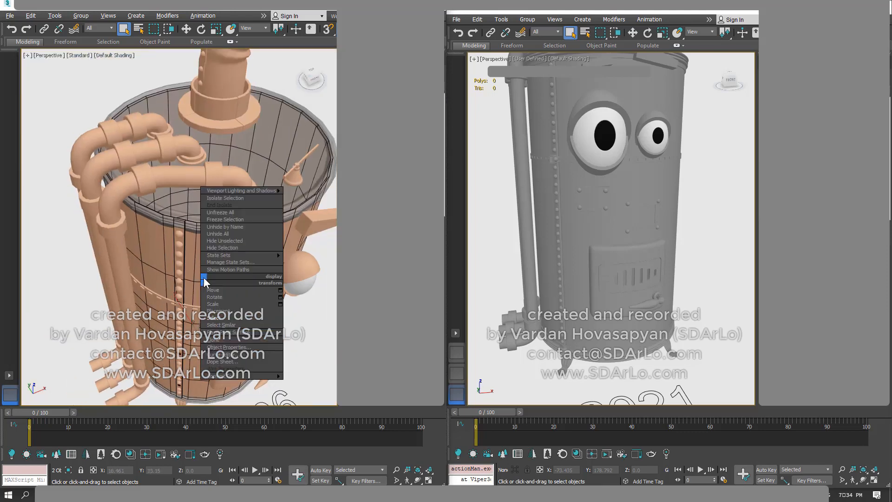
click(225, 202)
- Examine the isolated 2006 body and seam strip with and without mesh edges, and select the strip alone
alt+middle_drag(226, 218, 232, 232)
scroll(232, 233, up, 2)
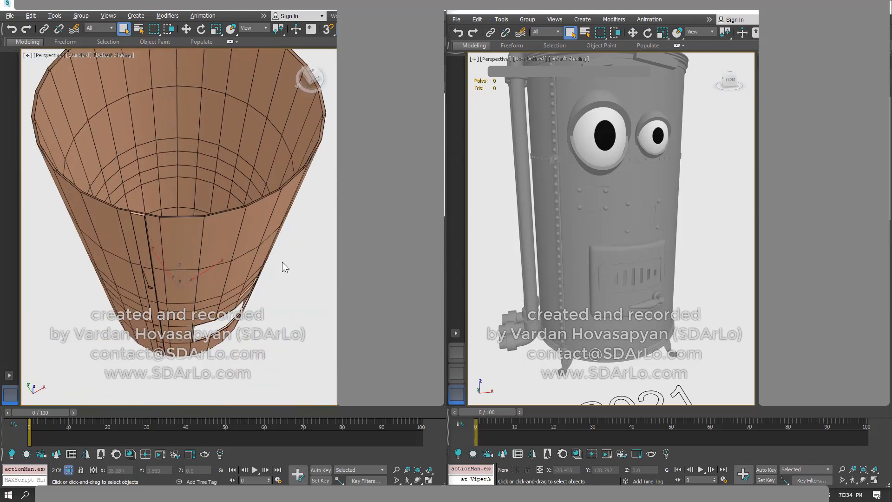
click(283, 262)
alt+middle_drag(165, 225, 198, 218)
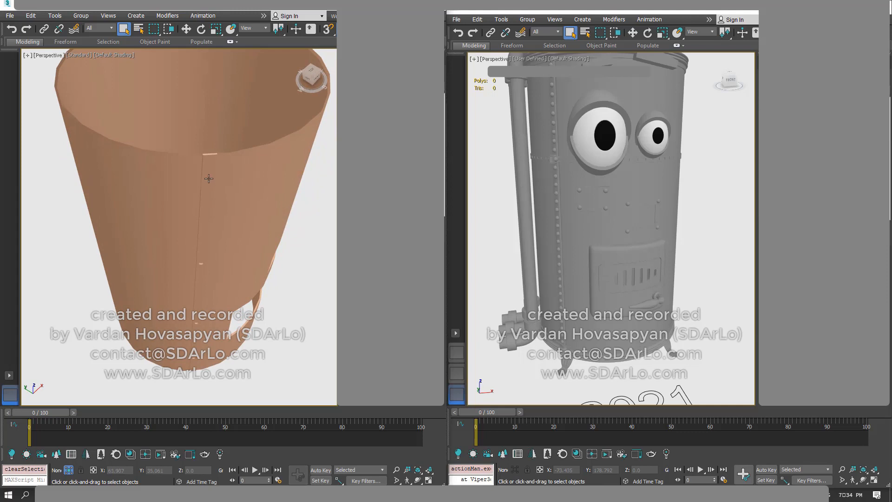
click(215, 179)
alt+middle_drag(215, 179, 192, 191)
- Isolate the 2021 boiler body and examine the topology of the folded sheet-metal seam at its upper rim
alt+middle_drag(549, 128, 575, 139)
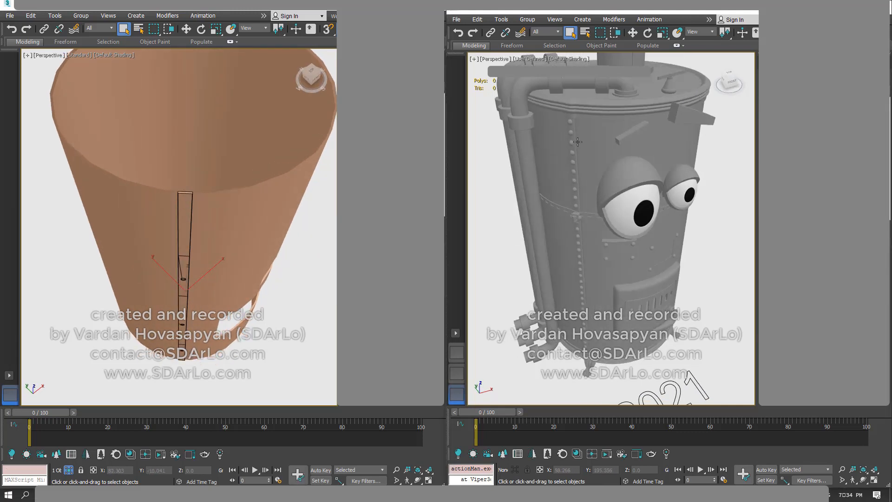
click(575, 139)
right_click(576, 139)
click(589, 56)
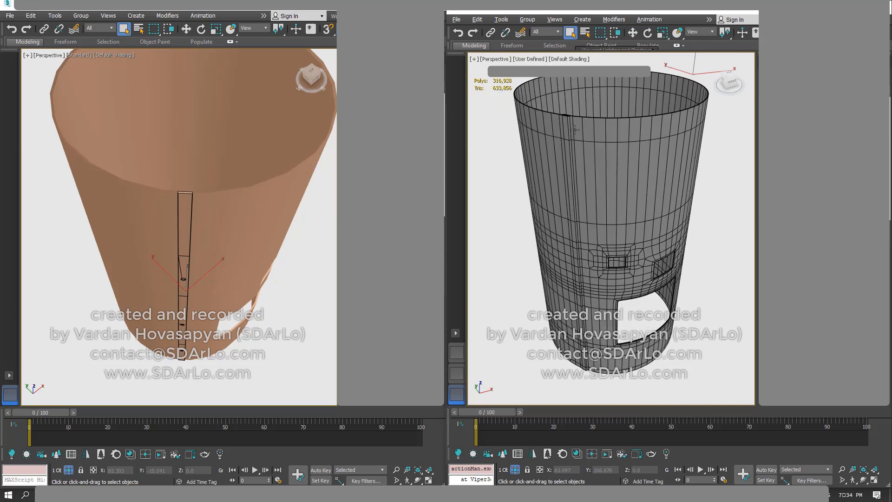
alt+middle_drag(591, 70, 595, 117)
scroll(594, 116, up, 3)
middle_drag(540, 316, 579, 245)
scroll(574, 232, up, 4)
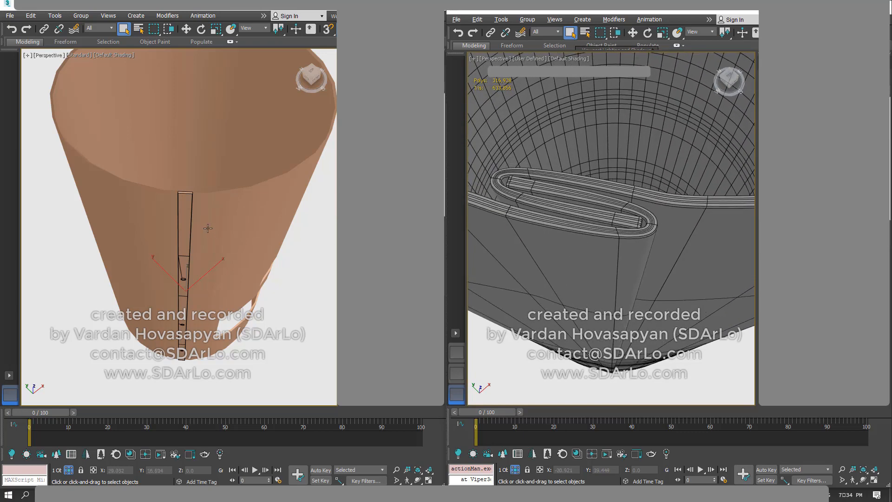
- Inspect the upper end of the 2006 seam strip and make the strip see-through to check its holes
mouse_move(208, 228)
alt+middle_down()
mouse_move(187, 238)
mouse_move(221, 245)
mouse_move(199, 259)
mouse_move(183, 239)
mouse_move(217, 255)
mouse_move(191, 266)
mouse_move(186, 283)
alt+middle_up()
scroll(188, 239, up, 3)
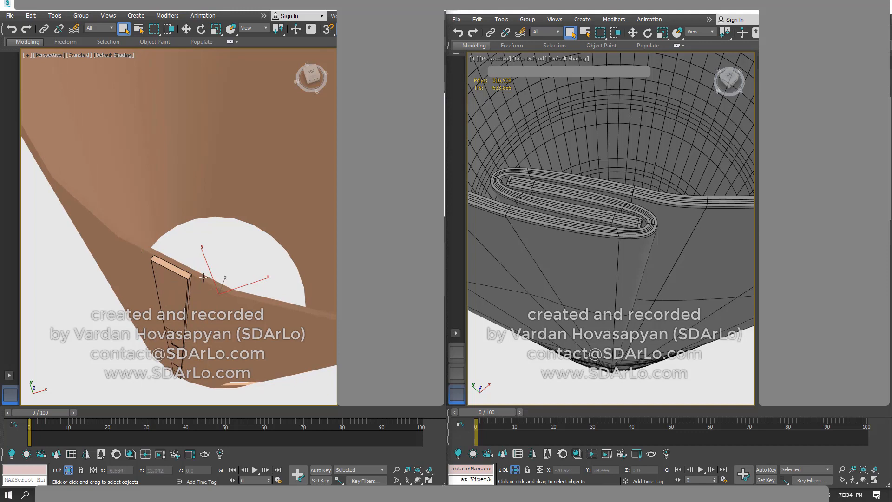
alt+middle_drag(190, 279, 170, 275)
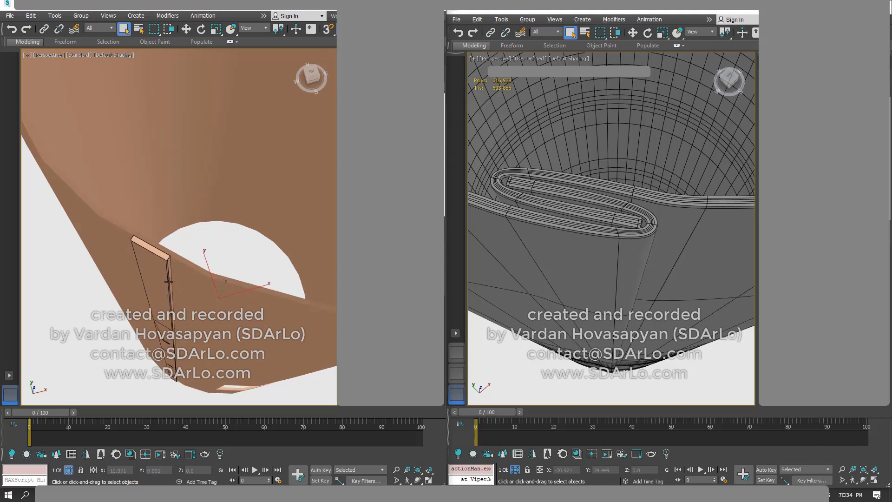
key(alt+x)
alt+middle_drag(158, 281, 206, 205)
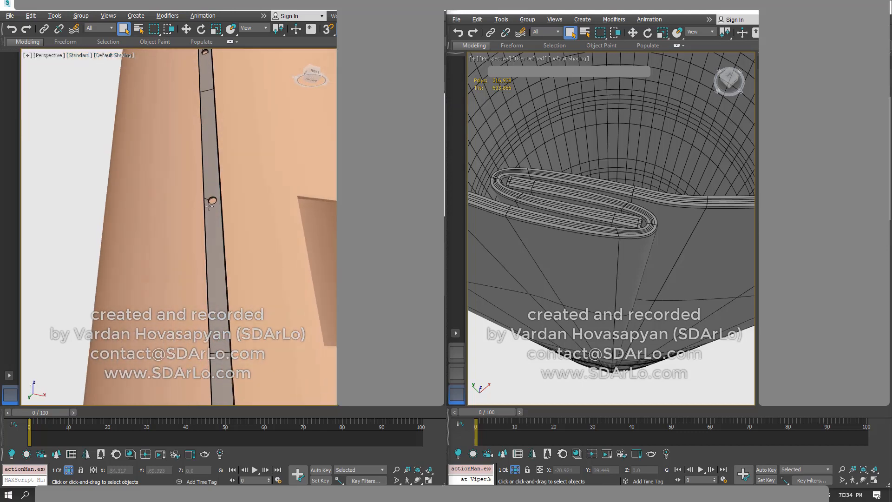
- Move the 2006 seam strip away from the boiler body to show it is a separate piece, and clear the selection
right_click(206, 205)
click(218, 217)
alt+middle_drag(247, 140, 227, 252)
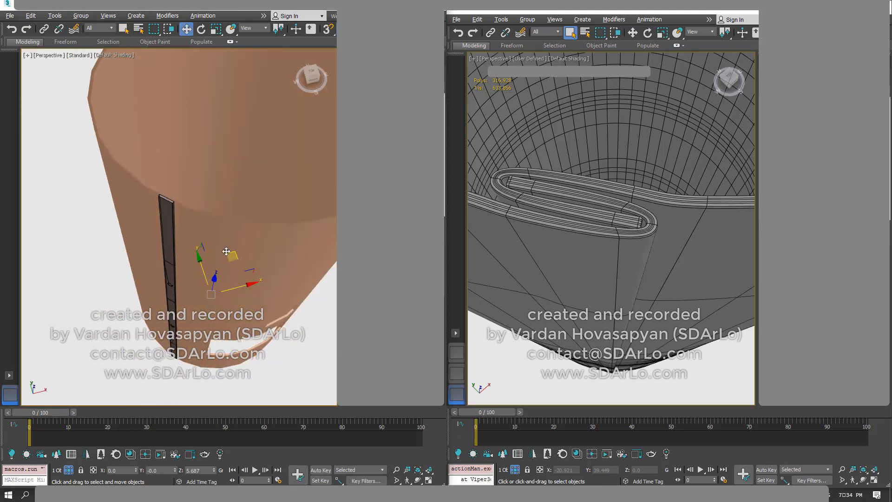
drag(226, 251, 205, 291)
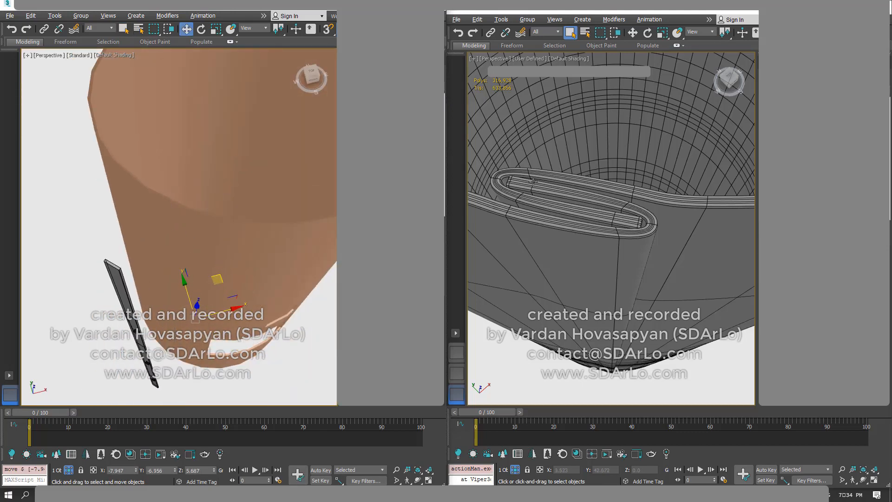
alt+middle_drag(557, 198, 581, 186)
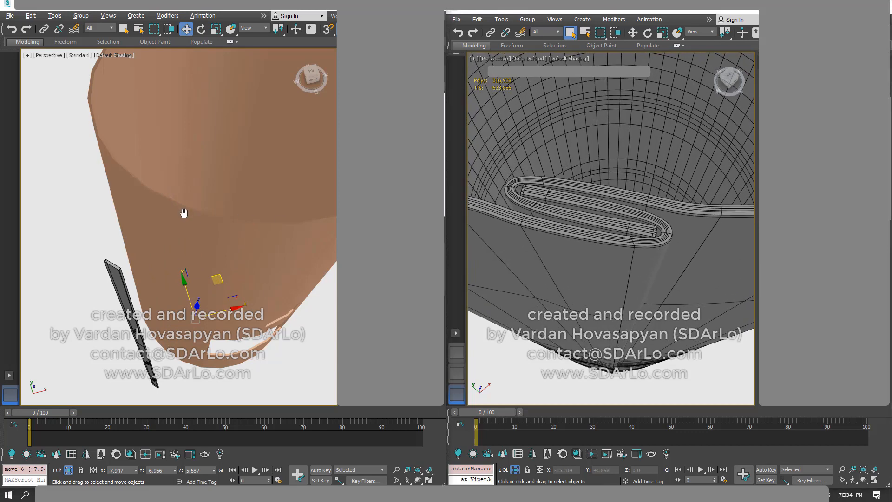
alt+middle_drag(183, 211, 188, 173)
key(z)
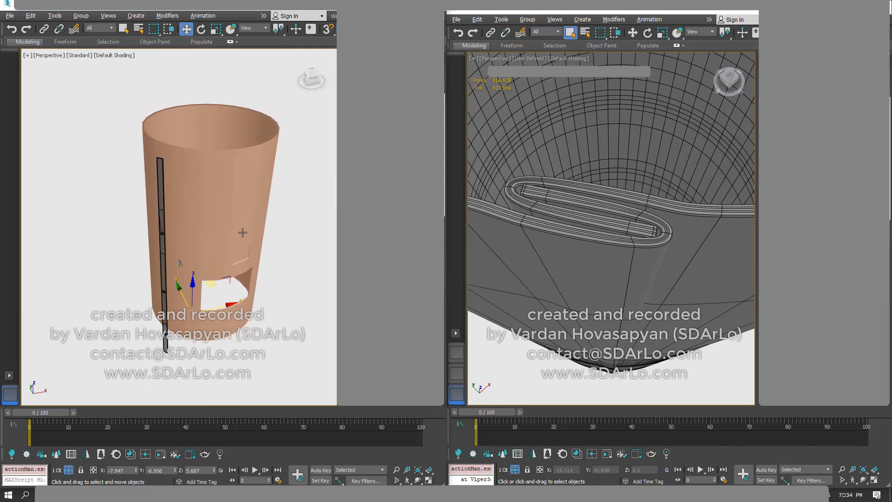
click(299, 247)
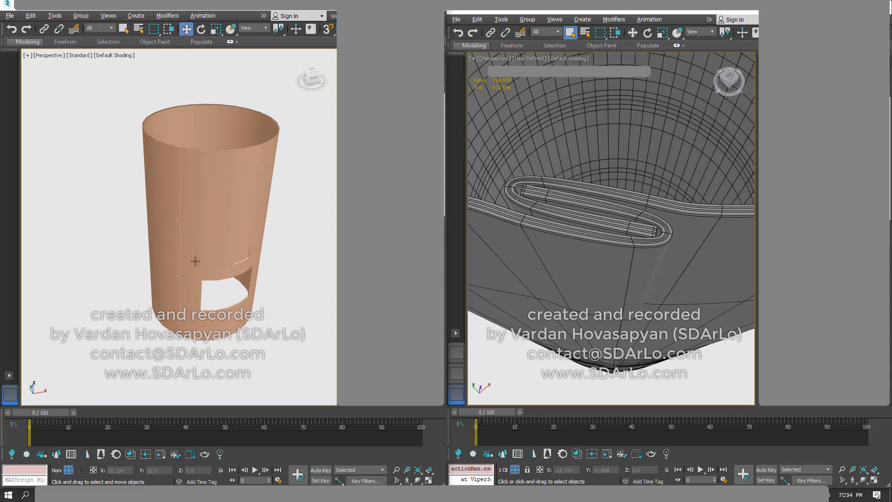
- Compare the plain 2006 body shell, seen from its open end and front, with the folded seam of the 2021 body
right_click(194, 259)
alt+middle_drag(148, 217, 191, 215)
scroll(197, 237, up, 3)
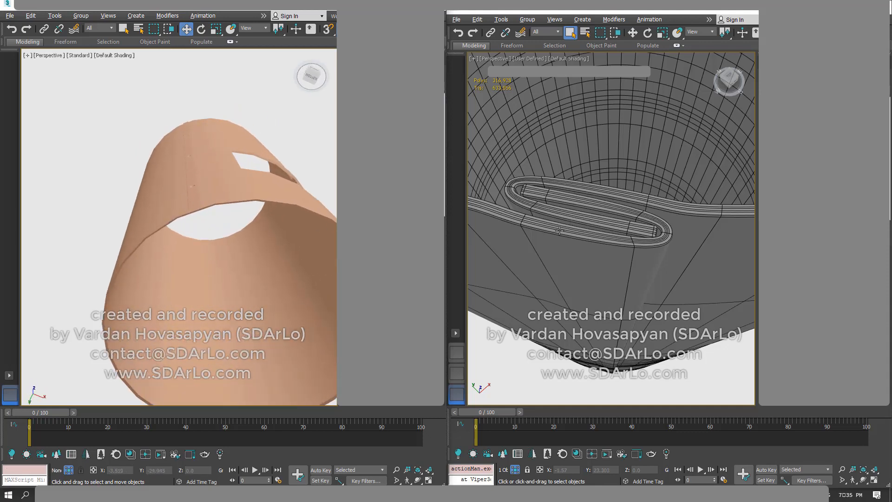
middle_drag(560, 231, 564, 241)
middle_drag(215, 207, 174, 223)
middle_drag(563, 221, 594, 215)
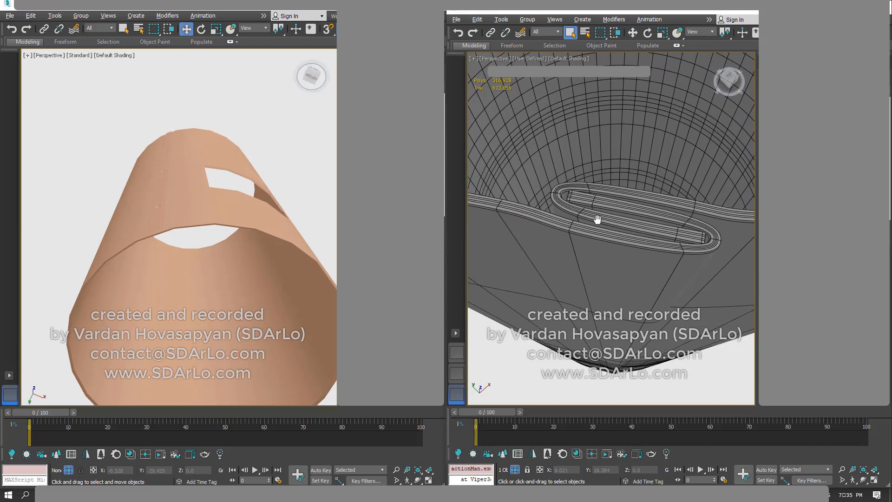
alt+middle_drag(224, 193, 197, 70)
scroll(197, 69, down, 1)
middle_drag(587, 210, 573, 213)
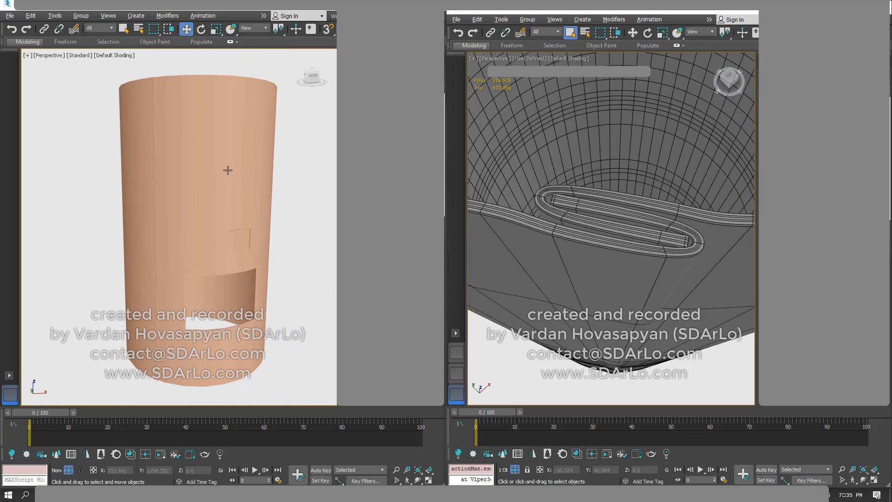
alt+middle_drag(228, 170, 228, 218)
- End the isolation in the 2006 scene and select the boiler's lid
right_click(171, 202)
click(187, 131)
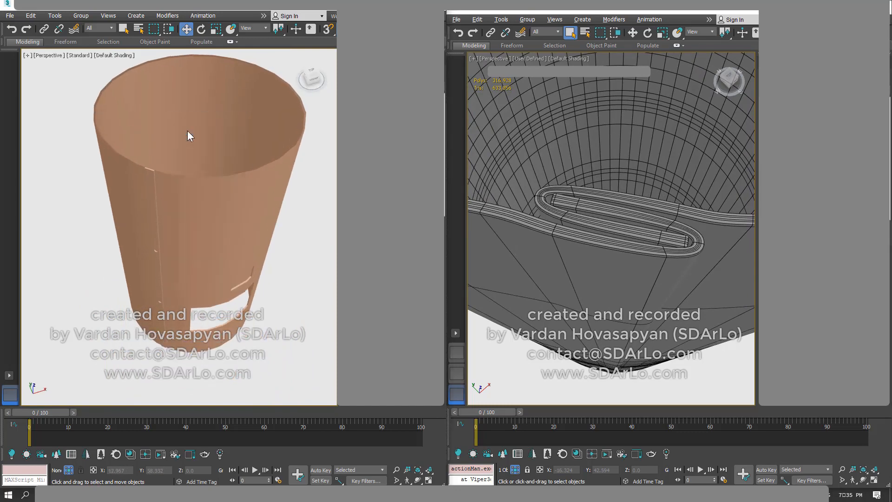
scroll(209, 196, up, 4)
click(205, 129)
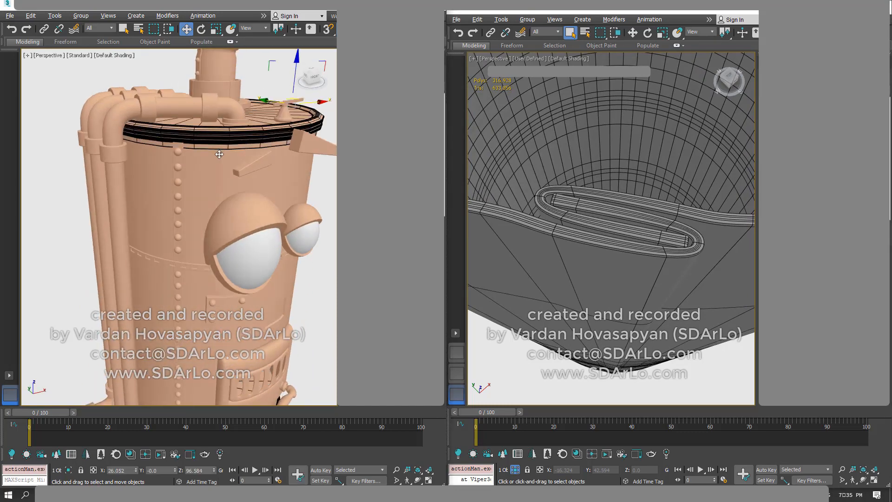
scroll(216, 148, down, 3)
middle_drag(213, 144, 187, 155)
scroll(572, 182, down, 10)
- End the isolation of the 2021 boiler body and deselect it to view the whole character
alt+middle_drag(571, 181, 541, 151)
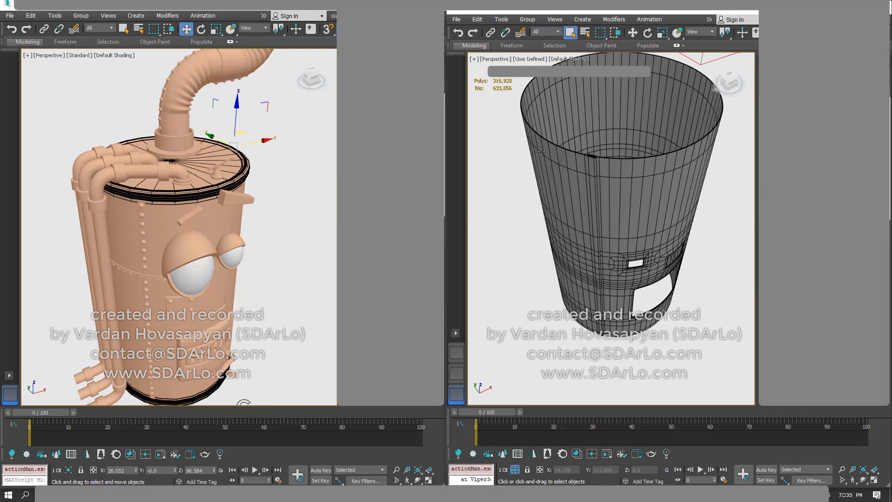
right_click(541, 152)
click(557, 87)
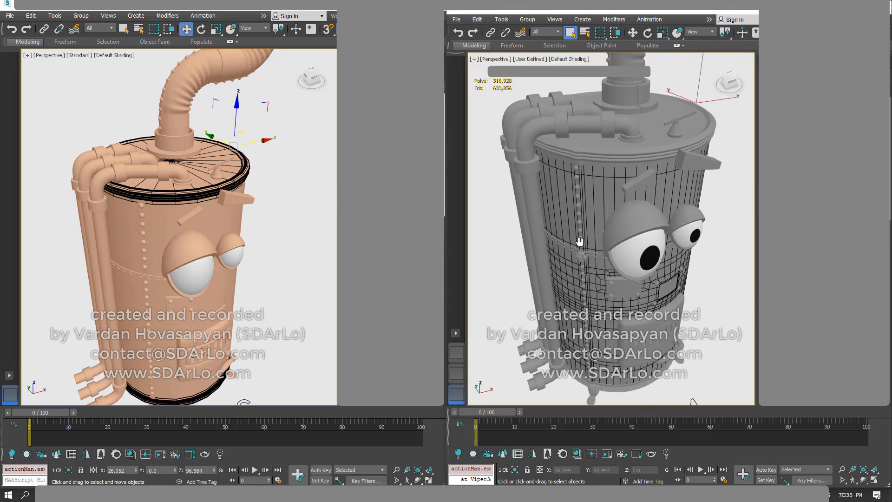
alt+middle_drag(580, 241, 568, 246)
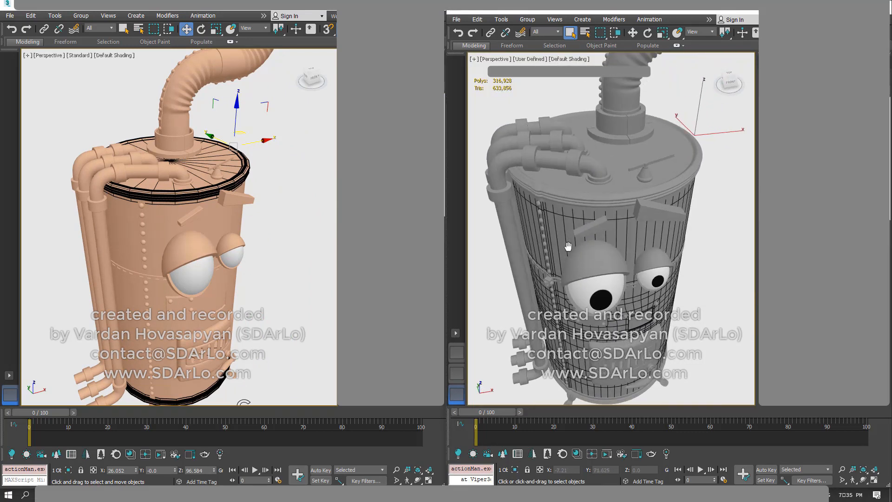
click(487, 261)
mouse_move(557, 203)
middle_down()
mouse_move(557, 216)
mouse_move(566, 200)
middle_up()
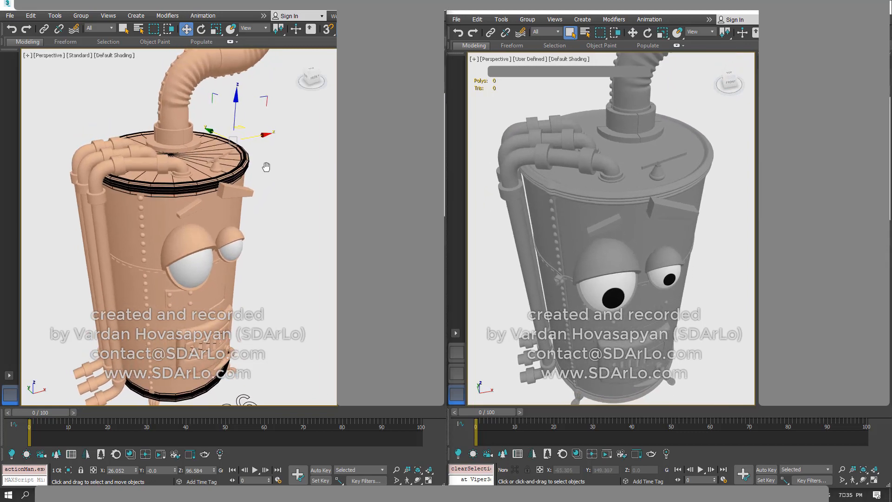
- Select the 2021 boiler's lid and examine its mesh around the pipes and rim against the 2006 lid
scroll(566, 226, down, 5)
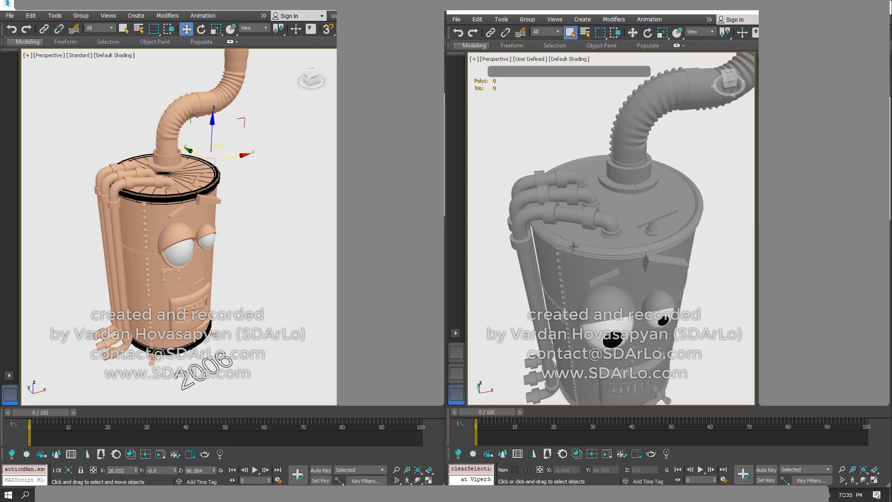
right_click(573, 246)
click(590, 284)
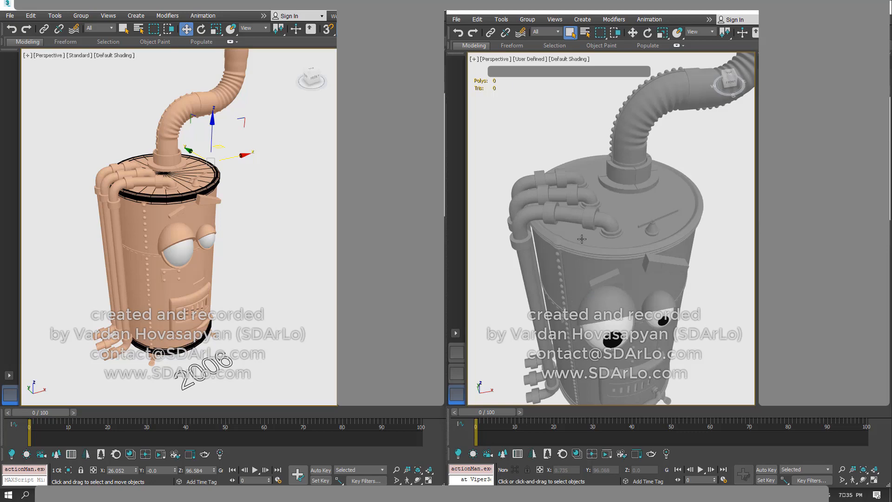
click(582, 239)
scroll(581, 246, up, 5)
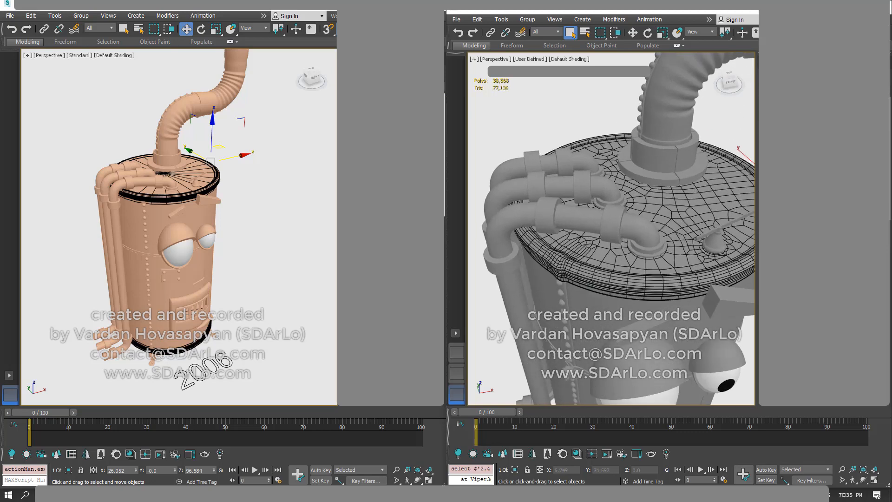
- Compare the 2021 lid's mesh around the pipes and folded rim with the 2006 lid from several angles
mouse_move(582, 282)
alt+middle_down()
mouse_move(598, 268)
mouse_move(587, 273)
alt+middle_up()
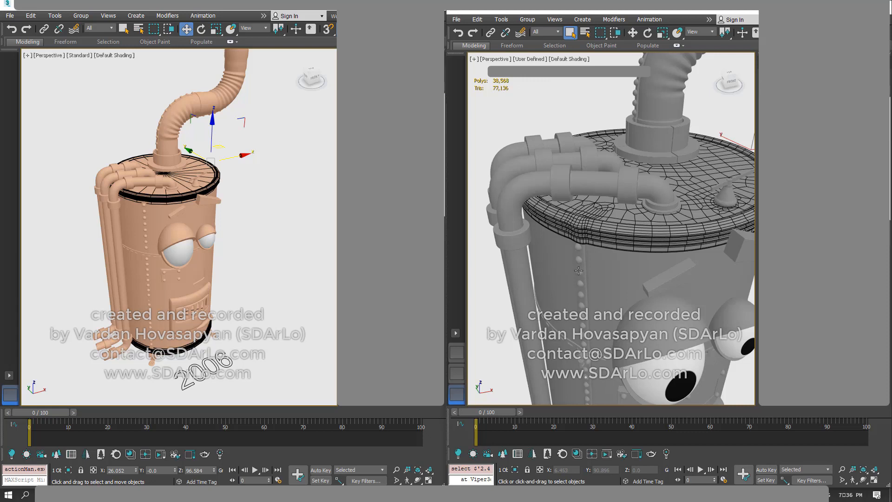
mouse_move(595, 231)
alt+middle_down()
mouse_move(586, 220)
mouse_move(595, 223)
mouse_move(593, 241)
alt+middle_up()
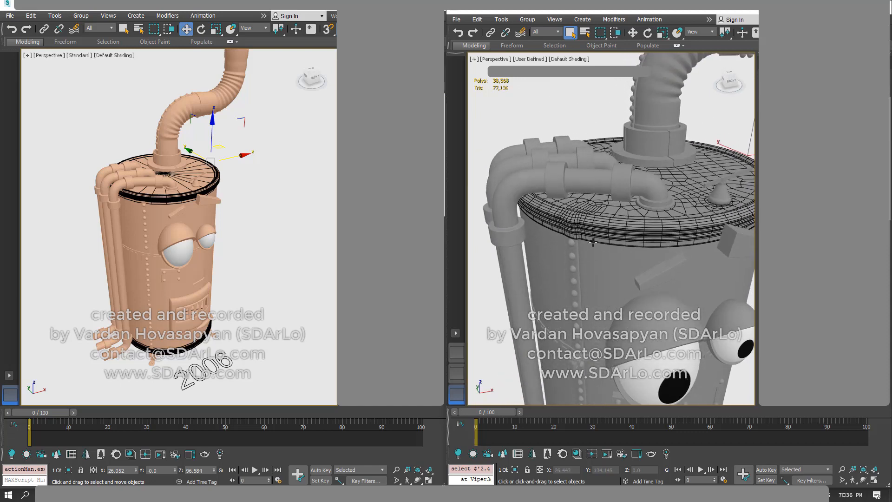
middle_drag(218, 194, 219, 218)
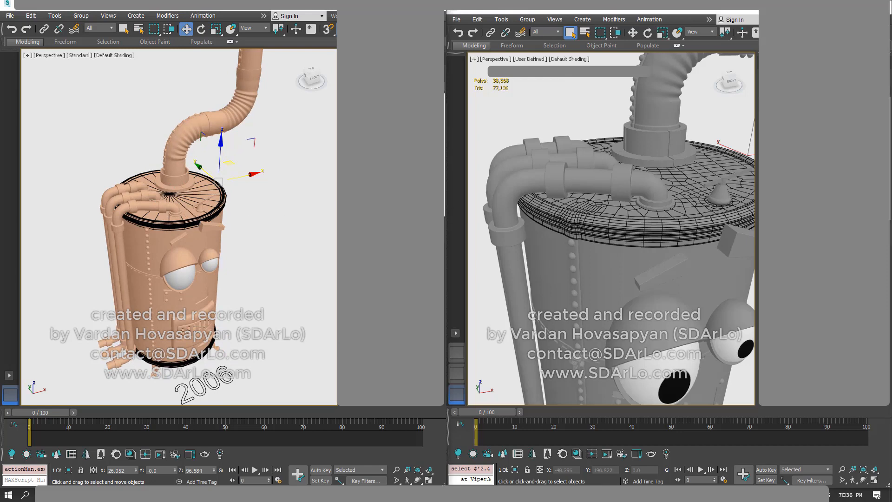
scroll(528, 218, down, 2)
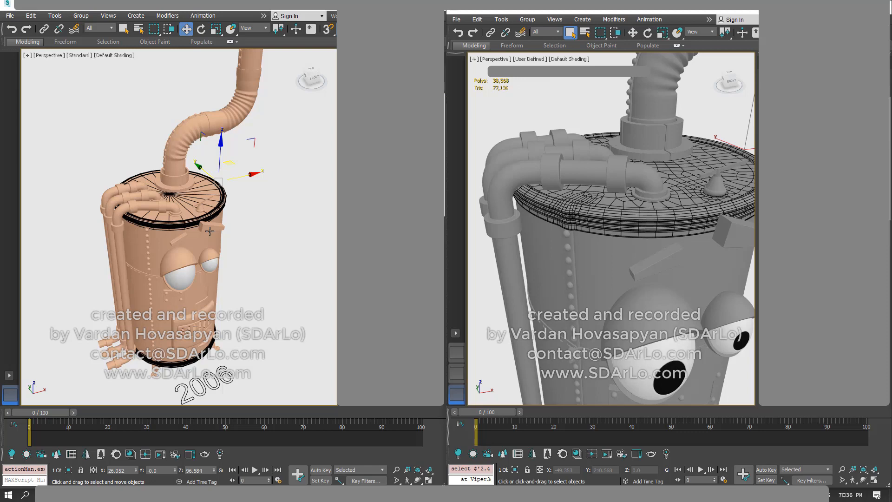
middle_drag(224, 224, 227, 213)
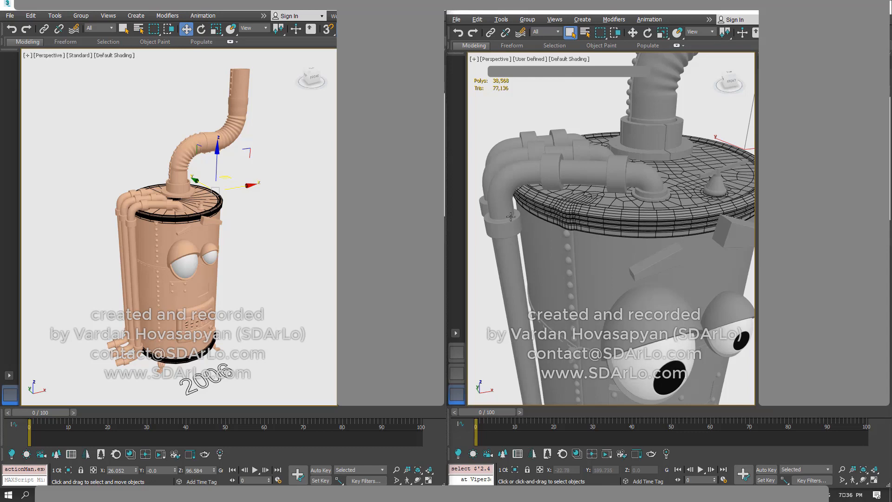
alt+middle_drag(510, 216, 537, 237)
- Deselect and reselect the 2021 boiler's lid, then isolate it from the rest of the character
click(527, 126)
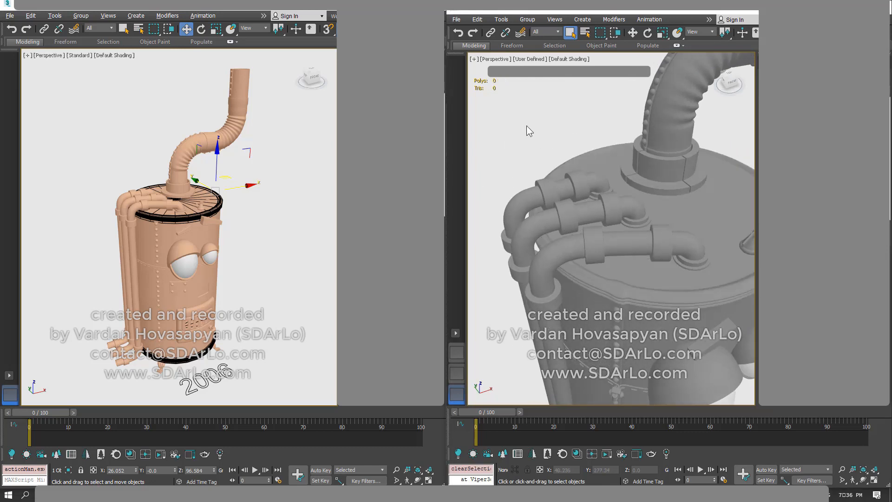
click(634, 261)
middle_drag(633, 262, 607, 264)
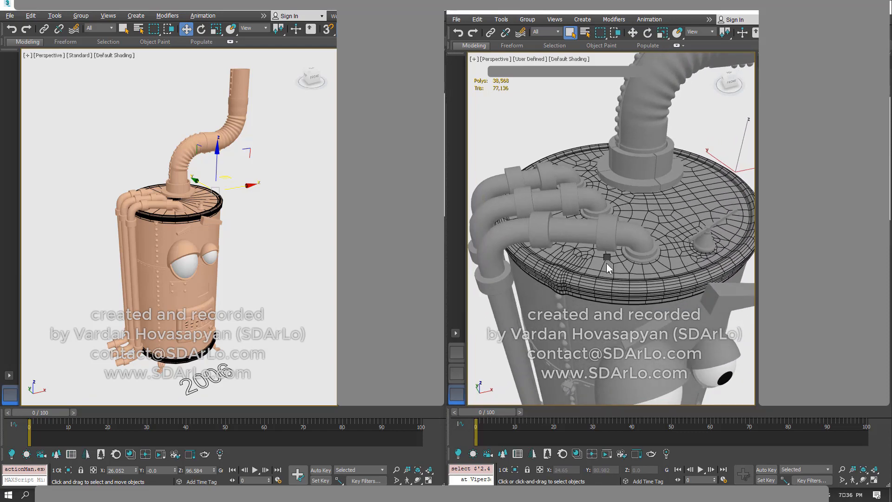
right_click(607, 264)
click(616, 193)
- Inspect the isolated 2021 lid's pipe holes and rim, first as a plain shaded surface and then with its mesh displayed
alt+middle_drag(611, 222, 619, 152)
scroll(611, 230, up, 1)
alt+middle_drag(592, 179, 588, 147)
middle_drag(588, 147, 574, 288)
click(556, 144)
scroll(566, 157, up, 3)
scroll(580, 191, down, 3)
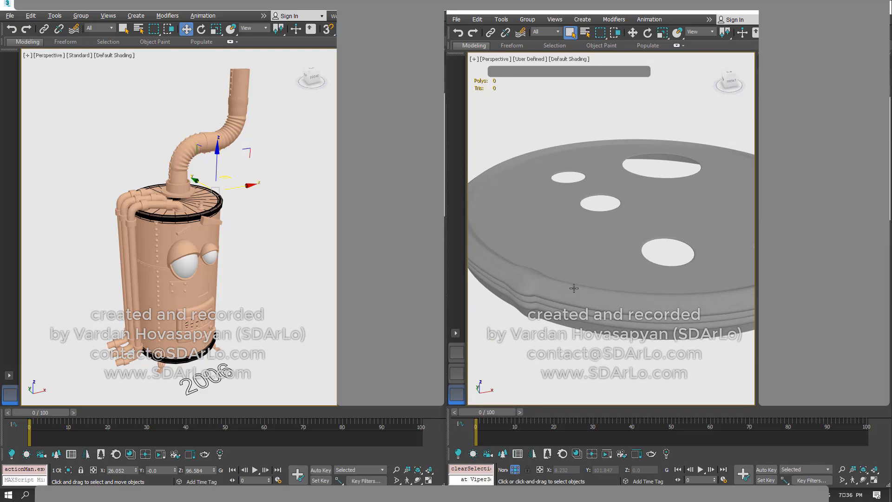
click(588, 260)
alt+middle_drag(588, 240, 581, 277)
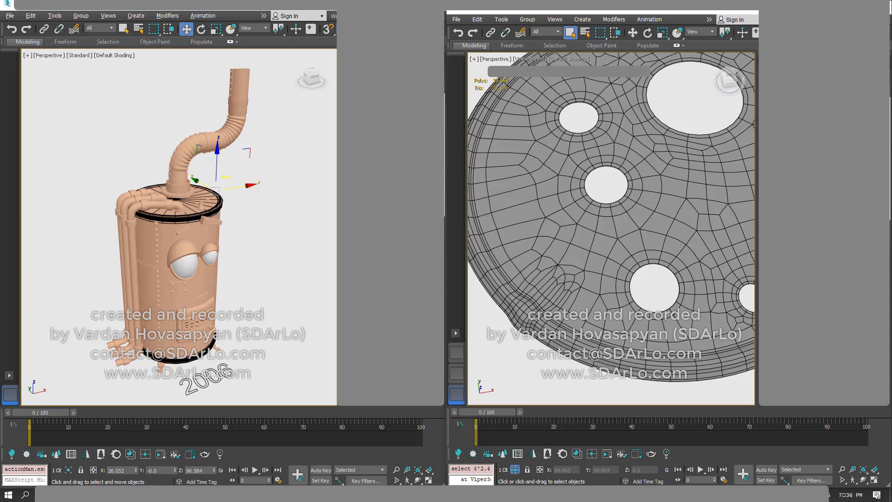
- Display the isolated lid's unsubdivided base mesh with its vertices
key(1)
key(shift+z)
right_click(596, 259)
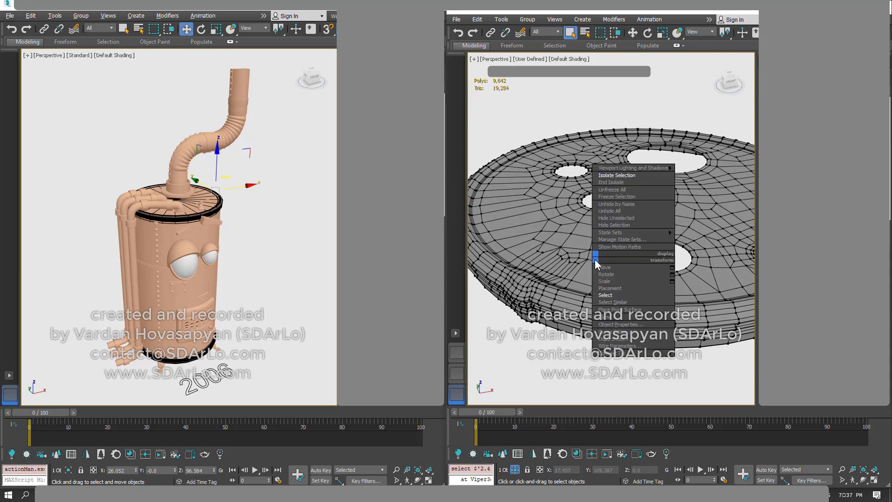
click(572, 276)
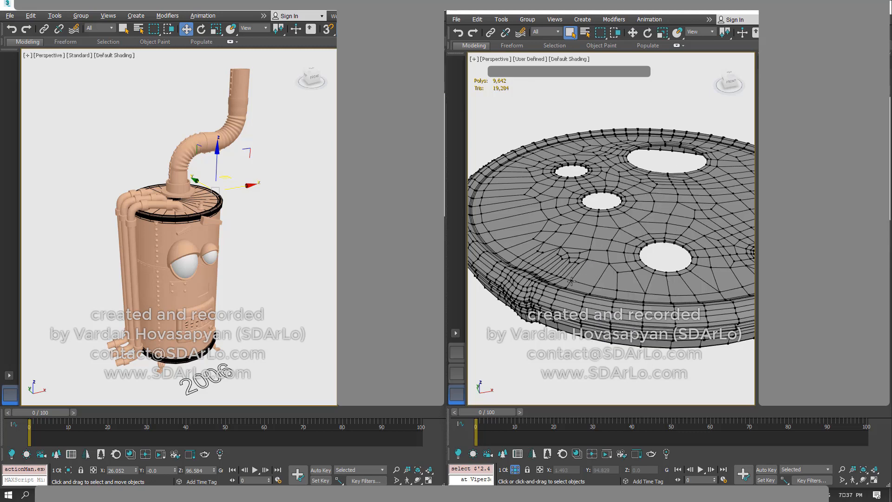
right_click(590, 254)
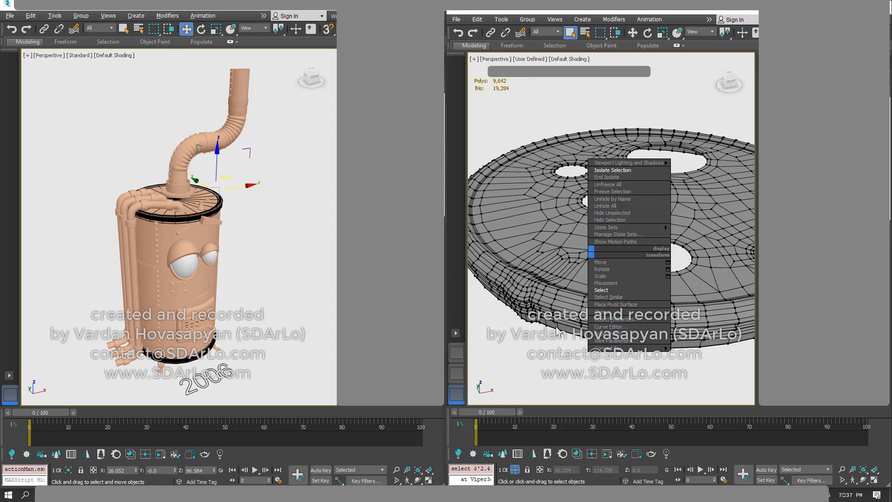
click(534, 362)
- Examine the lid's base mesh with its vertices, from the rim's side profile round to the top face
alt+middle_drag(534, 358, 709, 295)
scroll(567, 281, down, 5)
scroll(567, 281, up, 2)
alt+middle_drag(595, 253, 582, 188)
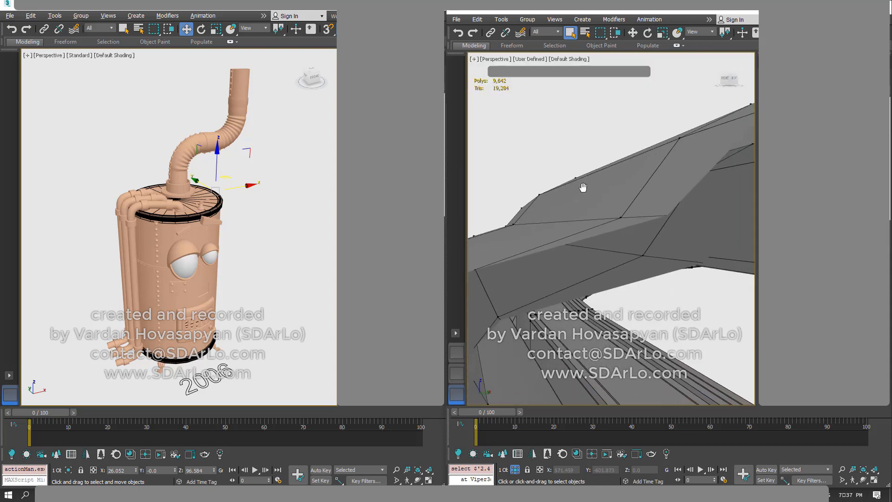
mouse_move(558, 263)
alt+middle_down()
mouse_move(556, 237)
mouse_move(554, 261)
alt+middle_up()
scroll(564, 203, down, 3)
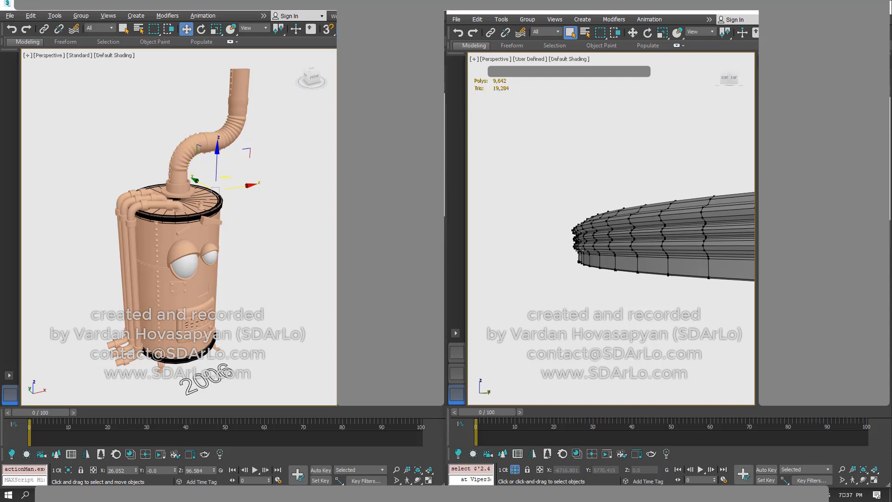
alt+middle_drag(604, 240, 561, 324)
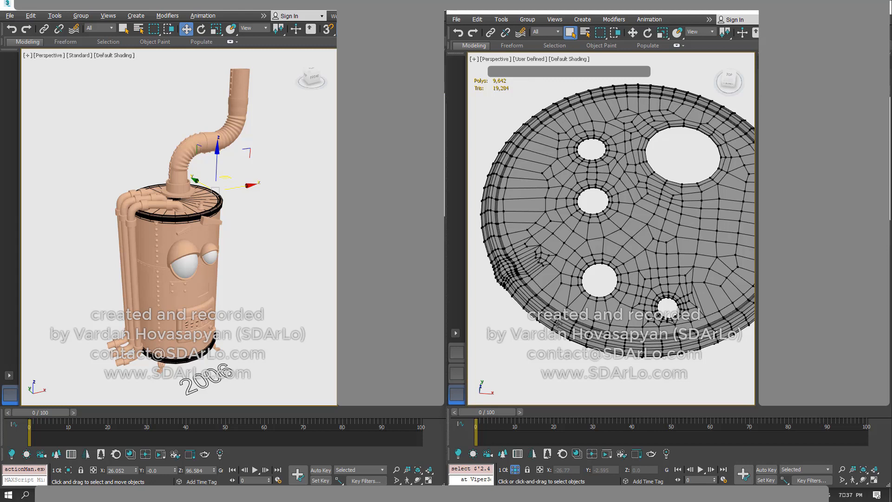
right_click(554, 289)
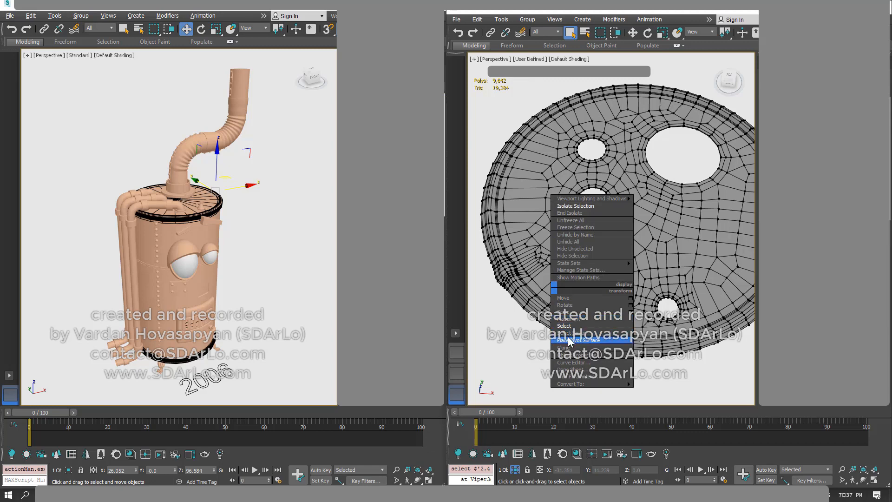
click(508, 331)
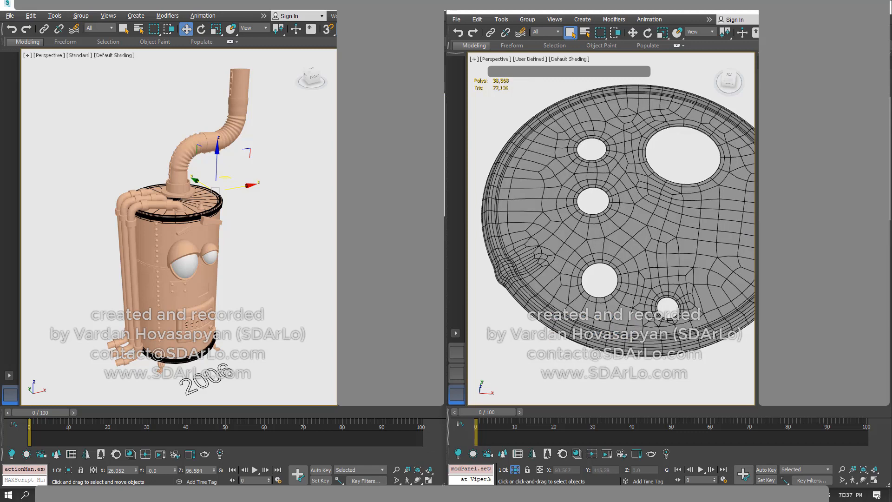
- Hide the lid's edges and inspect its shaded surface from above and from the side
key(F4)
alt+middle_drag(652, 310, 649, 287)
click(631, 233)
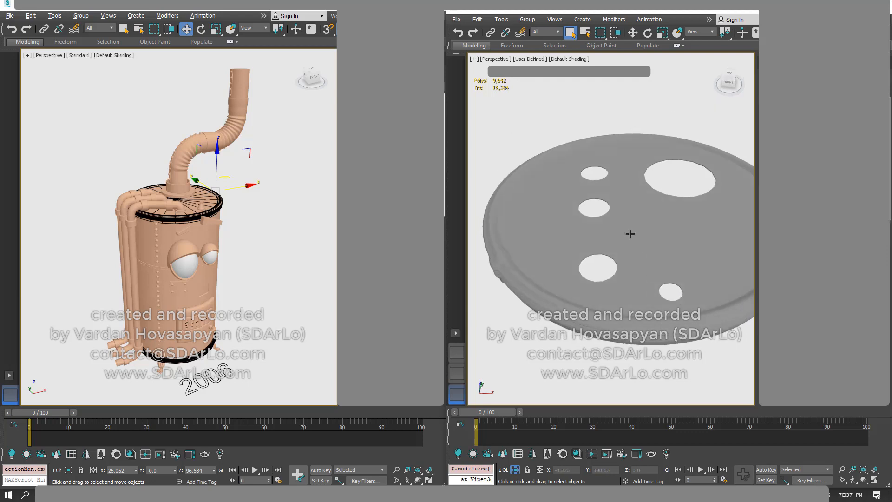
click(570, 59)
mouse_move(605, 177)
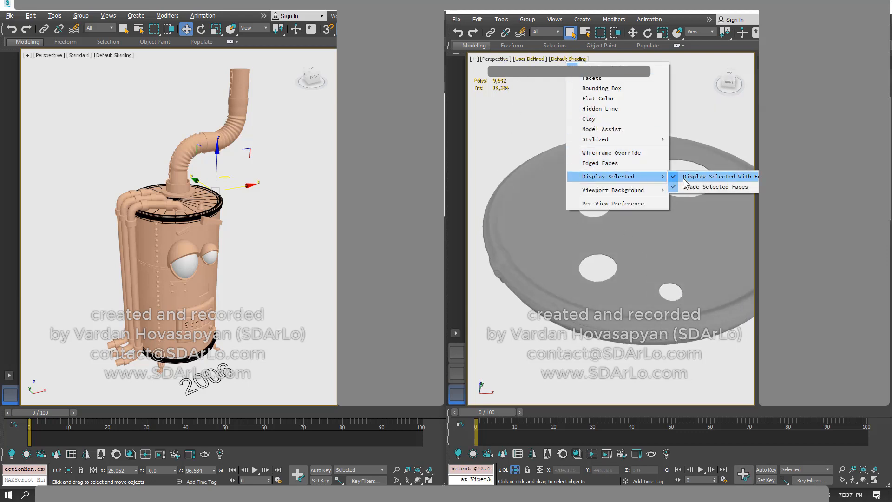
click(561, 325)
alt+middle_drag(559, 282, 567, 251)
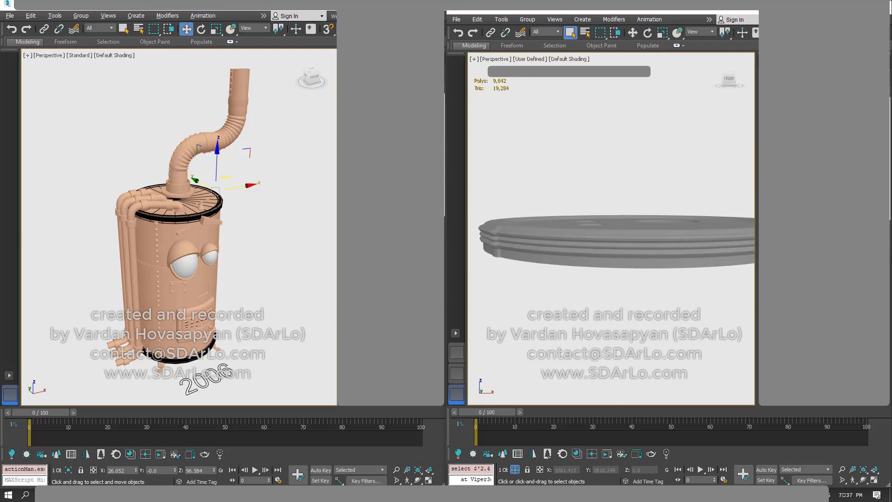
- Show the lid's edges again and turn off its vertex ticks in the object properties
key(F4)
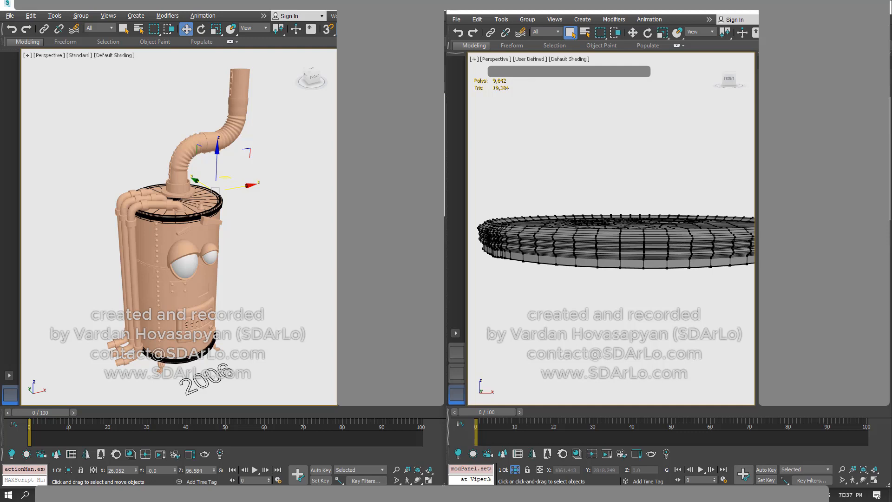
alt+middle_drag(596, 268, 598, 310)
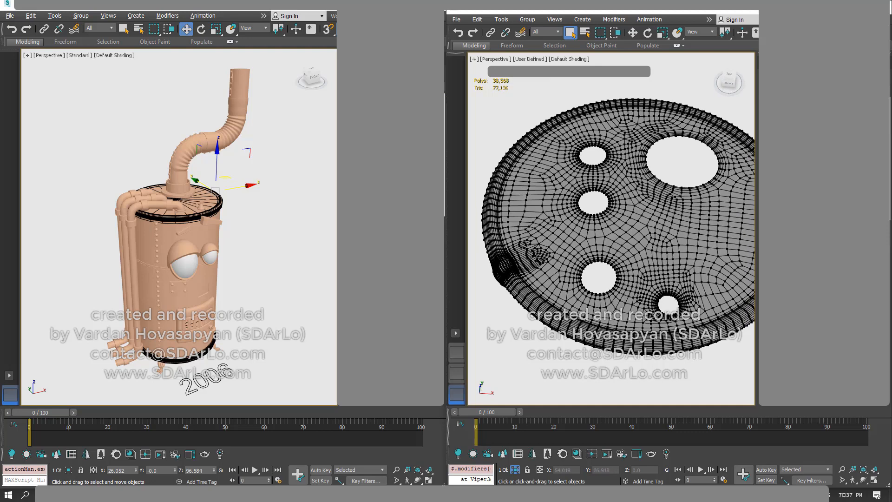
right_click(597, 207)
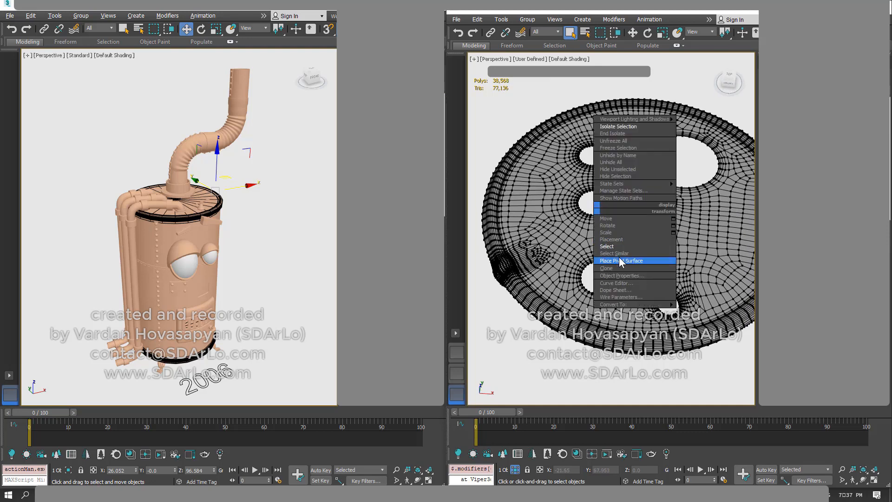
click(619, 275)
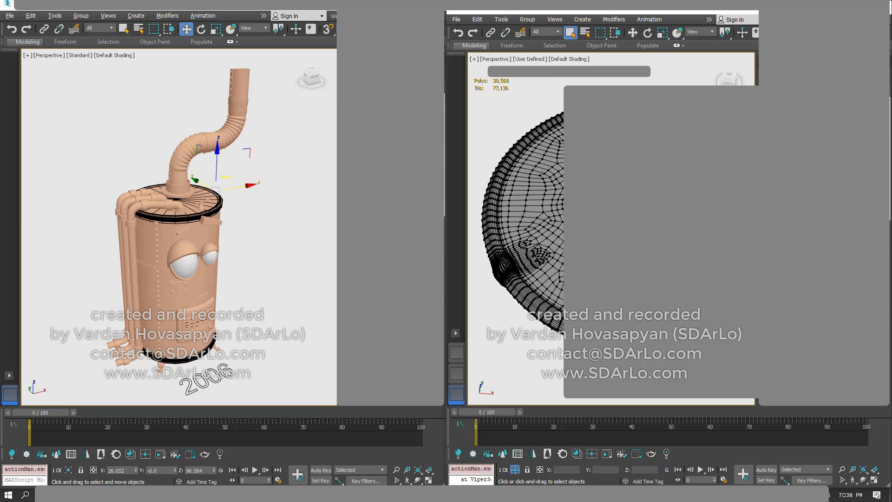
click(627, 185)
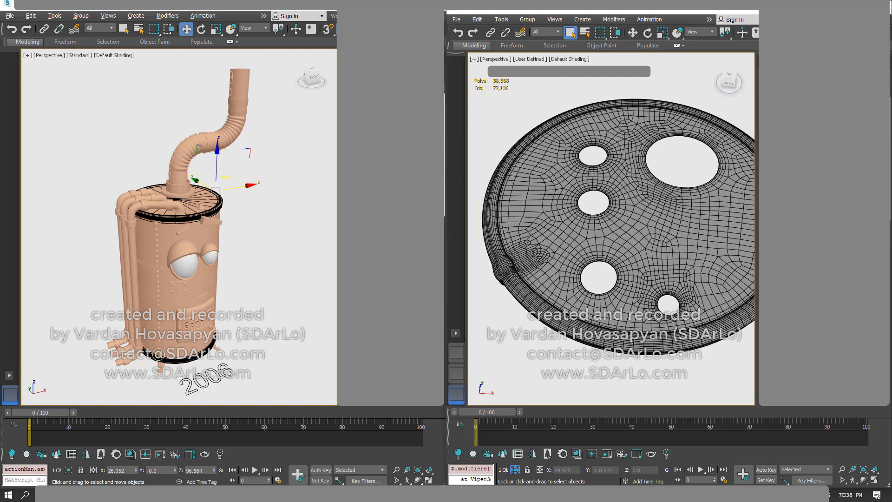
- Examine the edge flow around the 2021 lid's holes and the dent in its rim, from above and from below
alt+middle_drag(682, 274, 683, 248)
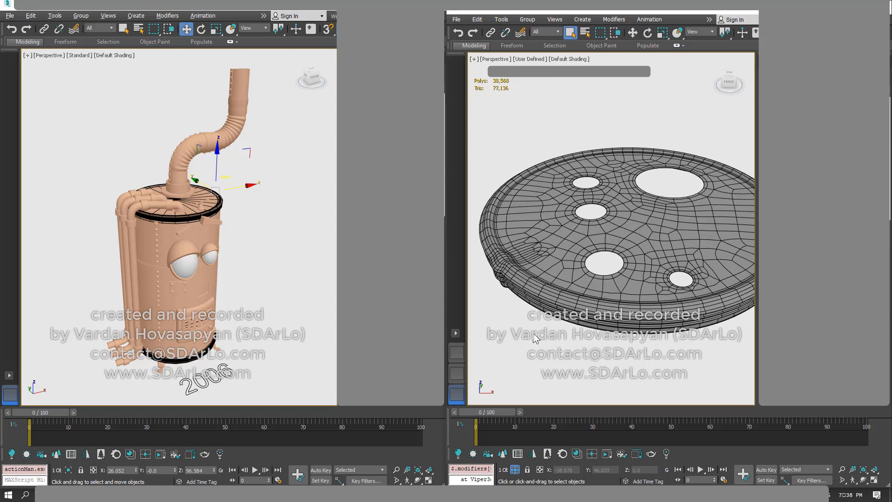
middle_drag(546, 314, 573, 260)
click(567, 319)
scroll(612, 268, up, 2)
scroll(613, 186, down, 3)
click(591, 234)
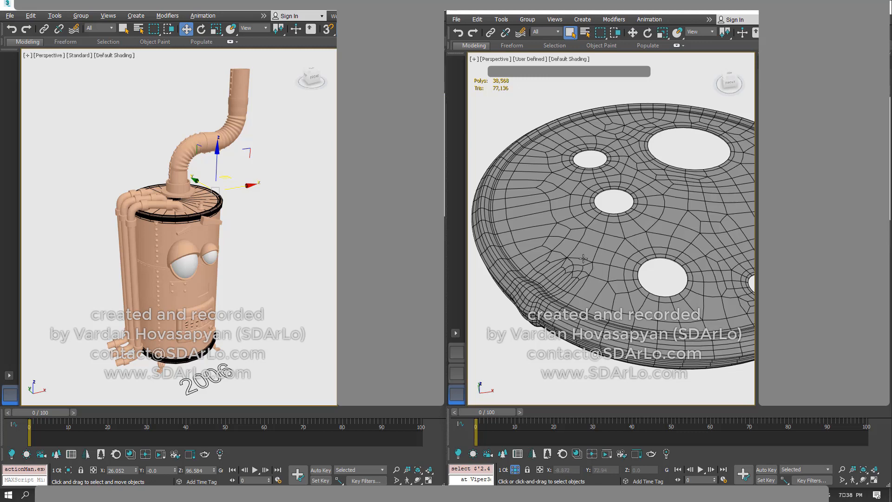
alt+middle_drag(583, 259, 587, 251)
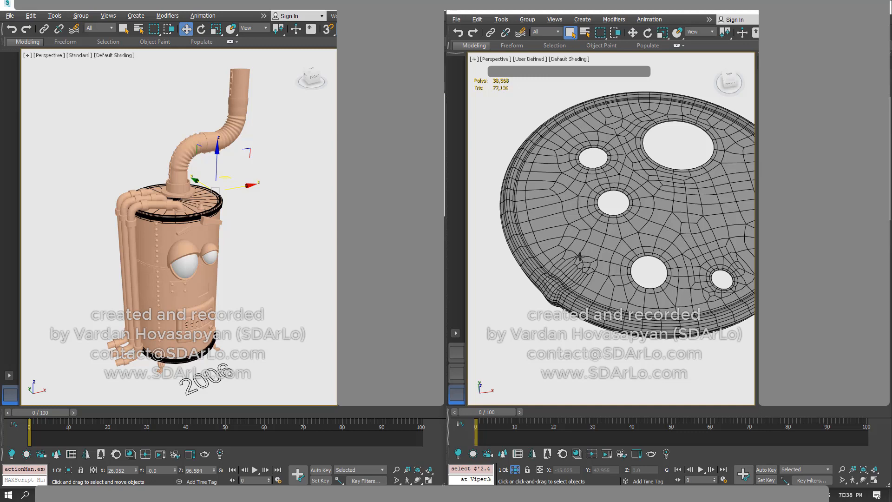
middle_drag(588, 252, 580, 263)
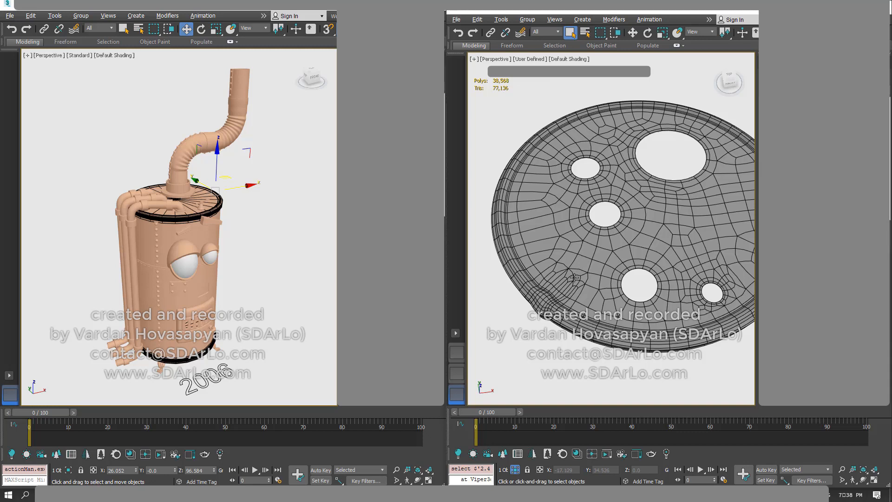
alt+middle_drag(574, 278, 554, 310)
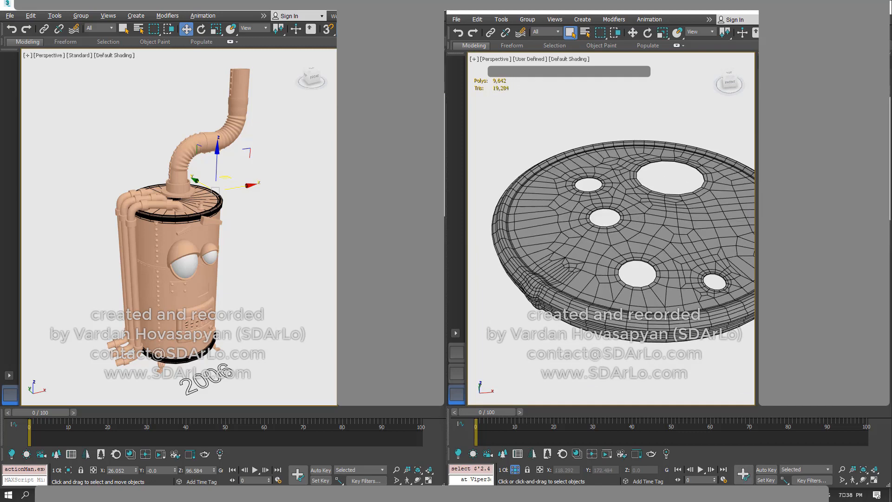
alt+middle_drag(586, 217, 623, 163)
alt+middle_drag(570, 253, 594, 243)
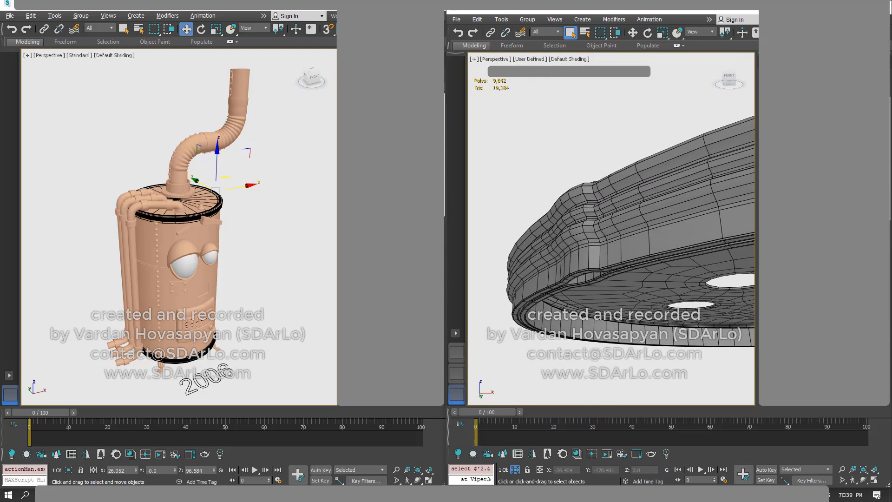
- Cut away part of the 2021 lid's base mesh and view the exposed cross-section of its rim
key(ctrl+z)
middle_drag(672, 193, 678, 278)
middle_drag(744, 307, 715, 244)
alt+middle_drag(716, 244, 612, 279)
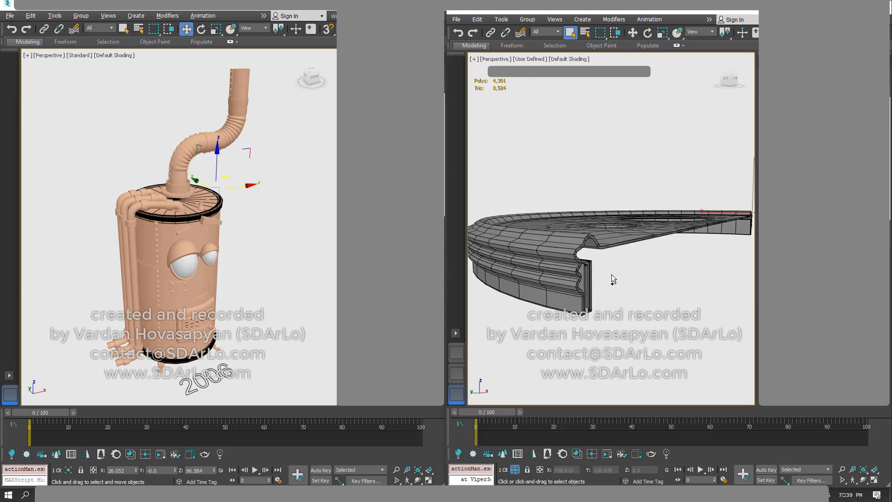
- Isolate the lid in the 2006 scene and examine its top, rim and underside against the 2021 section
scroll(214, 217, up, 2)
right_click(215, 222)
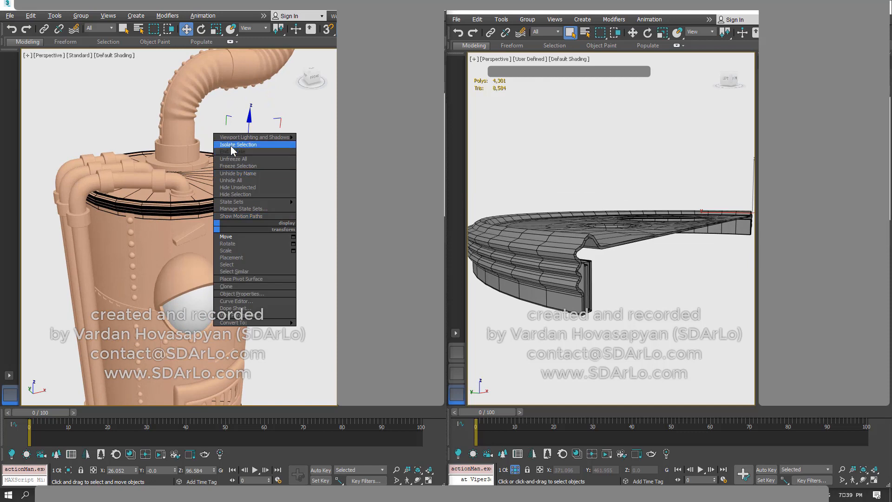
click(249, 144)
alt+middle_drag(228, 197, 222, 285)
scroll(220, 344, up, 3)
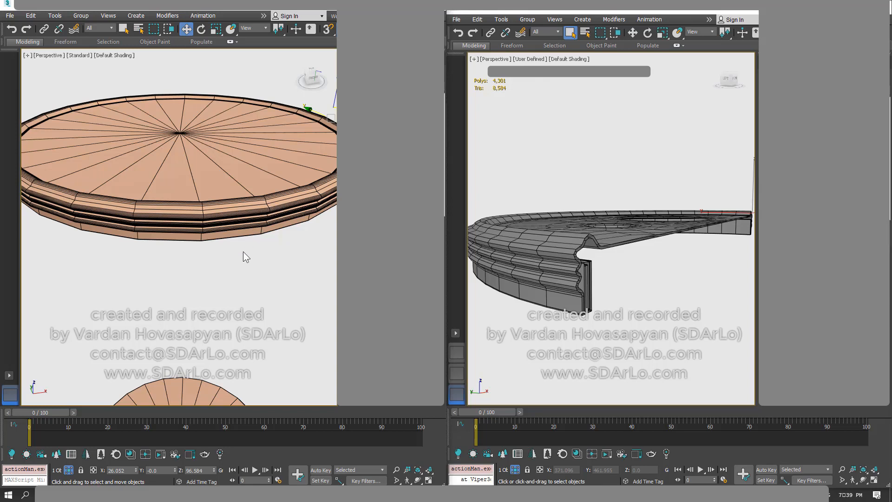
scroll(244, 252, down, 4)
alt+middle_drag(213, 205, 215, 237)
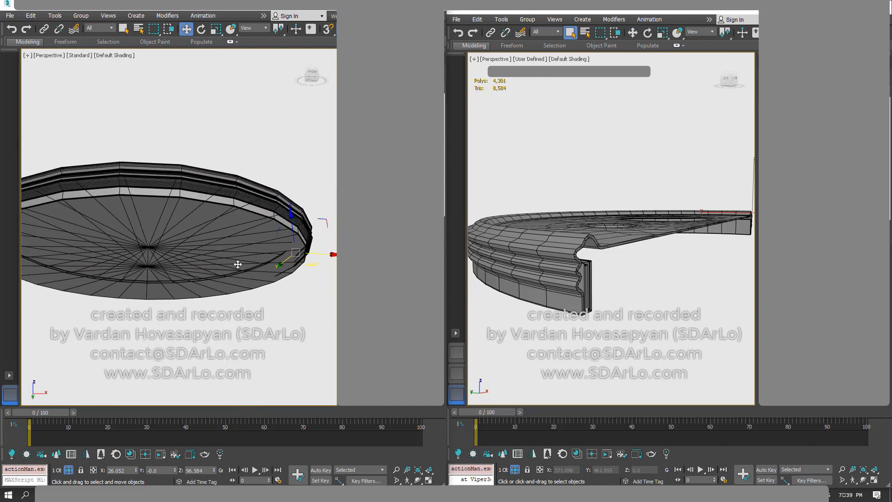
- Turn off the 2006 lid's see-through display and inspect the ridged profile of its rim up close
alt+middle_drag(238, 264, 227, 294)
scroll(229, 279, down, 3)
key(alt+x)
alt+middle_drag(231, 253, 185, 270)
scroll(214, 275, down, 3)
scroll(212, 269, up, 5)
scroll(214, 275, up, 3)
scroll(242, 297, up, 4)
middle_drag(252, 307, 286, 301)
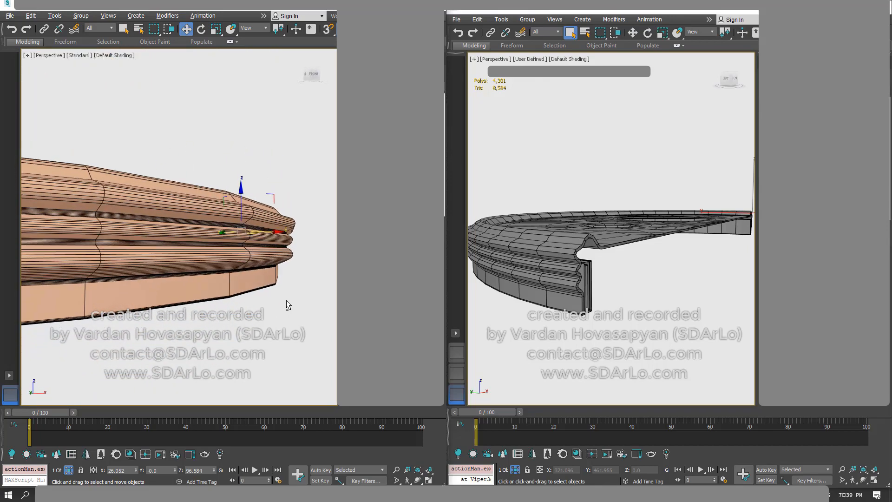
- Examine the 2006 lid's rim ridges, segmented outline and radial top faces from the side, above and below
alt+middle_drag(275, 270, 280, 264)
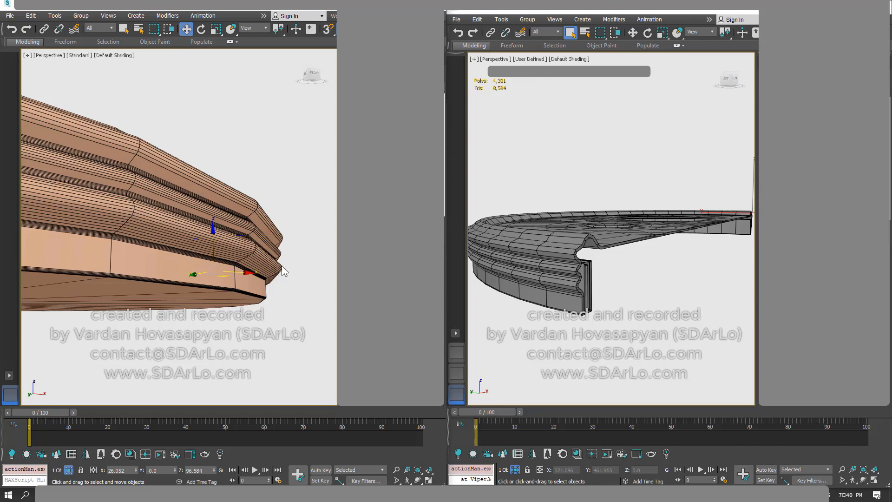
alt+middle_drag(282, 266, 275, 275)
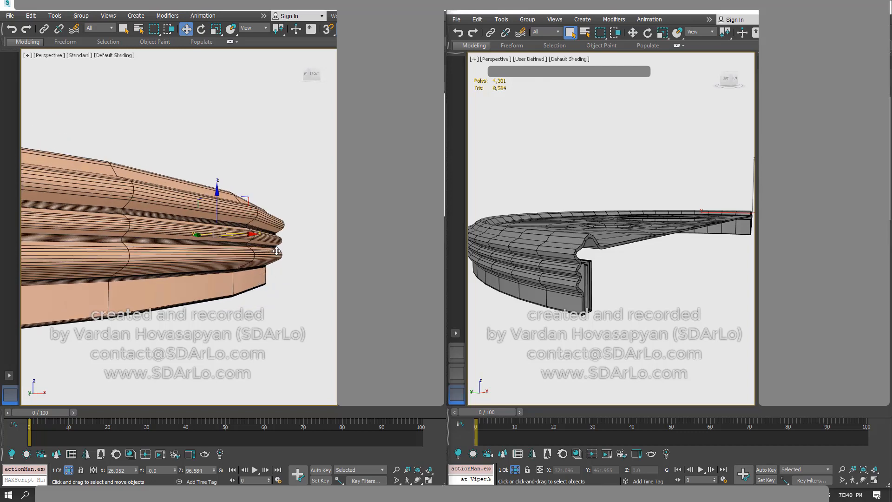
alt+middle_drag(247, 201, 288, 184)
scroll(216, 236, down, 4)
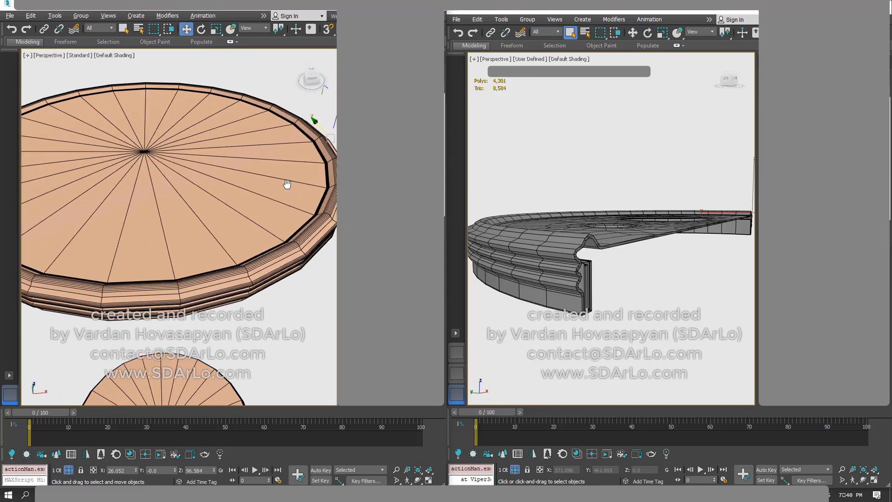
alt+middle_drag(213, 255, 149, 267)
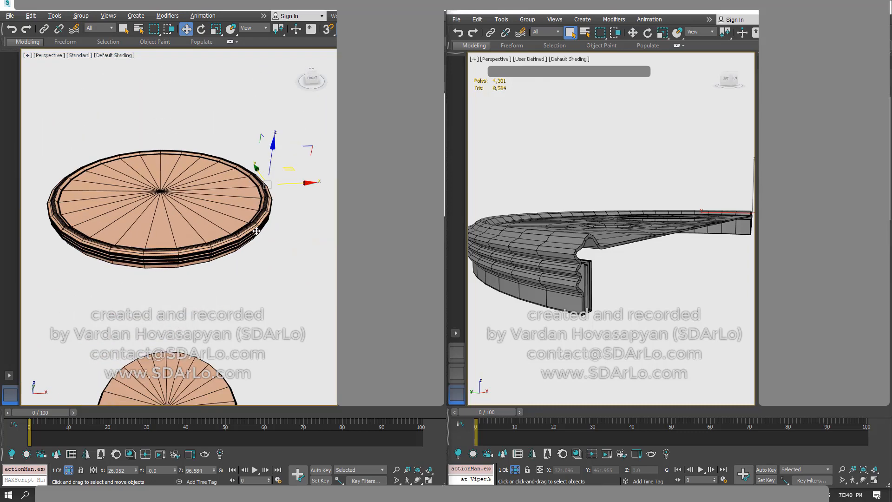
alt+middle_drag(261, 240, 259, 214)
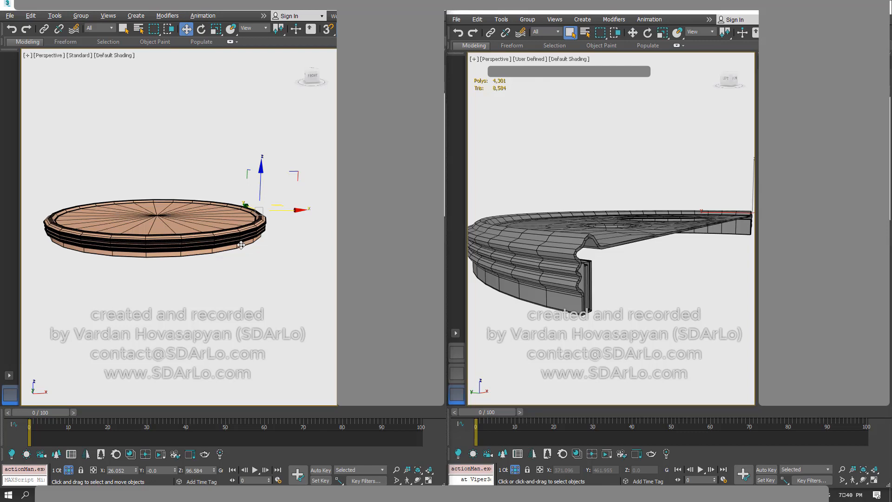
scroll(164, 252, up, 5)
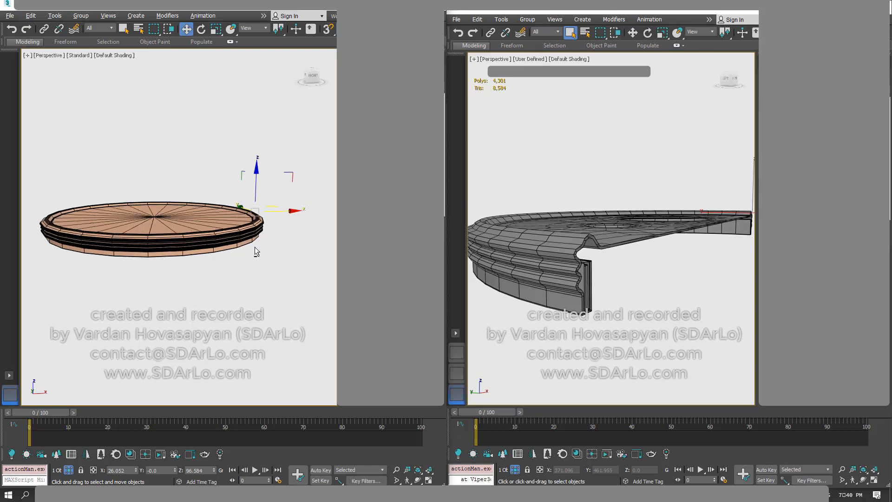
middle_drag(227, 262, 229, 223)
scroll(252, 247, down, 1)
scroll(250, 245, up, 1)
scroll(237, 226, up, 1)
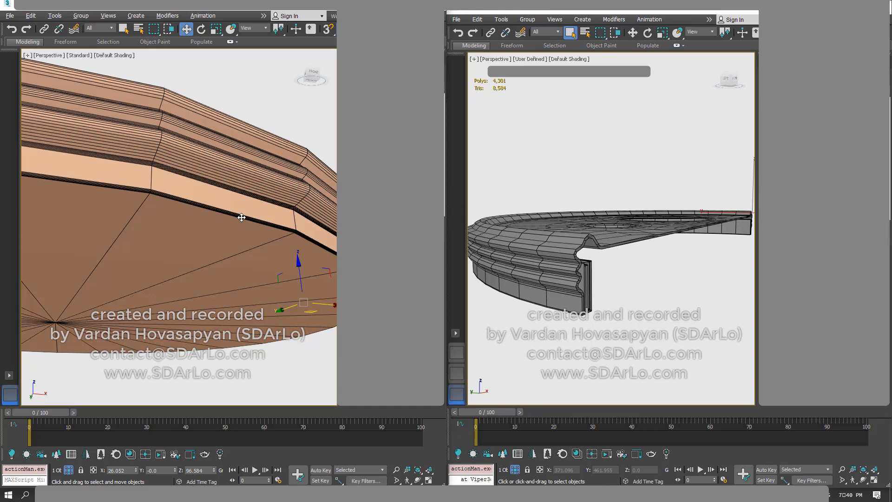
scroll(262, 179, down, 10)
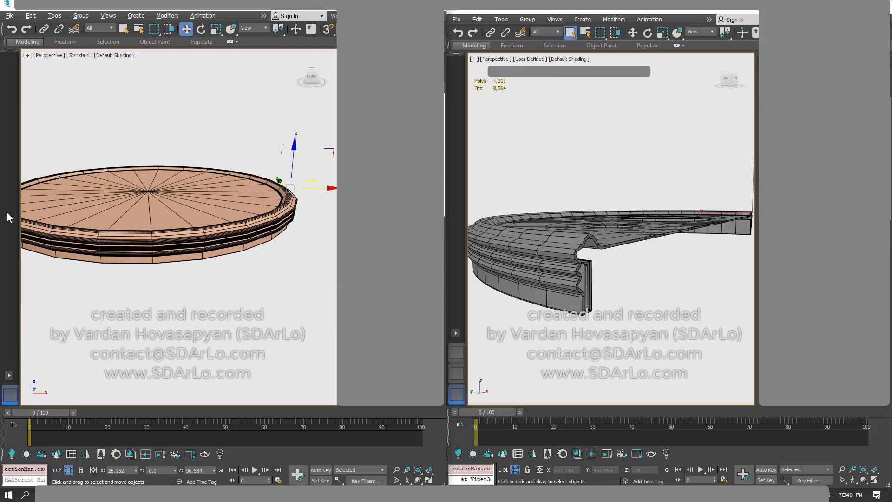
scroll(175, 188, down, 1)
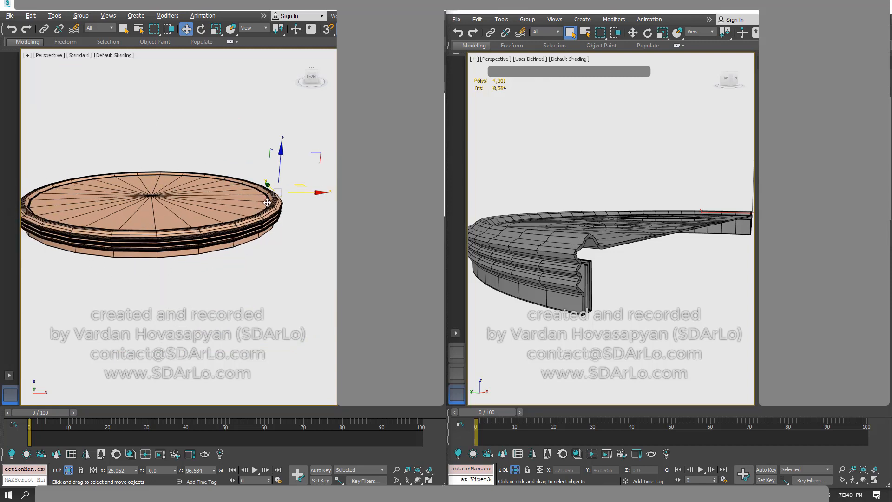
mouse_move(46, 225)
middle_down()
mouse_move(63, 232)
mouse_move(55, 231)
middle_up()
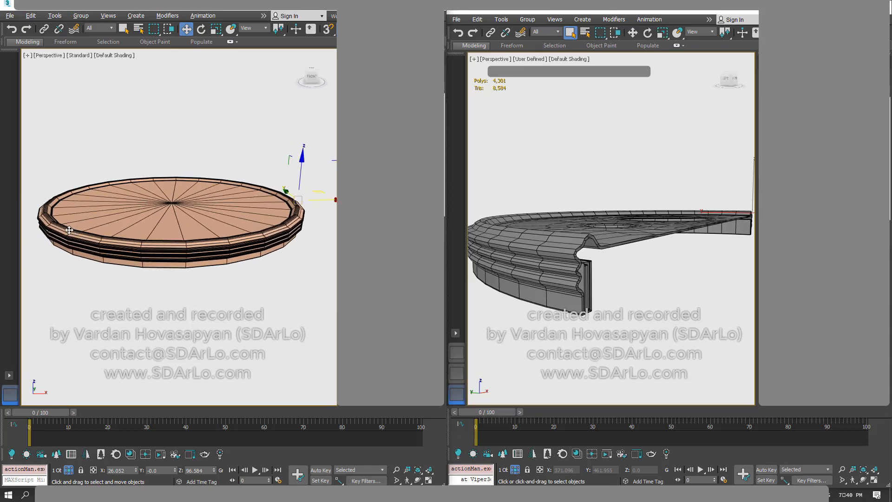
- Examine the bevelled lower band of the 2006 lid's rim and where it meets the flat underside
alt+middle_drag(251, 285, 281, 278)
scroll(196, 289, up, 3)
scroll(196, 289, up, 2)
scroll(278, 207, up, 1)
scroll(228, 251, up, 3)
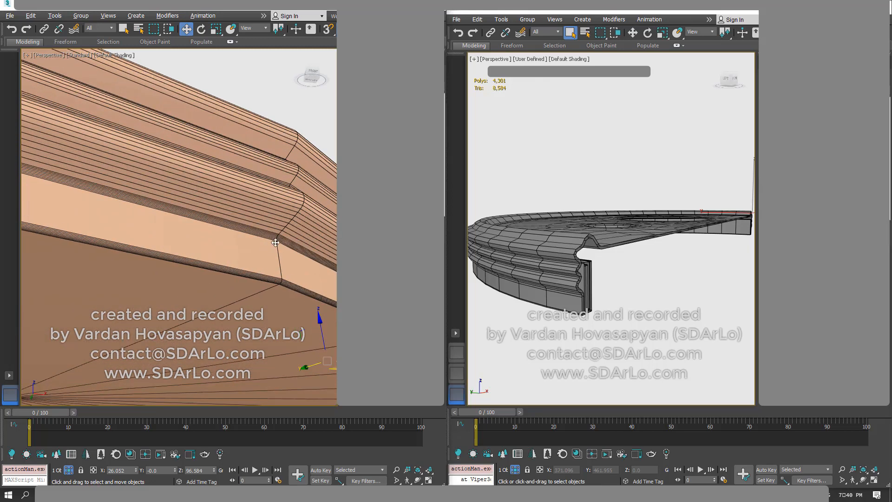
middle_drag(275, 243, 254, 241)
scroll(257, 254, down, 5)
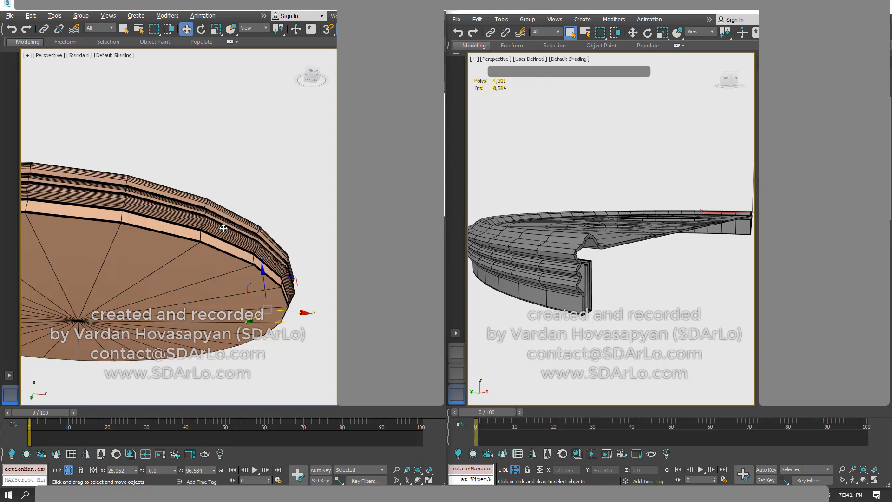
alt+middle_drag(229, 237, 241, 243)
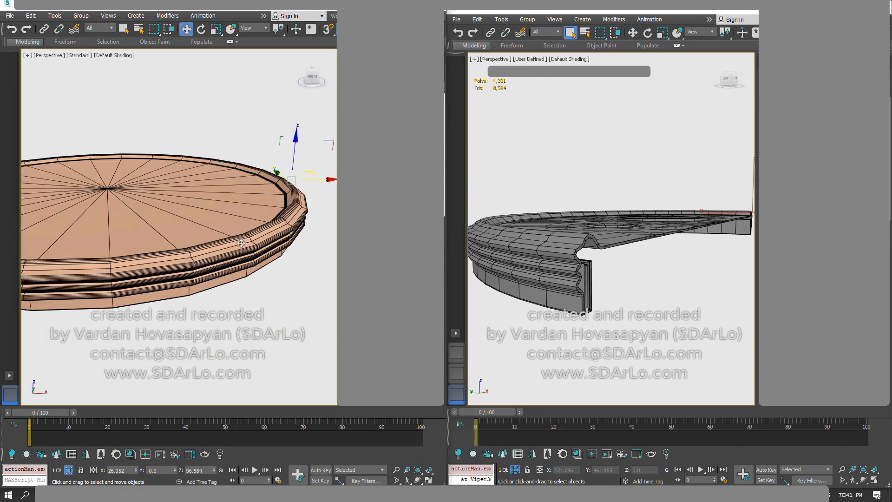
- Examine the corners and support edges of the 2021 lid's cut section from below
alt+middle_drag(575, 266, 598, 323)
scroll(604, 241, up, 3)
scroll(577, 325, up, 3)
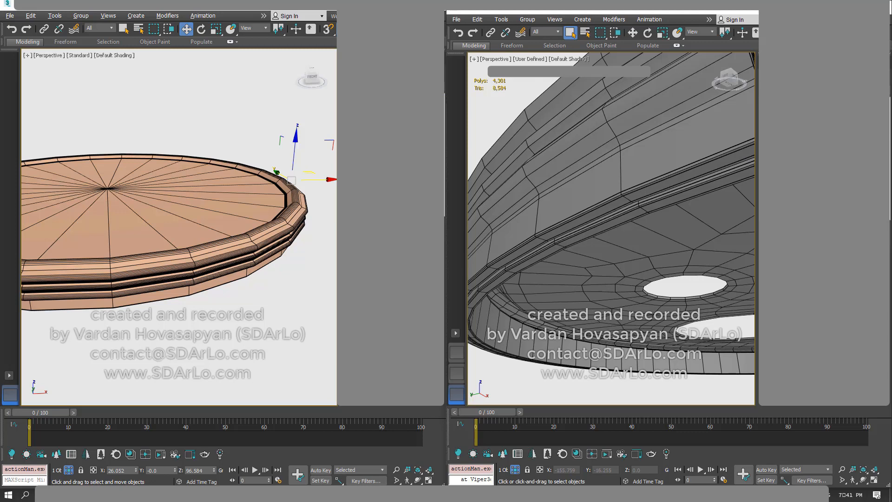
alt+middle_drag(682, 179, 571, 214)
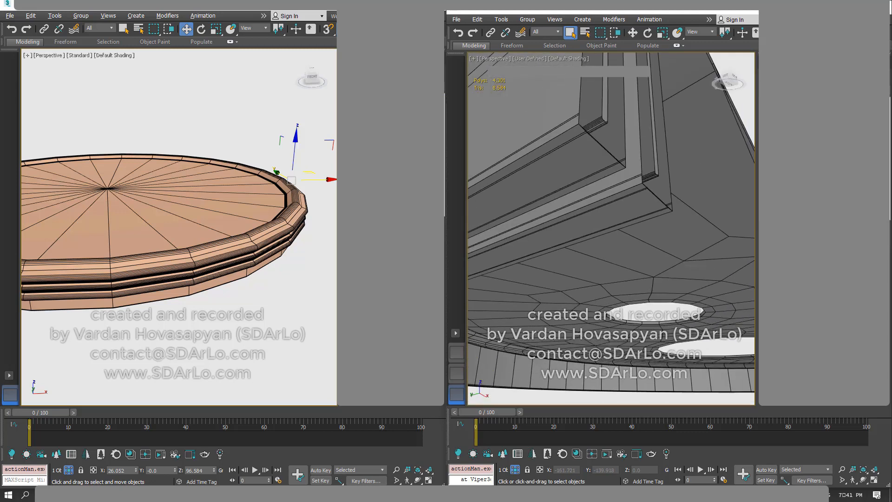
alt+middle_drag(555, 244, 554, 257)
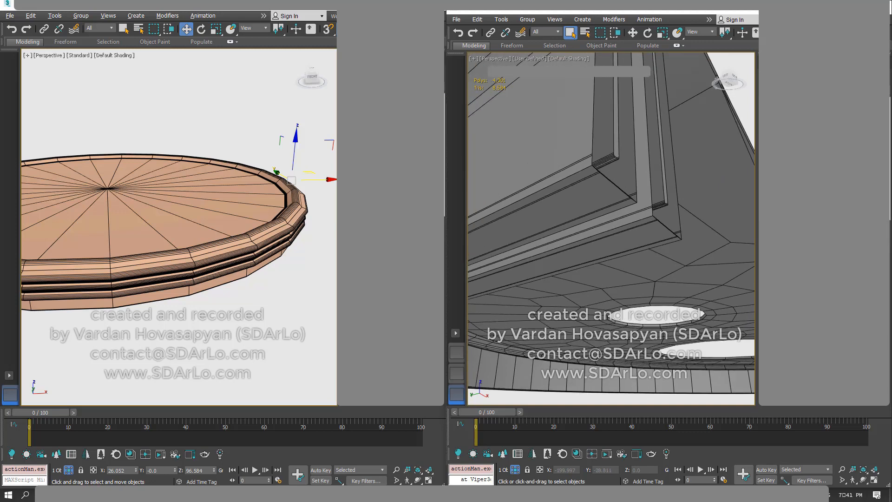
- Undo the latest edits to the cut 2021 lid mesh and leave edge editing
key(2)
key(ctrl+z)
key(ctrl+z)
key(ctrl+z)
key(ctrl+z)
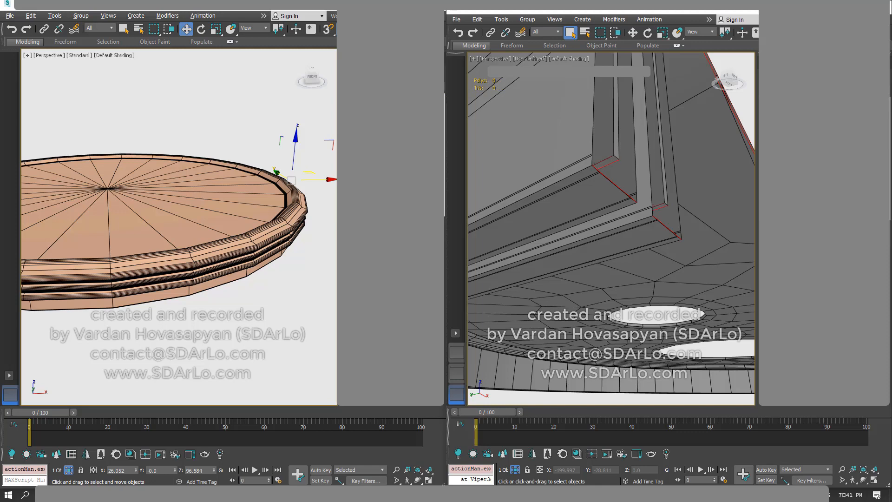
key(2)
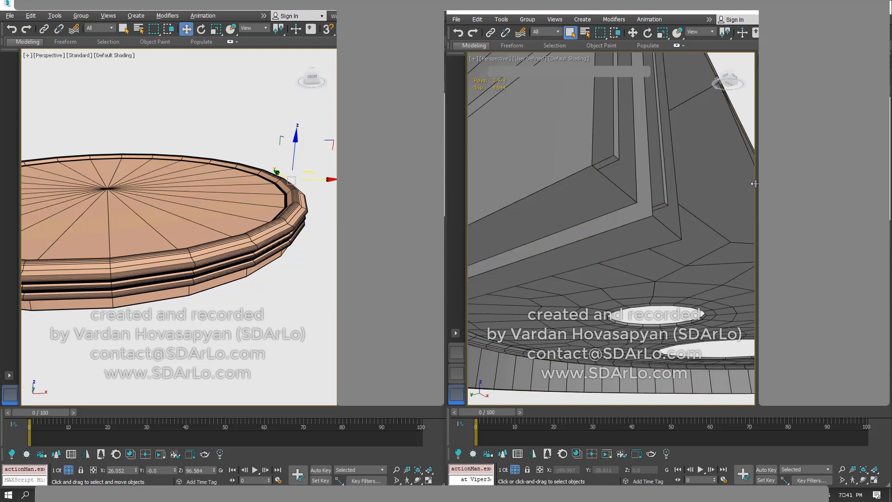
- Inspect the simplified cut 2021 lid and its outer rim, and switch back to the complete lid
scroll(588, 199, down, 6)
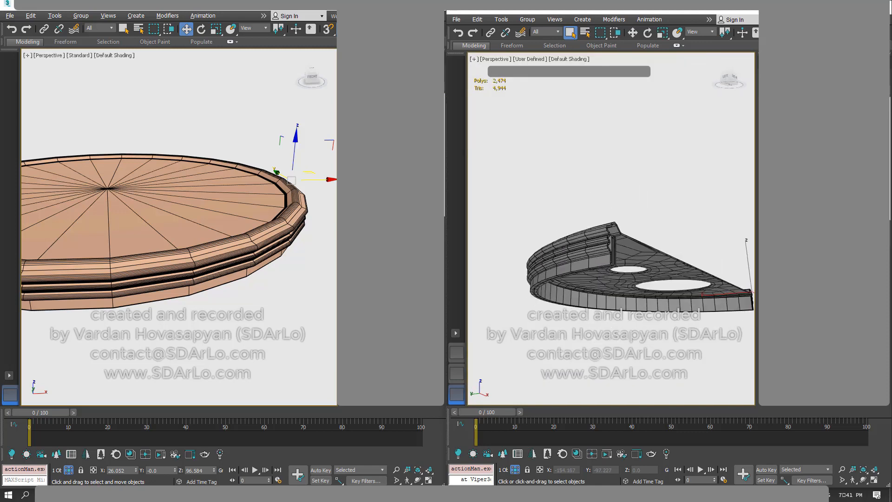
scroll(588, 199, up, 5)
alt+middle_drag(570, 186, 583, 202)
alt+middle_drag(628, 298, 659, 271)
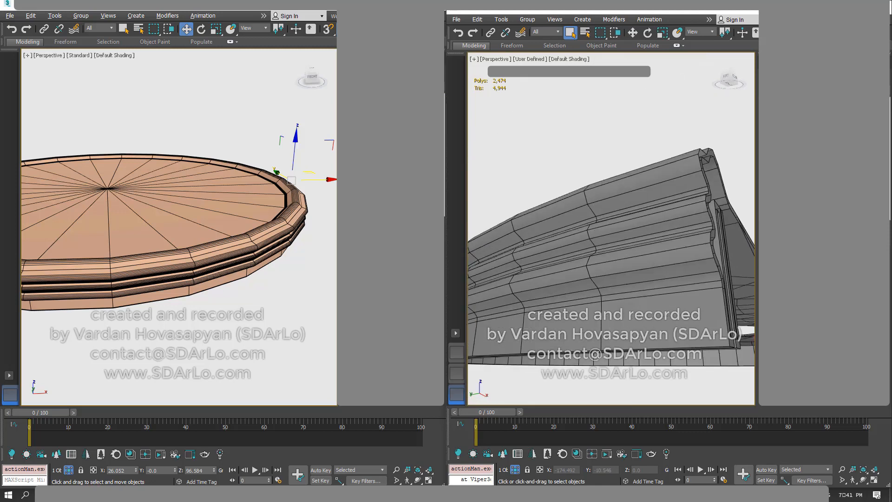
scroll(642, 207, down, 6)
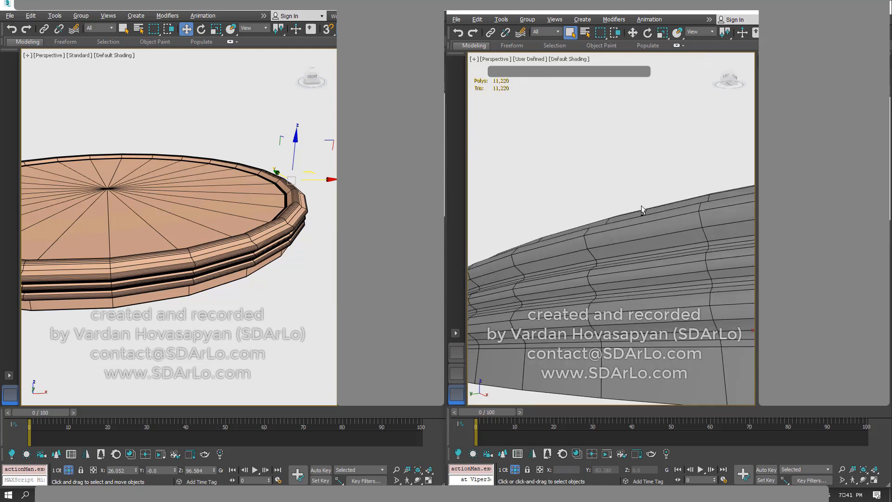
- Examine the edge flow along the complete 2021 lid's rim up close, and the whole lid from above
alt+middle_drag(641, 210, 656, 293)
scroll(634, 199, down, 2)
scroll(663, 224, down, 2)
scroll(653, 255, up, 3)
middle_drag(655, 293, 651, 326)
scroll(645, 294, up, 4)
alt+middle_drag(587, 202, 593, 201)
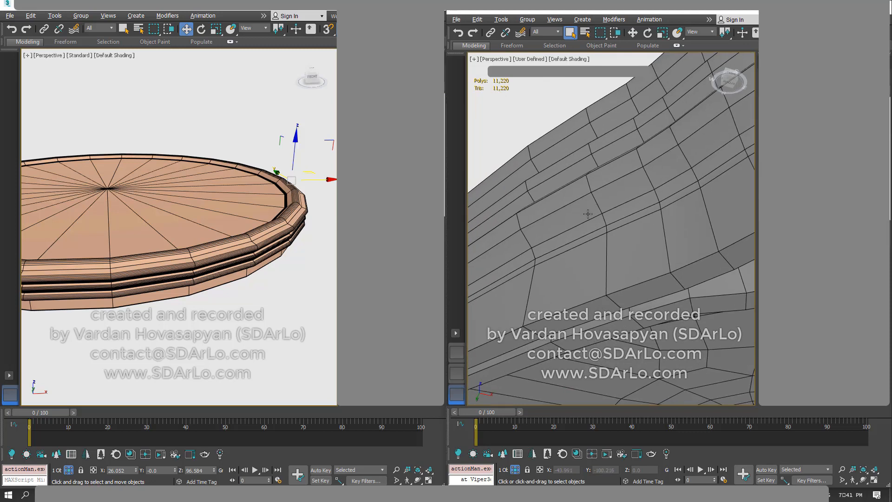
alt+middle_drag(597, 234, 625, 313)
scroll(619, 277, down, 3)
alt+middle_drag(625, 261, 604, 264)
scroll(627, 307, down, 3)
middle_drag(604, 265, 640, 276)
scroll(640, 275, down, 3)
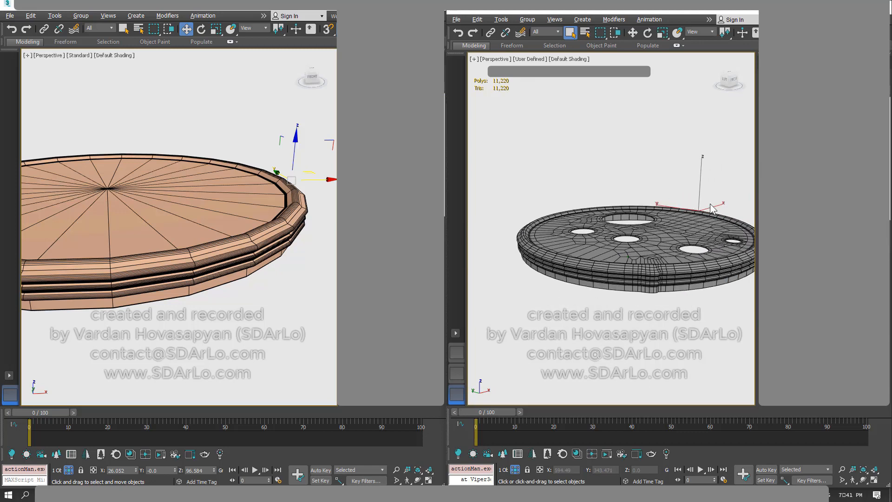
- Compare the ridges and segment density of the 2021 lid's rim with the 2006 rim, from the side and below
alt+middle_drag(572, 265, 568, 246)
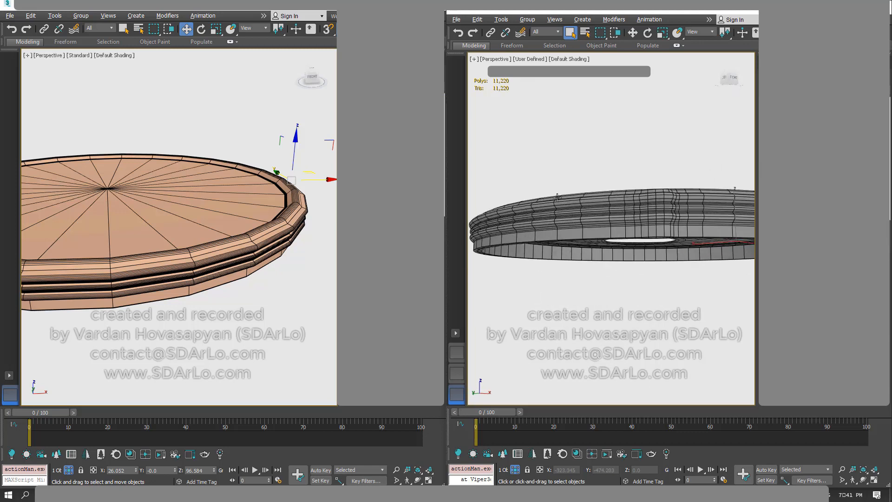
scroll(562, 270, up, 5)
scroll(563, 269, up, 2)
alt+middle_drag(562, 270, 608, 227)
scroll(568, 283, down, 1)
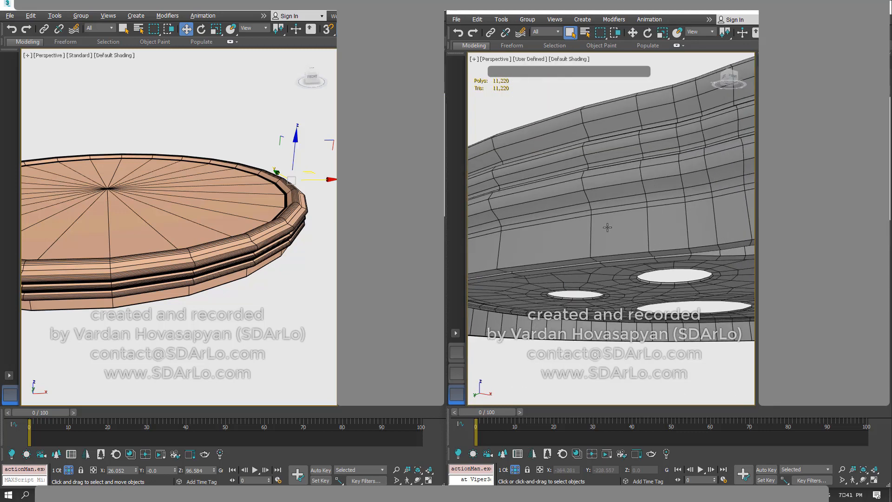
scroll(205, 278, up, 6)
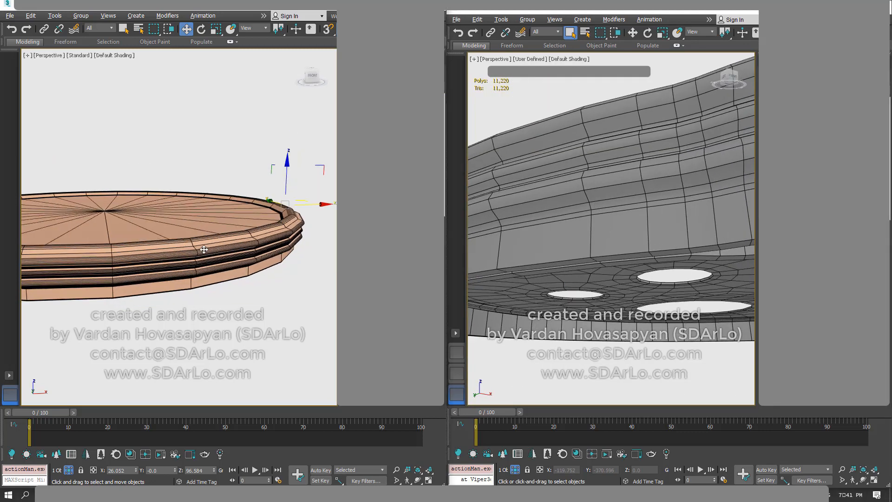
middle_drag(612, 219, 629, 206)
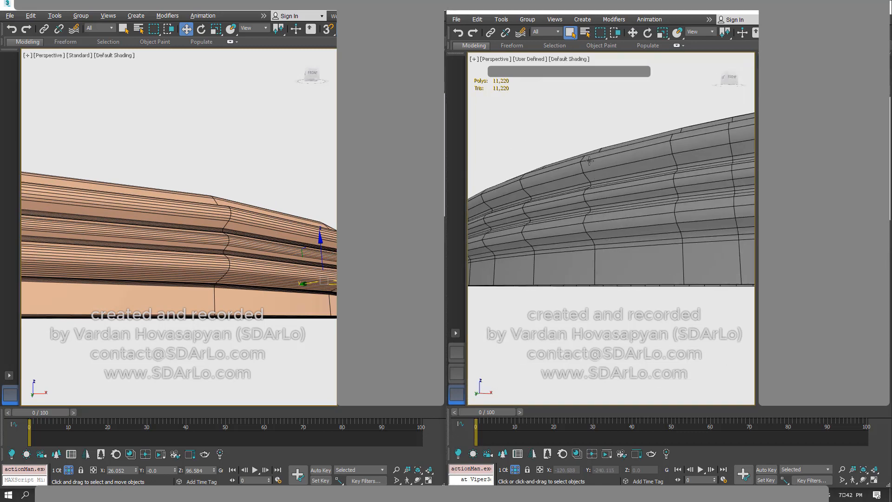
alt+middle_drag(596, 246, 591, 238)
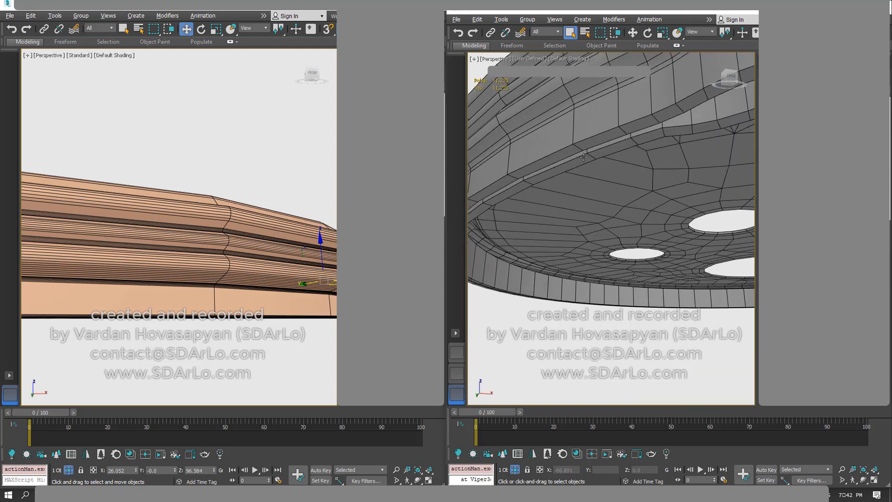
middle_drag(584, 157, 595, 200)
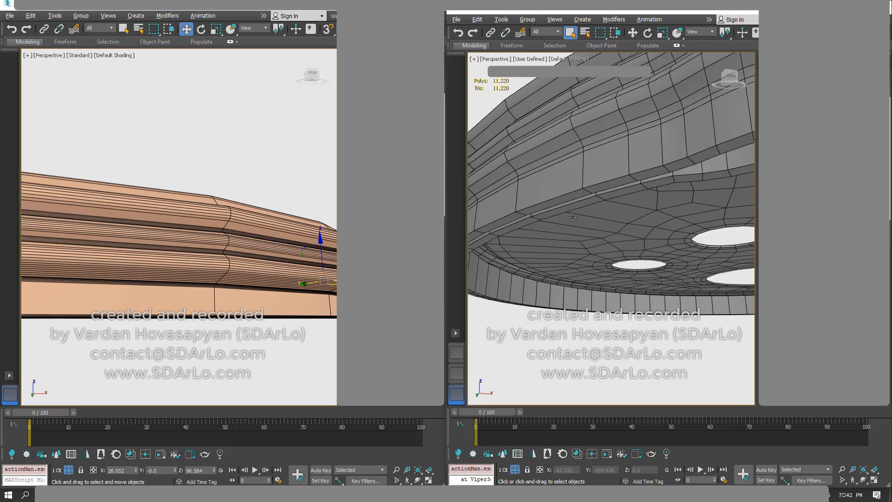
middle_drag(573, 217, 578, 230)
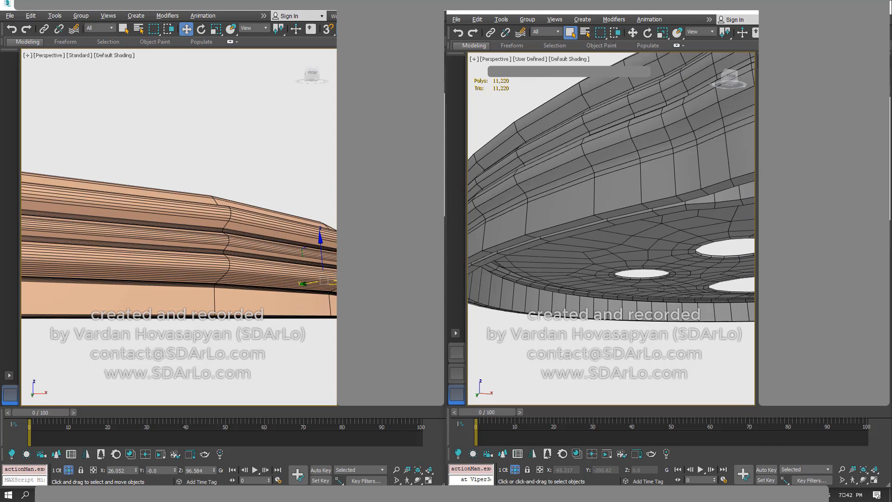
- Examine the 2021 lid's underside around its holes and rim dent, and view the cut rim section edge-on
scroll(604, 234, down, 3)
alt+middle_drag(605, 235, 558, 159)
scroll(621, 271, down, 2)
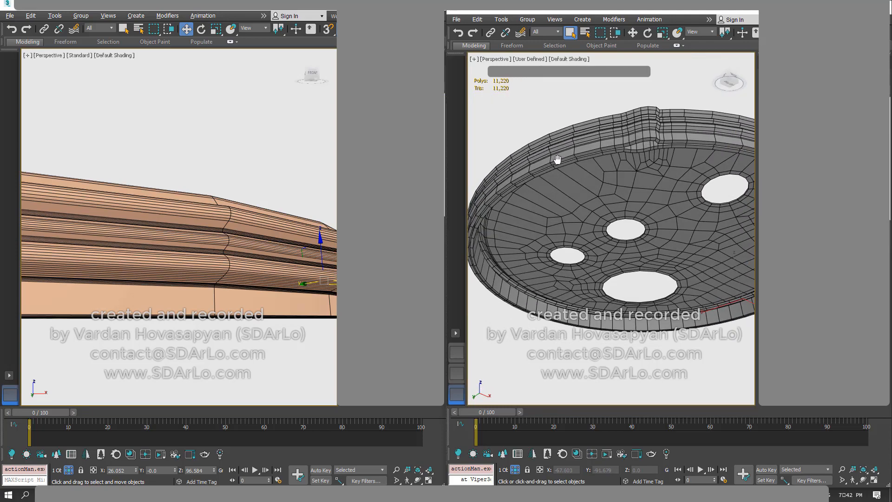
alt+middle_drag(568, 198, 564, 158)
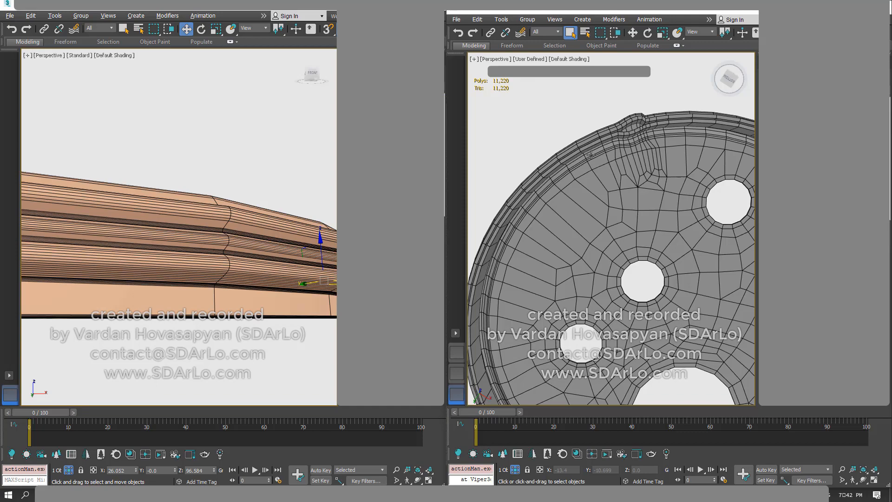
alt+middle_drag(591, 155, 531, 300)
alt+middle_drag(649, 171, 695, 131)
alt+middle_drag(695, 131, 734, 157)
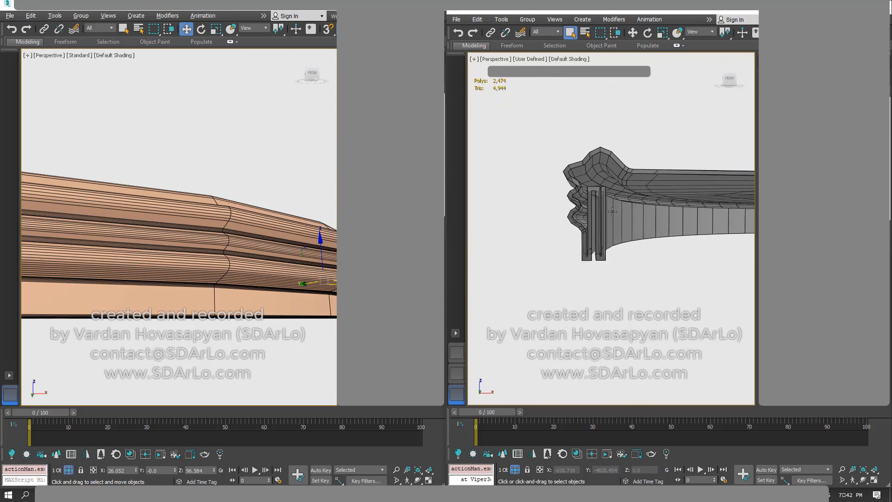
- End the lid's isolation in the 2021 scene to bring back the rest of the boiler model
right_click(609, 209)
click(630, 140)
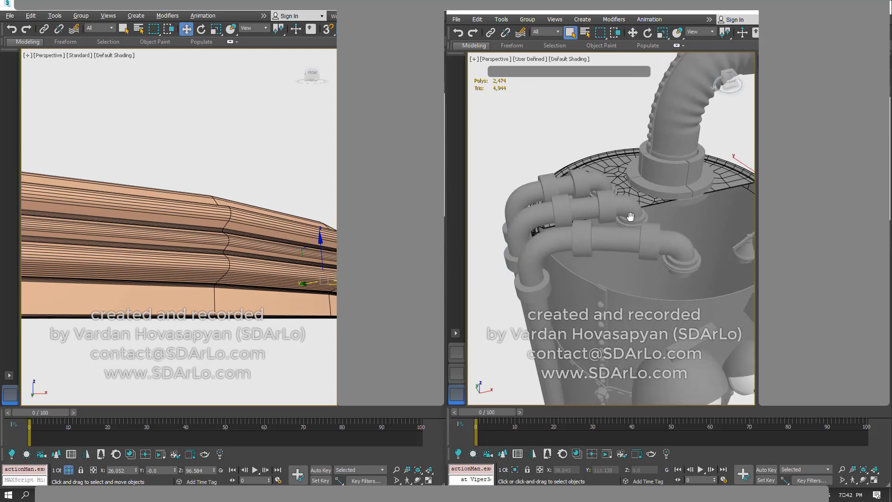
- Examine the cut edge and rim profile of the 2021 lid up close where it sits on the boiler body
scroll(615, 254, up, 2)
middle_drag(663, 253, 633, 192)
scroll(627, 186, up, 3)
scroll(626, 196, up, 3)
scroll(581, 190, up, 2)
scroll(576, 189, down, 2)
mouse_move(564, 188)
middle_down()
mouse_move(592, 192)
mouse_move(553, 192)
middle_up()
scroll(576, 192, up, 2)
scroll(574, 194, down, 2)
scroll(610, 195, down, 2)
scroll(605, 193, up, 2)
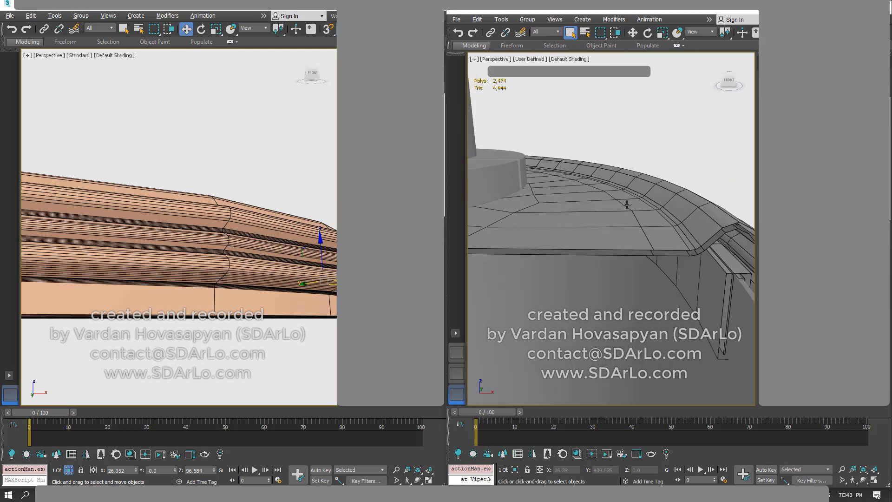
- Compare the wireframes of the boiler body wall and the lid's cut rim where the wall fits beneath the lid
scroll(576, 183, down, 2)
middle_drag(704, 218, 641, 235)
click(640, 238)
click(641, 239)
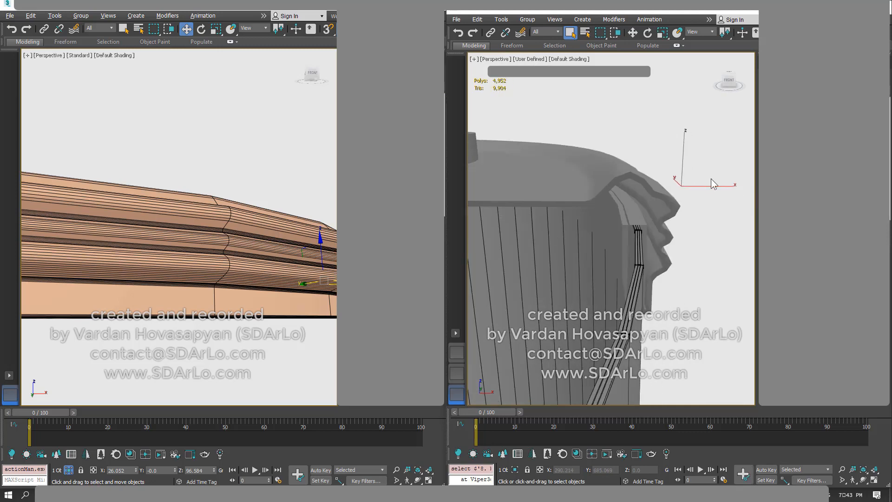
click(646, 245)
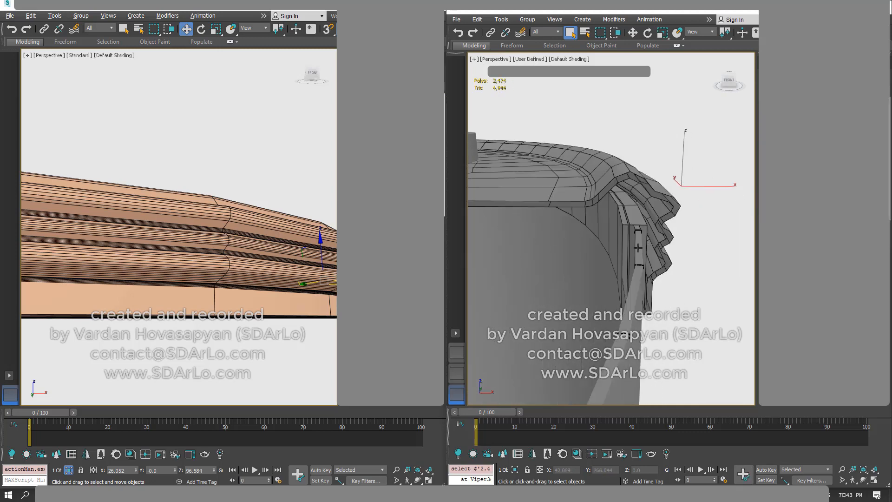
alt+middle_drag(654, 241, 700, 224)
scroll(681, 211, down, 4)
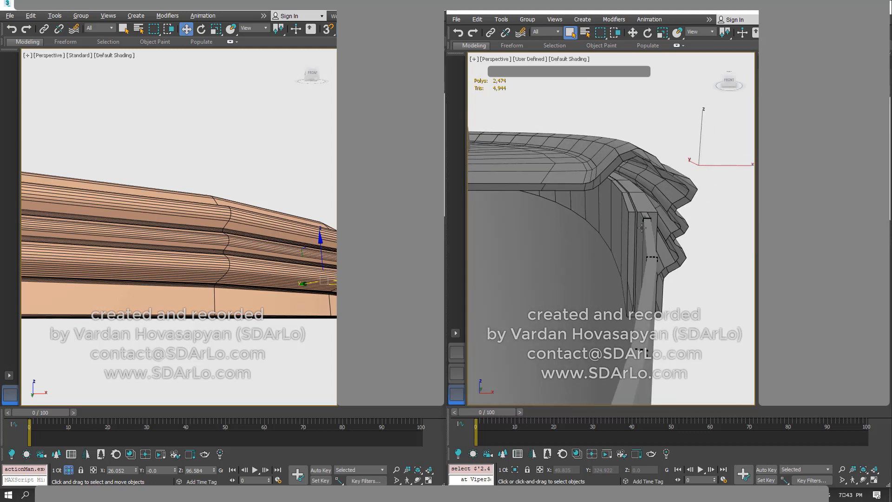
alt+middle_drag(649, 236, 693, 234)
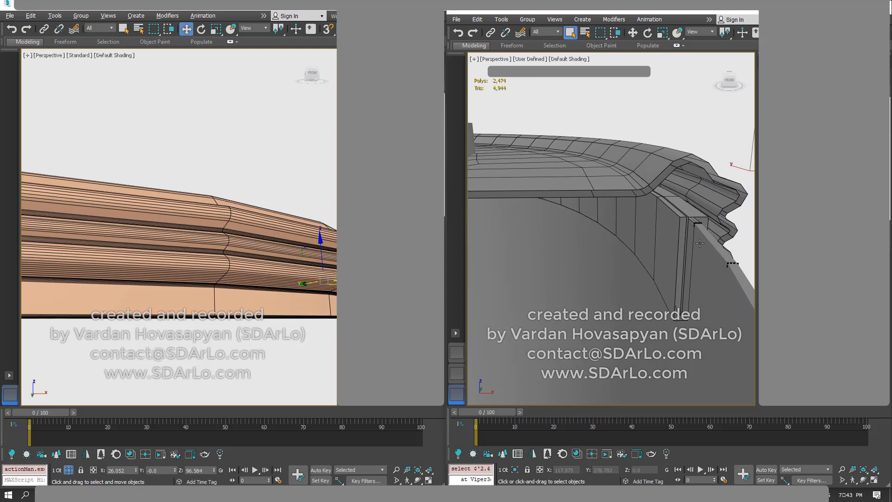
- Inspect the clearance between the lid's inner lip, its ridged rim and the top edge of the body wall
middle_drag(689, 246, 642, 250)
scroll(622, 266, up, 4)
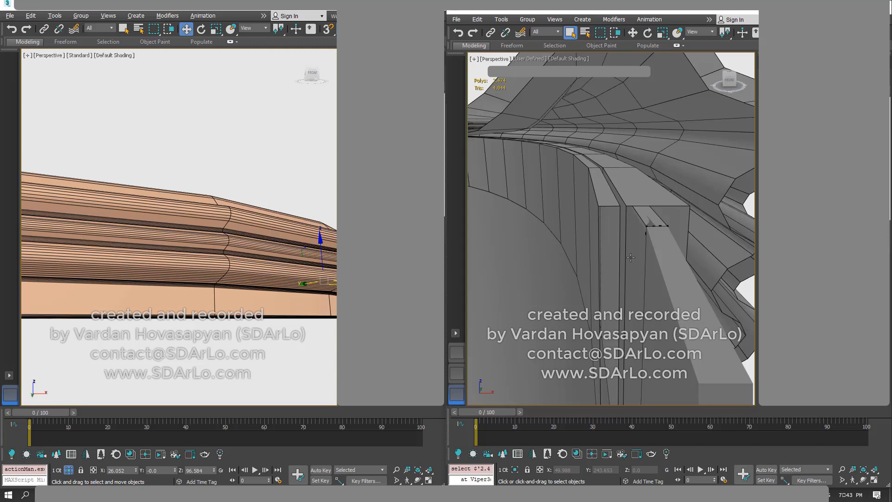
scroll(638, 253, down, 5)
middle_drag(638, 253, 675, 250)
scroll(675, 250, down, 3)
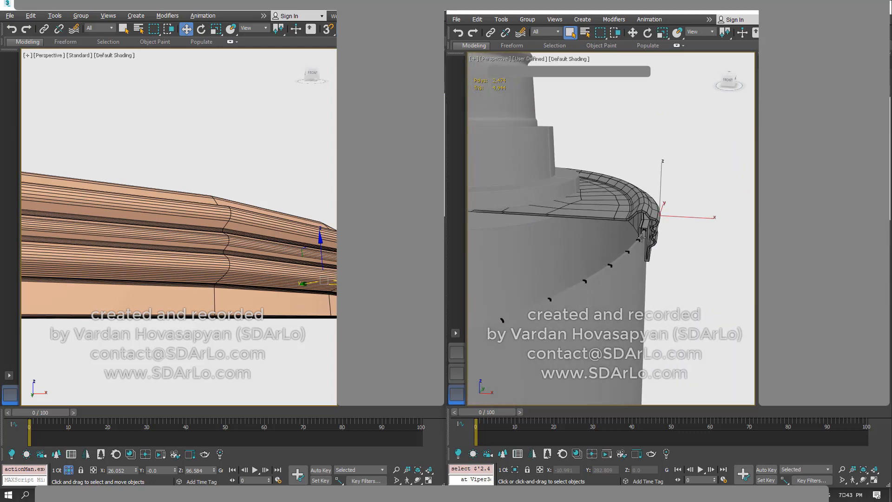
alt+middle_drag(627, 226, 638, 208)
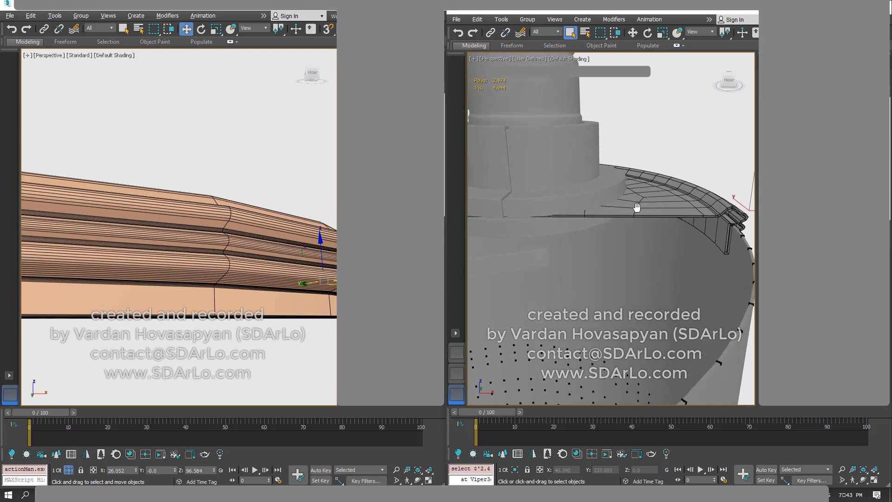
alt+middle_drag(693, 228, 639, 259)
scroll(608, 232, up, 5)
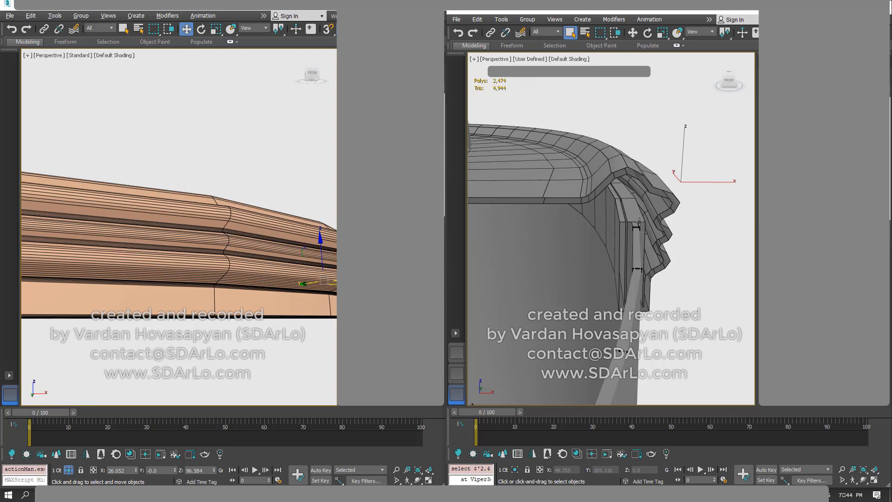
scroll(640, 223, down, 6)
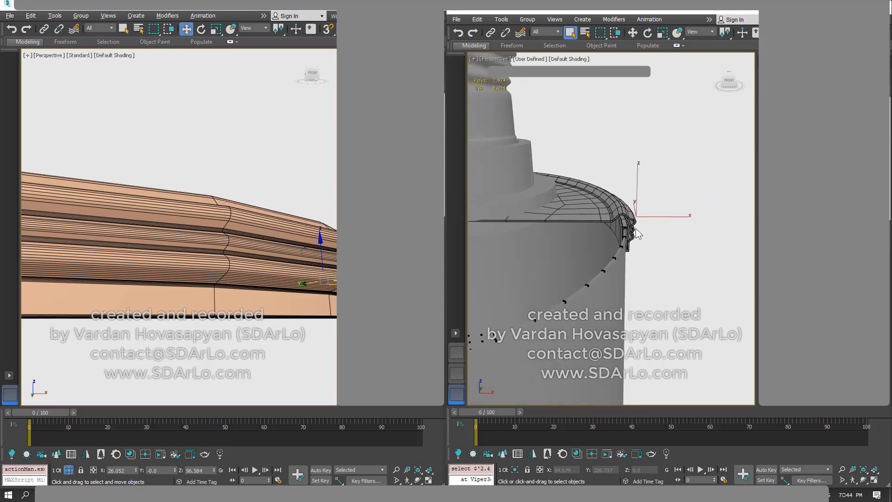
- Examine the body mesh below the lid and the wireframe of the bent pipes where they enter their collars
middle_drag(606, 256, 814, 254)
alt+middle_drag(569, 246, 543, 216)
scroll(657, 239, up, 2)
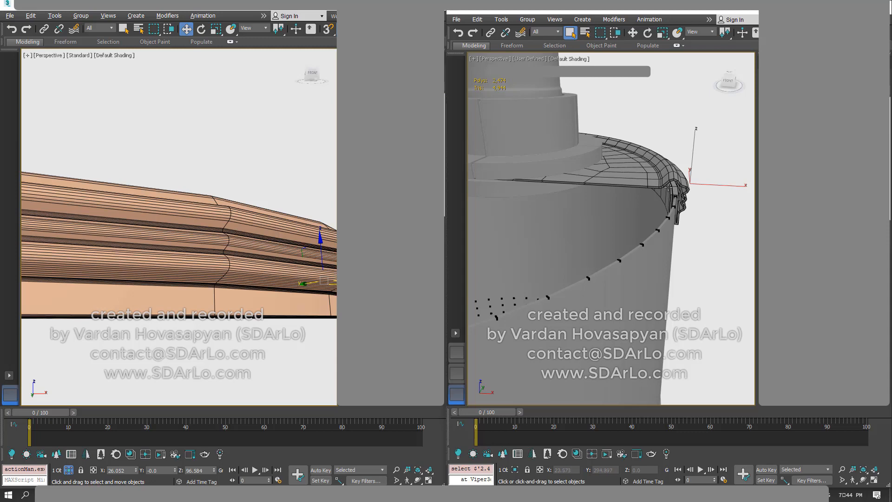
click(664, 227)
middle_drag(559, 215, 711, 244)
mouse_move(588, 224)
middle_down()
mouse_move(573, 223)
mouse_move(598, 213)
middle_up()
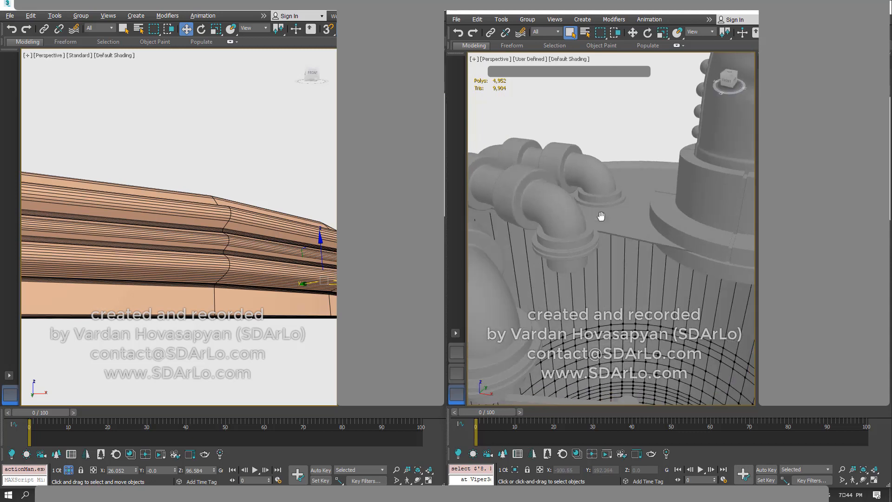
click(588, 236)
key(z)
click(616, 207)
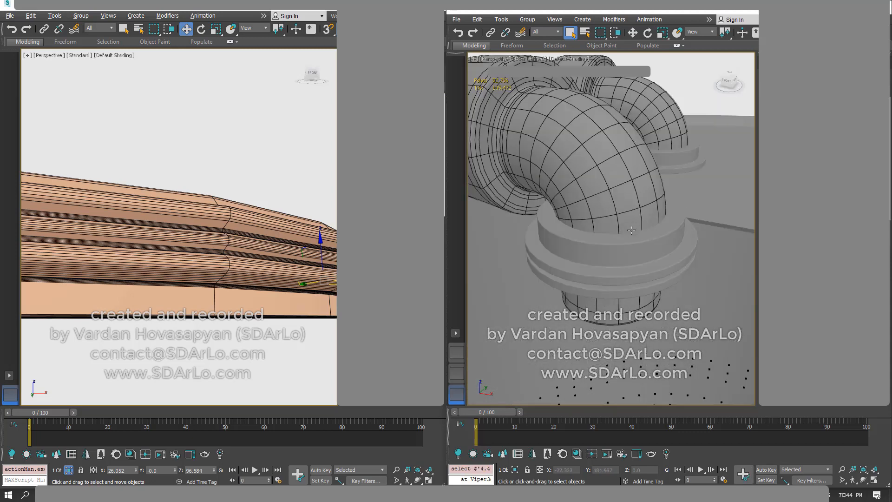
- Isolate the lid together with the three small pipe collars and the large hose collar
click(625, 256)
scroll(622, 211, down, 5)
ctrl+click(623, 207)
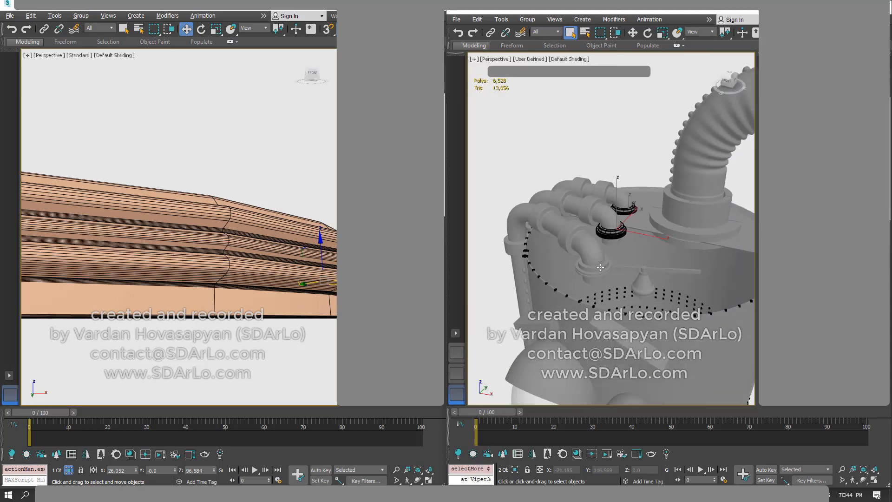
ctrl+click(594, 264)
ctrl+click(669, 228)
right_click(669, 229)
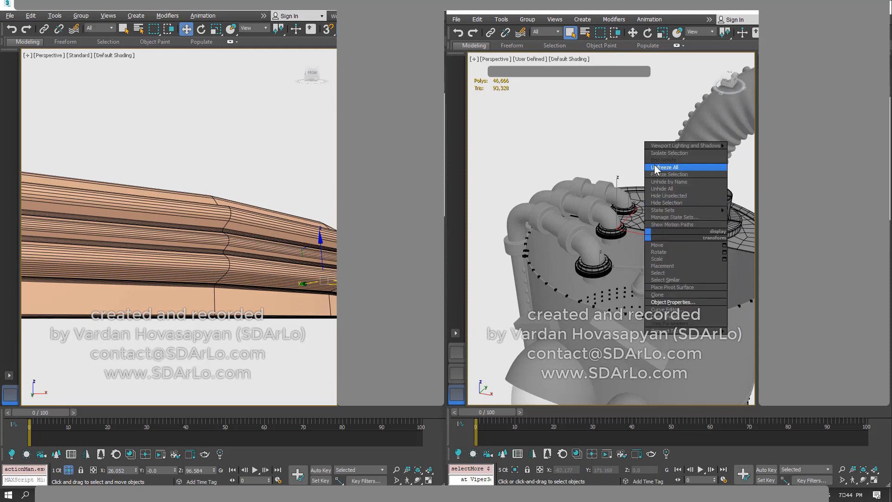
click(683, 151)
- Examine the isolated collars from above and below, along with the lid's mesh around its holes
scroll(606, 177, up, 5)
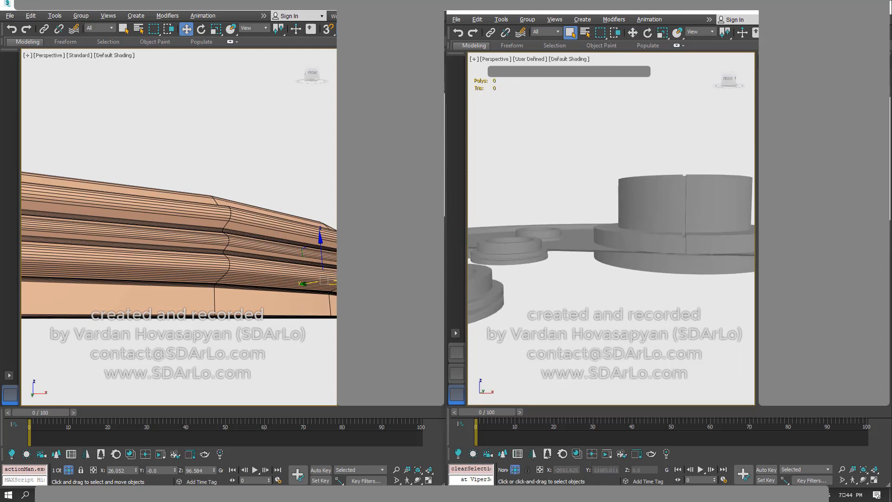
alt+middle_drag(611, 174, 646, 193)
click(587, 234)
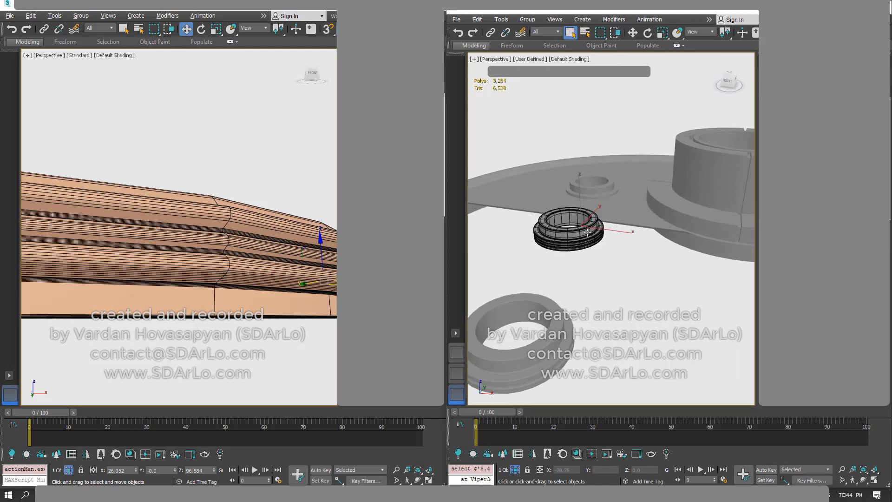
alt+middle_drag(587, 233, 637, 240)
scroll(600, 233, up, 4)
middle_drag(637, 240, 681, 248)
alt+middle_drag(579, 246, 594, 237)
click(593, 237)
scroll(594, 237, down, 3)
alt+middle_drag(686, 179, 585, 144)
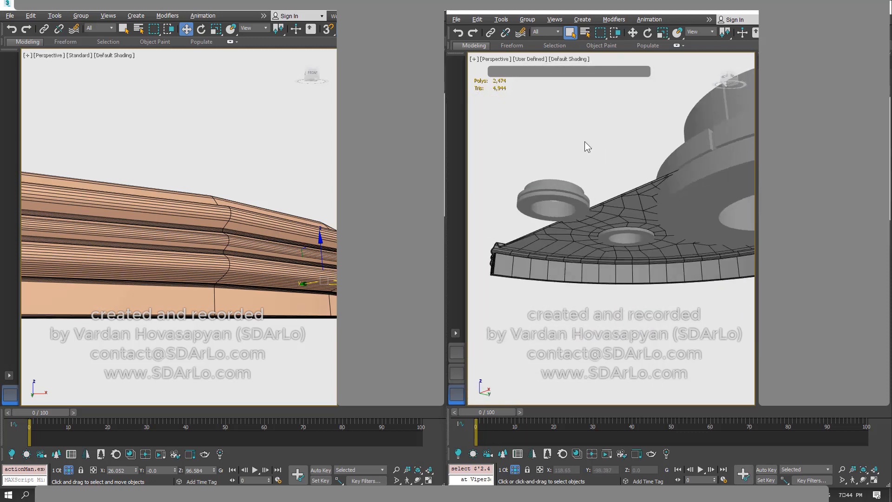
- Make the large hose collar and two of the small pipe collars see-through
scroll(577, 154, up, 4)
middle_drag(514, 201, 674, 194)
click(620, 199)
key(alt+x)
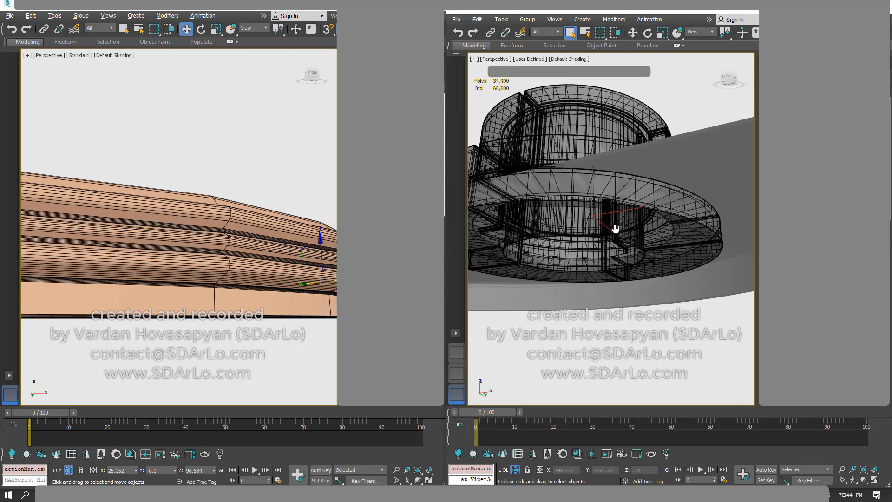
middle_drag(616, 230, 664, 221)
middle_drag(582, 258, 734, 246)
click(555, 238)
key(alt+x)
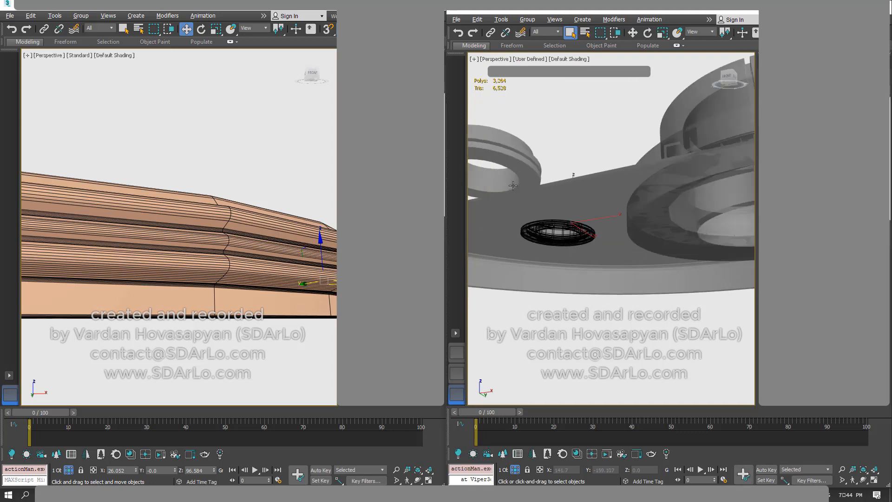
click(514, 186)
key(alt+x)
middle_drag(514, 187, 660, 204)
middle_drag(518, 210, 581, 207)
scroll(623, 186, down, 3)
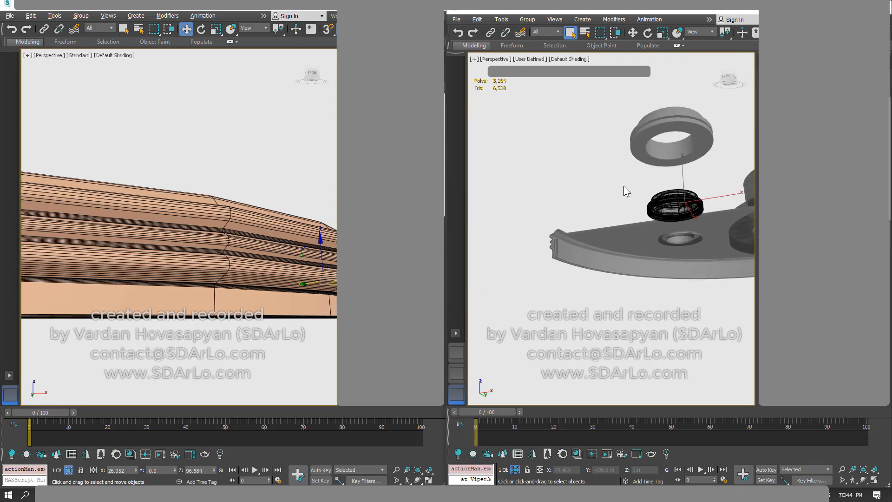
- Examine the holes and surrounding edge flow of the lid through the see-through collars
click(624, 172)
middle_drag(697, 186, 628, 186)
scroll(587, 186, up, 2)
scroll(627, 195, up, 4)
alt+middle_drag(588, 209, 618, 180)
scroll(587, 173, up, 3)
scroll(604, 195, up, 5)
scroll(603, 238, down, 6)
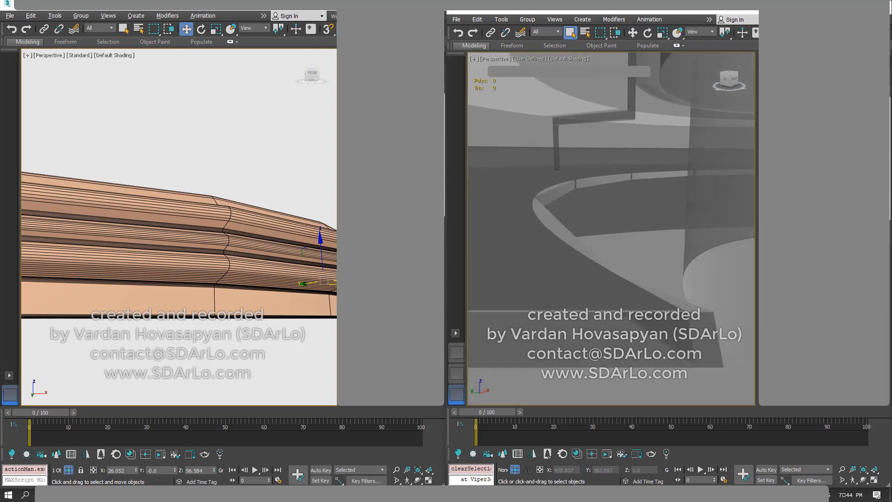
alt+middle_drag(603, 238, 625, 200)
click(522, 273)
scroll(618, 225, down, 3)
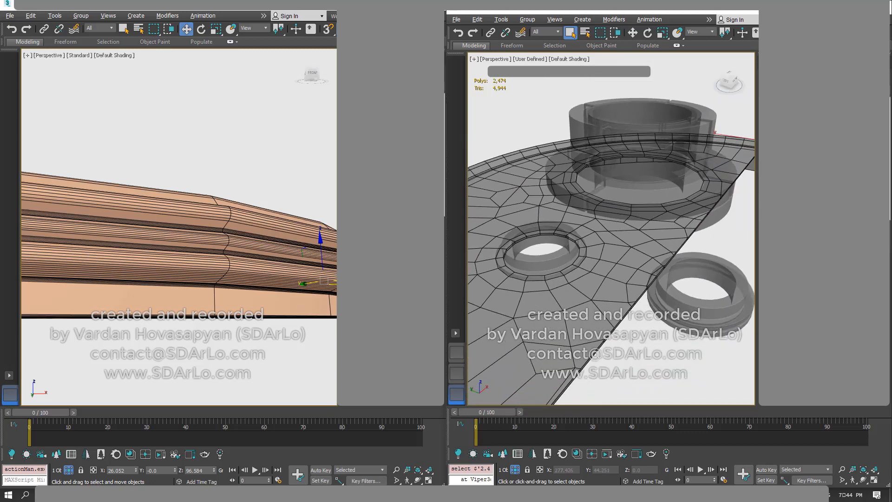
- Move the lid's slice plane to Y 2.934 and end the isolation to bring back the whole boiler
key(w)
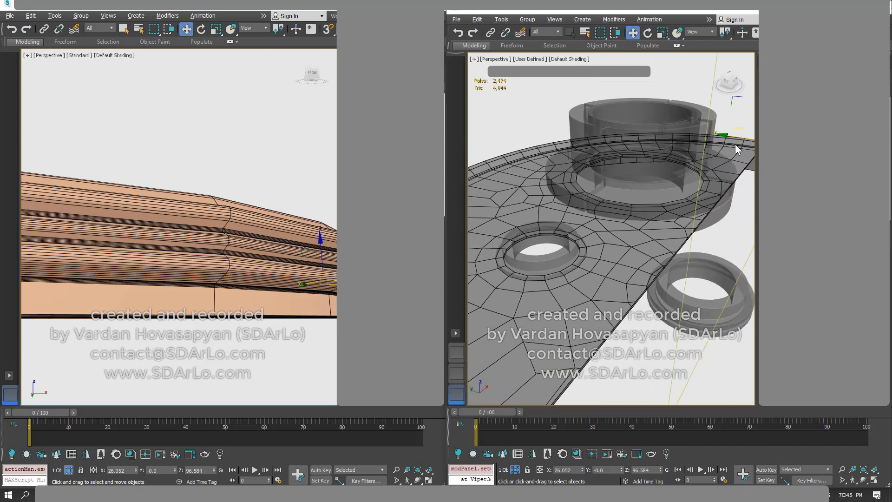
mouse_move(736, 139)
mouse_down()
mouse_move(651, 127)
mouse_move(742, 135)
mouse_up()
scroll(650, 229, down, 3)
scroll(630, 224, up, 3)
right_click(630, 224)
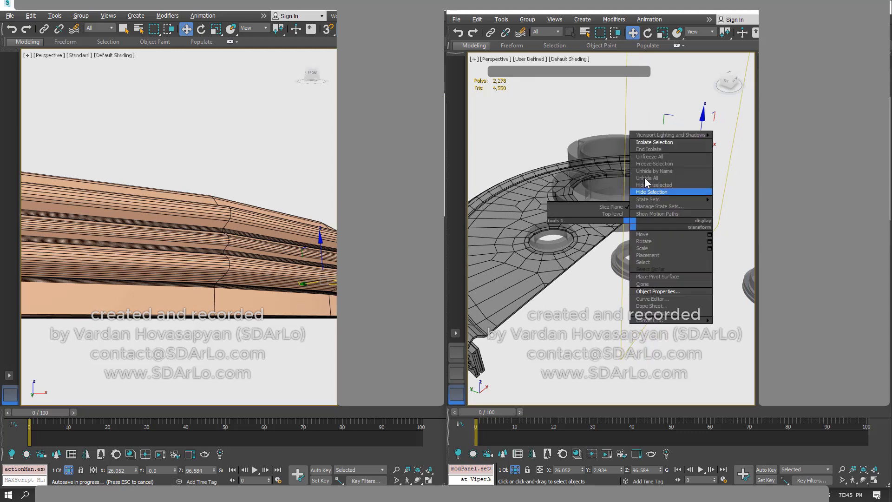
click(652, 149)
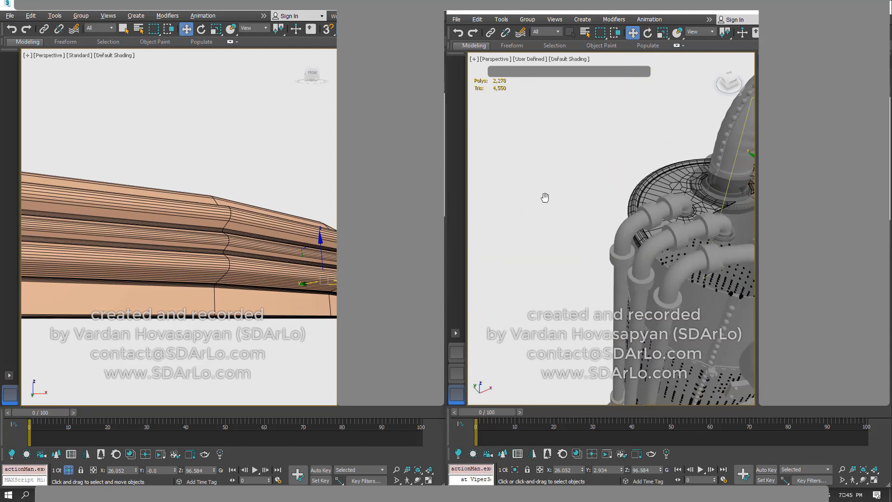
- Slide the lid's slice plane past the far edge to Y -21.278 to restore the complete lid
scroll(570, 175, up, 3)
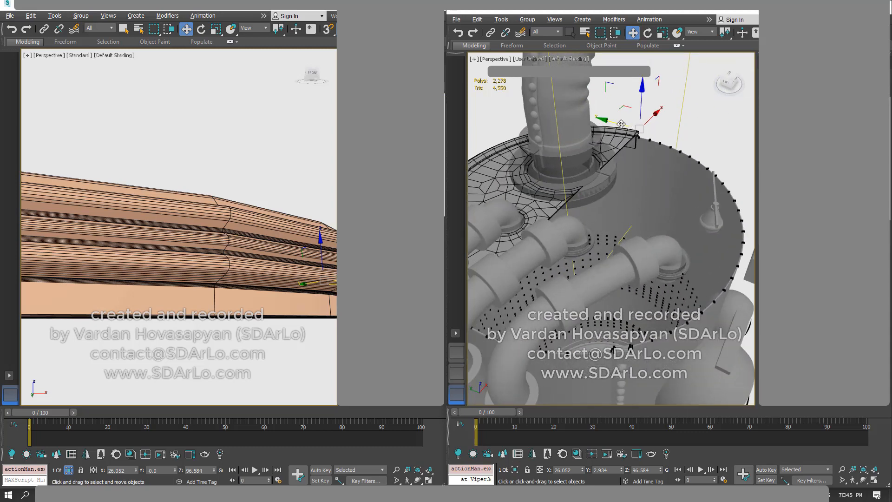
shift+drag(622, 124, 720, 157)
mouse_move(672, 163)
alt+middle_down()
mouse_move(662, 154)
mouse_move(680, 176)
alt+middle_up()
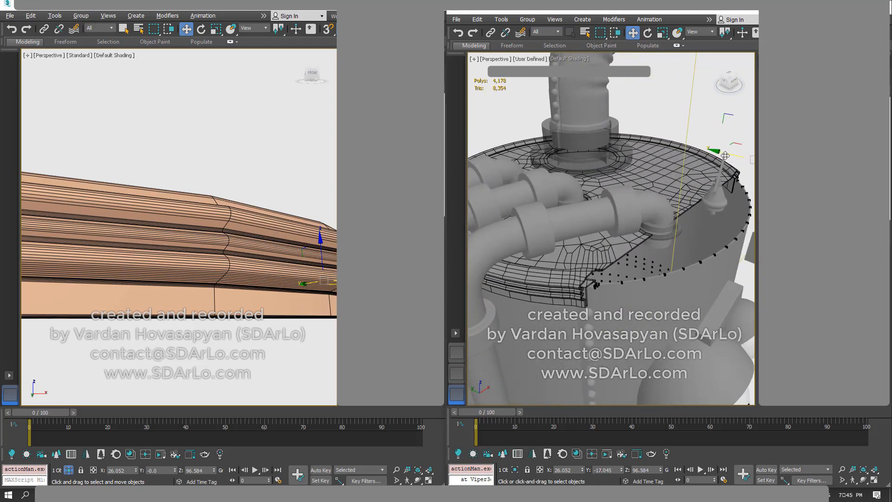
shift+drag(718, 152, 656, 136)
alt+middle_drag(656, 135, 725, 231)
drag(735, 224, 585, 251)
alt+middle_drag(584, 251, 679, 209)
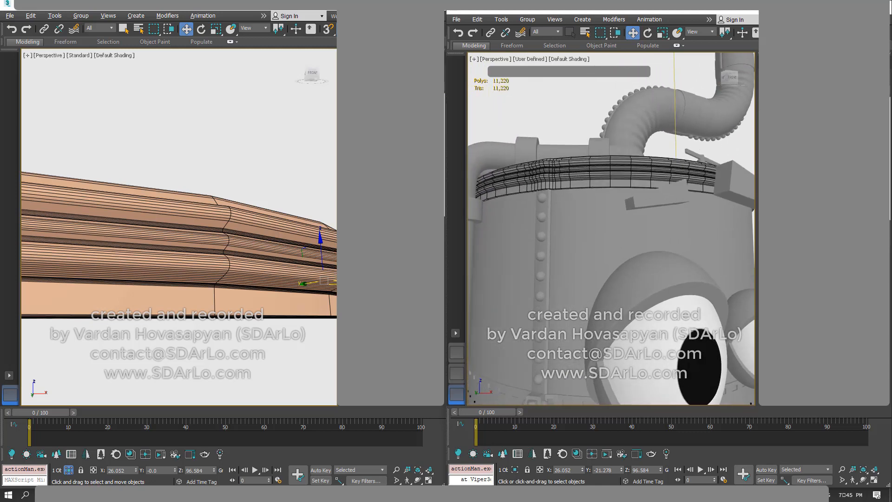
- Check the complete lid for open borders and examine its rim where it bulges over the riveted body seam
key(3)
key(ctrl+a)
key(3)
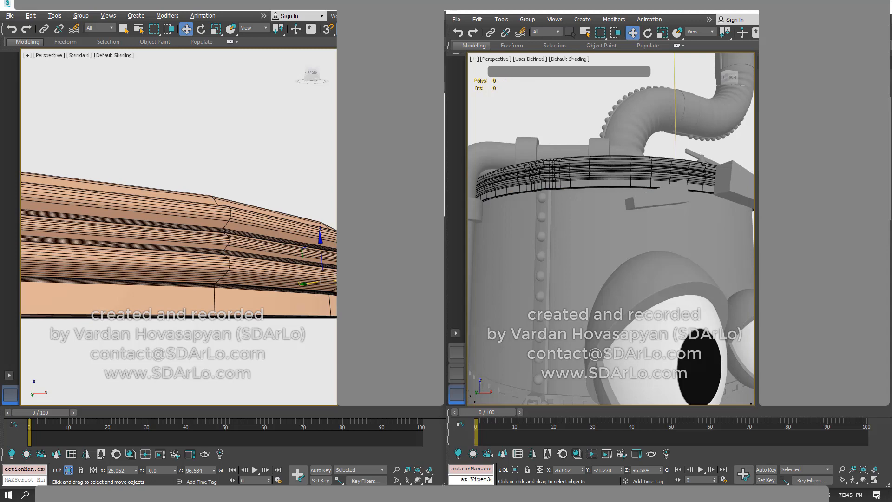
alt+middle_drag(609, 165, 686, 202)
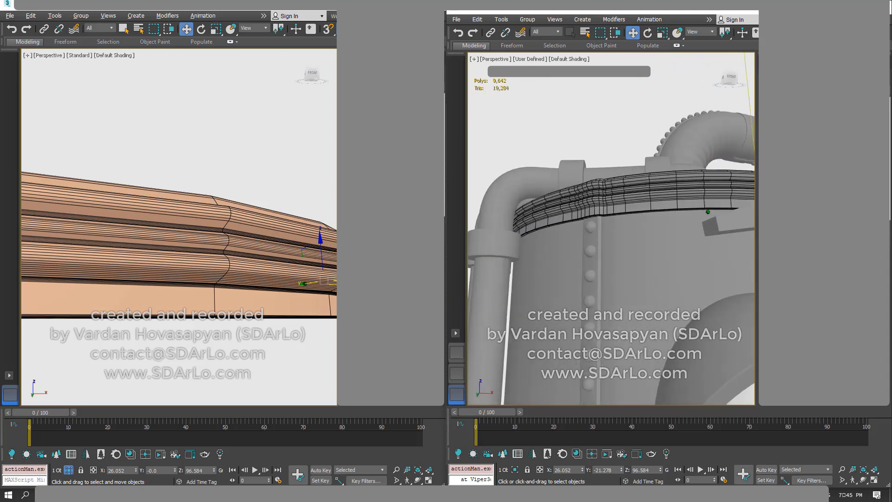
scroll(571, 162, up, 3)
middle_drag(570, 162, 604, 224)
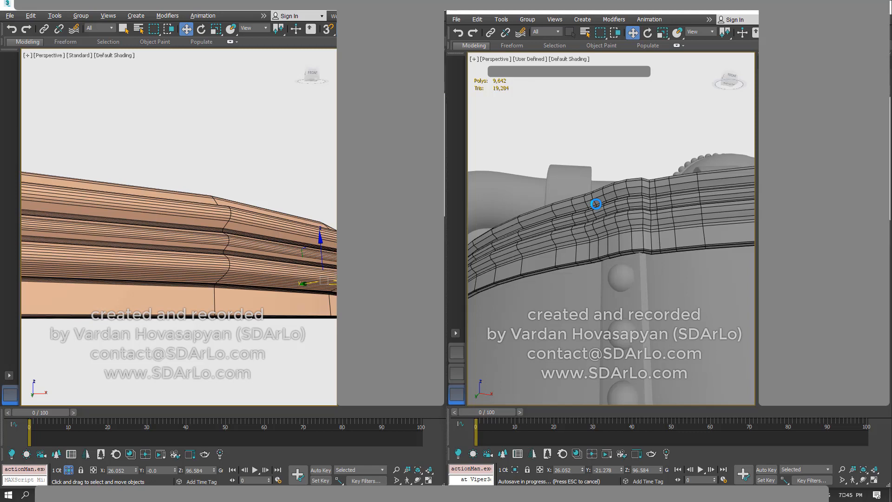
- Examine the complete lid's topology from above around the pipe and hose openings, and the upper boiler as a whole
alt+middle_drag(624, 201, 640, 289)
middle_drag(640, 289, 609, 231)
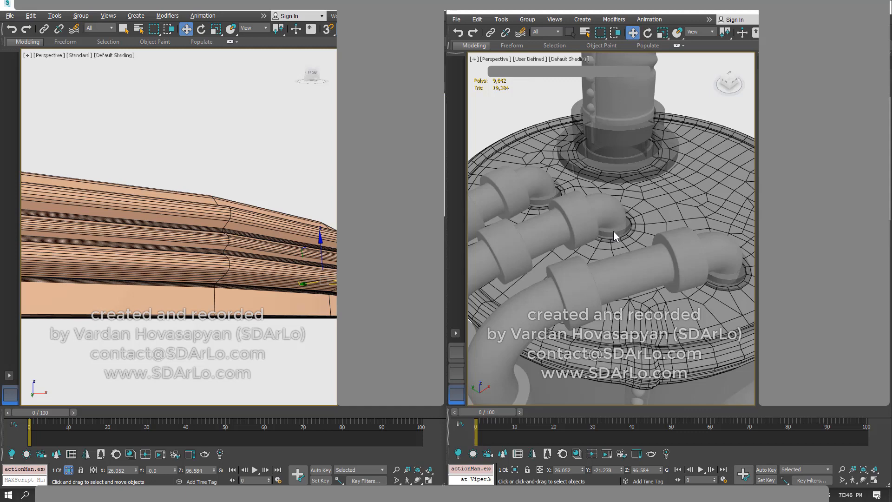
mouse_move(613, 230)
alt+middle_down()
mouse_move(606, 191)
mouse_move(627, 226)
mouse_move(620, 246)
alt+middle_up()
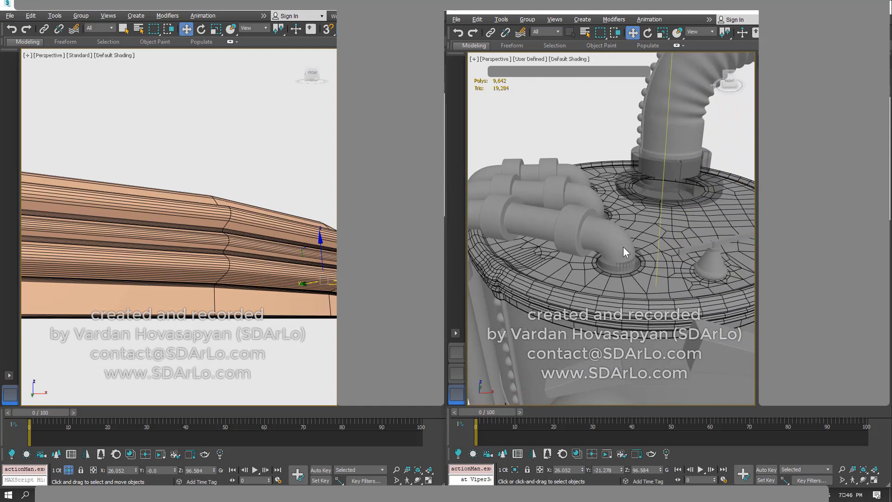
scroll(623, 247, down, 5)
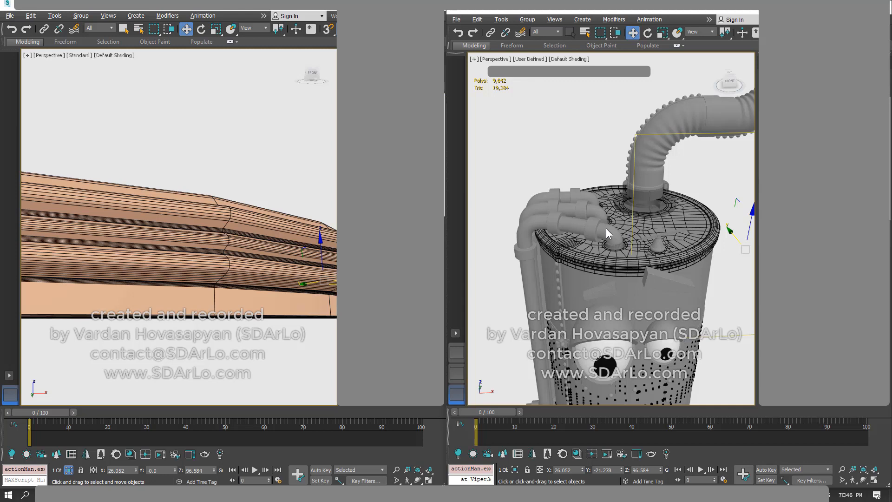
- Leave the lid's sub-object level, check the upper body's wireframe below the lid, and clear the selection
alt+middle_drag(606, 227, 596, 147)
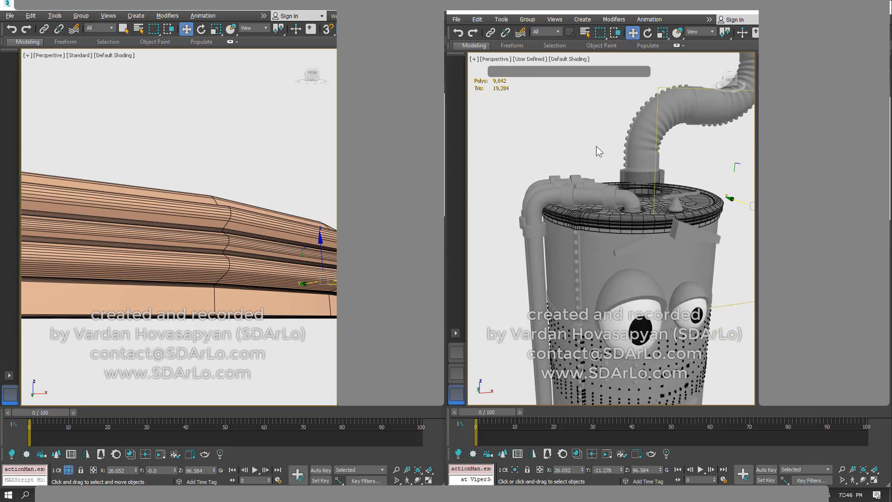
right_click(604, 264)
click(595, 252)
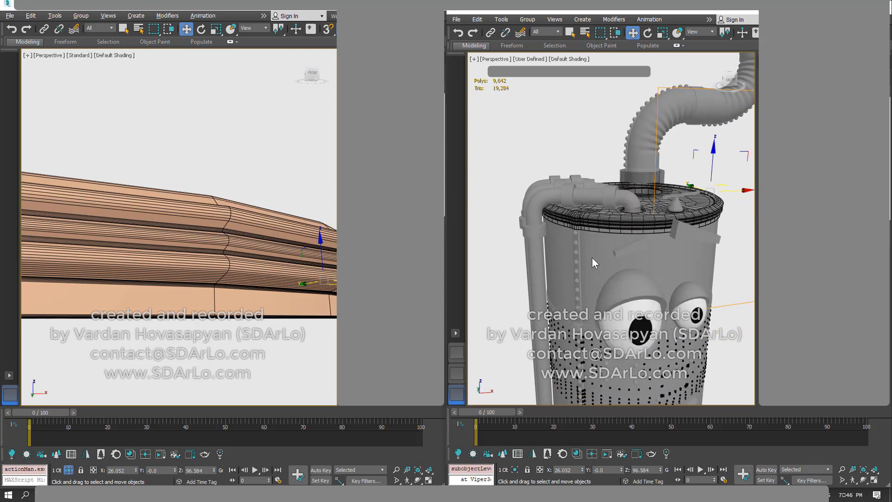
click(592, 258)
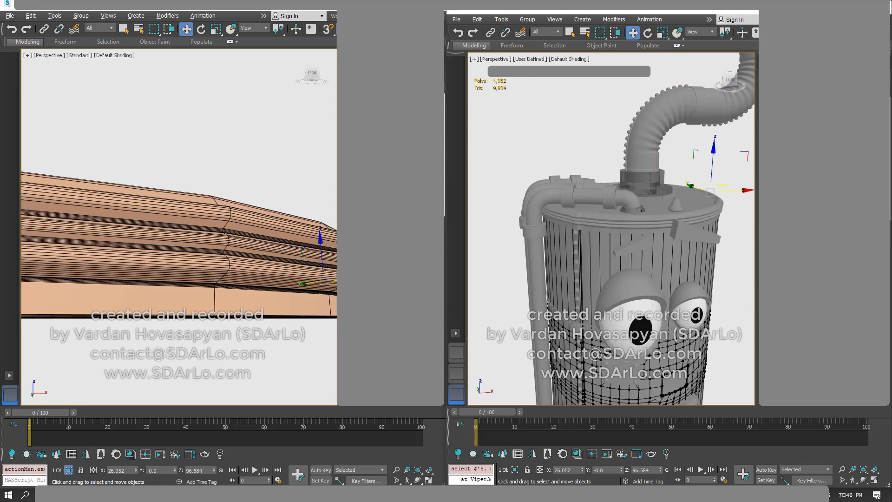
click(578, 119)
alt+middle_drag(579, 200, 618, 191)
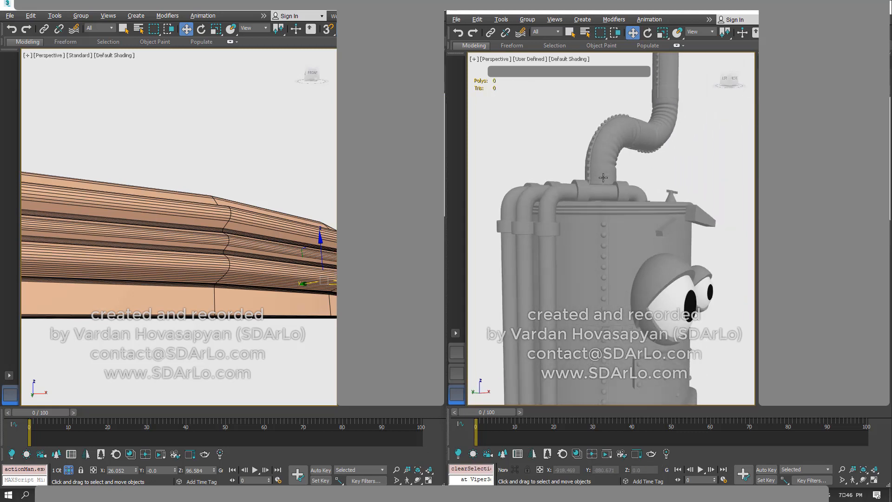
- With the Select tool, examine the lid rim's wireframe where it bulges over the riveted body seam
scroll(605, 232, up, 4)
alt+middle_drag(605, 223, 634, 224)
scroll(619, 196, up, 3)
right_click(609, 152)
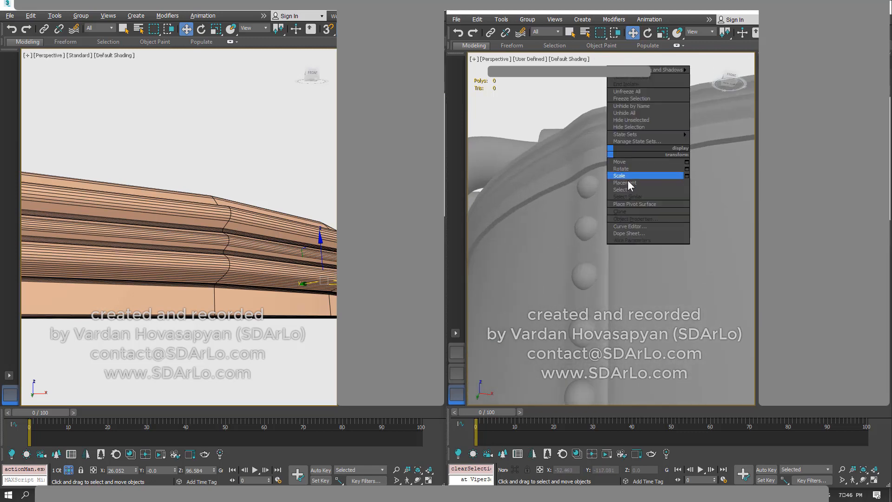
click(620, 189)
click(628, 123)
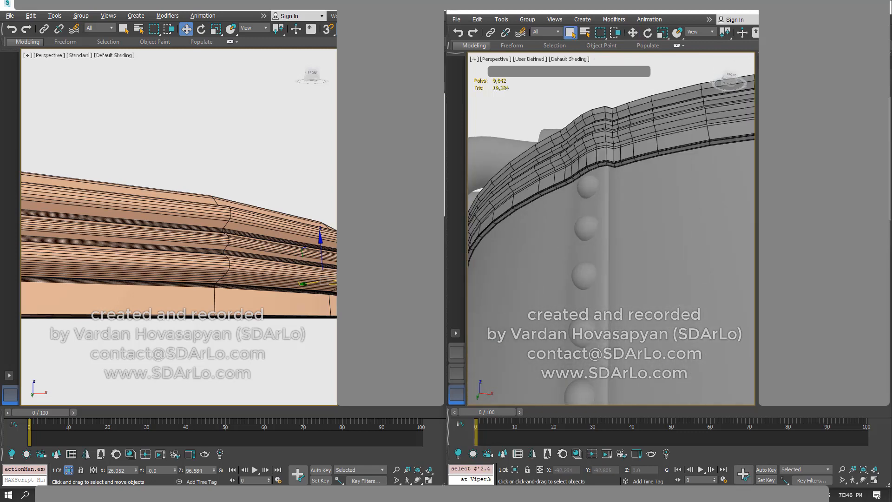
key(ctrl+d)
alt+middle_drag(606, 92, 614, 182)
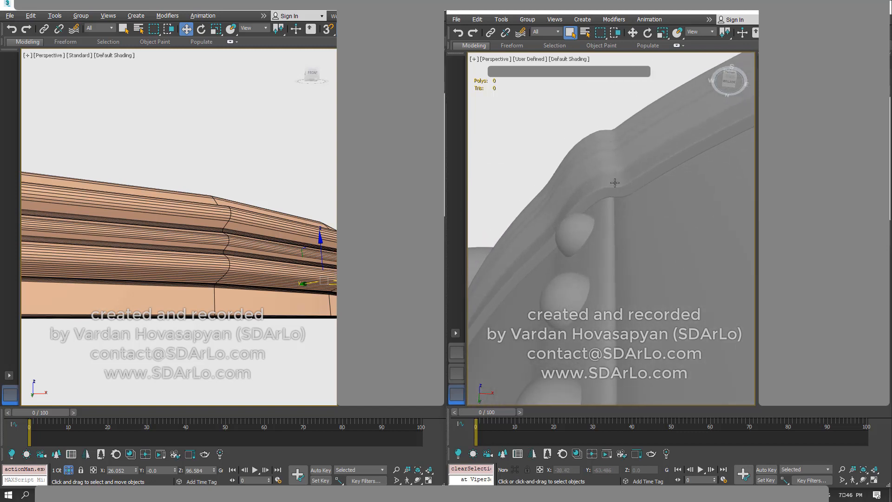
- Compare the smoothed lid rim's wireframe with the body's topology around the riveted seam
click(601, 194)
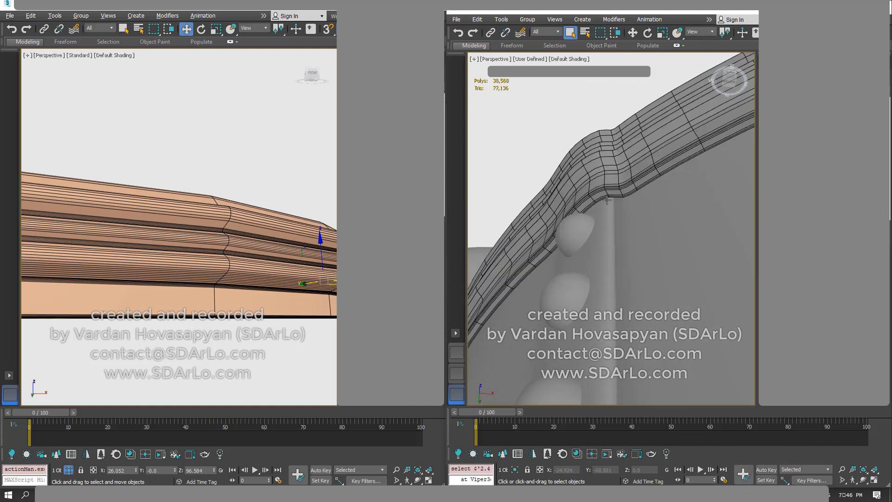
alt+middle_drag(596, 207, 621, 263)
scroll(625, 273, down, 3)
scroll(623, 251, up, 3)
middle_drag(631, 205, 609, 184)
click(637, 176)
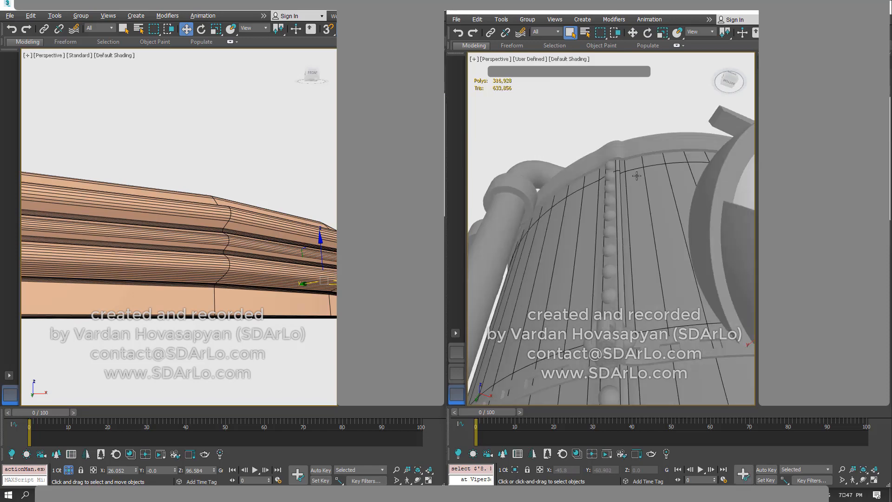
- Isolate the boiler body to examine its interior topology and wall edges, and end the isolation
right_click(636, 176)
click(640, 92)
alt+middle_drag(614, 149, 603, 306)
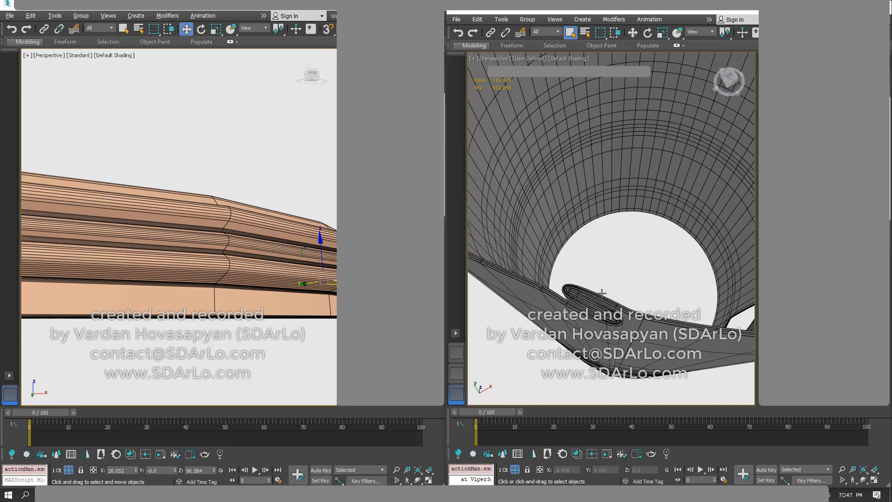
alt+middle_drag(602, 292, 592, 303)
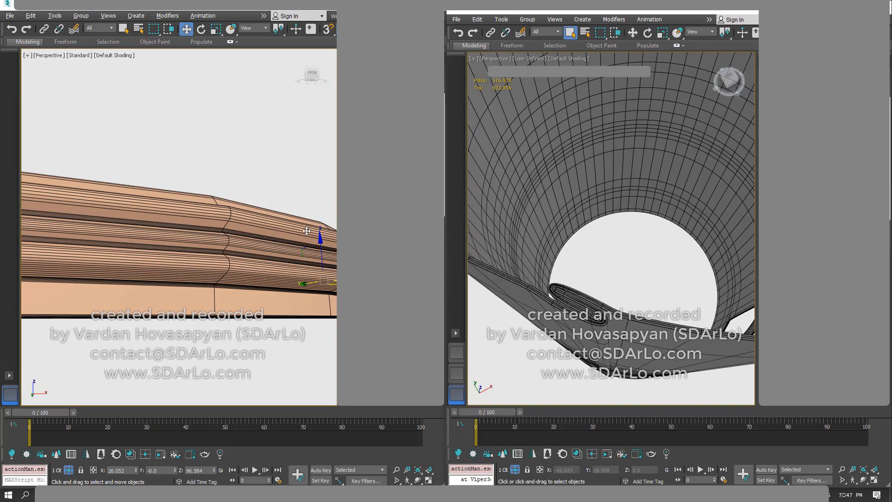
right_click(568, 307)
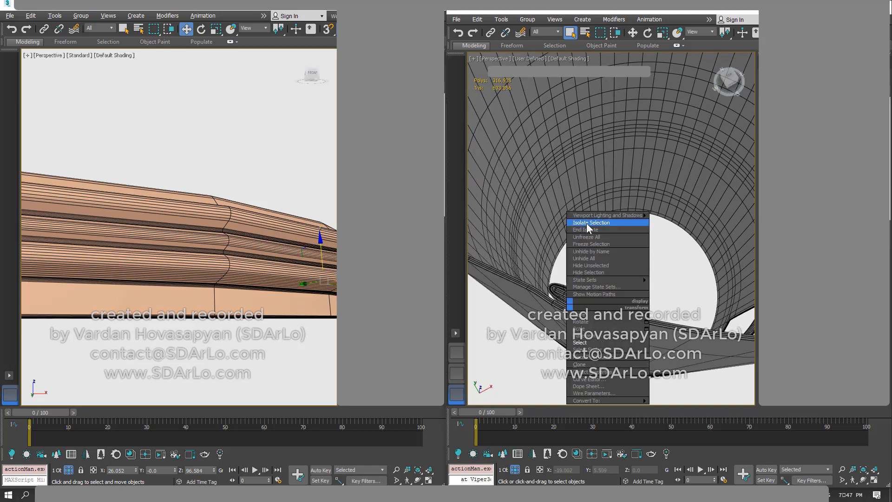
click(588, 232)
alt+middle_drag(583, 305, 589, 346)
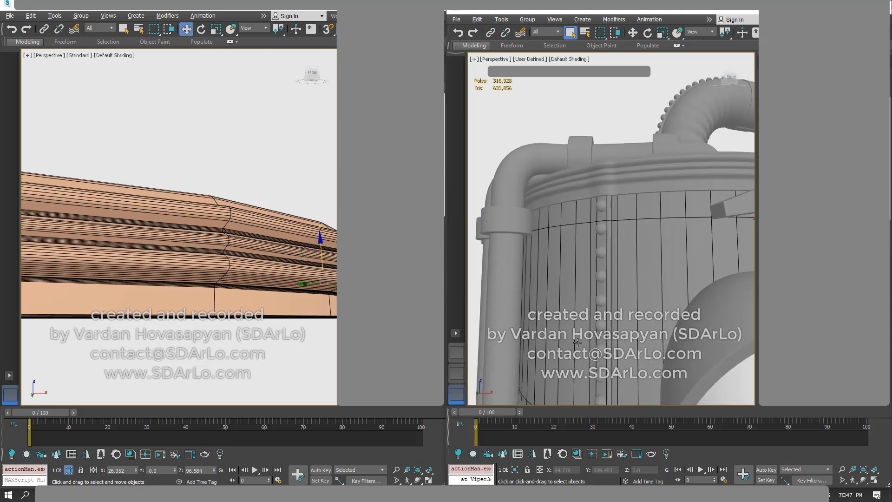
- Try raising the lid along Z off the body and lowering it back to Z 98.147 over the riveted seam
click(611, 175)
alt+middle_drag(611, 175, 583, 219)
right_click(597, 220)
click(615, 224)
alt+middle_drag(750, 161, 742, 208)
drag(745, 210, 740, 192)
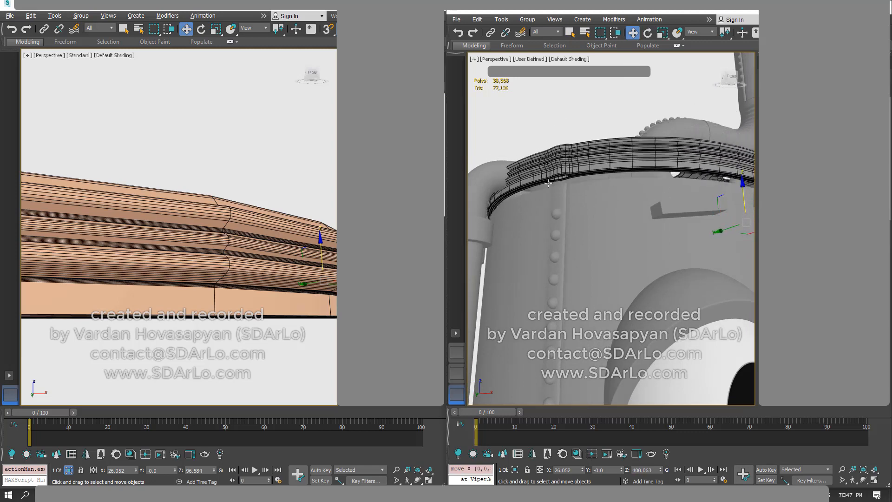
alt+middle_drag(677, 177, 567, 189)
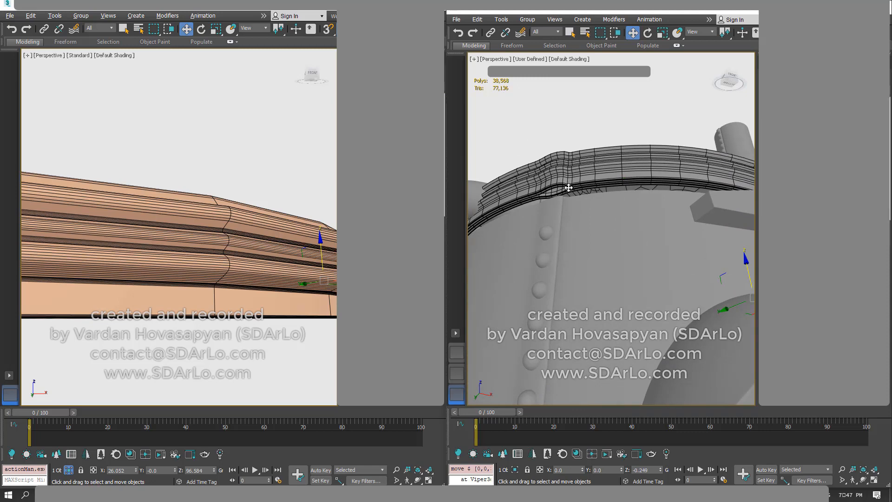
drag(569, 188, 570, 196)
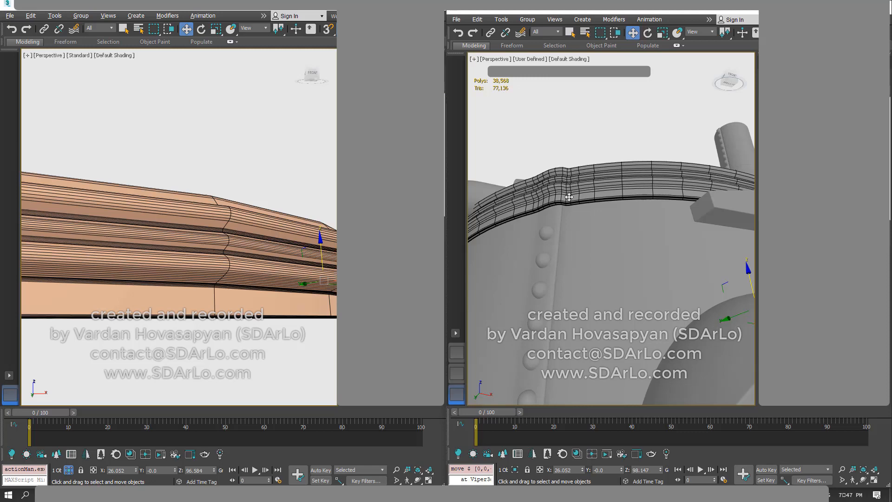
- Try lifting the lid clear of the body to Z 102.99 and lowering it again to show the rim's underside
alt+middle_drag(569, 197, 565, 251)
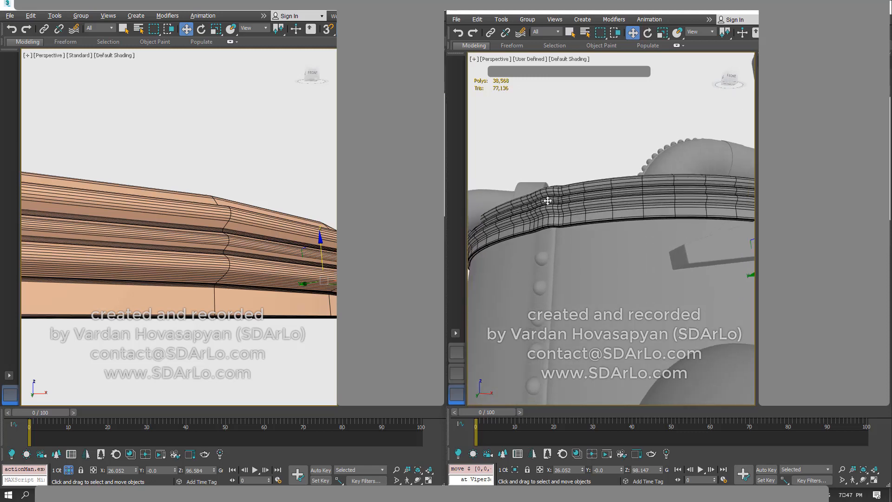
drag(562, 203, 545, 180)
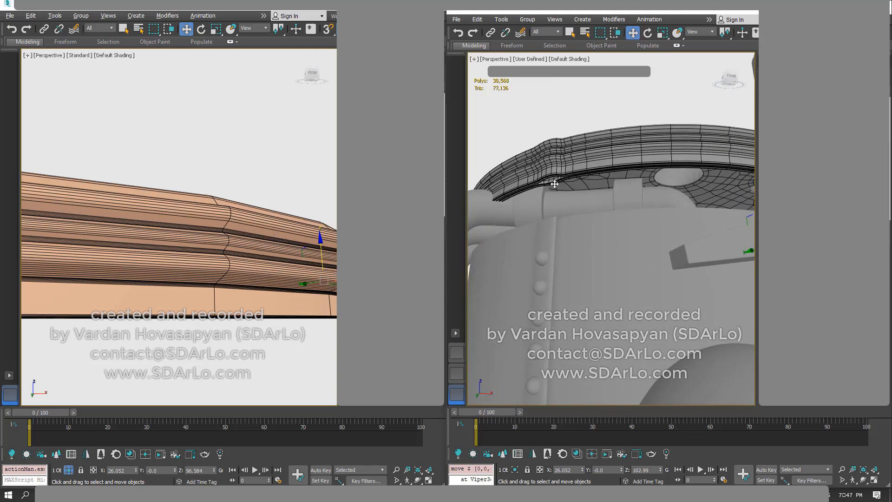
alt+middle_drag(554, 184, 568, 202)
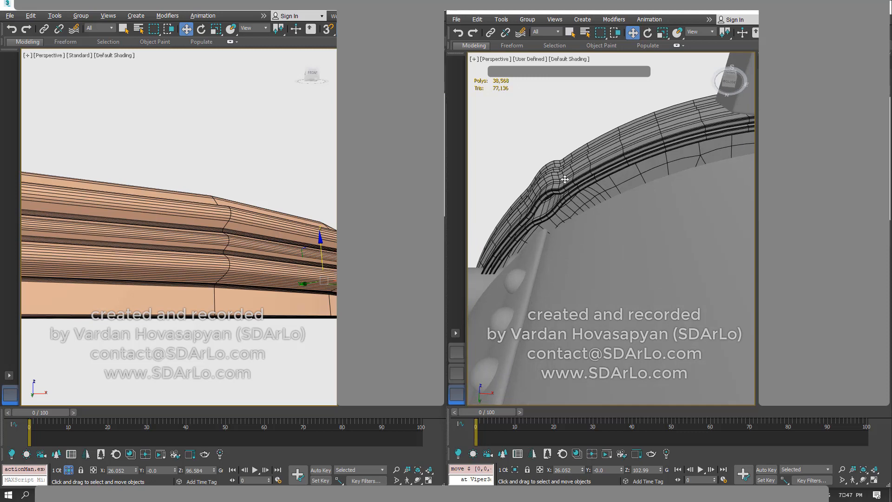
drag(564, 179, 560, 223)
alt+middle_drag(560, 222, 577, 250)
- Undo the lid's vertical moves and clear the selection
key(ctrl+z)
key(ctrl+z)
key(ctrl+z)
key(ctrl+z)
key(ctrl+z)
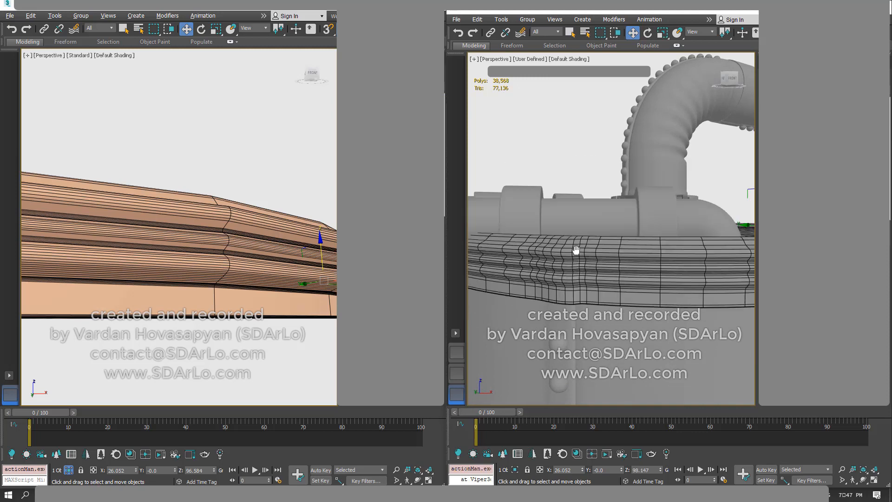
click(546, 124)
- Turn off see-through display for the lid, pipes and hose collar, and deselect them
scroll(581, 247, down, 4)
alt+middle_drag(581, 247, 609, 234)
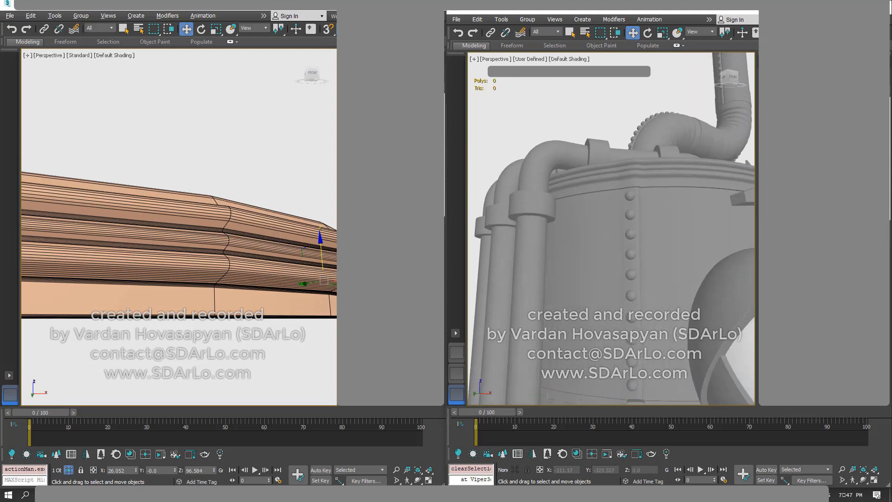
alt+middle_drag(656, 185, 592, 212)
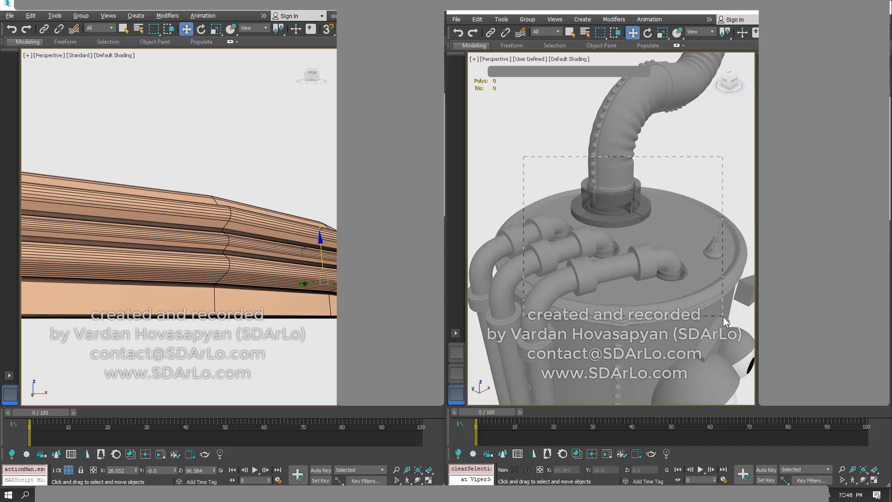
drag(723, 317, 723, 317)
key(alt+x)
key(alt+x)
click(531, 165)
alt+middle_drag(590, 244, 634, 259)
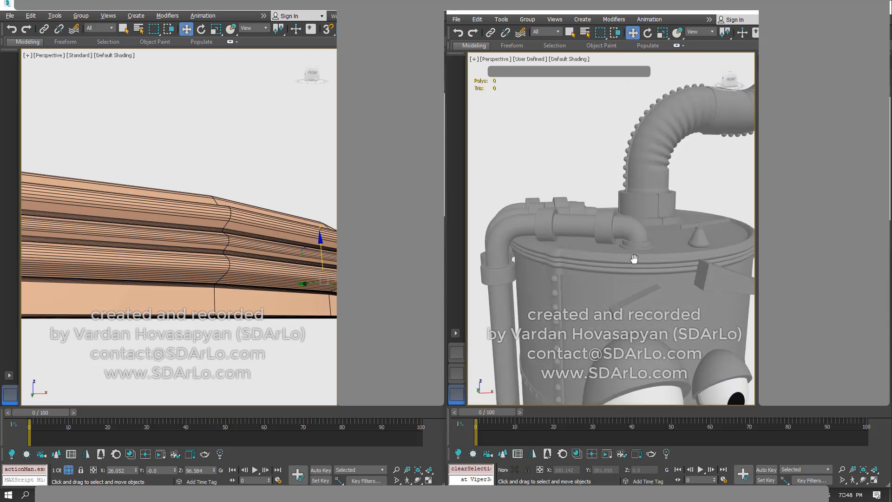
- Examine the shaded lid rim beside the pipe elbows, where its grooves bend over the riveted seam
scroll(635, 259, up, 10)
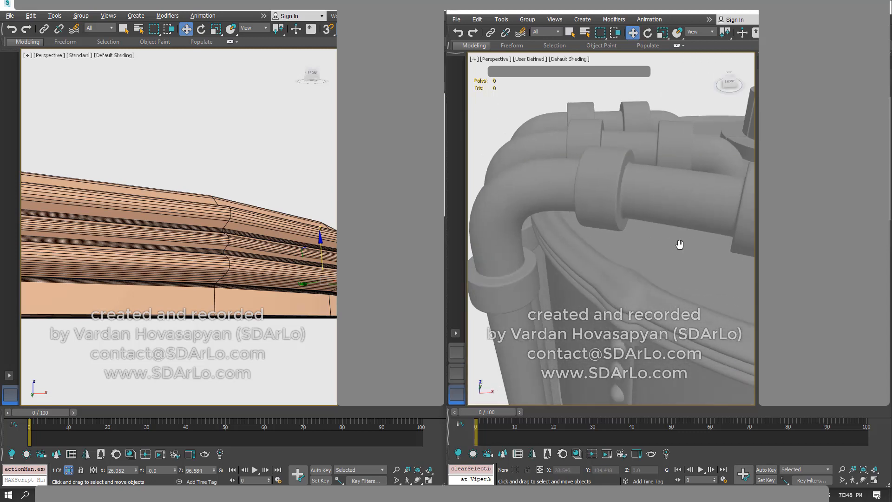
mouse_move(680, 244)
alt+middle_down()
mouse_move(632, 249)
mouse_move(674, 246)
alt+middle_up()
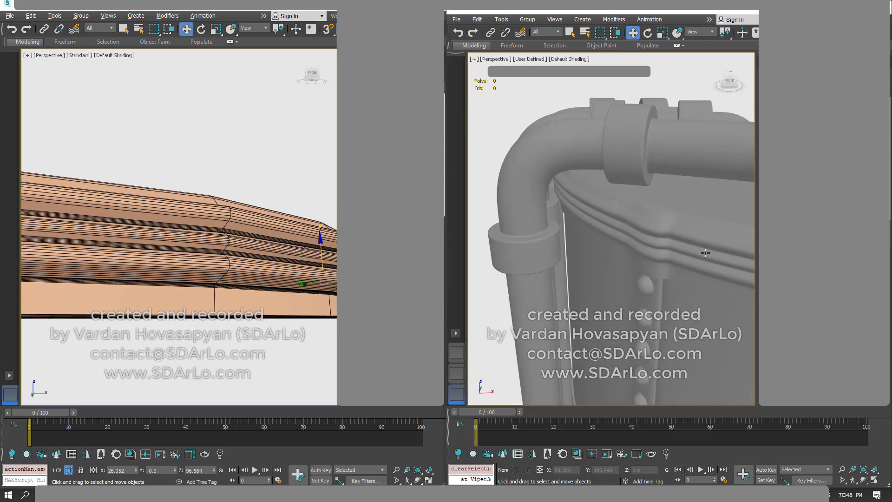
alt+middle_drag(629, 228, 585, 217)
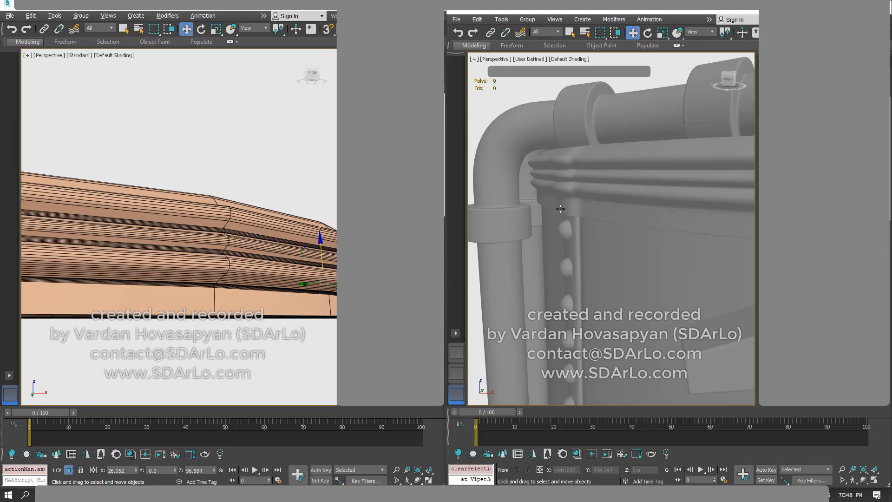
alt+middle_drag(561, 210, 621, 208)
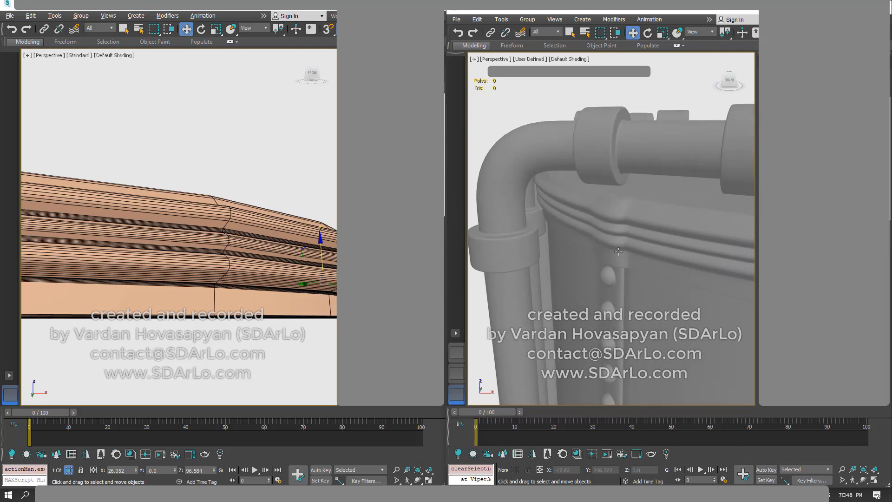
alt+middle_drag(619, 214, 549, 275)
- Examine the lid's smoothed wireframe from above, from the seam bulge across to the pipe openings
click(577, 319)
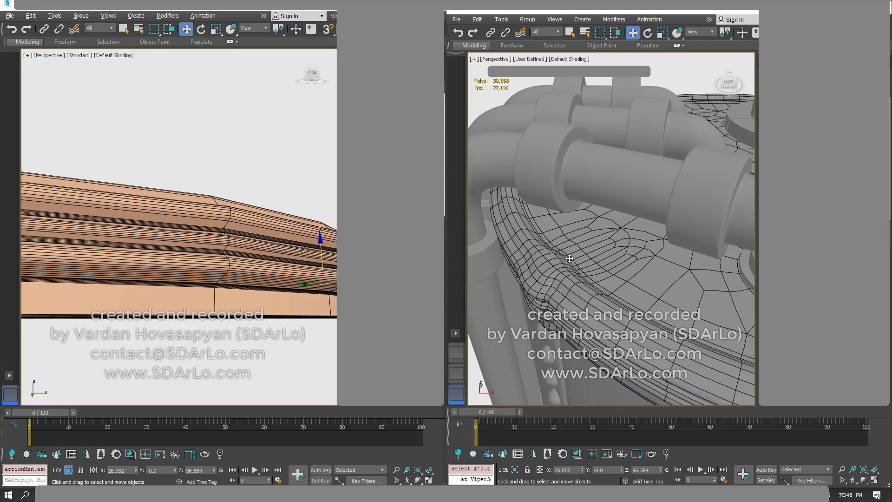
alt+middle_drag(535, 286, 594, 282)
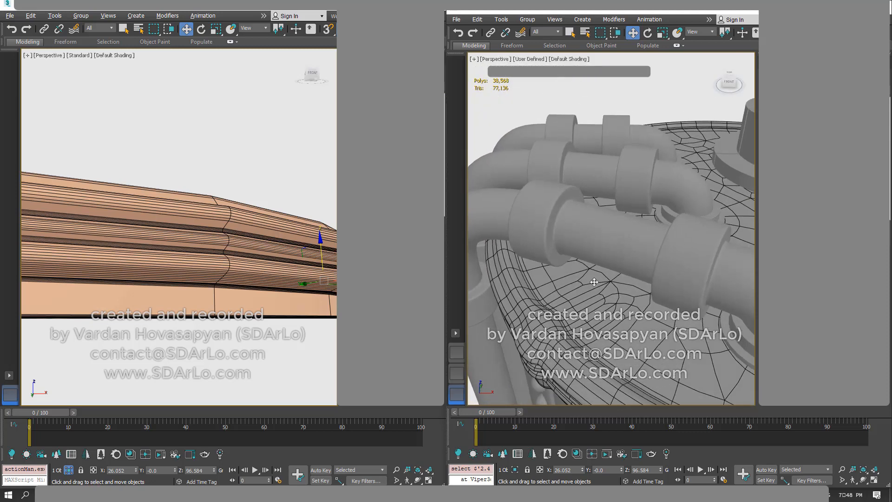
alt+middle_drag(565, 315, 603, 228)
alt+middle_drag(629, 154, 635, 216)
- Isolate the lid and view its shaded underside with the selection cleared
right_click(634, 217)
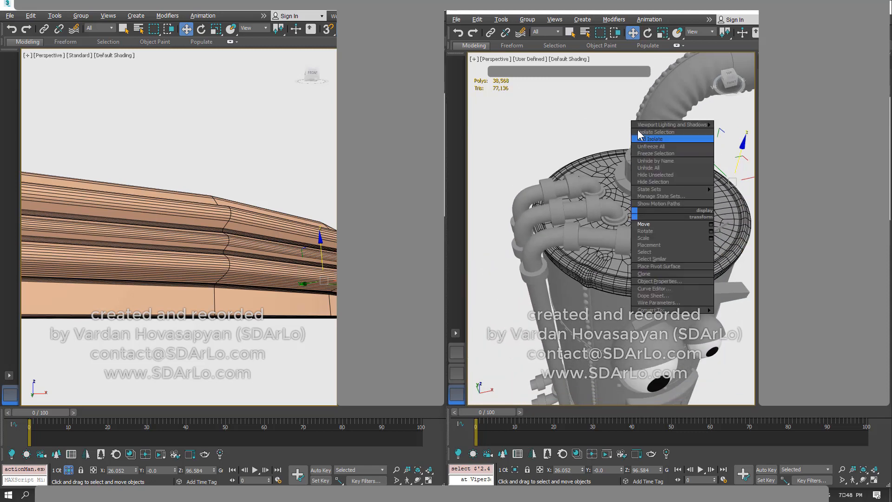
click(638, 134)
click(556, 127)
alt+middle_drag(586, 237, 590, 153)
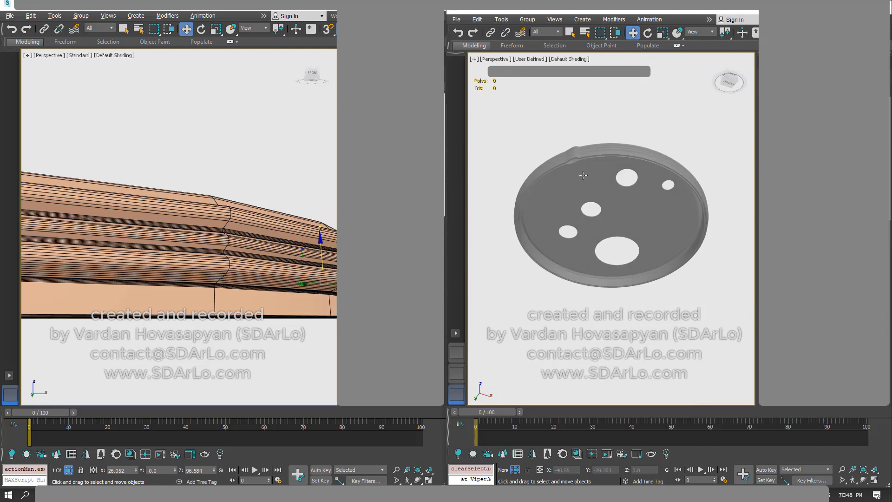
- Examine the isolated lid's underside closely around the rim bulge and openings, and end the isolation
scroll(584, 204, up, 4)
middle_drag(582, 206, 652, 230)
scroll(600, 232, up, 3)
alt+middle_drag(651, 231, 631, 287)
scroll(632, 287, down, 5)
alt+middle_drag(638, 238, 653, 232)
middle_drag(653, 233, 569, 56)
right_click(604, 218)
click(621, 153)
- Isolate the boiler's bottom cap to examine its underside and rim bulge topology, ending the isolation and deselecting it
alt+middle_drag(593, 347, 594, 278)
click(594, 278)
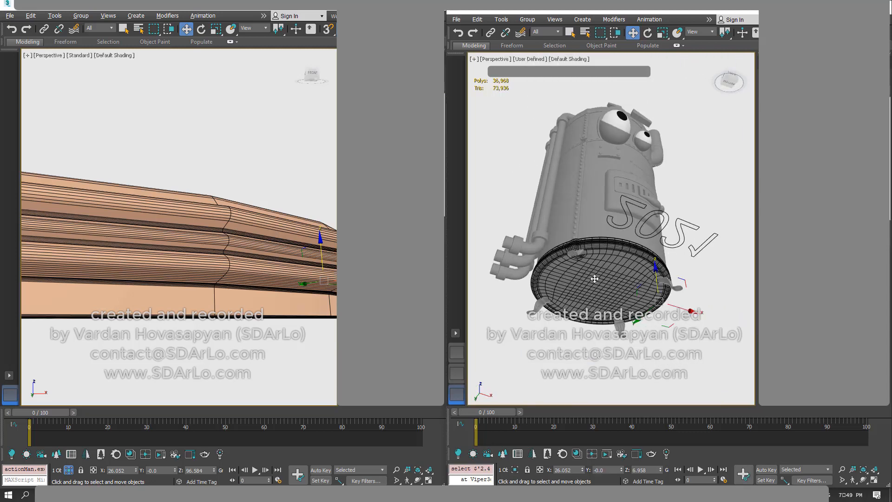
right_click(594, 278)
click(614, 199)
alt+middle_drag(592, 291, 611, 276)
scroll(644, 297, up, 5)
scroll(627, 200, down, 4)
right_click(610, 276)
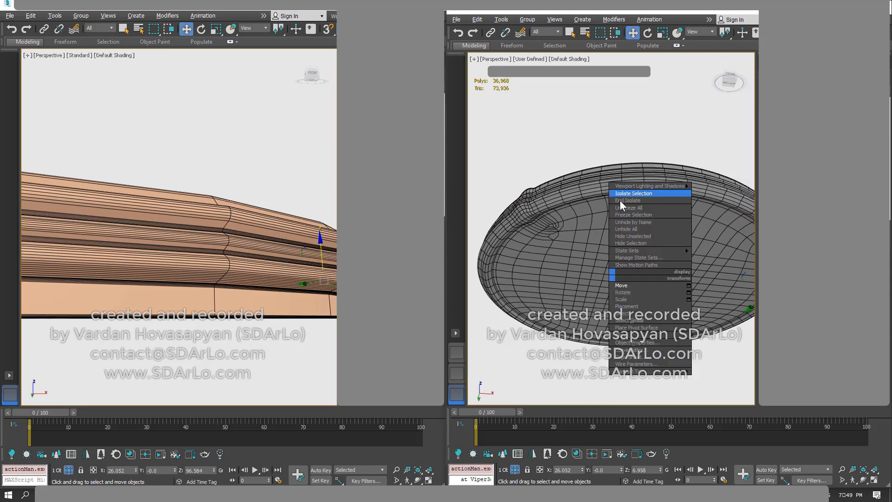
click(621, 200)
click(578, 334)
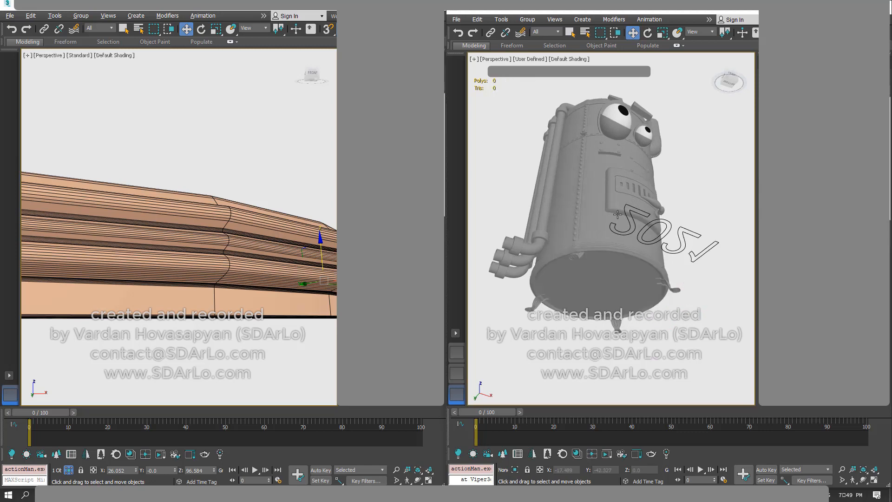
- Select the segmented collar at the base of the chimney pipe in the grey high-poly scene and frame it up close
alt+middle_drag(618, 213, 610, 282)
alt+middle_drag(574, 257, 636, 321)
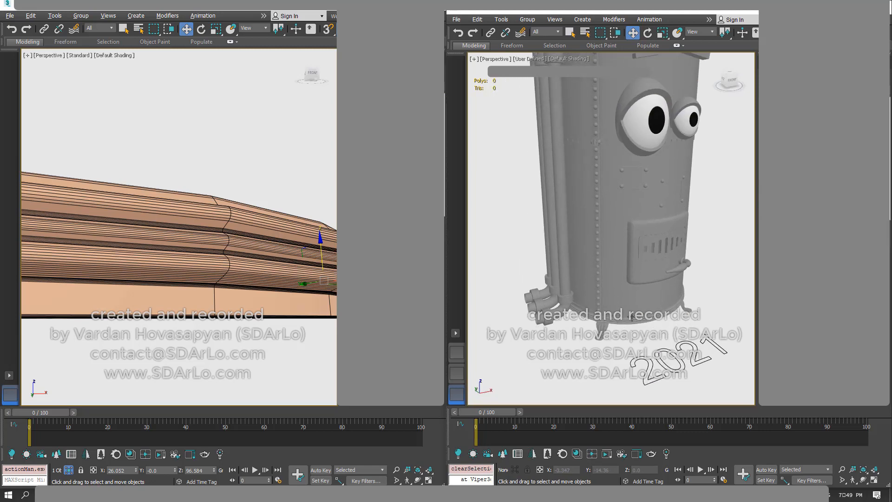
alt+middle_drag(632, 307, 598, 263)
scroll(652, 230, up, 3)
mouse_move(651, 230)
middle_down()
mouse_move(632, 264)
mouse_move(640, 247)
mouse_move(635, 230)
middle_up()
right_click(605, 250)
click(621, 287)
click(597, 279)
key(z)
scroll(641, 238, up, 2)
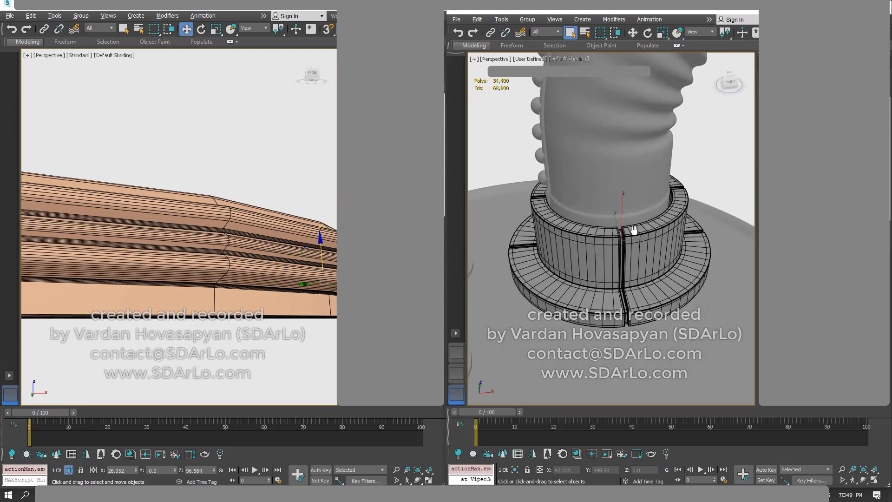
- End the lid's isolation in the low-poly scene and isolate the chimney pipe's base collar instead
right_click(191, 210)
click(223, 131)
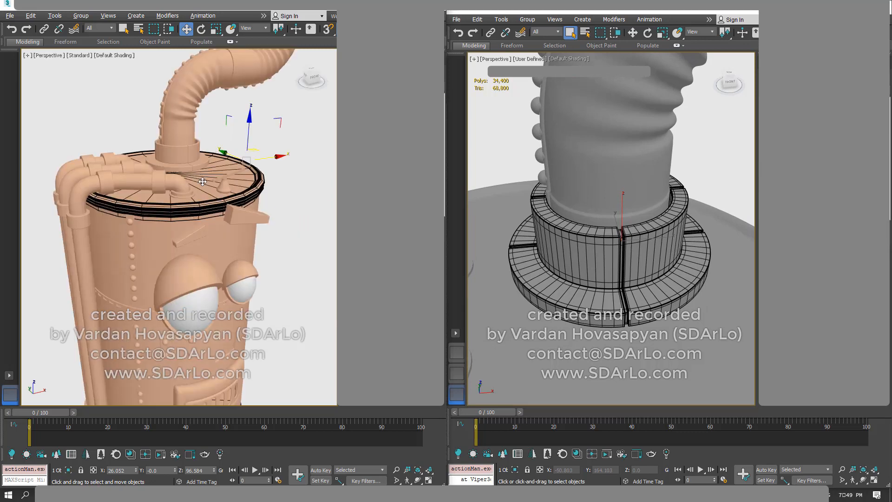
alt+middle_drag(203, 181, 197, 196)
click(188, 177)
right_click(189, 174)
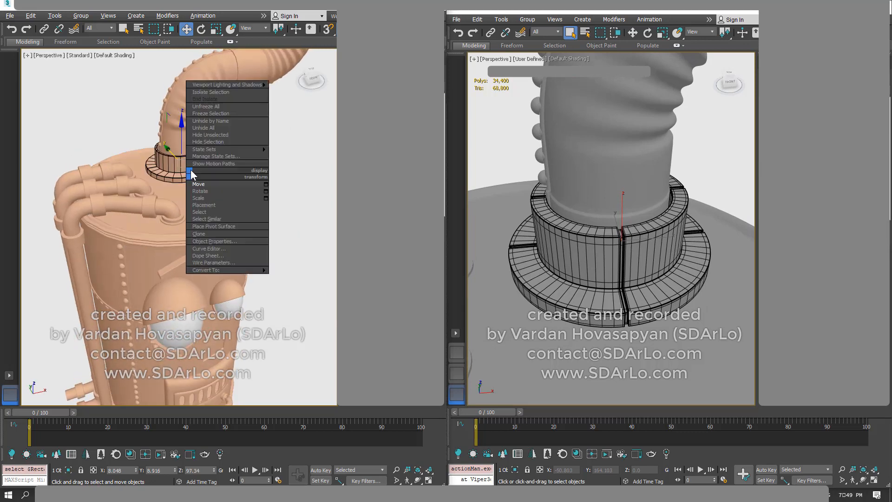
click(212, 94)
- Inspect the isolated low-poly collar without a selection, and bring the rest of the boiler model back into view
scroll(191, 180, up, 3)
alt+middle_drag(212, 199, 197, 217)
click(286, 159)
scroll(243, 199, up, 1)
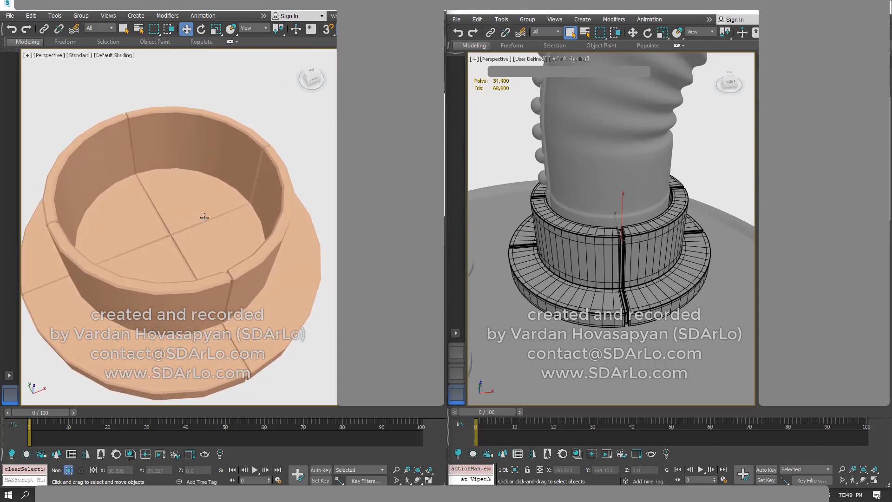
alt+middle_drag(182, 186, 191, 248)
right_click(185, 191)
click(211, 121)
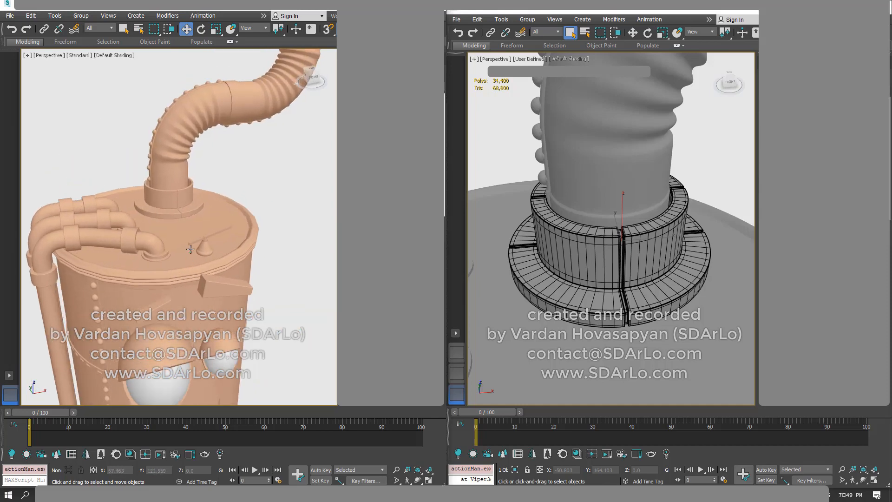
- Select the low-poly collar around the chimney pipe, check how it meets the pipe, and isolate it
scroll(202, 160, up, 5)
middle_drag(186, 177, 196, 269)
click(197, 279)
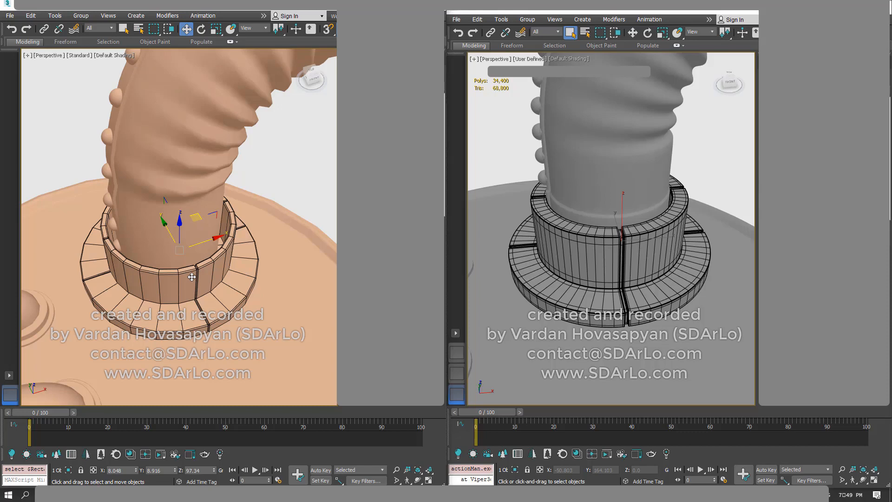
alt+middle_drag(192, 275, 195, 260)
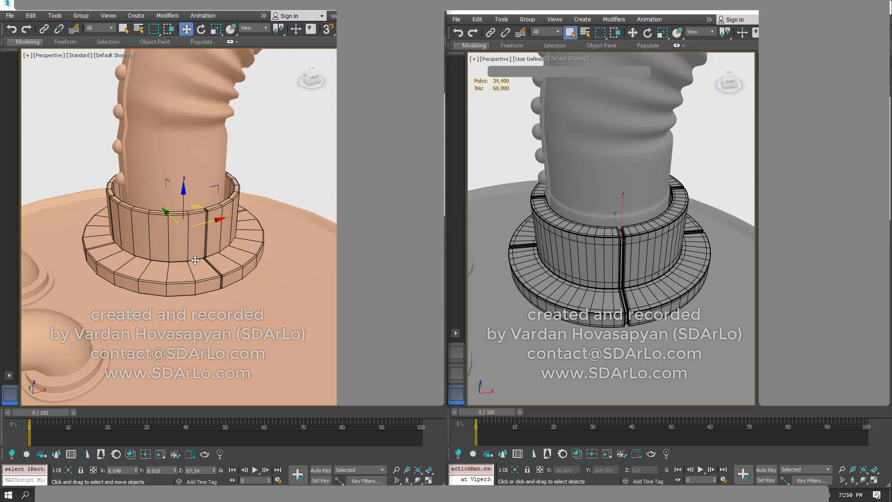
right_click(195, 260)
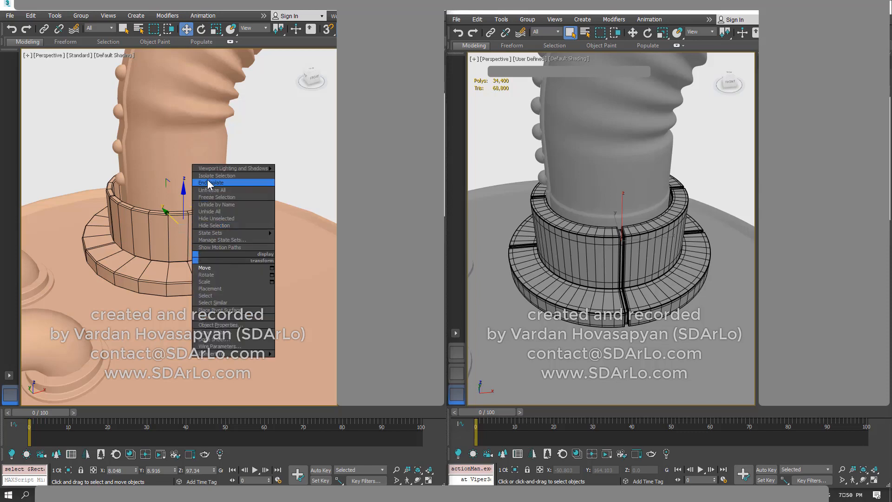
alt+middle_drag(127, 189, 132, 208)
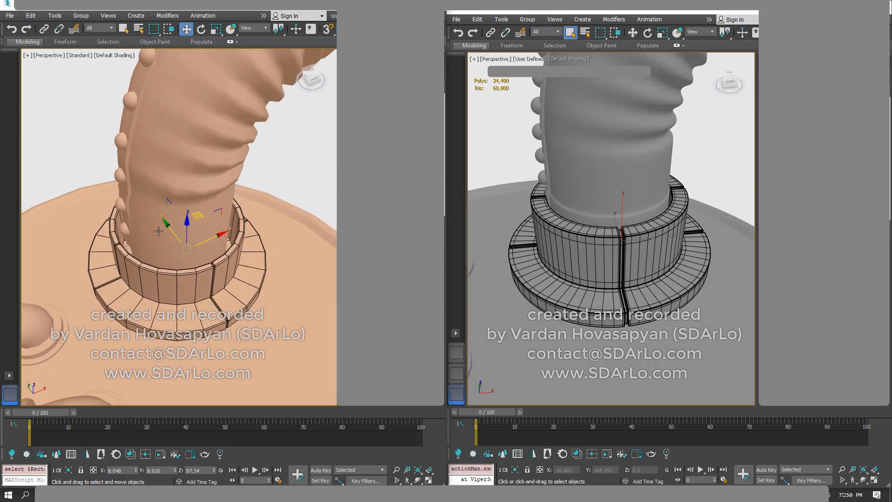
right_click(195, 282)
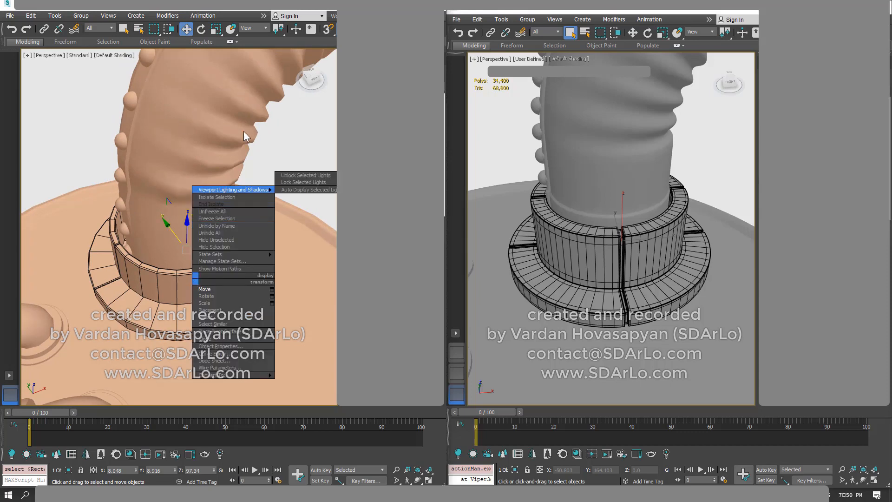
click(205, 149)
mouse_move(205, 150)
alt+middle_down()
mouse_move(203, 138)
mouse_move(200, 151)
alt+middle_up()
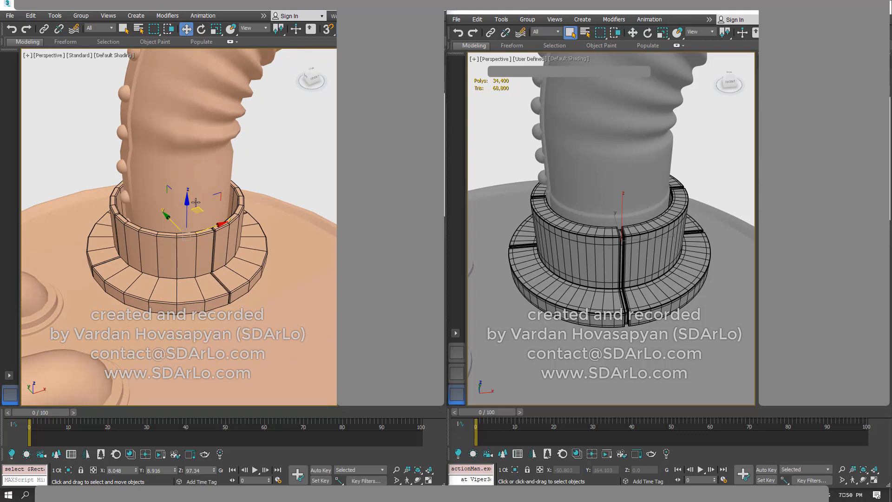
right_click(186, 235)
click(218, 154)
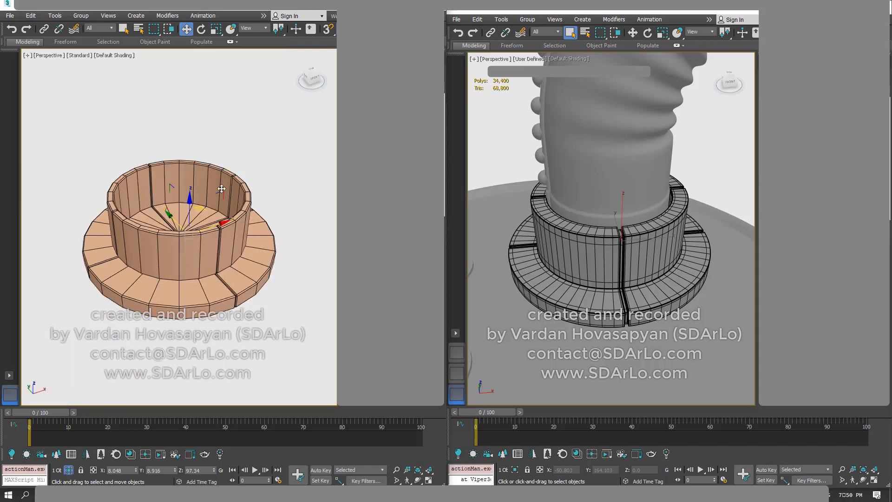
- Examine the low-poly collar's inner cap, underside, rim and radial seams from several angles
scroll(211, 236, up, 2)
alt+middle_drag(216, 231, 229, 251)
right_click(580, 250)
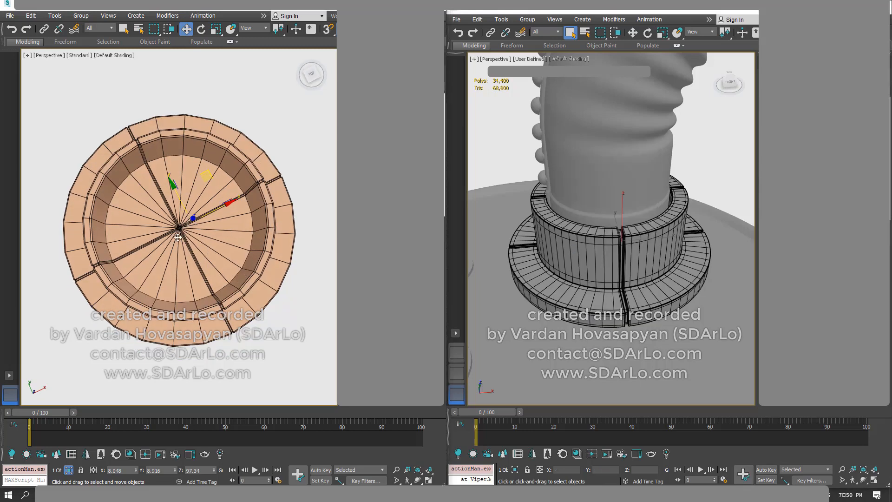
alt+middle_drag(169, 254, 179, 225)
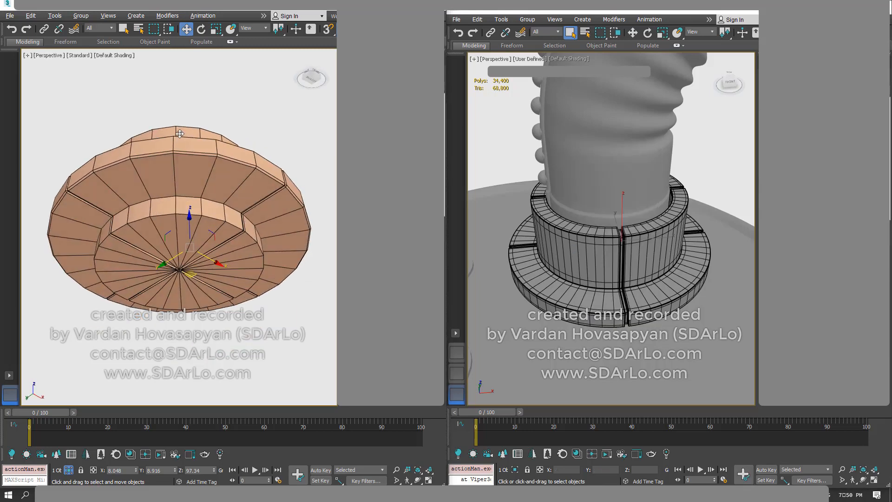
alt+middle_drag(212, 255, 225, 324)
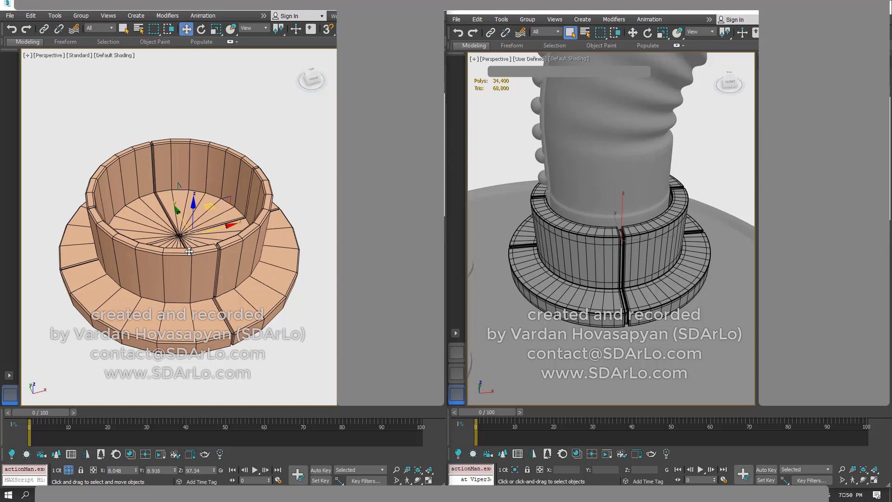
alt+middle_drag(183, 250, 178, 226)
scroll(179, 227, up, 10)
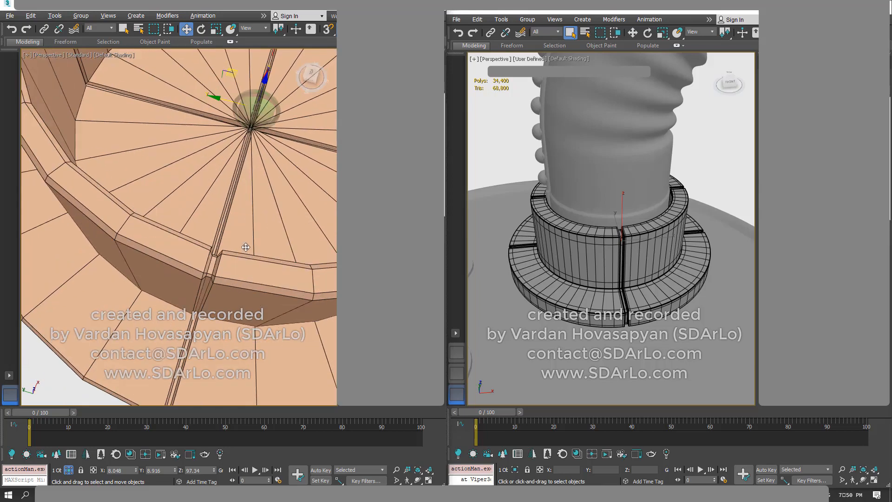
alt+middle_drag(220, 258, 201, 270)
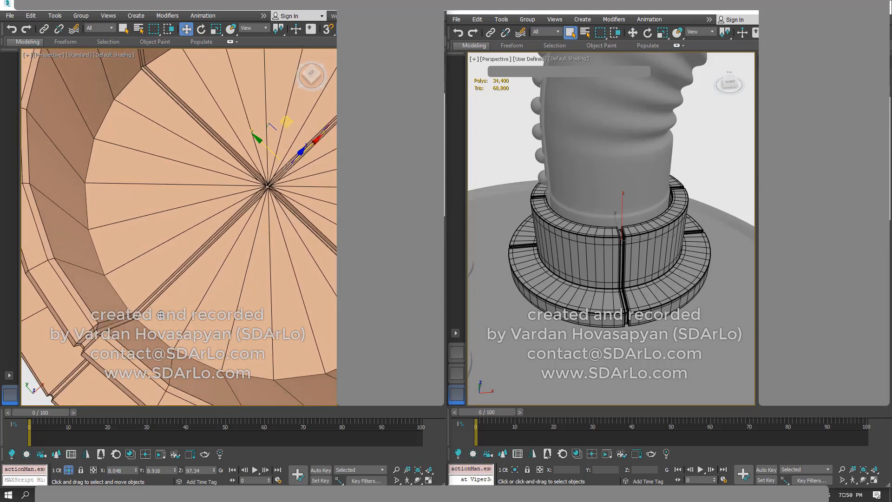
alt+middle_drag(159, 314, 165, 259)
scroll(166, 259, down, 2)
alt+middle_drag(248, 207, 262, 135)
middle_drag(261, 135, 273, 222)
- Isolate the chimney collar in the high-poly scene and deselect it to show plain shading
right_click(549, 243)
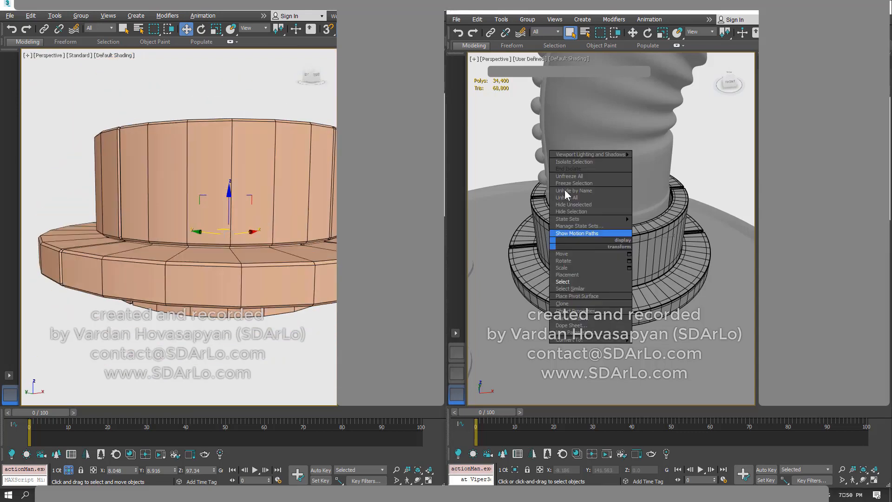
click(567, 162)
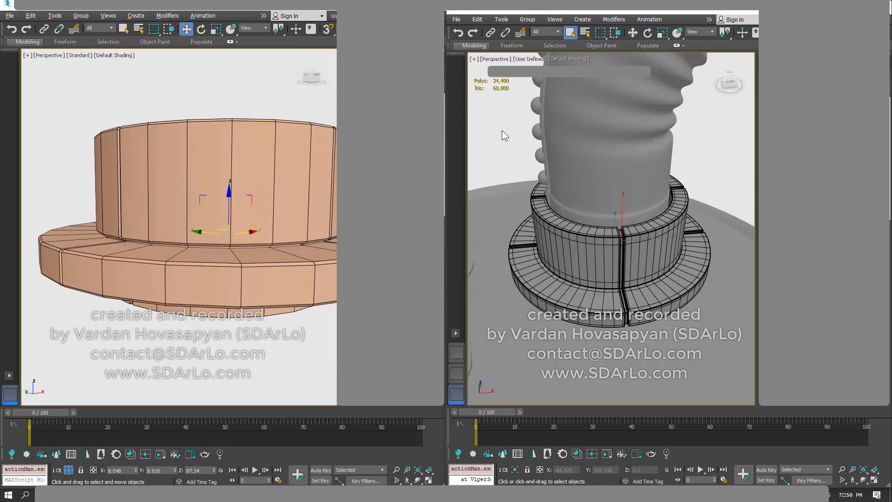
click(560, 206)
click(561, 222)
right_click(561, 221)
click(569, 142)
alt+middle_drag(569, 142, 607, 236)
click(525, 201)
scroll(561, 202, up, 3)
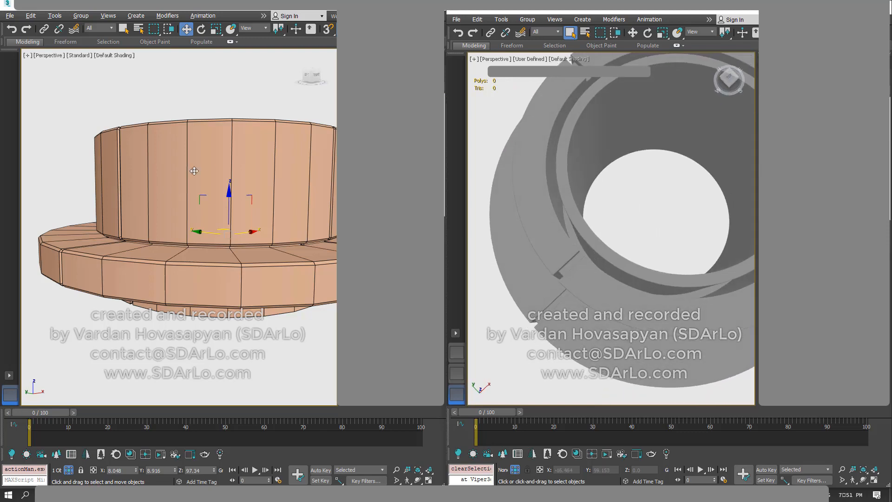
- Compare the isolated low-poly and high-poly collars from matching angles, looking at the rim, flange and segment gaps
alt+middle_drag(194, 171, 208, 198)
alt+middle_drag(579, 276, 595, 259)
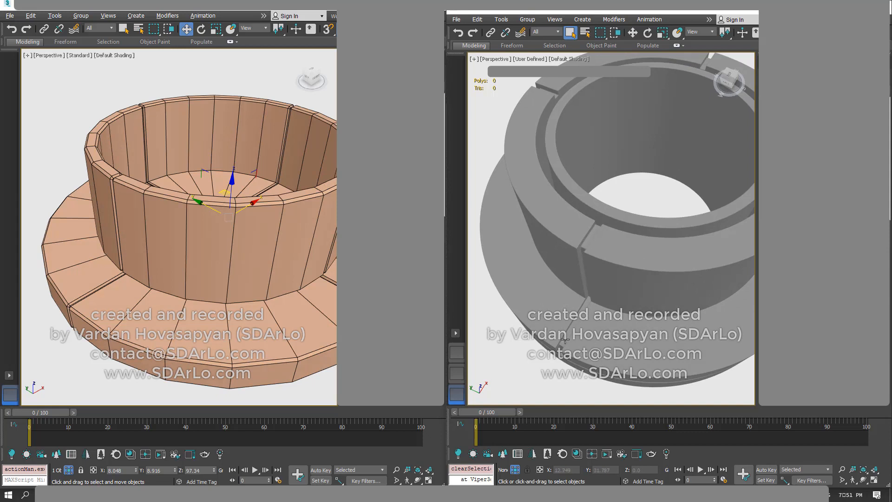
alt+middle_drag(604, 306, 631, 260)
scroll(631, 260, down, 3)
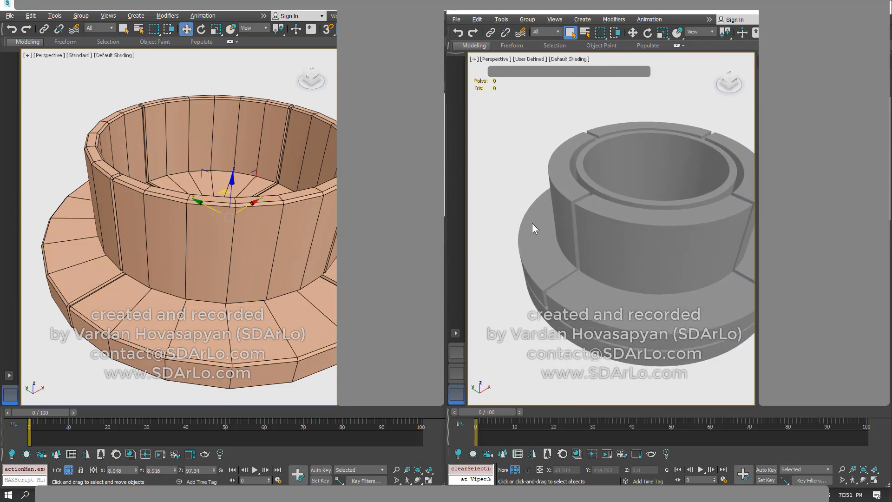
alt+middle_drag(535, 228, 584, 267)
alt+middle_drag(195, 251, 192, 272)
scroll(188, 256, down, 4)
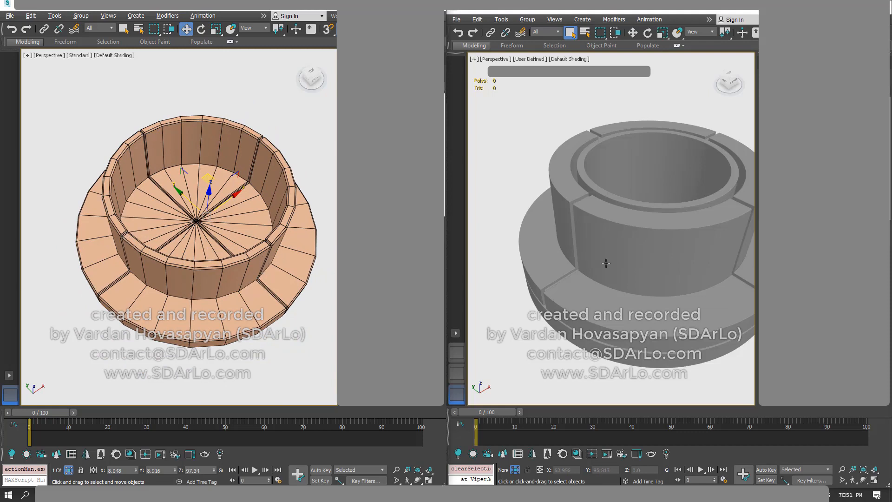
middle_drag(606, 263, 623, 246)
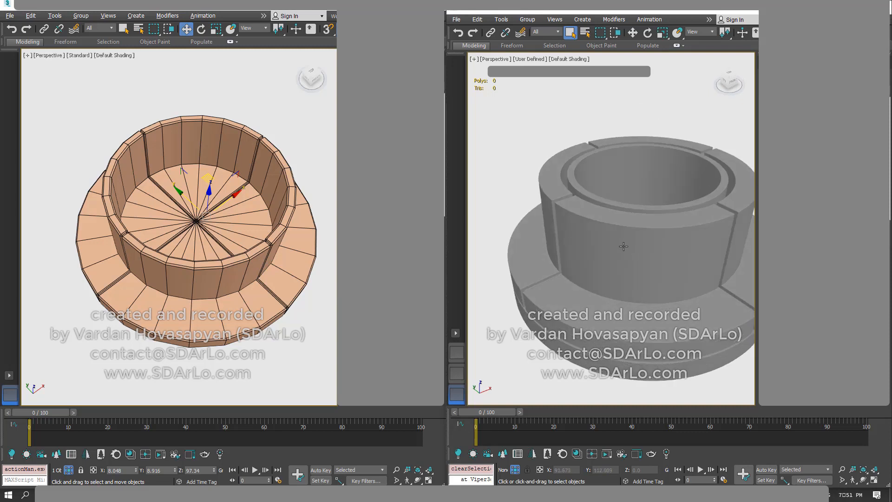
alt+middle_drag(624, 246, 674, 251)
- Select the high-poly collar and examine its wireframe around the vertical gaps between the segments
click(616, 275)
scroll(621, 283, up, 3)
middle_drag(651, 251, 616, 188)
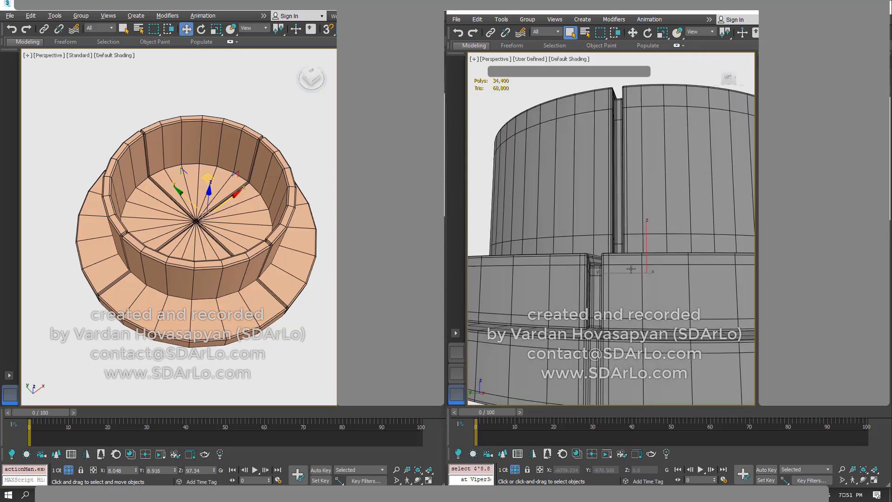
alt+middle_drag(667, 139, 680, 195)
scroll(668, 130, up, 3)
scroll(671, 158, down, 3)
alt+middle_drag(611, 302, 575, 298)
scroll(598, 315, down, 4)
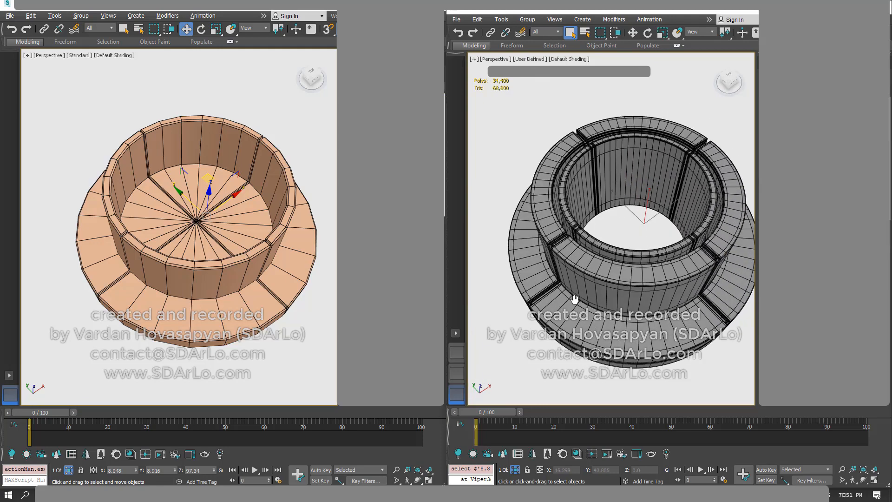
- Examine the groove between the high-poly collar's inner and outer rings, first unselected and then with its wireframe shown
alt+middle_drag(650, 241, 659, 298)
scroll(659, 264, up, 3)
scroll(688, 264, up, 3)
click(687, 213)
alt+middle_drag(622, 234, 582, 275)
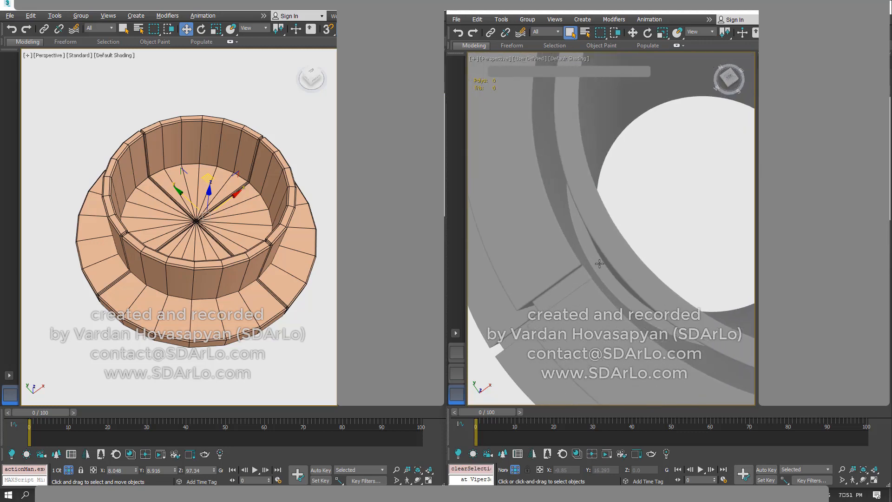
click(581, 266)
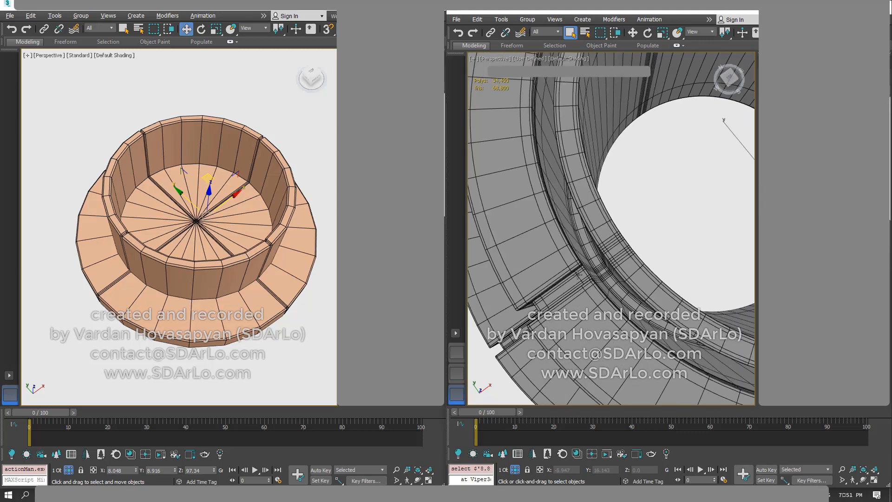
alt+middle_drag(578, 275, 589, 253)
scroll(630, 254, down, 3)
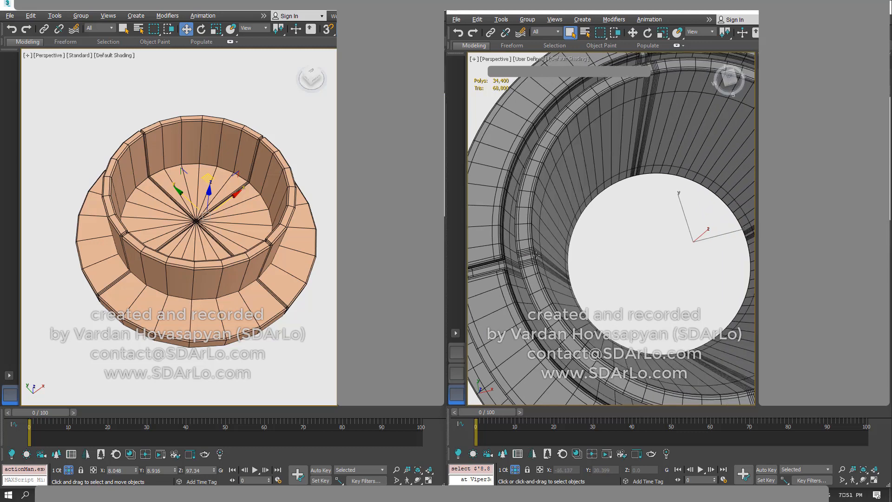
- Inspect the supporting edge loops where the high-poly collar's segment gaps meet the inner ring
scroll(640, 167, down, 2)
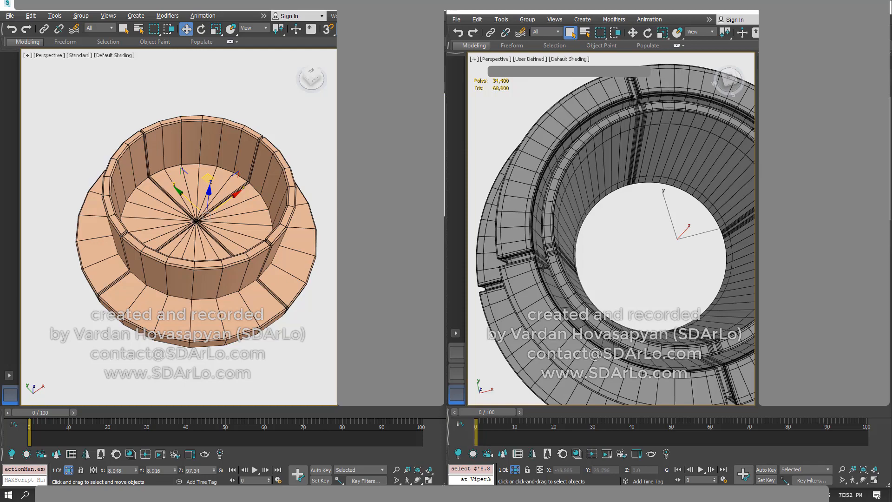
alt+middle_drag(543, 267, 586, 210)
alt+middle_drag(491, 221, 605, 253)
scroll(559, 286, up, 2)
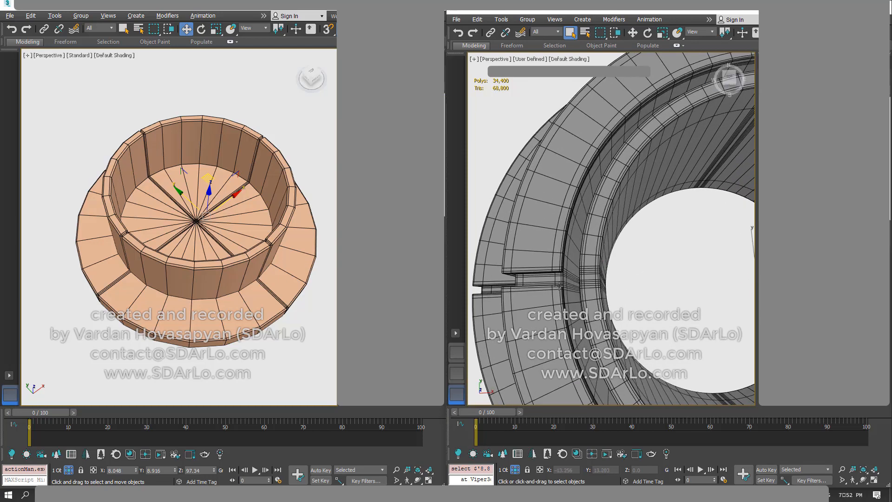
alt+middle_drag(559, 286, 617, 249)
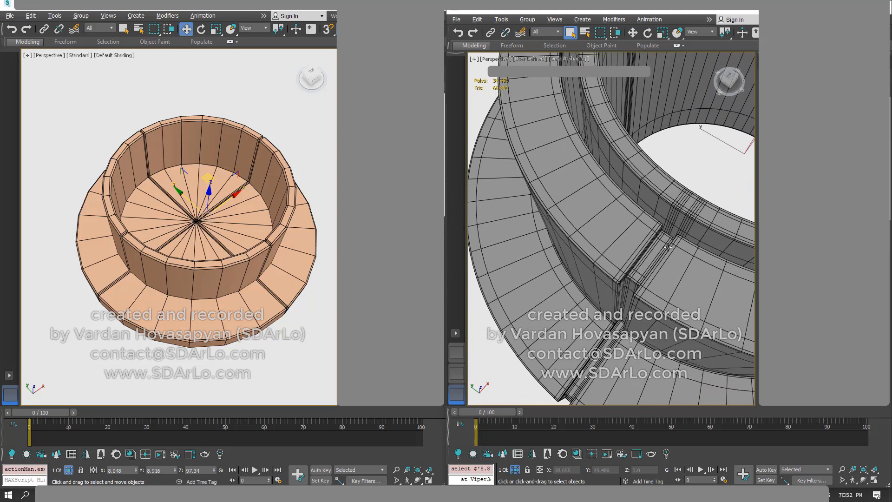
alt+middle_drag(665, 231, 630, 312)
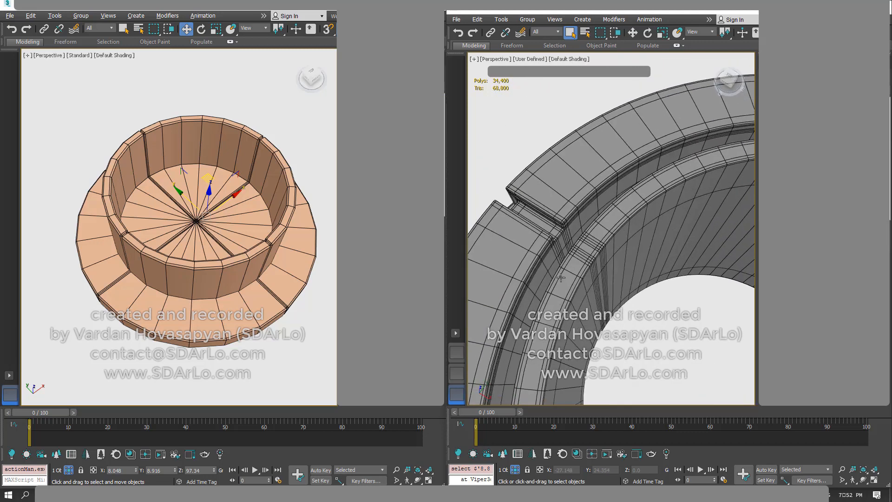
alt+middle_drag(562, 249, 559, 174)
scroll(580, 227, up, 4)
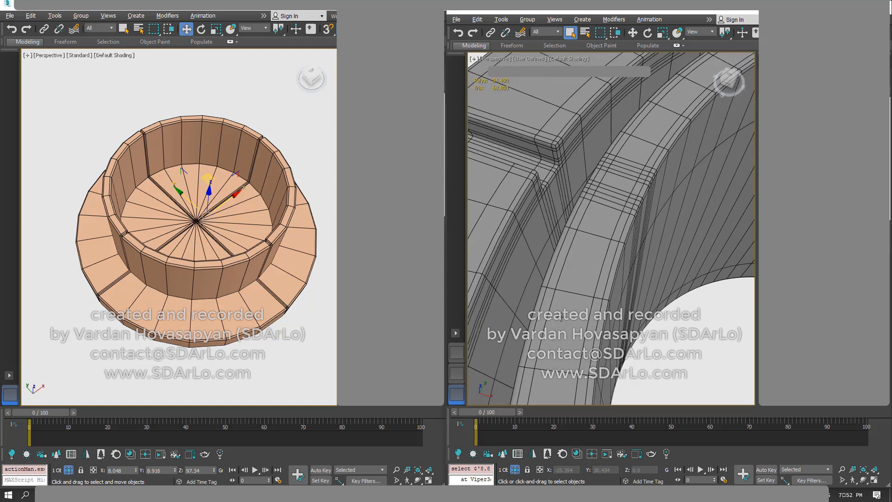
- Compare the high-poly collar's control cage with its smoothed mesh around a segment gap
alt+middle_drag(561, 317, 572, 321)
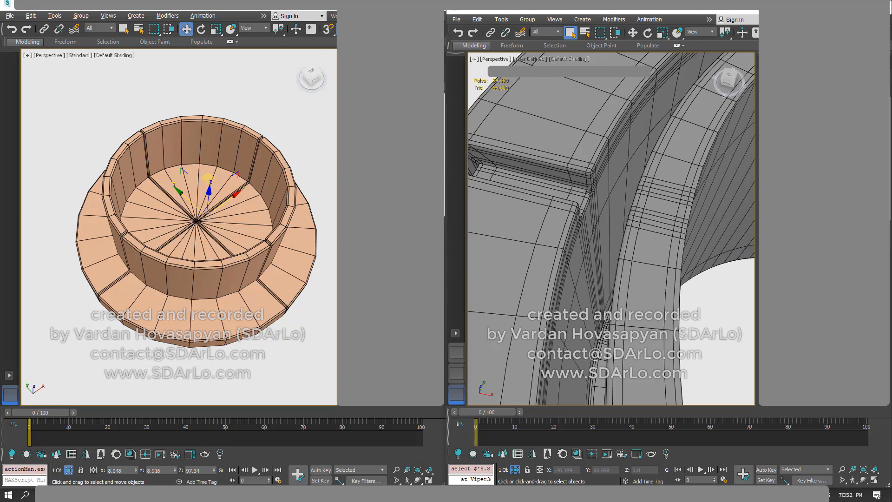
scroll(589, 191, up, 4)
scroll(594, 225, down, 4)
middle_drag(593, 225, 611, 243)
key(1)
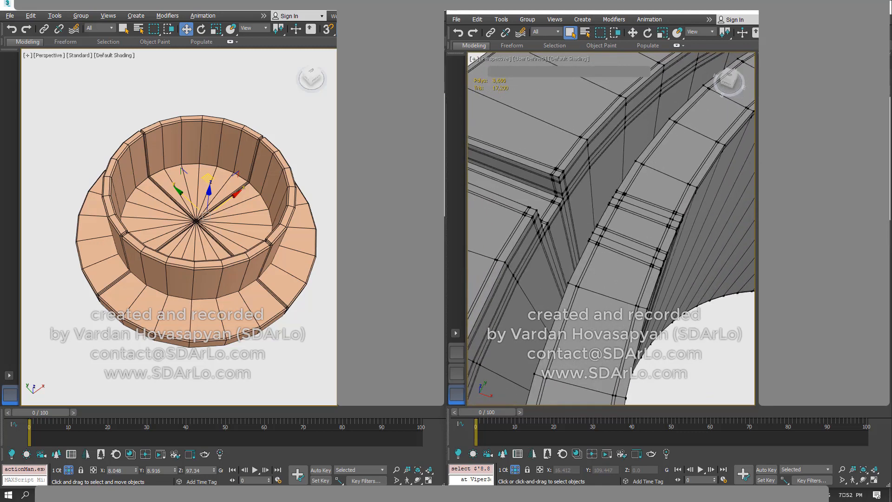
alt+middle_drag(542, 223, 589, 219)
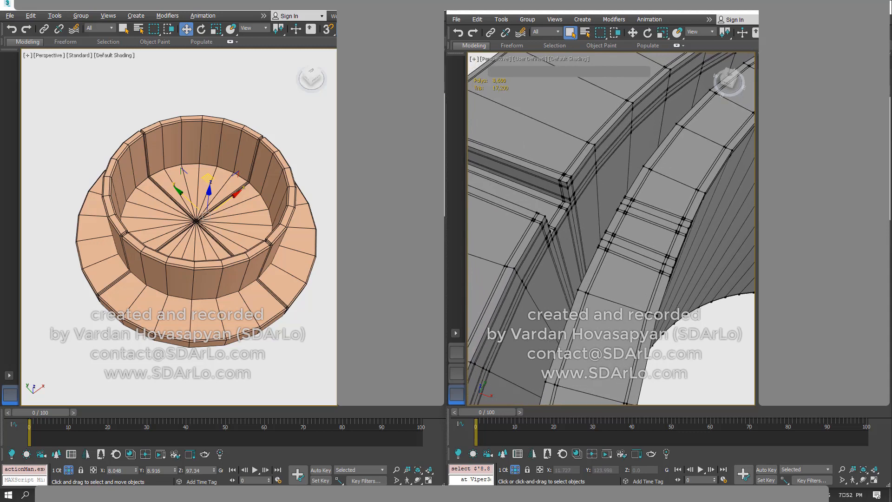
key(2)
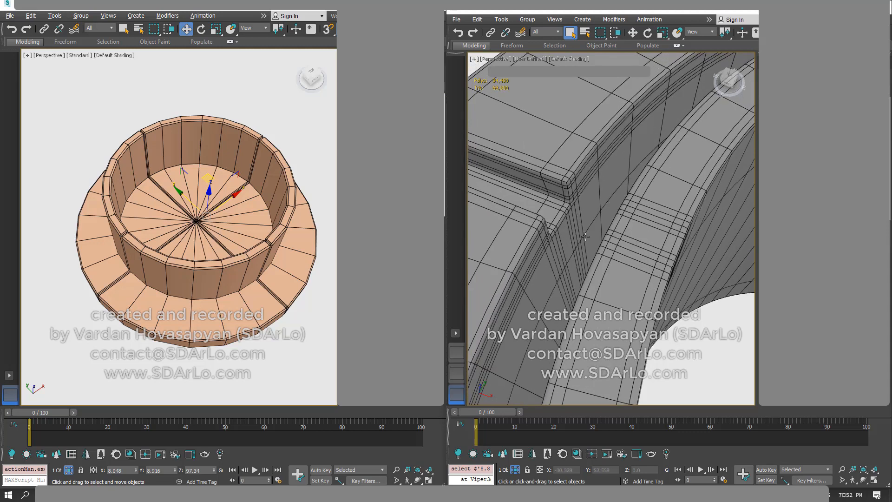
alt+middle_drag(569, 188, 591, 153)
scroll(630, 147, down, 2)
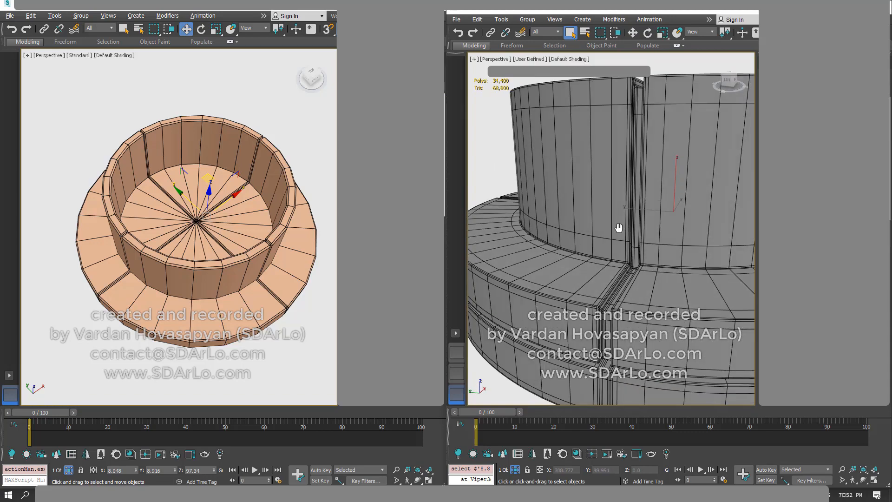
- Examine the overall shape of the high-poly collar, first with its wireframe shown and then unselected
alt+middle_drag(620, 228, 553, 286)
scroll(594, 279, down, 3)
alt+middle_drag(658, 266, 637, 278)
middle_drag(638, 278, 627, 281)
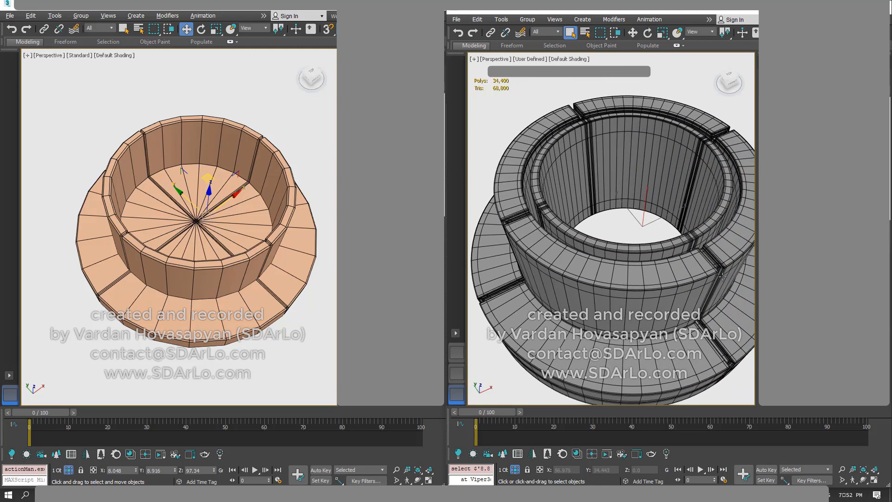
click(643, 90)
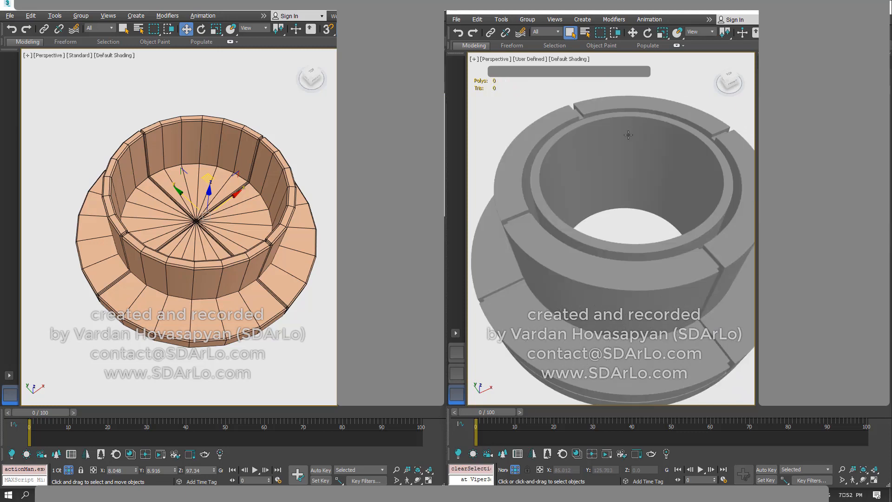
click(629, 135)
click(663, 85)
- Select the high-poly collar and examine its unsmoothed cage from above and from the front
alt+middle_drag(661, 88, 650, 114)
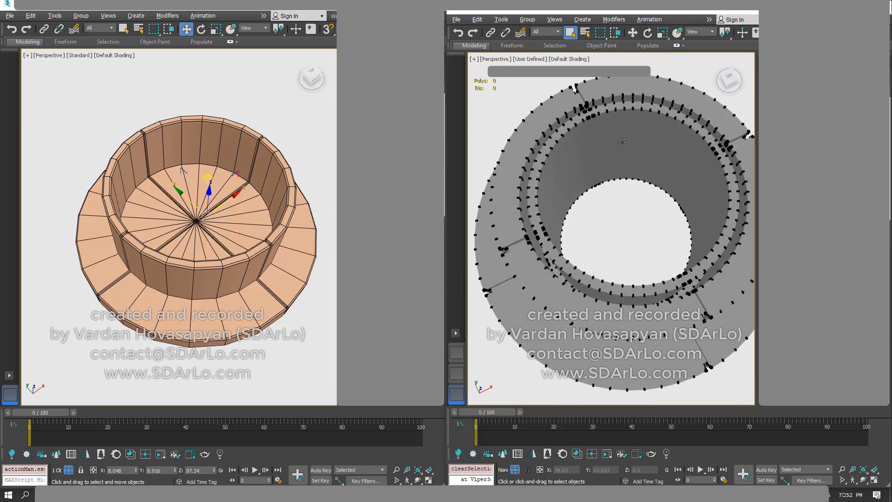
click(623, 141)
right_click(623, 142)
click(646, 206)
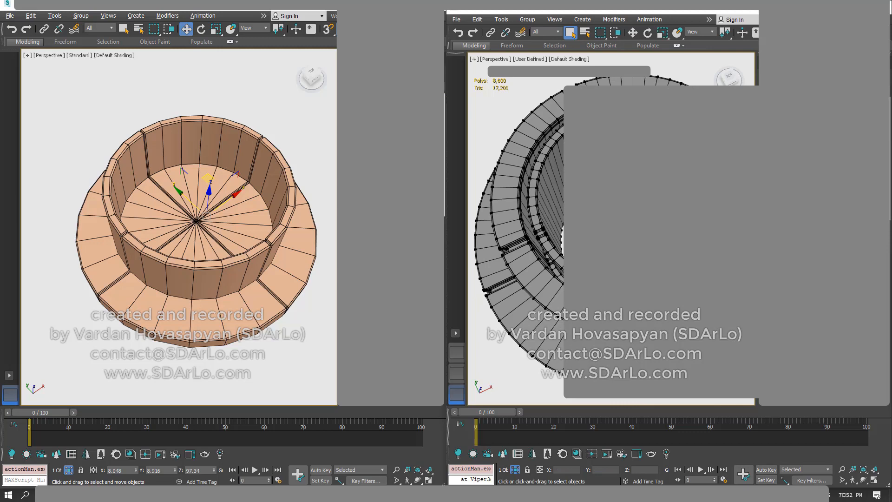
click(599, 245)
alt+middle_drag(599, 246, 607, 214)
click(592, 236)
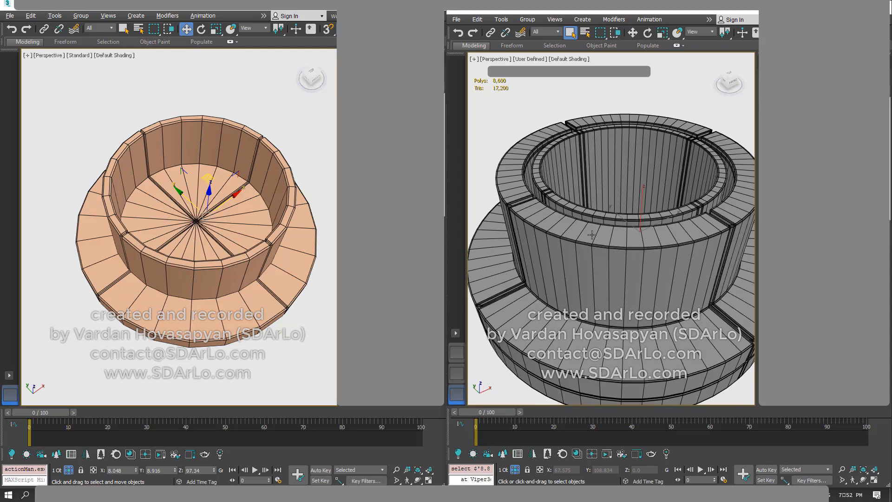
- Leave isolation to view the high-poly collar around the pipe on the boiler, and isolate the collar again
right_click(592, 236)
click(604, 162)
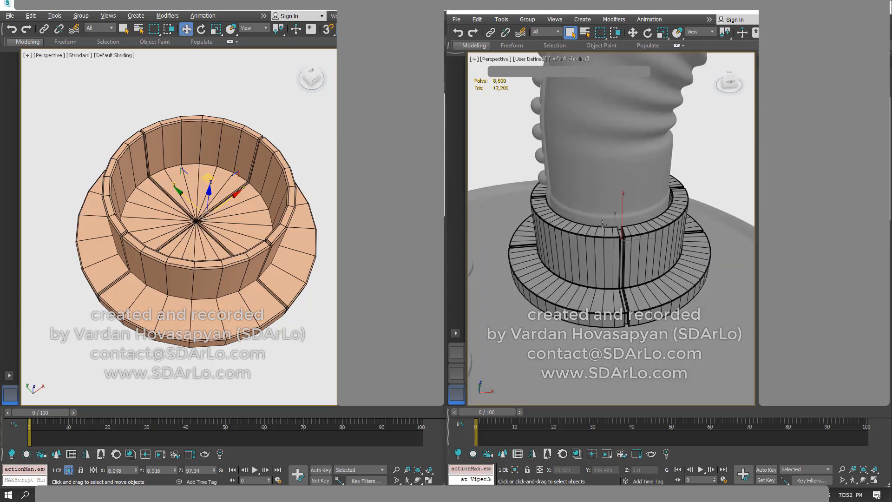
right_click(602, 224)
click(607, 293)
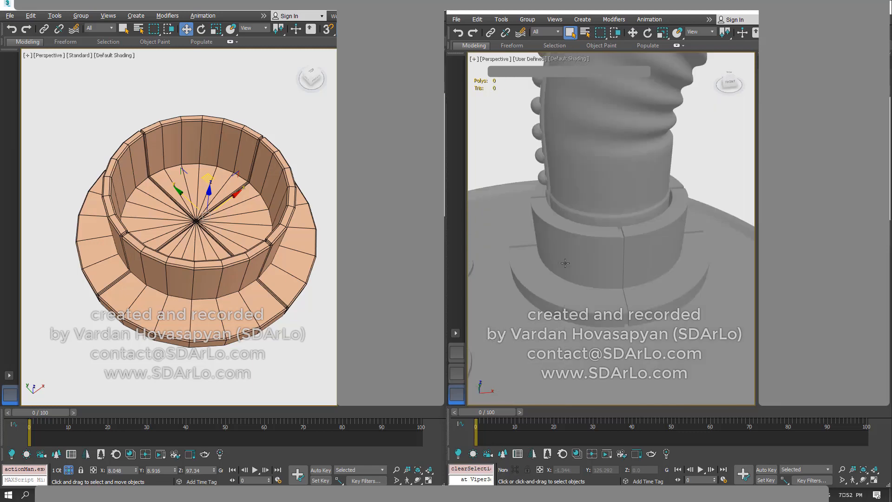
right_click(570, 255)
click(588, 186)
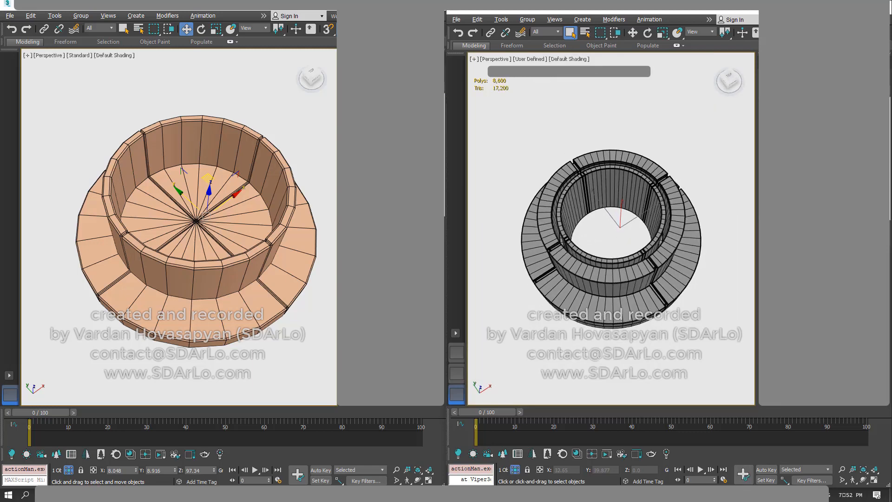
- Show the high-poly collar smoothed again and view its outer wall and flange, both selected and unselected
scroll(634, 225, up, 2)
alt+middle_drag(633, 223, 611, 179)
click(574, 226)
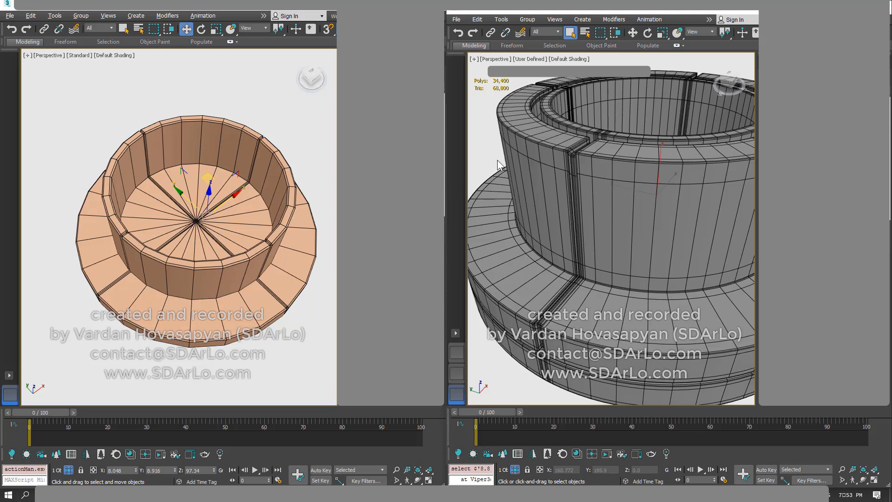
click(486, 148)
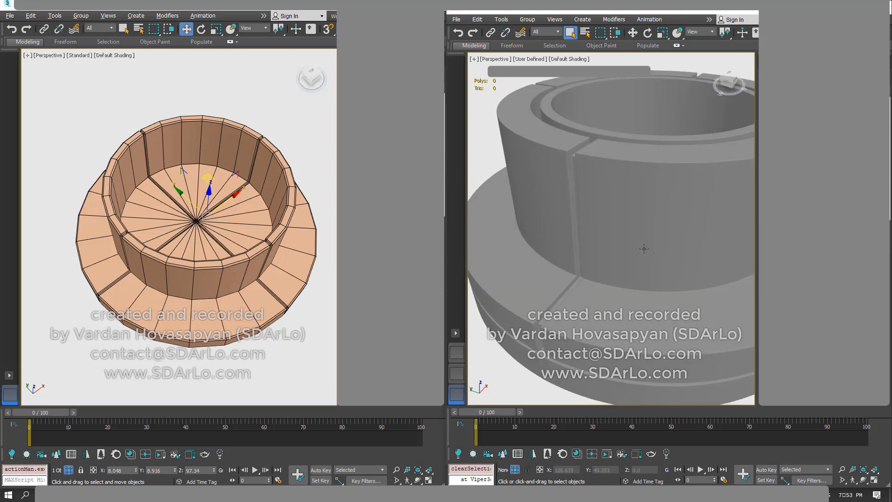
scroll(639, 237, down, 5)
alt+middle_drag(640, 236, 623, 239)
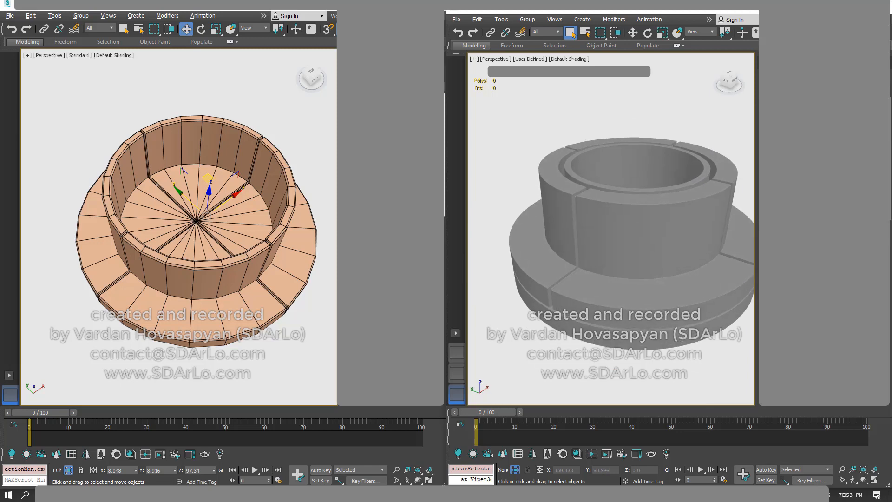
- Turn on subdivision smoothing for the low-poly collar so it can be compared with the high-poly one
alt+middle_drag(218, 218, 224, 190)
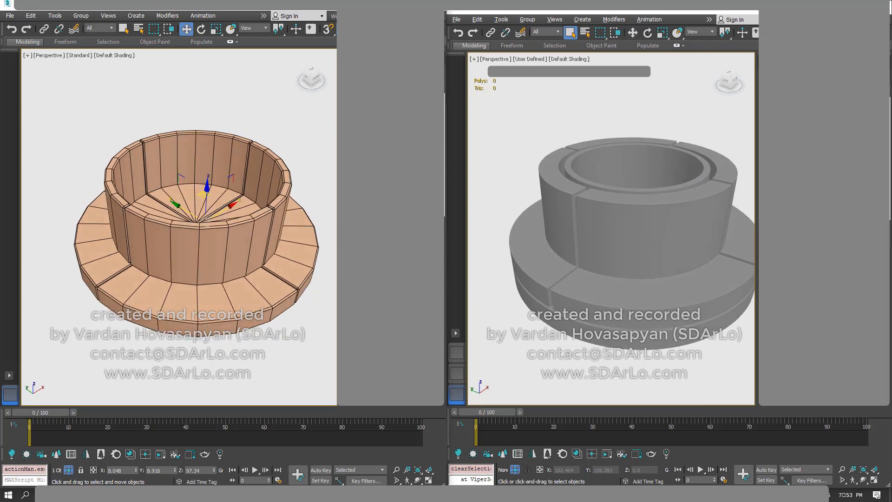
middle_drag(240, 142, 235, 159)
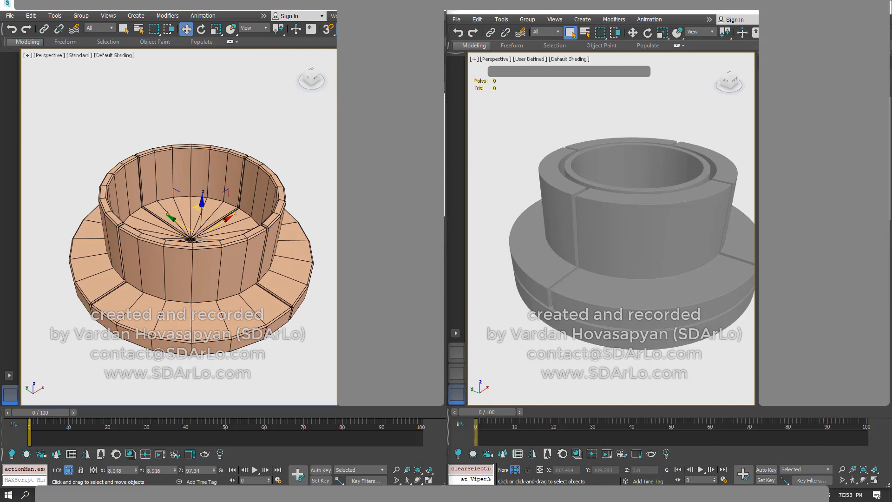
click(298, 115)
click(221, 165)
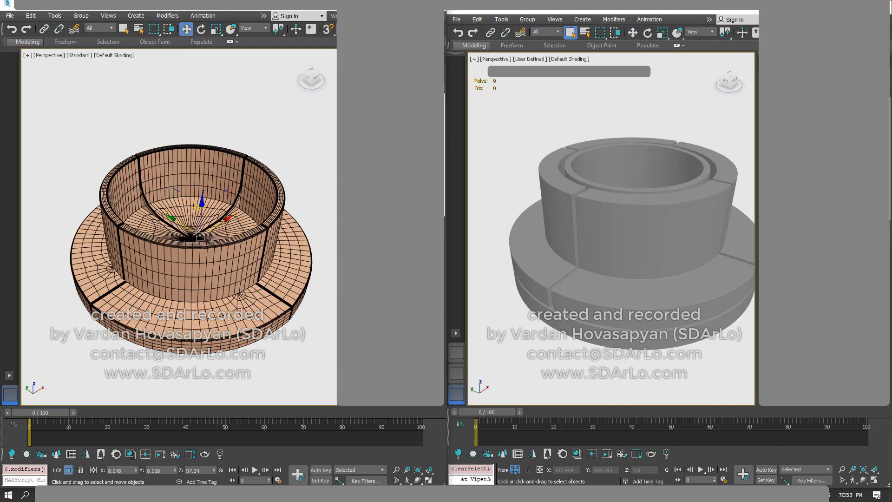
scroll(193, 187, up, 5)
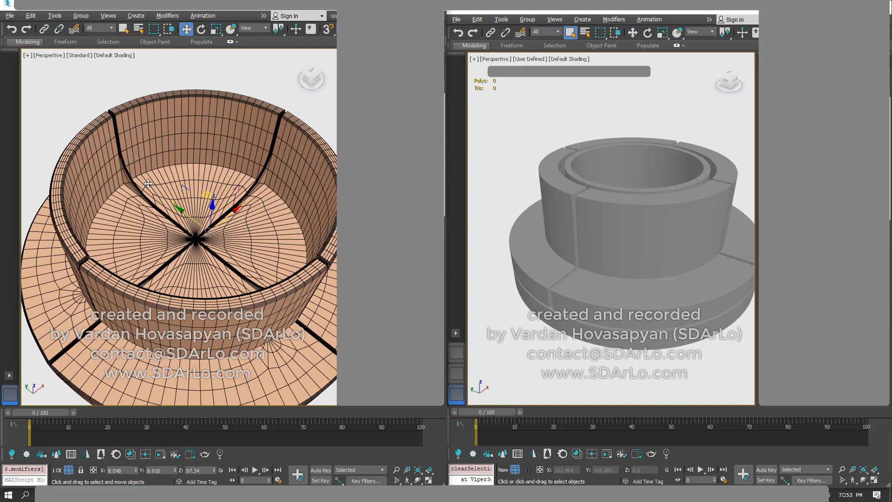
- Inspect a rim gap on the smoothed low-poly collar, both unselected and with its wireframe shown
middle_drag(148, 184, 226, 192)
scroll(179, 232, up, 3)
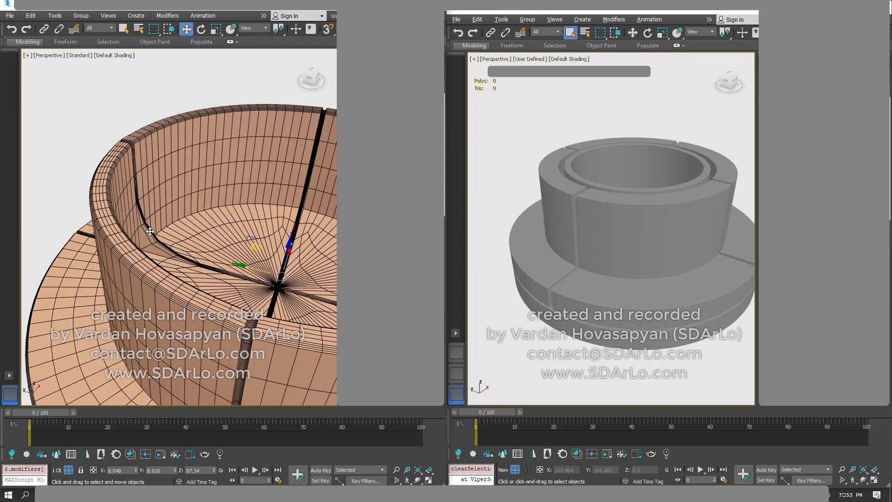
click(159, 73)
click(205, 266)
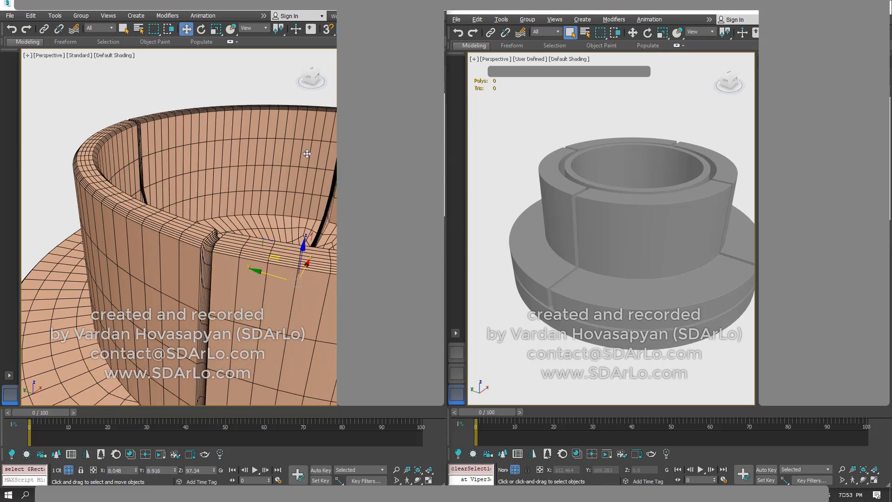
key(ctrl+d)
scroll(223, 200, up, 6)
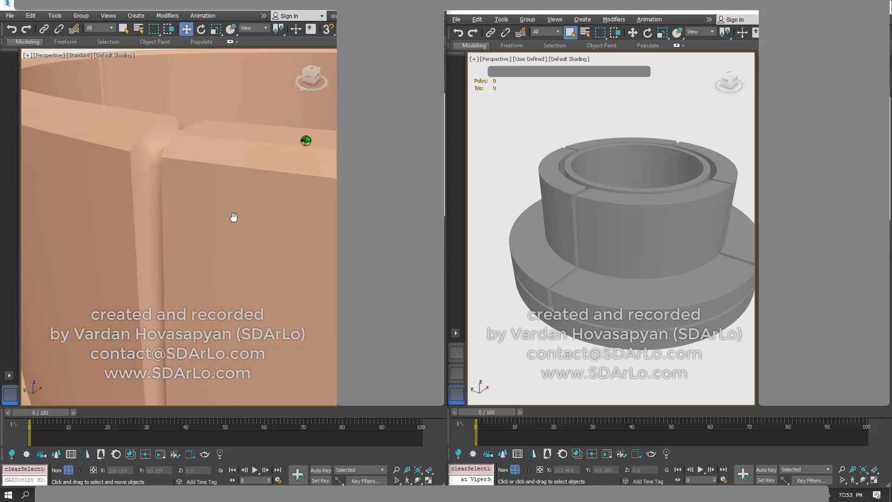
click(197, 193)
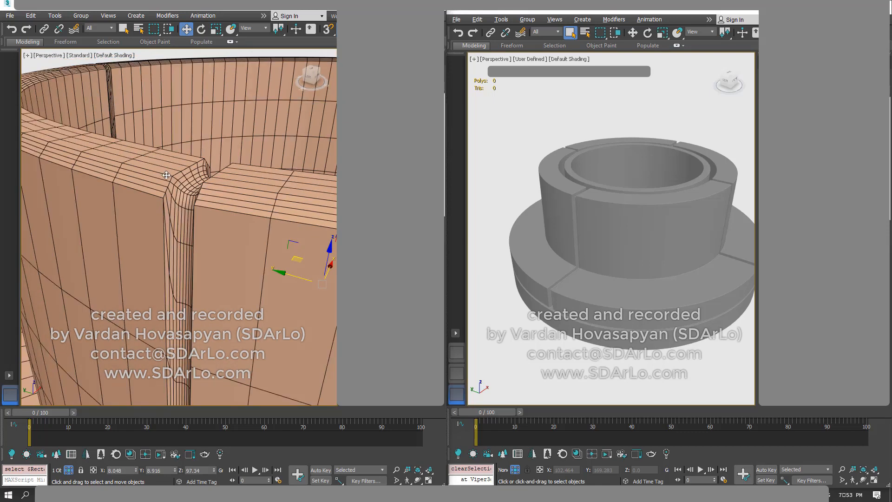
- Examine how the smoothed low-poly collar's gap runs from the rim down the inner wall to the floor
alt+middle_drag(229, 183, 234, 183)
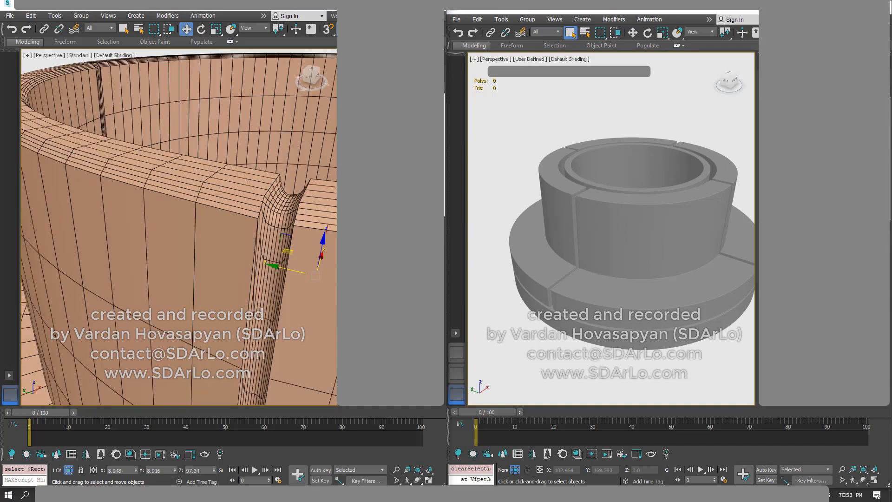
alt+middle_drag(220, 146, 214, 211)
scroll(214, 210, down, 3)
scroll(214, 211, up, 4)
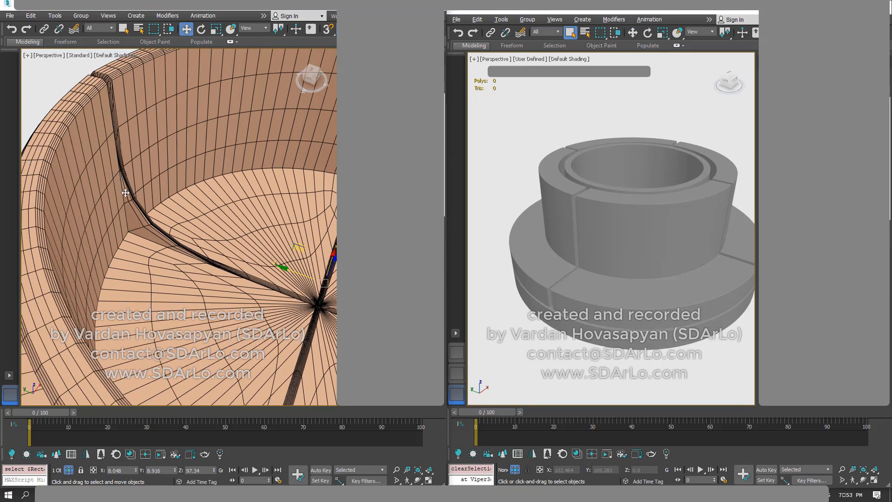
alt+middle_drag(225, 248, 180, 235)
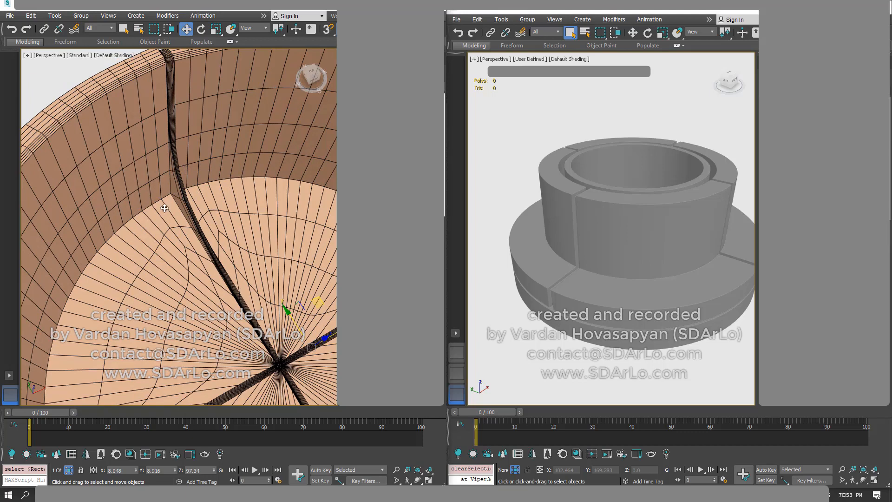
alt+middle_drag(200, 186, 182, 180)
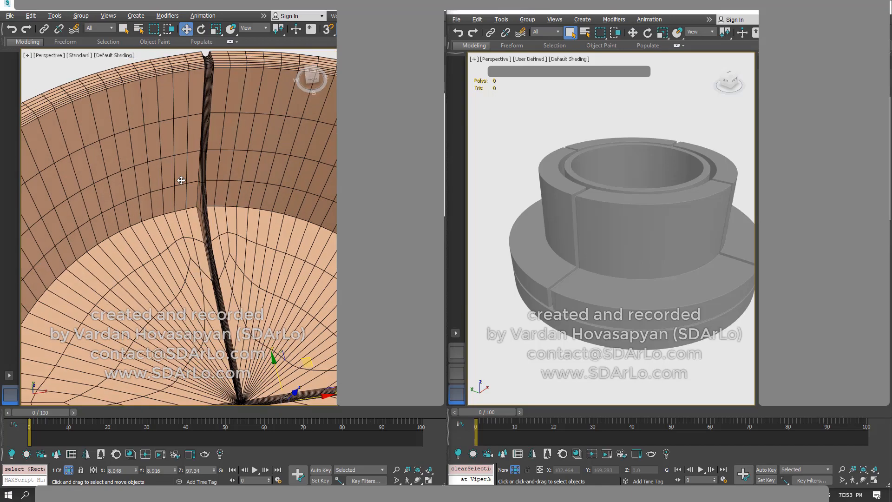
- Inspect the smoothed low-poly collar where the outer wall's gap meets the flange, and examine its underside
scroll(223, 206, down, 3)
alt+middle_drag(223, 206, 270, 128)
scroll(281, 114, up, 2)
scroll(208, 255, up, 5)
middle_drag(209, 228, 233, 155)
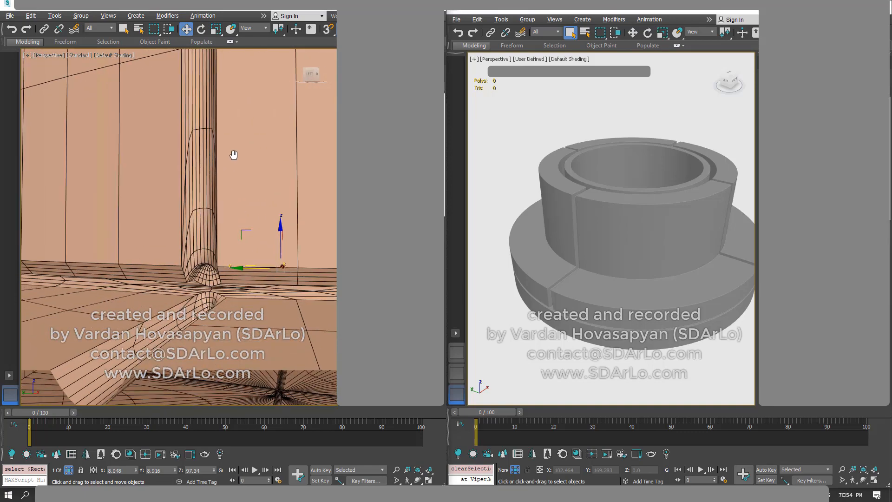
scroll(208, 279, down, 4)
alt+middle_drag(208, 279, 188, 237)
scroll(200, 279, down, 4)
scroll(221, 169, up, 2)
scroll(209, 170, down, 2)
scroll(188, 237, down, 2)
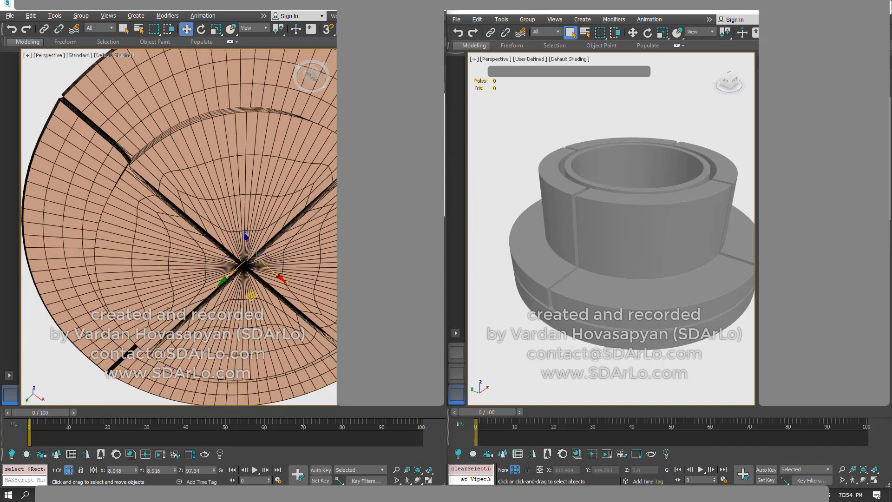
- View the smoothed low-poly collar from above, unselected and with its wireframe shown
click(25, 330)
alt+middle_drag(184, 280, 211, 266)
click(213, 179)
alt+middle_drag(213, 179, 207, 196)
- Select the high-poly collar and examine its wireframe where the segment gap crosses the flange's side
alt+middle_drag(617, 226, 613, 153)
click(600, 251)
scroll(610, 261, up, 4)
scroll(618, 227, up, 4)
alt+middle_drag(549, 236, 603, 200)
scroll(603, 251, down, 3)
scroll(604, 261, up, 3)
alt+middle_drag(603, 262, 575, 169)
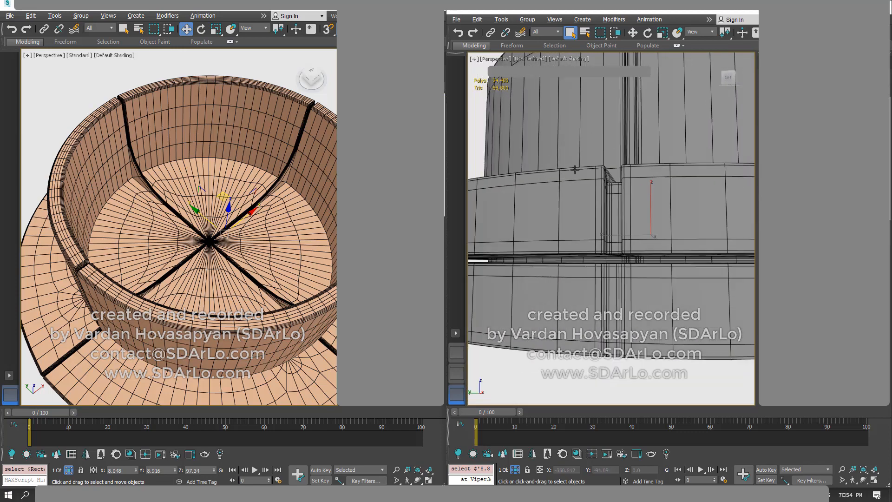
- Run the xView Overlapping Faces check on the high-poly collar, changing xView to Manual Update and updating the result
click(474, 59)
mouse_move(610, 146)
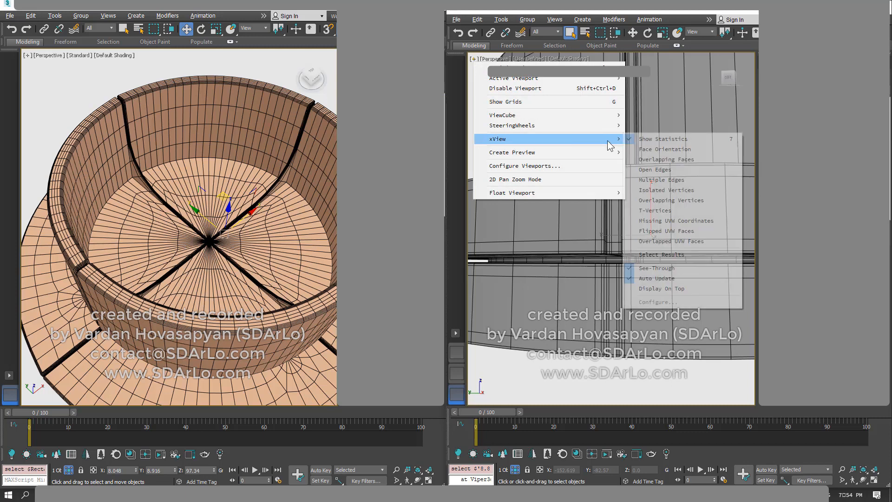
click(657, 160)
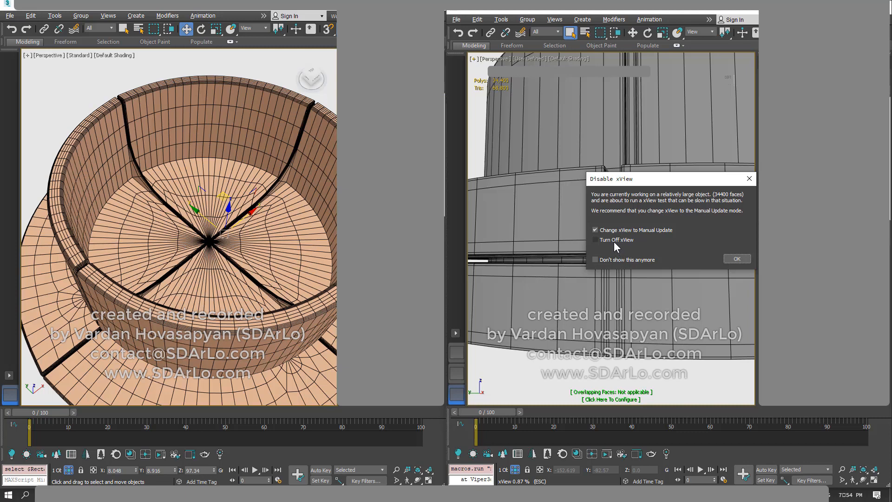
click(738, 259)
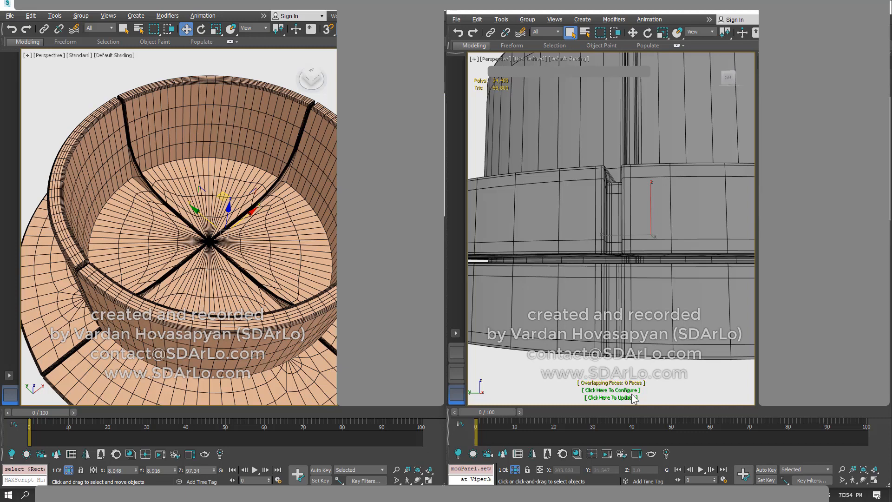
click(609, 397)
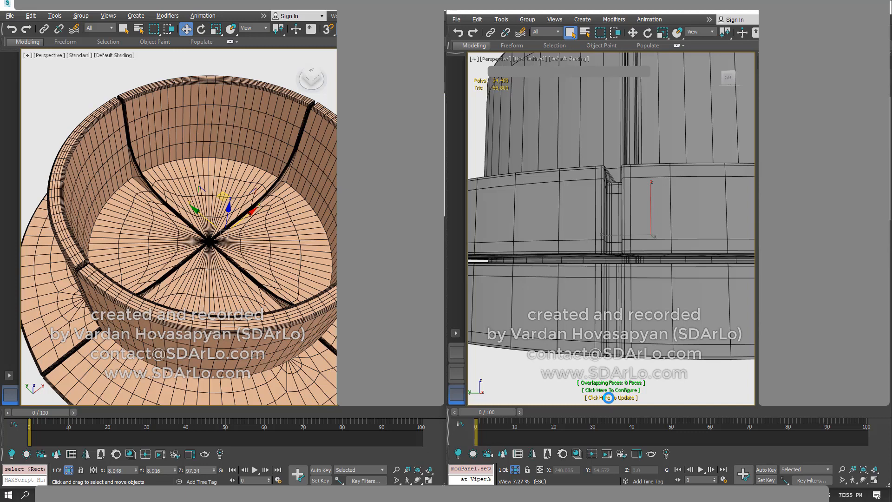
- Run the xView Overlapping Faces check on the smoothed low-poly collar, accepting the change to Manual Update
middle_drag(112, 113, 109, 112)
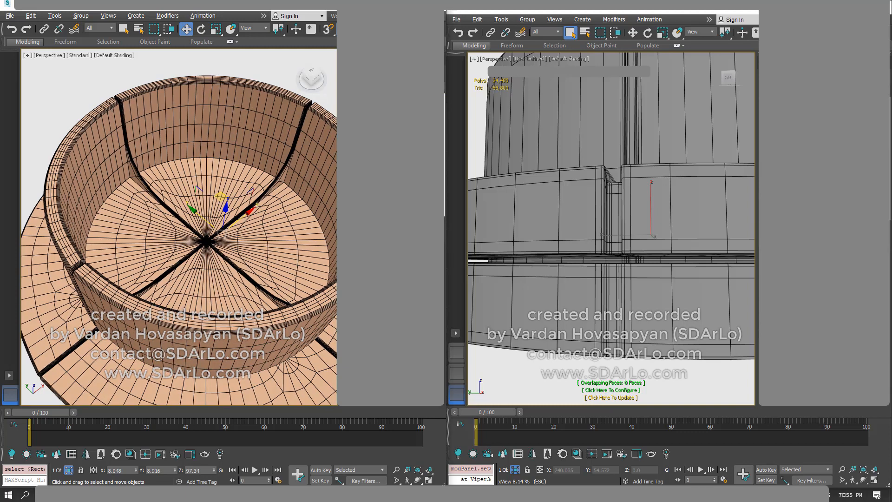
middle_drag(198, 162, 192, 162)
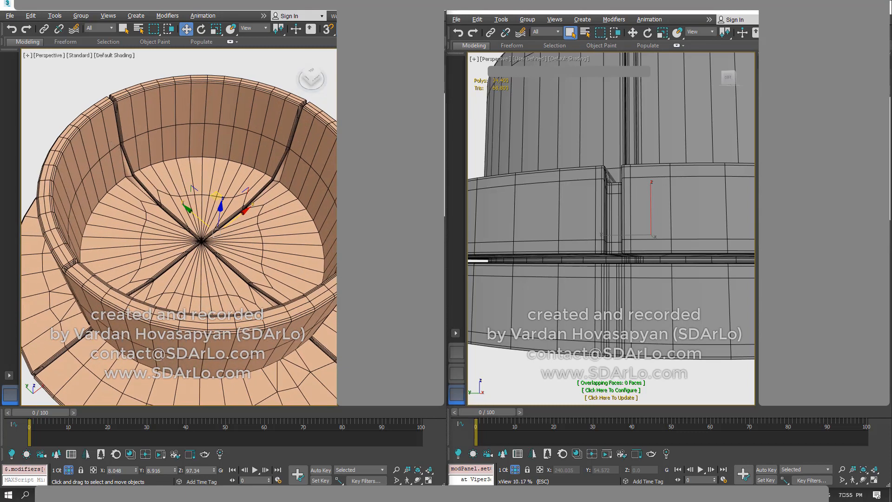
click(26, 55)
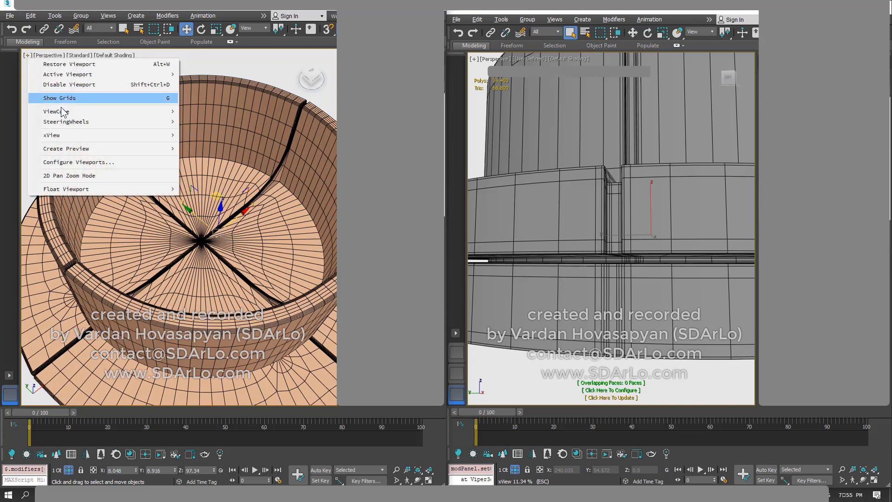
mouse_move(65, 136)
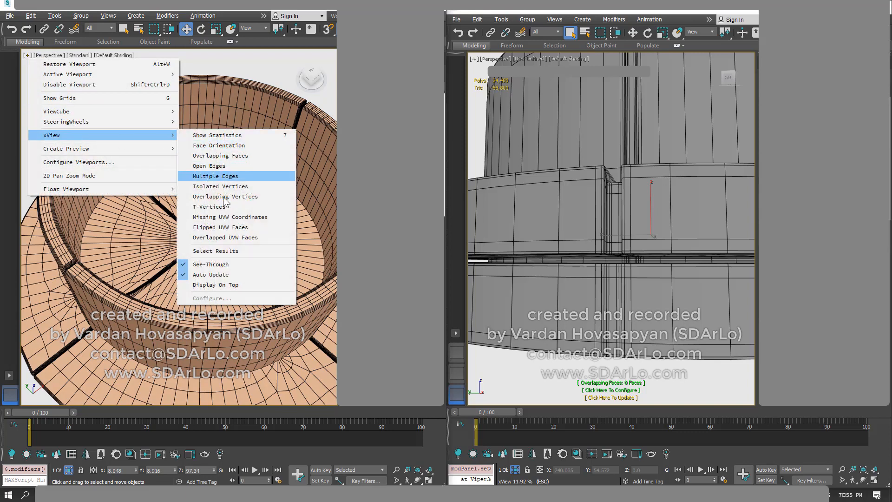
click(216, 155)
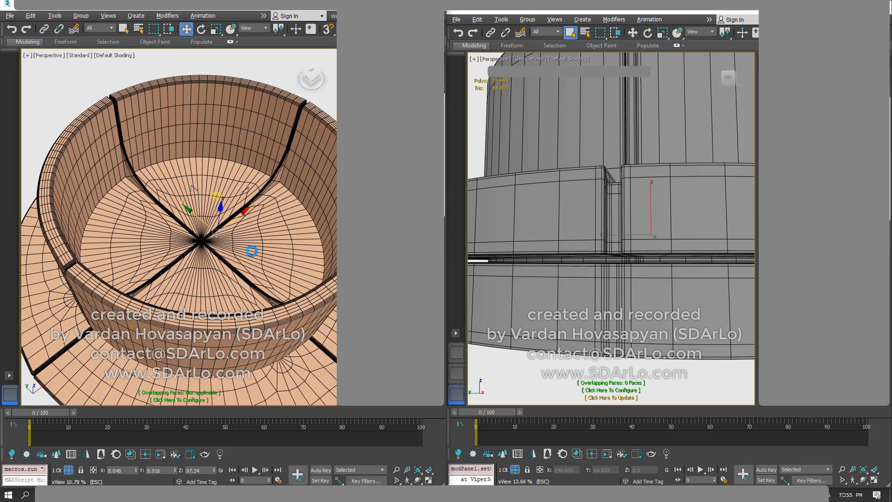
click(207, 423)
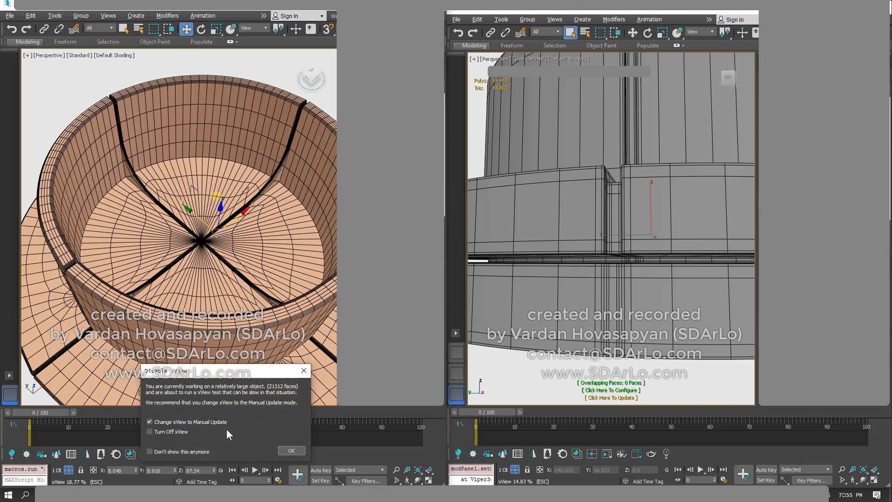
click(292, 451)
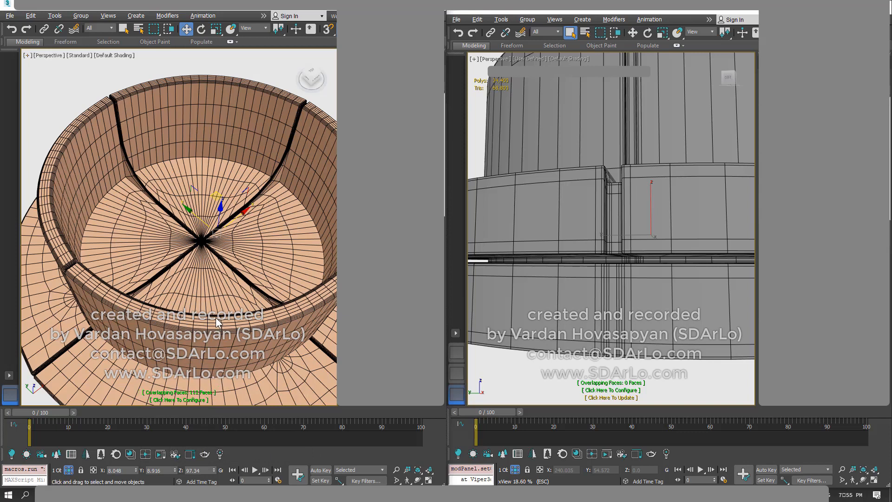
- Turn off xView's Auto Update for the low-poly collar and update its overlapping faces result
alt+middle_drag(215, 317, 165, 406)
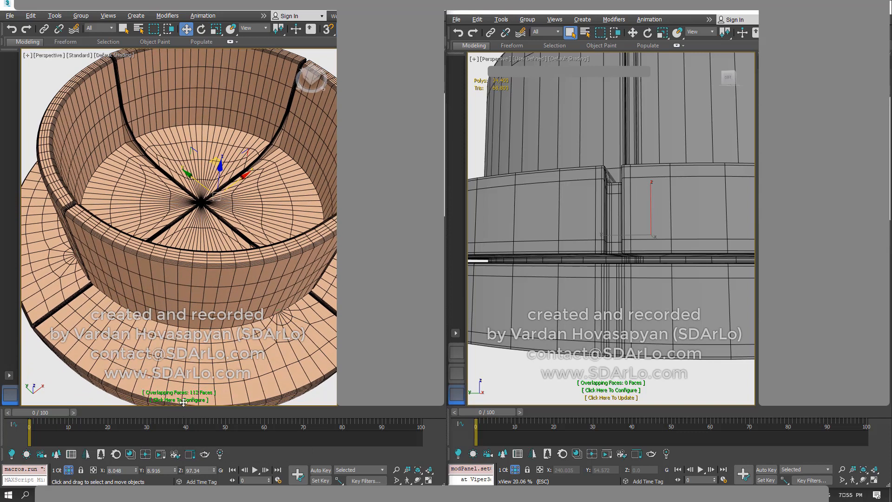
click(184, 400)
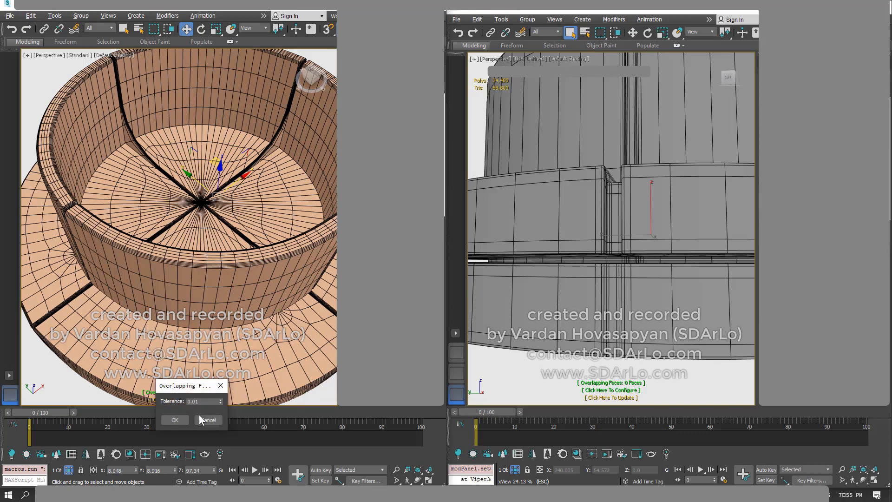
click(184, 399)
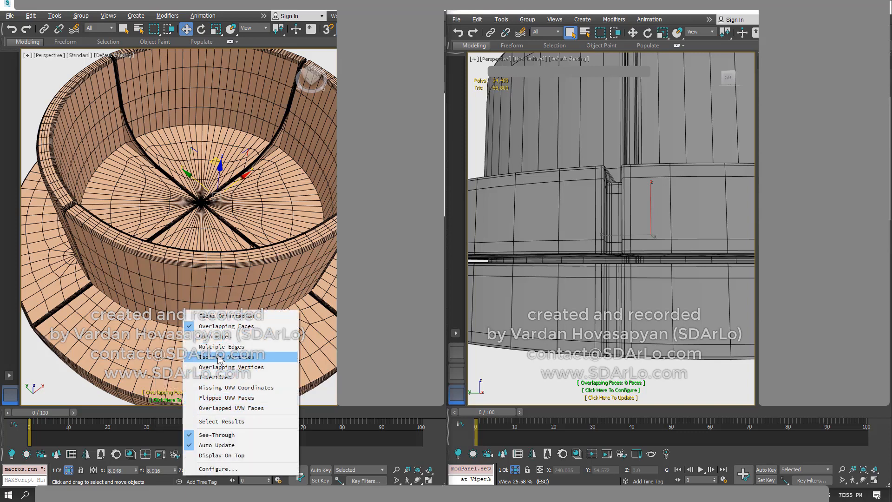
click(216, 445)
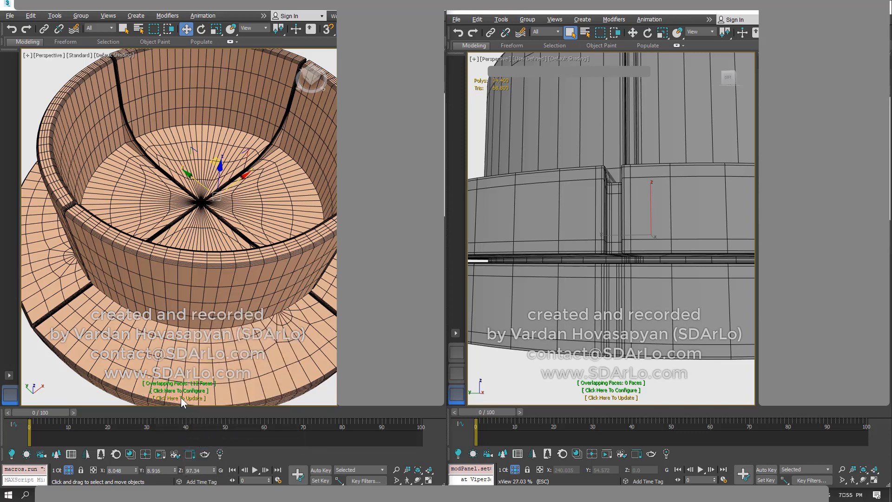
click(181, 398)
- Inspect the low-poly collar's underside and inner surfaces up close for faces highlighted by the overlap check
alt+middle_drag(195, 387, 255, 290)
scroll(256, 290, up, 5)
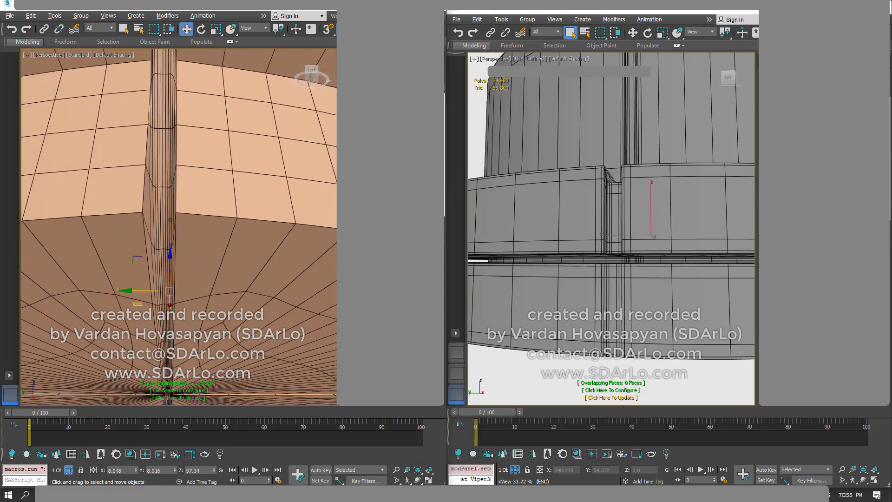
alt+middle_drag(233, 219, 241, 277)
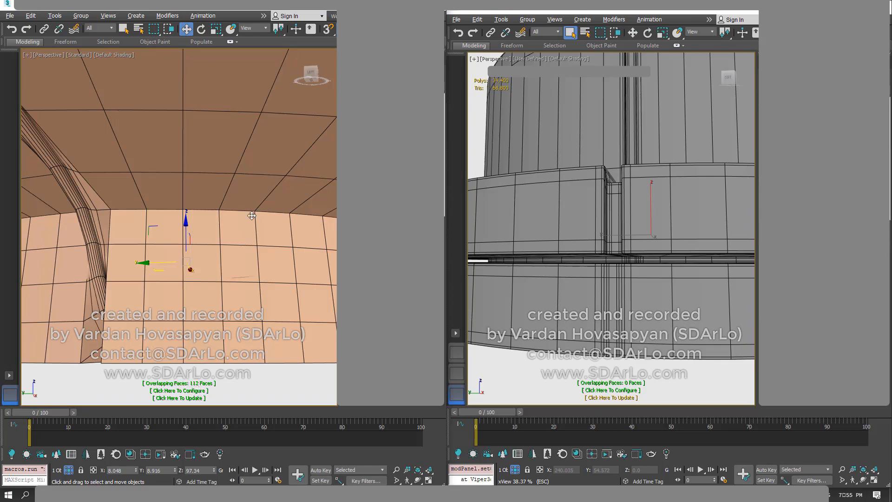
alt+middle_drag(251, 215, 227, 275)
scroll(227, 274, down, 5)
alt+middle_drag(239, 200, 234, 222)
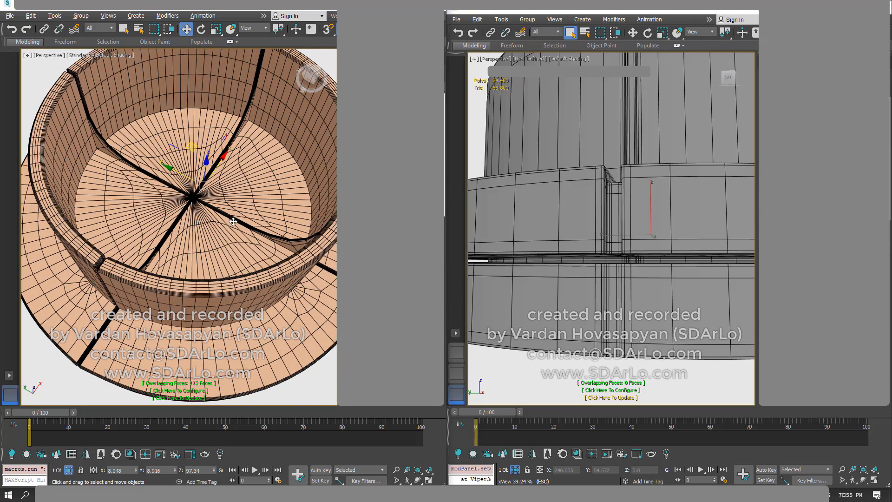
alt+middle_drag(150, 194, 196, 319)
scroll(179, 222, up, 7)
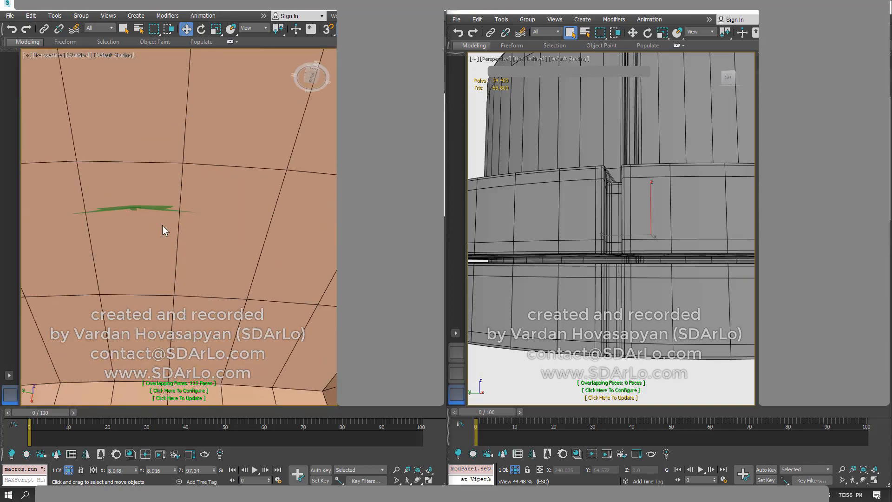
- Toggle Backface Cull in the low-poly collar's object properties and check the setting again
right_click(163, 225)
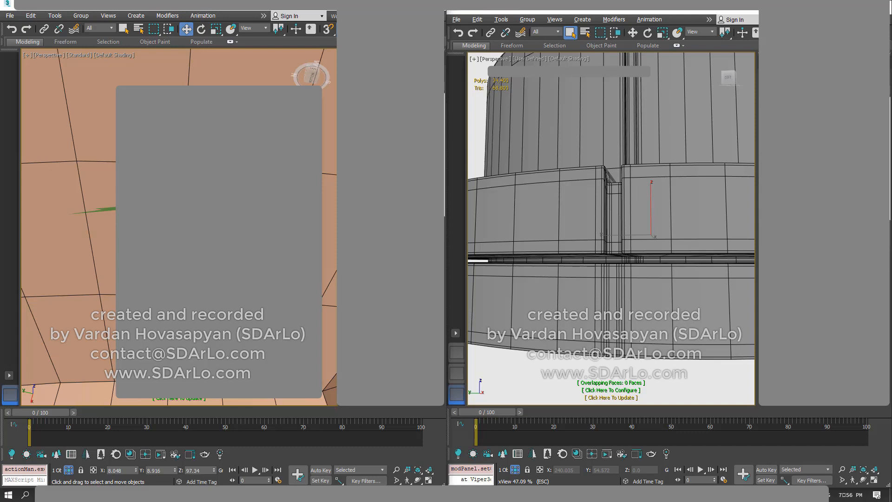
right_click(166, 234)
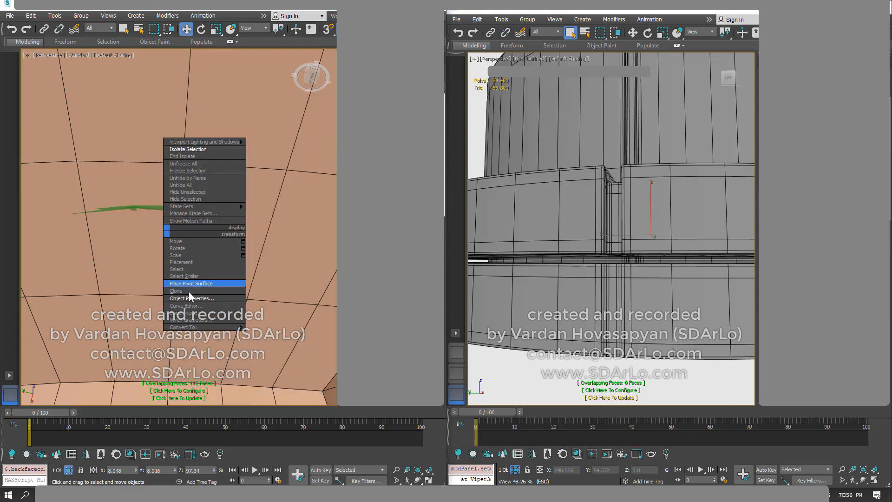
click(188, 291)
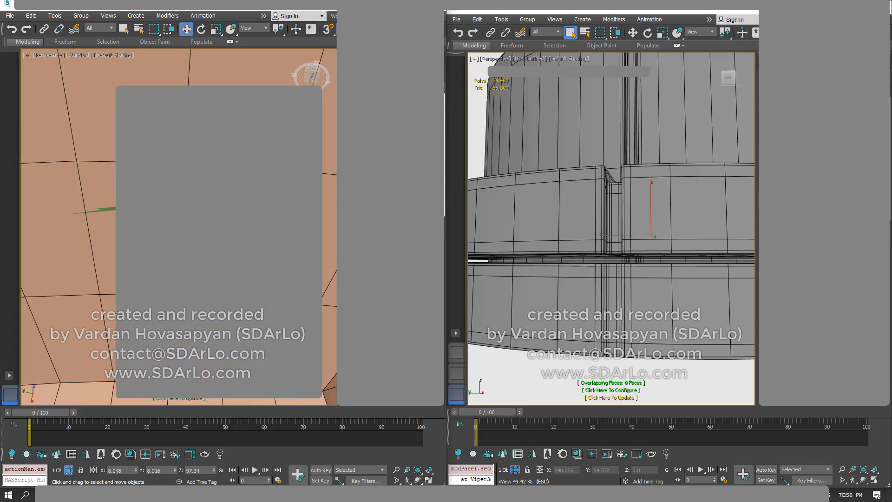
click(262, 389)
- Examine the highlighted overlapping faces across the low-poly collar's underside, switching see-through display on and off
scroll(210, 241, down, 5)
alt+middle_drag(210, 241, 212, 336)
scroll(212, 336, down, 4)
middle_drag(144, 171, 279, 146)
middle_drag(279, 146, 316, 154)
alt+middle_drag(123, 252, 185, 198)
key(alt+x)
key(alt+x)
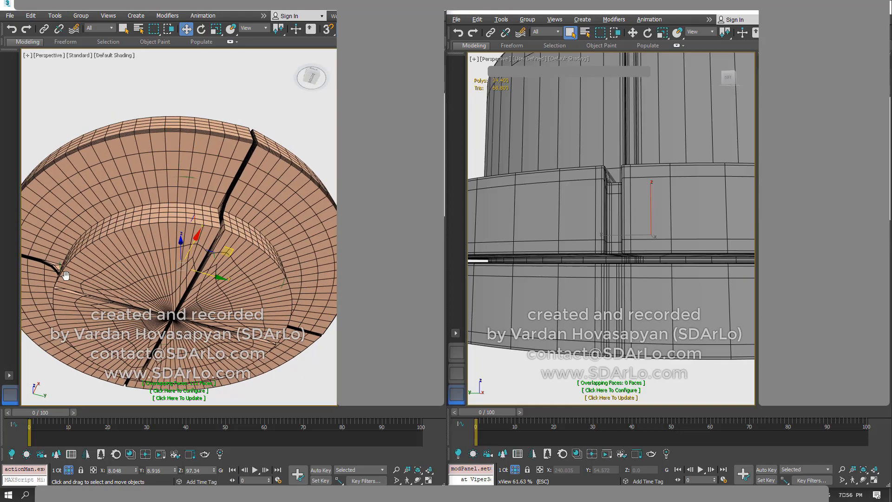
middle_drag(65, 275, 64, 282)
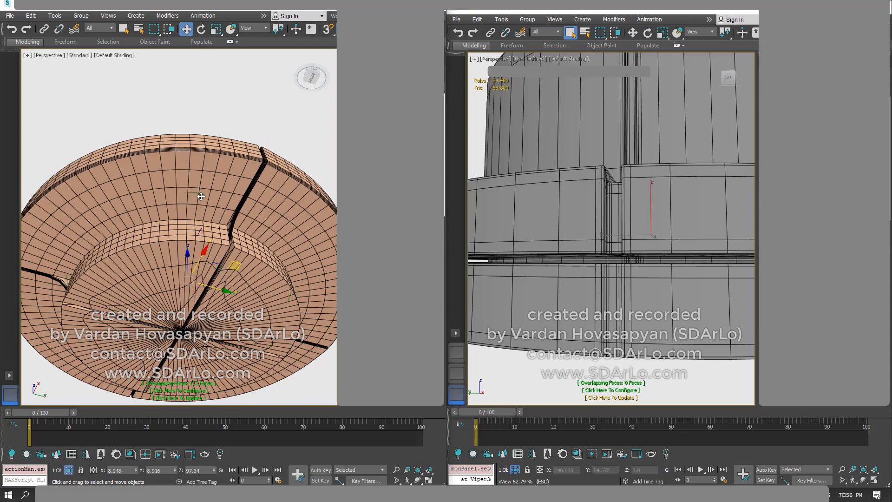
alt+middle_drag(200, 196, 205, 305)
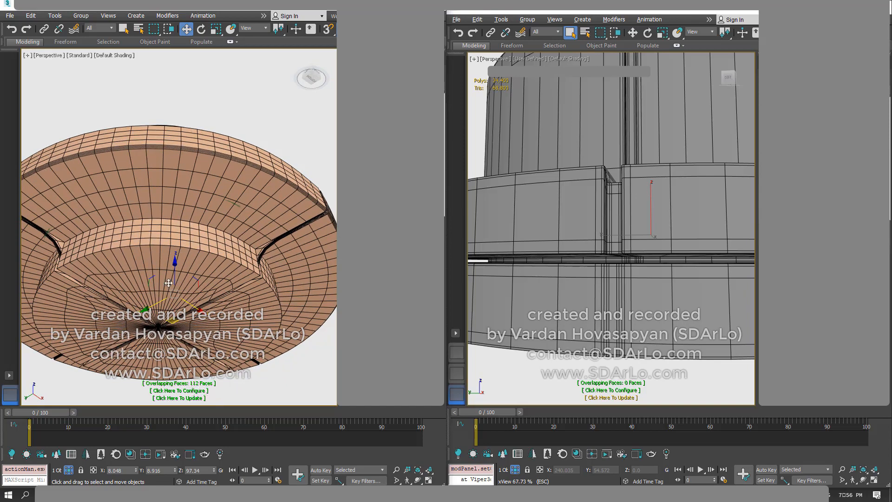
alt+middle_drag(169, 283, 167, 191)
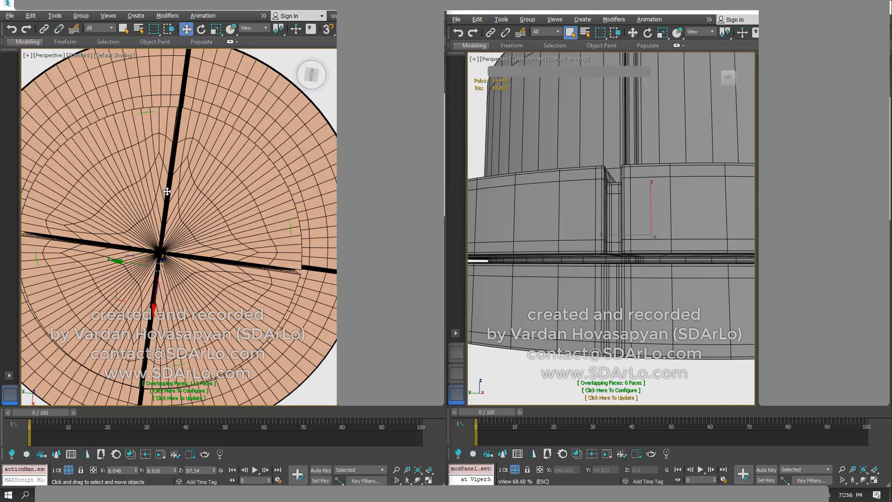
- Inspect the centre of the low-poly collar's base where the segment gaps cross, and the whole collar from outside
scroll(167, 191, up, 3)
middle_drag(156, 255, 97, 264)
scroll(245, 201, up, 4)
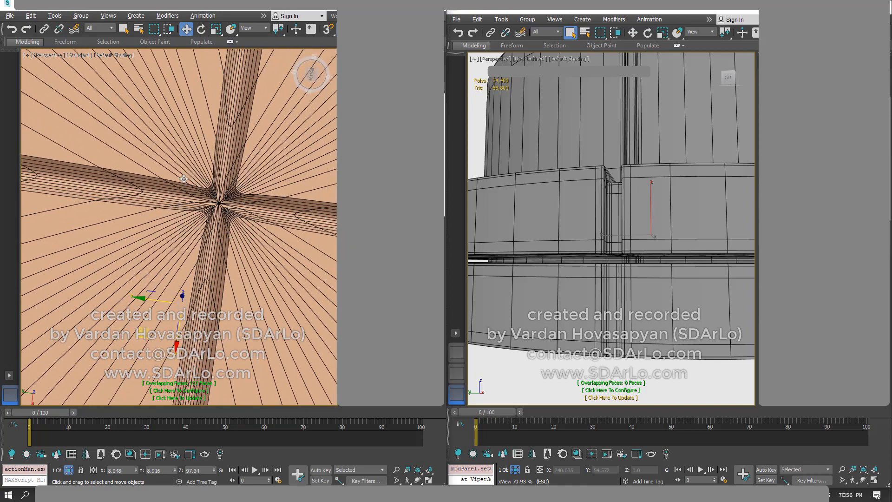
alt+middle_drag(214, 205, 207, 243)
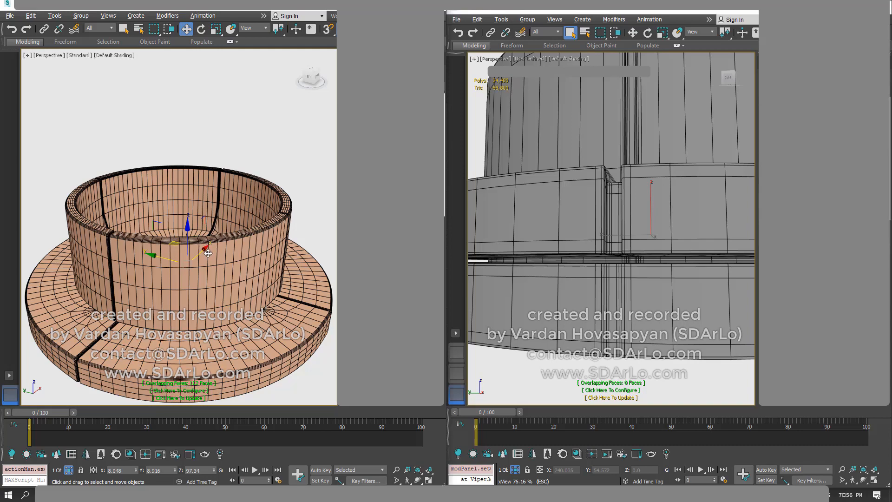
- View the low-poly collar's shading around the segment gaps with nothing selected, and reselect the collar
click(233, 144)
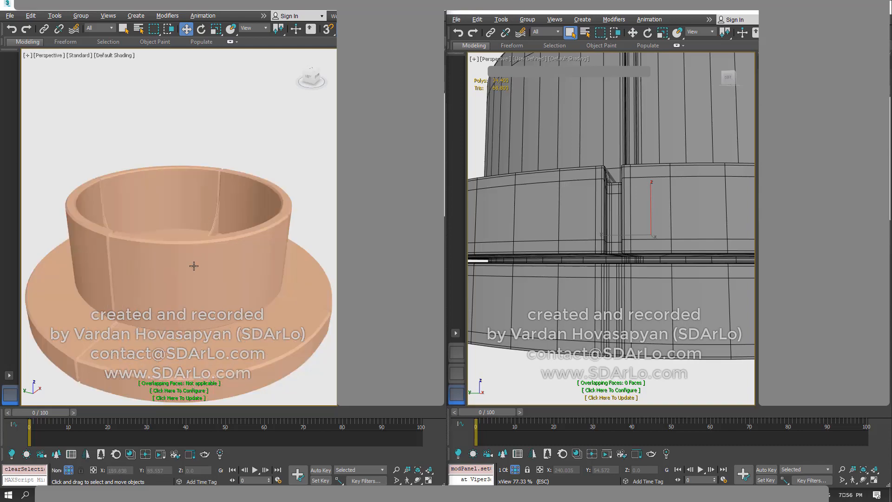
click(194, 265)
alt+middle_drag(194, 266, 187, 225)
click(275, 91)
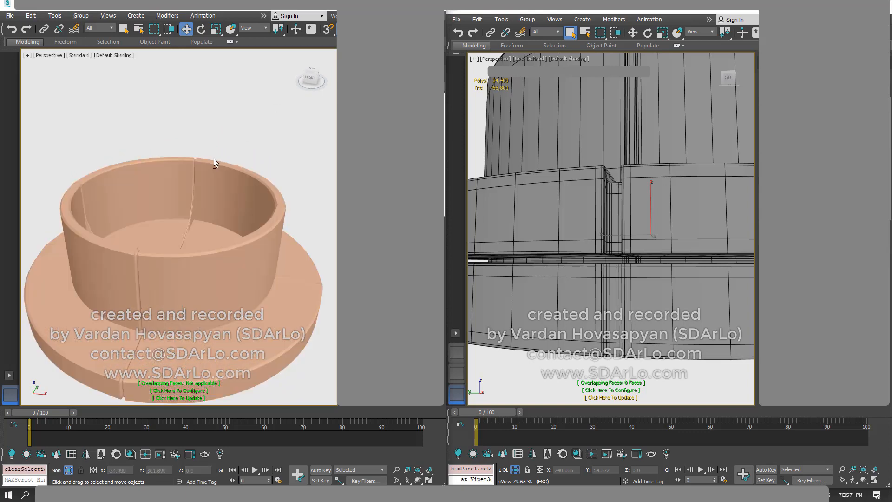
alt+middle_drag(214, 160, 207, 188)
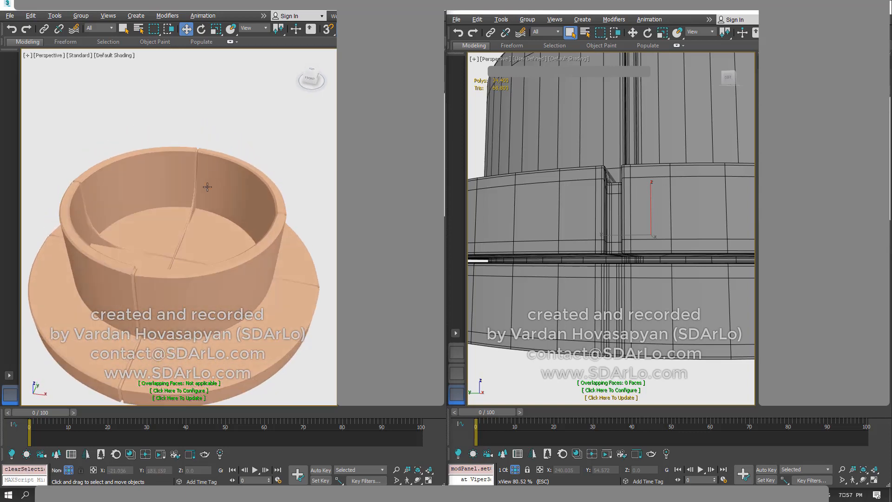
click(189, 218)
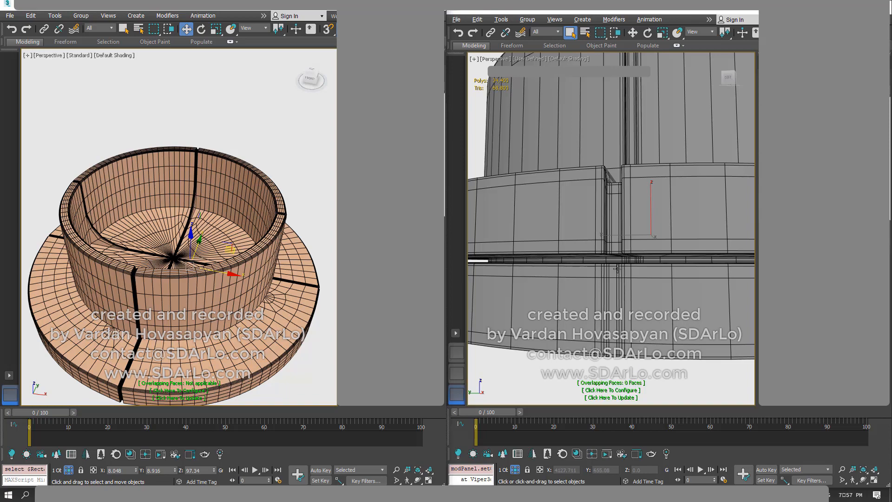
- Examine the high-poly collar's wireframe where the segment gap crosses the flange's side groove and top
alt+middle_drag(615, 218, 629, 232)
scroll(613, 233, up, 4)
alt+middle_drag(621, 296, 634, 288)
scroll(635, 288, down, 3)
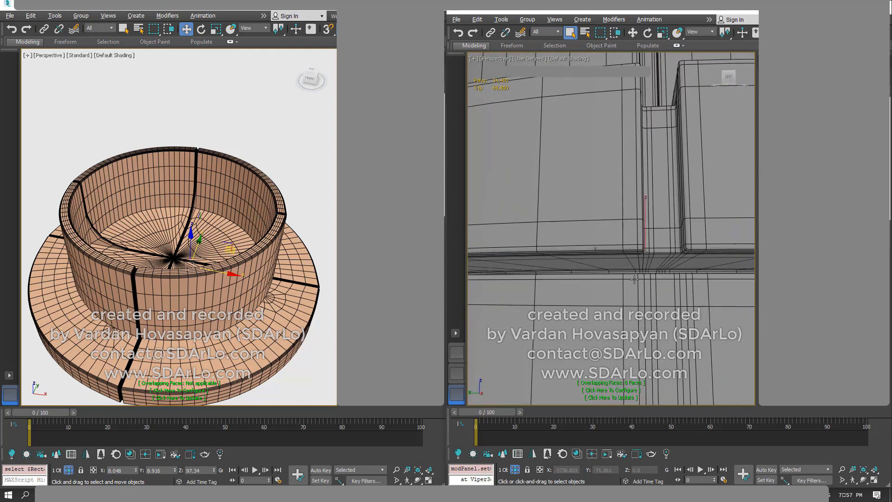
alt+middle_drag(626, 287, 630, 262)
scroll(626, 265, down, 3)
scroll(629, 262, down, 5)
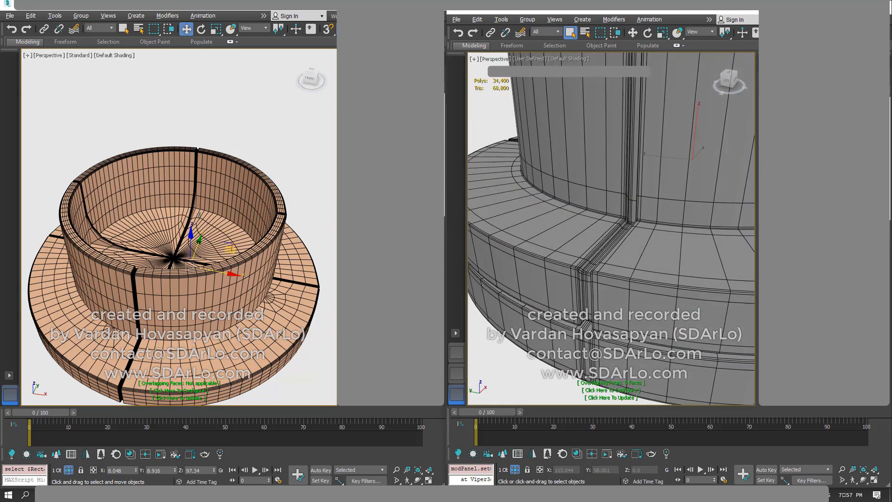
- Examine the low-poly collar's wireframe across the inner base and along the segment gap underneath
middle_drag(99, 229, 128, 231)
scroll(205, 237, up, 6)
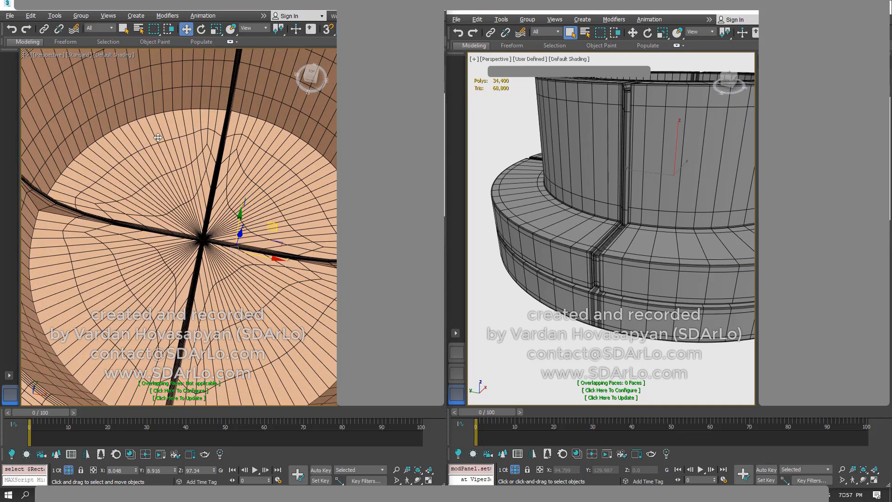
scroll(186, 223, down, 8)
alt+middle_drag(186, 223, 198, 298)
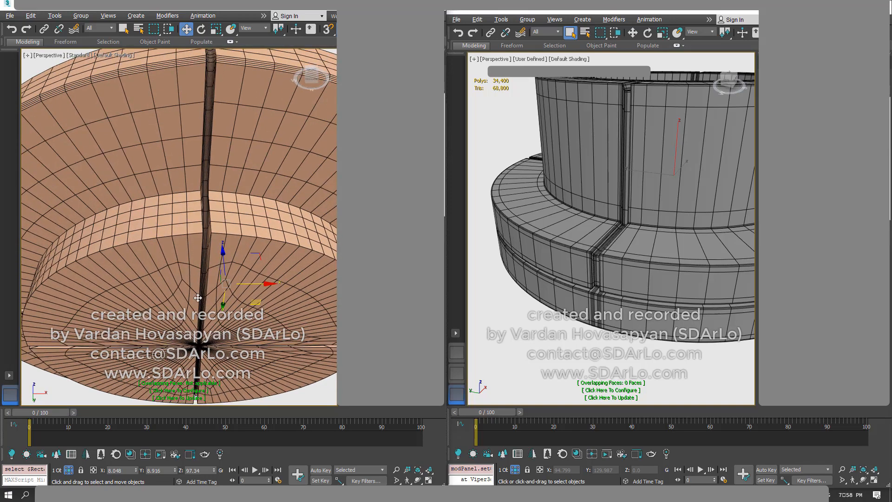
- Compare the wireframe around the segment gap at the upper rim on the low-poly and high-poly collars
alt+middle_drag(196, 104, 176, 186)
alt+middle_drag(205, 238, 135, 197)
alt+middle_drag(153, 161, 144, 177)
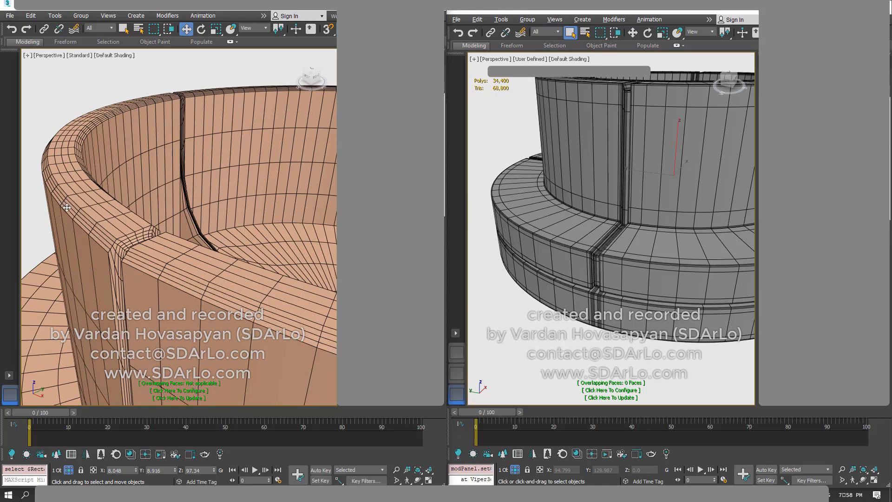
alt+middle_drag(584, 167, 584, 298)
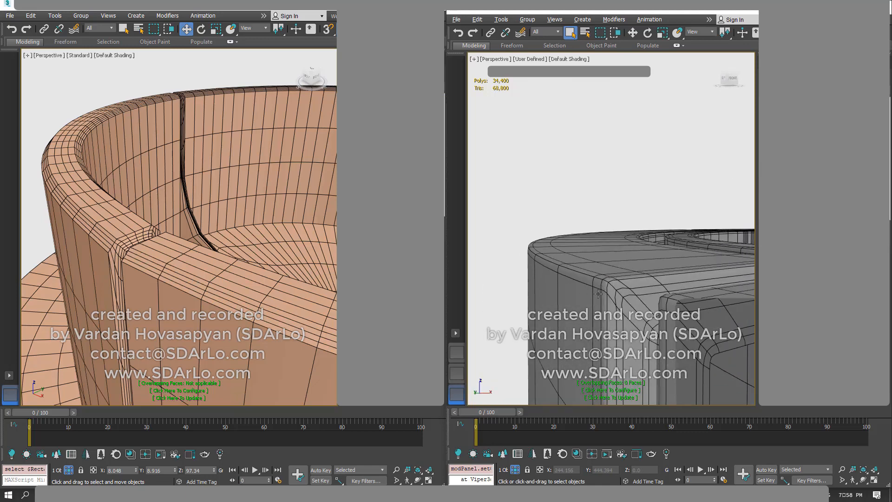
alt+middle_drag(598, 293, 581, 187)
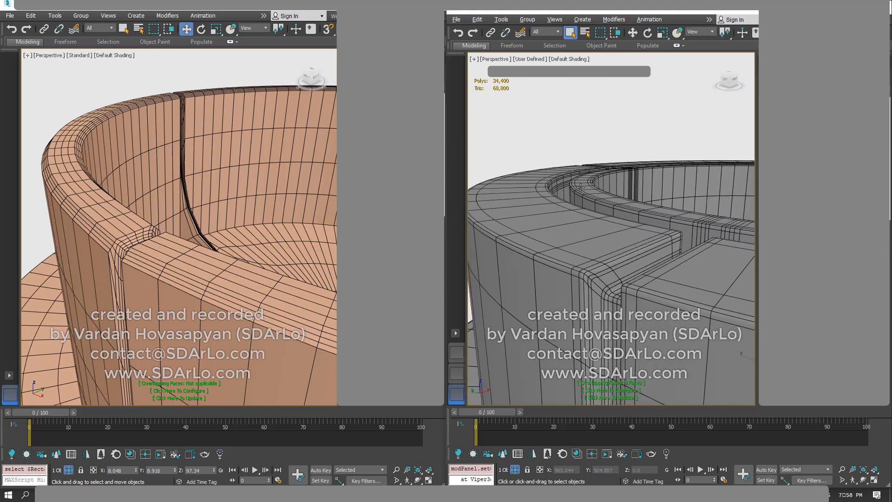
- Examine the low-poly collar's wireframe along the outer segment gap at the upper rim and across the whole part
alt+middle_drag(73, 188, 67, 175)
middle_drag(71, 118, 81, 173)
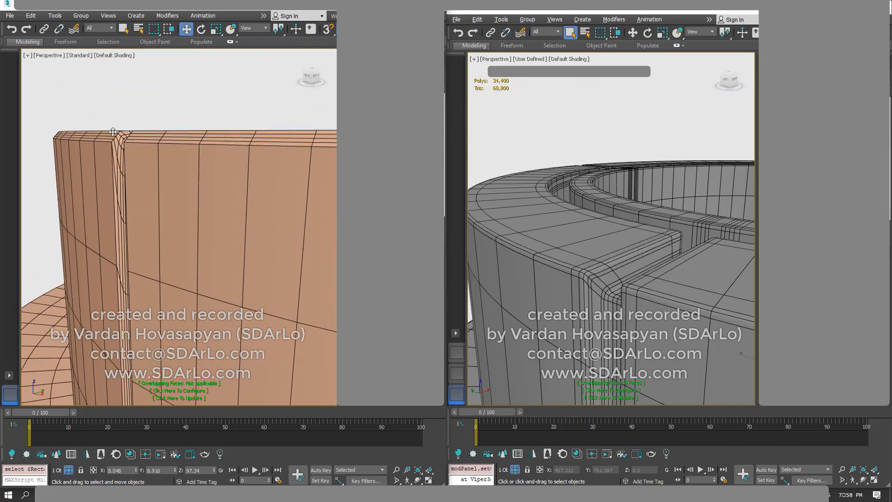
alt+middle_drag(113, 145, 133, 199)
scroll(133, 199, down, 5)
middle_drag(260, 205, 177, 168)
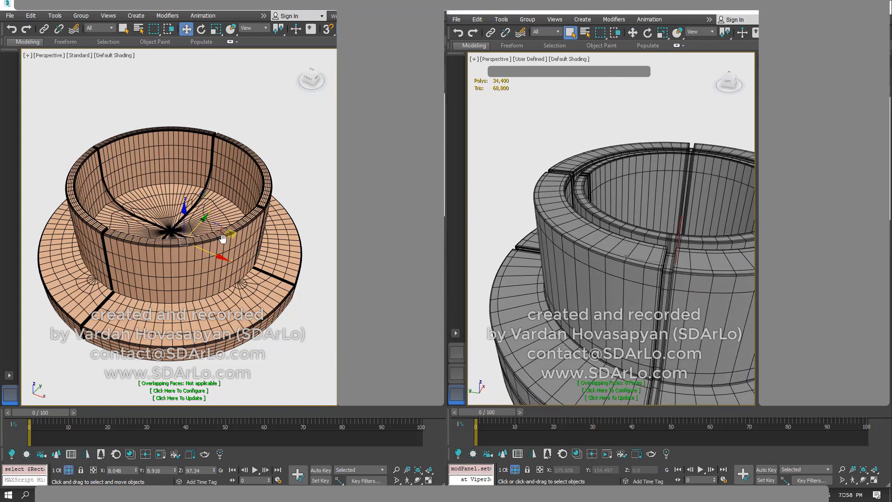
mouse_move(223, 239)
alt+middle_down()
mouse_move(222, 219)
mouse_move(225, 230)
alt+middle_up()
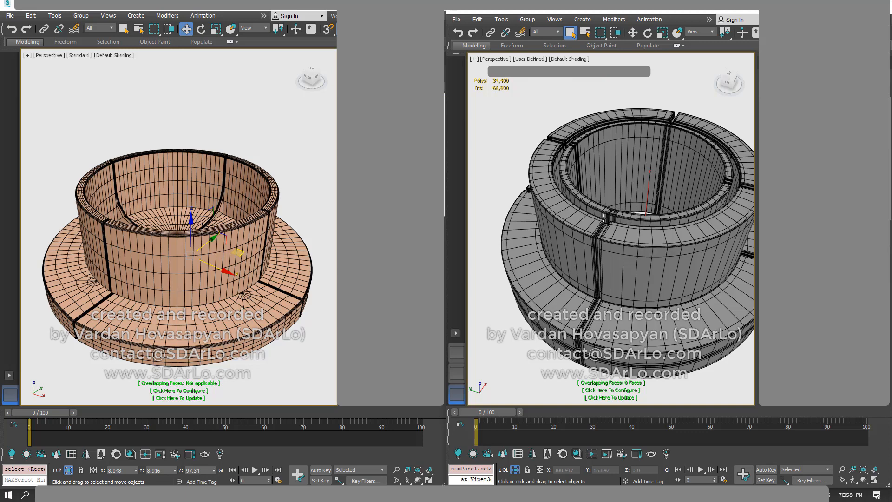
- Compare the high-poly collar's wireframe with its unselected shading from several angles, leaving nothing selected
alt+middle_drag(604, 217, 591, 246)
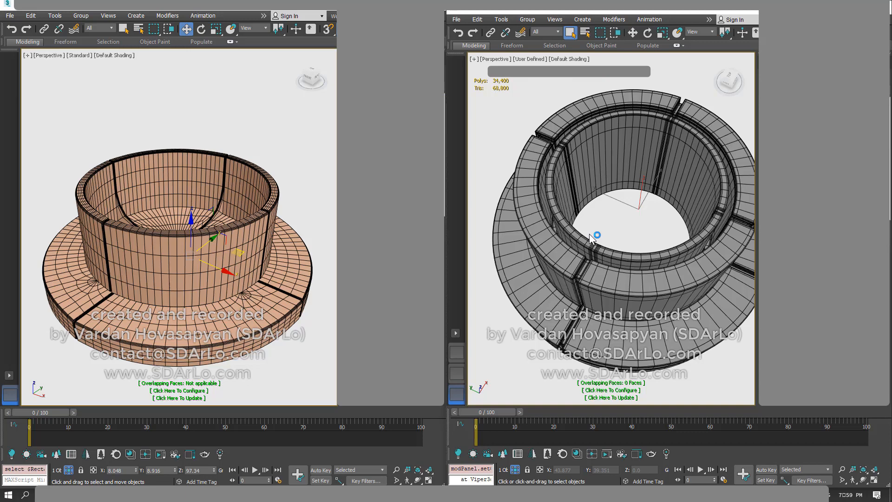
alt+middle_drag(592, 236, 610, 209)
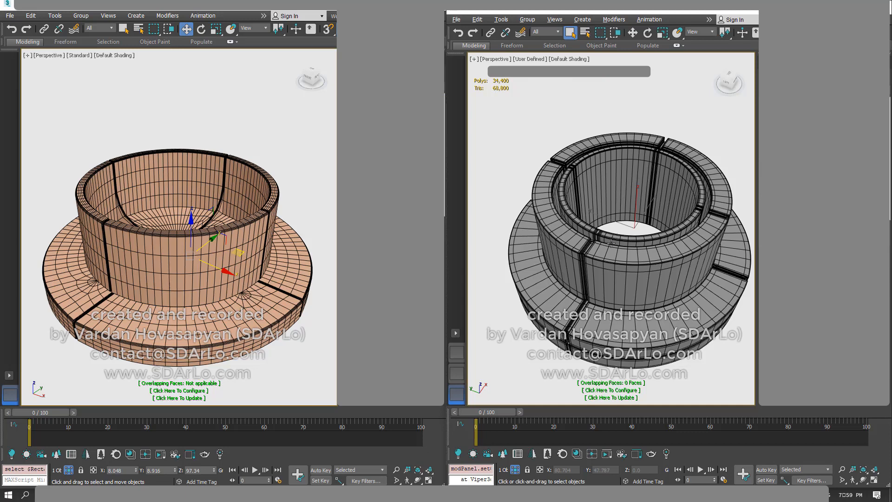
scroll(612, 227, down, 3)
click(528, 212)
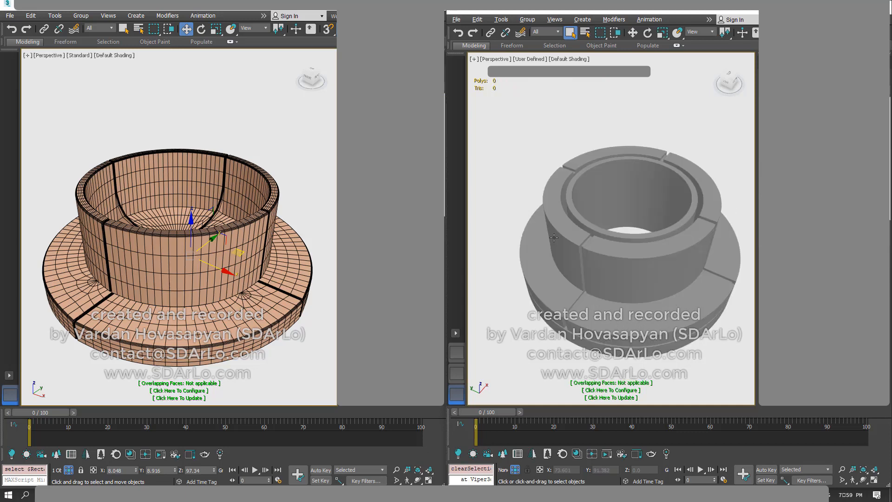
click(575, 241)
alt+middle_drag(576, 258, 576, 238)
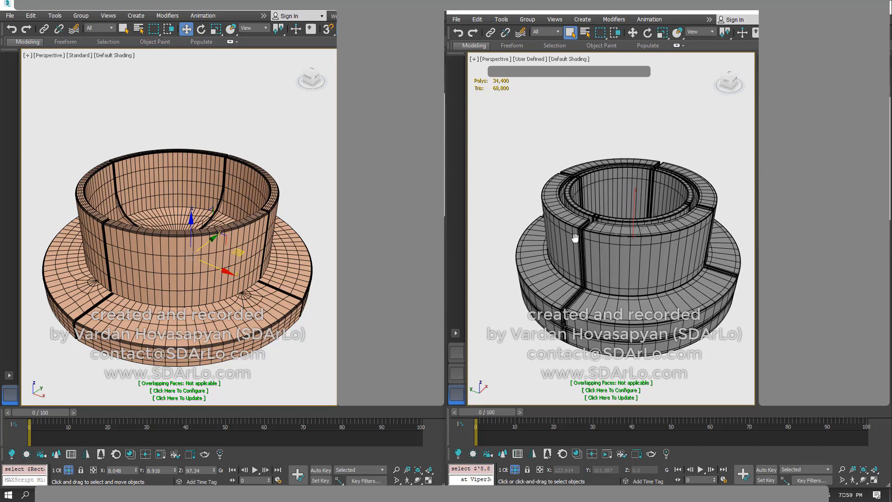
click(519, 205)
alt+middle_drag(519, 205, 758, 248)
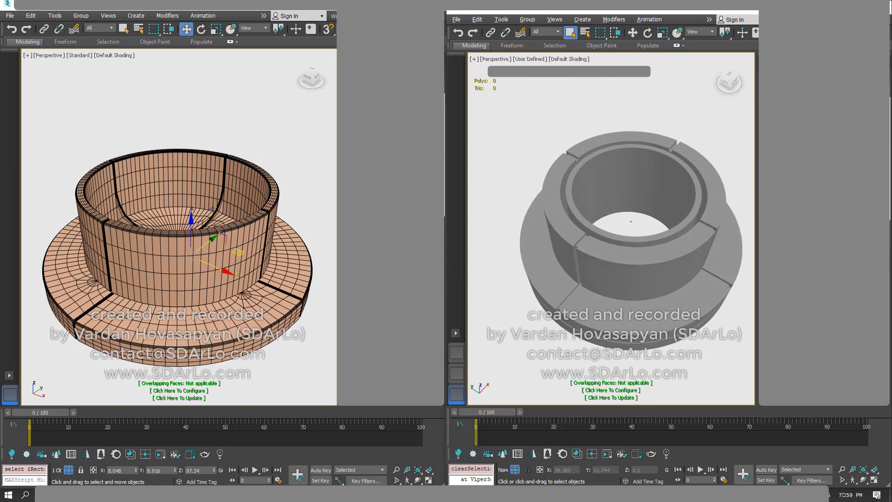
click(579, 242)
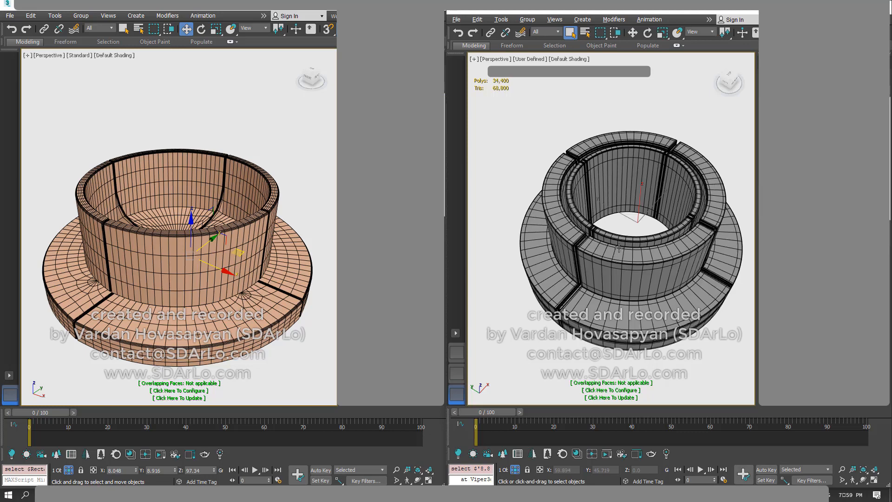
alt+middle_drag(622, 253, 638, 276)
click(617, 222)
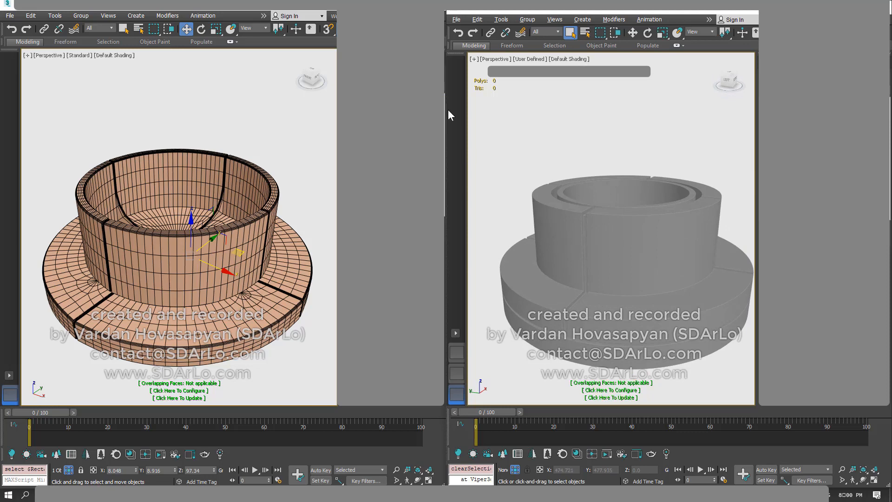
- Turn off the xView Overlapping Faces check in the high-poly viewport
click(473, 59)
mouse_move(517, 143)
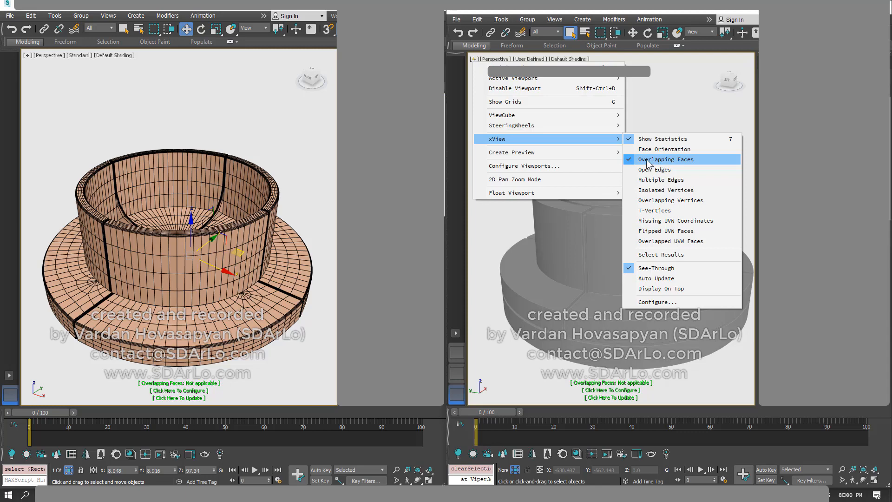
click(649, 161)
alt+middle_drag(612, 201, 610, 217)
scroll(610, 215, down, 1)
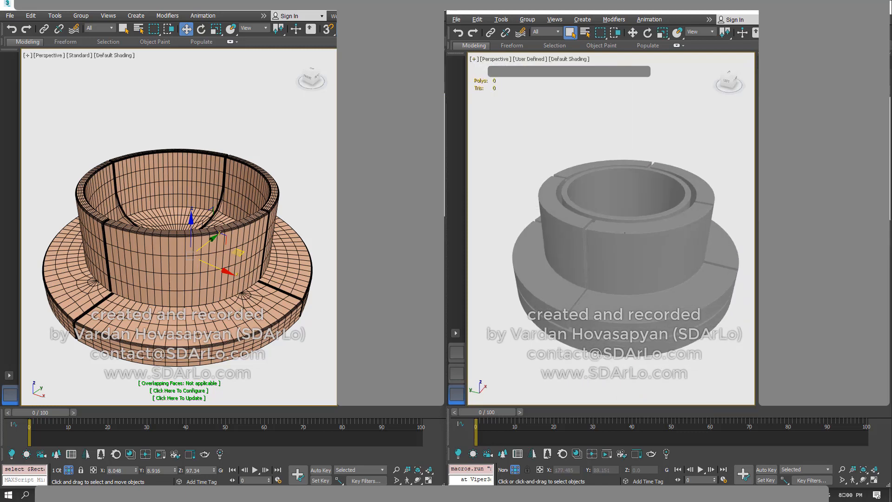
- Deselect the low-poly collar, end isolation in both scenes, and switch the low-poly scene to the Select Object tool
click(225, 143)
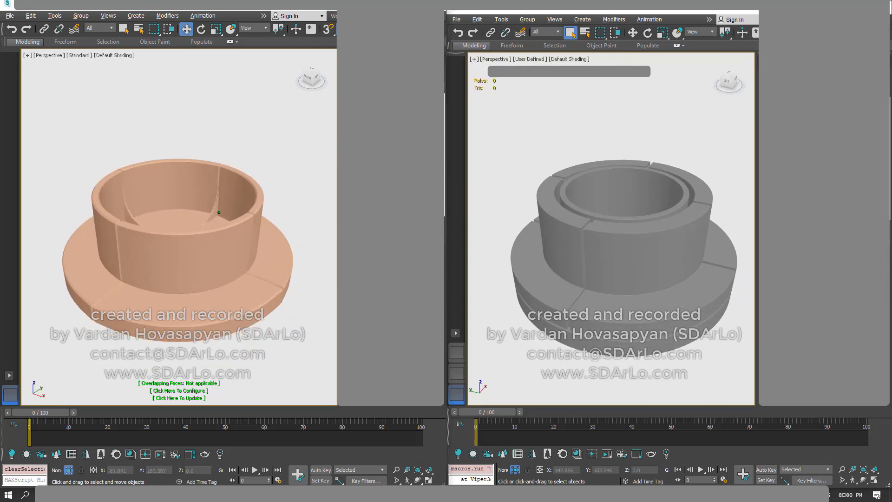
right_click(577, 223)
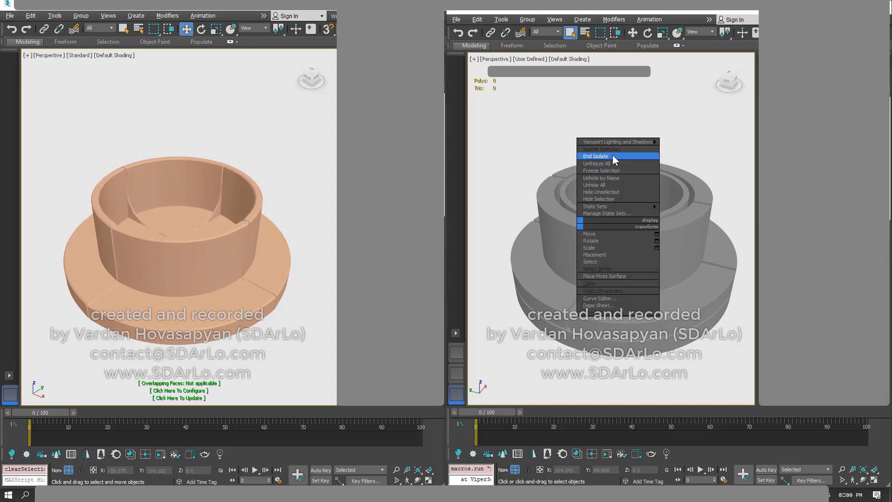
click(615, 157)
right_click(177, 258)
click(200, 191)
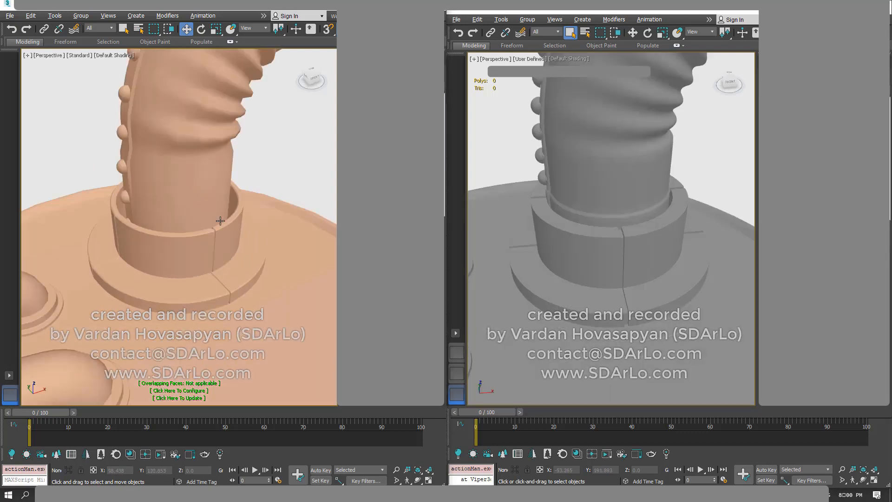
right_click(169, 188)
click(185, 222)
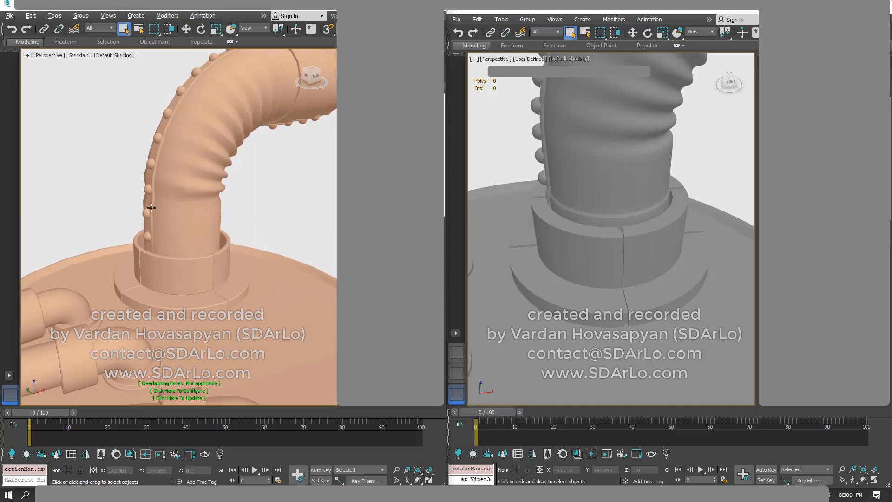
- Frame the bent pipe in both scenes and select one low-poly rivet and the high-poly rivet row
click(149, 189)
alt+middle_drag(203, 206, 206, 272)
alt+middle_drag(252, 226, 250, 220)
middle_drag(583, 206, 594, 273)
scroll(594, 273, down, 2)
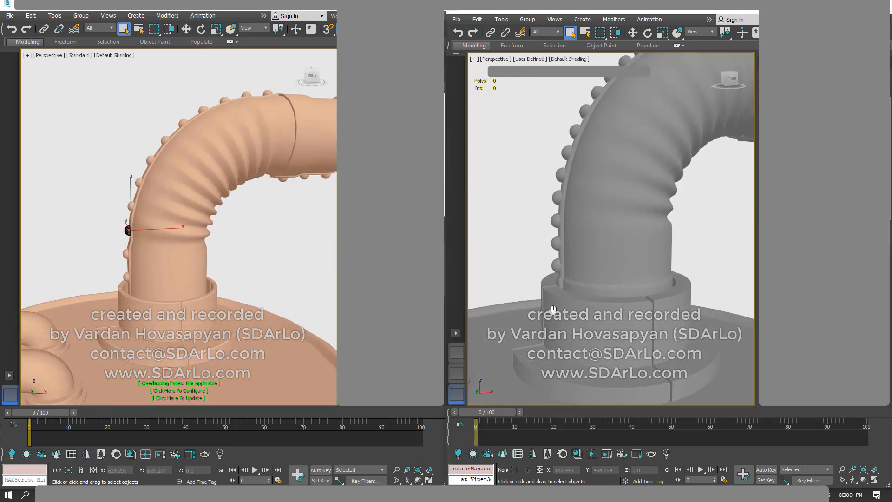
alt+middle_drag(551, 311, 558, 322)
click(552, 162)
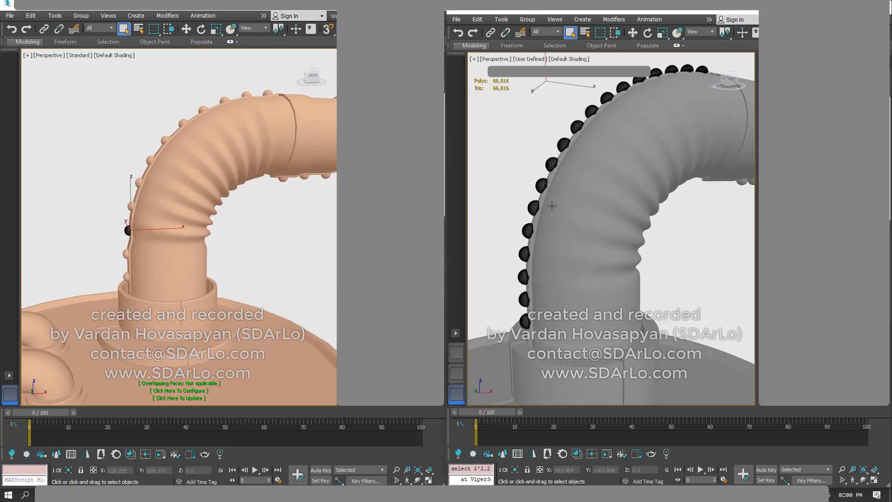
- Compare individually selected rivets on the low-poly pipe with the high-poly rivet row from several angles, toggling the row's selection
mouse_move(549, 208)
alt+middle_down()
mouse_move(563, 213)
mouse_move(572, 237)
mouse_move(566, 226)
mouse_move(582, 217)
mouse_move(679, 219)
mouse_move(634, 229)
mouse_move(538, 213)
mouse_move(564, 213)
mouse_move(556, 211)
alt+middle_up()
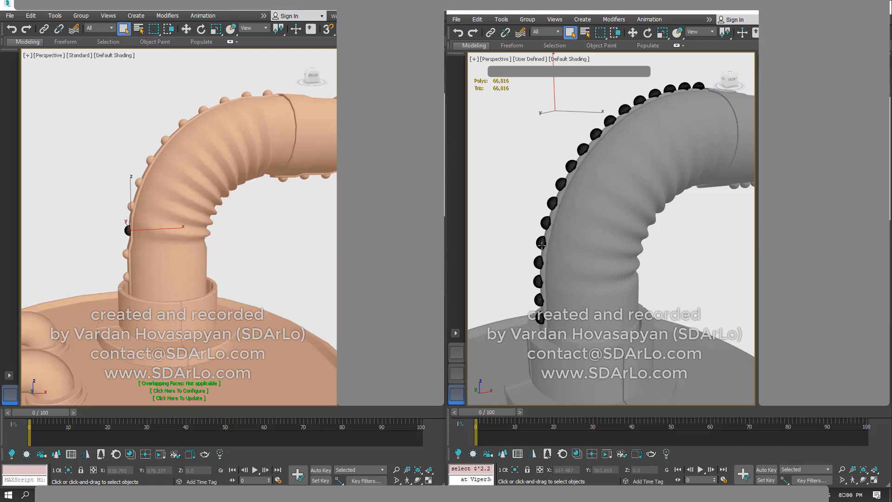
alt+middle_drag(187, 213, 191, 215)
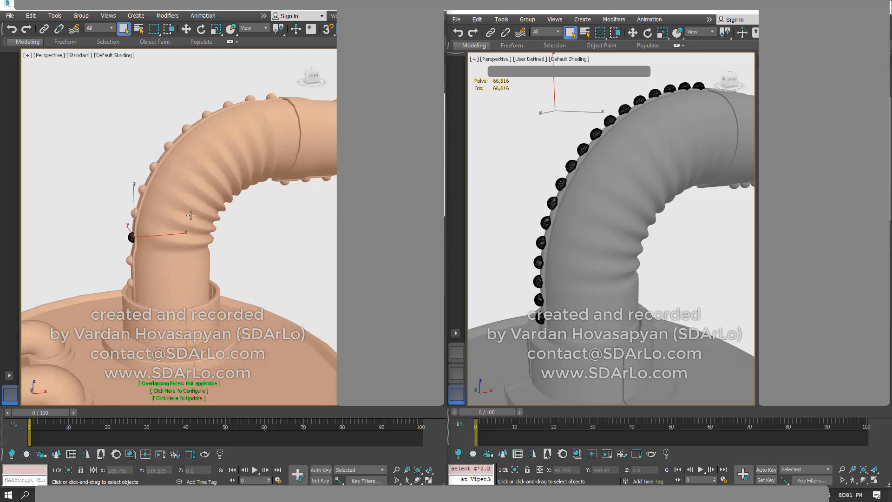
click(156, 165)
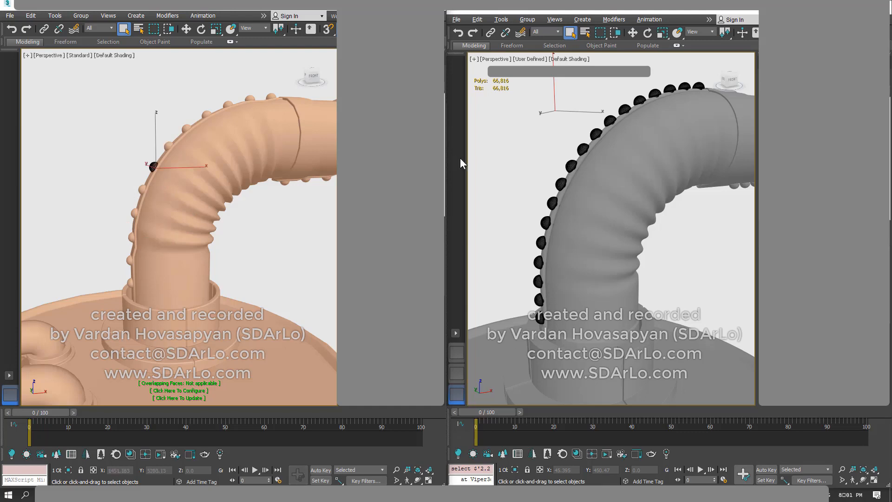
alt+middle_drag(594, 178, 521, 207)
alt+middle_drag(525, 197, 527, 217)
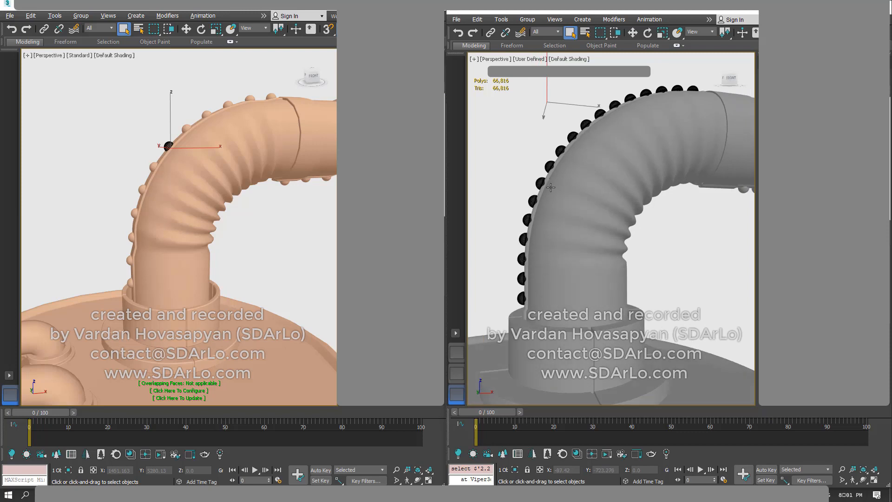
alt+middle_drag(550, 188, 575, 285)
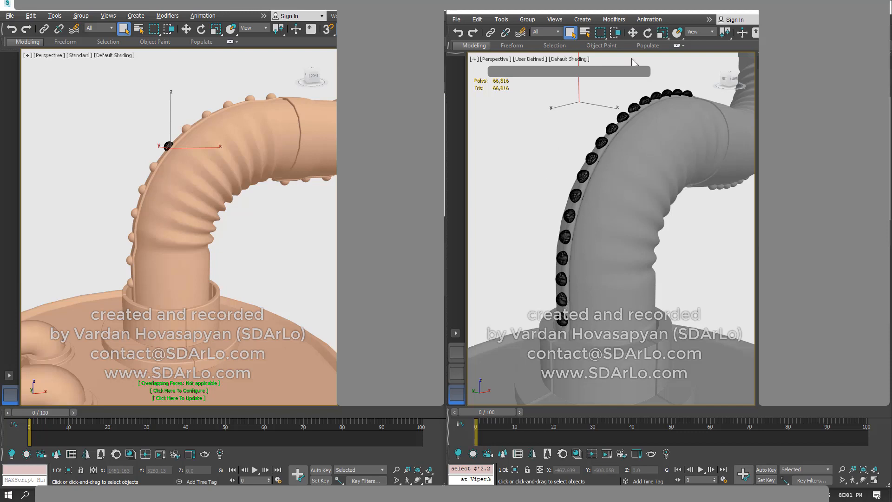
alt+middle_drag(659, 104, 566, 155)
click(532, 151)
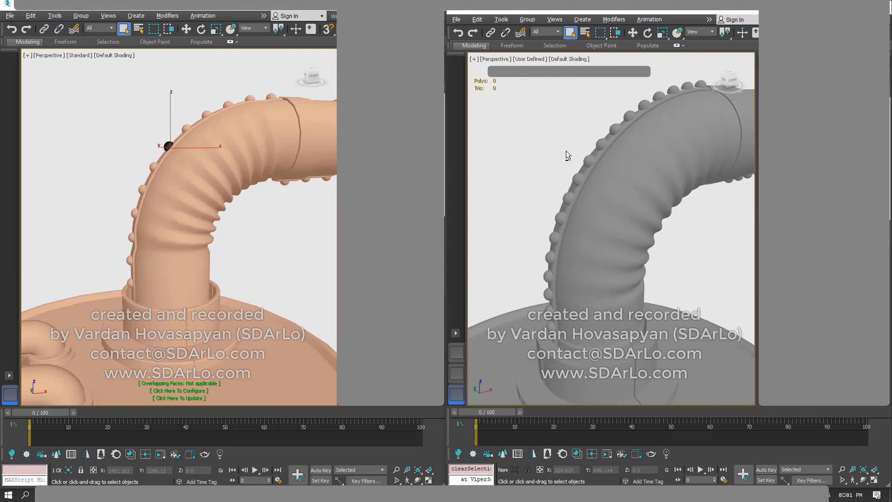
click(587, 161)
alt+middle_drag(591, 186, 607, 158)
alt+middle_drag(256, 188, 237, 205)
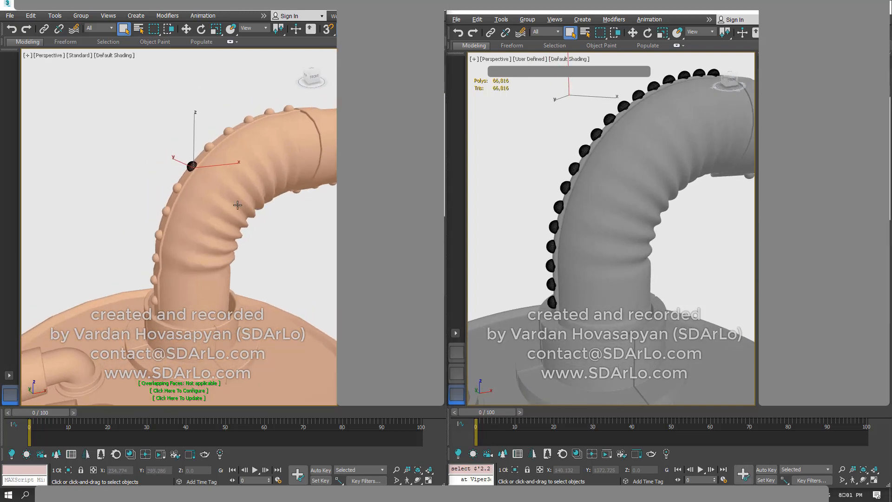
- Select the low-poly strip beneath the rivets and move it outward and upward, clear of the bent pipe
click(190, 168)
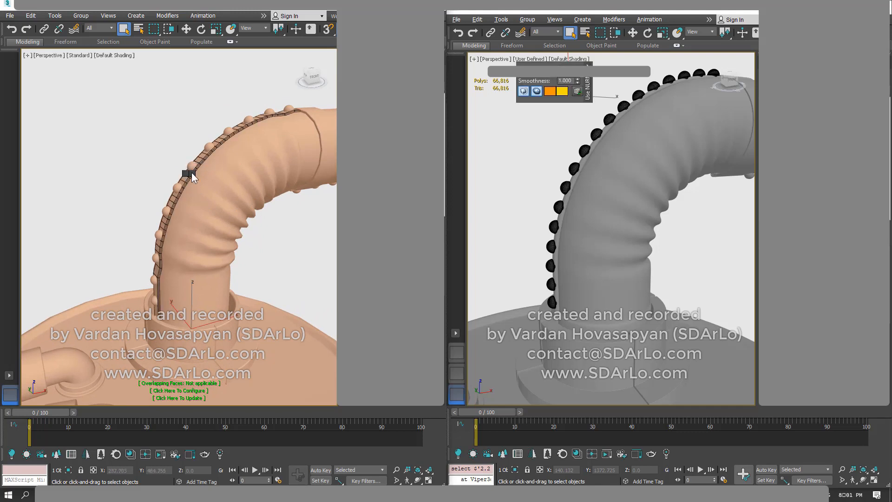
key(w)
alt+middle_drag(209, 174, 202, 290)
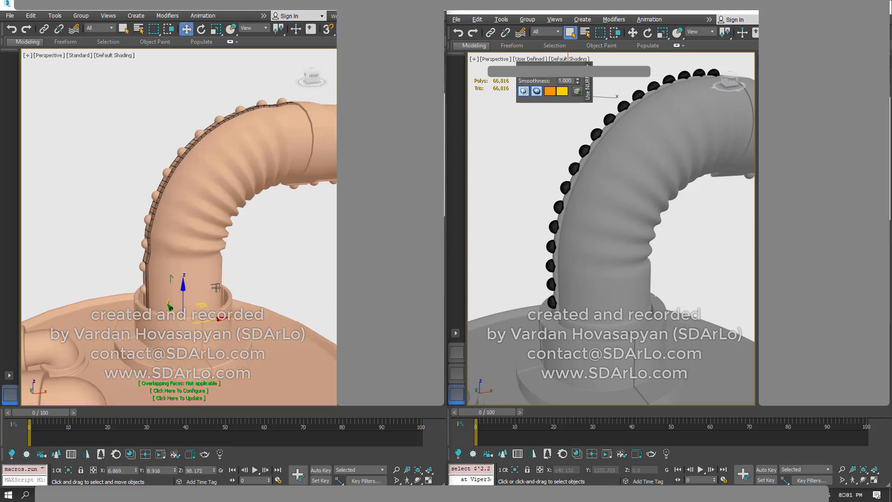
drag(201, 305, 198, 279)
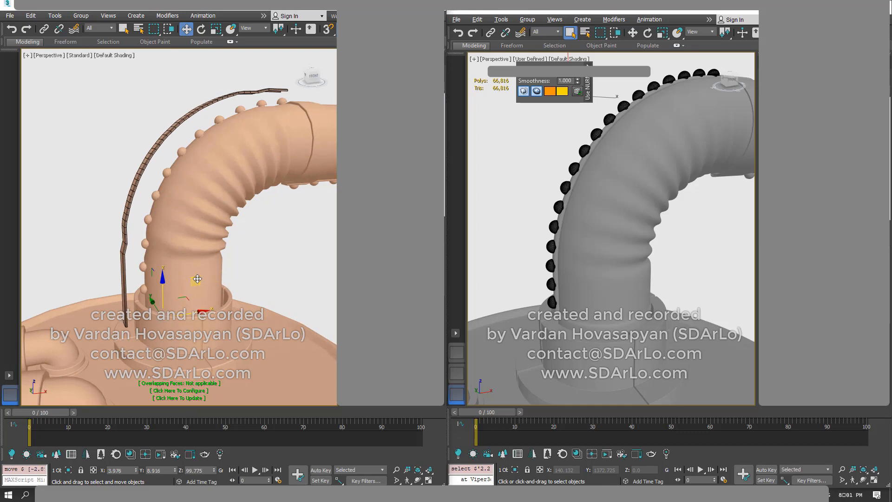
- Add the low-poly bent pipe to the strip selection and isolate both objects
ctrl+click(178, 174)
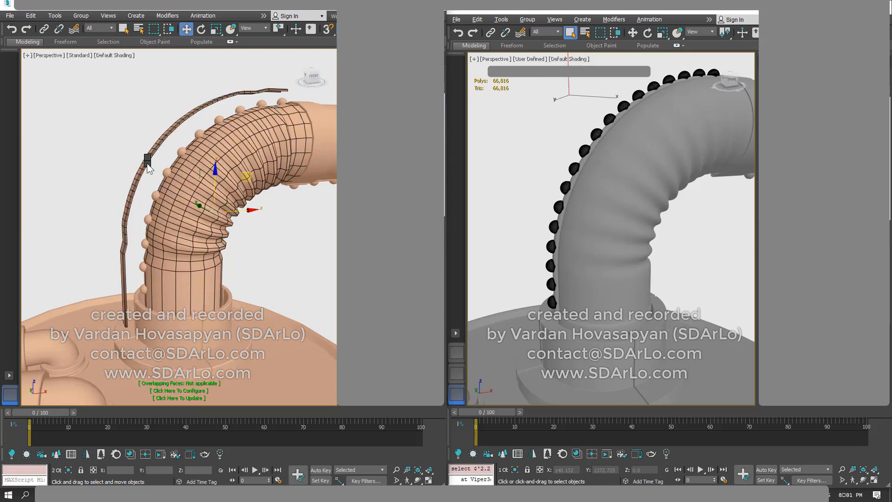
right_click(145, 161)
click(169, 79)
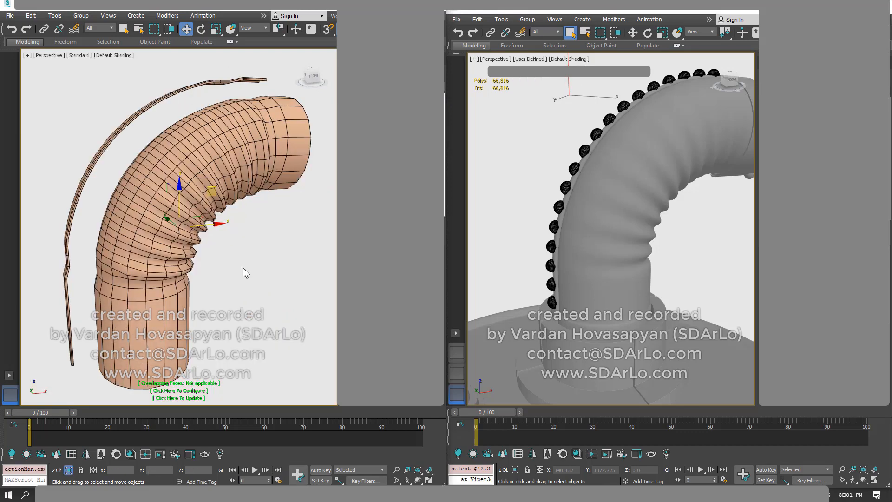
- Delete the cap polygon at the lower end of the low-poly bent pipe and inspect the open end
click(251, 237)
alt+middle_drag(177, 325, 172, 281)
click(171, 280)
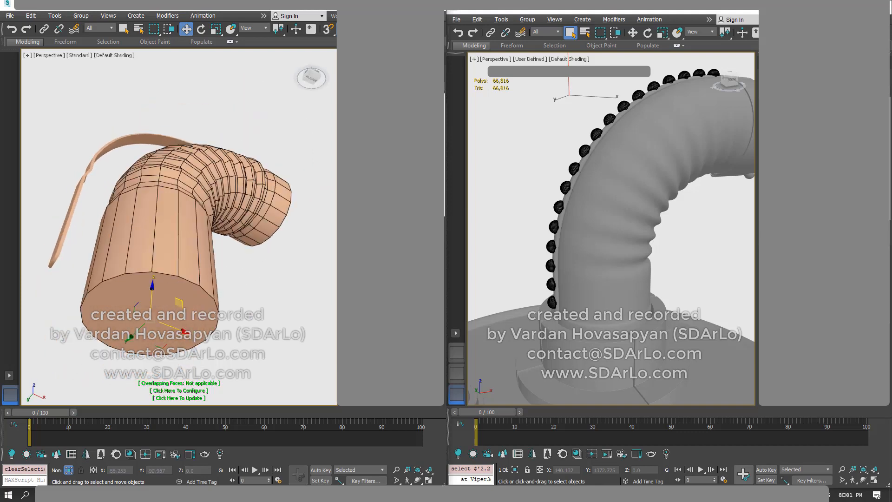
key(ctrl+q)
click(169, 298)
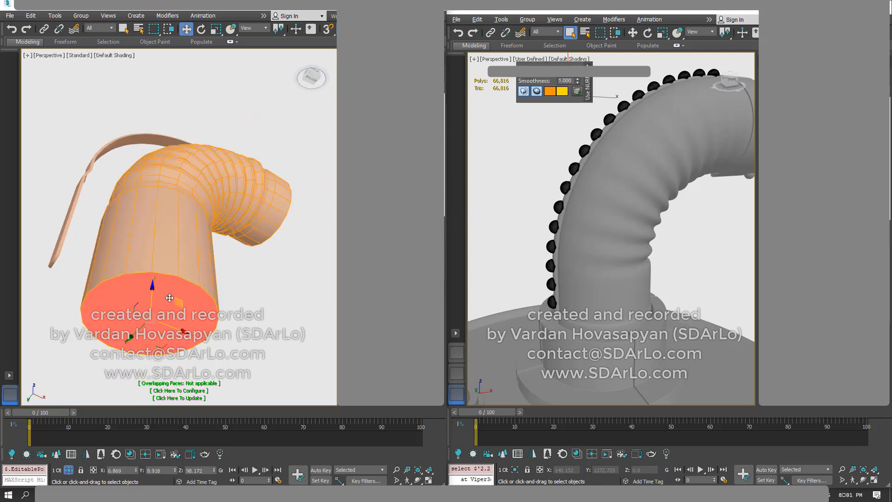
key(Delete)
alt+middle_drag(208, 254, 248, 198)
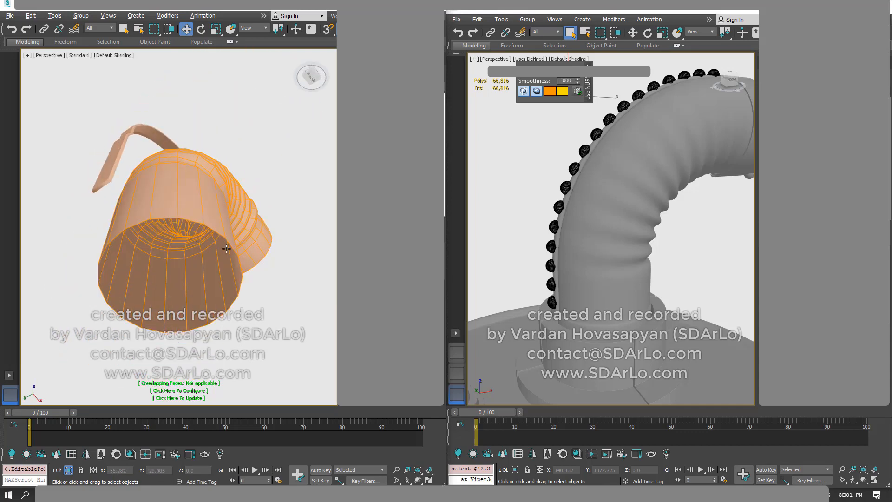
mouse_move(189, 250)
alt+middle_down()
mouse_move(153, 244)
mouse_move(208, 201)
mouse_move(196, 237)
alt+middle_up()
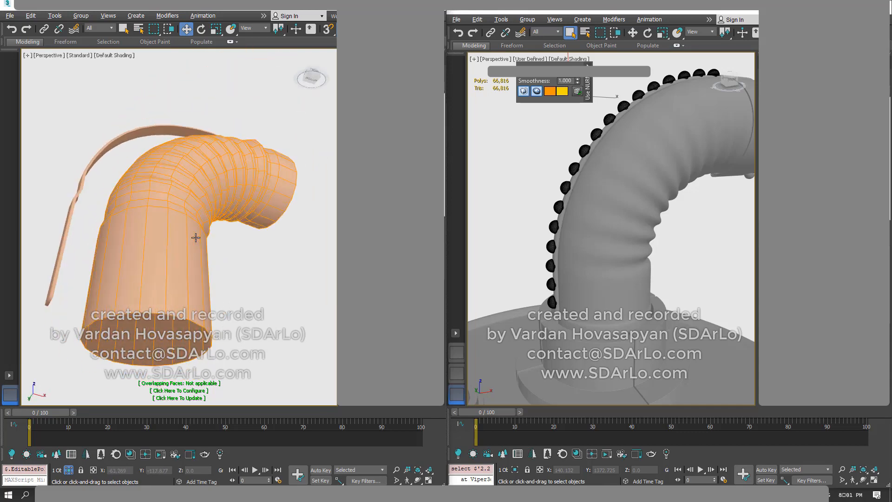
alt+middle_drag(157, 343, 158, 304)
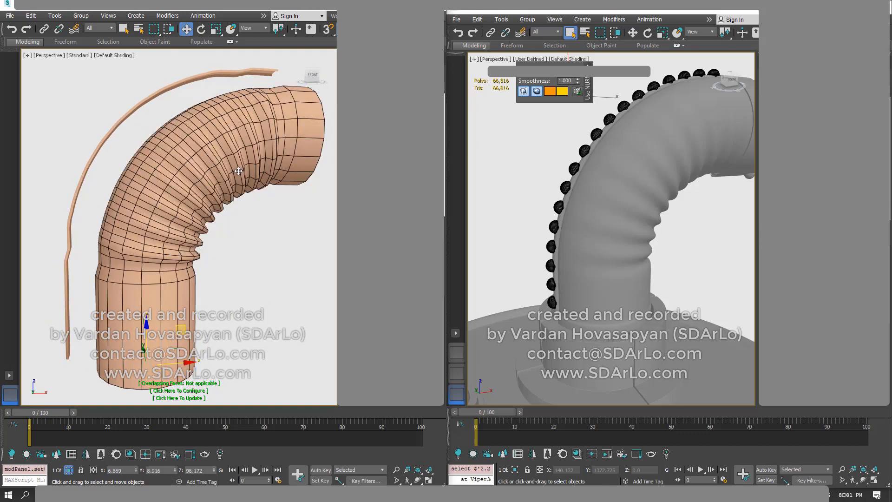
- Inspect the low-poly bent pipe's lower end from below and select the detached strip beside it
alt+middle_drag(174, 165, 224, 101)
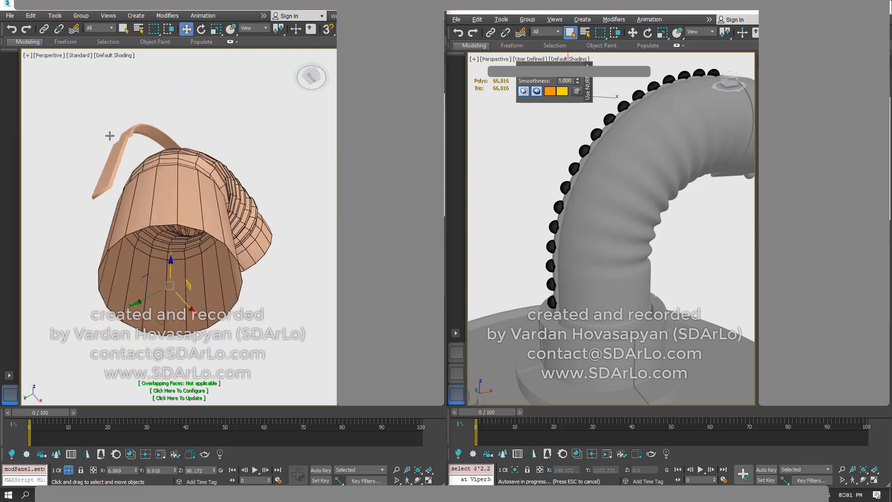
mouse_move(123, 141)
mouse_down()
mouse_move(116, 137)
mouse_move(128, 128)
mouse_move(125, 141)
mouse_up()
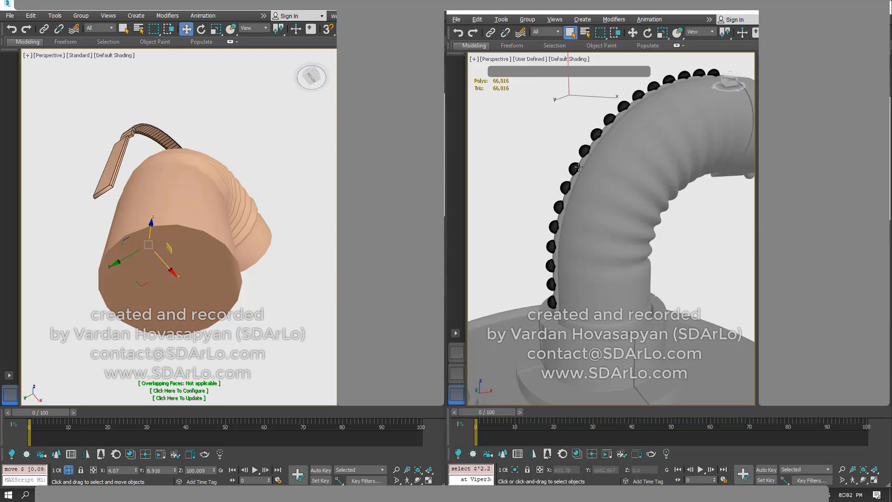
- Select the high-poly bent pipe and isolate it from the rivets and surrounding chimney parts
scroll(581, 206, down, 3)
click(596, 197)
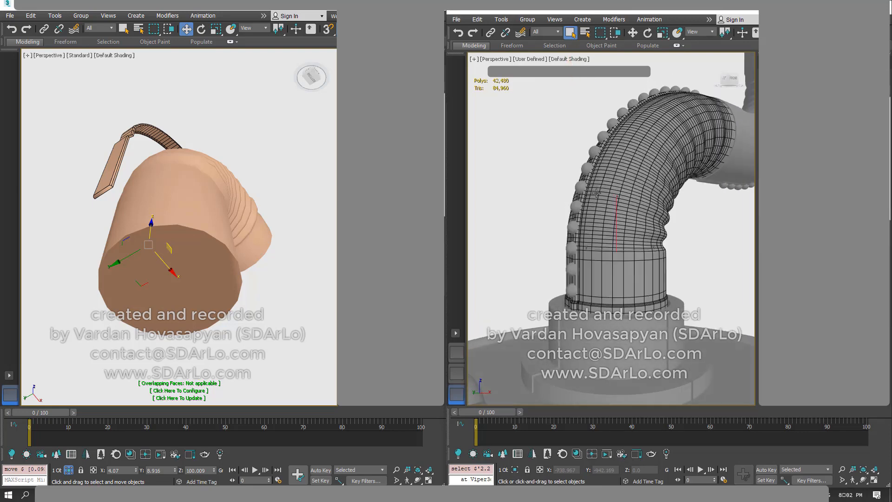
right_click(597, 195)
click(618, 110)
alt+middle_drag(597, 247, 606, 195)
right_click(620, 192)
click(625, 115)
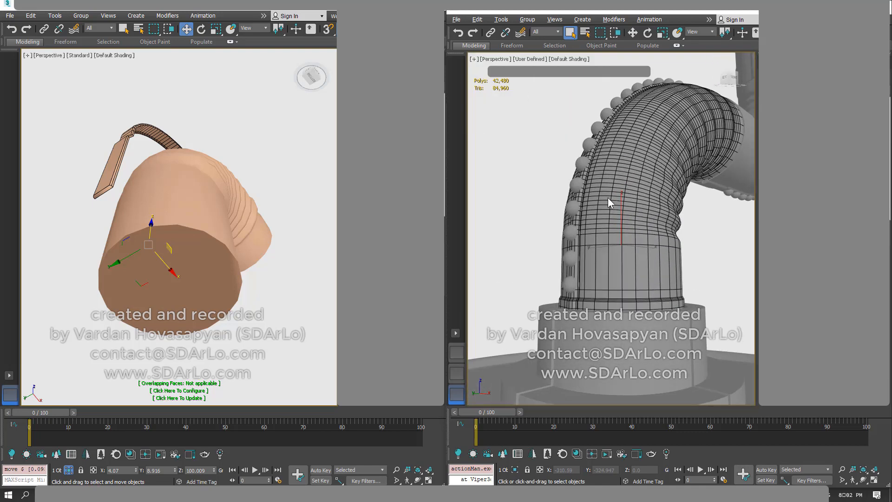
right_click(605, 194)
click(627, 113)
- Examine the folded seam and inner surface of the isolated high-poly pipe from its open lower end and from the side
alt+middle_drag(573, 240, 640, 257)
scroll(626, 178, up, 4)
scroll(640, 257, up, 4)
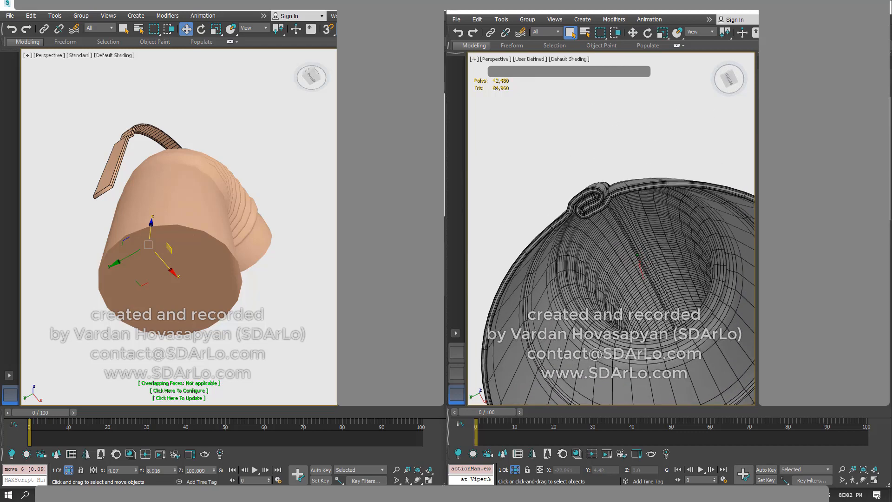
click(543, 185)
middle_drag(575, 201, 580, 223)
scroll(607, 178, down, 3)
scroll(579, 224, down, 3)
alt+middle_drag(670, 219, 610, 236)
scroll(624, 216, up, 1)
click(624, 216)
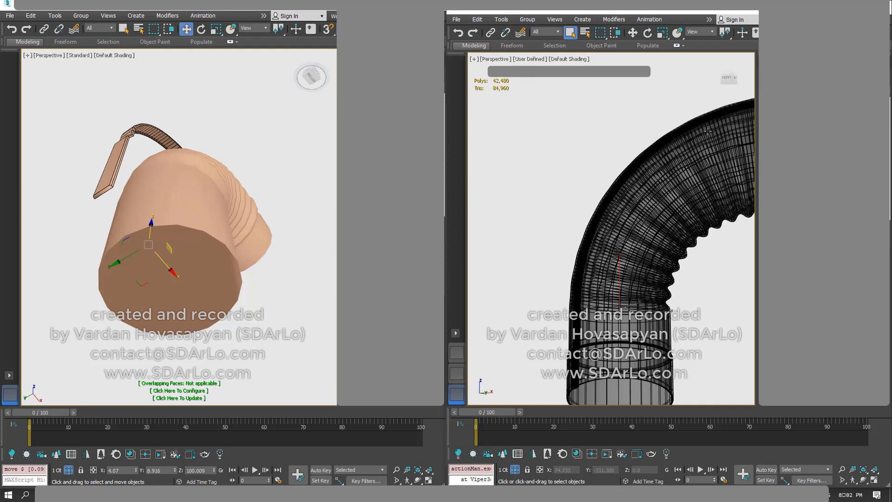
- Examine the high-poly pipe's corrugations along the bend and its folded seam at the open end from several angles
middle_drag(708, 131, 619, 198)
scroll(572, 195, down, 4)
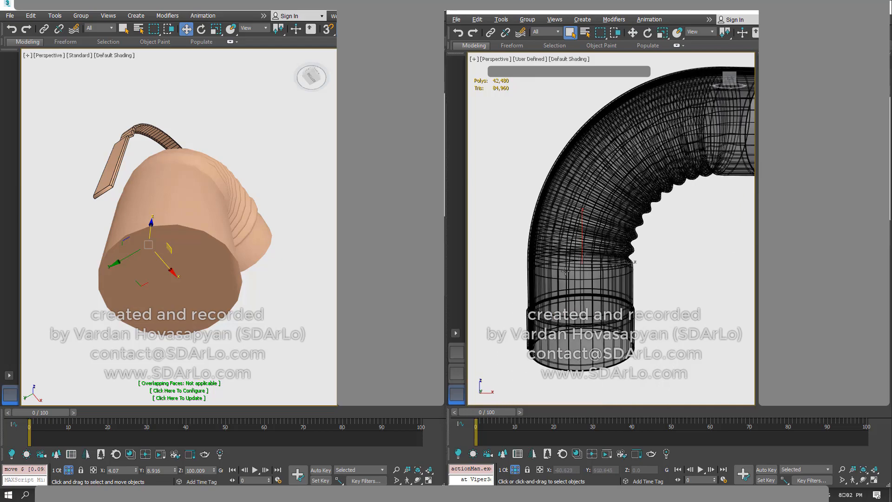
alt+middle_drag(548, 344, 564, 287)
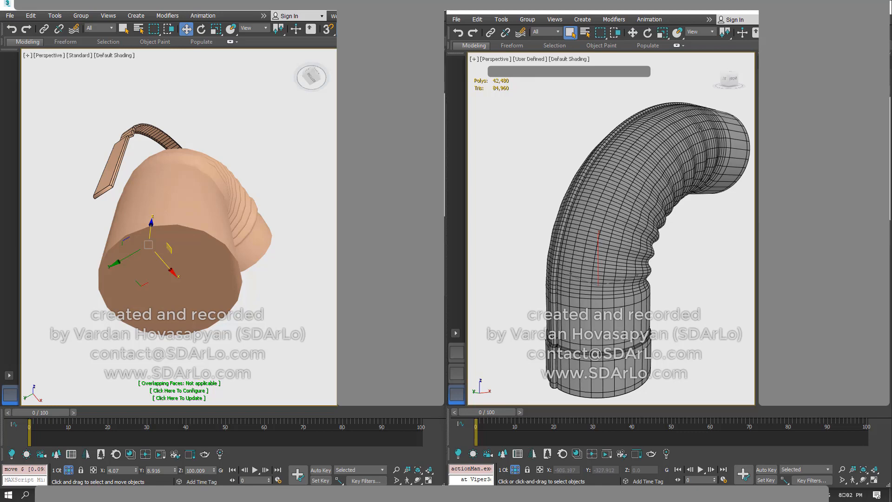
mouse_move(579, 253)
alt+middle_down()
mouse_move(614, 219)
mouse_move(582, 225)
mouse_move(571, 253)
alt+middle_up()
scroll(572, 253, down, 2)
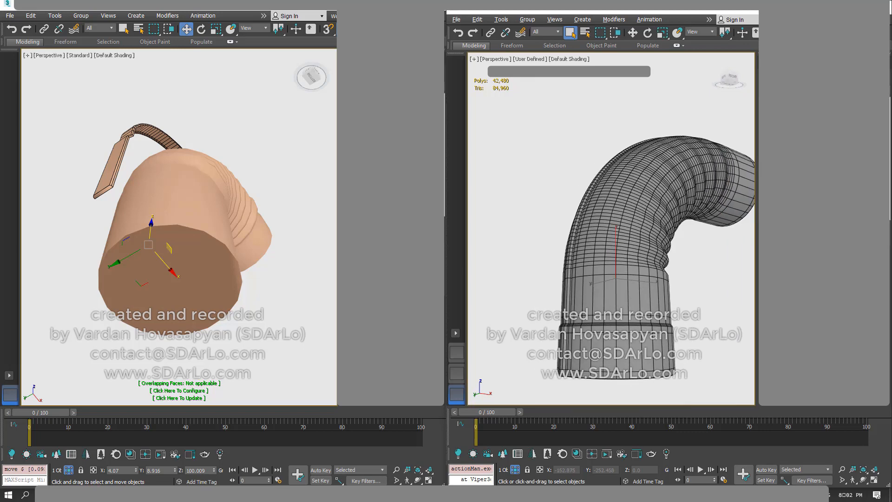
alt+middle_drag(592, 206, 594, 213)
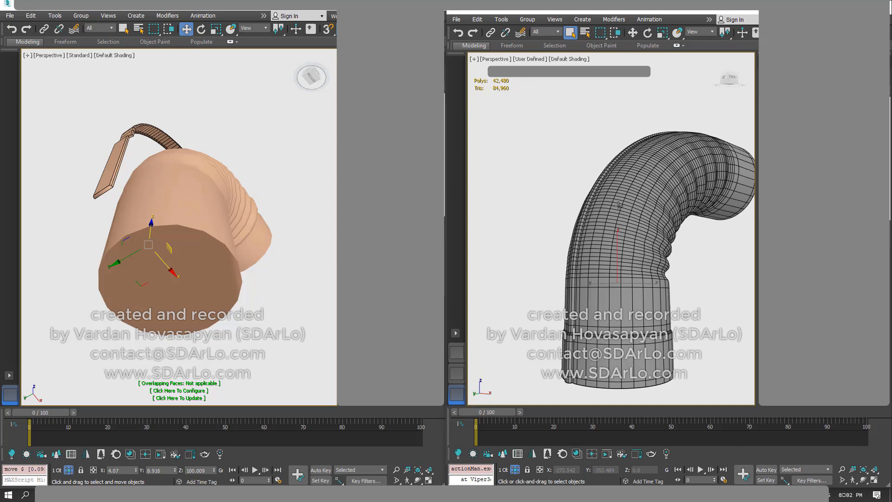
middle_drag(618, 208, 604, 219)
alt+middle_drag(604, 218, 581, 229)
middle_drag(699, 217, 666, 176)
scroll(692, 186, up, 4)
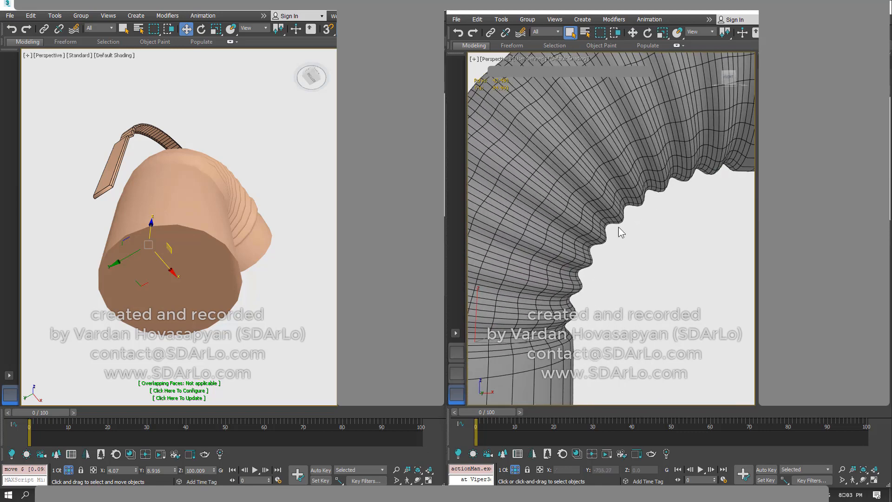
scroll(583, 254, down, 5)
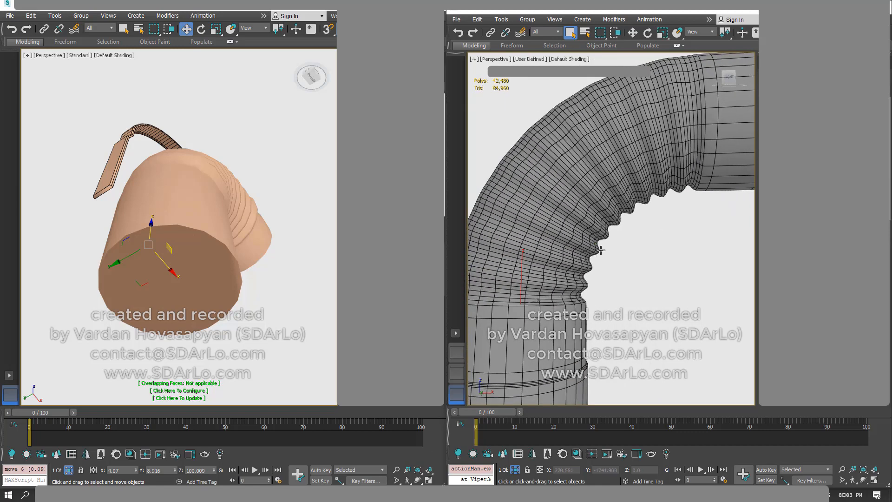
scroll(629, 225, down, 2)
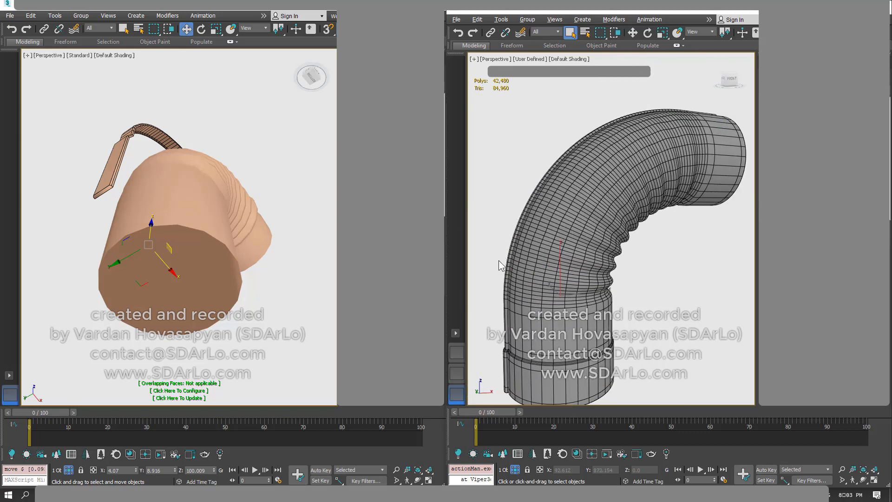
alt+middle_drag(564, 212, 621, 151)
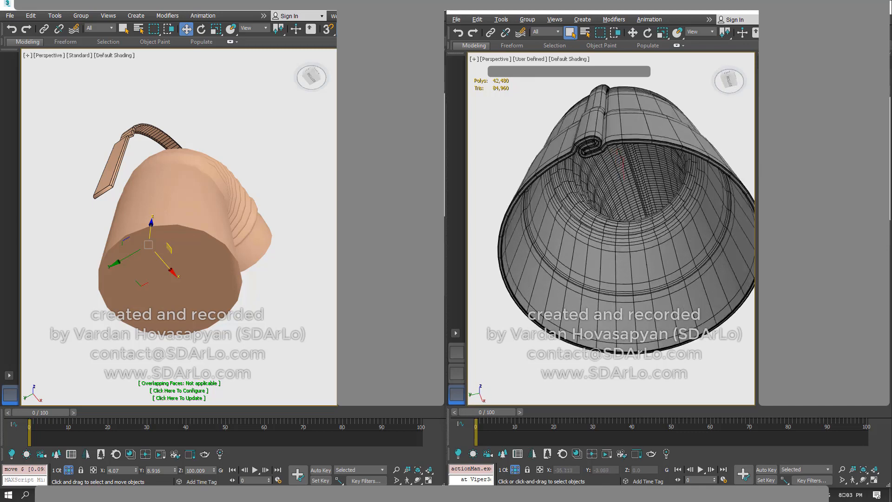
scroll(611, 195, up, 3)
alt+middle_drag(611, 194, 605, 229)
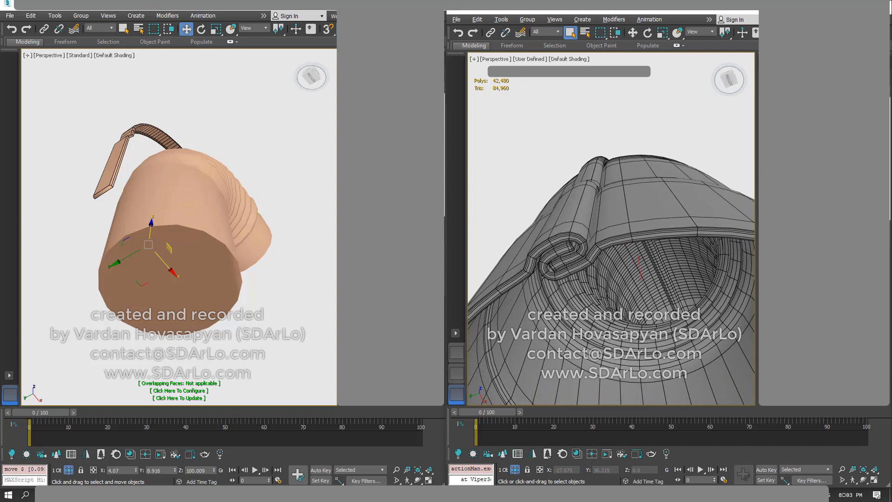
- Slice the isolated high-poly bent pipe, removing one side, with the slice plane rotated 90 degrees about X
scroll(820, 442, down, 15)
alt+middle_drag(616, 204, 620, 246)
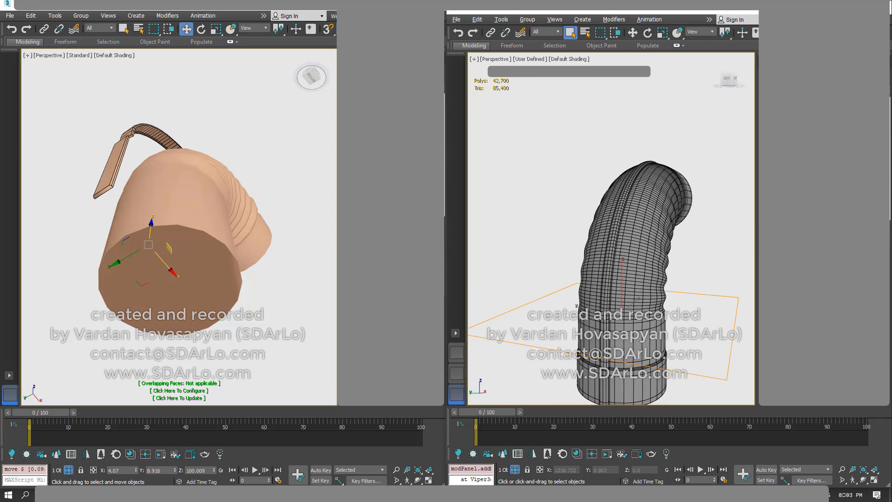
right_click(639, 268)
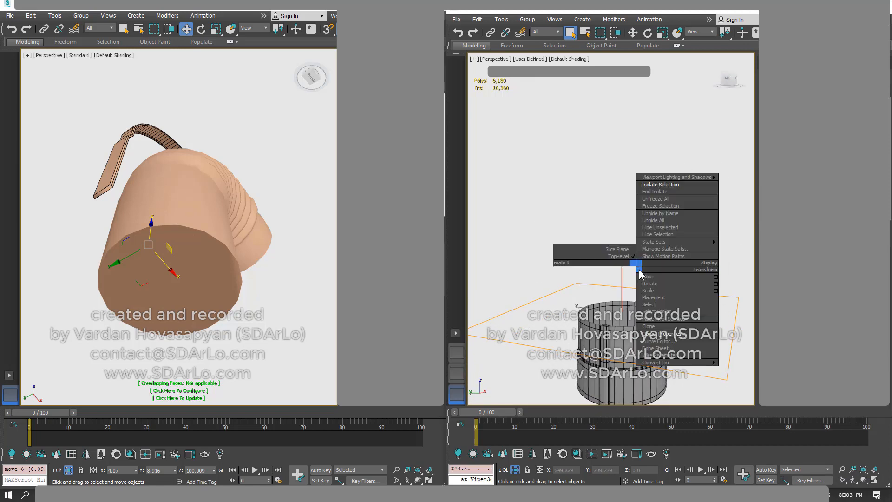
right_click(630, 252)
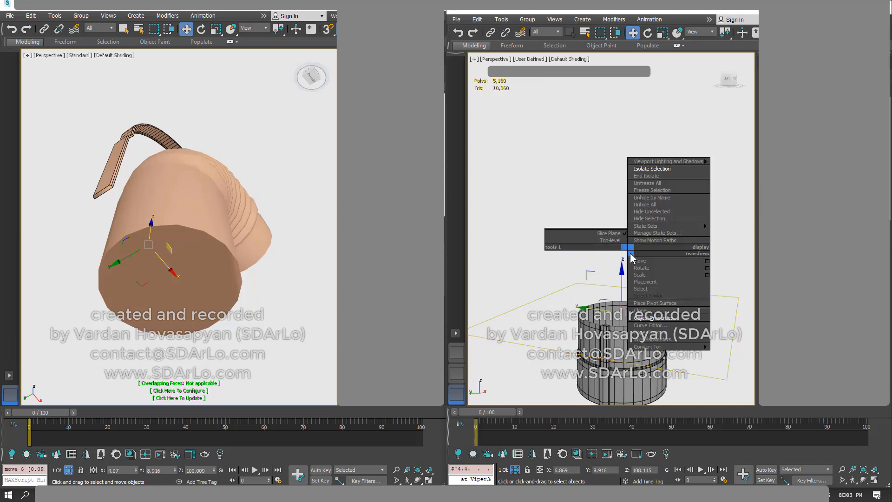
click(644, 267)
drag(653, 294, 662, 309)
key(ctrl+z)
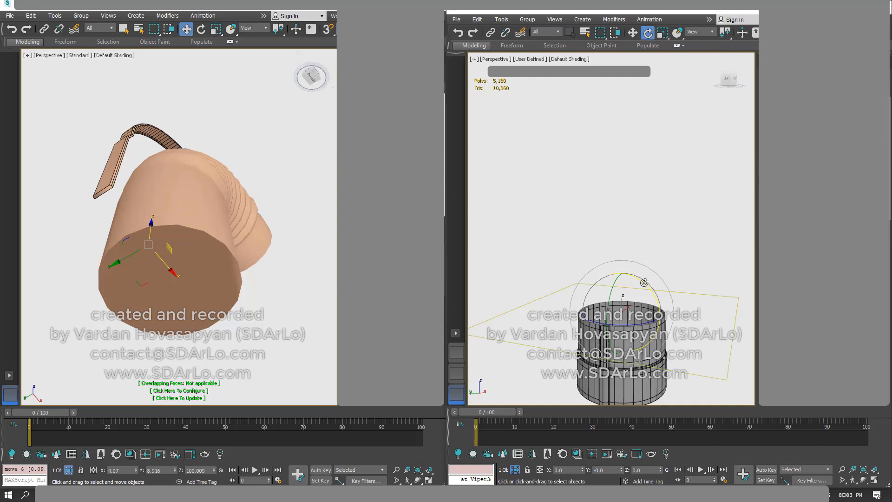
drag(670, 332, 669, 316)
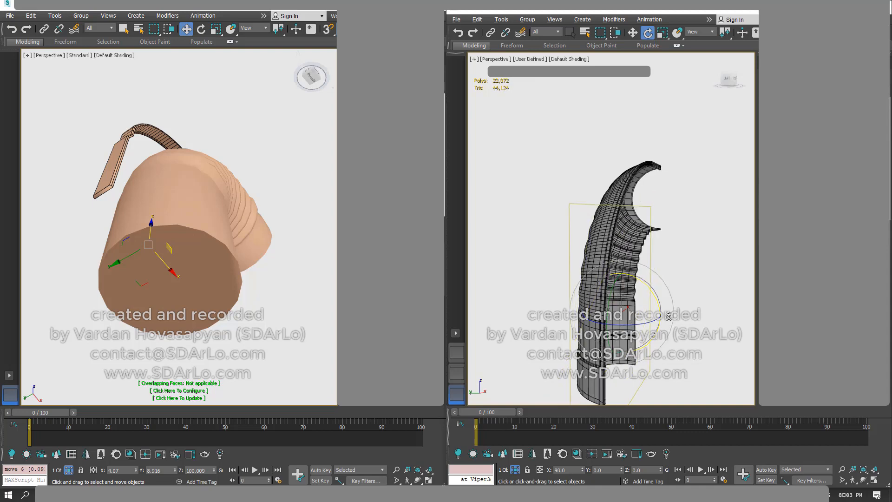
- Move the slice plane along Y to 8.659 so it cuts lengthwise near the pipe's folded seam
right_click(625, 267)
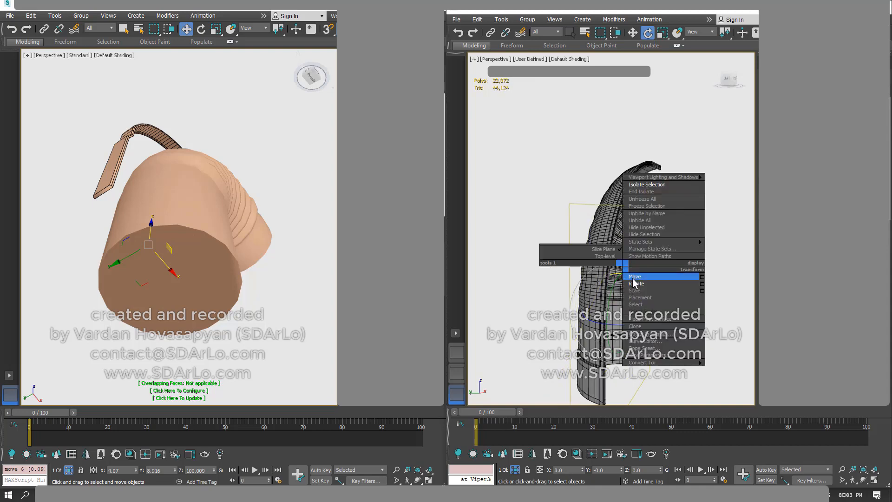
click(635, 279)
alt+middle_drag(640, 298, 633, 269)
scroll(606, 301, up, 3)
scroll(625, 272, up, 3)
middle_drag(633, 270, 645, 254)
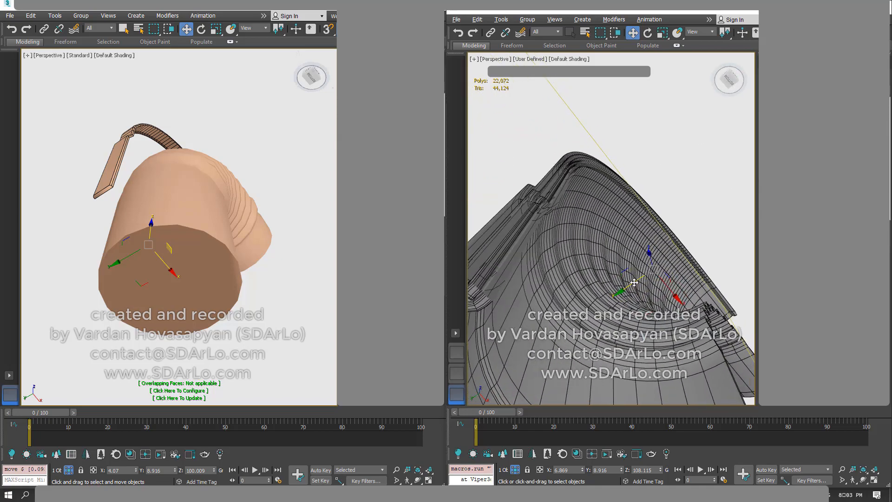
middle_drag(632, 284, 645, 286)
drag(646, 285, 652, 283)
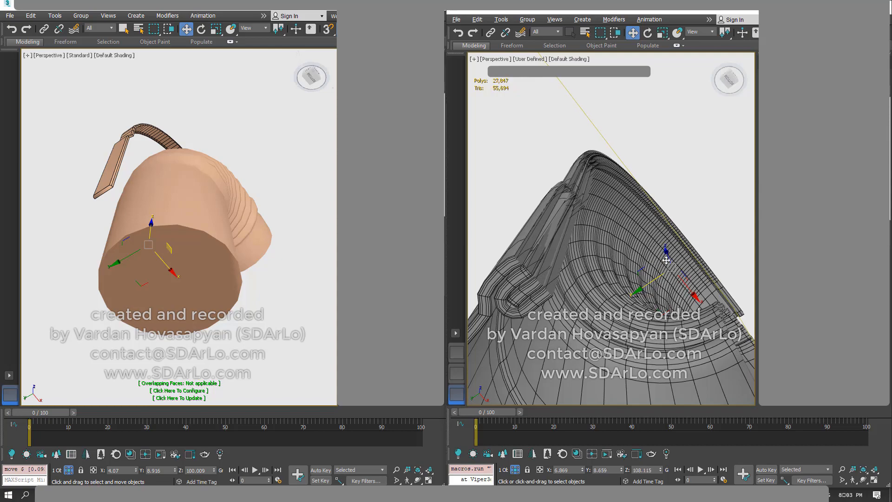
- Shift the slice plane along Y to 8.49 and turn off the edge display on the selected pipe
alt+middle_drag(666, 259, 744, 205)
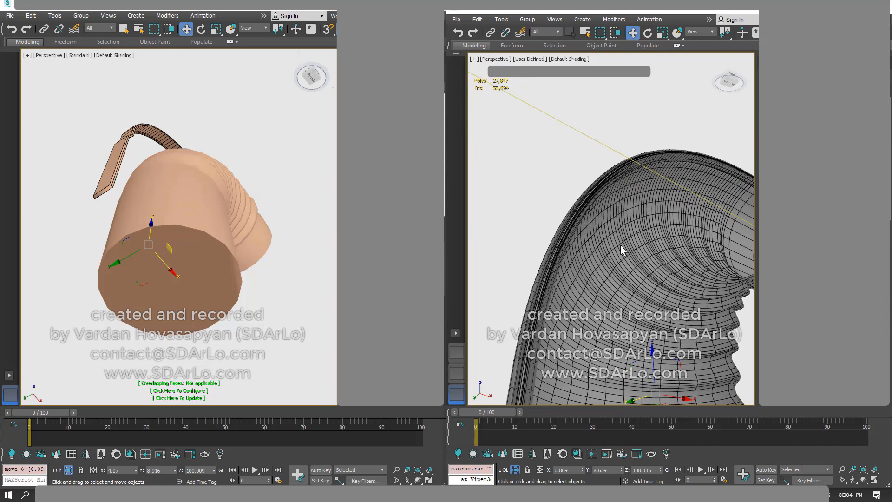
alt+middle_drag(621, 249, 614, 111)
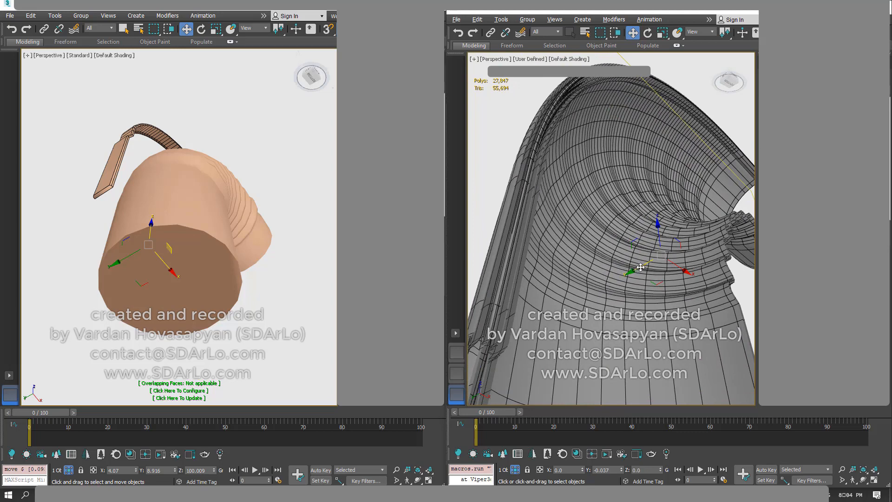
drag(640, 267, 644, 266)
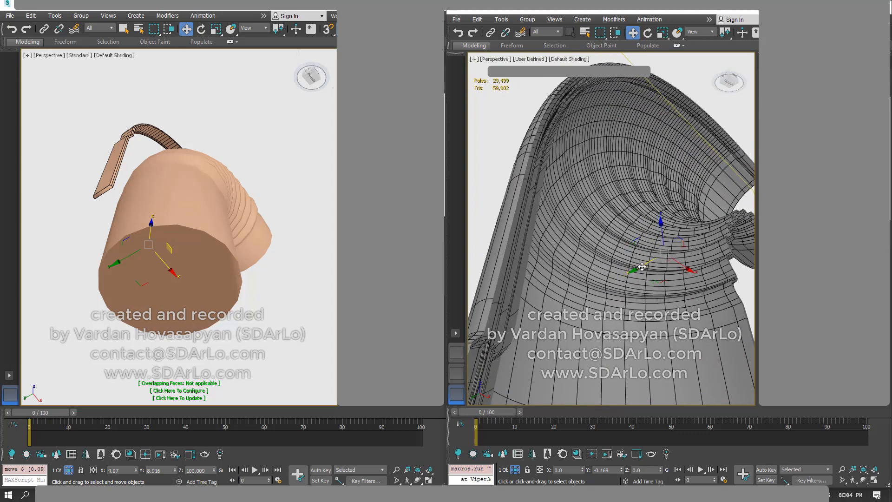
click(552, 59)
mouse_move(600, 178)
click(688, 177)
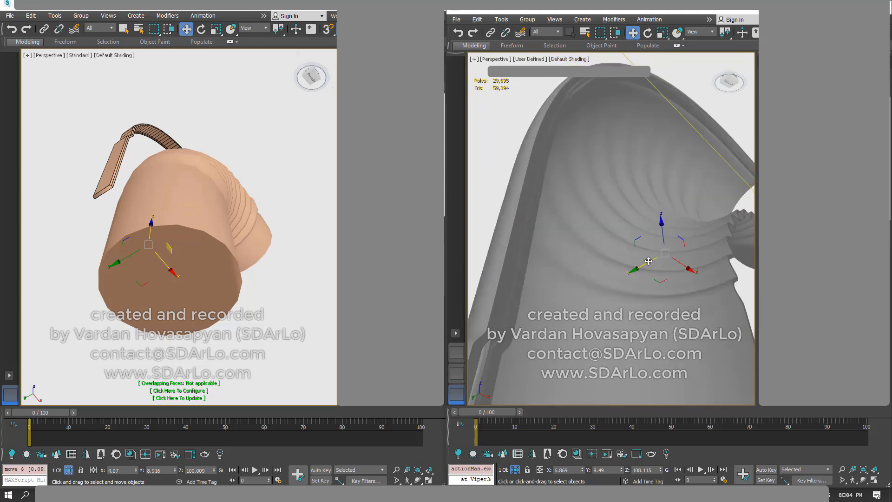
- Move the slice plane along Y to 8.783 and examine the layered folds of the seam along the cut
alt+middle_drag(648, 261, 620, 339)
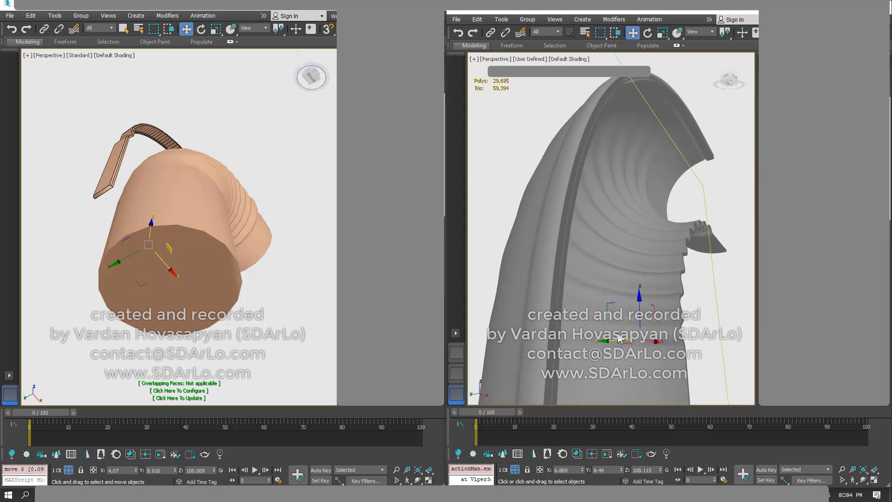
mouse_move(616, 341)
mouse_down()
mouse_move(629, 340)
mouse_move(607, 342)
mouse_up()
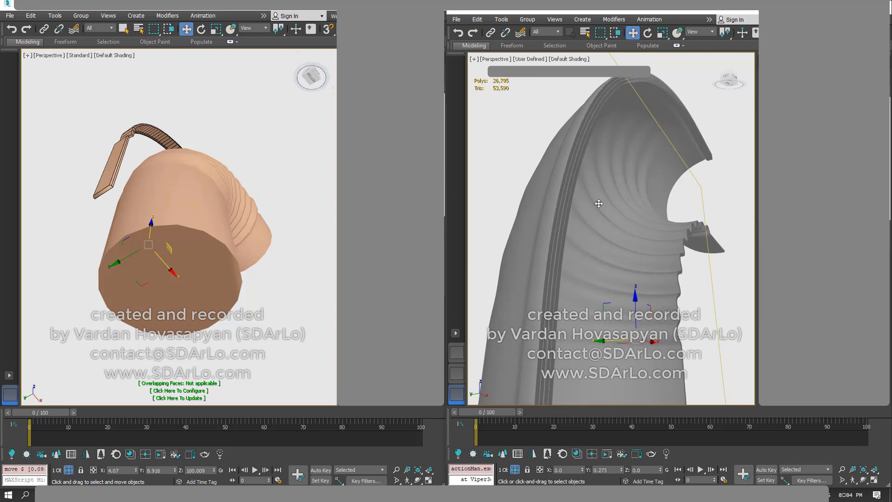
scroll(578, 195, up, 3)
middle_drag(528, 213, 615, 263)
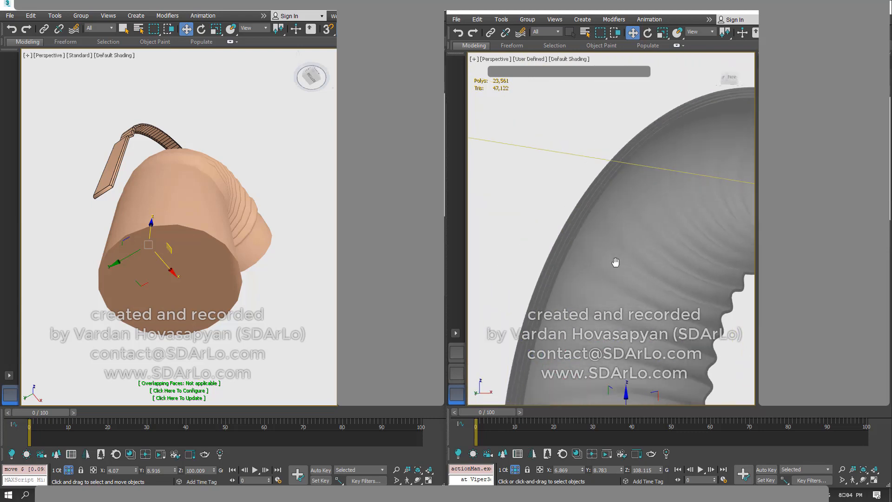
scroll(615, 262, up, 3)
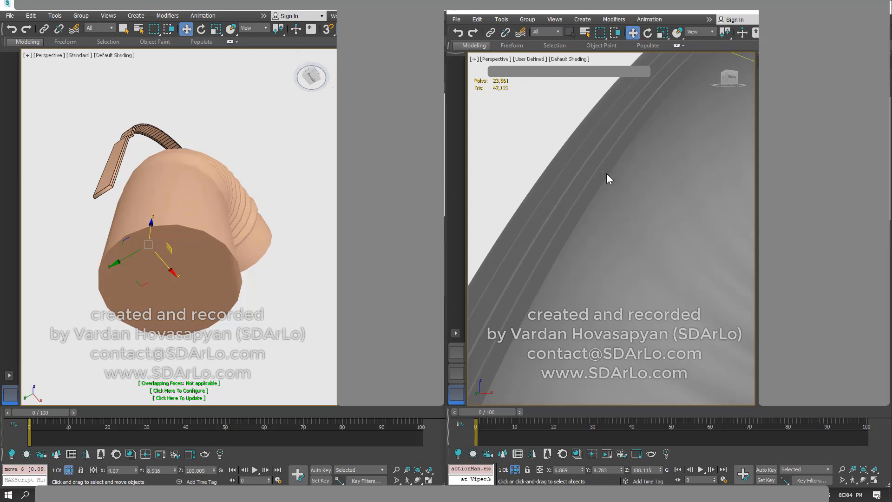
scroll(607, 174, down, 5)
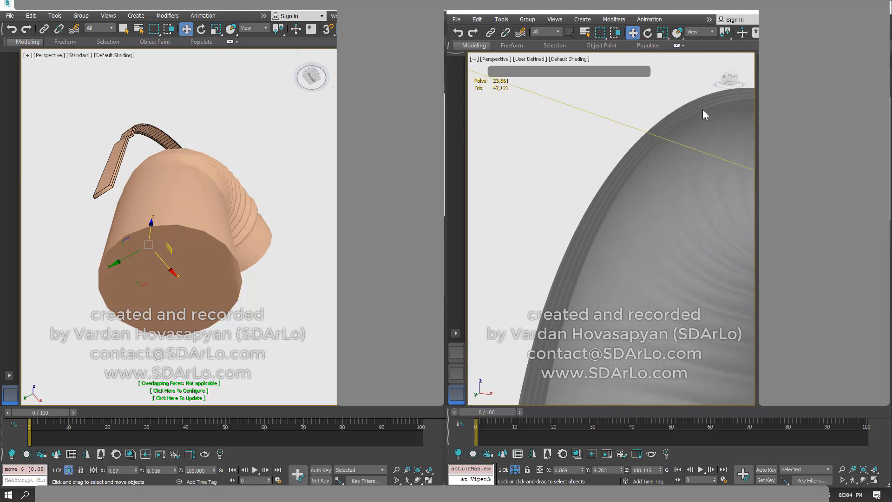
alt+middle_drag(703, 109, 586, 182)
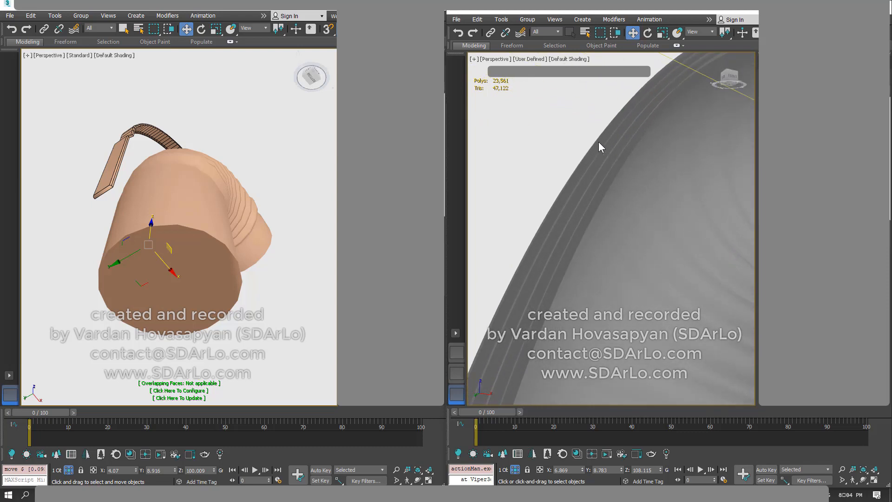
- Turn the edge display back on for the sliced high-poly pipe
click(566, 59)
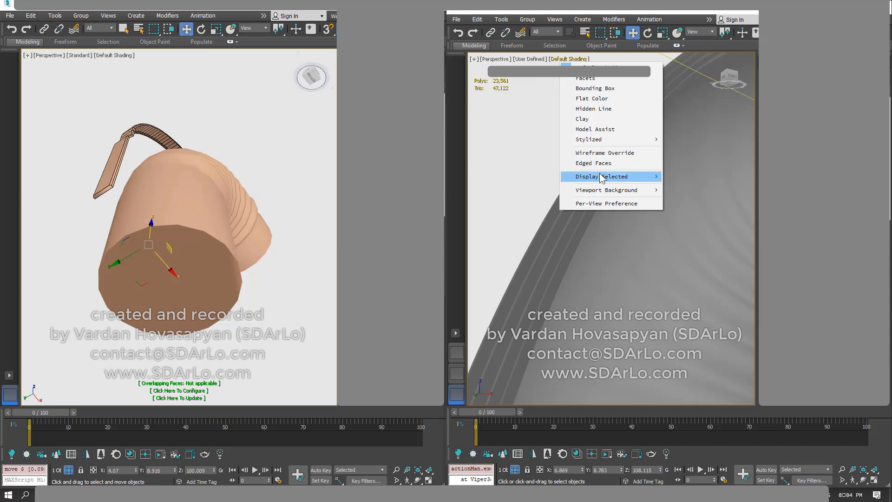
mouse_move(602, 177)
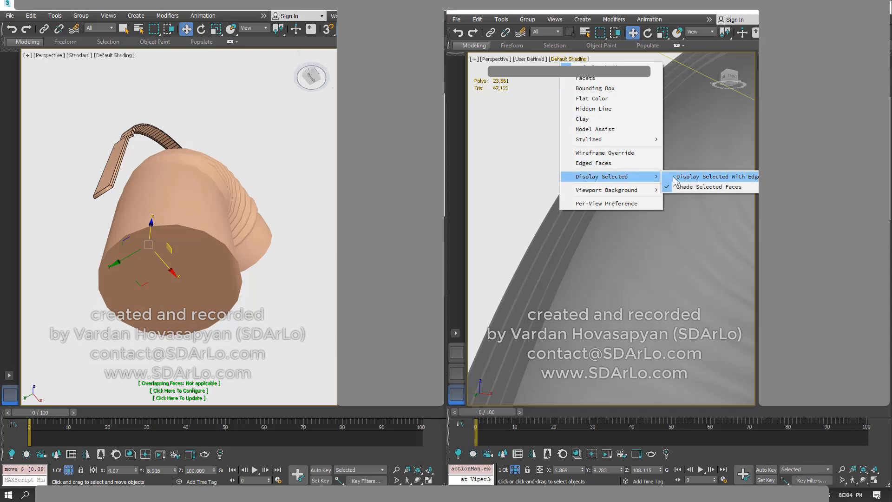
click(674, 177)
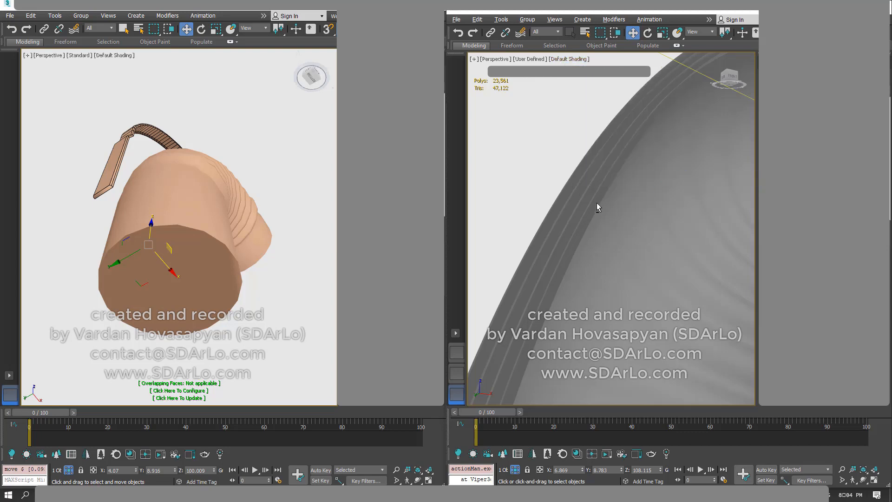
key(F4)
mouse_move(618, 168)
alt+middle_down()
mouse_move(625, 171)
mouse_move(590, 199)
mouse_move(518, 214)
alt+middle_up()
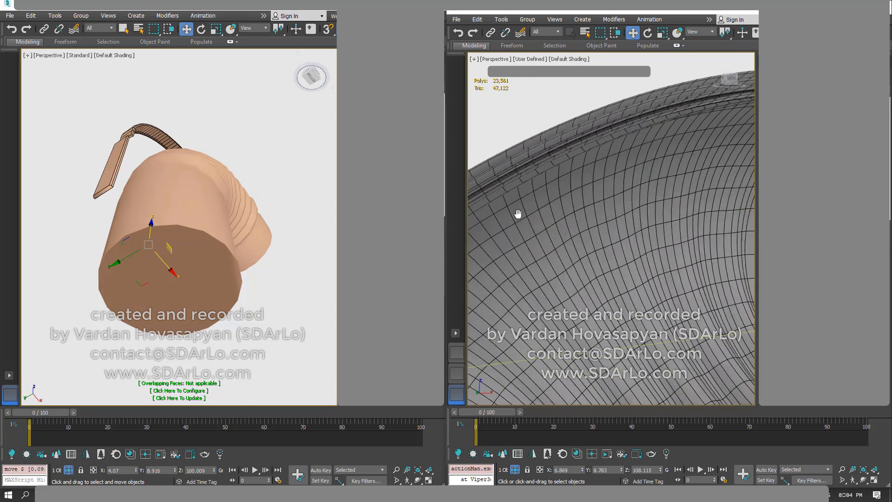
- Shift the slice plane along Y to 7.913 so the cut moves away from the pipe's folded seam
scroll(518, 214, down, 5)
alt+middle_drag(608, 177, 671, 198)
middle_drag(536, 197, 597, 260)
scroll(590, 215, up, 3)
middle_drag(598, 261, 544, 250)
scroll(544, 249, down, 2)
middle_drag(581, 209, 707, 157)
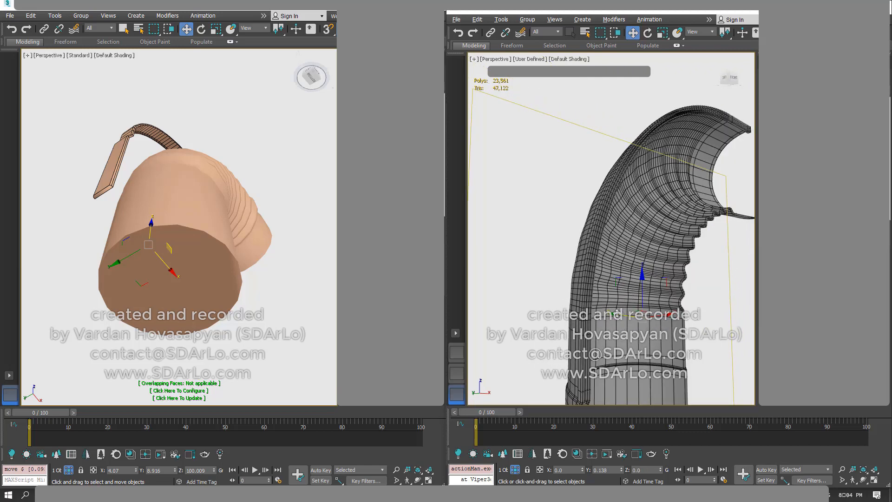
drag(618, 314, 632, 313)
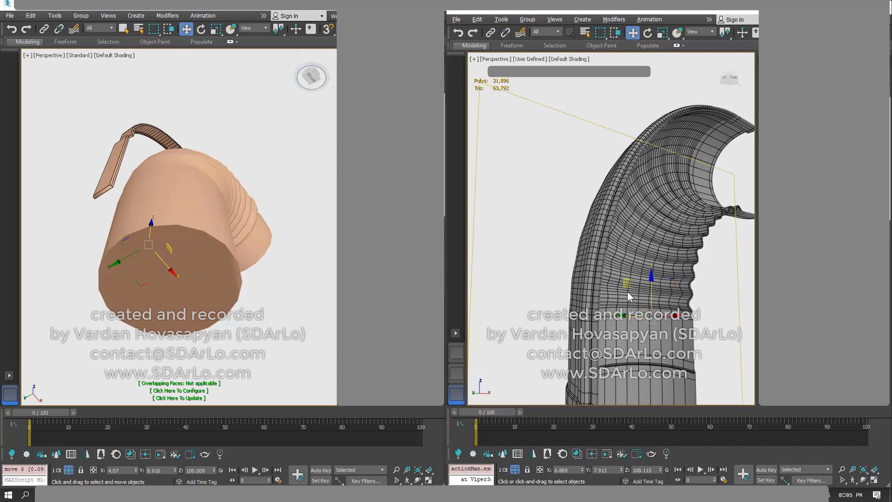
- Move the slice plane along Y to 8.835 and examine the seam's layered wireframe along the cut and at its lower end
drag(632, 315, 624, 315)
middle_drag(623, 312, 655, 218)
scroll(635, 193, up, 8)
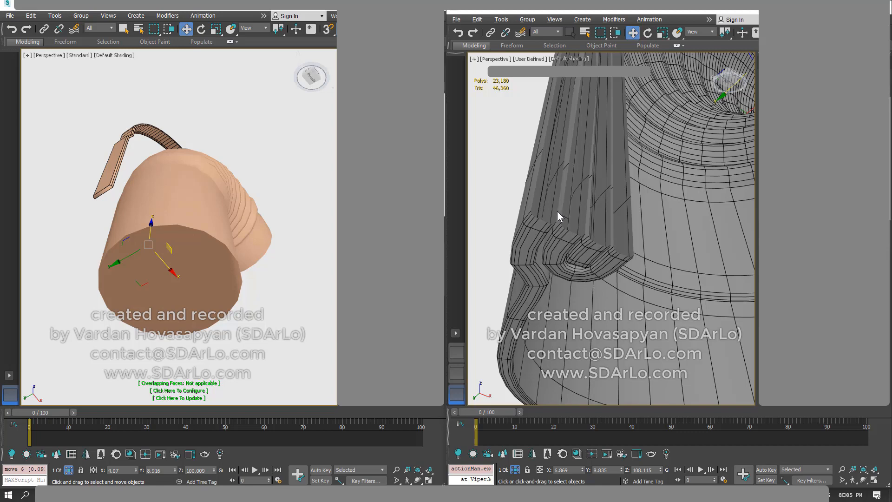
alt+middle_drag(562, 210, 654, 95)
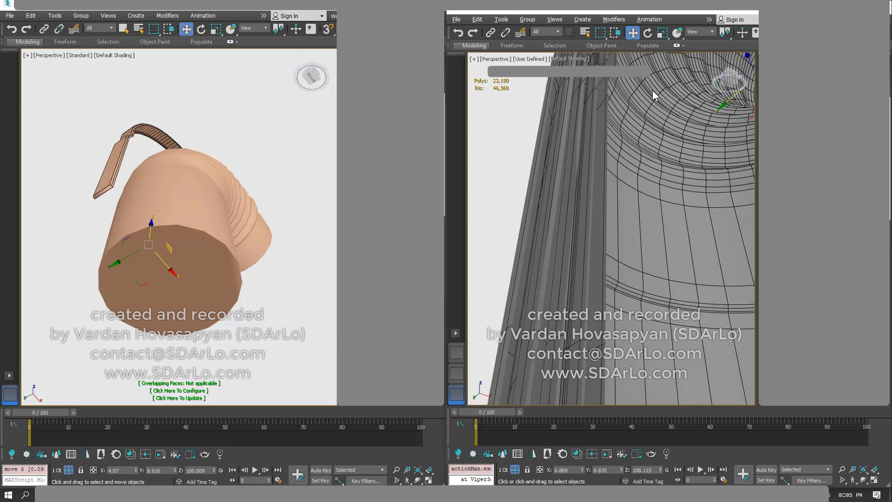
scroll(651, 112, down, 1)
scroll(601, 261, down, 3)
middle_drag(602, 153, 616, 215)
scroll(608, 237, up, 5)
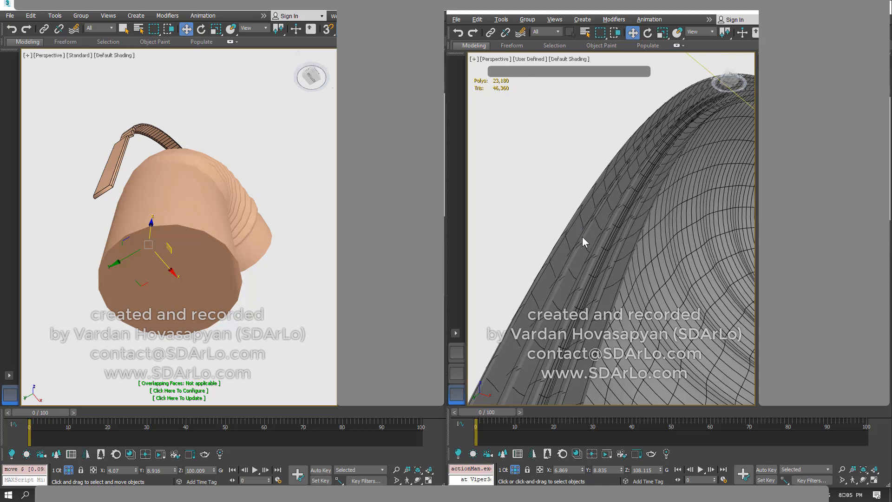
scroll(580, 241, down, 5)
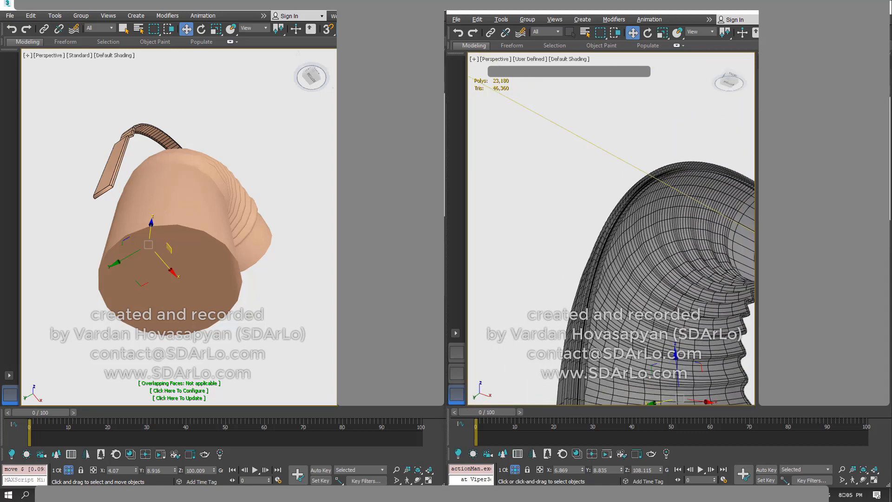
alt+middle_drag(581, 241, 600, 216)
scroll(641, 253, down, 2)
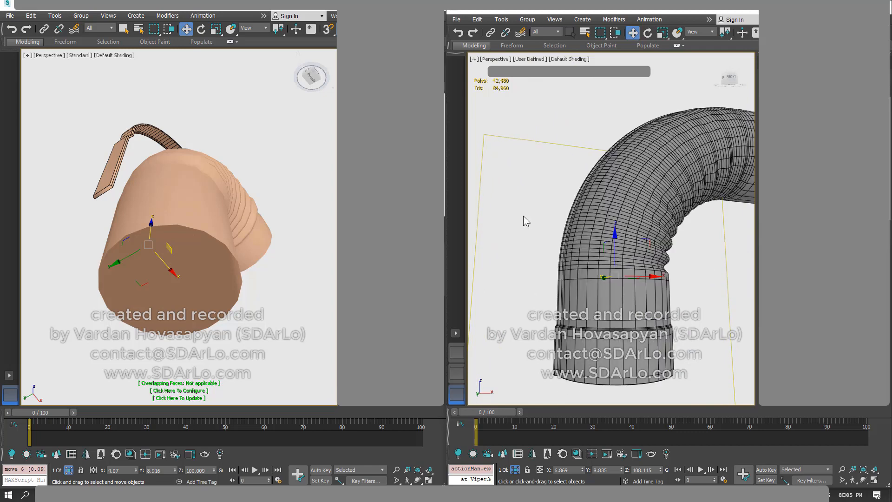
- Leave the slice plane level and delete the Slice modifier from the high-poly bent pipe
alt+middle_drag(524, 216, 599, 237)
right_click(599, 233)
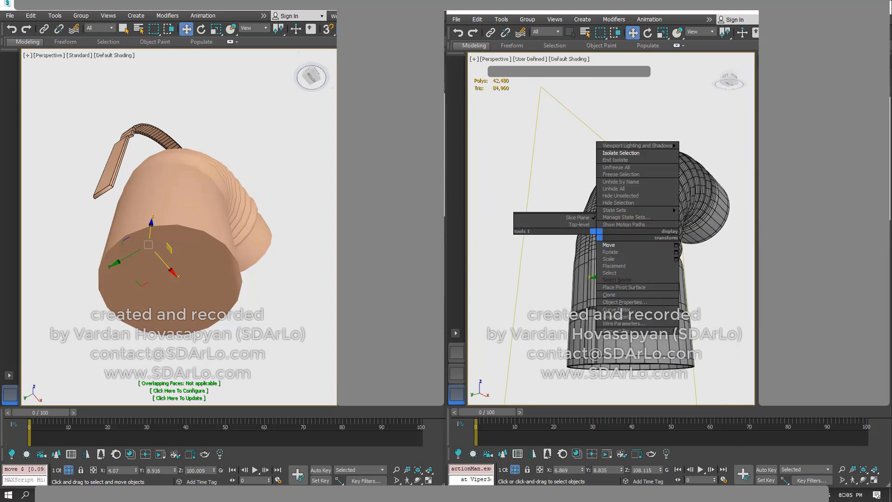
key(Escape)
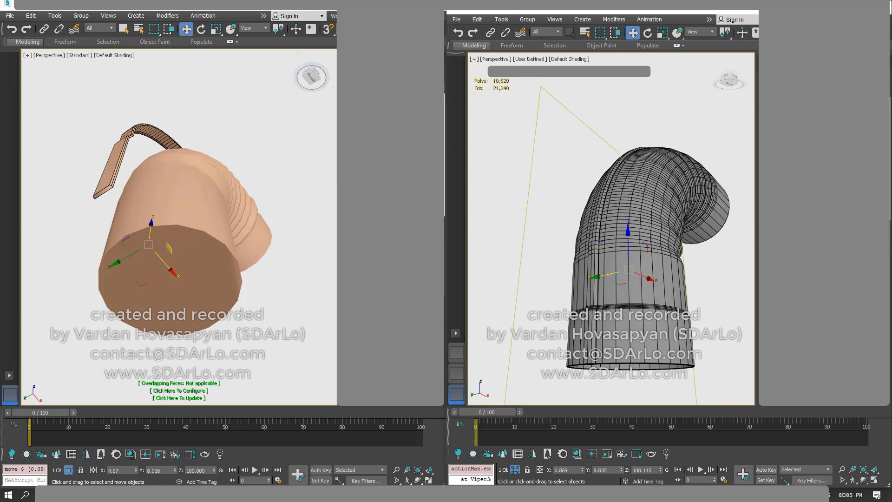
right_click(611, 249)
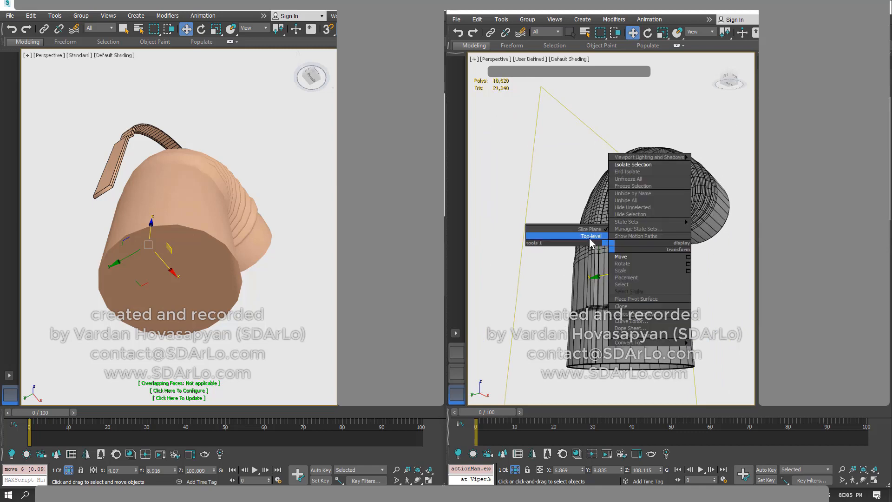
click(587, 238)
click(544, 246)
click(617, 242)
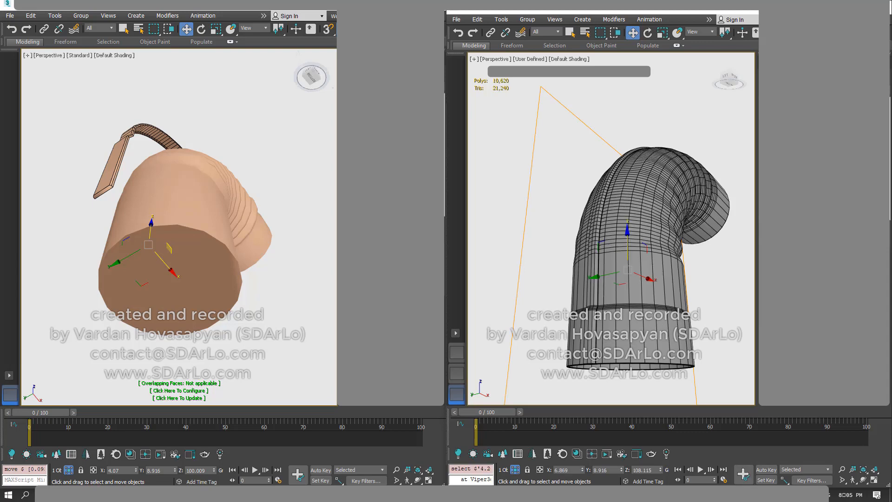
key(Delete)
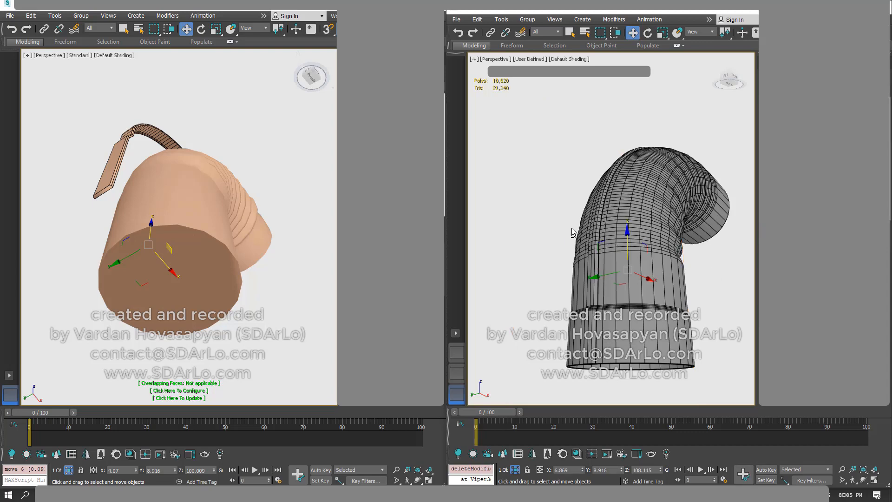
- Move the low-poly seam strip closer to its pipe, to X 5.529 and Z 98.845, and compare it with the high-poly seam
alt+middle_drag(572, 234, 614, 158)
mouse_move(601, 211)
alt+middle_down()
mouse_move(585, 208)
mouse_move(593, 218)
alt+middle_up()
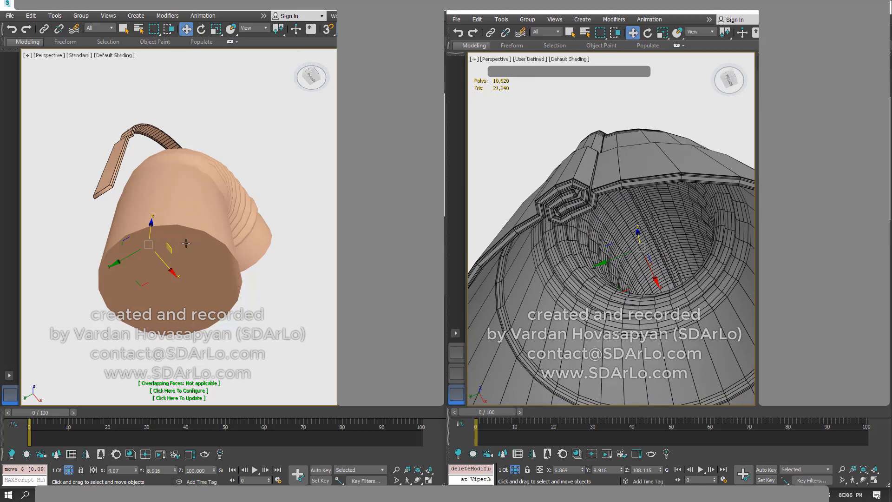
alt+middle_drag(186, 243, 193, 193)
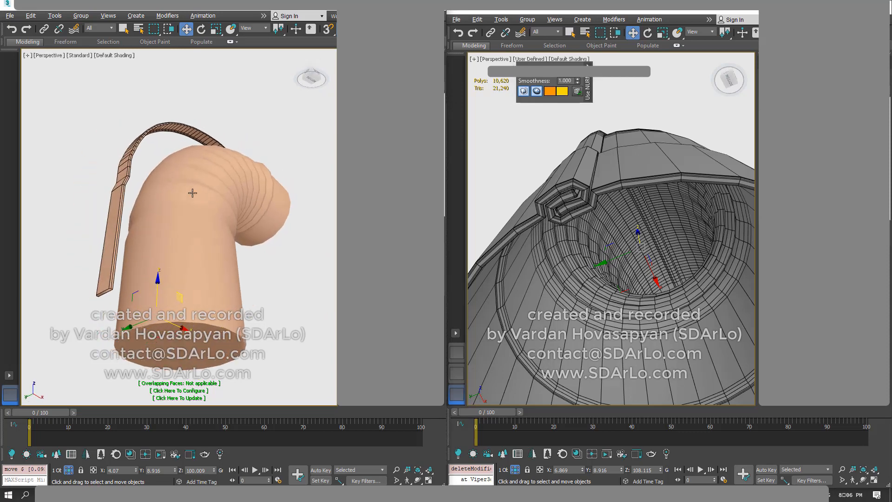
drag(180, 301, 193, 317)
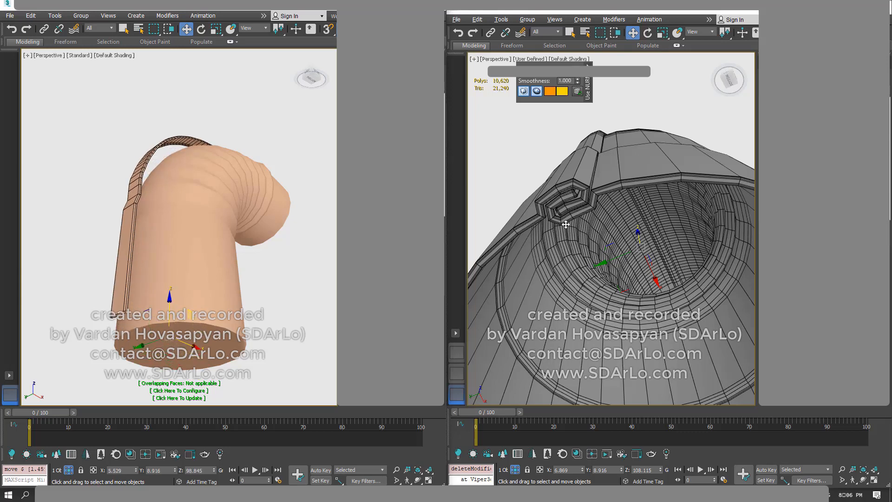
alt+middle_drag(566, 225, 648, 194)
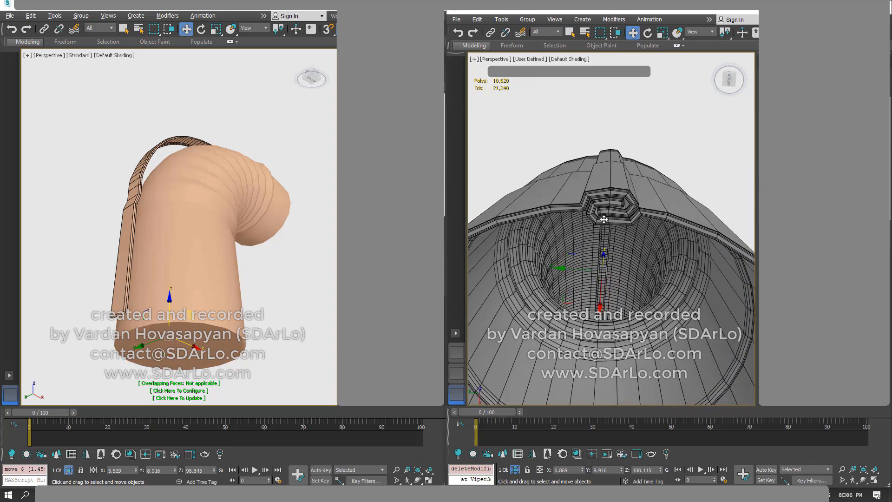
alt+middle_drag(648, 194, 584, 205)
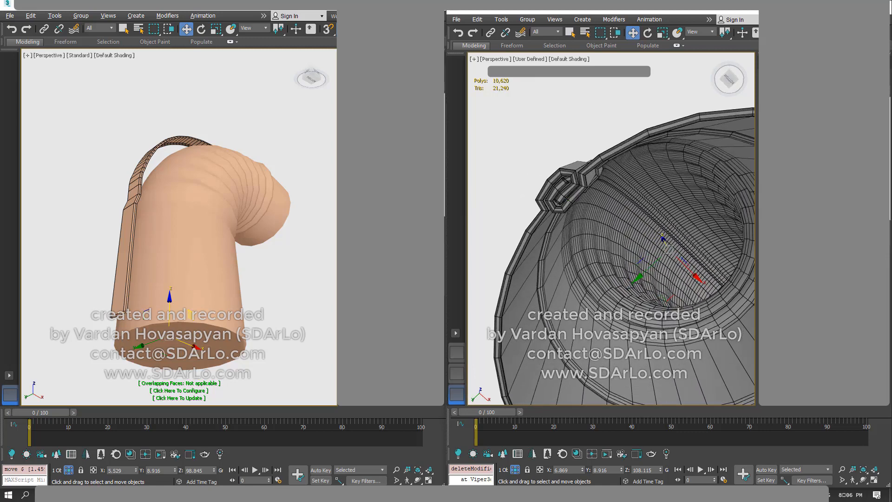
- Revert the high-poly pipe to its geometry without the supporting edge loops around the folded seam
key(ctrl+z)
key(ctrl+z)
key(ctrl+z)
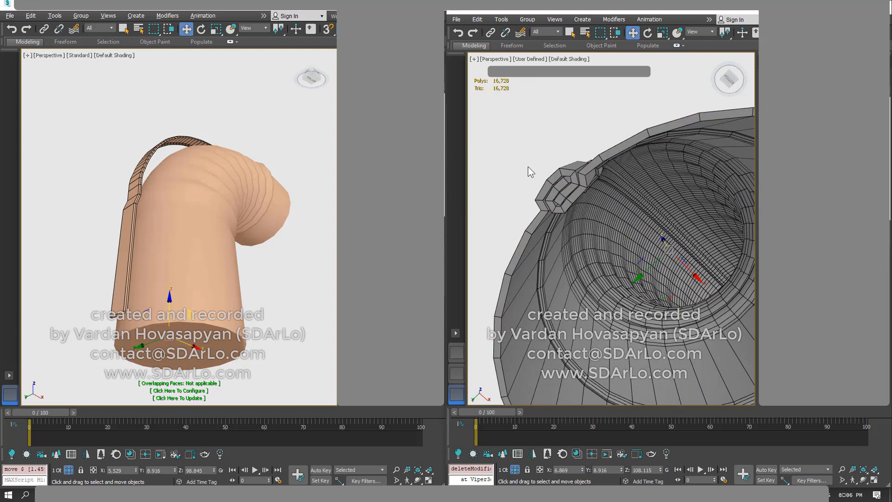
click(535, 141)
alt+middle_drag(535, 141, 577, 230)
click(610, 240)
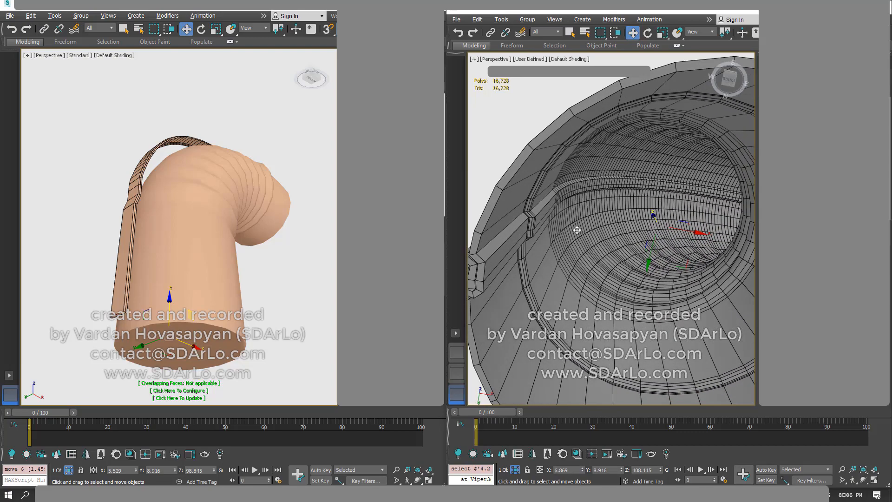
- Examine the high-poly pipe's mesh flow up close inside the bend and along its outer wall
scroll(576, 230, up, 10)
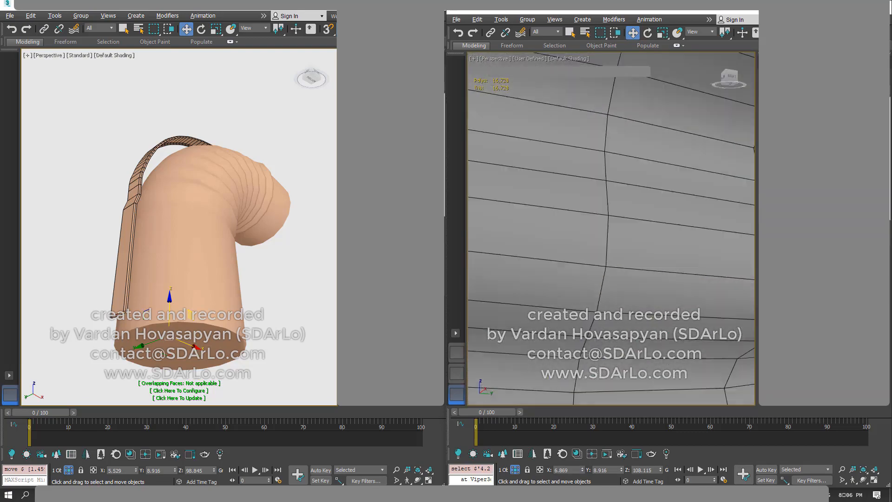
scroll(577, 230, down, 6)
alt+middle_drag(577, 230, 452, 193)
mouse_move(669, 228)
alt+middle_down()
mouse_move(683, 247)
mouse_move(682, 269)
mouse_move(624, 282)
mouse_move(622, 258)
mouse_move(663, 199)
mouse_move(689, 204)
mouse_move(667, 205)
mouse_move(679, 275)
mouse_move(681, 241)
mouse_move(664, 242)
alt+middle_up()
scroll(625, 282, up, 3)
scroll(622, 258, up, 6)
scroll(622, 258, down, 5)
scroll(636, 241, down, 5)
scroll(663, 199, down, 2)
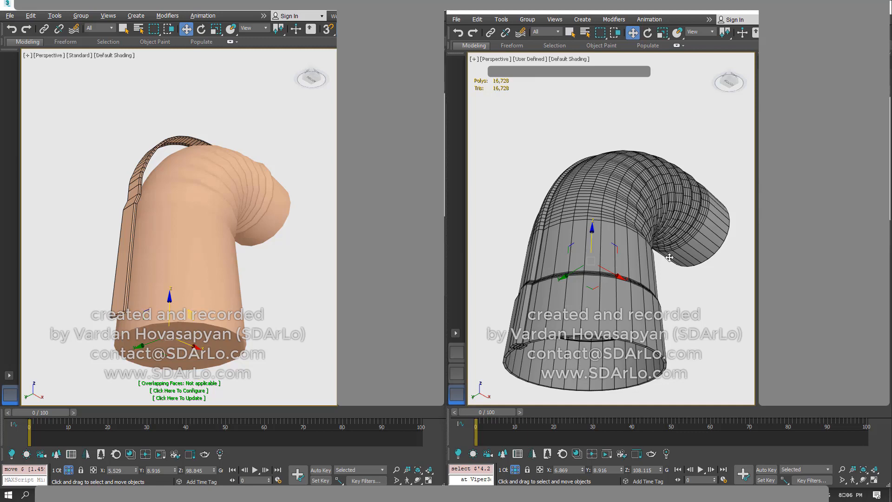
mouse_move(669, 257)
alt+middle_down()
mouse_move(610, 282)
mouse_move(616, 300)
mouse_move(588, 323)
mouse_move(664, 255)
alt+middle_up()
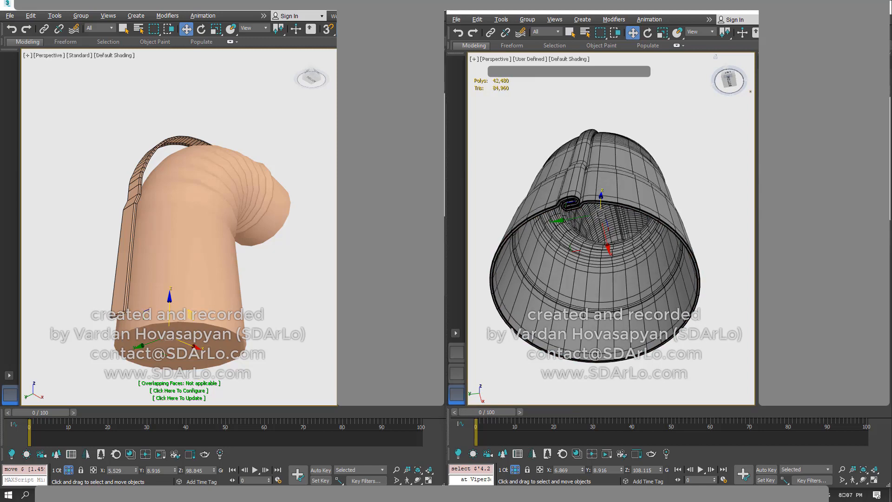
- Deselect the high-poly bent pipe and end its isolation to bring back the surrounding chimney parts
click(706, 191)
alt+middle_drag(707, 191, 756, 121)
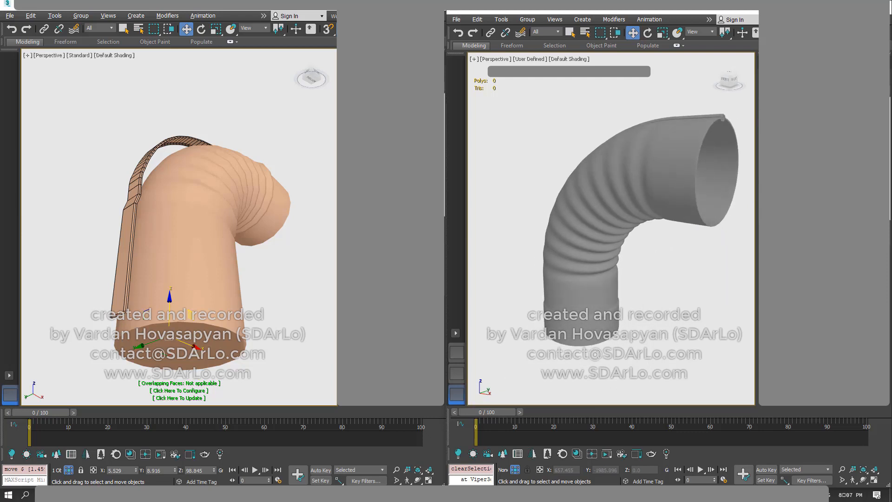
alt+middle_drag(586, 232, 754, 102)
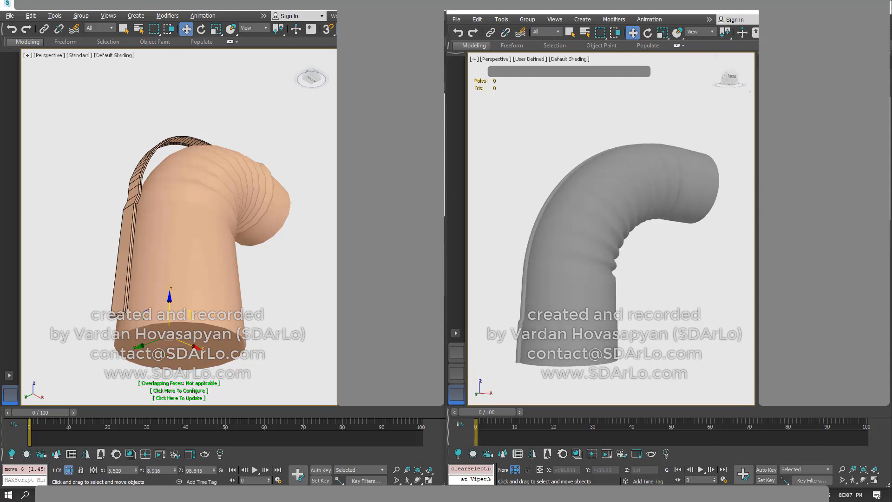
alt+middle_drag(628, 213, 647, 219)
scroll(641, 217, down, 2)
right_click(645, 218)
click(663, 150)
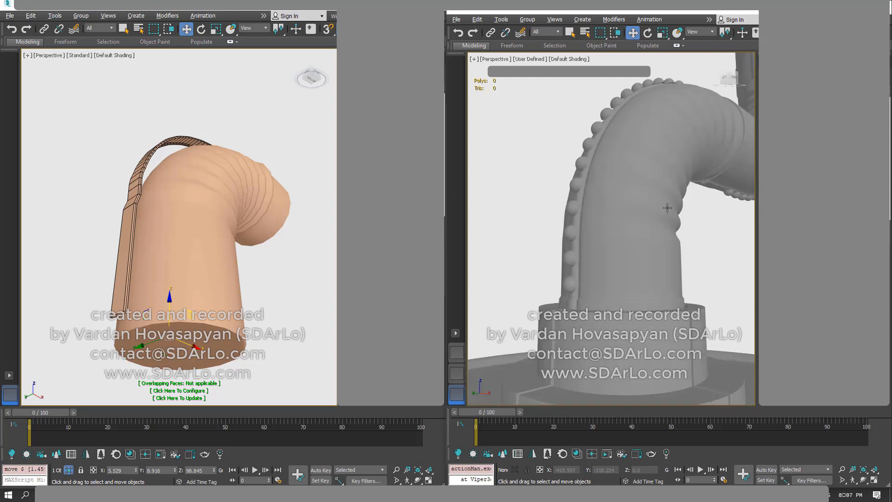
- Select the upper bent pipe of the high-poly chimney and inspect its wireframe where it joins the lower bend
middle_drag(690, 166, 580, 237)
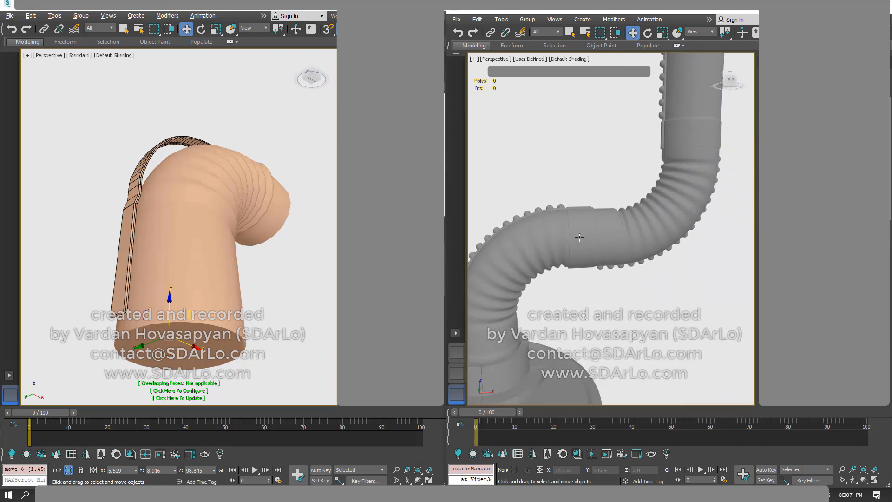
right_click(601, 220)
click(612, 256)
click(647, 227)
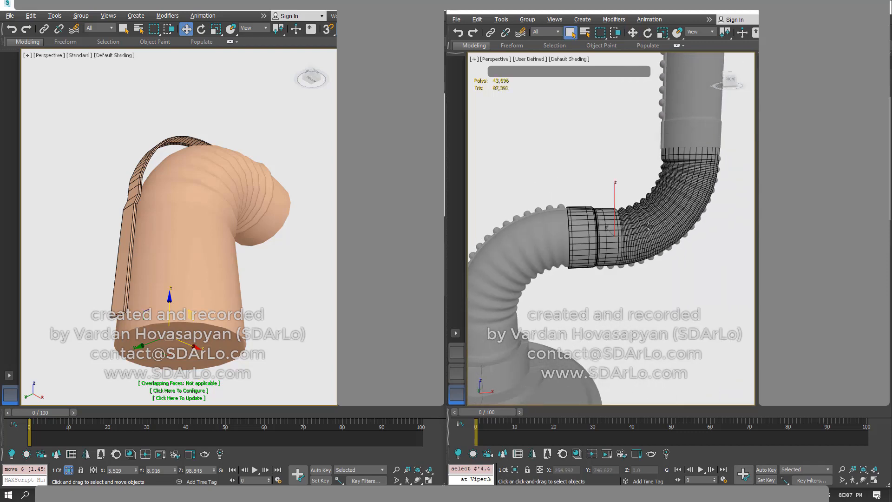
scroll(645, 229, up, 4)
alt+middle_drag(588, 215, 584, 227)
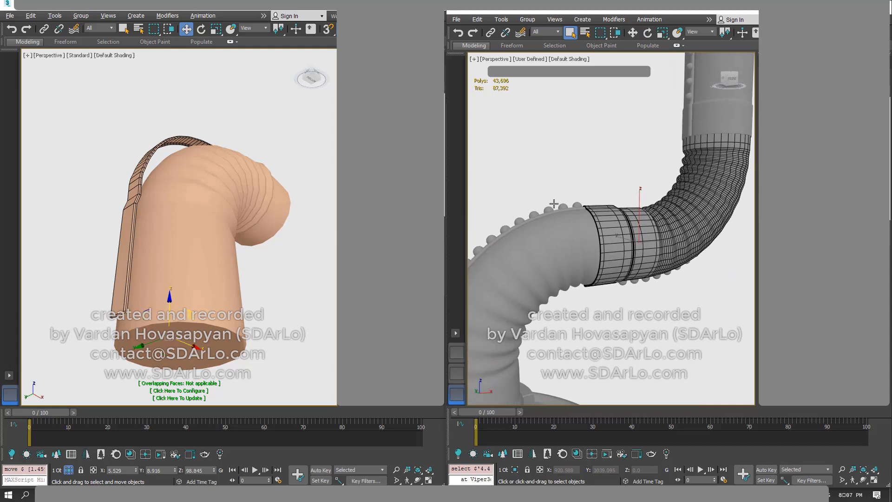
- Select and isolate the lower high-poly bent pipe, and examine the folded seam at its open end
middle_drag(517, 302, 618, 233)
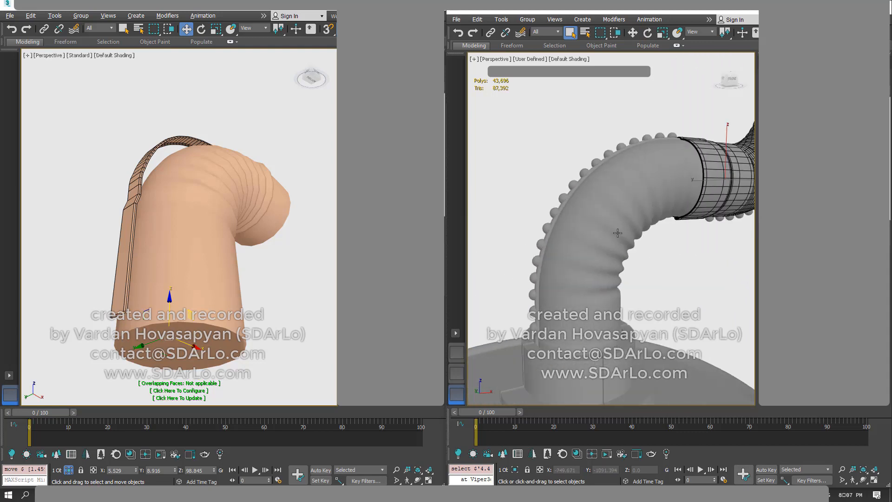
alt+middle_drag(595, 264, 600, 253)
click(571, 275)
right_click(571, 274)
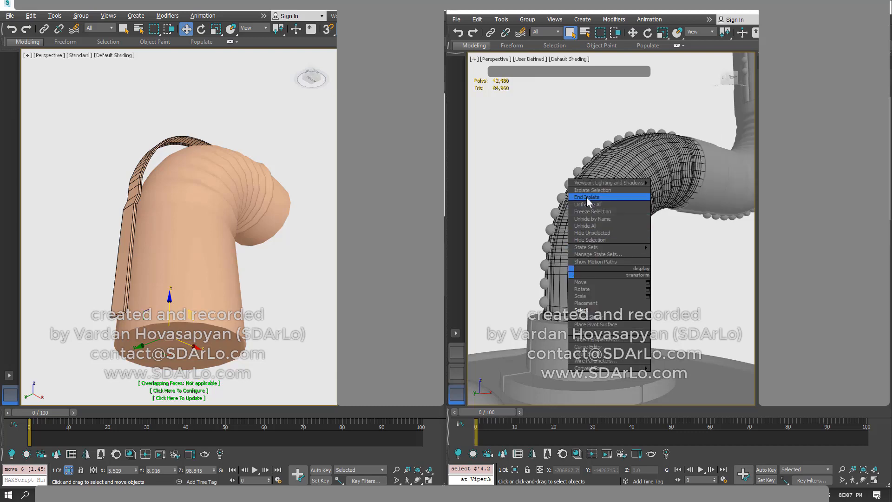
click(588, 191)
alt+middle_drag(578, 235, 613, 225)
scroll(605, 234, up, 1)
scroll(598, 215, up, 4)
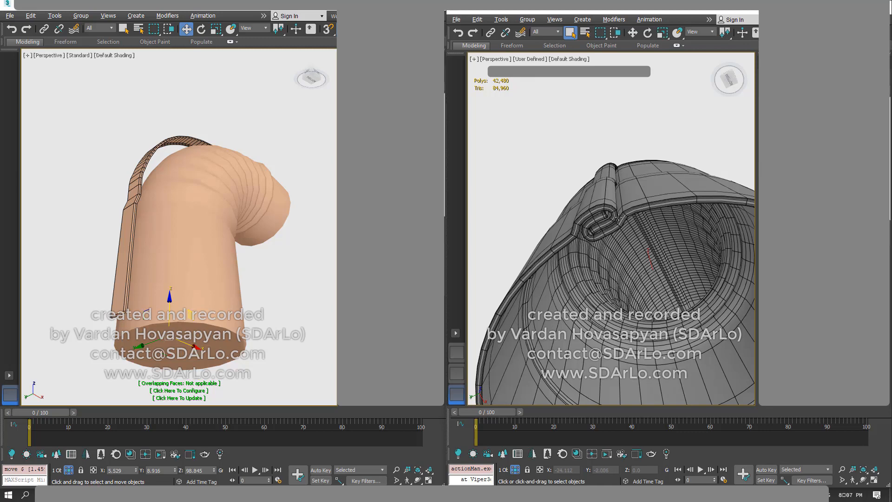
- End the isolation of the lower high-poly bent pipe to bring back the surrounding chimney parts
alt+middle_drag(629, 218, 633, 274)
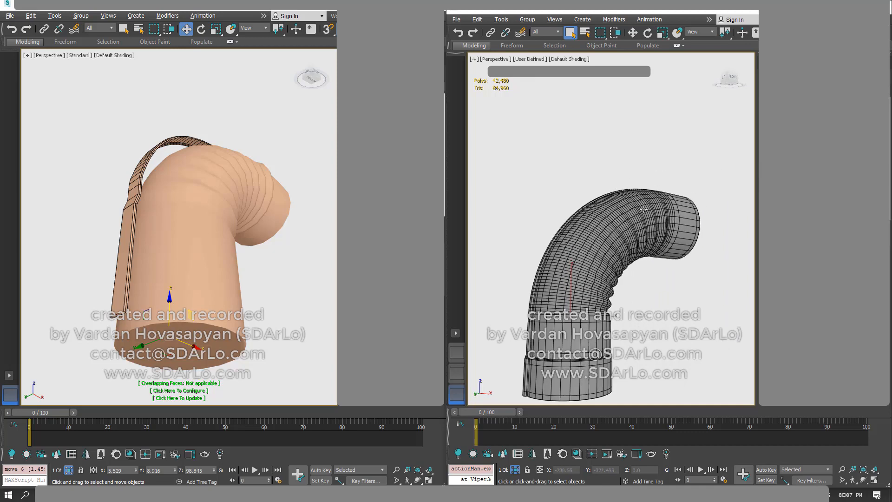
right_click(641, 206)
click(681, 124)
right_click(657, 146)
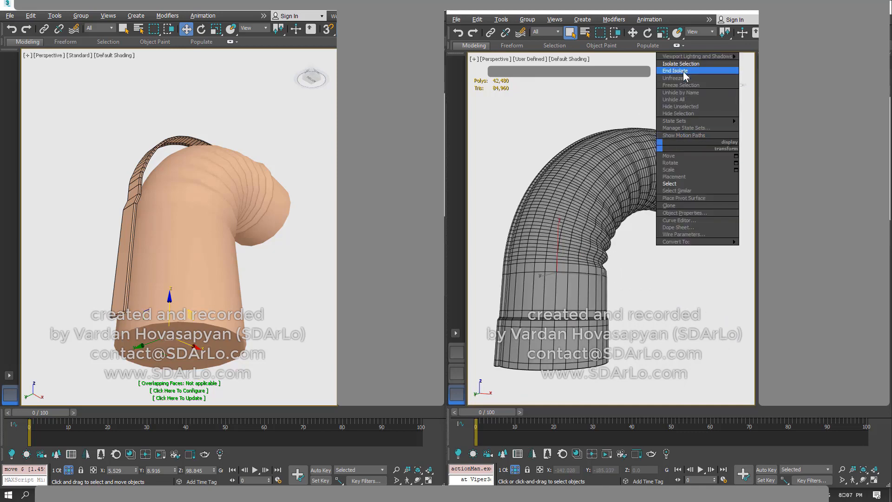
click(685, 71)
- Add the upper bent pipe to the selection, isolate both high-poly pipes, and inspect the joint between them
alt+middle_drag(663, 155, 606, 199)
scroll(599, 228, up, 4)
ctrl+click(600, 228)
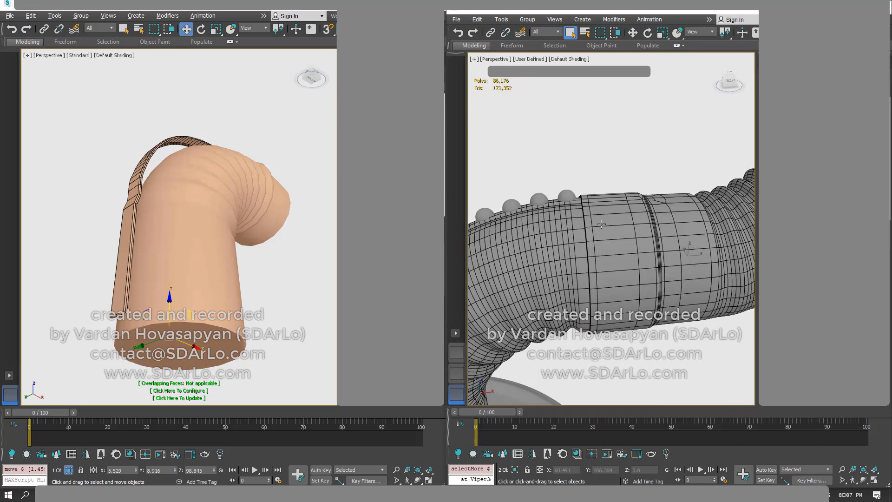
right_click(600, 221)
click(622, 140)
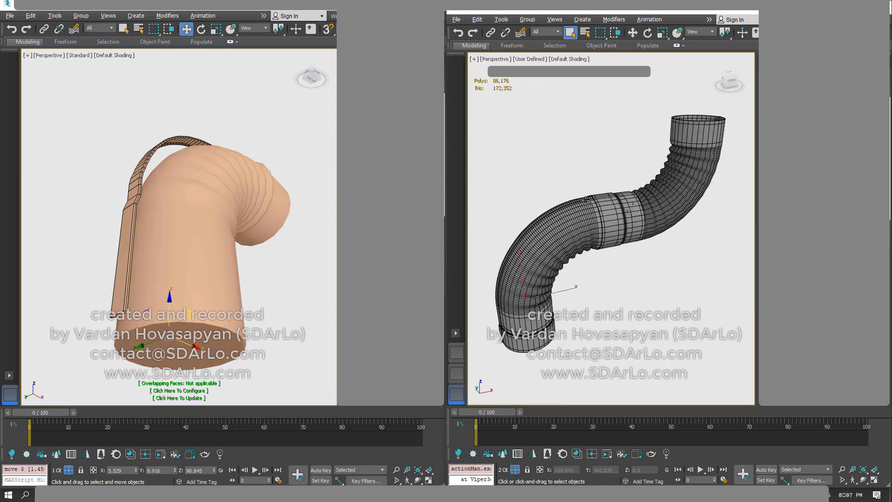
scroll(646, 255, up, 5)
alt+middle_drag(650, 267, 571, 218)
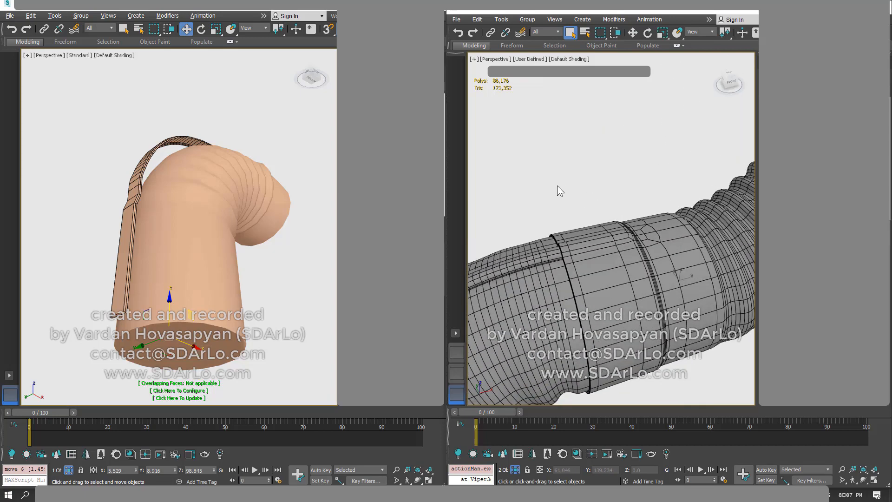
- Select only the lower high-poly pipe and move it along the X axis out of the upper pipe's joint
click(560, 191)
click(534, 286)
alt+middle_drag(533, 287, 618, 186)
scroll(604, 223, down, 4)
right_click(564, 306)
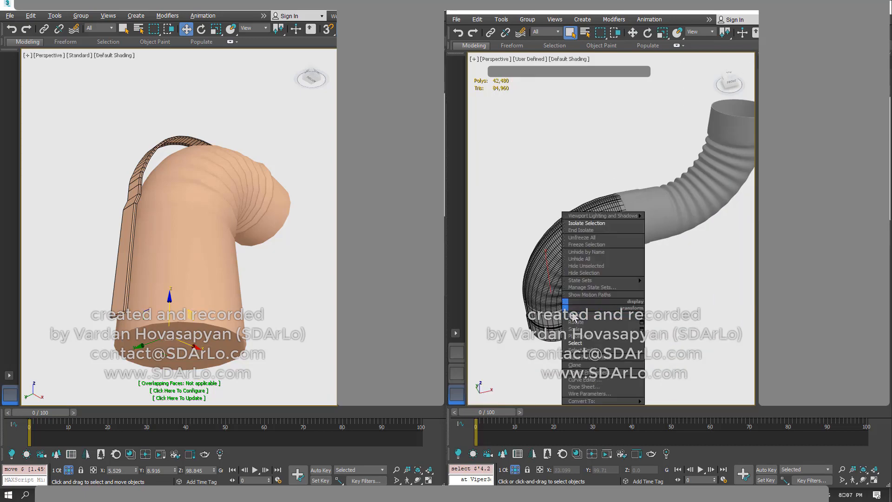
click(574, 314)
alt+middle_drag(590, 294, 584, 302)
scroll(584, 302, up, 2)
drag(584, 302, 562, 318)
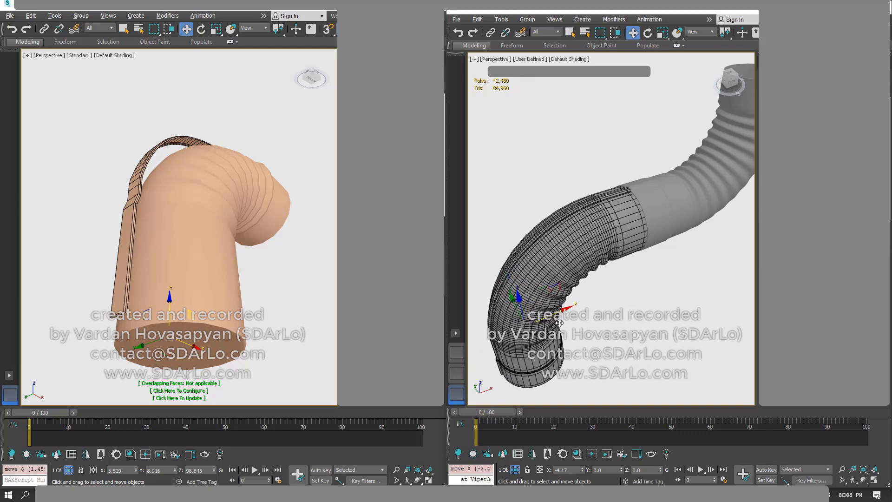
- Move the lower pipe back along the X axis to X 5.654 so its end meets the upper pipe's collar
scroll(655, 260, up, 6)
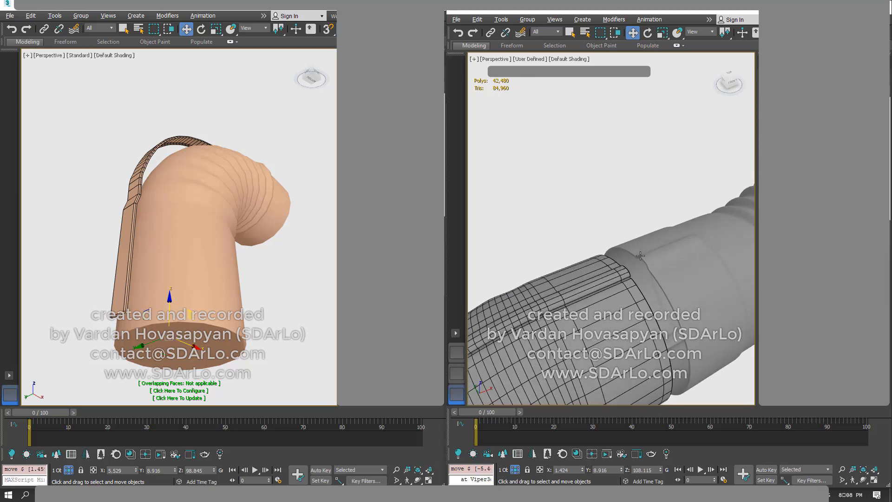
middle_drag(646, 279, 578, 279)
scroll(579, 228, up, 3)
drag(576, 283, 701, 249)
alt+middle_drag(701, 249, 545, 286)
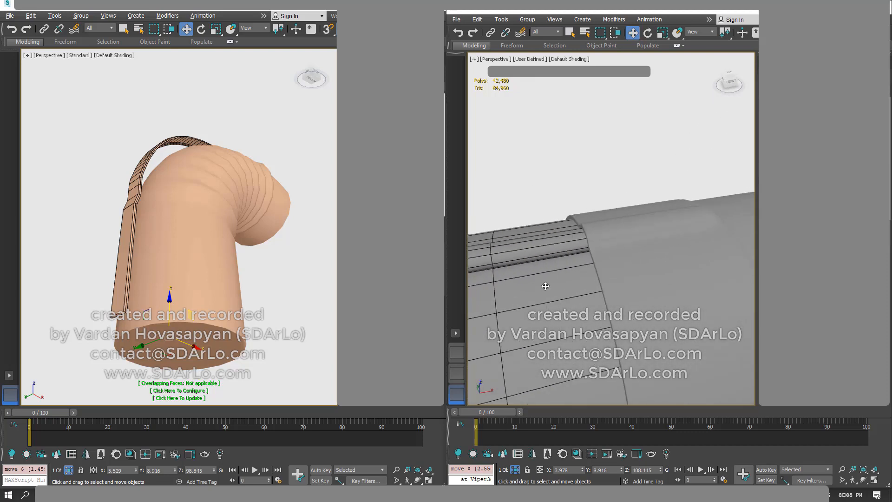
click(574, 285)
drag(574, 285, 605, 281)
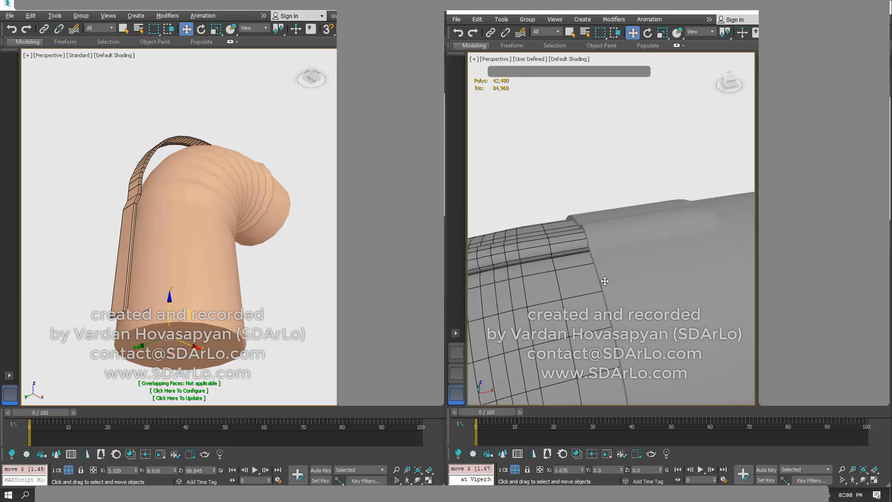
alt+middle_drag(605, 281, 528, 297)
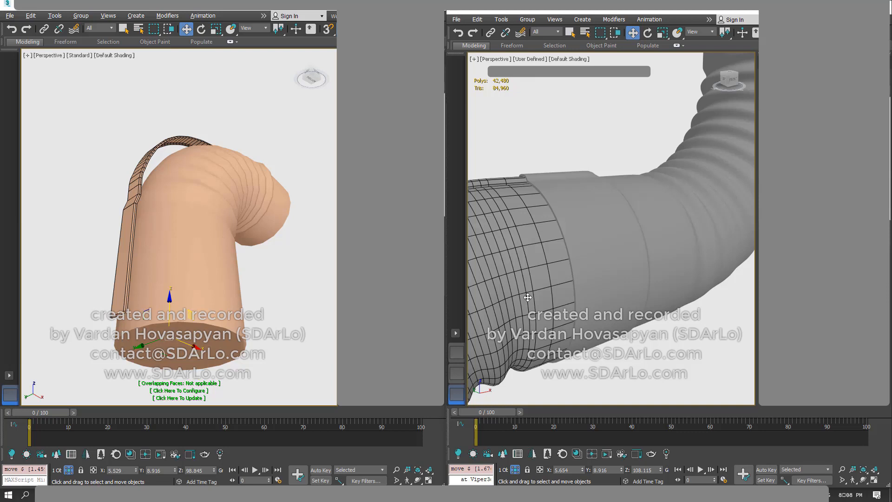
- Select the upper bent pipe and examine its collar mesh and the folded seam at its open end
click(572, 191)
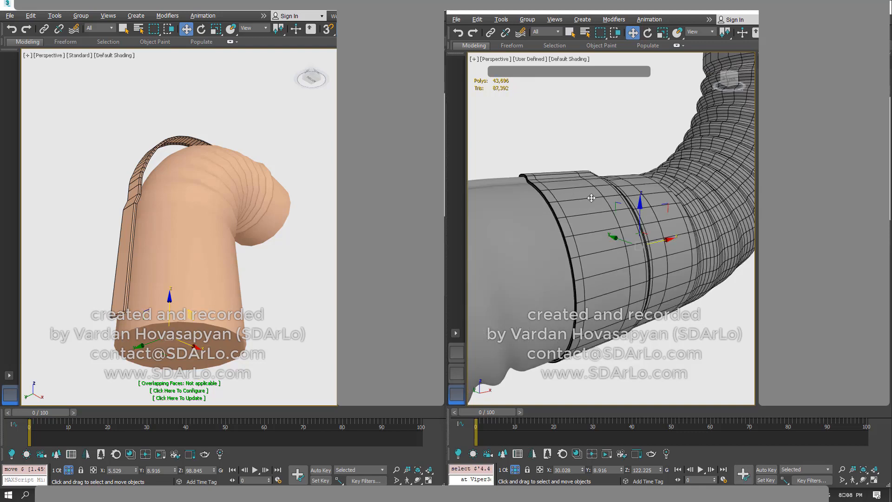
alt+middle_drag(572, 192, 548, 242)
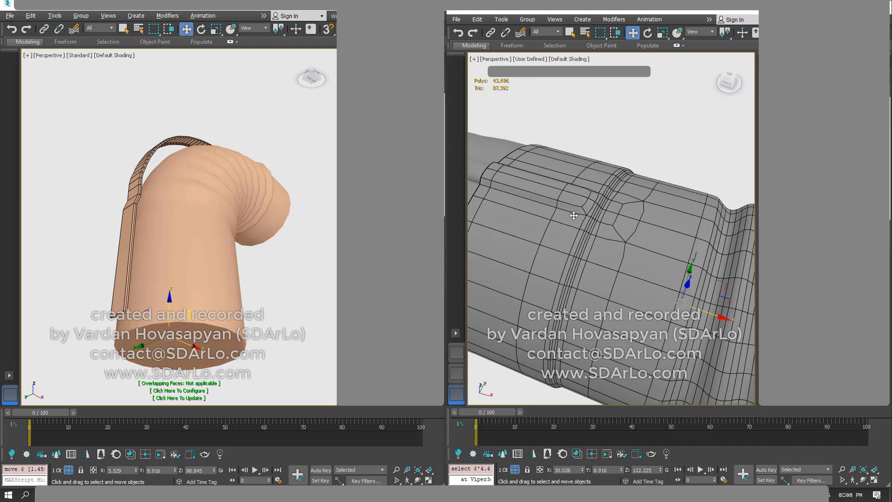
alt+middle_drag(574, 214, 637, 191)
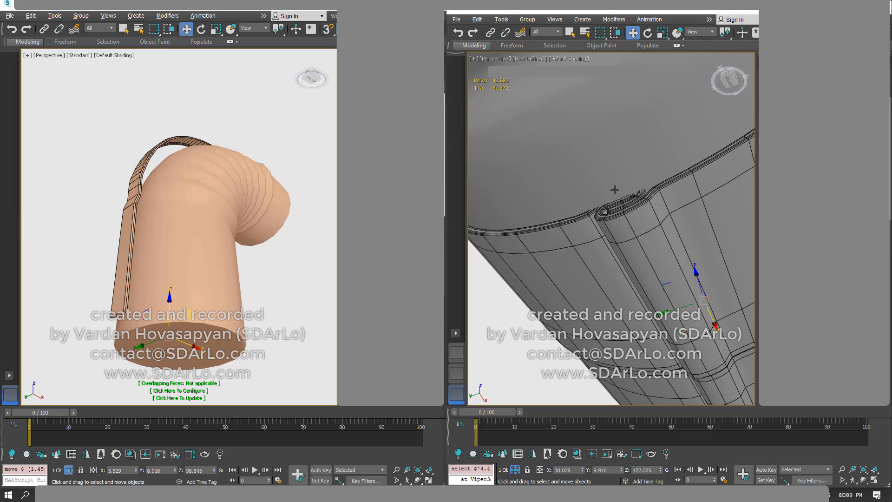
middle_drag(613, 192, 596, 229)
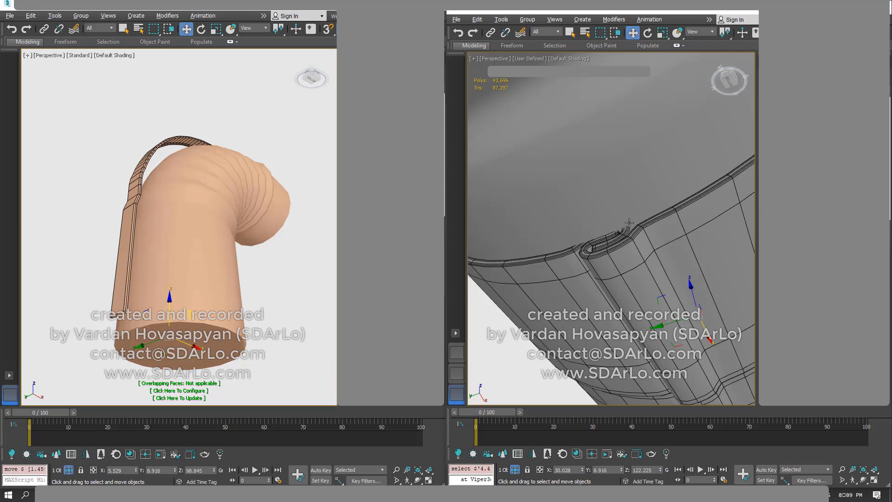
alt+middle_drag(629, 223, 612, 243)
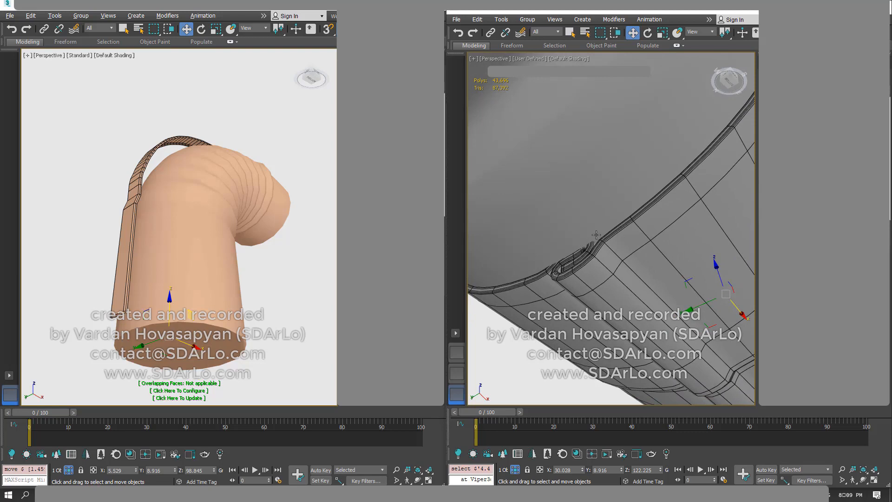
scroll(565, 240, up, 5)
- Select the lower pipe again and pull it out of the upper pipe along the X axis to X 2.178
click(562, 244)
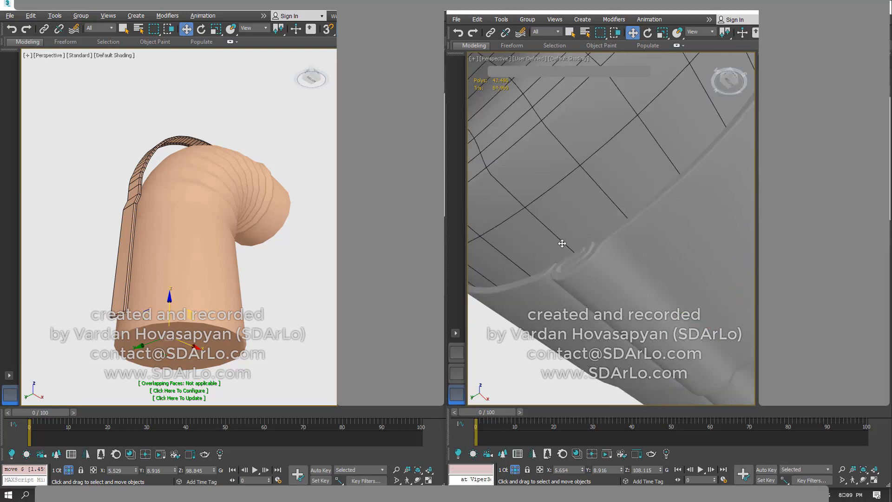
scroll(584, 245, down, 7)
alt+middle_drag(623, 188, 586, 220)
click(527, 232)
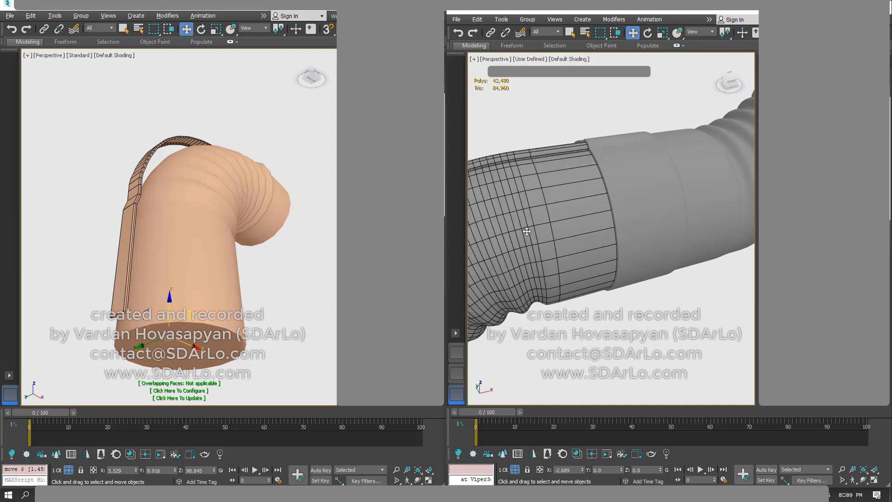
drag(527, 231, 518, 235)
alt+middle_drag(534, 237, 556, 163)
scroll(552, 209, up, 4)
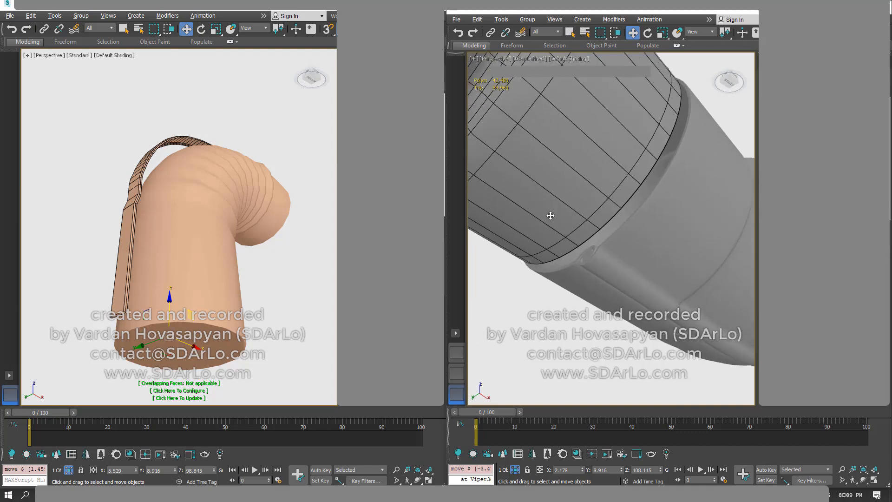
- Nudge the lower pipe toward the upper pipe to X 2.817 and check the gap near the folded seam
click(573, 221)
scroll(573, 221, down, 5)
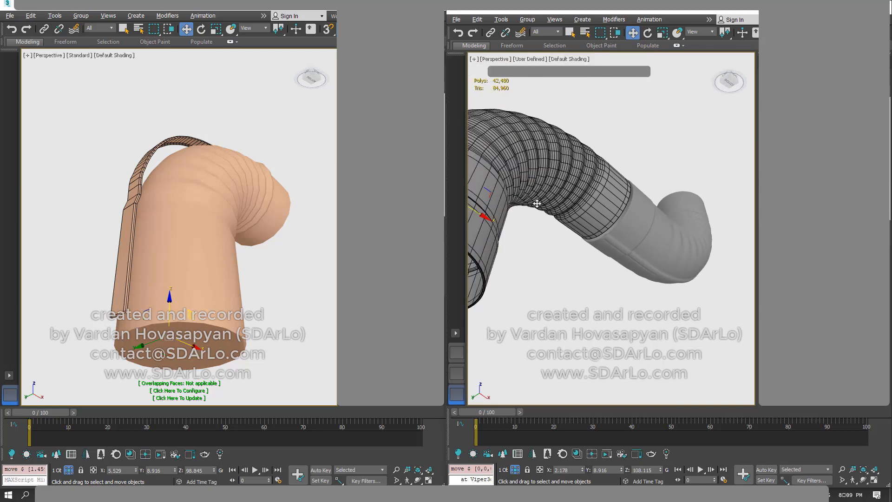
drag(484, 215, 493, 220)
scroll(663, 150, up, 4)
scroll(664, 149, up, 5)
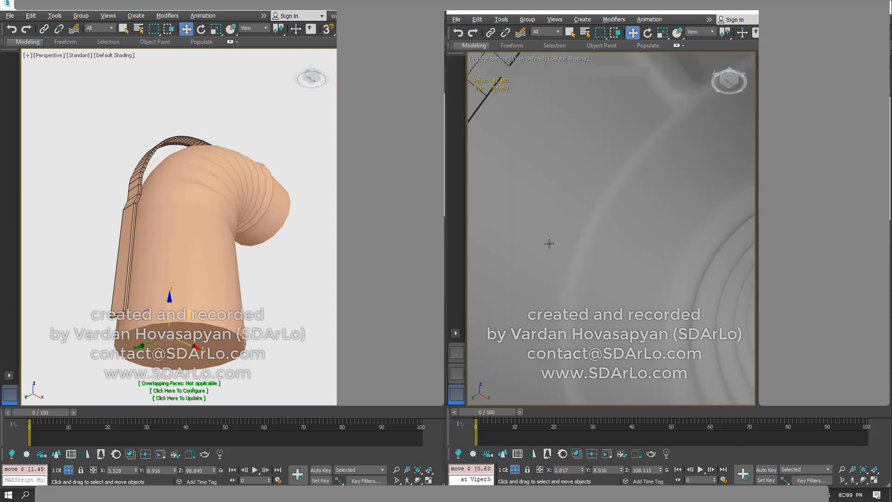
scroll(550, 243, down, 3)
click(578, 250)
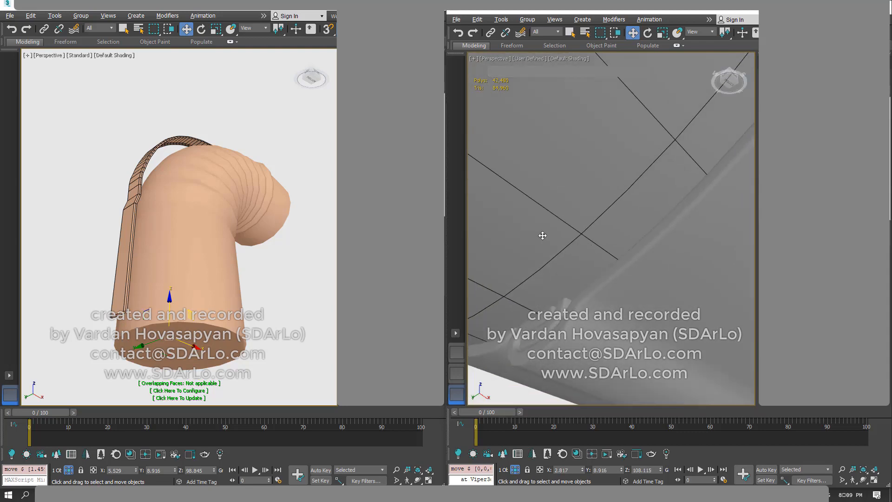
- Push the lower pipe further along the X axis through X 4.812 to demonstrate how it fits into the collar
scroll(558, 239, down, 4)
drag(574, 245, 636, 299)
middle_drag(635, 299, 699, 305)
scroll(670, 292, down, 5)
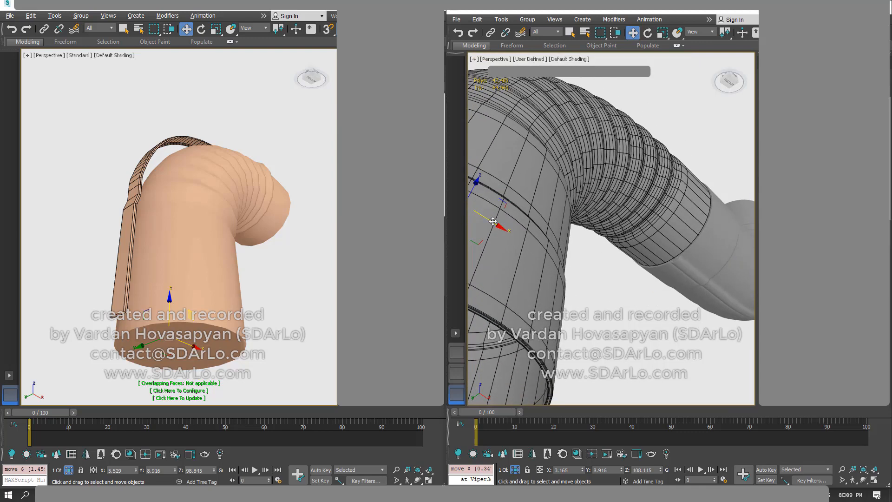
drag(491, 210, 524, 241)
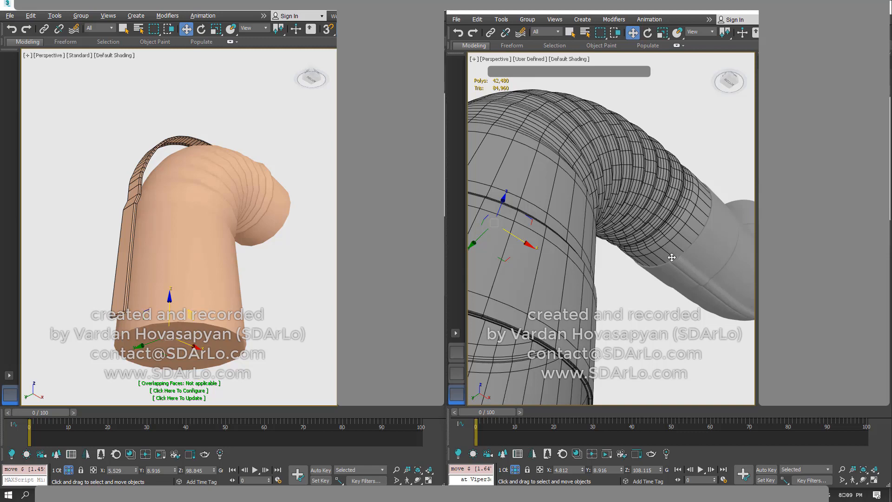
alt+middle_drag(643, 228, 612, 232)
scroll(670, 190, down, 1)
drag(556, 303, 564, 304)
- Undo the latest moves of the lower pipe, back to its placement inside the upper pipe's collar
key(ctrl+z)
key(ctrl+z)
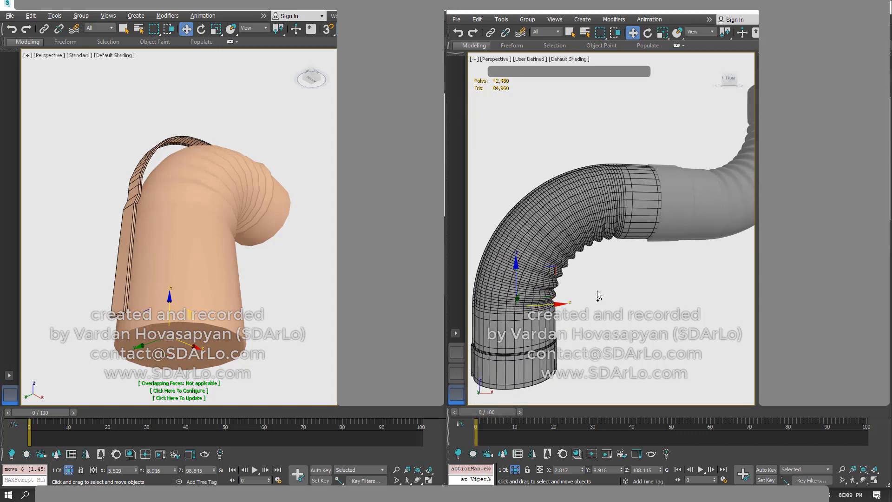
key(ctrl+z)
key(ctrl+z)
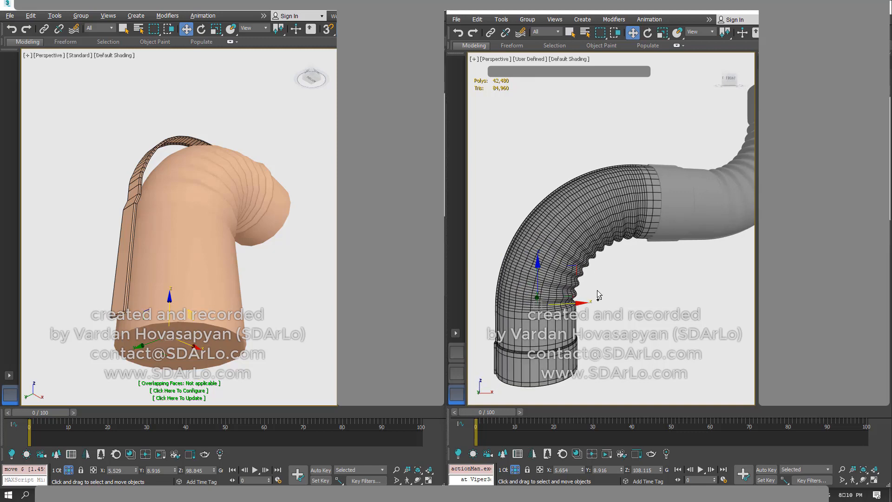
right_click(598, 290)
- Examine the joint from below, where the lower pipe's end enters the upper pipe's collar beside the folded seam
alt+middle_drag(554, 210, 548, 228)
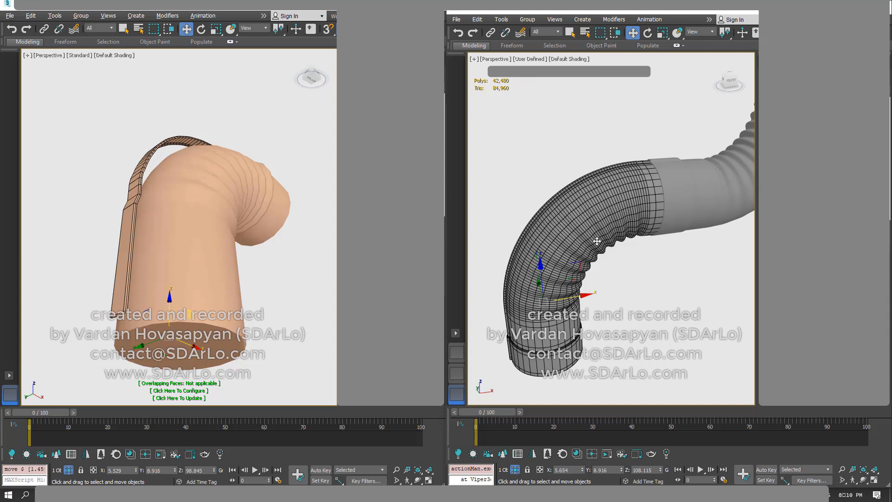
alt+middle_drag(602, 243, 605, 267)
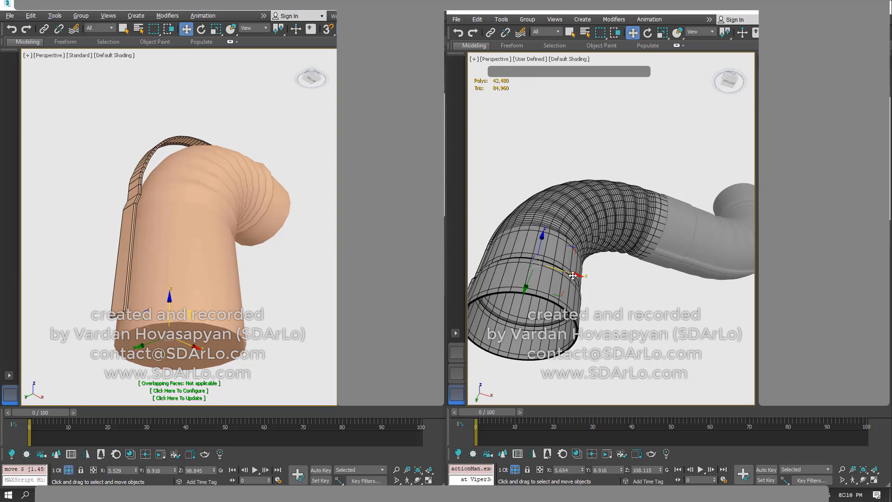
scroll(573, 275, up, 8)
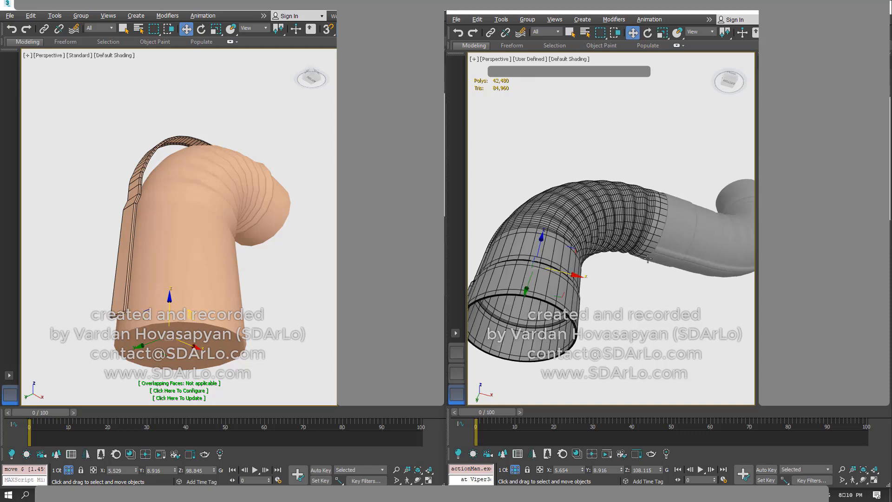
scroll(613, 298, up, 5)
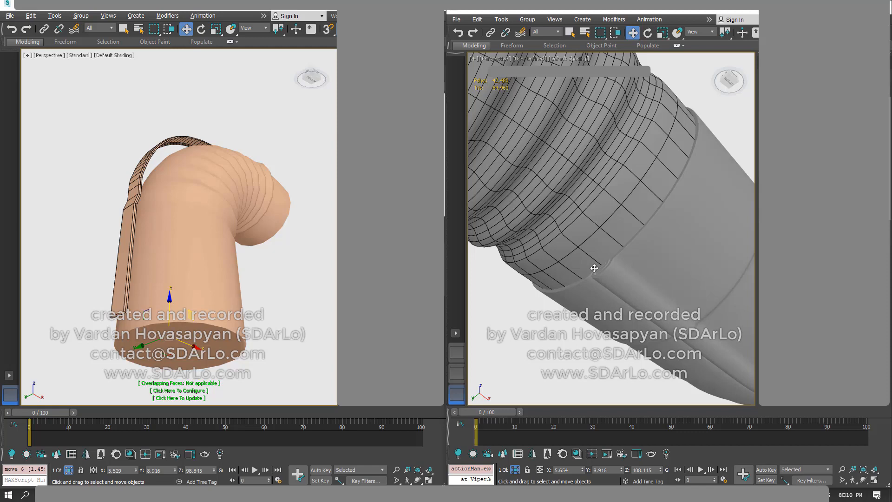
scroll(595, 268, down, 4)
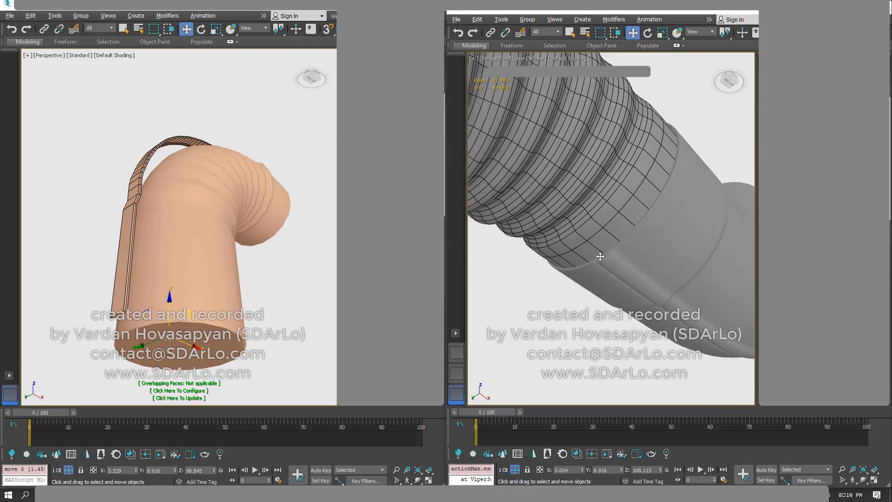
scroll(596, 265, down, 5)
alt+middle_drag(594, 270, 604, 234)
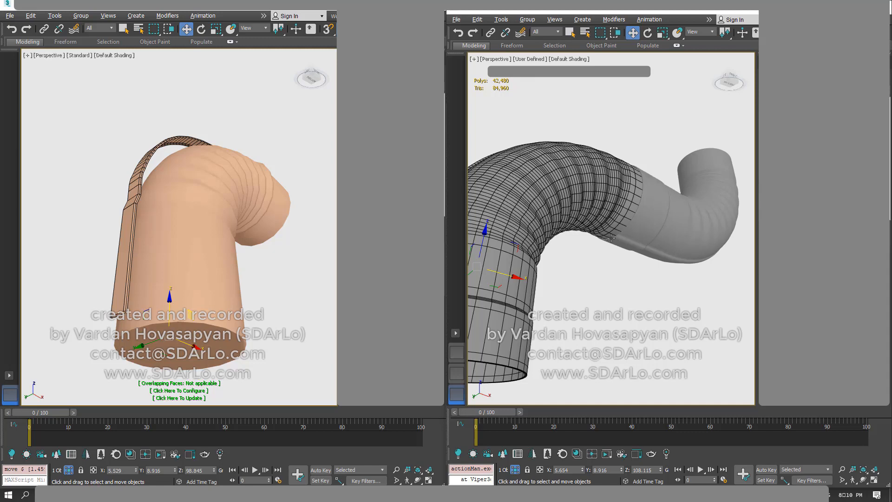
middle_drag(618, 235, 601, 239)
scroll(604, 242, up, 5)
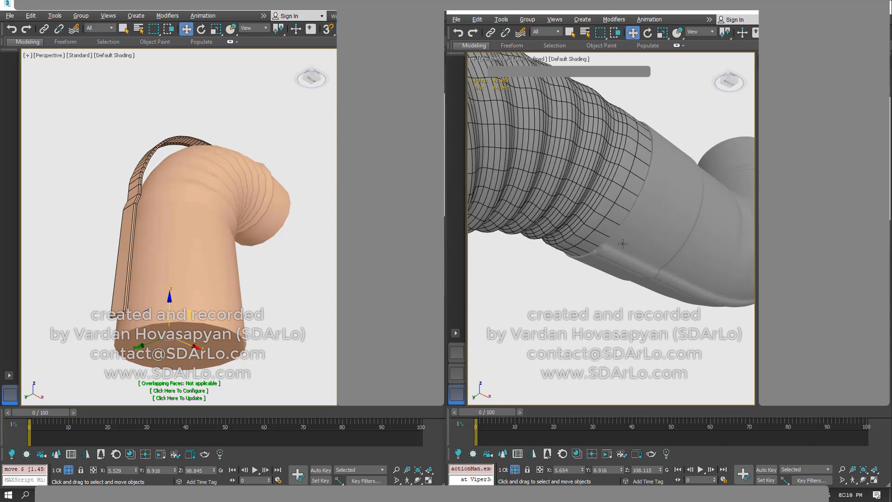
scroll(612, 231, down, 6)
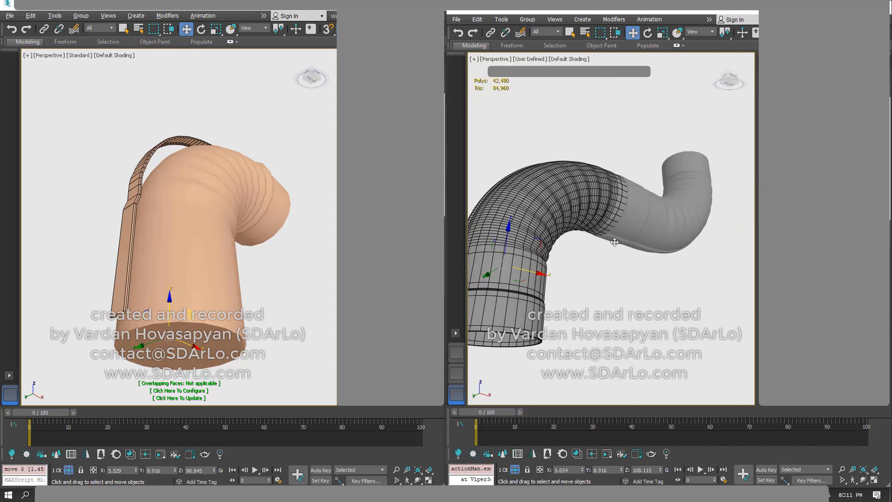
scroll(614, 242, up, 8)
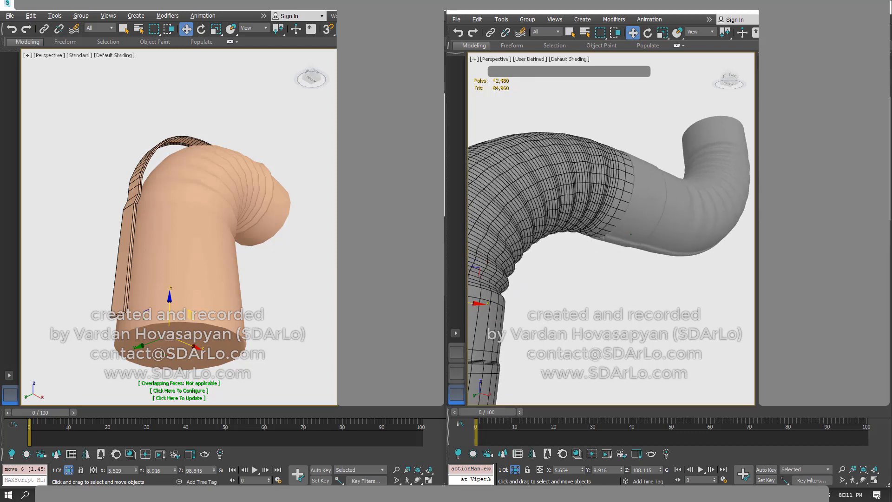
- End the isolation of the two bent pipes in the high-poly scene
alt+middle_drag(608, 227, 570, 251)
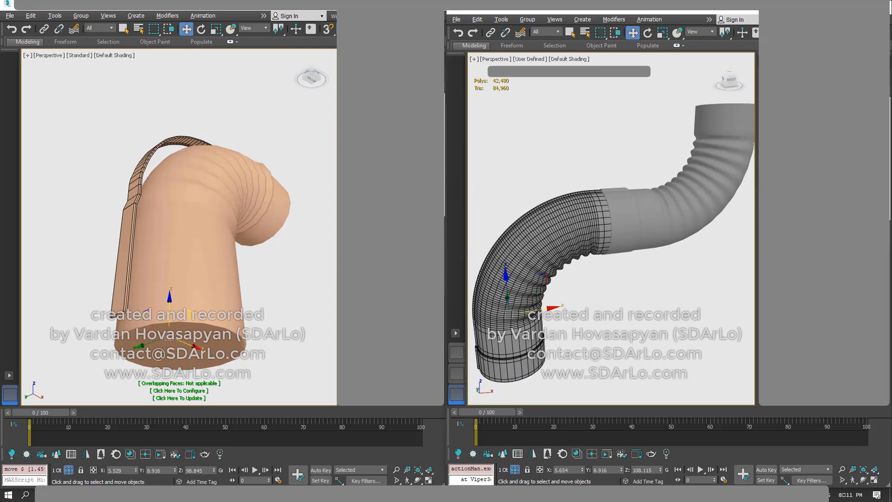
right_click(601, 272)
click(624, 190)
alt+middle_drag(625, 266, 641, 266)
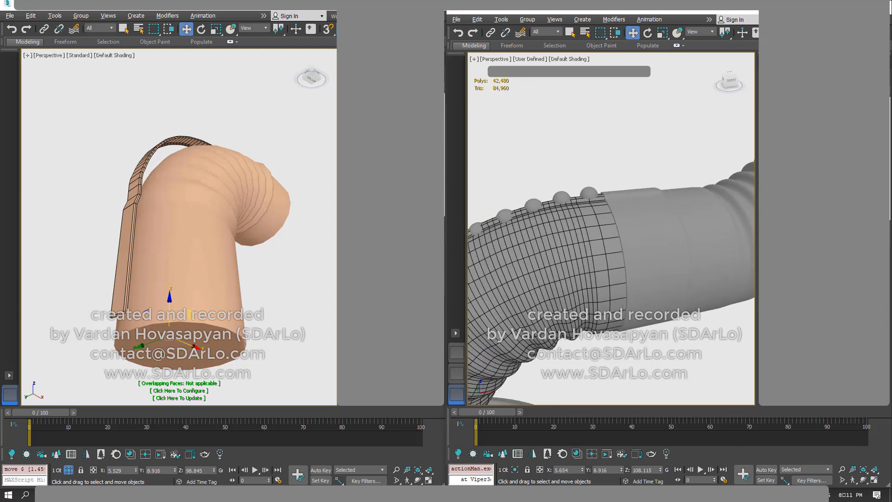
- Undo the isolation exit and the remaining moves of the lower pipe in the high-poly scene
scroll(612, 228, down, 5)
key(ctrl+z)
key(ctrl+z)
key(ctrl+z)
key(ctrl+z)
key(ctrl+z)
key(ctrl+z)
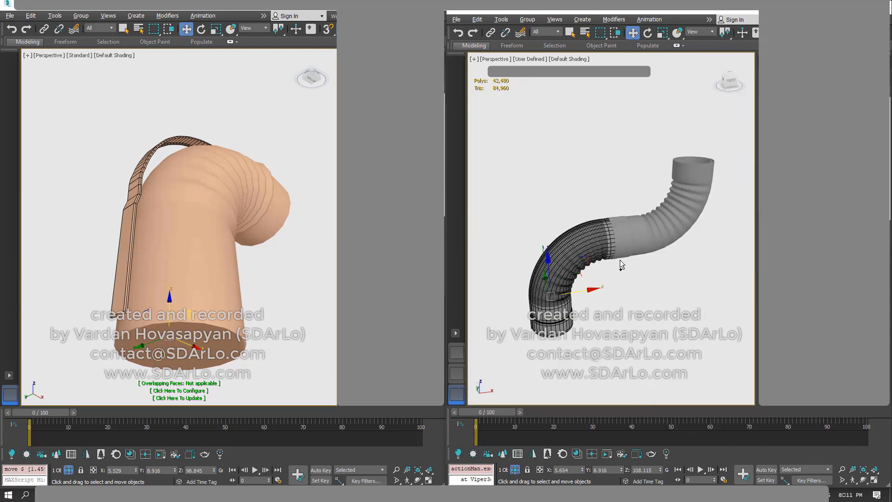
- Leave isolation in the high-poly scene to bring back the complete stove around the chimney pipes
right_click(622, 267)
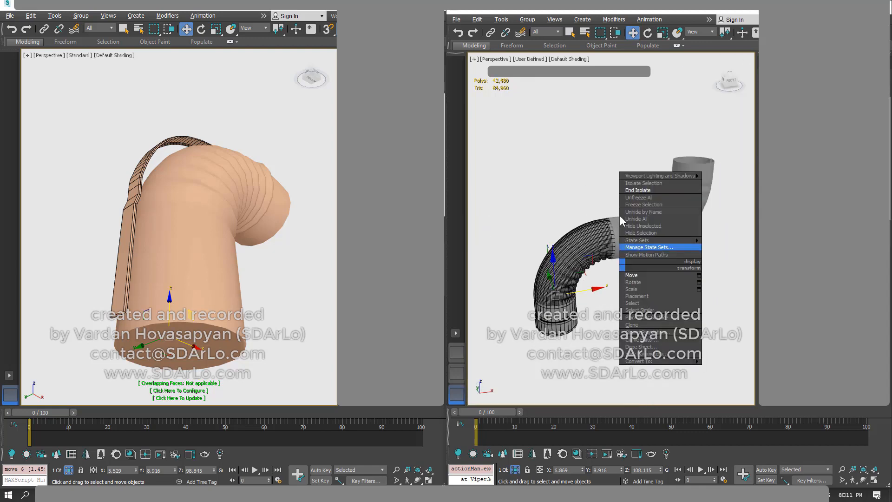
click(625, 191)
scroll(616, 270, down, 5)
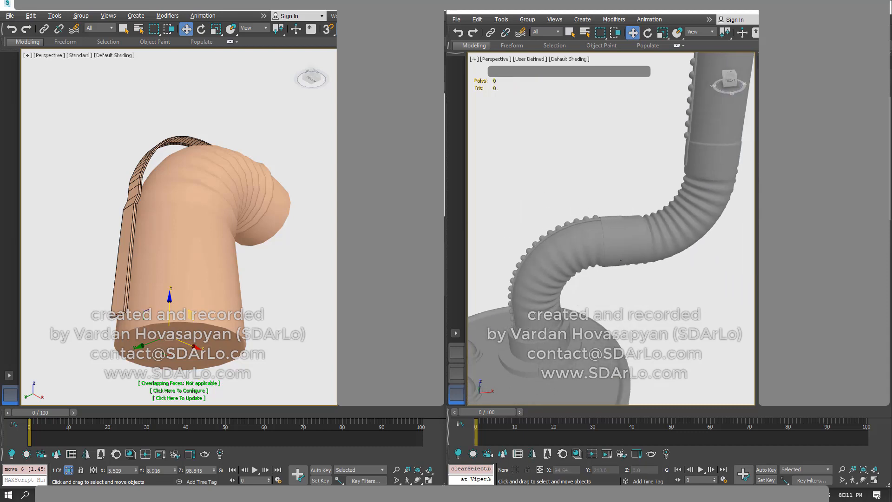
- Select the vertical column of rivets on the high-poly stove's body beside the eyes
middle_drag(617, 272, 604, 346)
click(630, 204)
scroll(642, 221, up, 5)
scroll(616, 265, up, 4)
scroll(616, 265, down, 4)
scroll(616, 260, down, 4)
scroll(632, 278, down, 3)
alt+middle_drag(665, 279, 688, 101)
alt+middle_drag(581, 298, 630, 223)
middle_drag(569, 219, 597, 258)
click(591, 233)
scroll(588, 260, up, 2)
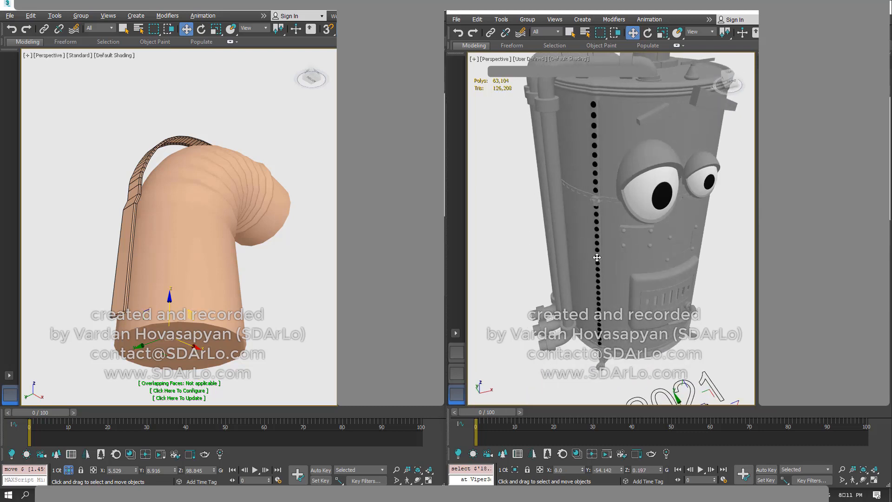
- End the isolation in the low-poly scene and undo the displacement of the lower chimney pipe
right_click(179, 198)
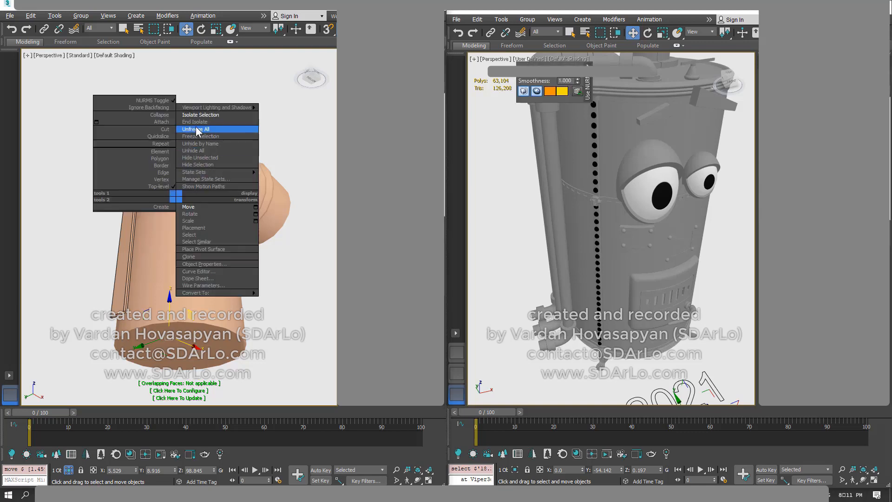
click(198, 128)
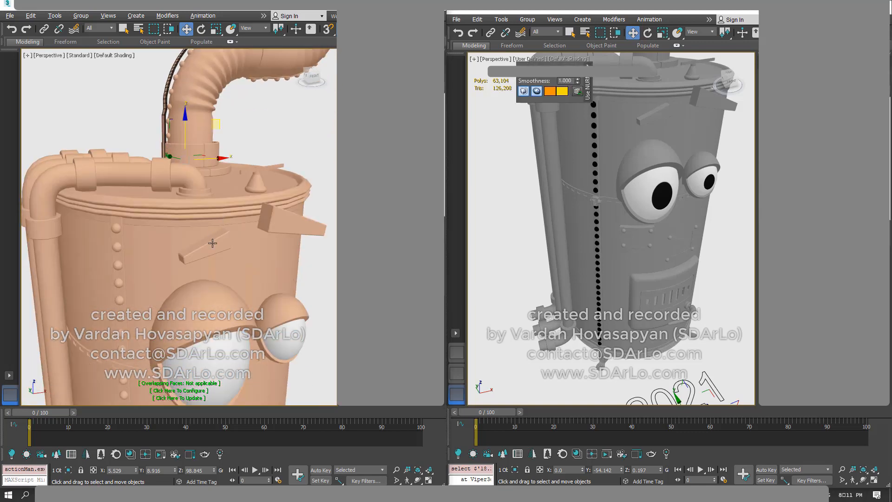
key(alt+q)
key(alt+q)
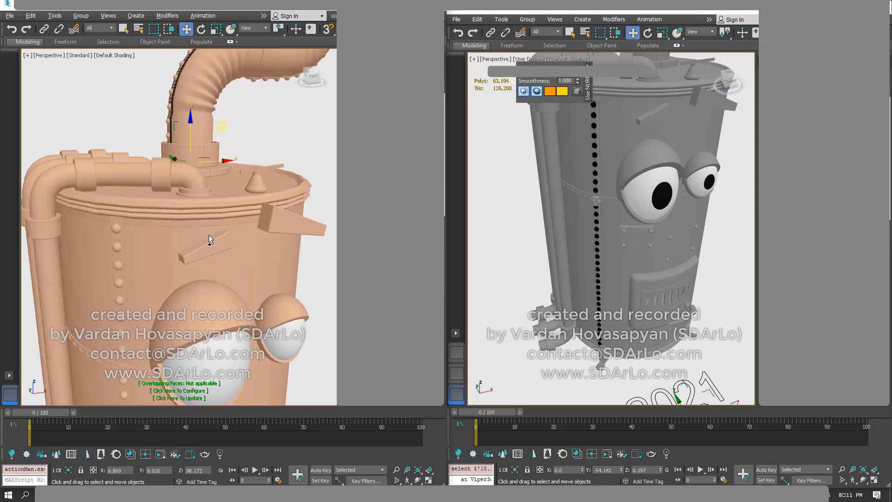
- Select a single rivet in the low-poly stove's vertical column near the door and inspect it within the column
click(319, 274)
middle_drag(219, 263, 230, 136)
alt+middle_drag(148, 238, 181, 211)
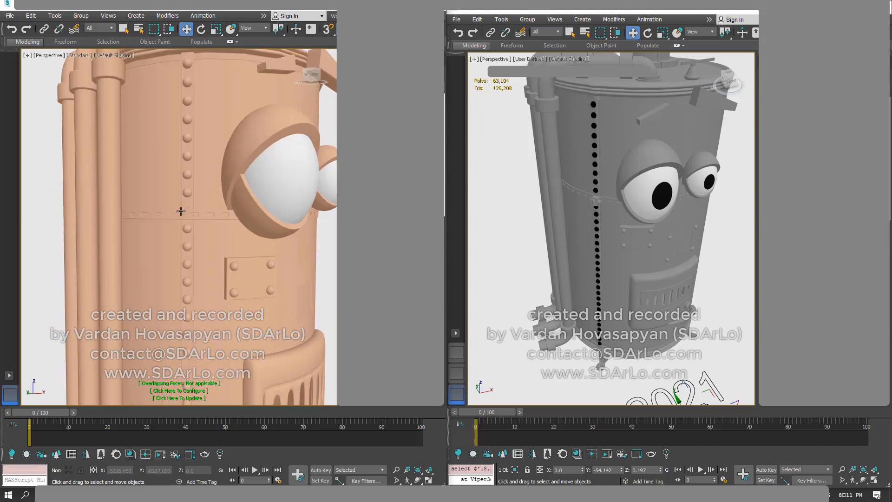
alt+middle_drag(606, 229, 595, 166)
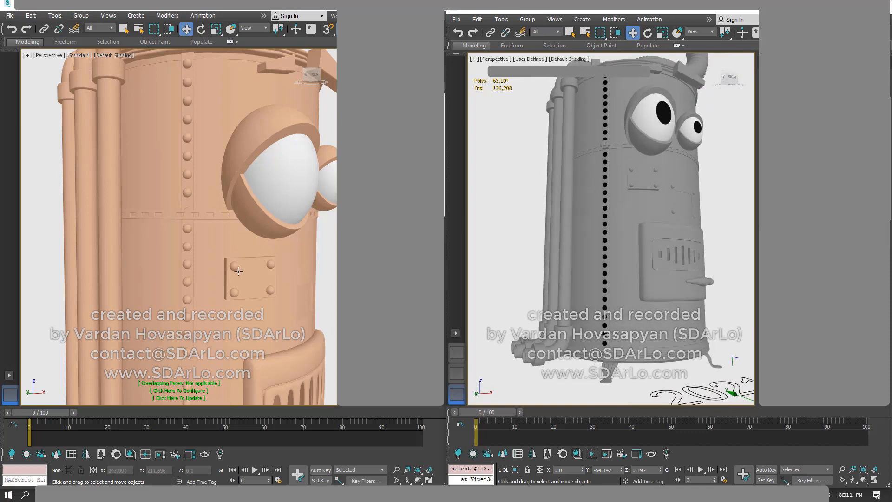
middle_drag(217, 236, 214, 175)
alt+middle_drag(615, 257, 611, 258)
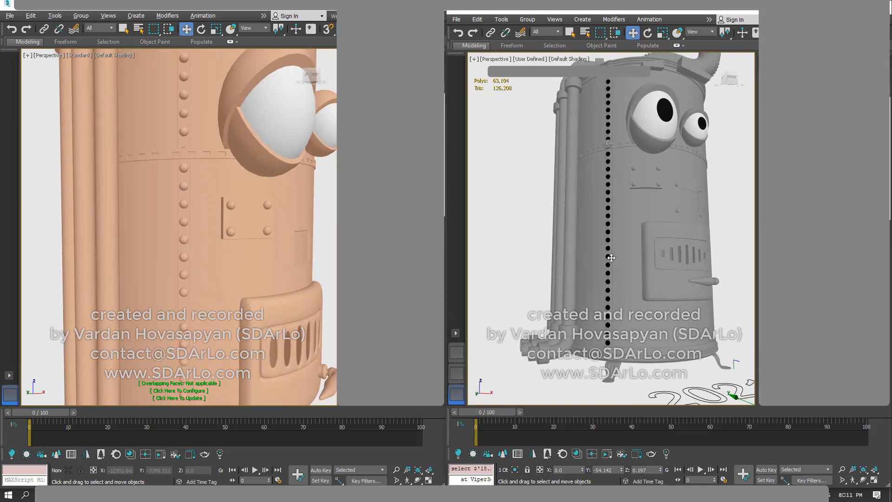
middle_drag(185, 325, 185, 258)
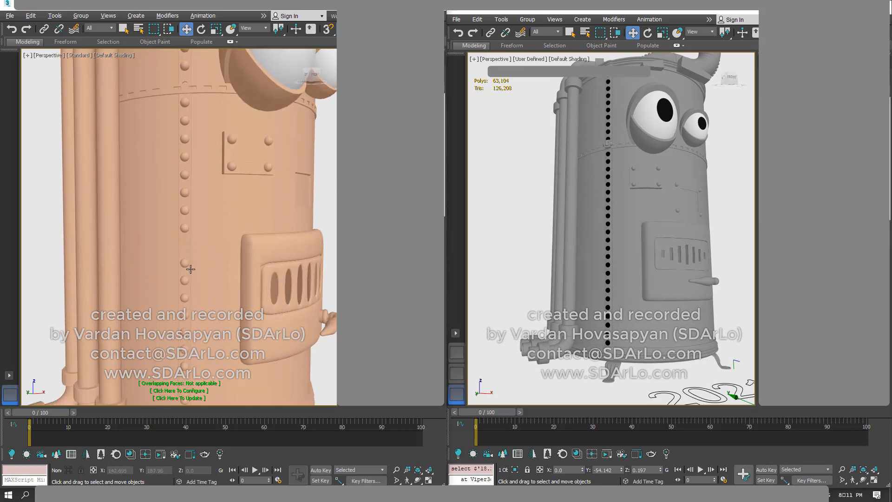
click(188, 266)
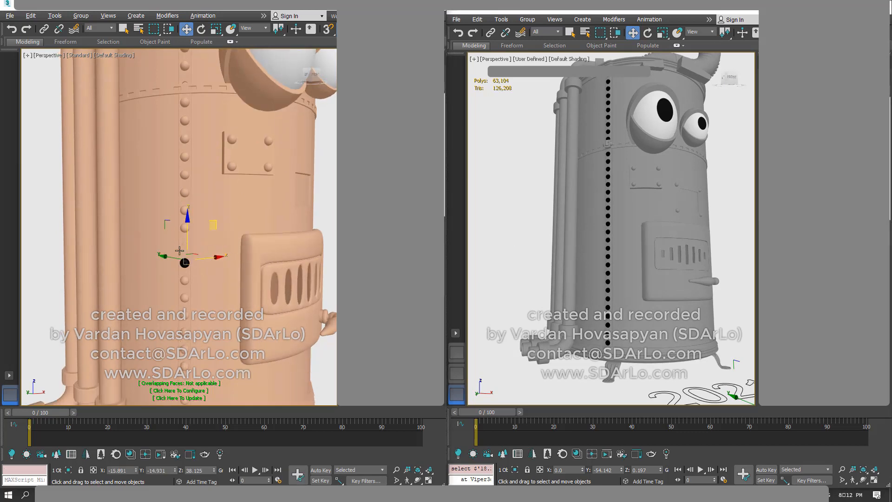
alt+middle_drag(192, 254, 191, 249)
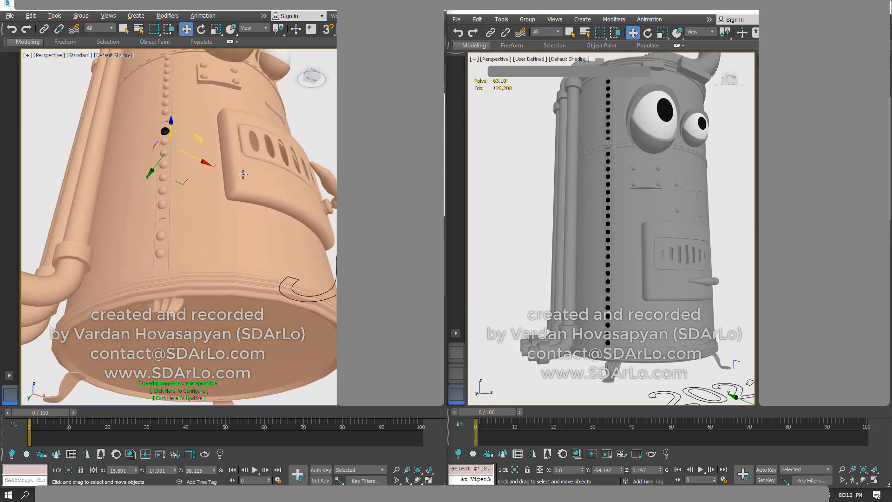
alt+middle_drag(243, 174, 229, 210)
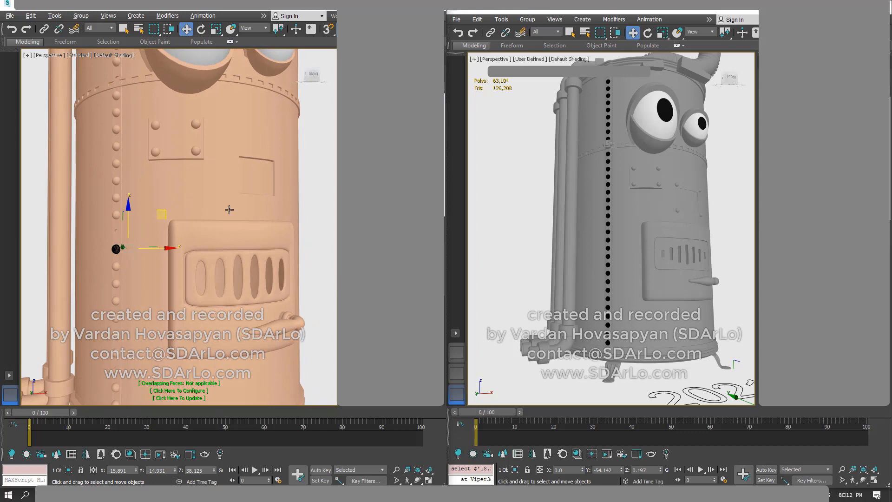
alt+middle_drag(230, 211, 231, 192)
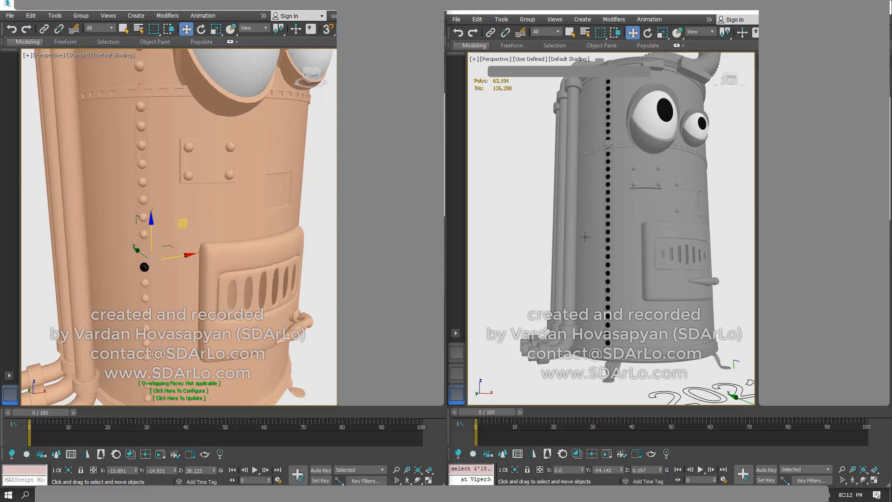
- Switch the high-poly scene to the Select tool and reselect the stove's vertical rivet column
click(550, 217)
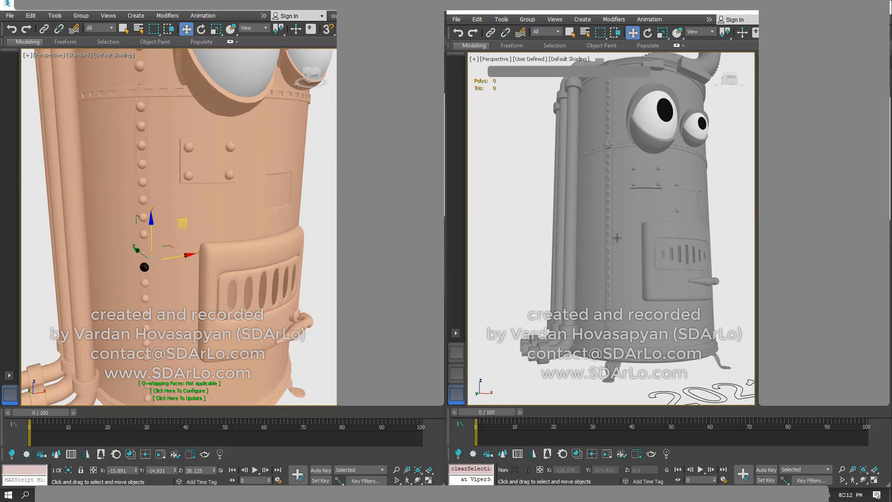
right_click(615, 242)
click(628, 275)
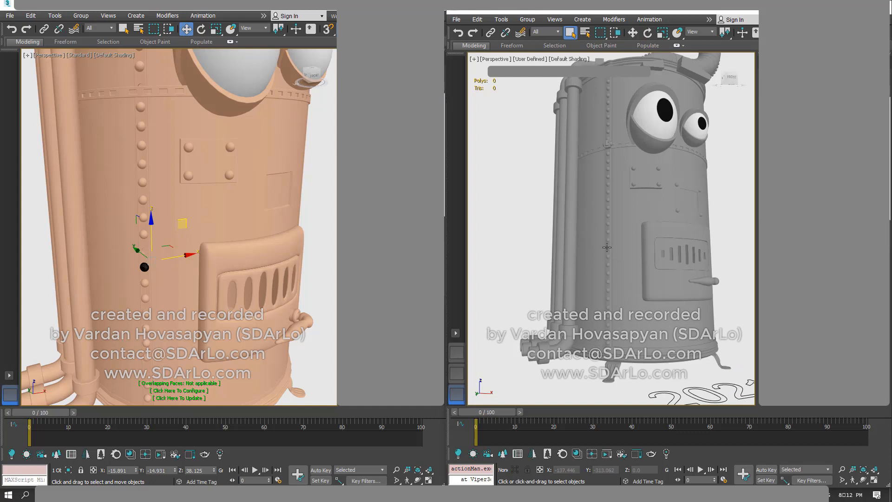
click(607, 247)
alt+middle_drag(624, 253, 627, 235)
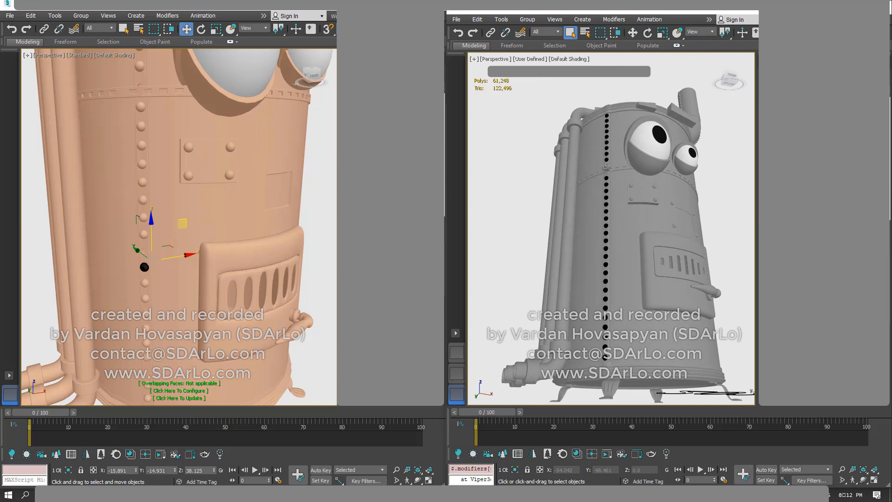
- Examine the high-poly stove's selected rivet column from several angles and distances, up to the whole model
alt+middle_drag(624, 219, 623, 247)
scroll(637, 297, up, 5)
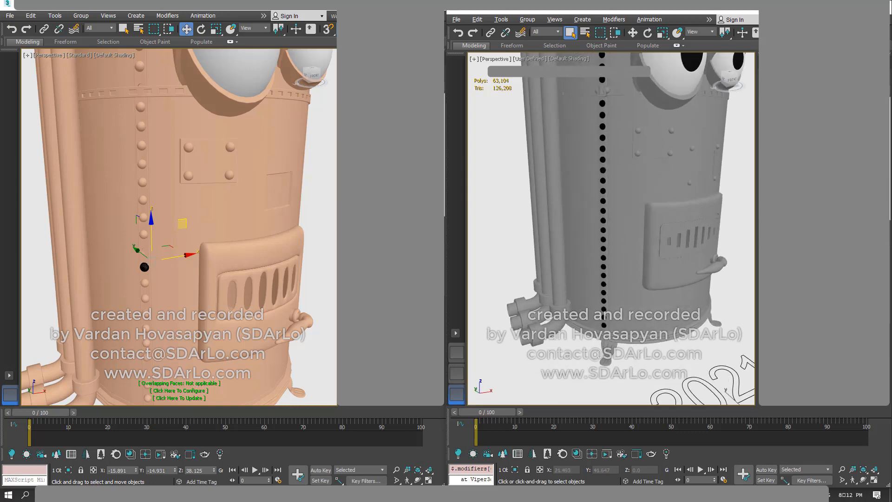
scroll(637, 297, down, 6)
scroll(622, 230, down, 6)
scroll(622, 230, up, 8)
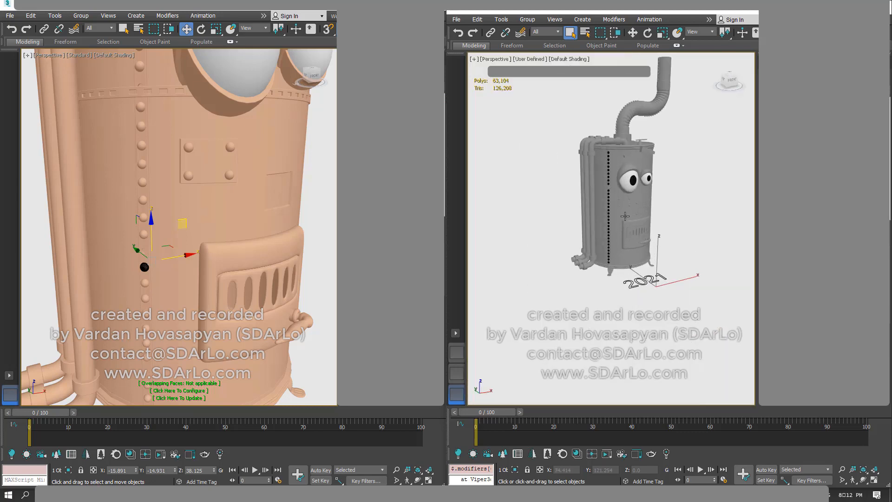
alt+middle_drag(602, 248, 609, 285)
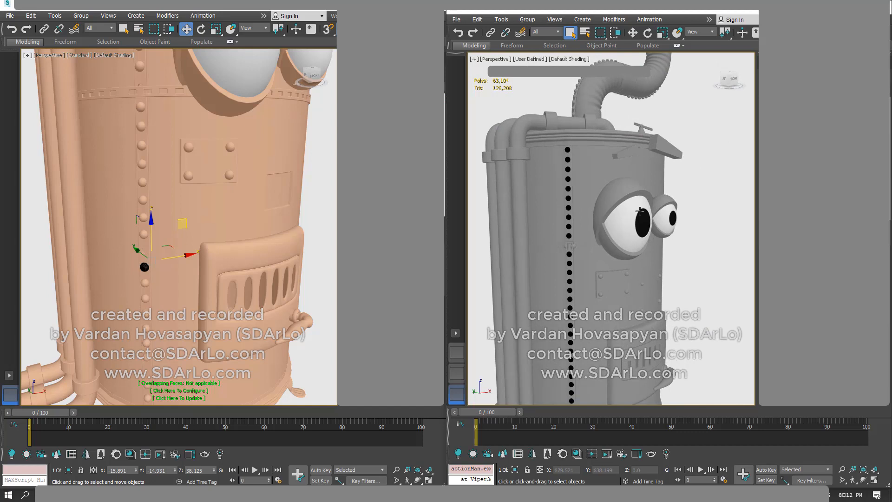
alt+middle_drag(641, 212, 642, 251)
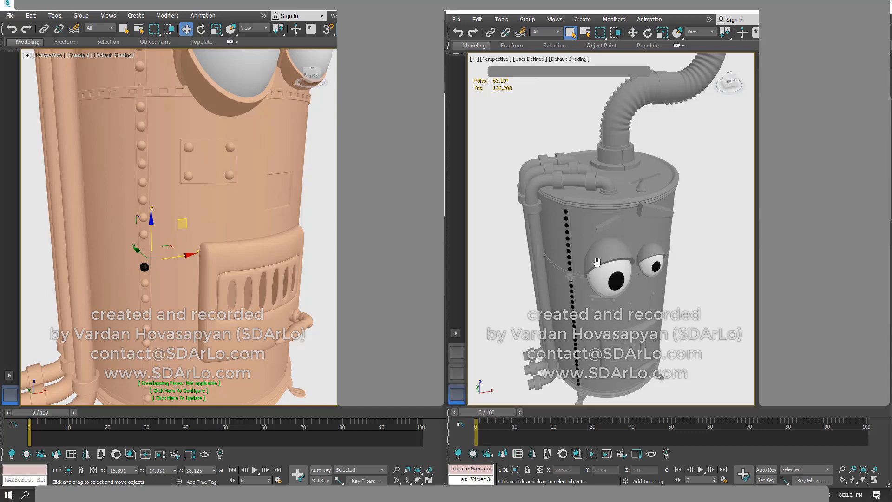
scroll(602, 266, down, 2)
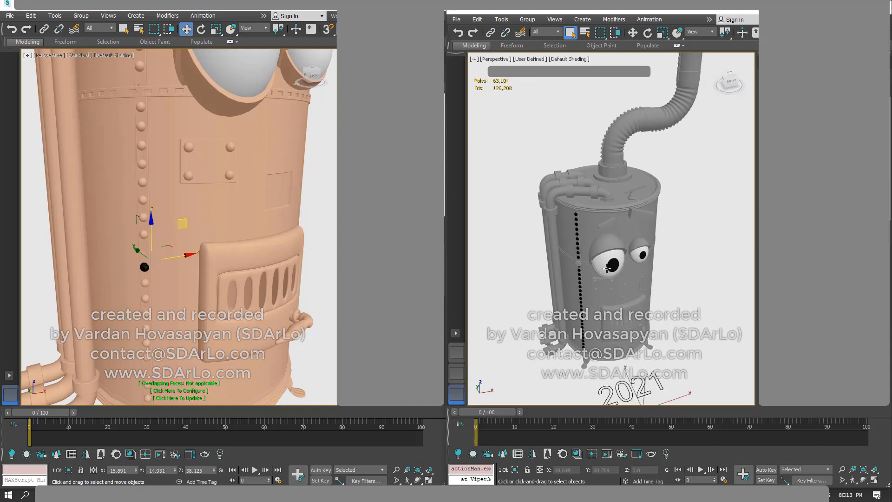
middle_drag(619, 317, 625, 272)
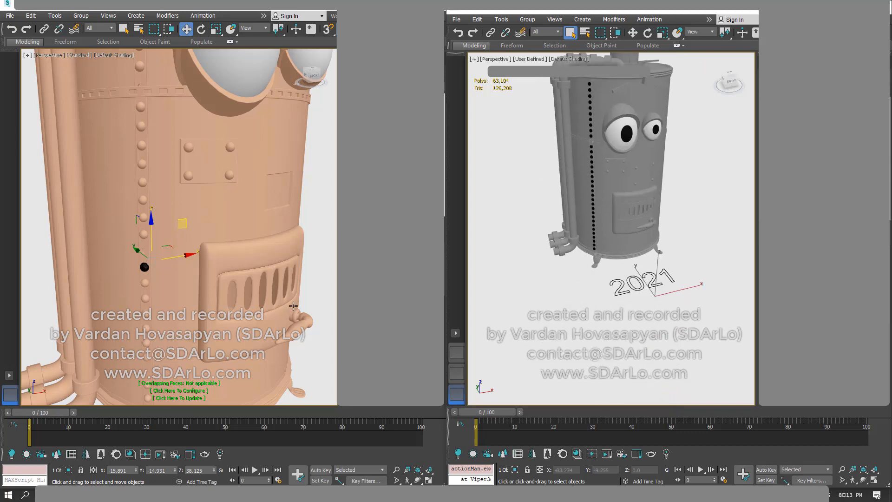
- Select the high-poly stove's front leg below the rivet column, isolate it and inspect its wireframe from the back
scroll(624, 269, up, 3)
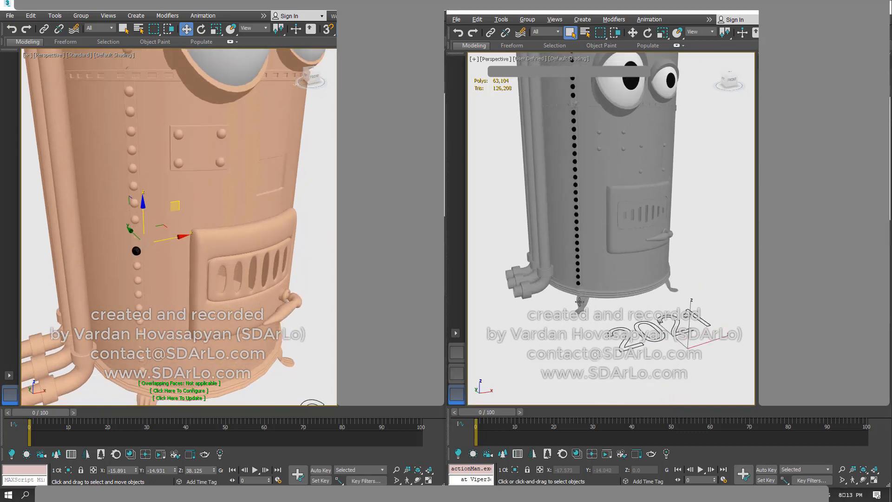
click(581, 305)
key(z)
alt+middle_drag(592, 273, 600, 290)
scroll(600, 290, up, 2)
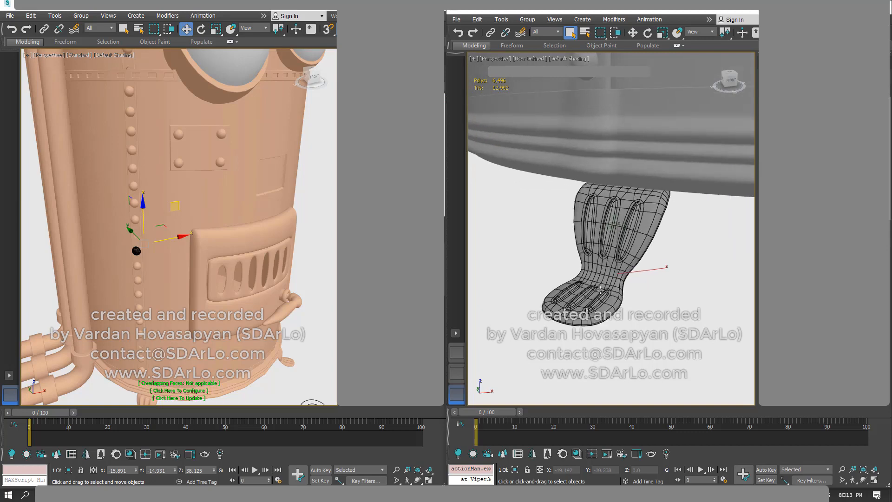
right_click(601, 288)
click(620, 210)
alt+middle_drag(637, 211, 709, 223)
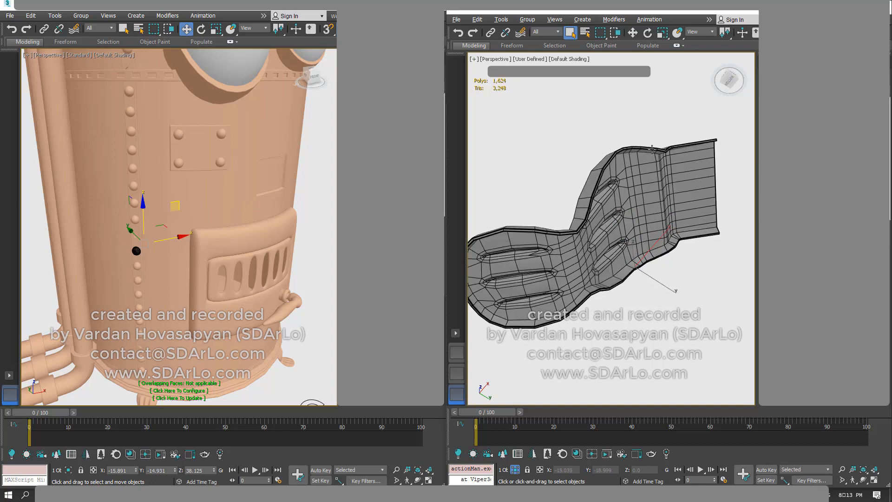
- Deselect the high-poly leg and examine its grooves and bent upper flange from the front and side
click(723, 291)
alt+middle_drag(631, 255, 664, 284)
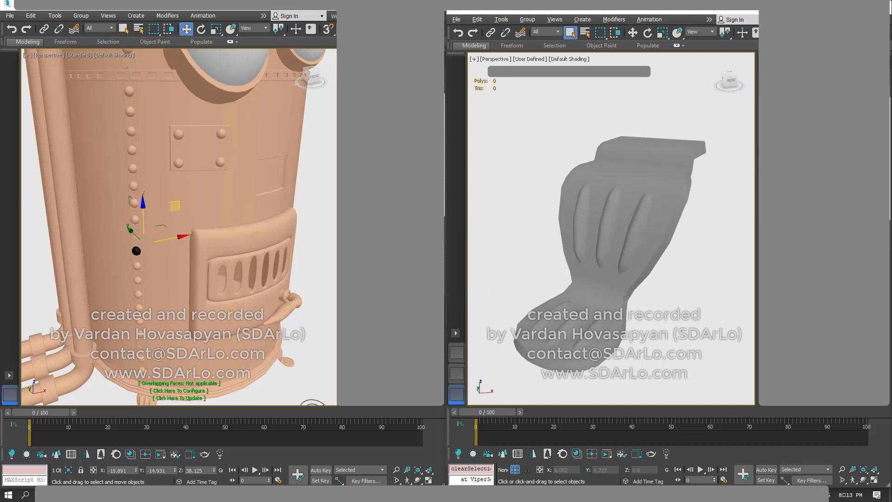
alt+middle_drag(663, 200, 651, 179)
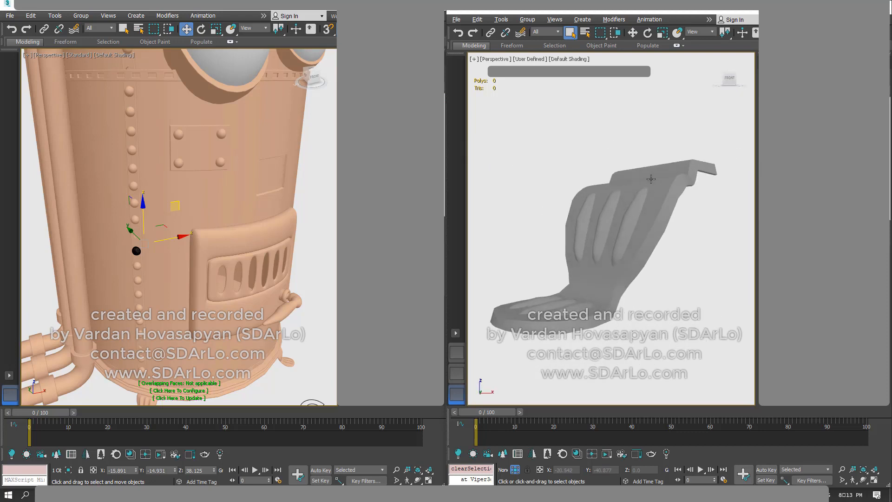
mouse_move(638, 234)
alt+middle_down()
mouse_move(657, 185)
mouse_move(640, 245)
alt+middle_up()
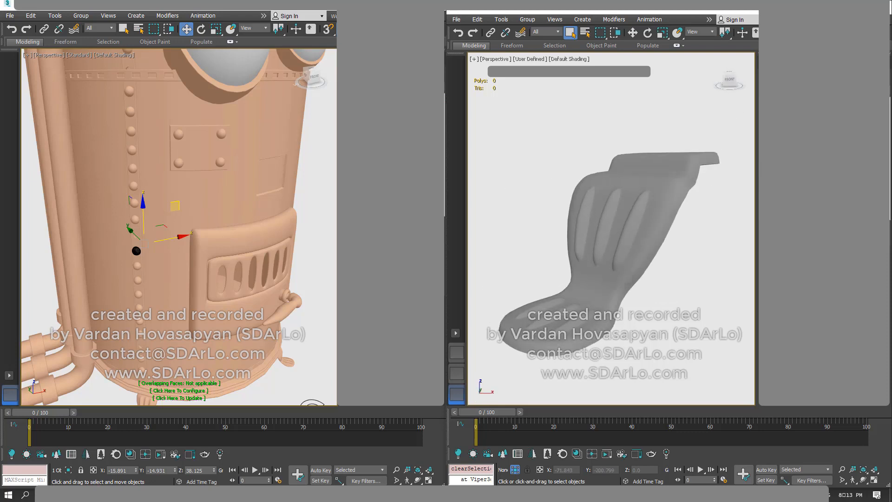
- Isolate the matching front leg in the low-poly scene and inspect it both unselected and with its wireframe
alt+middle_drag(202, 322, 186, 302)
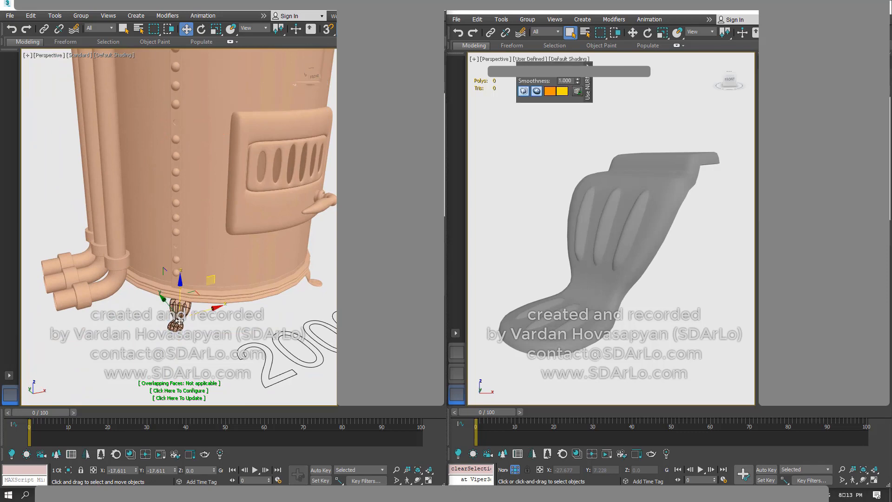
right_click(176, 321)
click(198, 244)
alt+middle_drag(214, 290, 171, 280)
click(274, 148)
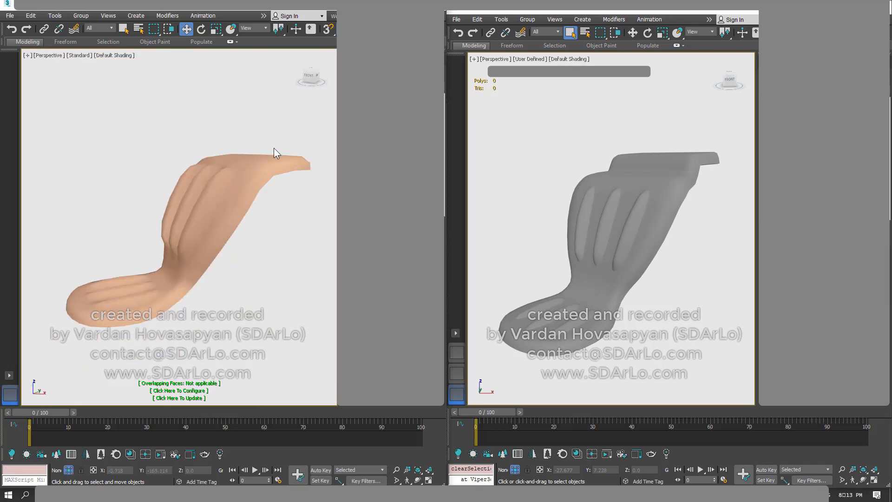
alt+middle_drag(261, 174, 233, 175)
click(267, 182)
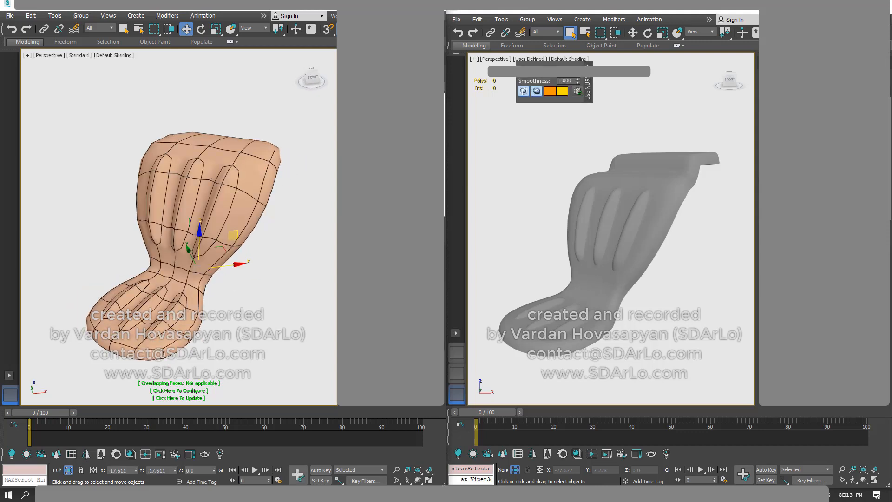
- Toggle the low-poly leg's subdivision smoothing until it is off and switch the high-poly leg to its unsmoothed shape
key(ctrl+BackSpace)
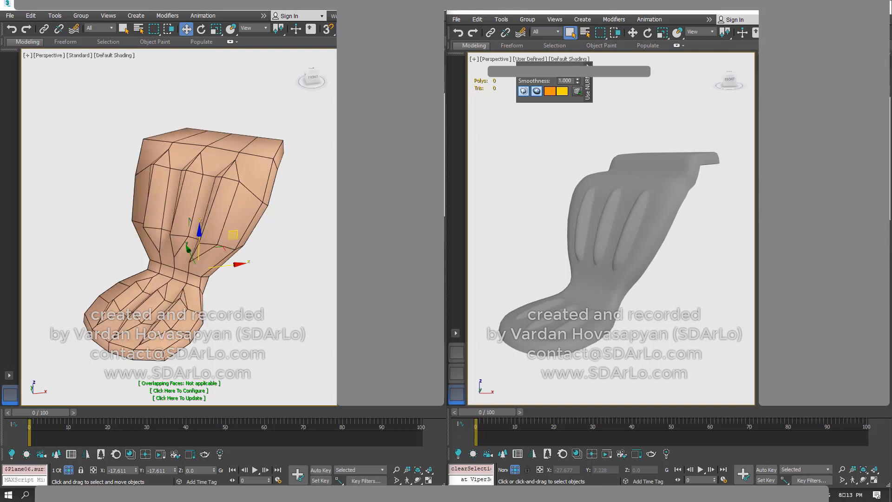
key(ctrl+BackSpace)
key(ctrl+BackSpace)
key(ctrl+BackSpace)
key(ctrl+BackSpace)
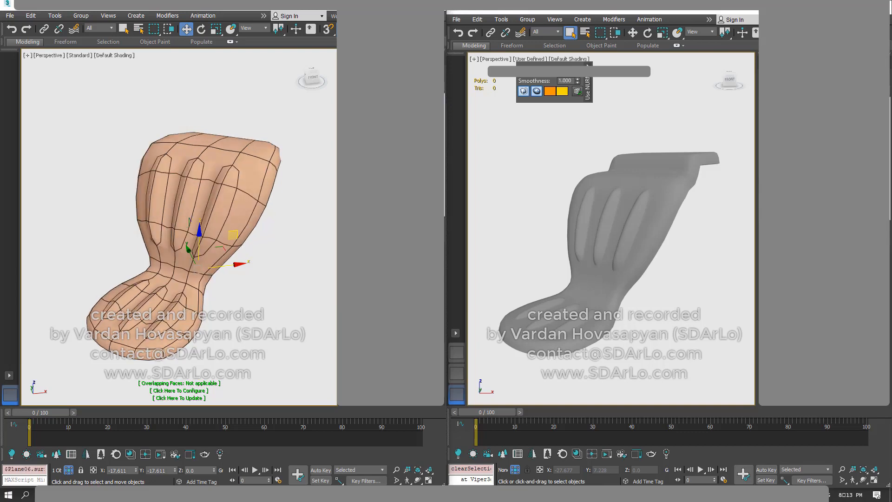
click(581, 211)
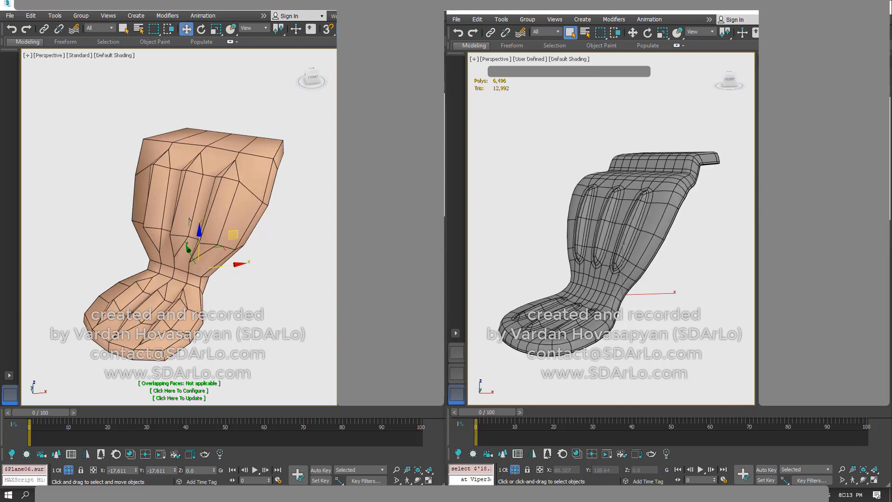
click(678, 222)
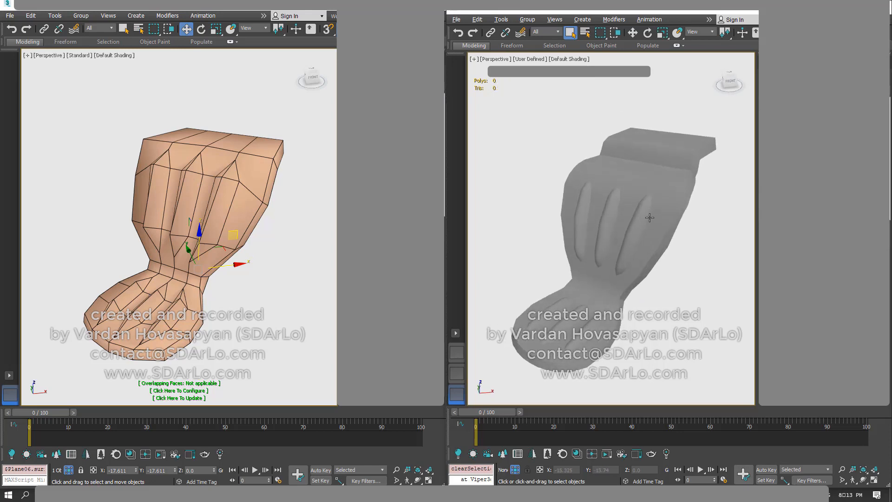
- Compare the upper flange, back and underside of the low-poly and high-poly legs from several angles
mouse_move(278, 256)
alt+middle_down()
mouse_move(317, 242)
mouse_move(278, 259)
alt+middle_up()
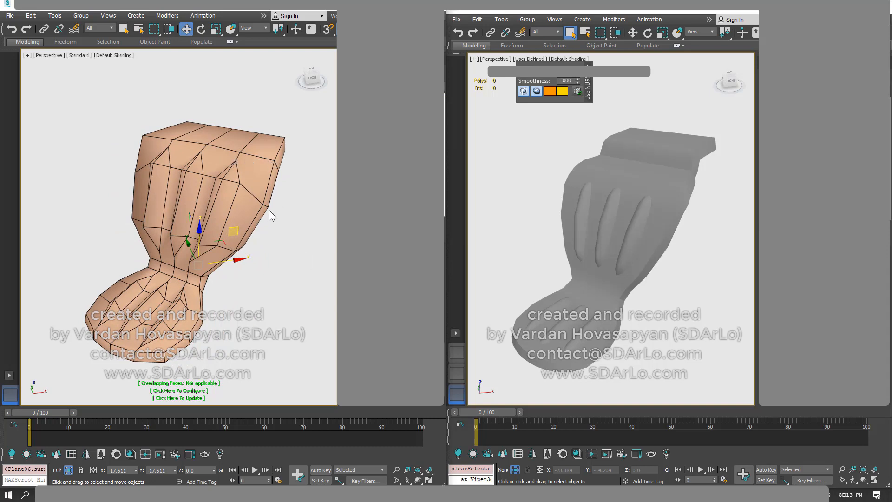
alt+middle_drag(269, 210, 204, 188)
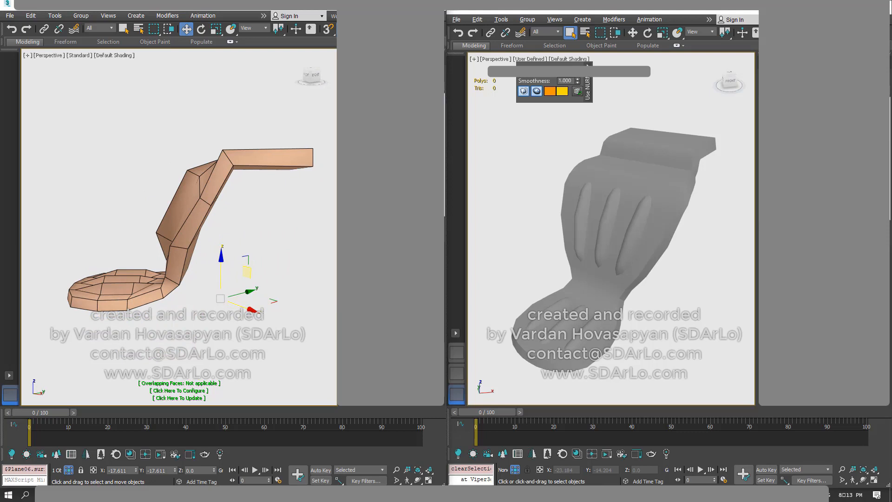
alt+middle_drag(656, 270, 561, 234)
alt+middle_drag(623, 225, 623, 158)
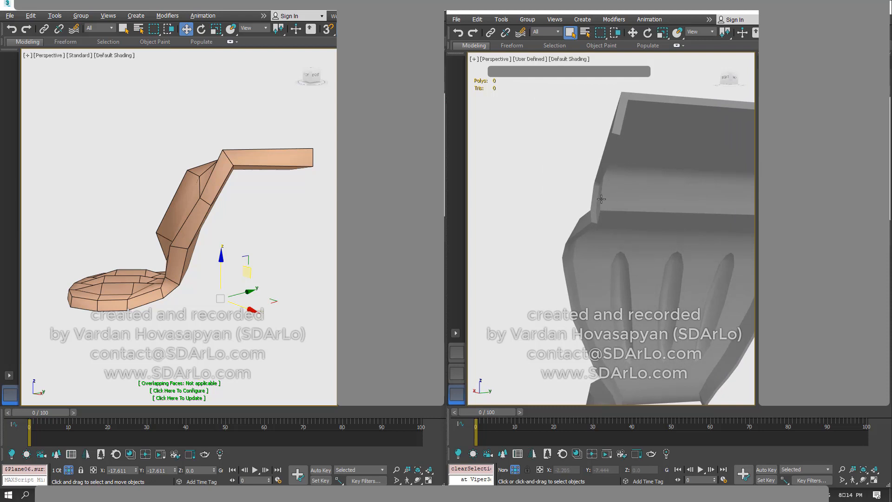
mouse_move(602, 199)
alt+middle_down()
mouse_move(611, 174)
mouse_move(593, 196)
alt+middle_up()
alt+middle_drag(243, 142, 186, 154)
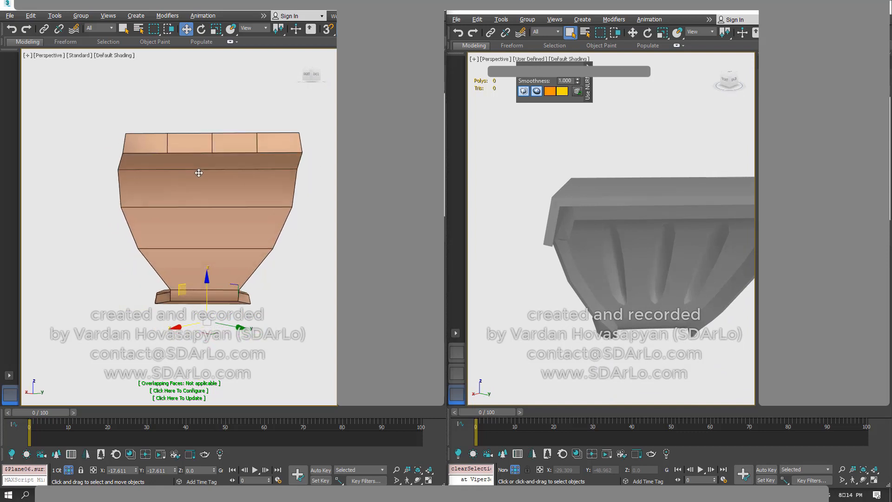
alt+middle_drag(195, 173, 195, 126)
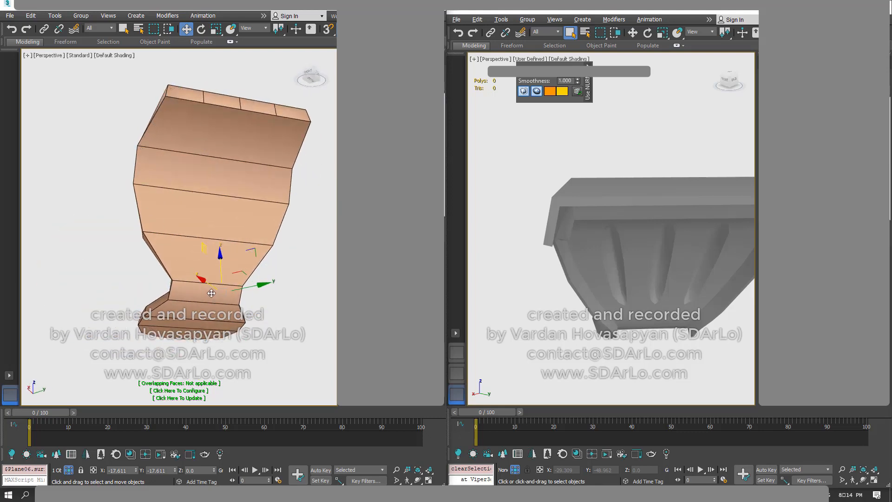
alt+middle_drag(160, 234, 211, 234)
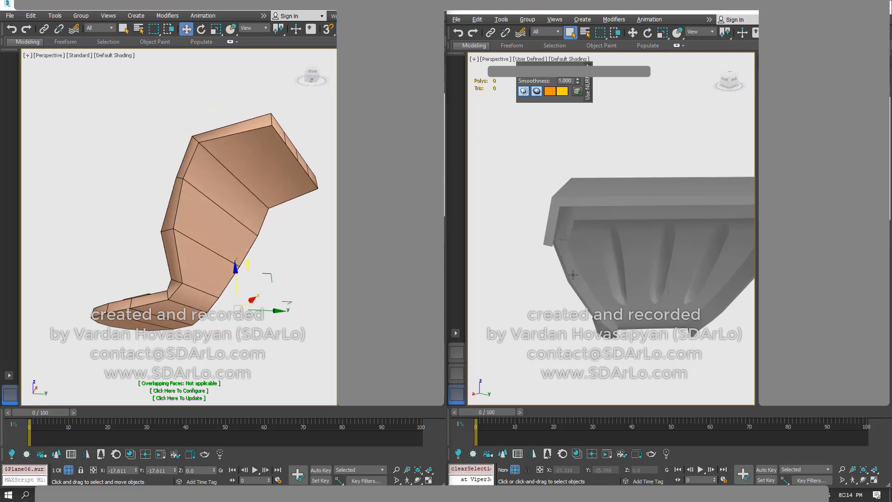
alt+middle_drag(574, 272, 702, 254)
middle_drag(701, 253, 713, 224)
alt+middle_drag(648, 222, 655, 221)
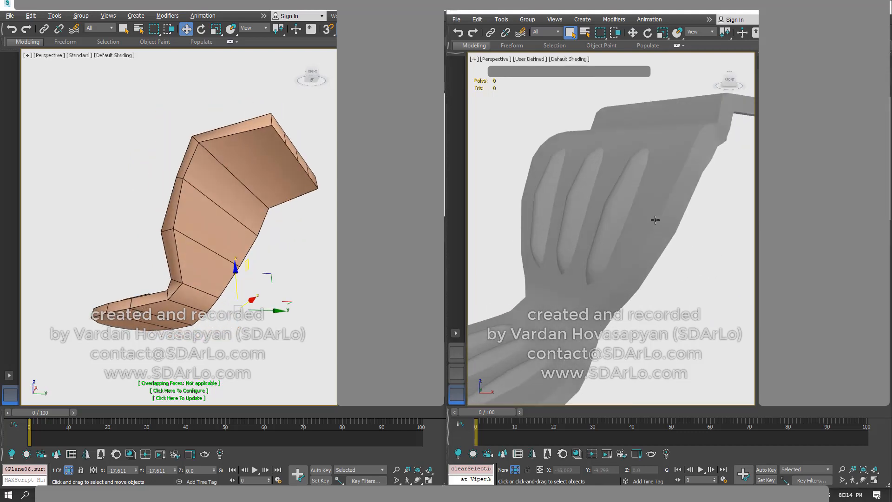
- Add a Slice modifier to the high-poly leg
click(820, 90)
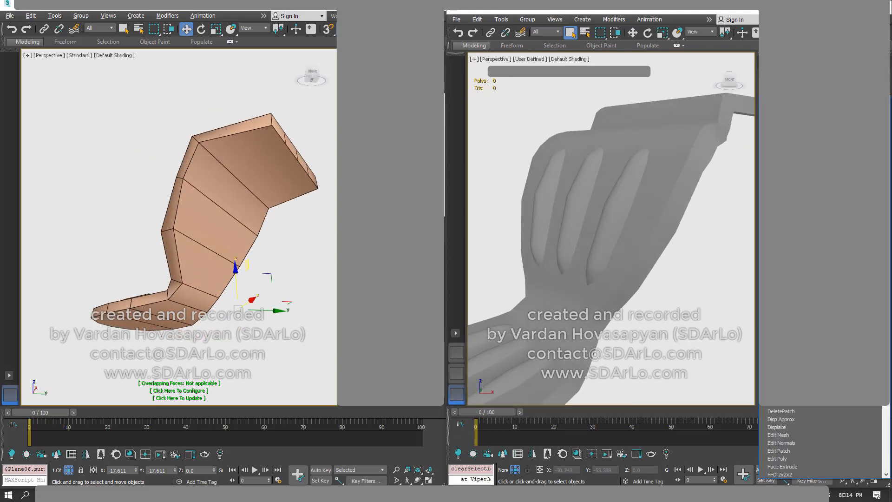
scroll(825, 440, down, 15)
click(786, 372)
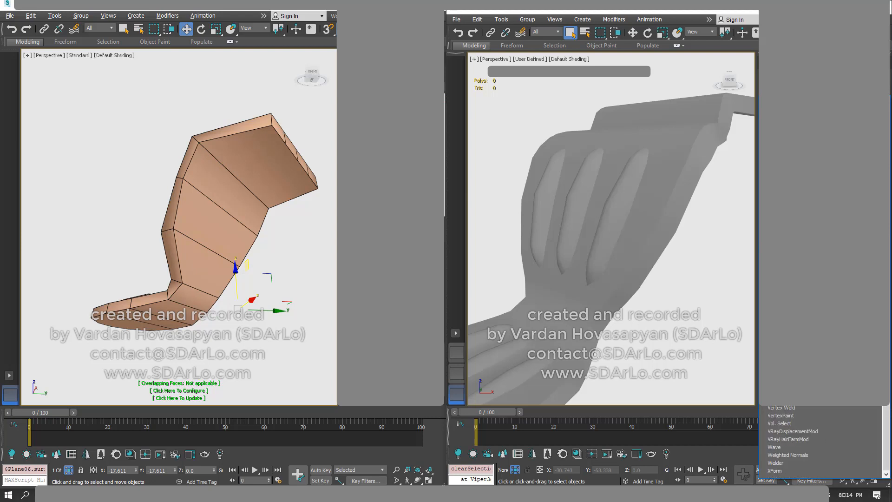
scroll(637, 219, down, 5)
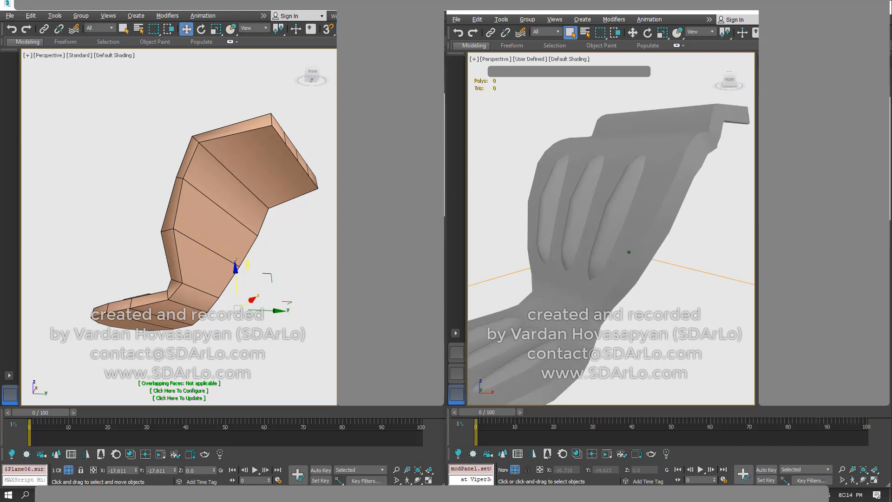
- Rotate the high-poly leg's slice plane 90 degrees about its local X axis to cut the leg lengthwise
right_click(607, 243)
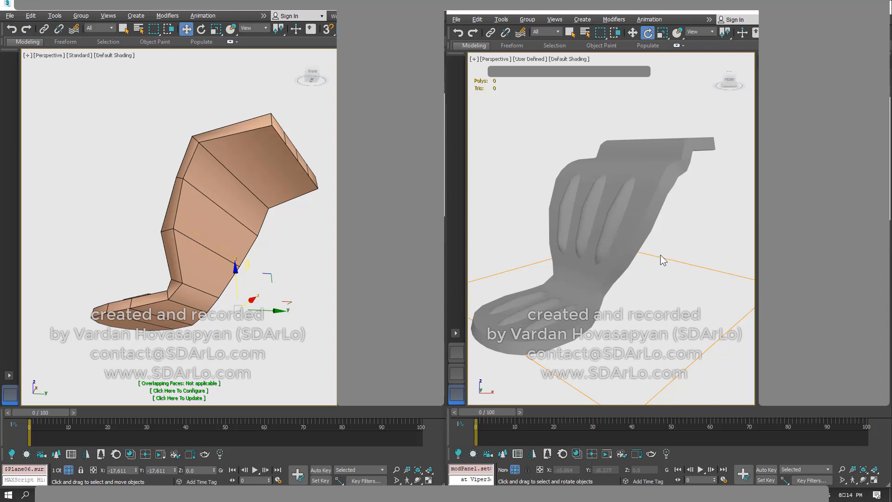
scroll(621, 266, down, 3)
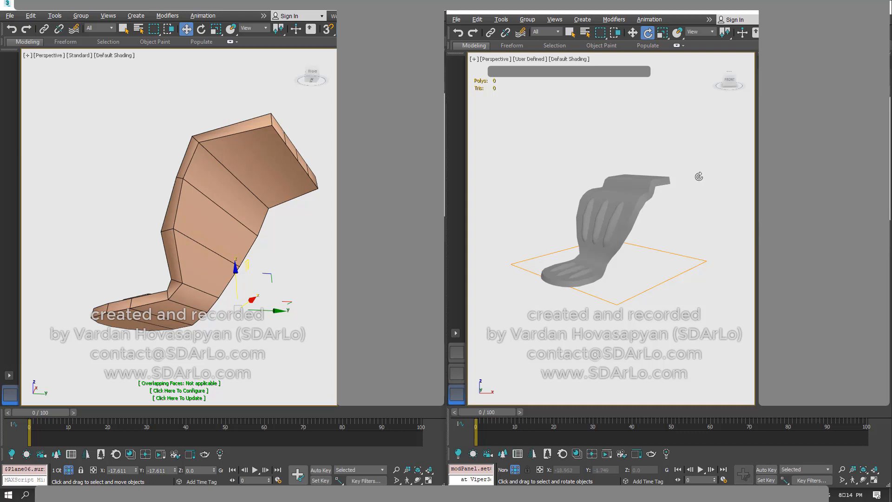
click(637, 218)
right_click(616, 239)
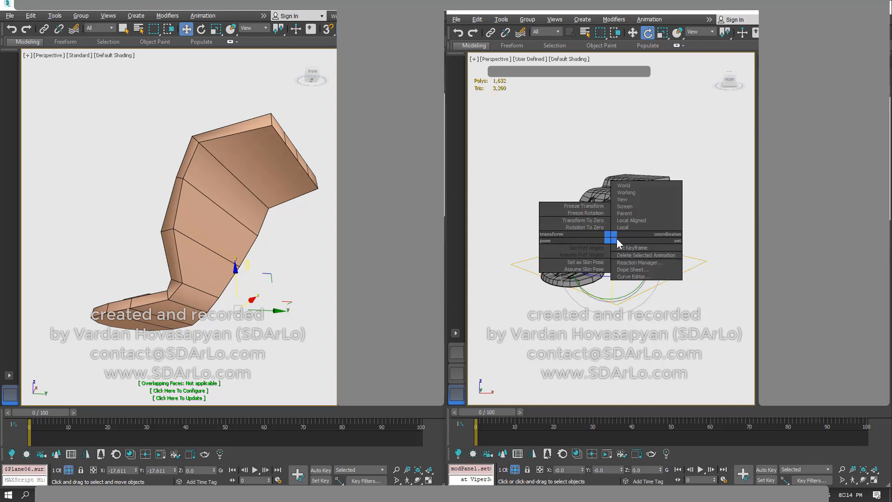
click(630, 229)
shift+drag(639, 260, 643, 278)
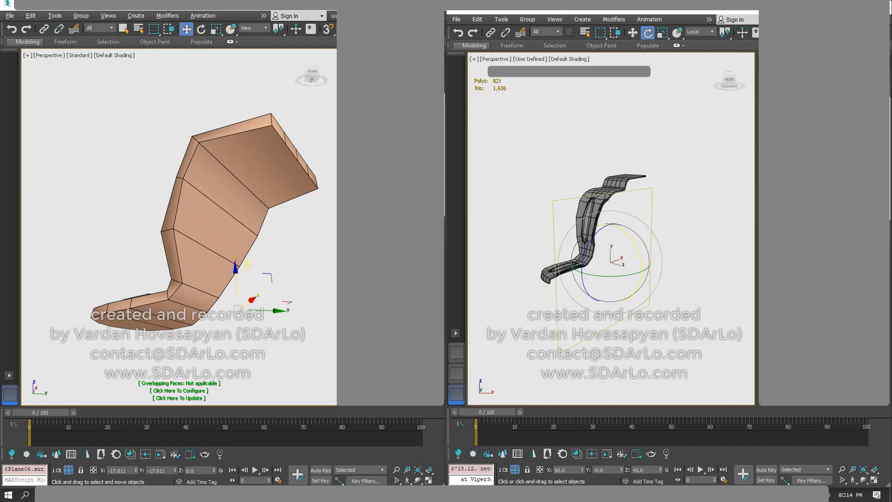
- Shift the high-poly leg's upright slice plane slightly along its local Z axis
scroll(620, 260, up, 4)
mouse_move(620, 261)
alt+middle_down()
mouse_move(567, 246)
mouse_move(630, 268)
alt+middle_up()
right_click(632, 273)
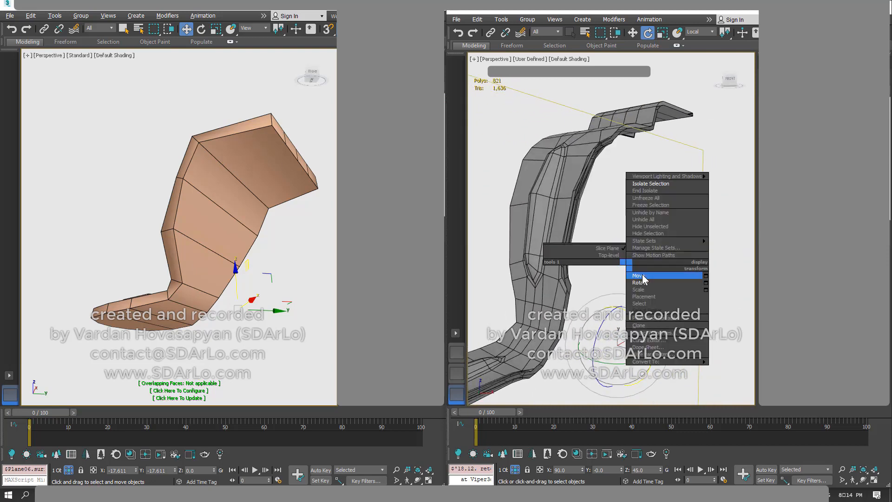
click(639, 278)
right_click(607, 334)
click(621, 325)
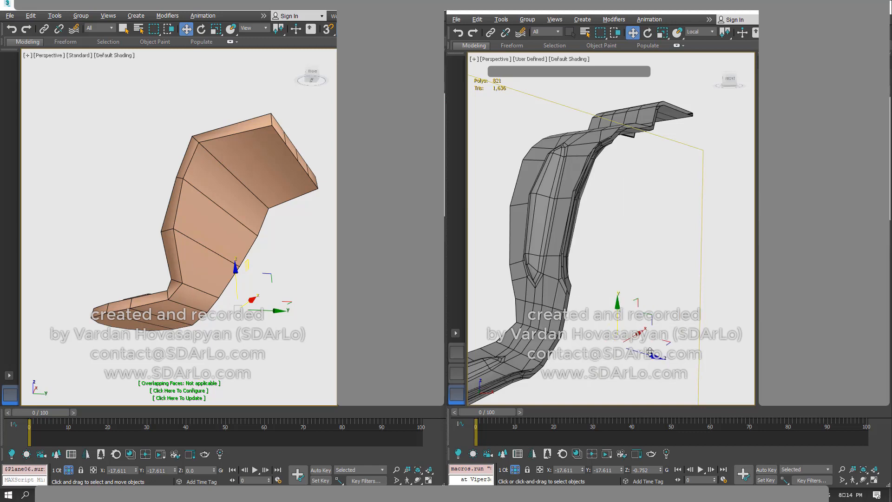
drag(647, 356, 653, 360)
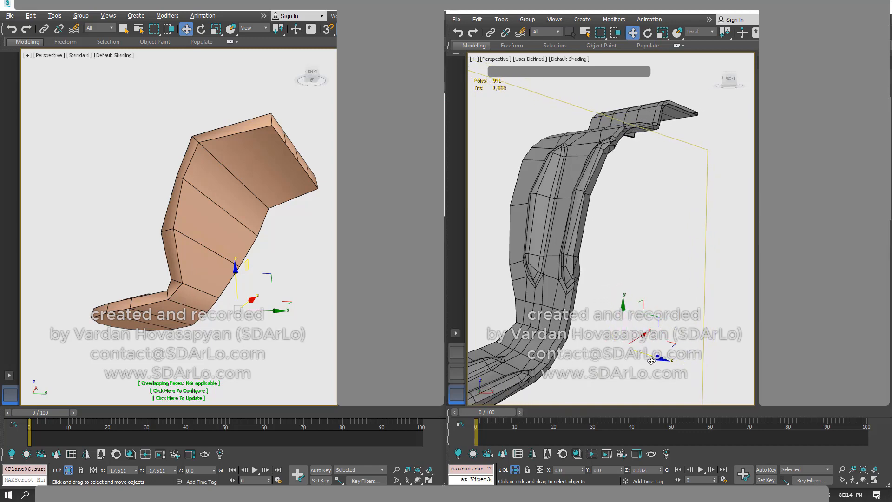
- Turn the high-poly leg's smoothing back on and slide the slice plane along local Z towards the leg's side edge
alt+middle_drag(637, 259, 733, 214)
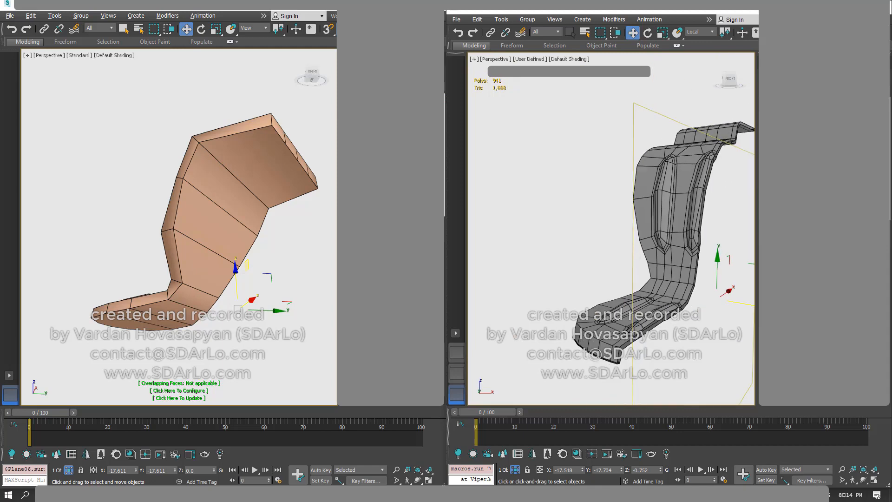
key(ctrl+q)
alt+middle_drag(669, 218, 646, 215)
alt+middle_drag(652, 250, 616, 256)
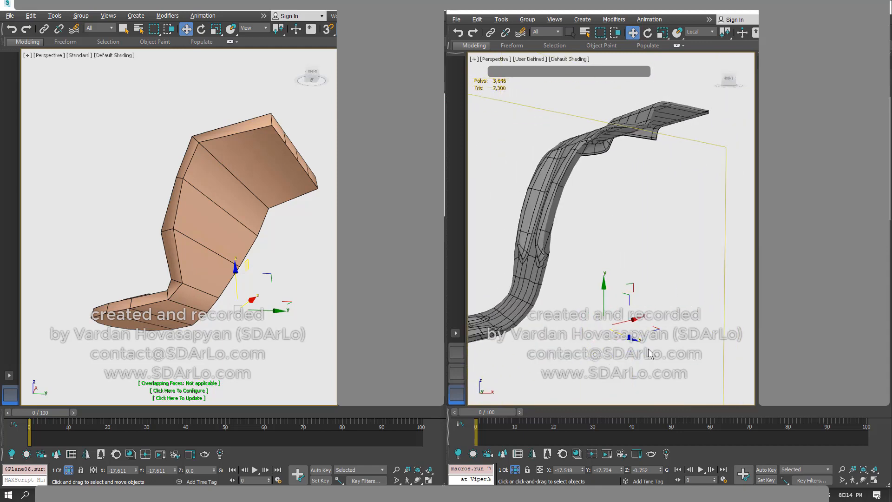
drag(630, 340, 676, 348)
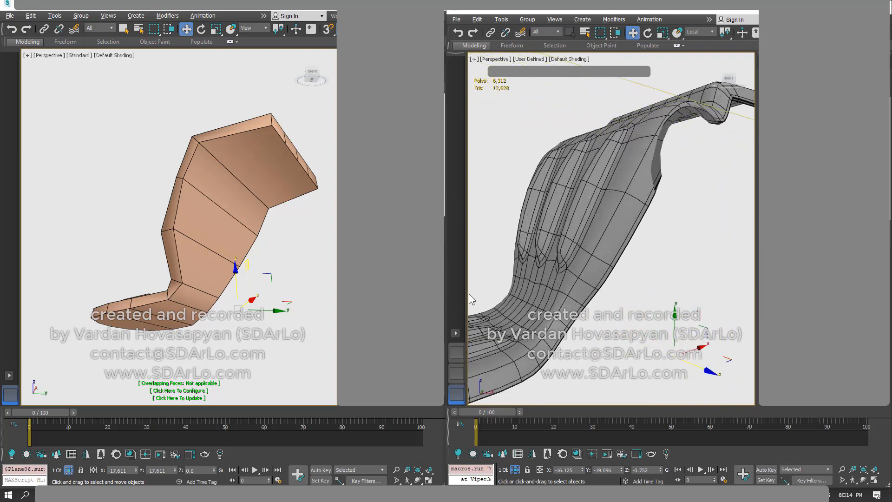
- Add a Slice modifier to the low-poly leg and open its slice plane for editing
alt+middle_drag(195, 198, 326, 244)
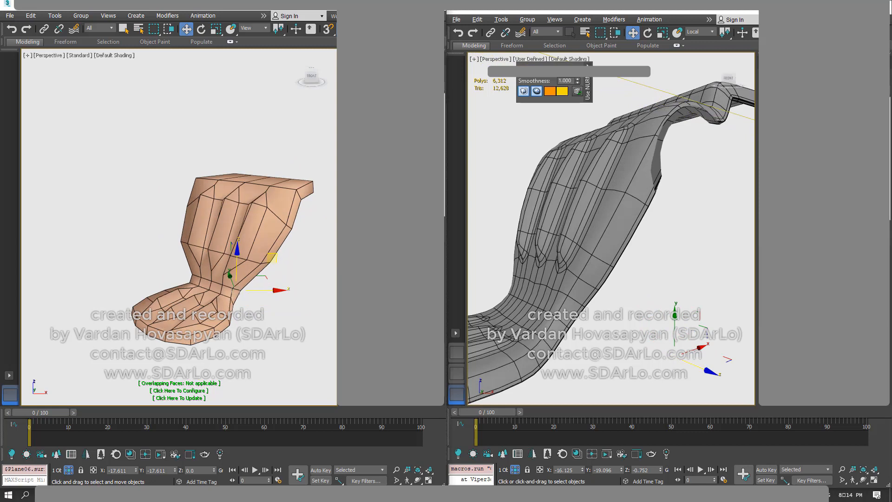
scroll(393, 439, down, 15)
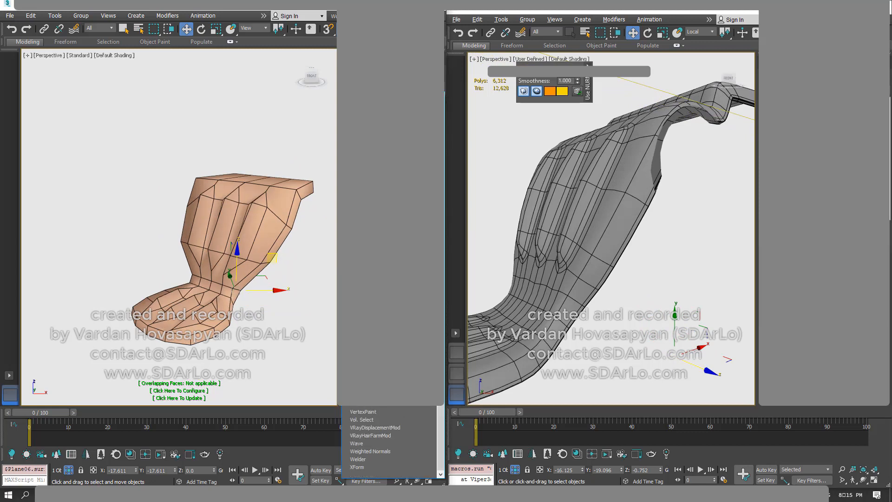
click(357, 443)
key(1)
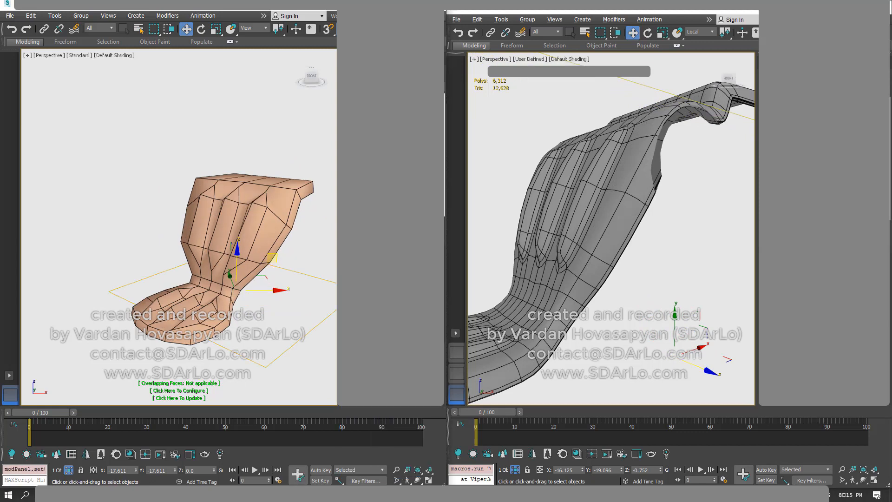
key(1)
key(1)
- Rotate the low-poly leg's slice plane upright about its local X axis
right_click(222, 236)
click(240, 258)
alt+right_click(234, 249)
click(246, 240)
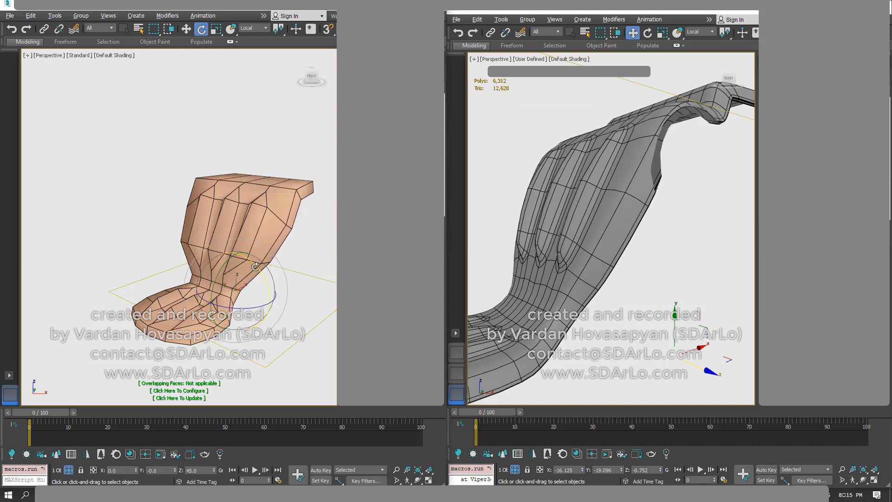
drag(274, 299, 275, 300)
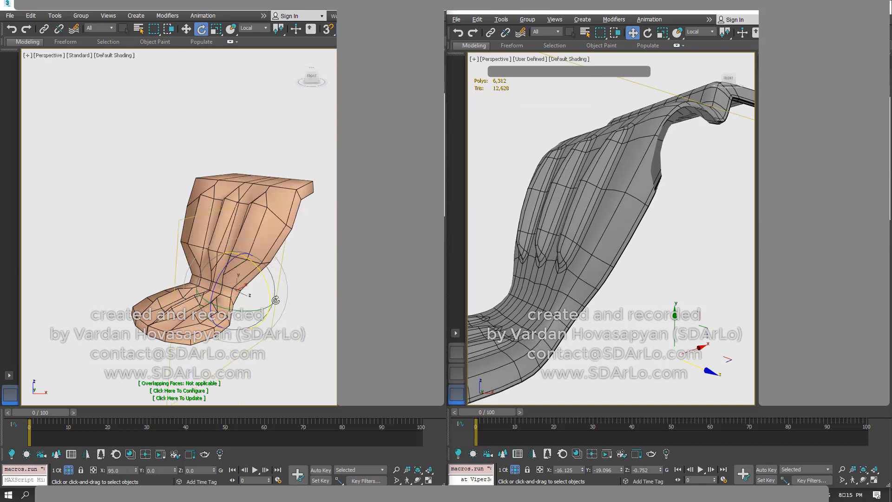
- Move the low-poly leg's slice plane slightly using local coordinates
alt+middle_drag(237, 258, 206, 230)
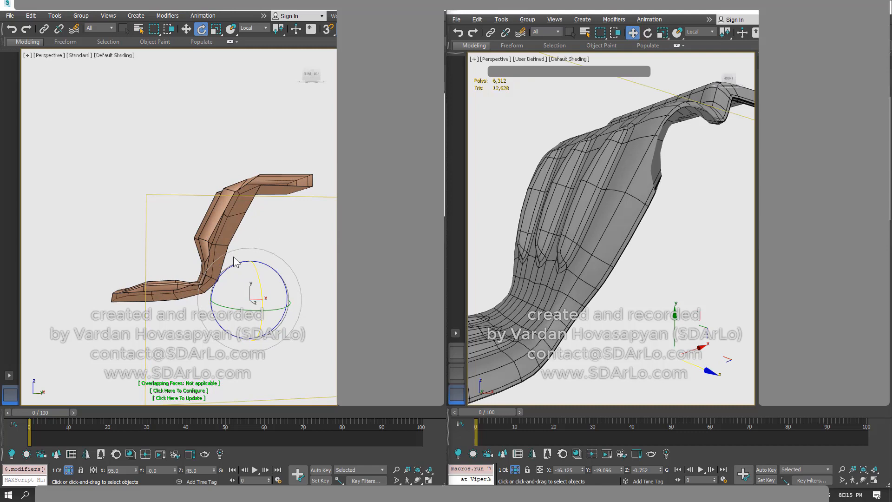
alt+middle_drag(234, 262, 250, 270)
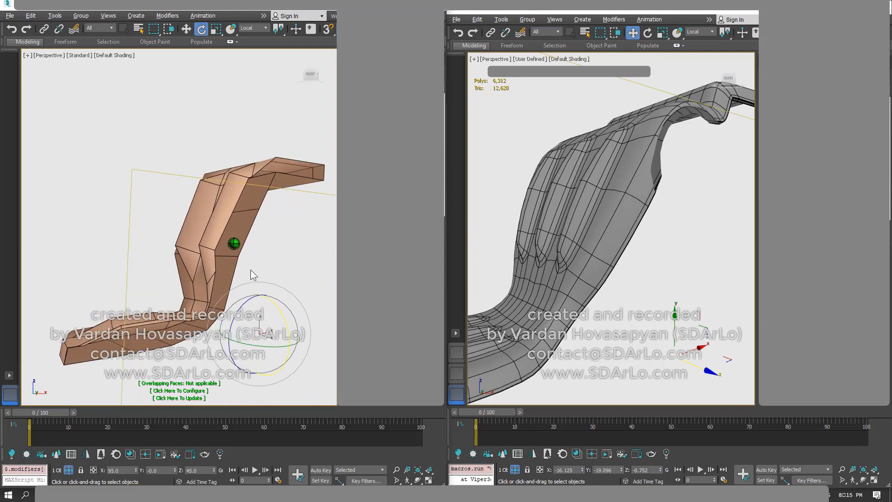
right_click(244, 267)
click(256, 278)
right_click(289, 331)
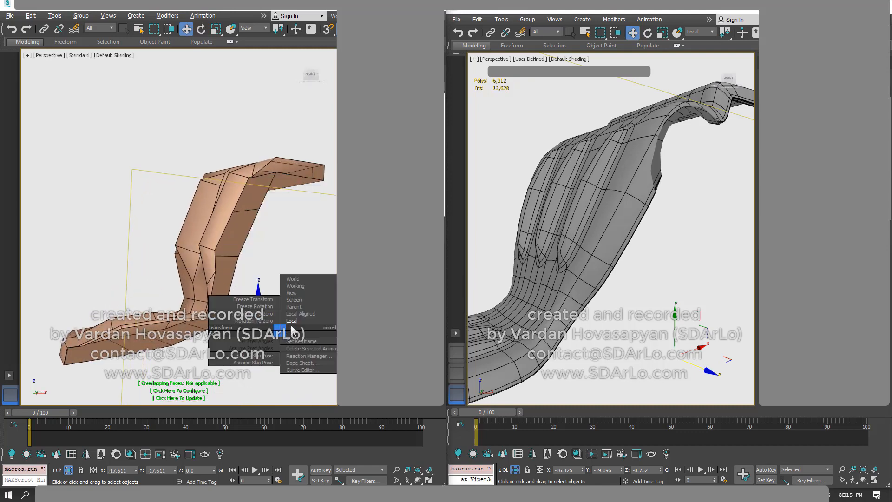
mouse_move(282, 343)
mouse_down()
mouse_move(253, 334)
mouse_move(314, 368)
mouse_move(281, 356)
mouse_up()
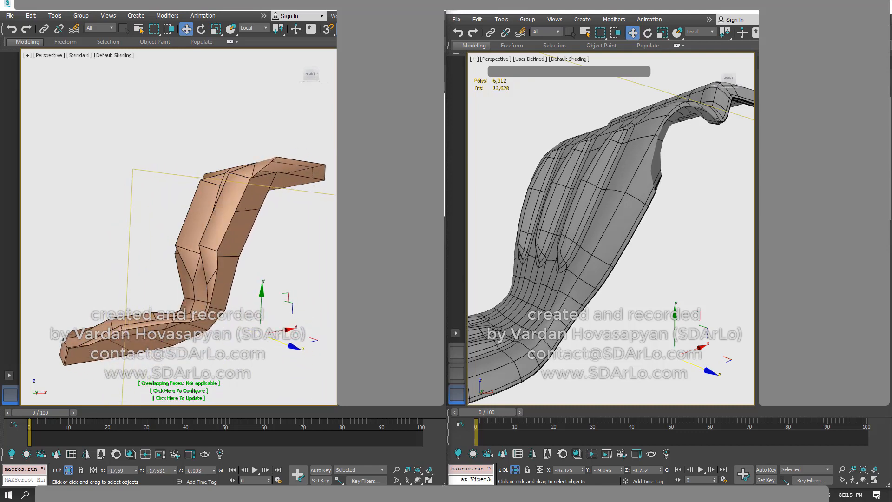
- Slide the high-poly leg's slice plane back towards the leg's middle and inspect both legs' wireframes from the front
alt+middle_drag(248, 183, 254, 204)
scroll(554, 213, down, 4)
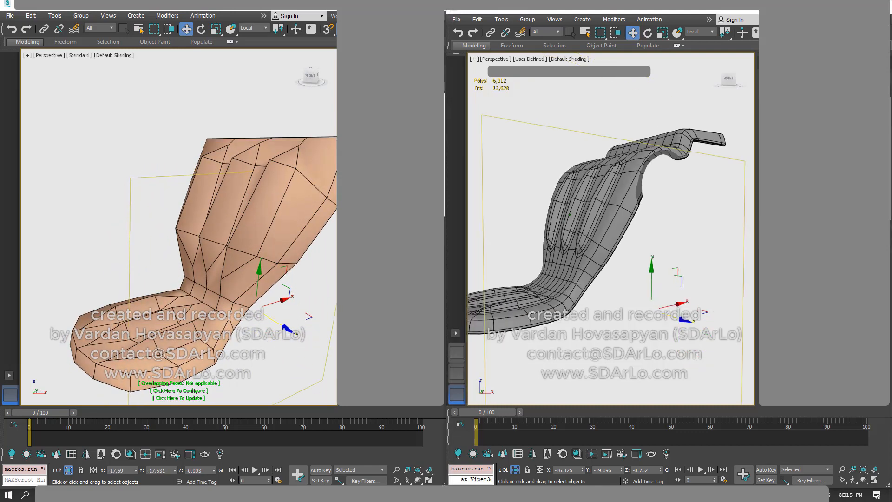
alt+middle_drag(553, 213, 574, 192)
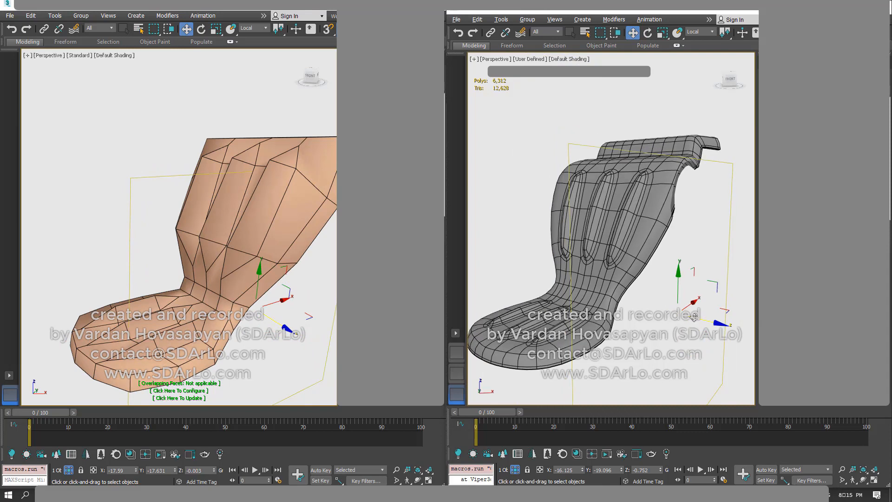
drag(695, 317, 652, 304)
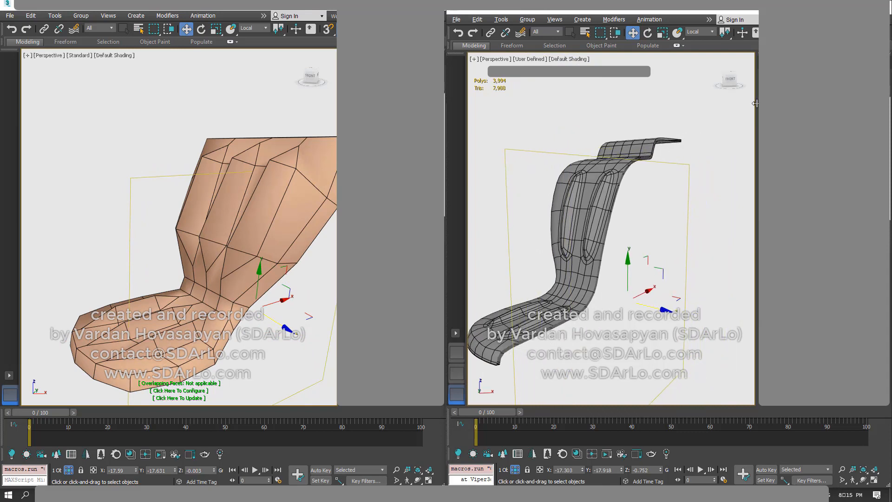
alt+middle_drag(667, 176, 644, 161)
scroll(639, 191, down, 3)
scroll(206, 225, down, 2)
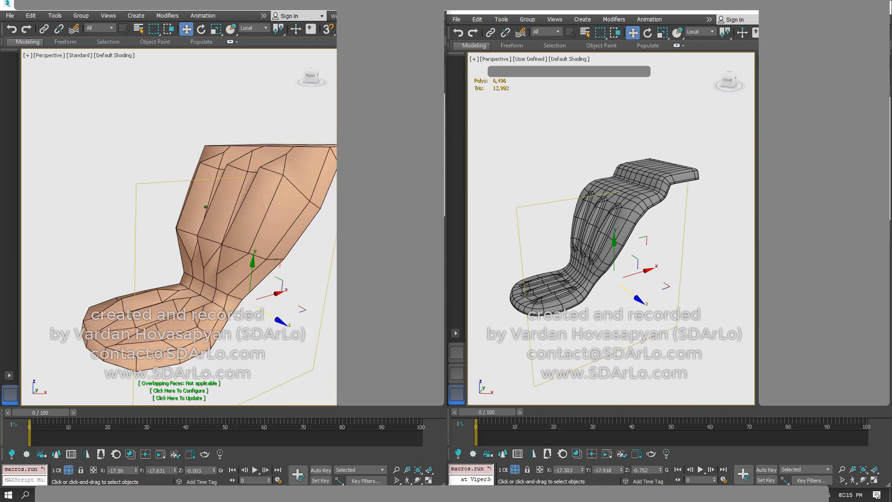
- Try a smoothing modifier on the isolated orange low-poly leg, checking the rounded shape from several angles, and undo it
alt+middle_drag(206, 226, 215, 217)
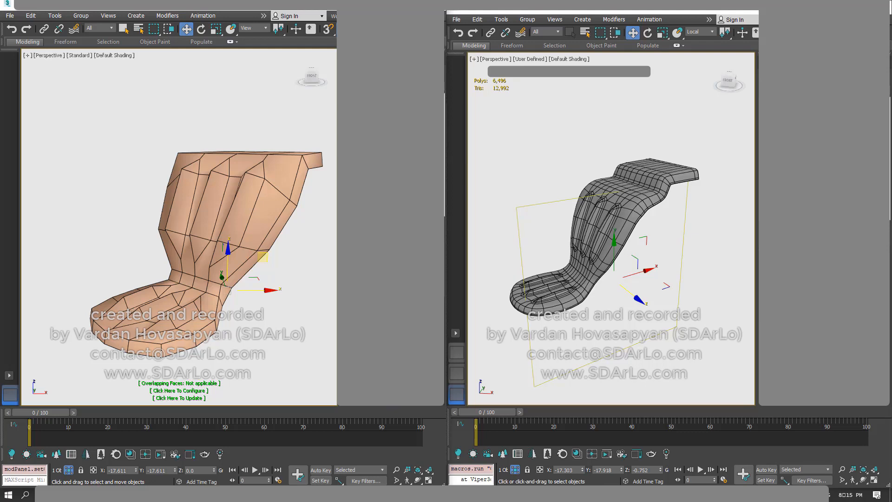
drag(441, 162, 441, 369)
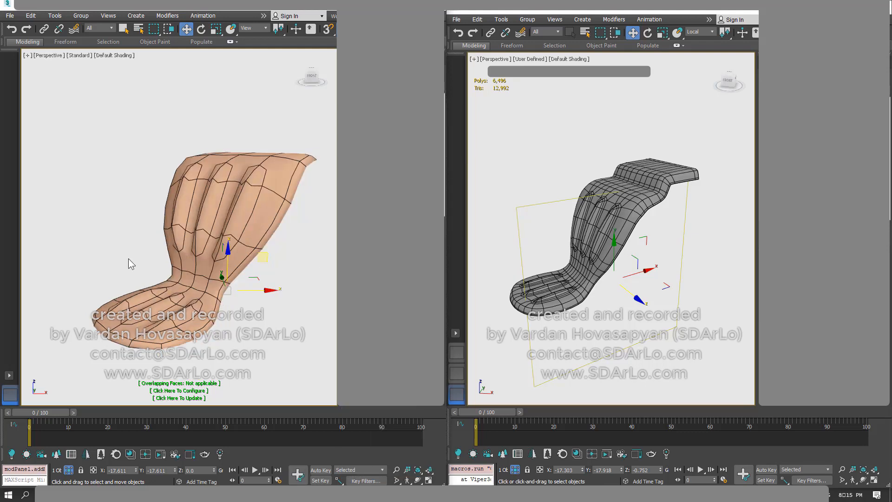
mouse_move(242, 190)
alt+middle_down()
mouse_move(196, 153)
mouse_move(236, 187)
alt+middle_up()
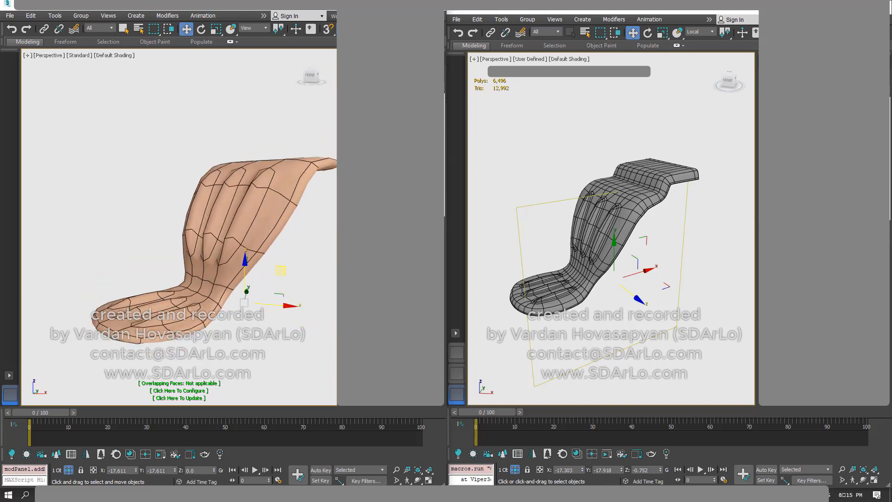
key(ctrl+z)
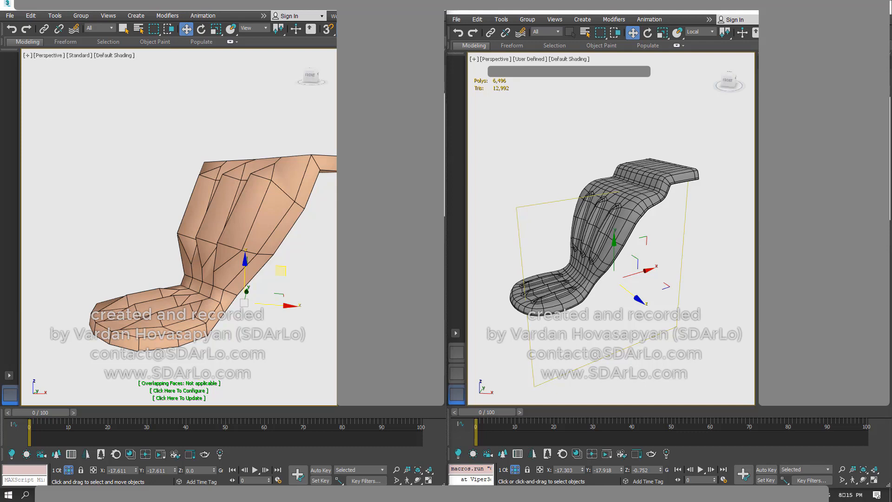
- Turn on NURMS subdivision for the orange leg and test separation by smoothing groups
key(ctrl+BackSpace)
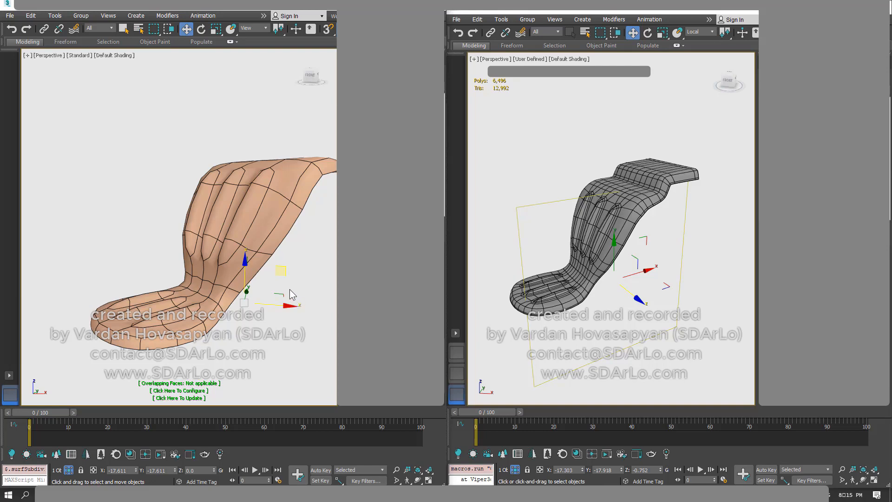
alt+middle_drag(290, 291, 275, 261)
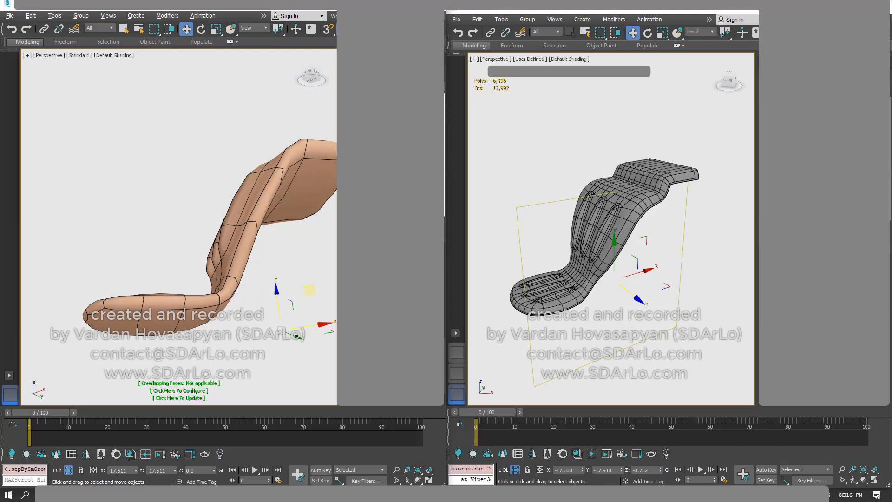
alt+middle_drag(200, 239, 261, 263)
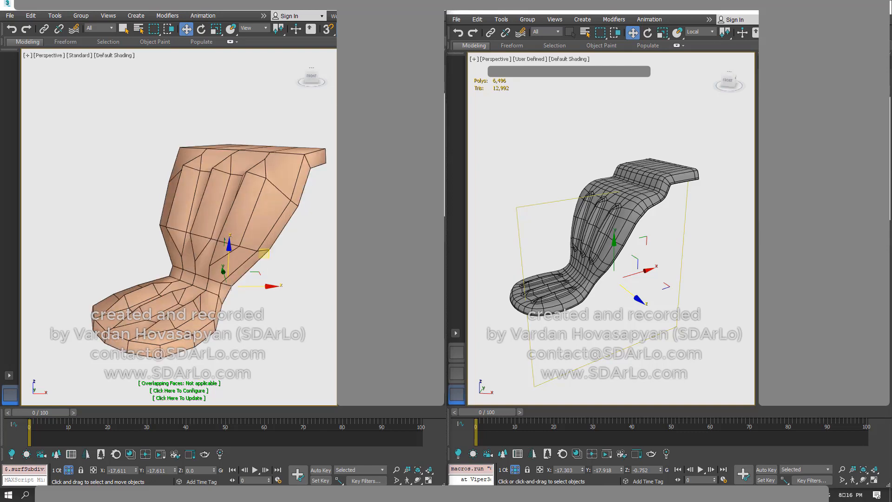
- Examine the grey version of the leg from the front and clear its selection to see the plain shading
alt+middle_drag(650, 236, 673, 237)
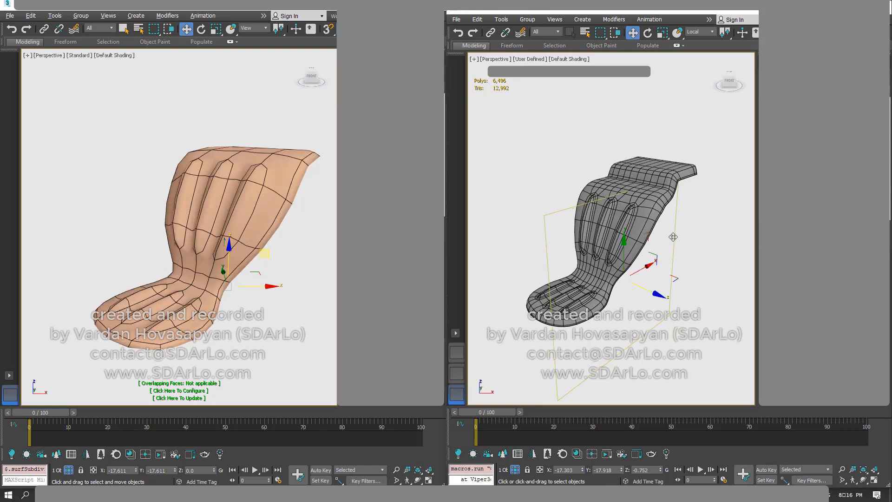
scroll(673, 237, up, 1)
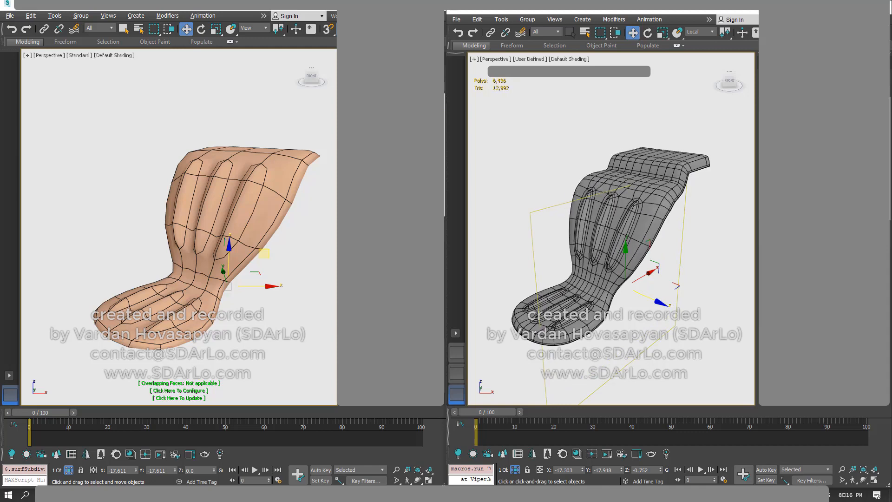
alt+middle_drag(663, 220, 662, 220)
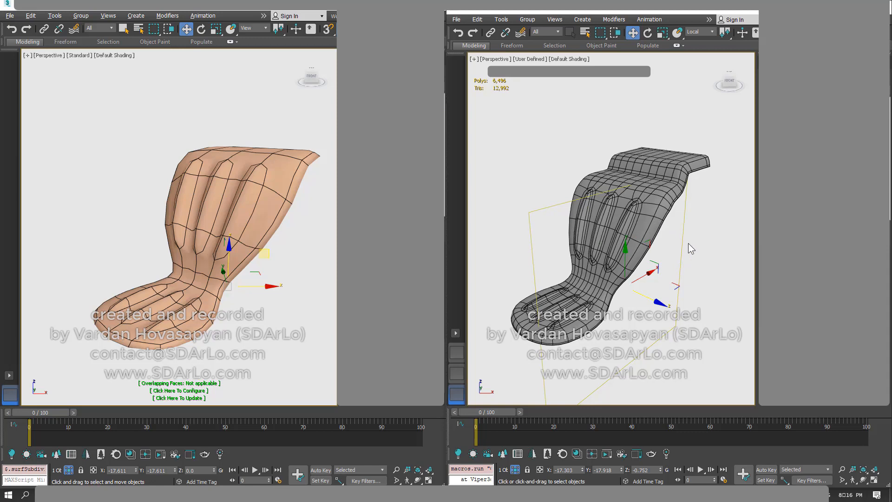
click(719, 257)
mouse_move(627, 229)
alt+middle_down()
mouse_move(640, 221)
mouse_move(660, 167)
mouse_move(628, 113)
alt+middle_up()
click(642, 222)
click(610, 136)
- End the leg's isolation in the orange scene and zoom to the small riveted plate below the eyes
right_click(244, 264)
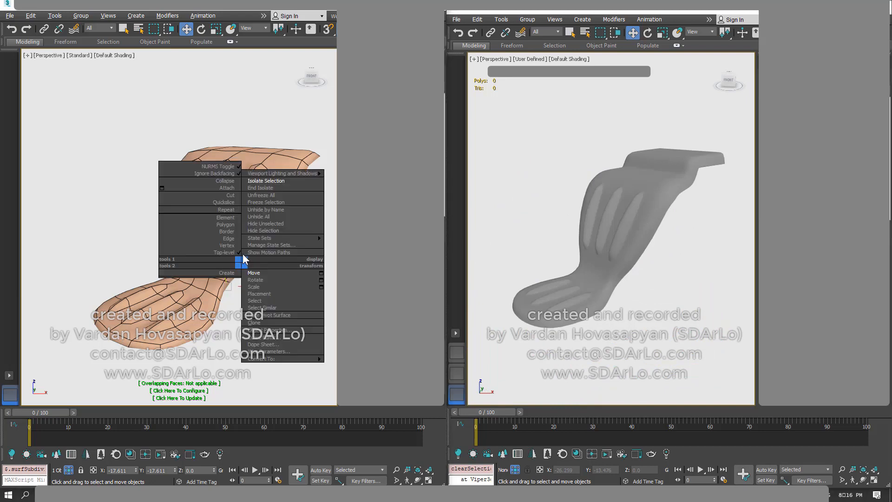
click(253, 190)
scroll(238, 255, down, 5)
click(205, 320)
middle_drag(195, 212, 195, 285)
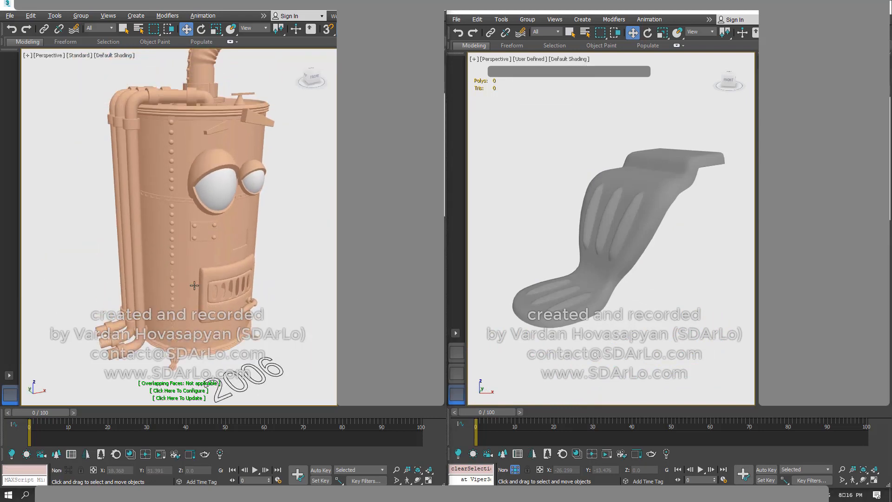
click(205, 232)
key(z)
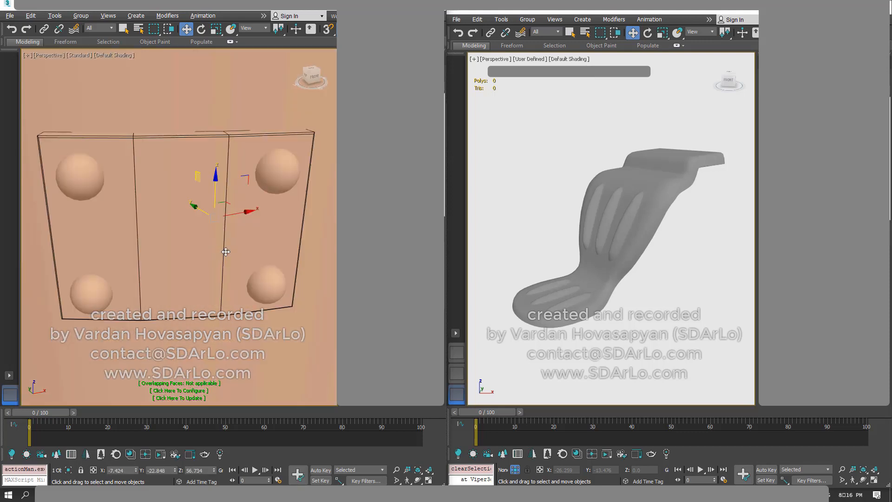
- Inspect the orange plate's thickness and edges from the side
alt+middle_drag(221, 251, 284, 251)
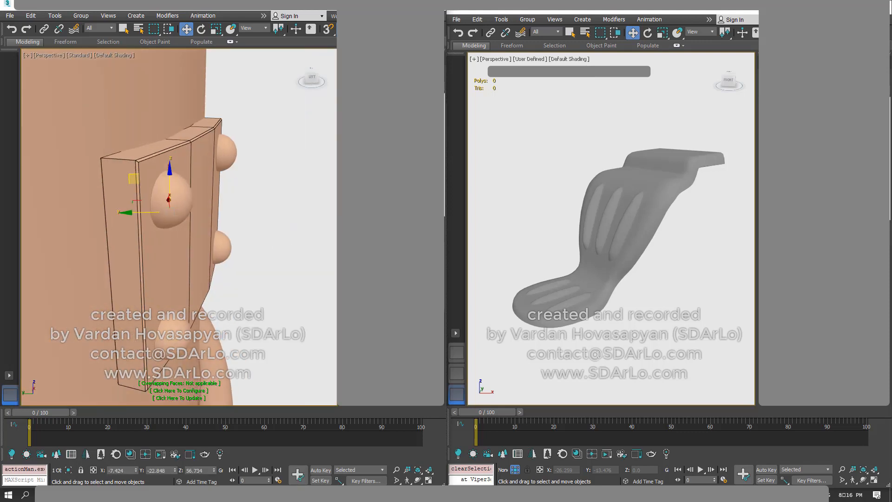
right_click(180, 197)
click(197, 121)
alt+middle_drag(239, 160, 205, 179)
right_click(204, 179)
click(225, 109)
- End the leg's isolation in the grey scene to bring back the whole boiler model
right_click(620, 214)
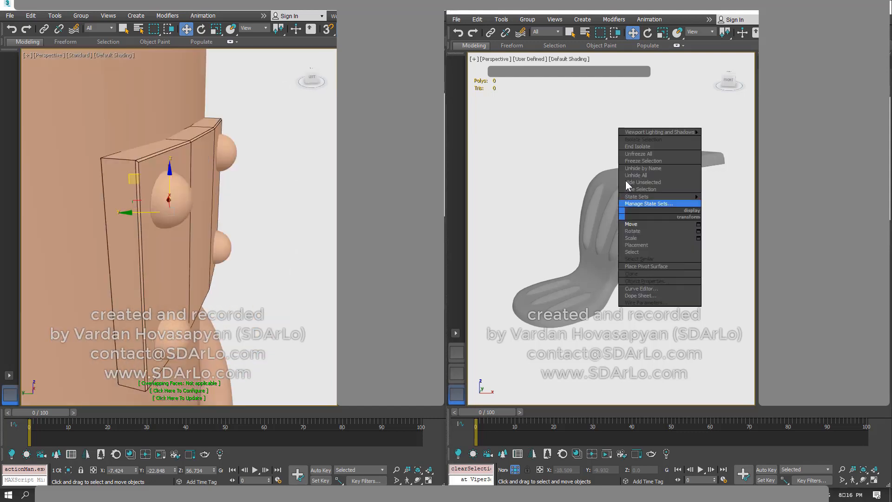
click(636, 147)
right_click(604, 114)
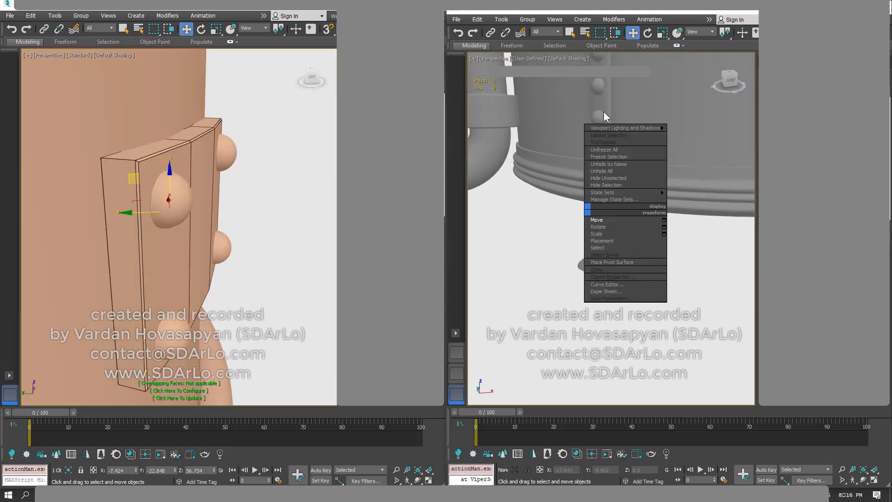
click(616, 143)
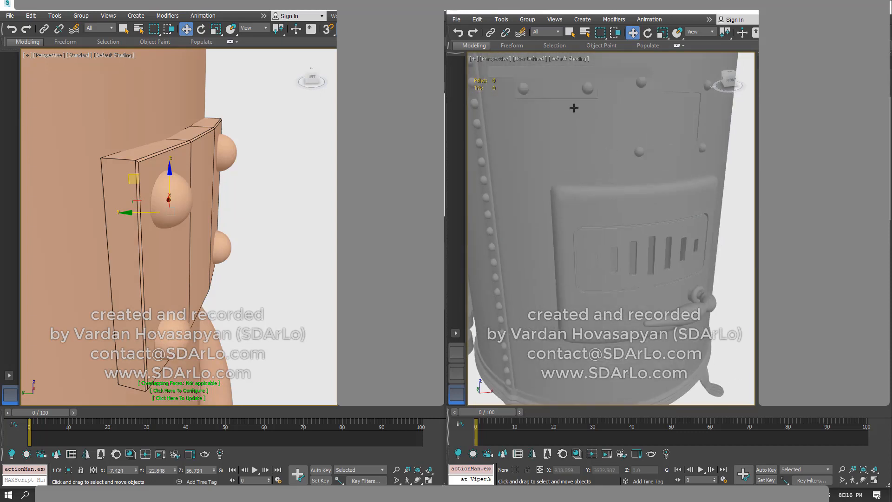
- Select the matching curved plate above the furnace door in the grey scene and isolate it
click(574, 108)
key(alt+q)
alt+middle_drag(604, 163, 623, 236)
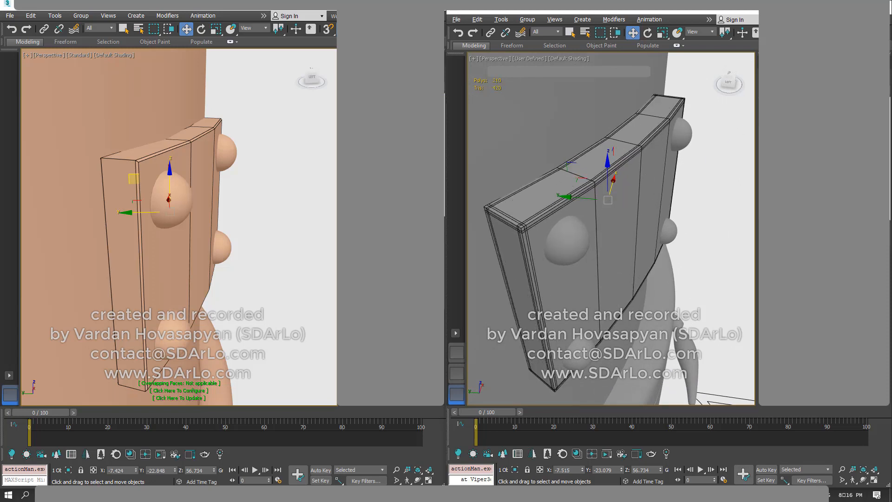
right_click(638, 193)
click(660, 116)
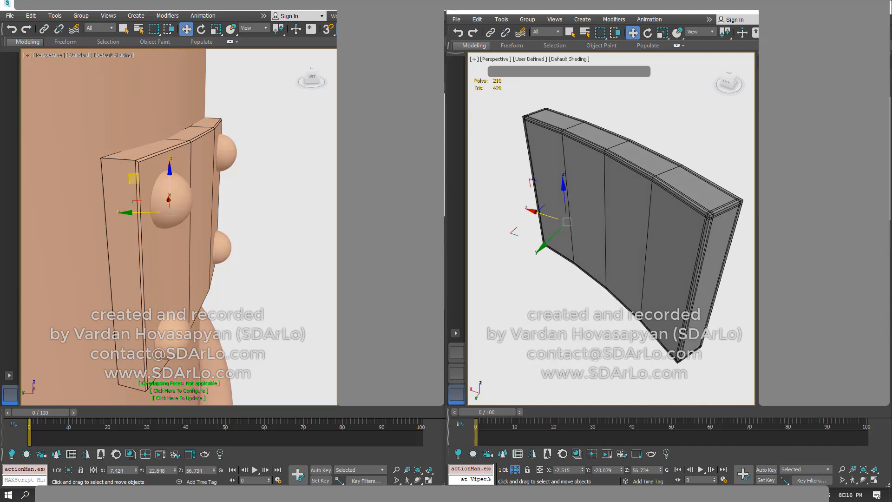
- Undo the grey plate's edge chamfer to examine the plain block, and redo it
key(ctrl+z)
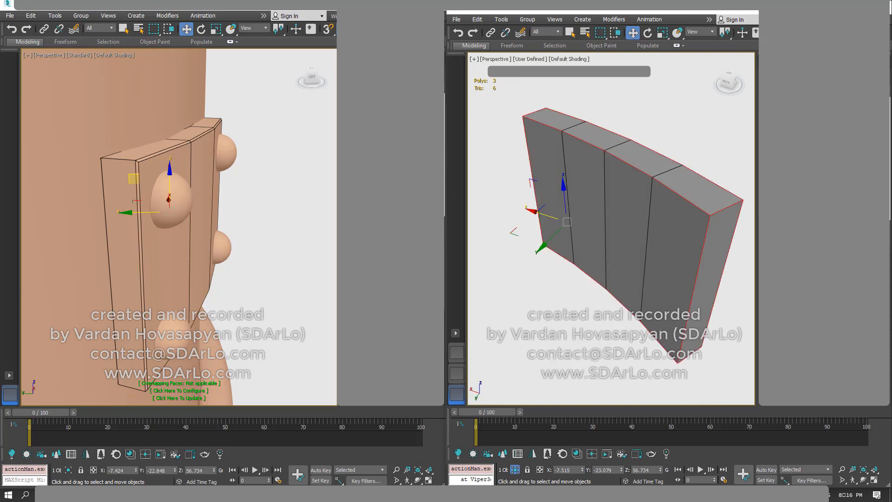
key(ctrl+z)
alt+middle_drag(617, 197, 581, 198)
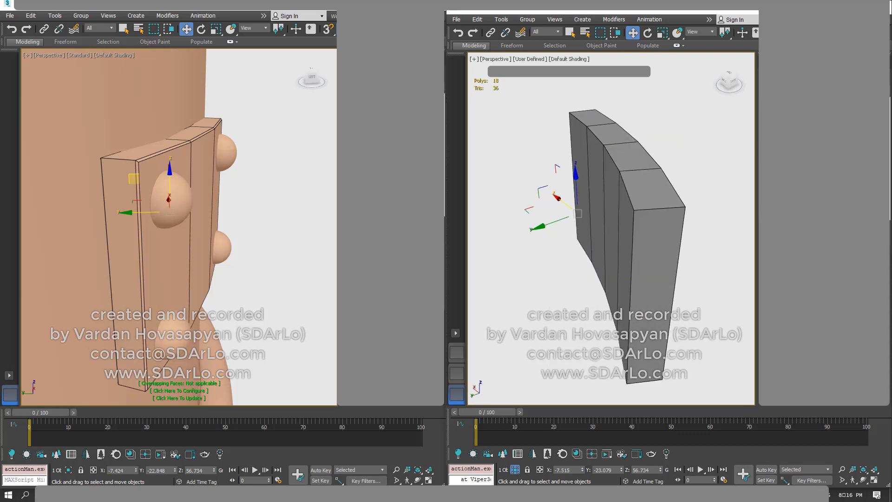
key(ctrl+y)
key(ctrl+y)
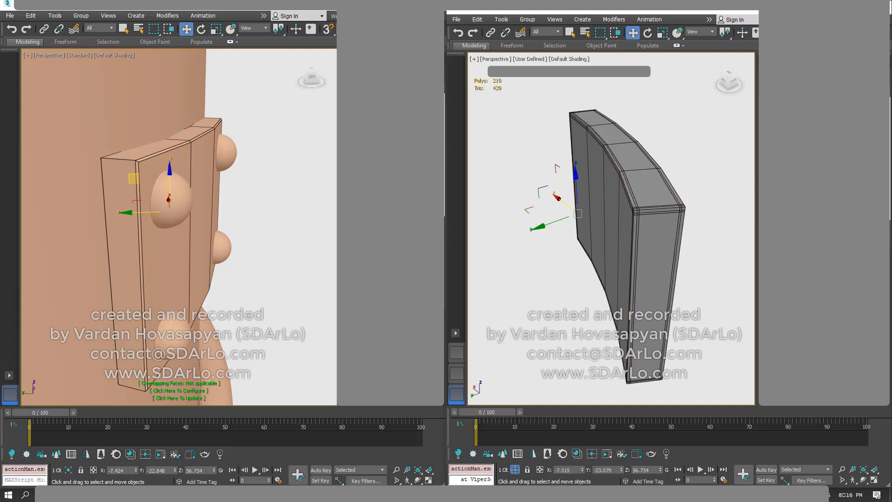
- Turn on subdivision smoothing for the chamfered grey plate and check its shading with the selection cleared
key(ctrl+q)
alt+middle_drag(687, 171, 590, 158)
click(601, 101)
alt+middle_drag(580, 197, 619, 189)
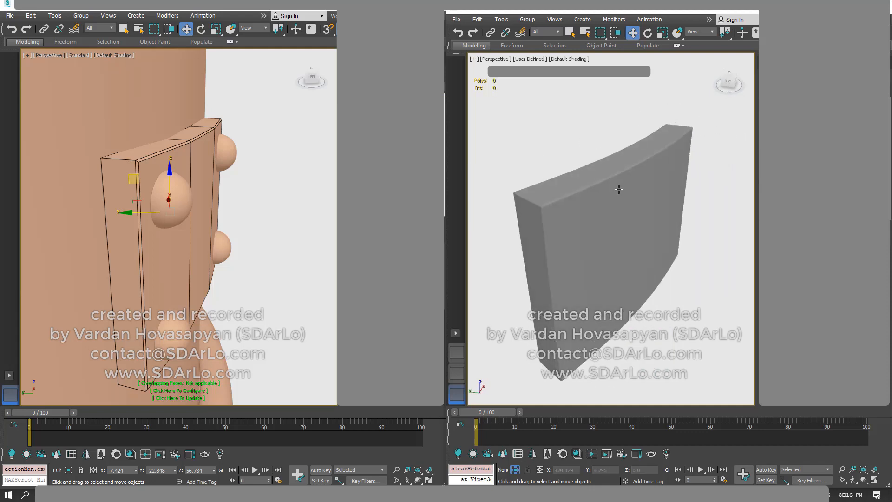
click(619, 189)
- Add a smoothing modifier to the orange riveted plate and check how its corners round off around the rivets
alt+middle_drag(177, 199, 193, 175)
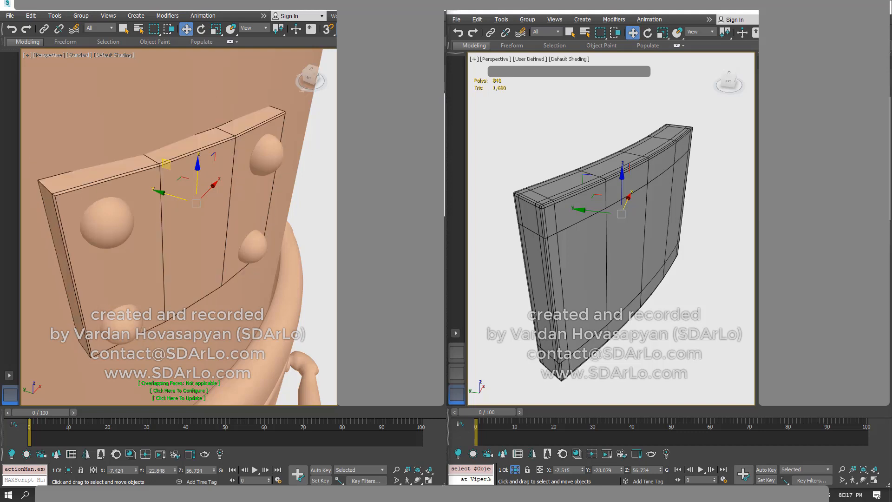
scroll(393, 441, down, 15)
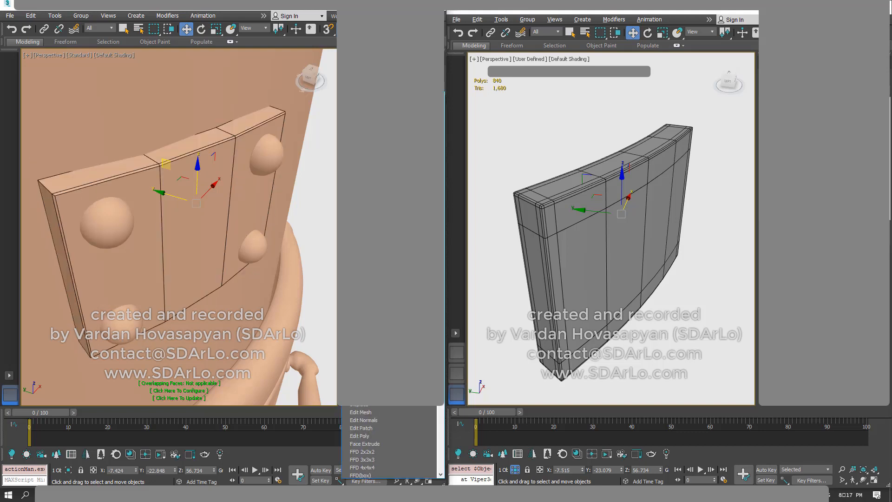
click(365, 396)
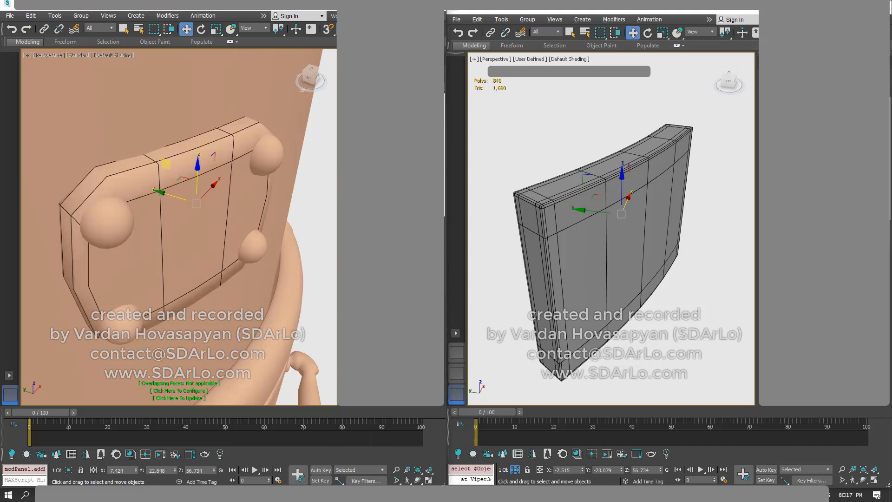
alt+middle_drag(282, 249, 203, 236)
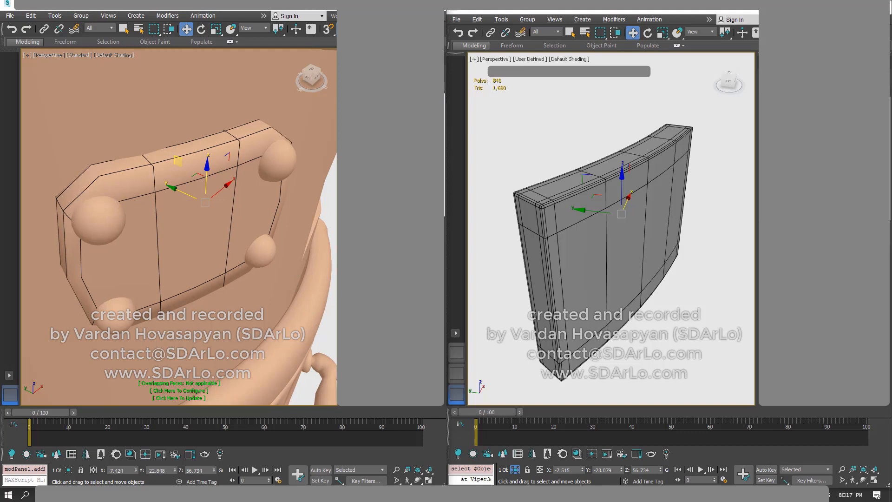
alt+middle_drag(204, 209, 203, 166)
scroll(187, 210, down, 2)
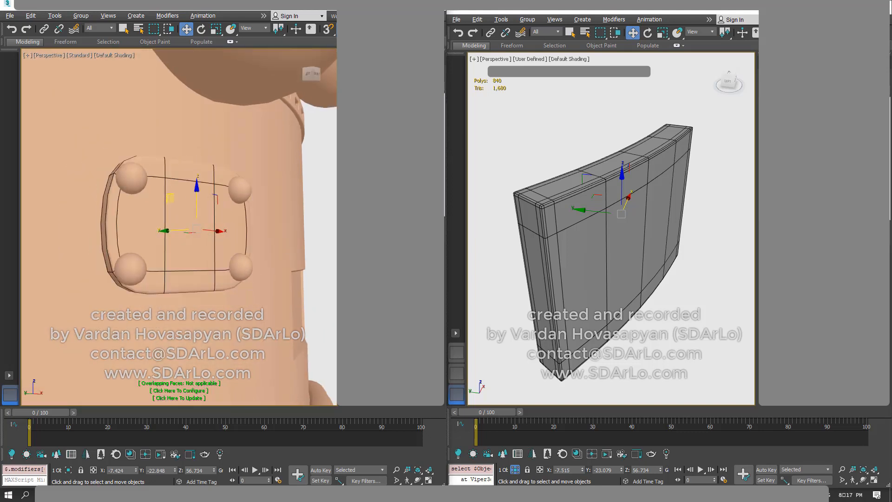
- Examine the orange plate from farther away against the boiler body, eyes and furnace door
alt+middle_drag(236, 197, 182, 227)
right_click(238, 213)
click(259, 141)
scroll(182, 227, down, 5)
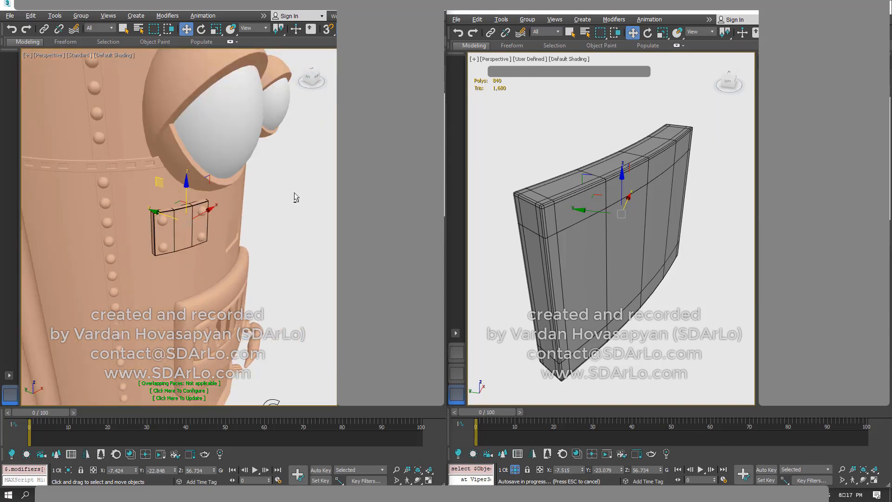
scroll(272, 203, down, 2)
alt+middle_drag(294, 192, 264, 166)
alt+middle_drag(264, 166, 277, 181)
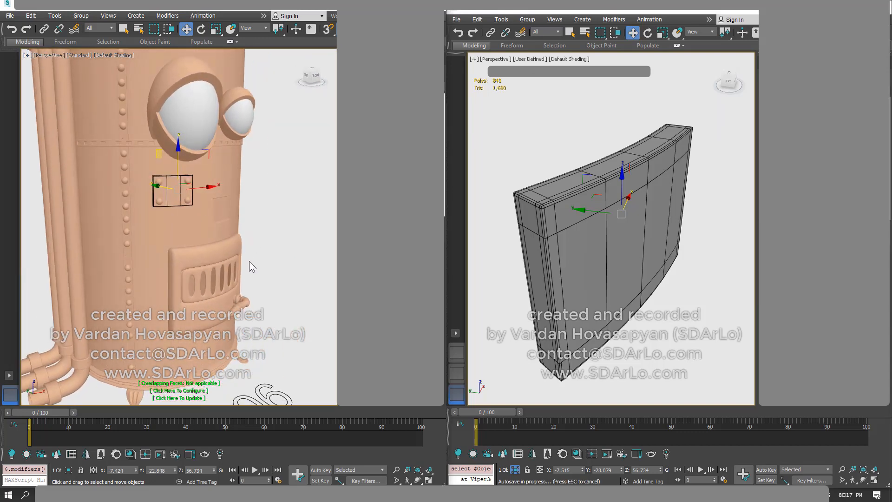
- Select the furnace door handle in the orange scene and zoom in on its mesh
alt+middle_drag(250, 266, 137, 256)
scroll(243, 298, up, 5)
click(209, 222)
scroll(160, 239, up, 3)
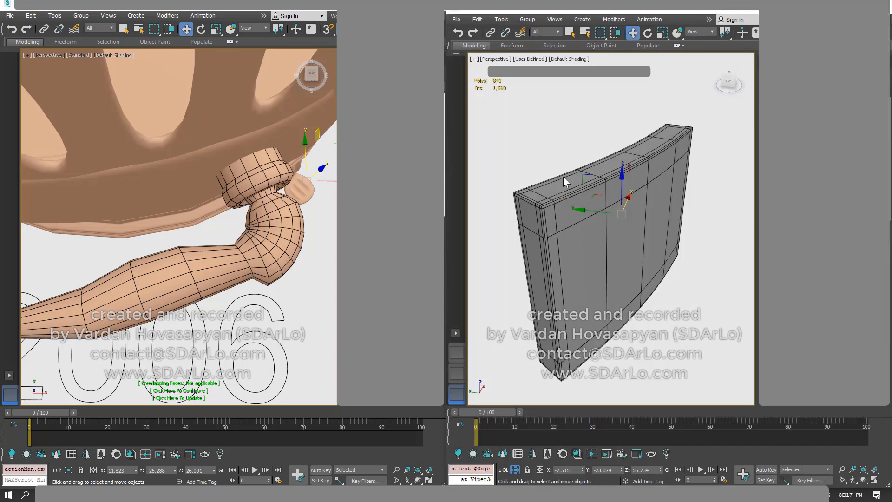
- End the plate's isolation in the grey scene, and select and zoom to the matching furnace door handle
click(573, 176)
right_click(573, 177)
scroll(645, 237, down, 5)
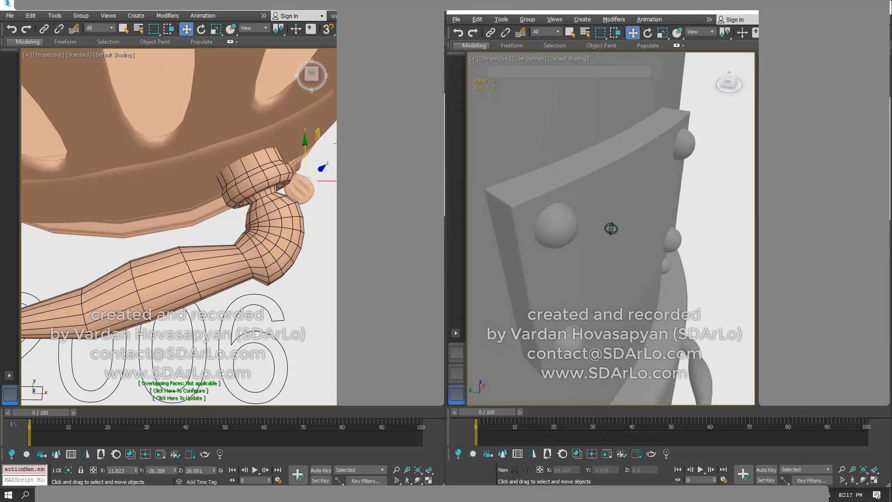
click(663, 312)
key(z)
alt+middle_drag(688, 314, 625, 340)
scroll(573, 251, up, 3)
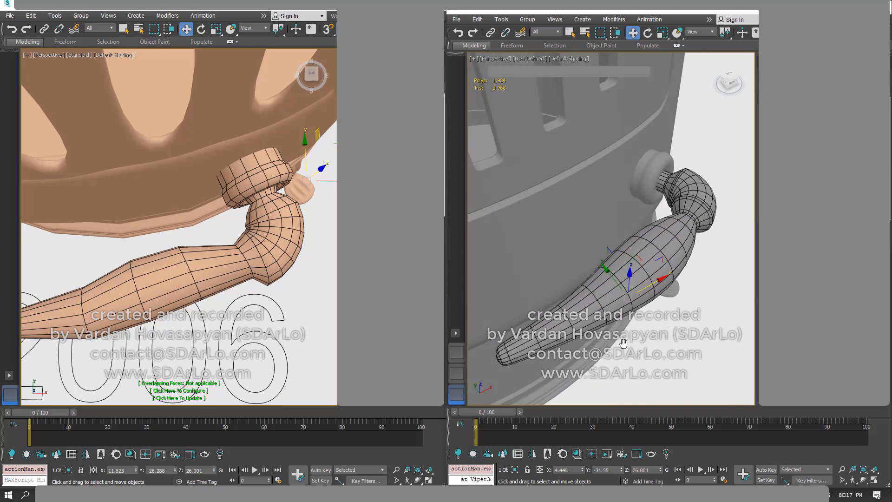
alt+middle_drag(636, 292, 528, 247)
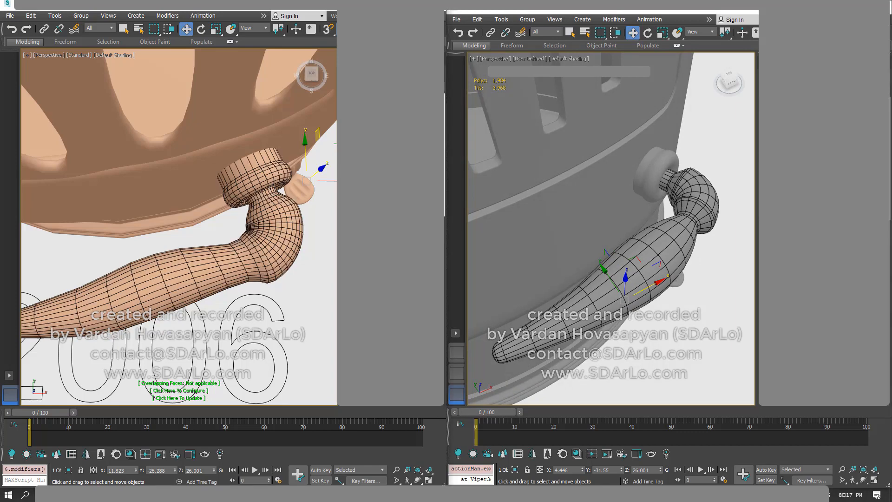
- Increase the subdivision density of the smoothed orange door handle and check its bend from the front
click(331, 292)
alt+middle_drag(320, 290, 328, 253)
click(279, 227)
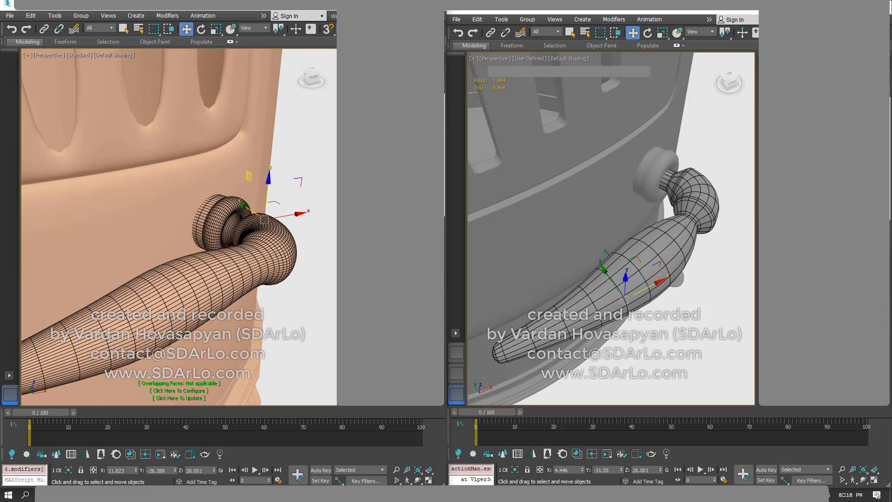
- Compare the orange and grey door handles from above, viewing the orange mesh with its smoothing off and on
alt+middle_drag(297, 298, 319, 291)
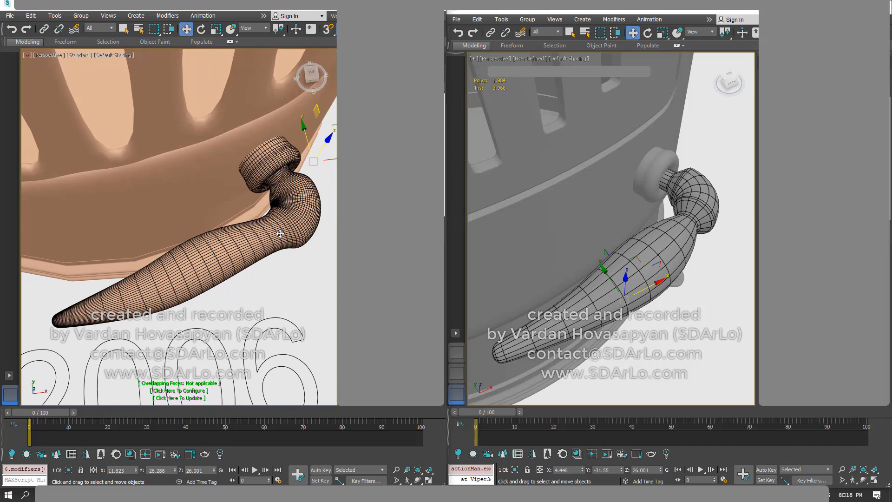
mouse_move(280, 234)
alt+middle_down()
mouse_move(274, 240)
mouse_move(283, 236)
alt+middle_up()
mouse_move(611, 282)
alt+middle_down()
mouse_move(612, 269)
mouse_move(599, 285)
alt+middle_up()
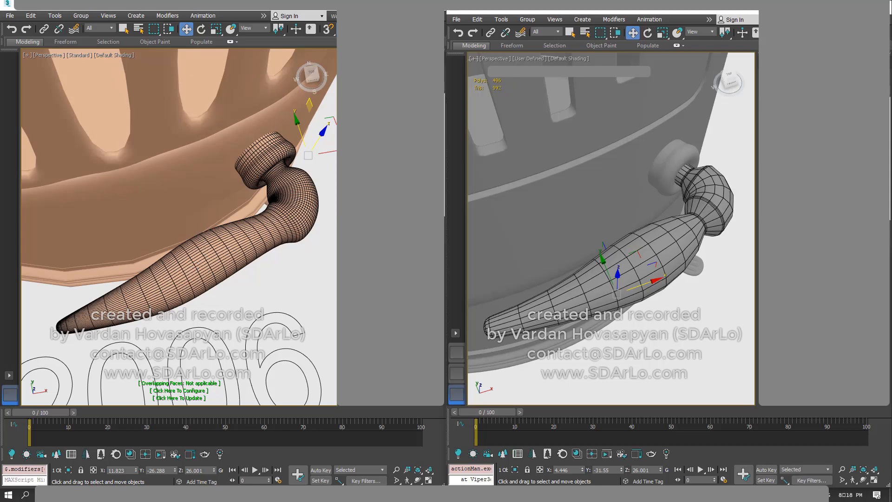
middle_drag(255, 266, 256, 269)
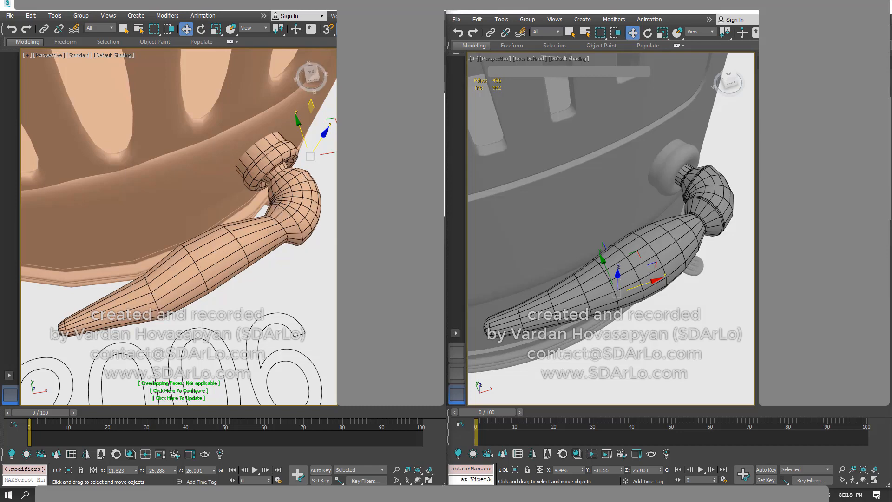
alt+middle_drag(291, 251, 277, 263)
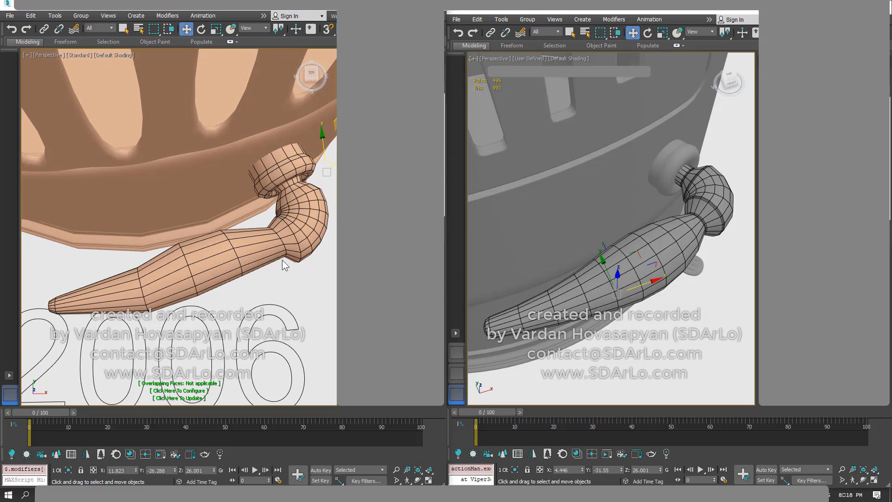
alt+middle_drag(286, 259, 288, 263)
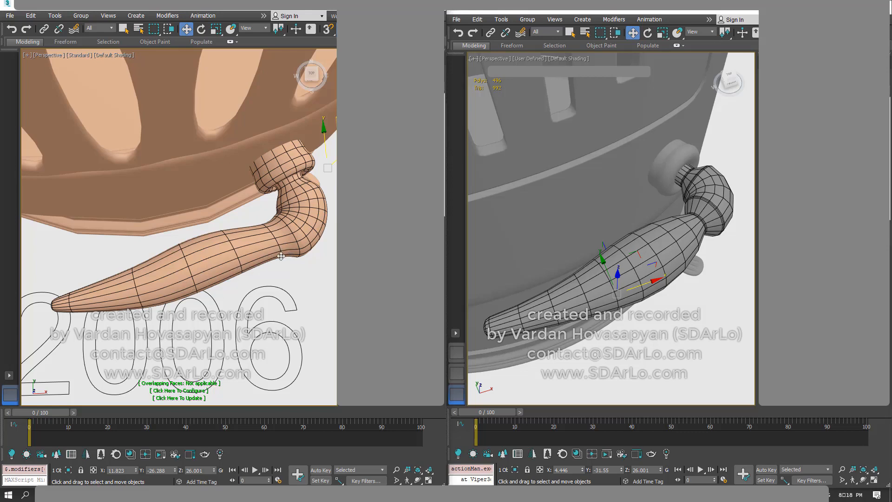
- Compare the tapered grips of both door handles from above and end-on
alt+middle_drag(260, 247, 251, 243)
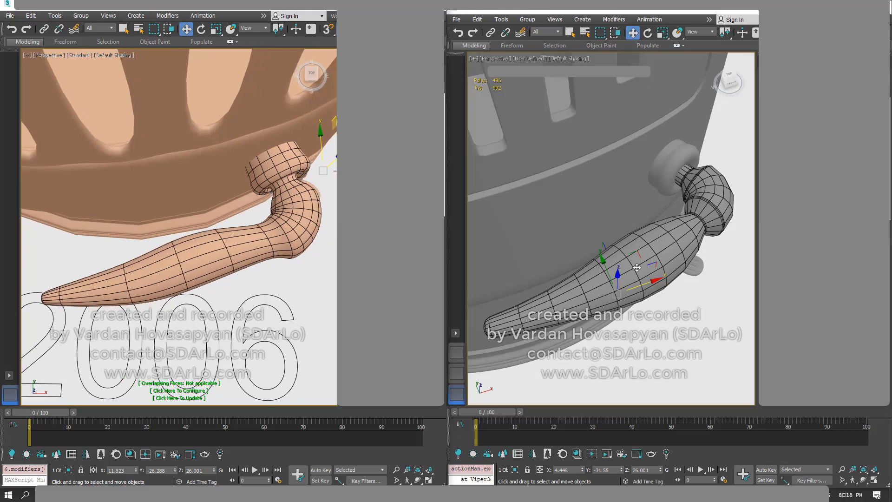
alt+middle_drag(636, 269, 701, 262)
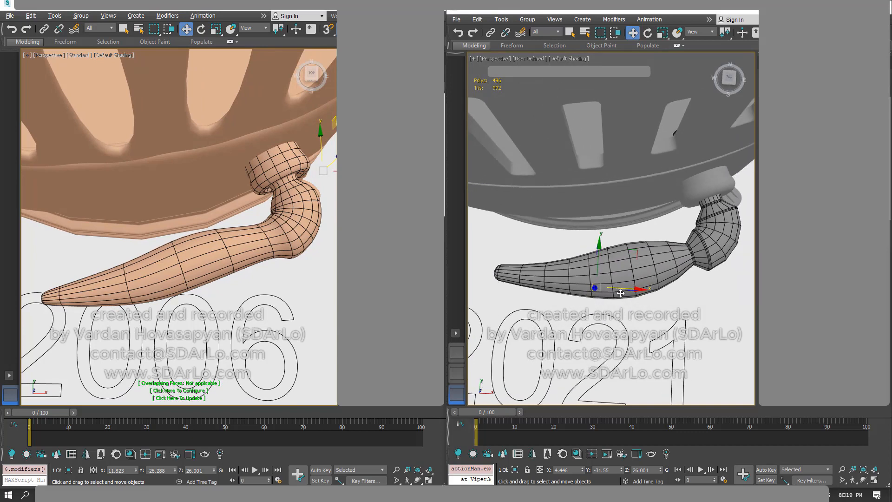
alt+middle_drag(538, 299, 576, 279)
alt+middle_drag(132, 253, 218, 234)
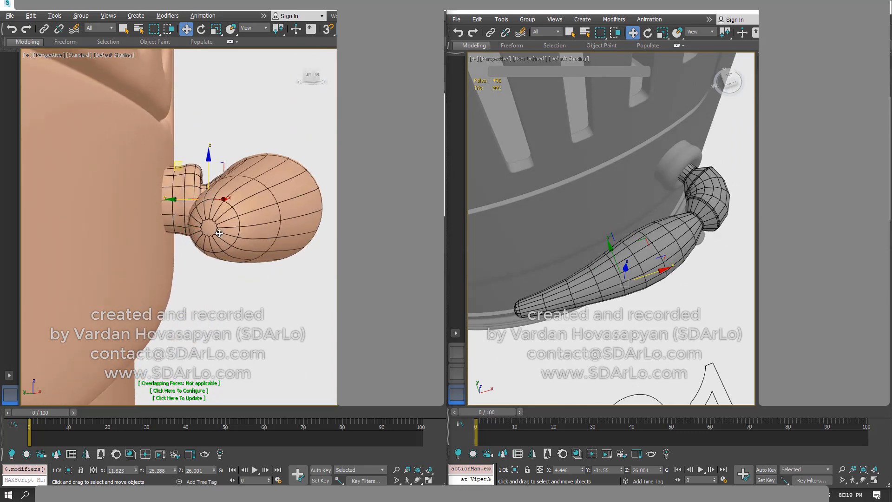
alt+middle_drag(576, 293, 703, 200)
alt+middle_drag(619, 267, 581, 276)
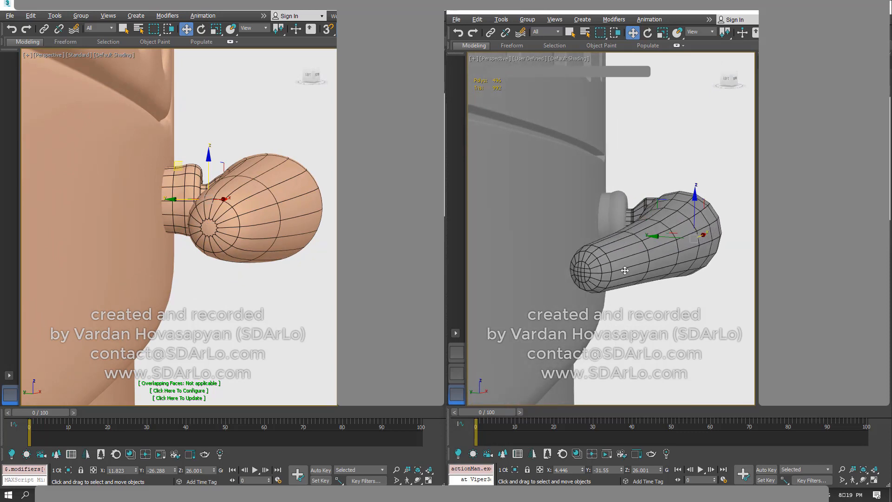
alt+middle_drag(692, 183, 651, 235)
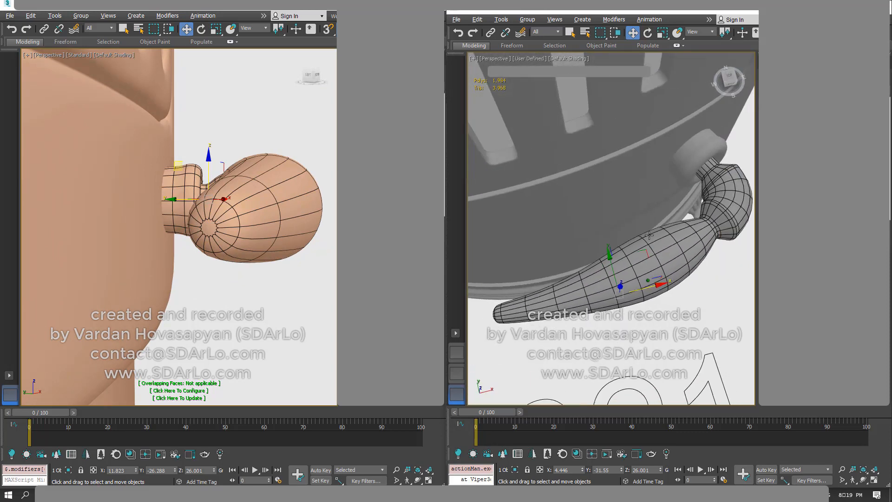
- Check the grey door handle's smoothed surface with and without its selection wireframe
click(698, 310)
alt+middle_drag(685, 263, 653, 267)
click(618, 282)
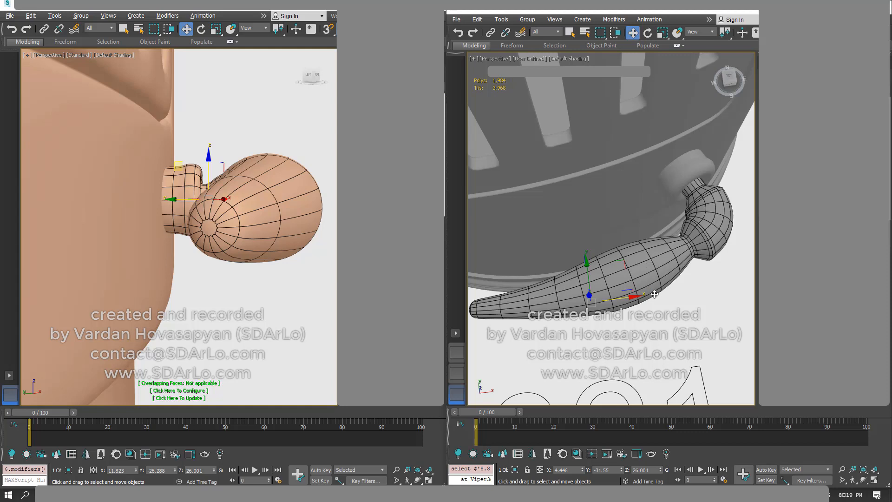
alt+middle_drag(657, 291, 662, 280)
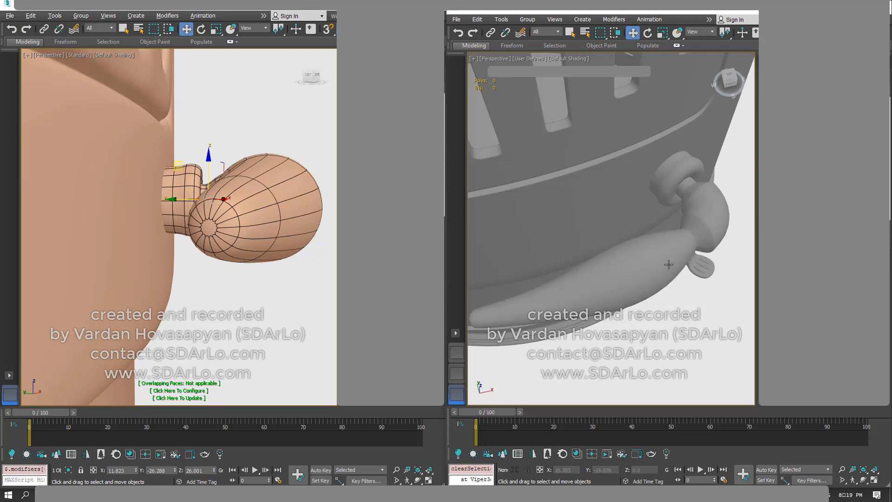
alt+middle_drag(671, 267, 677, 251)
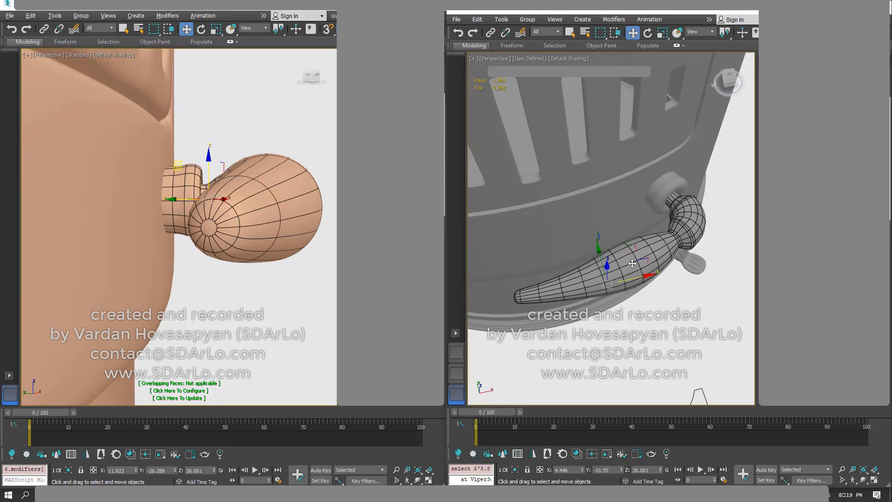
- Compare the smoothed orange and grey handles from similar angled front views
mouse_move(222, 240)
alt+middle_down()
mouse_move(185, 271)
mouse_move(215, 231)
alt+middle_up()
scroll(186, 271, down, 3)
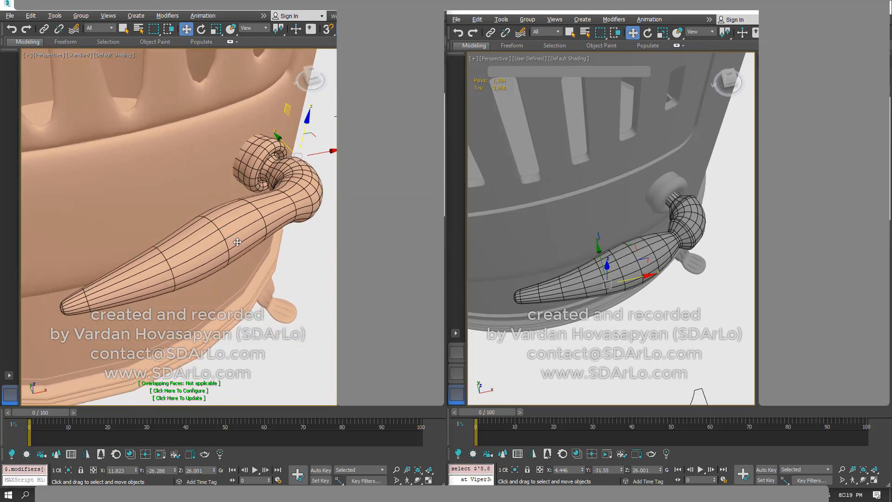
alt+middle_drag(671, 274, 667, 220)
middle_drag(271, 245, 239, 257)
scroll(238, 257, down, 3)
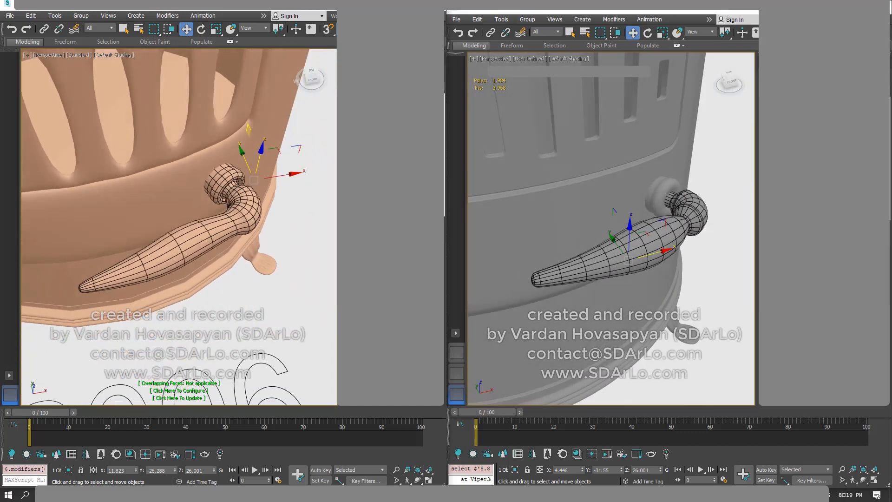
alt+middle_drag(660, 264, 695, 205)
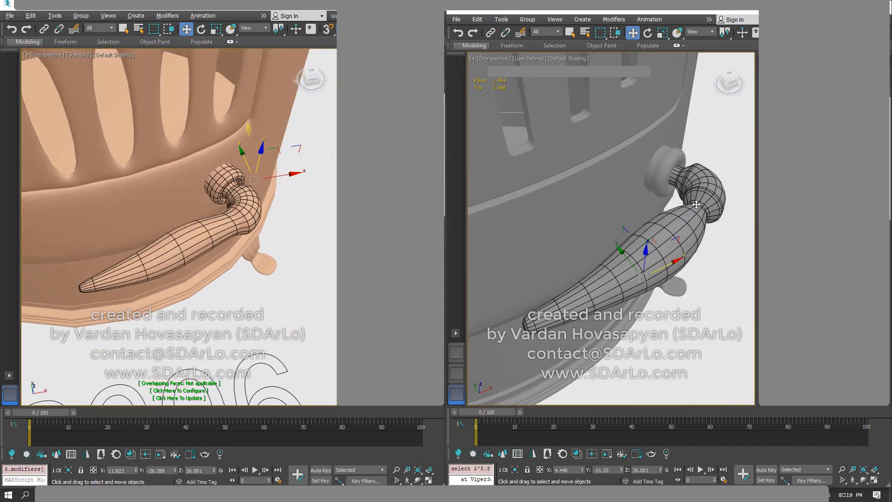
- Toggle the grey handle's smoothing repeatedly and compare its bend without the selection wireframe
click(757, 143)
click(746, 134)
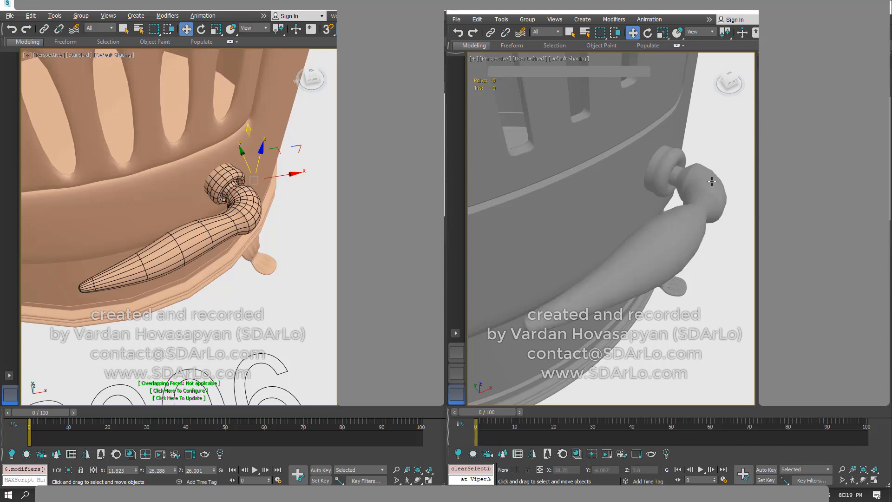
click(712, 182)
click(721, 173)
key(ctrl+q)
key(ctrl+q)
key(ctrl+q)
key(ctrl+q)
key(ctrl+q)
key(ctrl+q)
key(ctrl+q)
key(ctrl+q)
key(ctrl+q)
key(ctrl+q)
key(ctrl+q)
- Turn smoothing back on for the orange handle and examine its bend and round mounting collar up close
scroll(210, 227, up, 2)
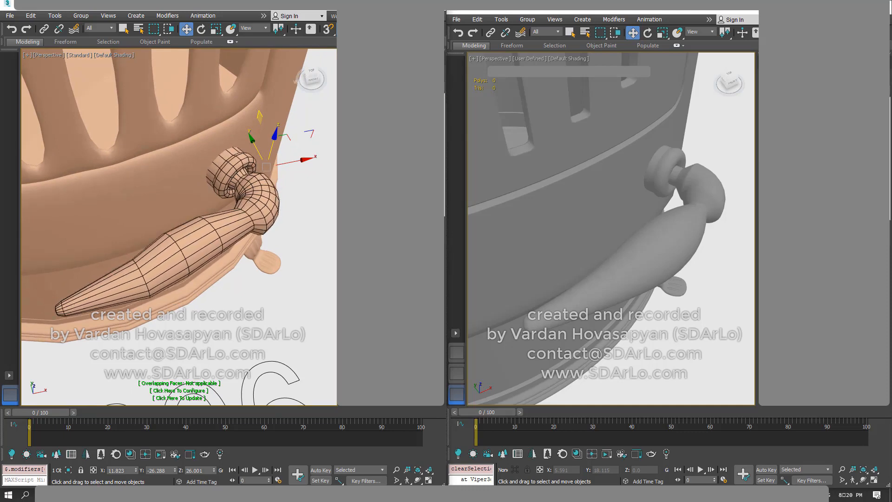
alt+middle_drag(303, 135, 318, 130)
click(337, 131)
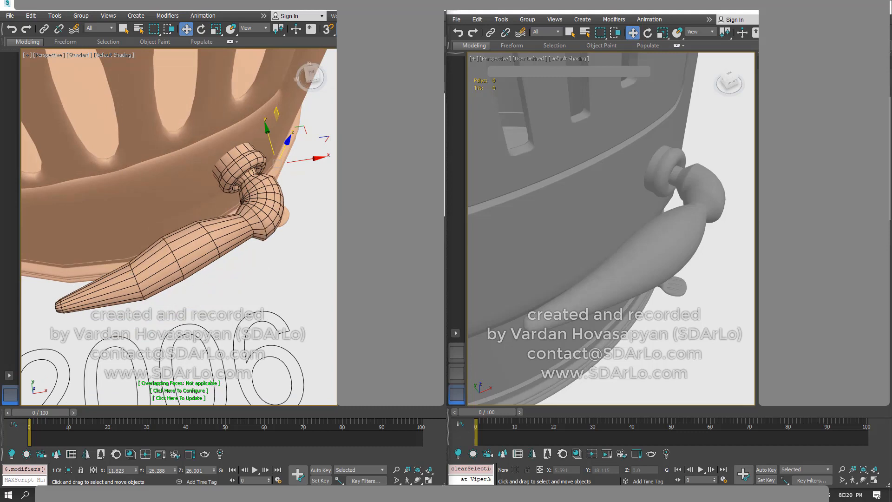
click(337, 131)
key(F6)
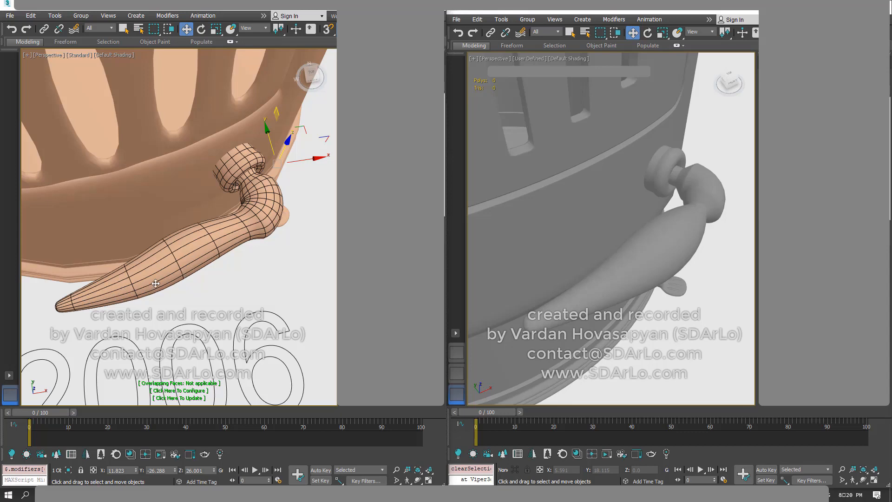
alt+middle_drag(95, 297, 218, 137)
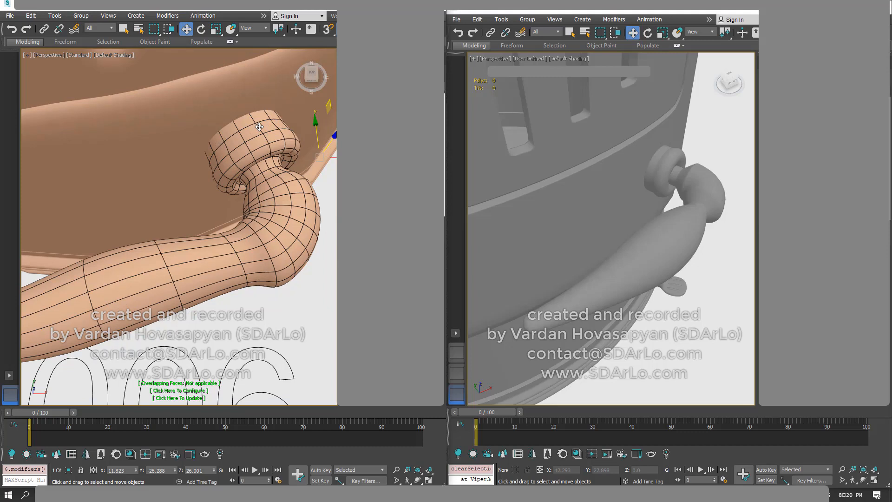
- Inspect the grey handle's round mounting collar at a higher smoothing level, clear the selection and return to the whole boiler
alt+middle_drag(613, 166, 753, 149)
click(676, 186)
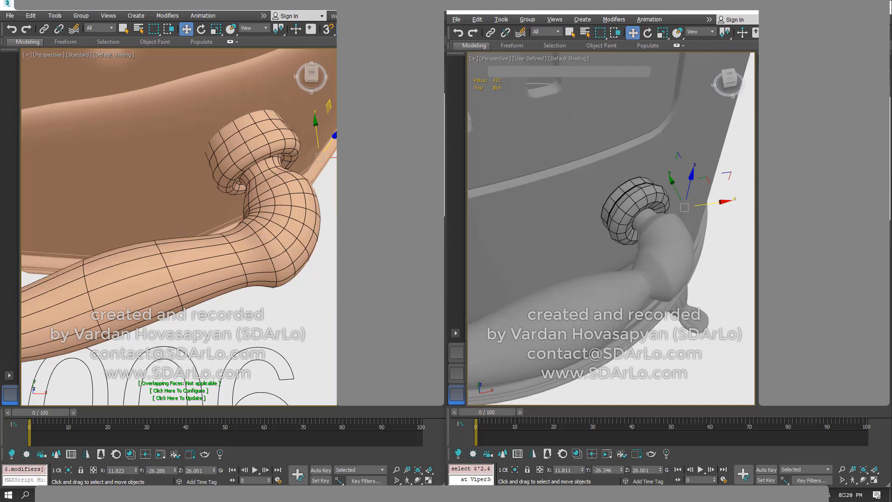
click(729, 223)
click(658, 197)
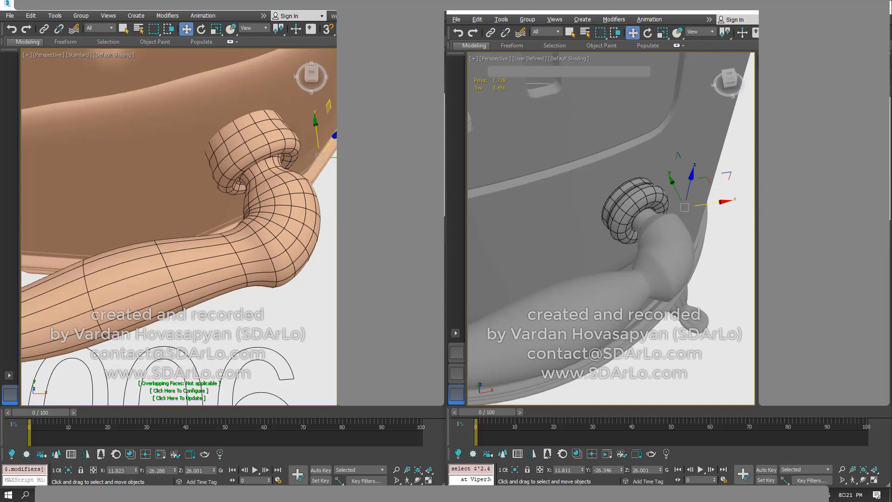
click(712, 243)
alt+middle_drag(677, 249, 681, 230)
scroll(651, 237, down, 3)
scroll(631, 229, down, 3)
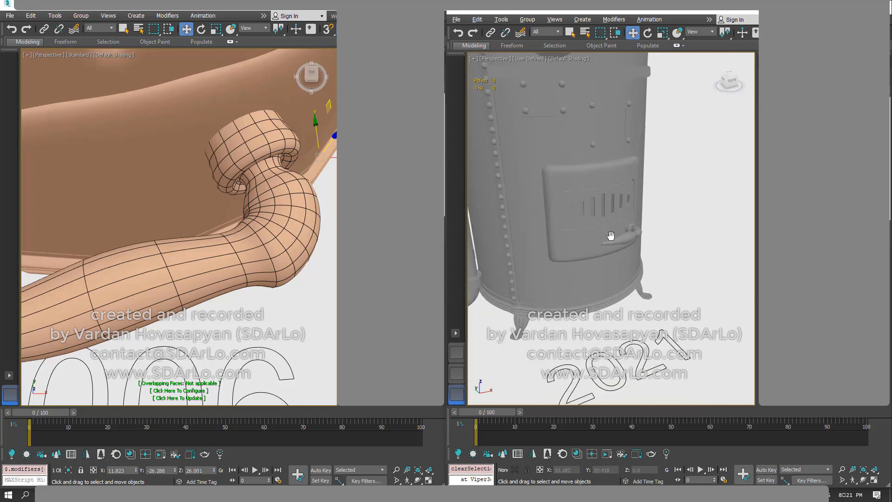
middle_drag(566, 247, 622, 220)
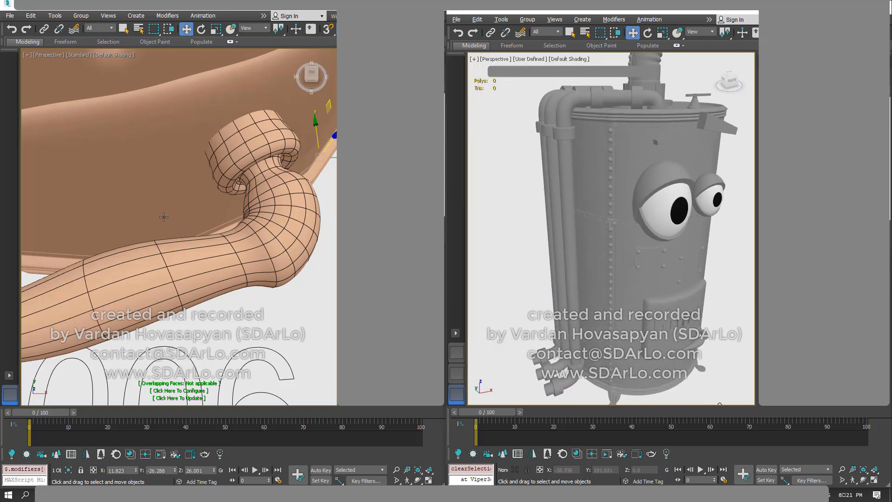
- Select the perforated band around the orange boiler body and inspect it from several distances
scroll(163, 216, down, 5)
mouse_move(209, 302)
alt+middle_down()
mouse_move(223, 261)
mouse_move(203, 223)
mouse_move(201, 273)
mouse_move(218, 290)
alt+middle_up()
scroll(203, 224, down, 3)
scroll(203, 223, down, 3)
scroll(205, 260, down, 2)
scroll(218, 279, up, 3)
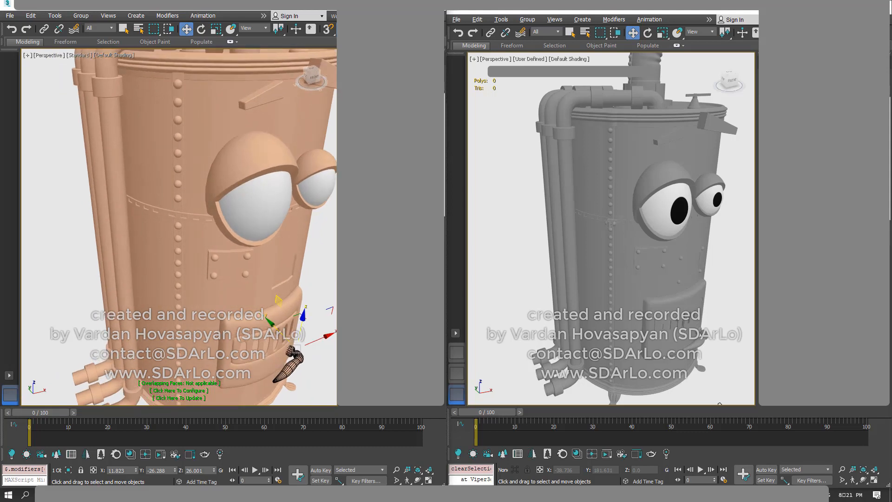
click(181, 220)
scroll(180, 220, up, 4)
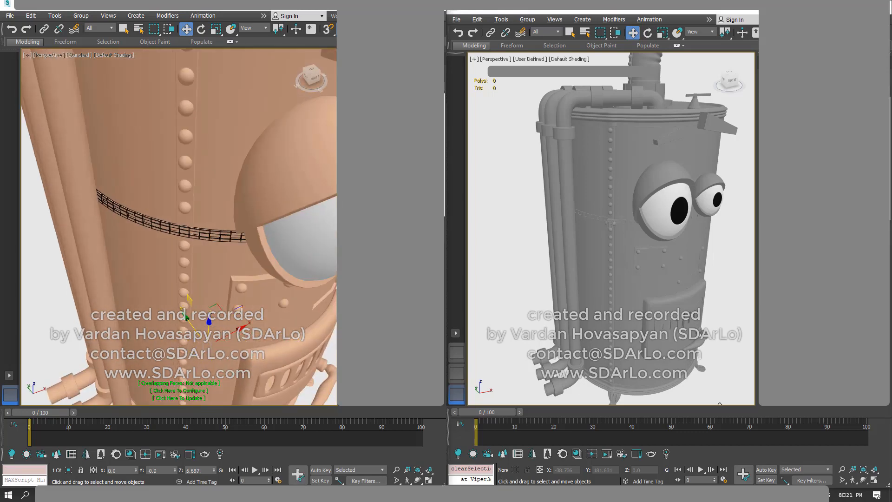
scroll(194, 245, down, 7)
middle_drag(195, 209, 179, 236)
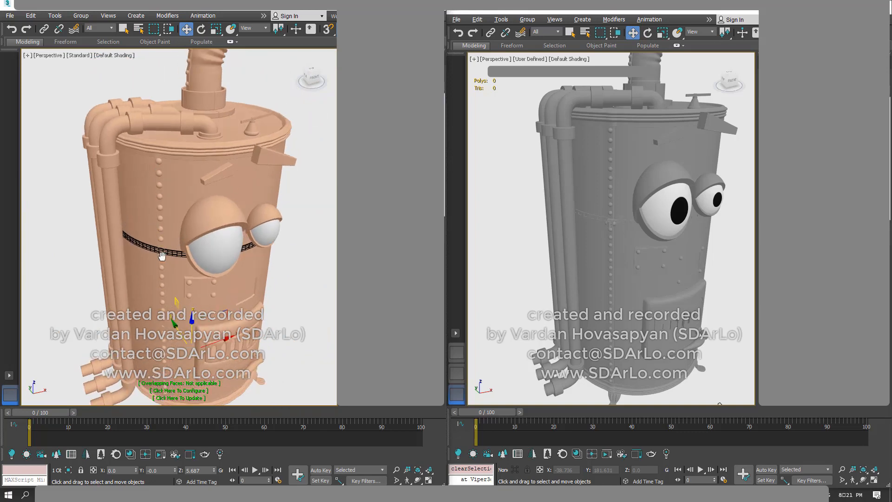
scroll(159, 243, up, 5)
alt+middle_drag(180, 205, 185, 217)
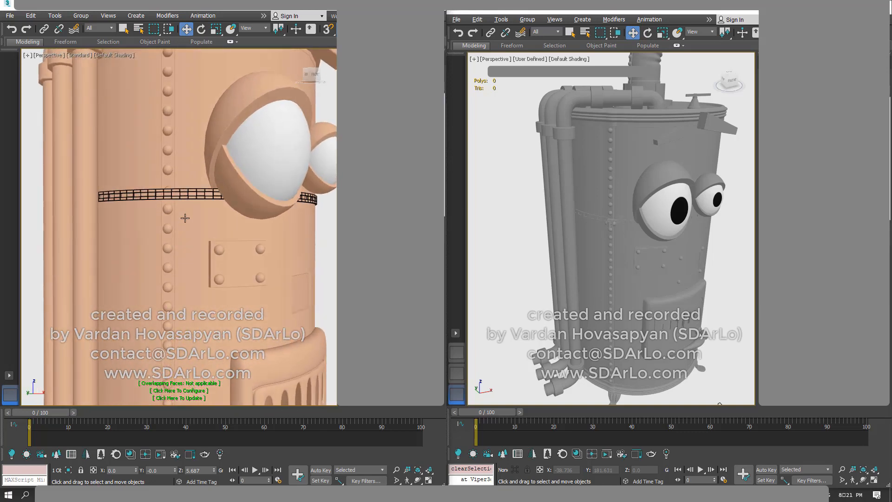
- Isolate the selected orange band and frame the full ring
right_click(185, 217)
click(212, 135)
mouse_move(207, 186)
alt+middle_down()
mouse_move(197, 222)
mouse_move(202, 194)
alt+middle_up()
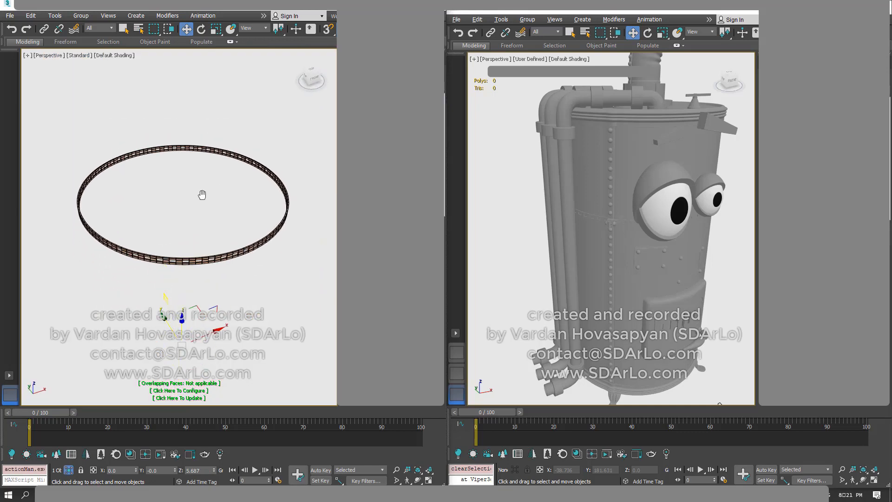
scroll(158, 261, up, 3)
scroll(141, 179, down, 1)
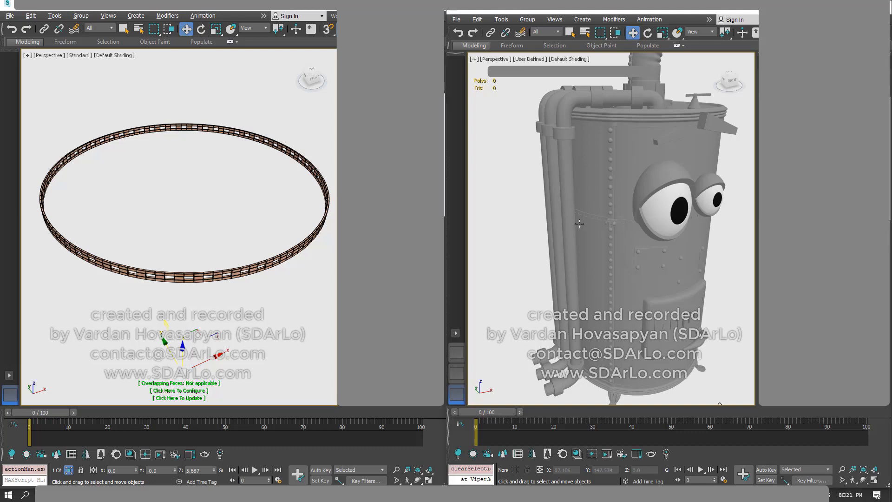
- Select the clamp on the grey boiler's perforated band, move it aside and undo the move
scroll(600, 241, up, 3)
scroll(609, 228, up, 8)
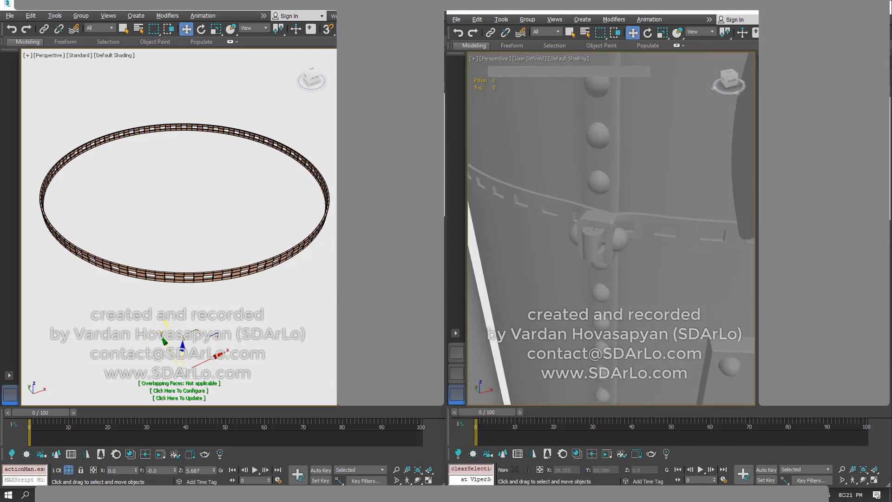
mouse_move(610, 232)
middle_down()
mouse_move(607, 245)
mouse_move(588, 203)
mouse_move(599, 226)
middle_up()
click(627, 255)
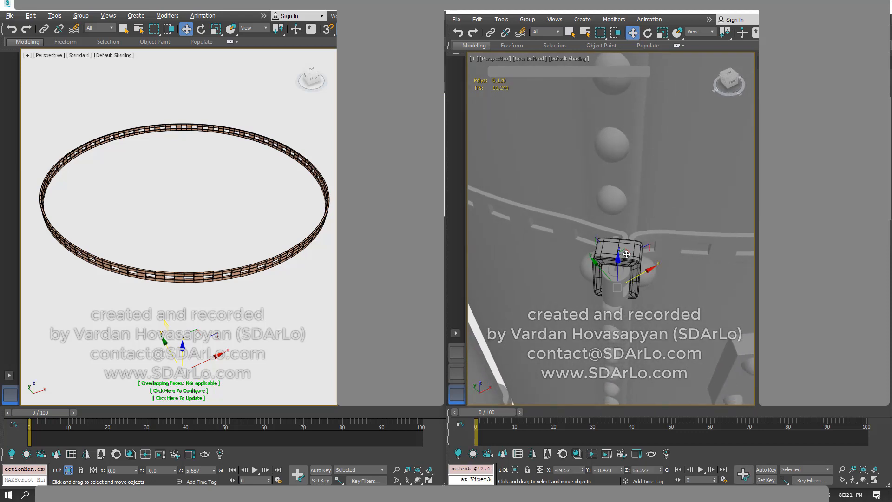
drag(627, 254, 737, 308)
key(ctrl+z)
ctrl+click(649, 274)
- Select the perforated band in the grey scene and isolate it
right_click(626, 235)
middle_drag(611, 262, 631, 205)
click(606, 252)
right_click(607, 249)
click(618, 173)
scroll(627, 223, up, 6)
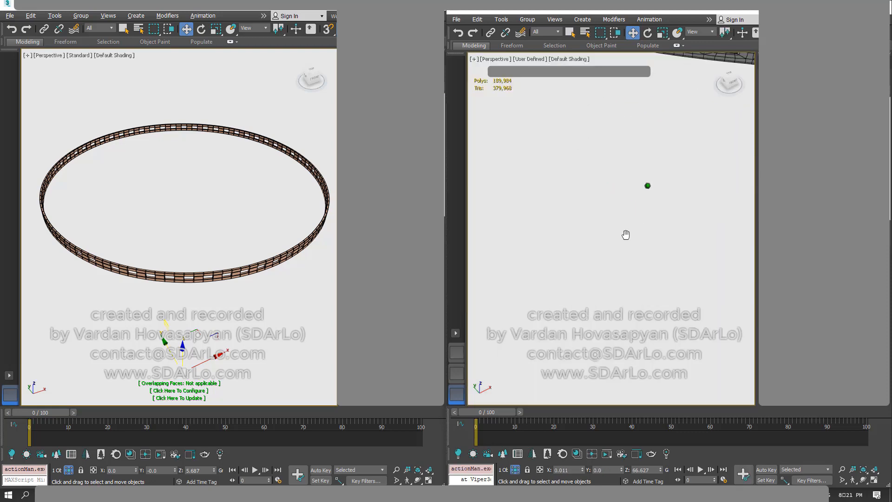
- Clear the selection and examine the folded joint of the isolated grey band up close
middle_drag(626, 236, 572, 300)
click(639, 320)
alt+middle_drag(638, 320, 581, 318)
middle_drag(581, 319, 610, 248)
scroll(607, 251, down, 3)
scroll(620, 242, up, 3)
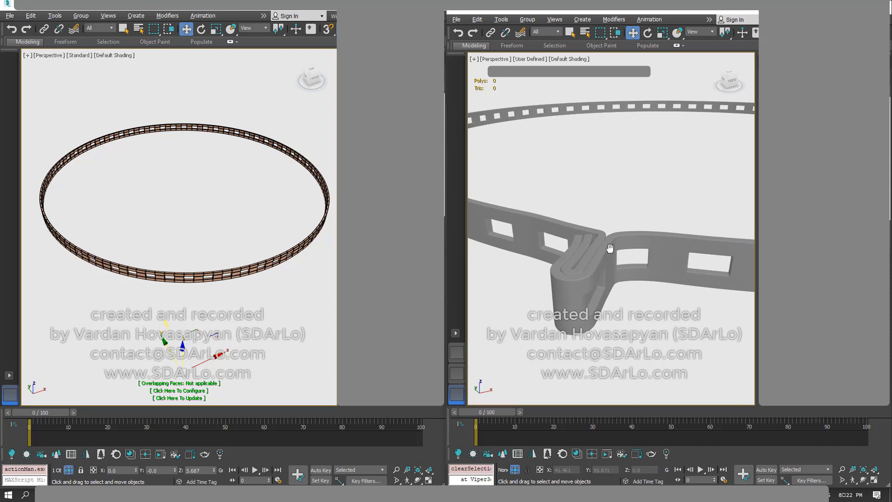
- Select the grey perforated band, inspect the mesh around its folded joint and clear the selection
alt+middle_drag(596, 252, 604, 245)
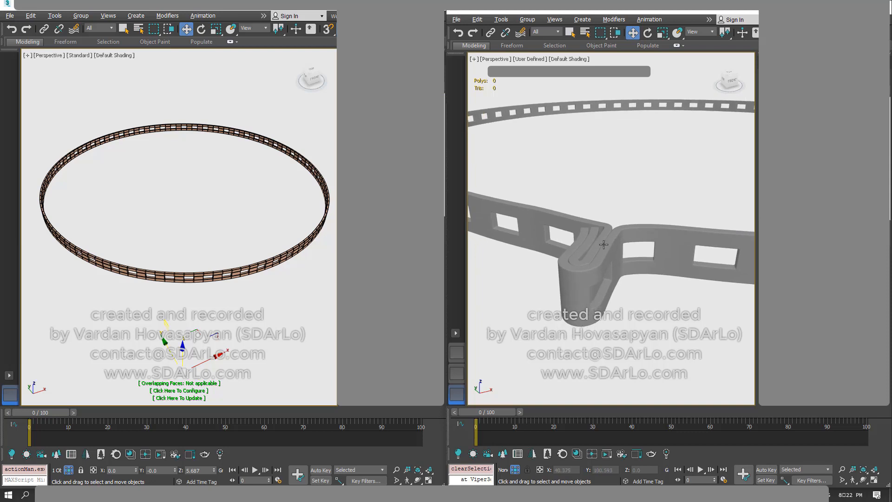
click(604, 245)
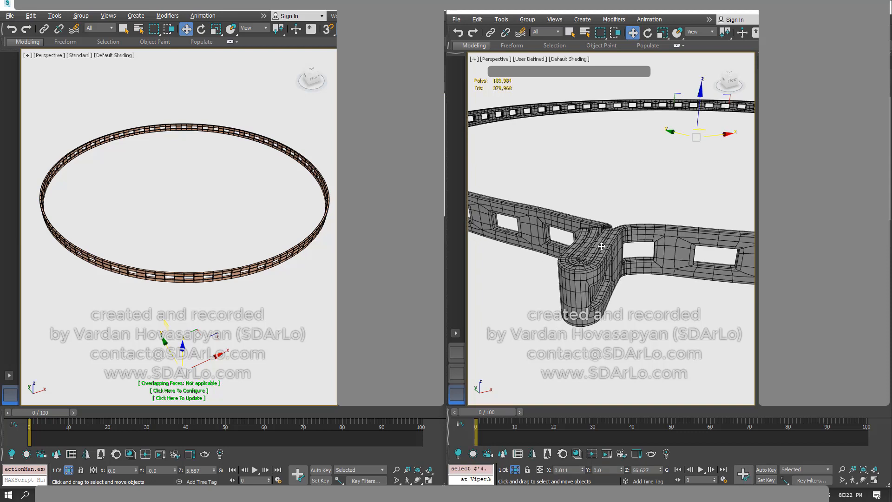
alt+middle_drag(601, 245, 690, 205)
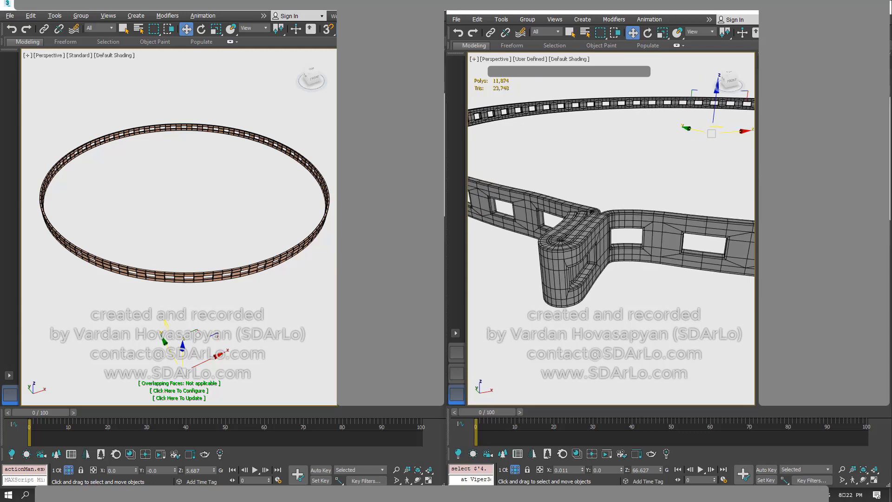
click(651, 191)
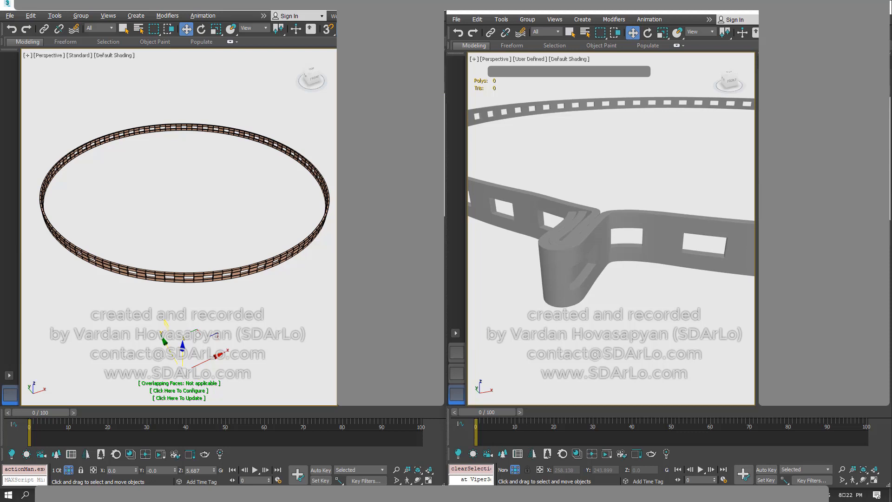
- View the grey band's folded joint from above, switch to the Top view and frame the whole ring
alt+middle_drag(576, 246, 579, 265)
middle_drag(570, 155, 608, 260)
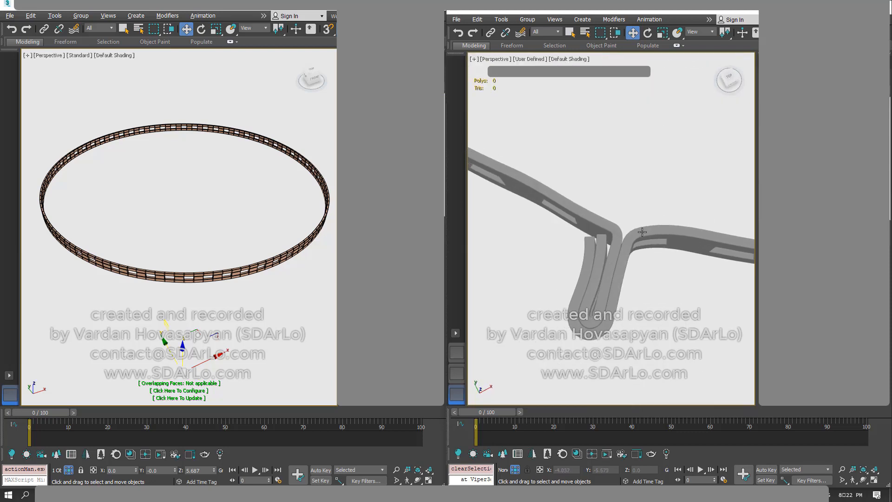
scroll(644, 231, down, 8)
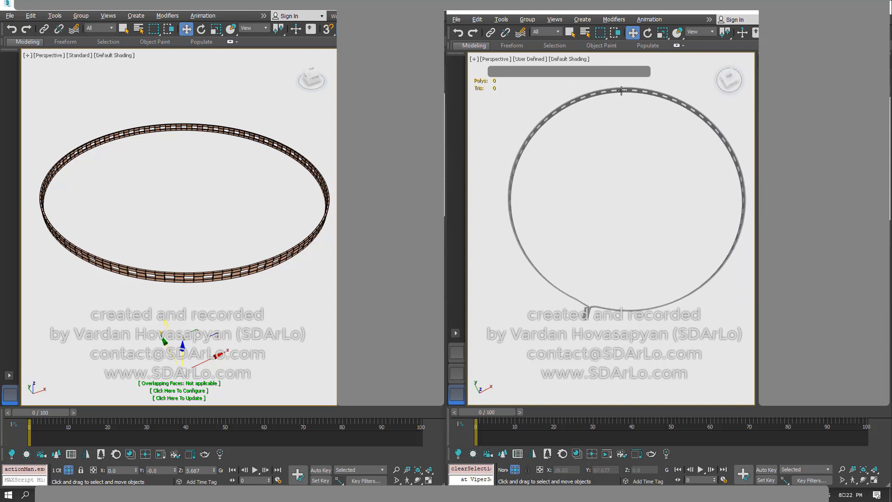
alt+middle_drag(711, 273, 665, 289)
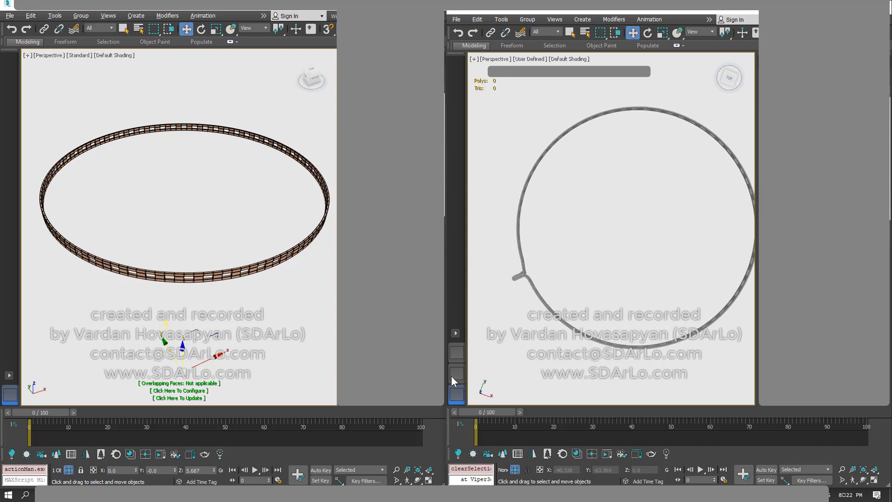
click(507, 62)
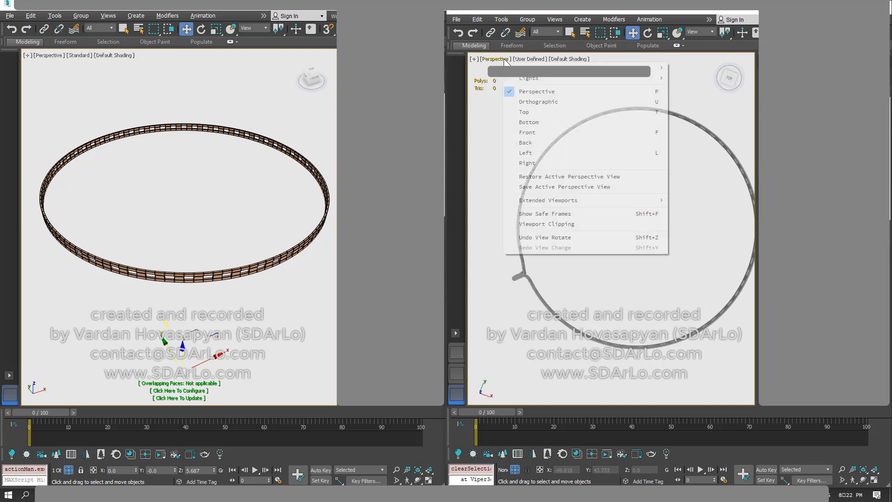
click(523, 123)
key(z)
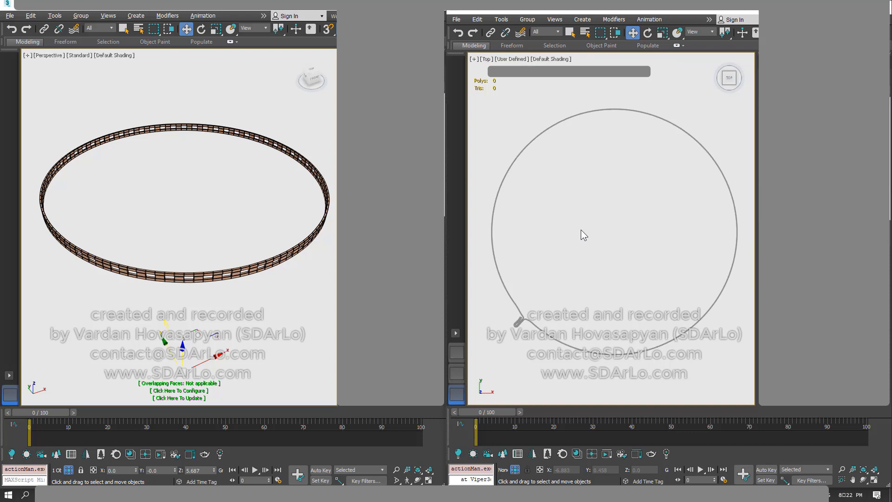
- Return the grey scene to the Perspective view and look at the full perforated ring at an angle
click(500, 61)
click(486, 59)
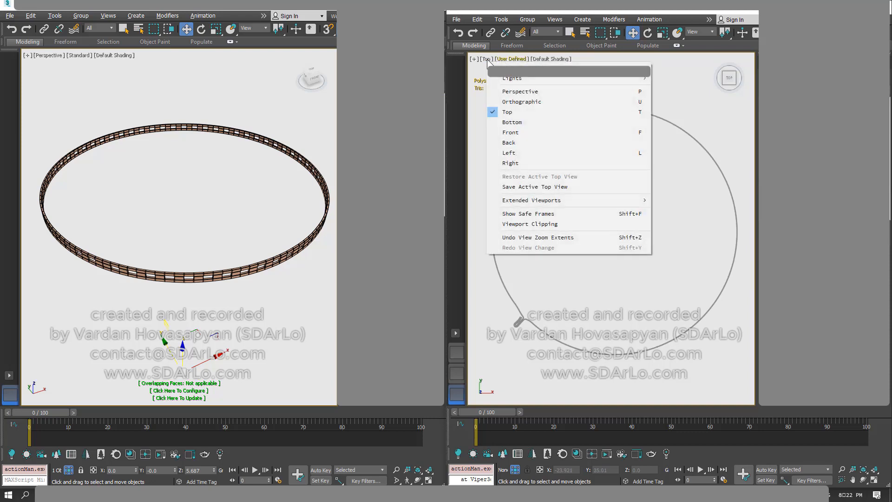
click(513, 93)
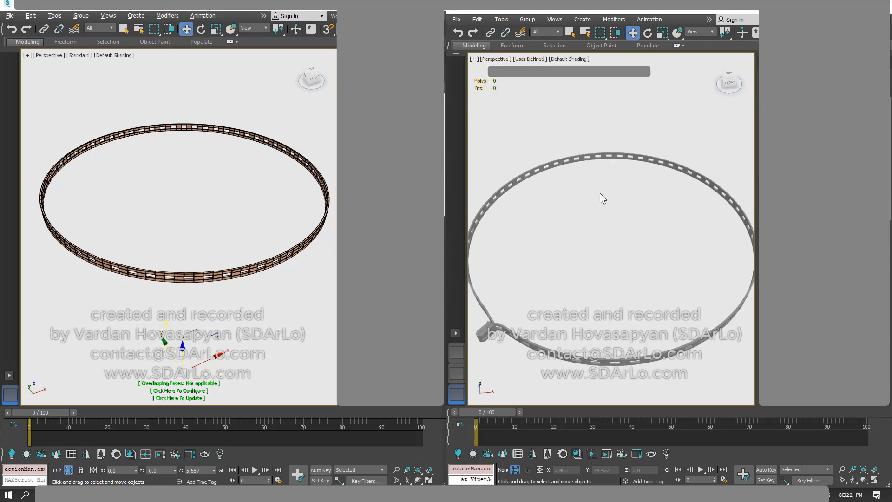
alt+middle_drag(601, 194, 647, 162)
middle_drag(614, 216, 566, 238)
scroll(568, 240, down, 2)
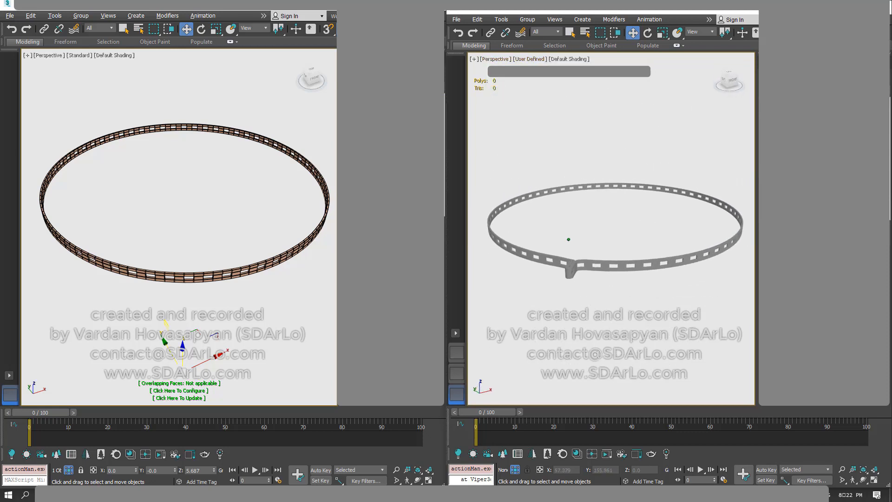
scroll(568, 239, down, 1)
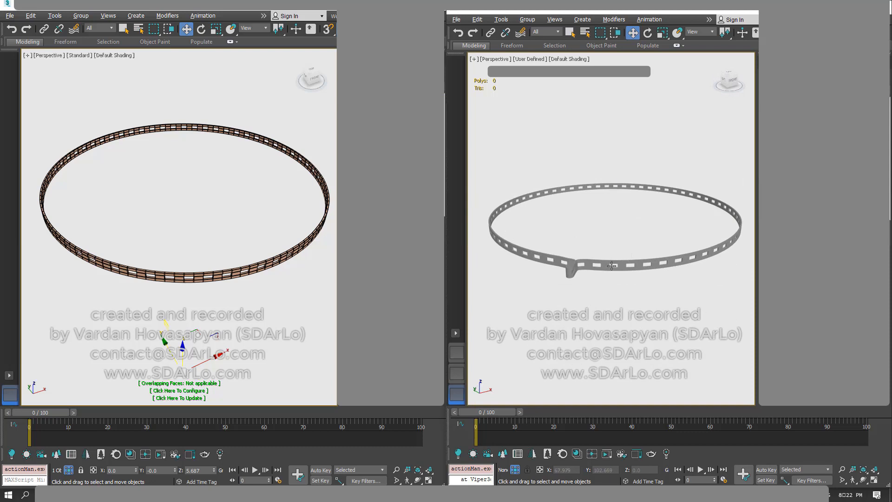
- Examine the grey band's folded end loop up close from above and from the side
alt+middle_drag(611, 266, 609, 293)
middle_drag(593, 339, 625, 340)
scroll(608, 285, up, 5)
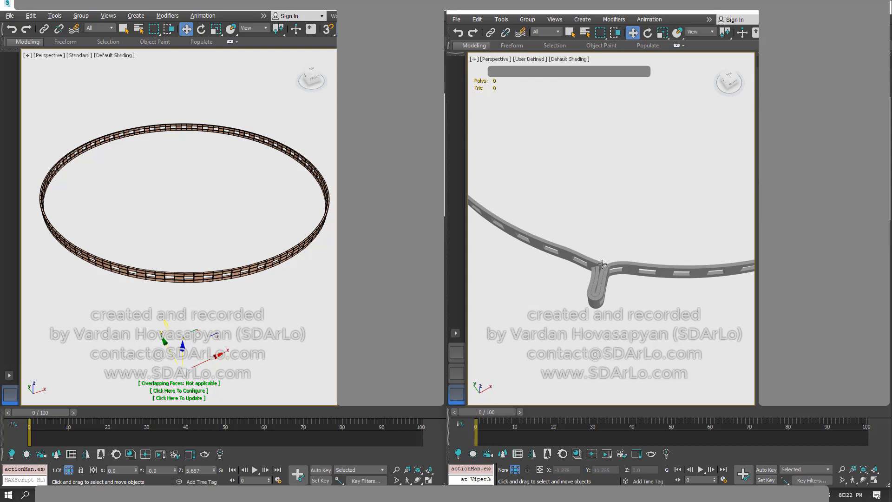
middle_drag(608, 270, 627, 235)
scroll(609, 273, up, 4)
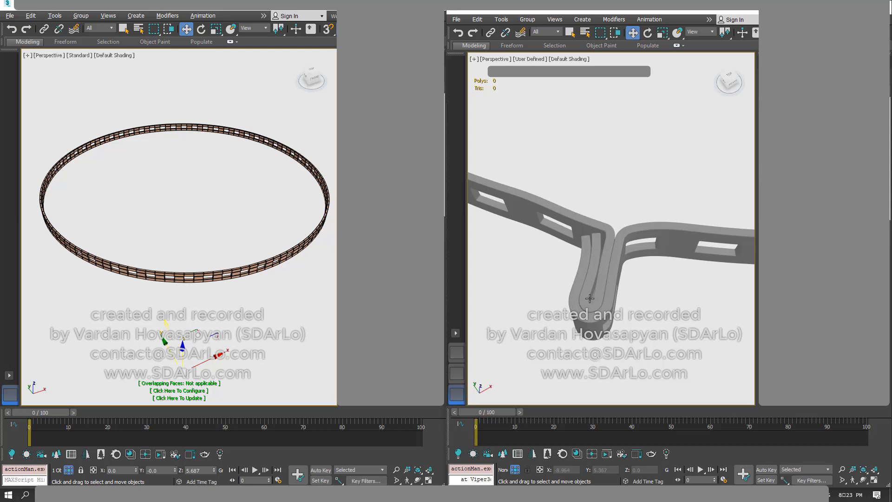
middle_drag(584, 265, 636, 253)
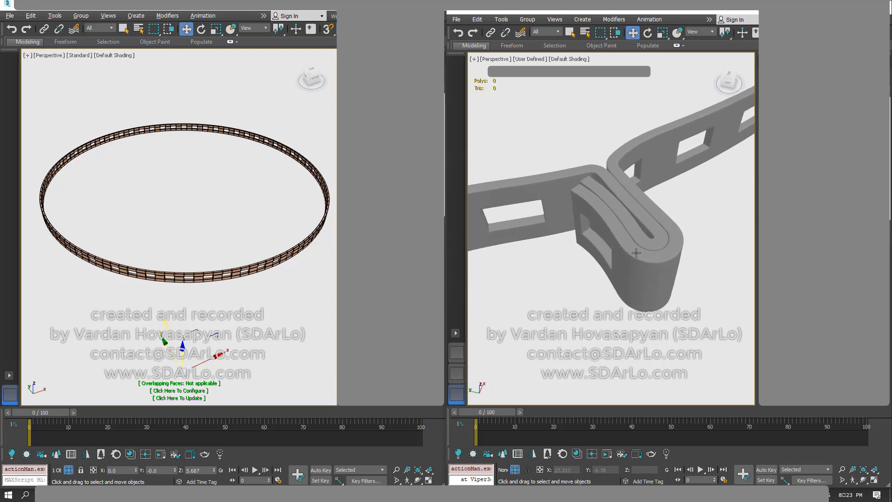
- Select the grey band and examine the wireframe of its folded joint from several sides
click(613, 234)
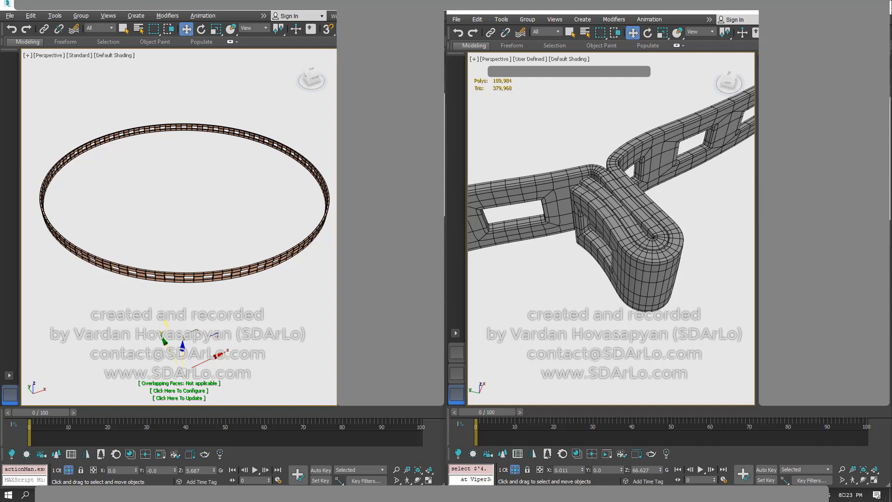
alt+middle_drag(633, 208, 751, 212)
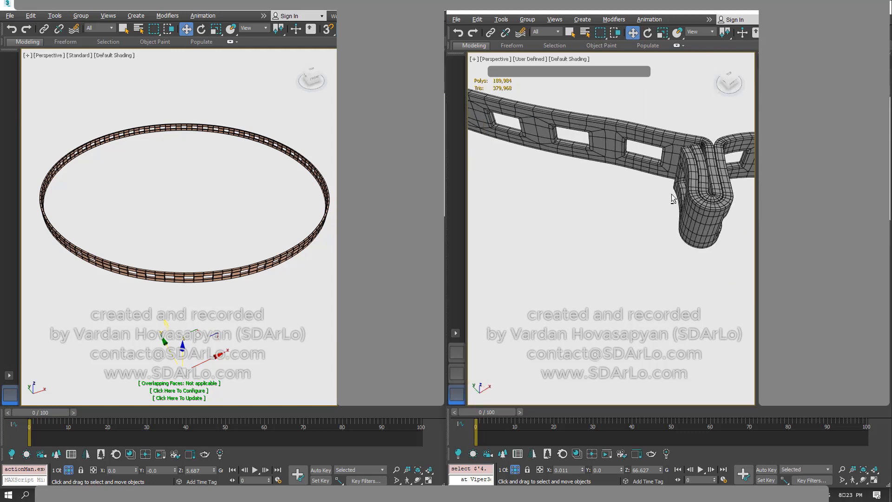
alt+middle_drag(675, 199, 671, 200)
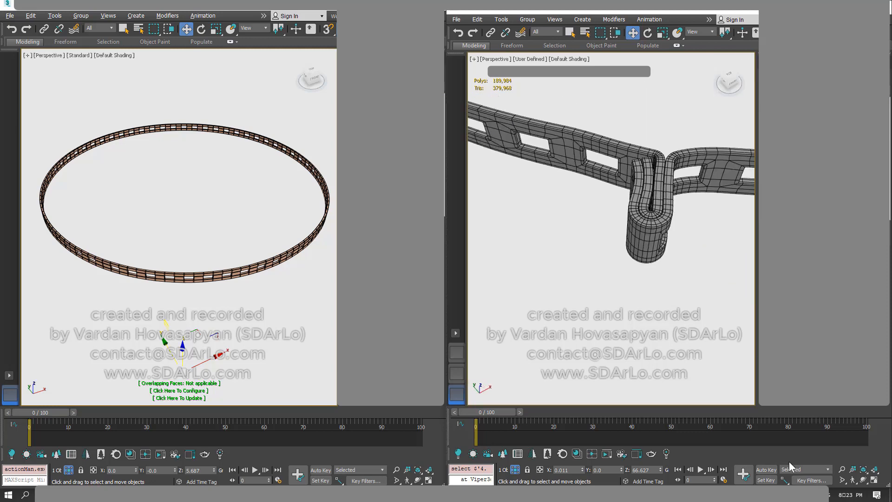
click(862, 472)
click(863, 473)
right_click(622, 213)
alt+middle_drag(652, 213, 609, 208)
scroll(610, 201, down, 5)
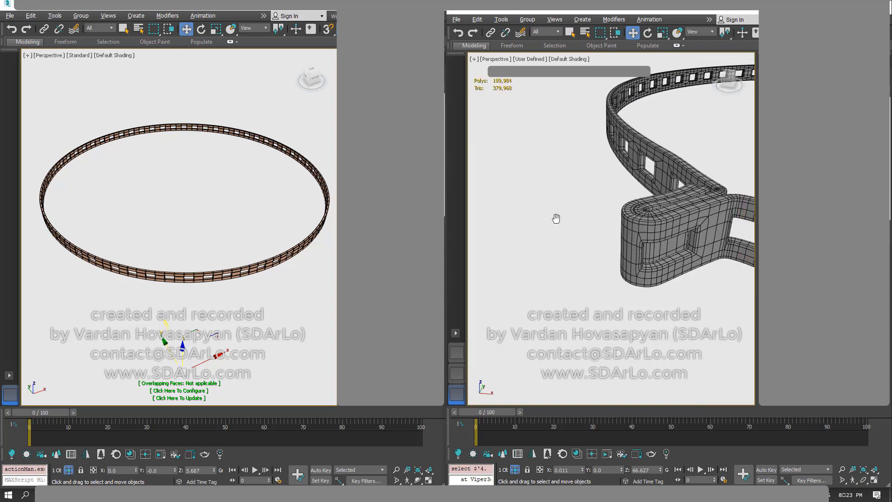
- Inspect the edge flow around the slots and bends of the selected grey band's folded joint
middle_drag(558, 222, 537, 227)
scroll(674, 274, up, 2)
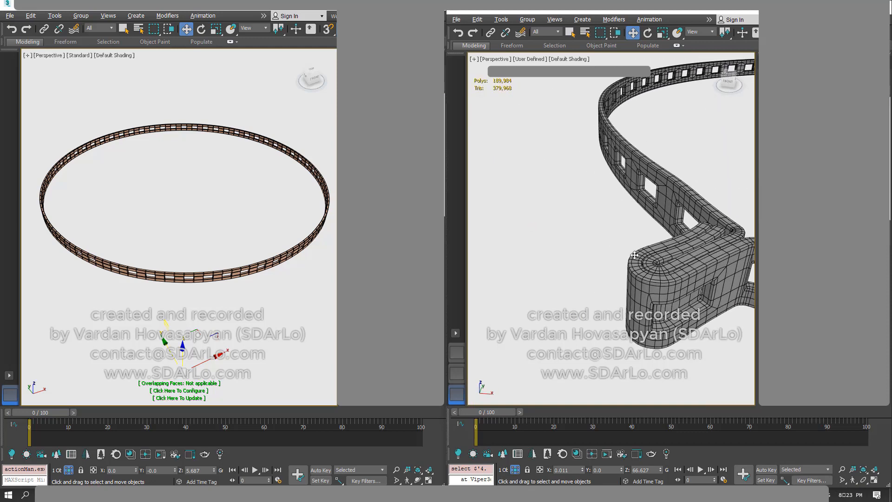
middle_drag(635, 254, 627, 192)
alt+middle_drag(602, 162, 618, 259)
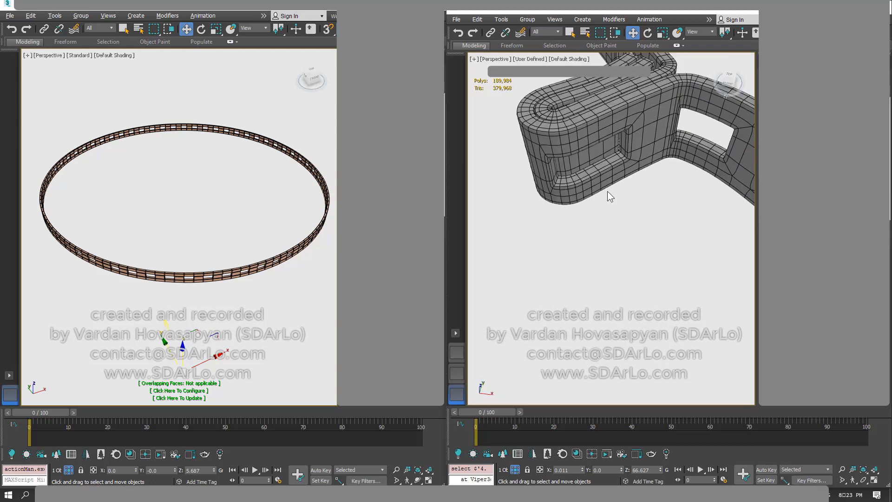
middle_drag(608, 191, 620, 259)
alt+middle_drag(617, 222, 614, 256)
scroll(640, 292, down, 5)
scroll(610, 274, up, 6)
scroll(610, 278, down, 3)
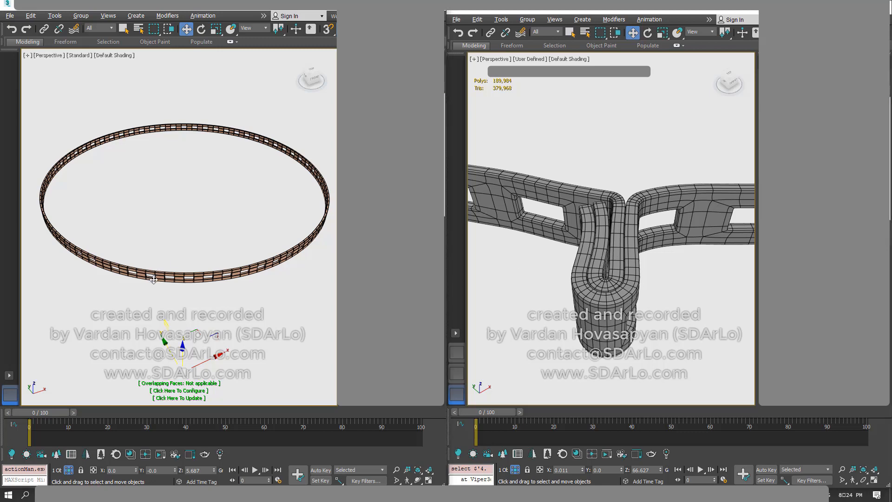
- Apply a subdivision smoothing modifier to the orange band and clear the selection to view its front slots
scroll(192, 259, down, 4)
alt+middle_drag(193, 259, 259, 158)
scroll(193, 213, up, 6)
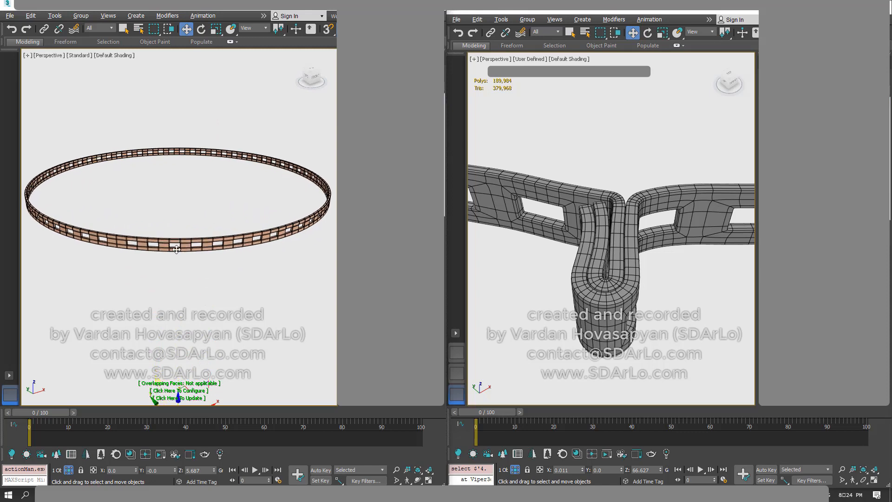
middle_drag(212, 257, 336, 147)
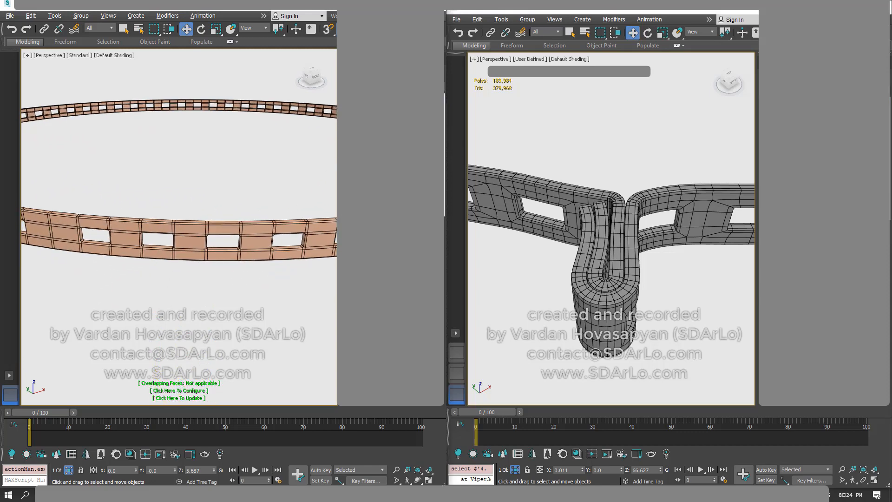
scroll(390, 442, down, 20)
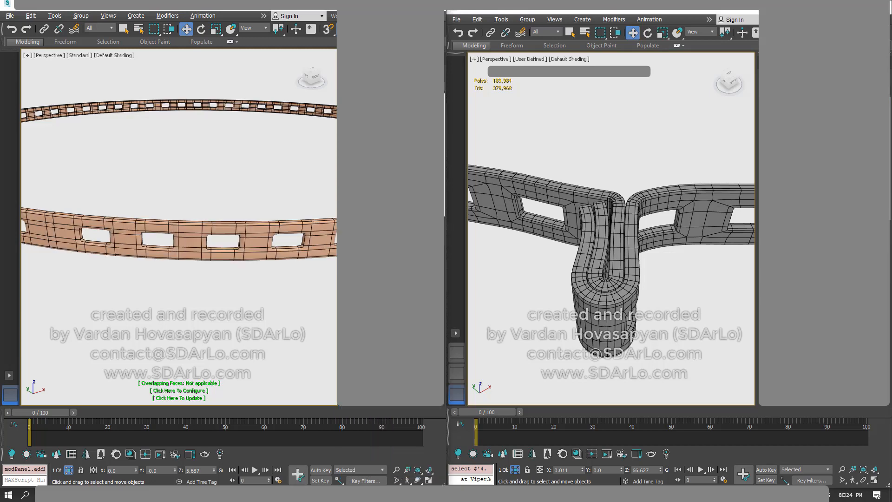
click(235, 294)
scroll(208, 258, up, 3)
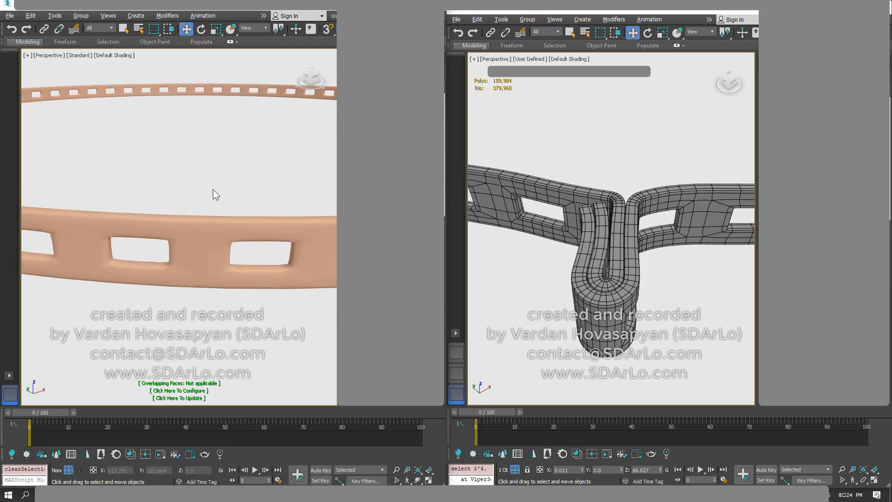
- Reselect the smoothed orange band and examine its rounded slot corners from several angles and distances
drag(211, 186, 234, 242)
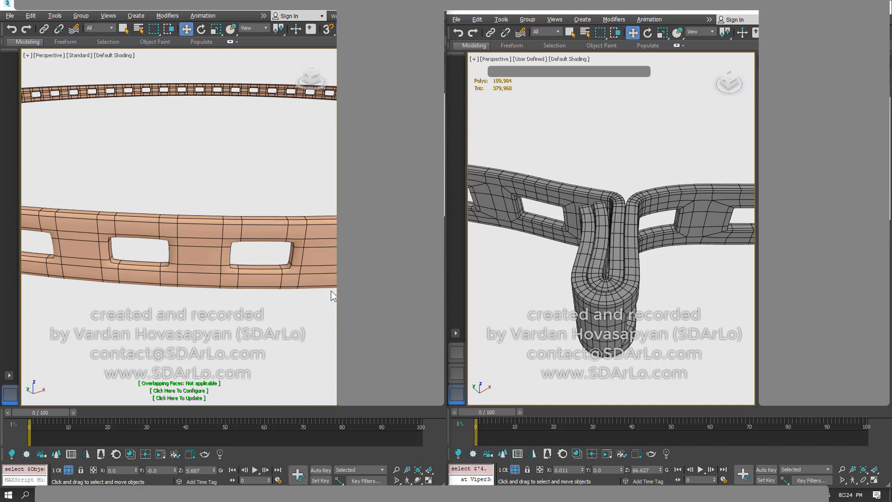
click(205, 319)
drag(418, 478, 418, 470)
right_click(194, 248)
mouse_move(192, 257)
alt+middle_down()
mouse_move(183, 211)
mouse_move(179, 253)
mouse_move(196, 252)
alt+middle_up()
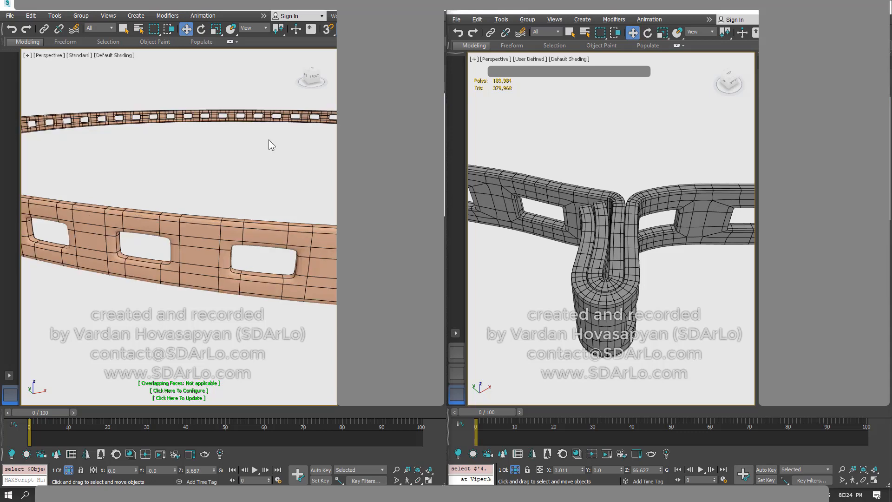
alt+middle_drag(192, 247, 221, 170)
middle_drag(207, 230, 224, 238)
scroll(224, 238, down, 8)
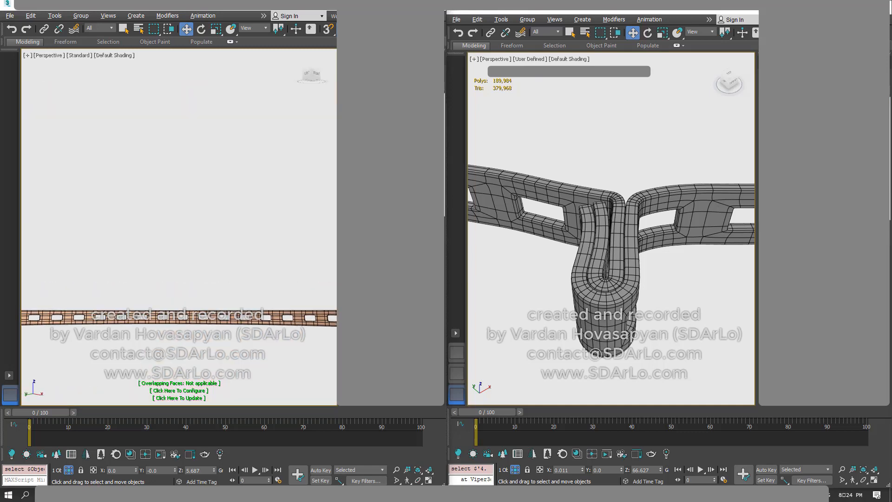
scroll(243, 281, up, 10)
mouse_move(170, 238)
alt+middle_down()
mouse_move(178, 230)
mouse_move(164, 230)
alt+middle_up()
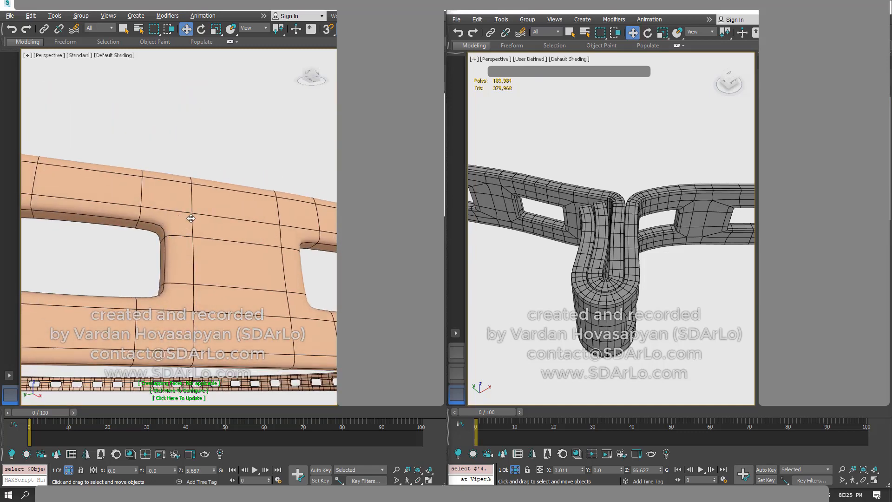
- Undo the smoothing on the orange band and examine its low-poly slot corners
key(ctrl+z)
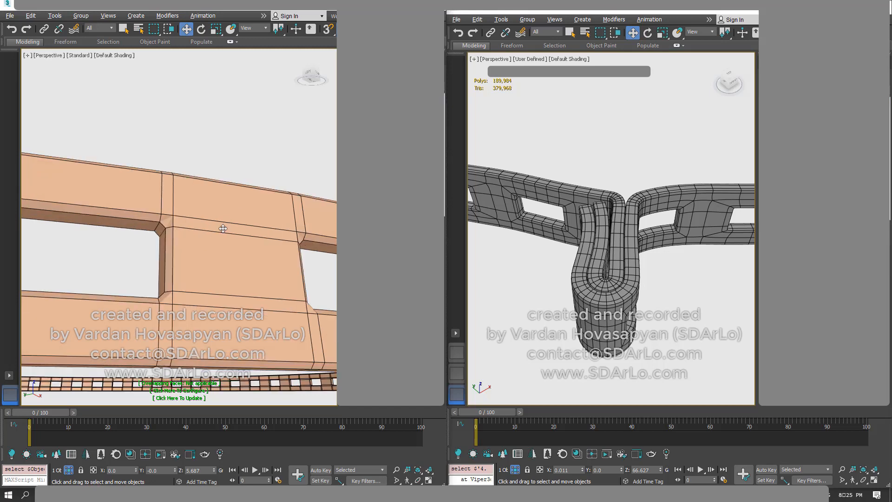
key(ctrl+z)
key(ctrl+z)
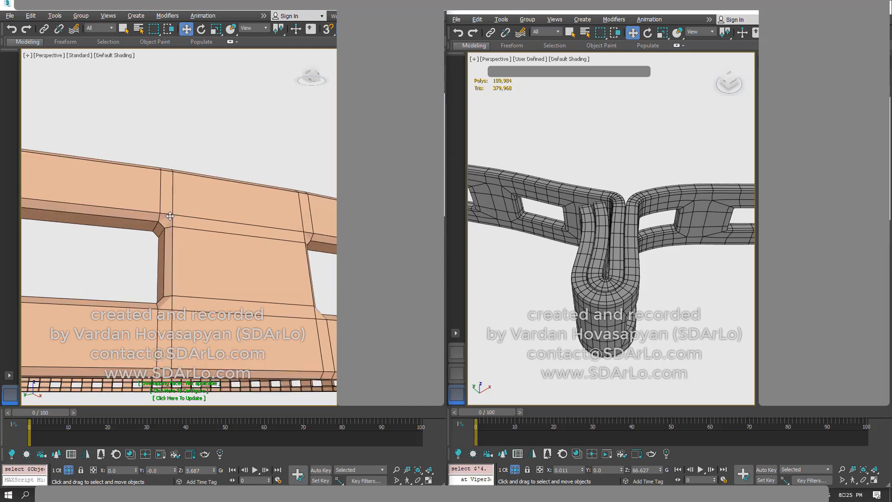
alt+middle_drag(199, 203, 227, 133)
- Reapply the subdivision smoothing to the orange band and view its slots around the ring
scroll(181, 238, down, 5)
key(ctrl+q)
mouse_move(187, 255)
alt+middle_down()
mouse_move(191, 265)
mouse_move(190, 247)
alt+middle_up()
scroll(195, 246, down, 4)
scroll(188, 241, up, 2)
middle_drag(186, 239, 176, 214)
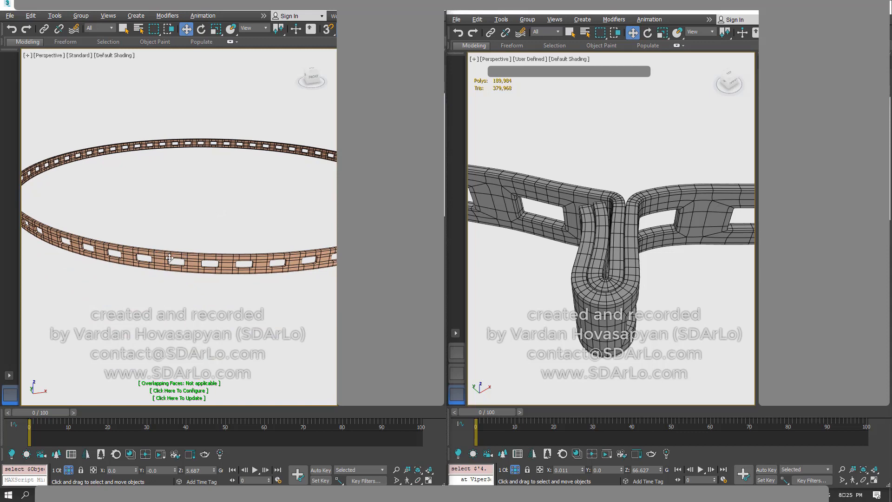
scroll(168, 266, down, 2)
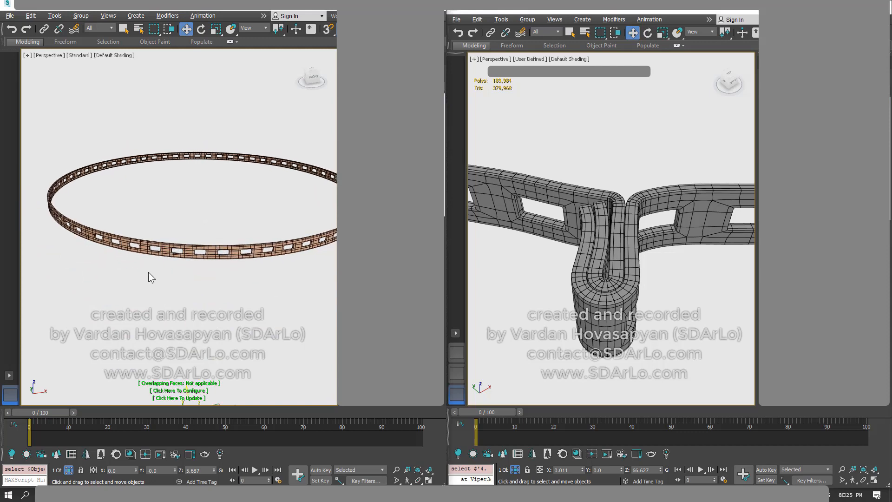
- Exit the grey band's isolation and undo the recent operations back to the full grey boiler with the joint clamp selected
scroll(171, 263, up, 2)
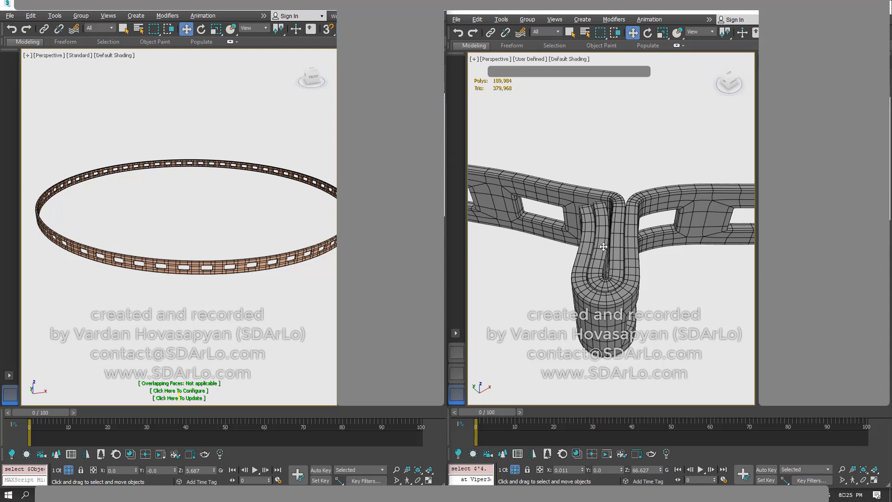
alt+middle_drag(603, 247, 612, 275)
right_click(612, 272)
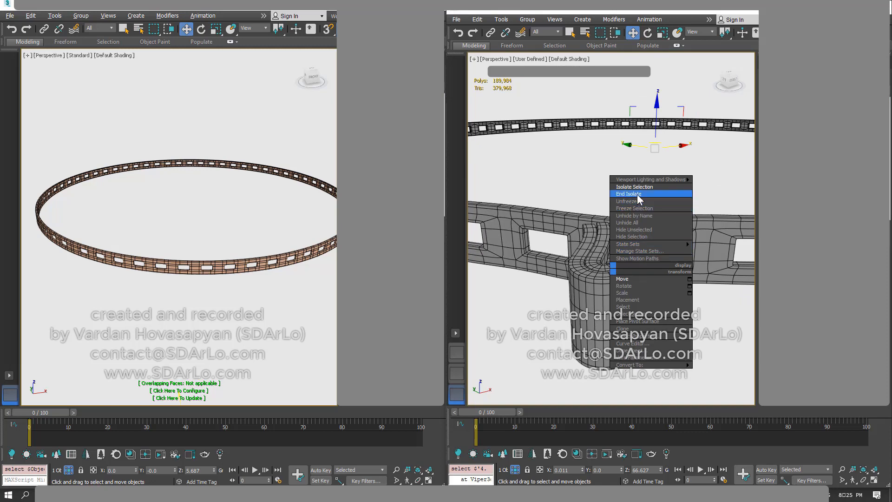
click(637, 194)
alt+middle_drag(626, 243, 621, 245)
key(alt+q)
click(697, 315)
key(ctrl+z)
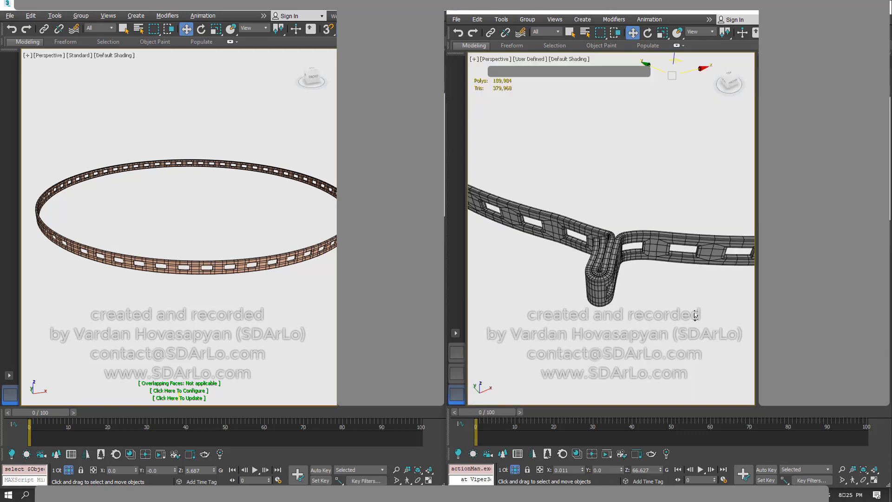
click(695, 316)
key(ctrl+z)
key(ctrl+z)
key(ctrl+z)
key(ctrl+z)
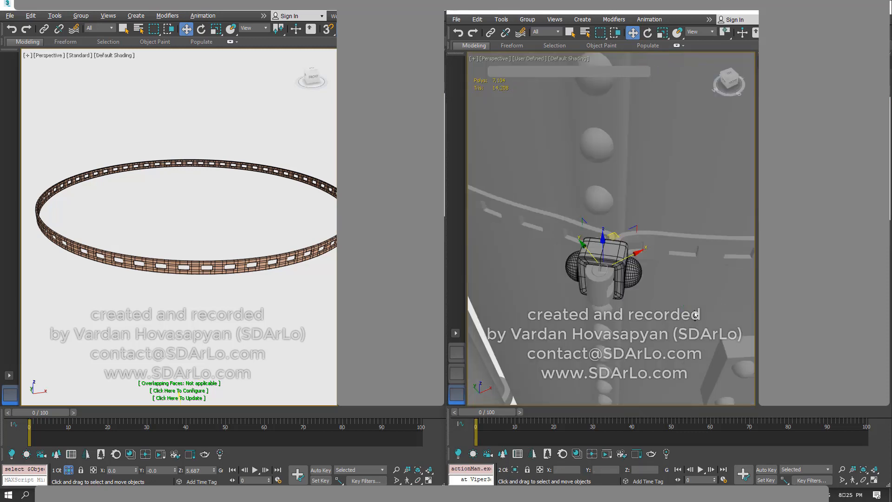
- Examine the clamp over the grey band's joint, clear the selection and view the whole grey boiler
alt+middle_drag(598, 259, 665, 214)
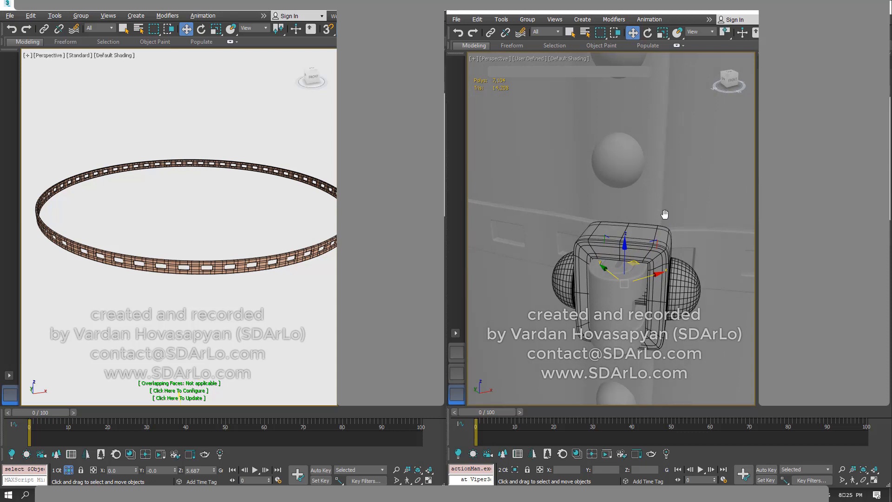
scroll(660, 261, down, 10)
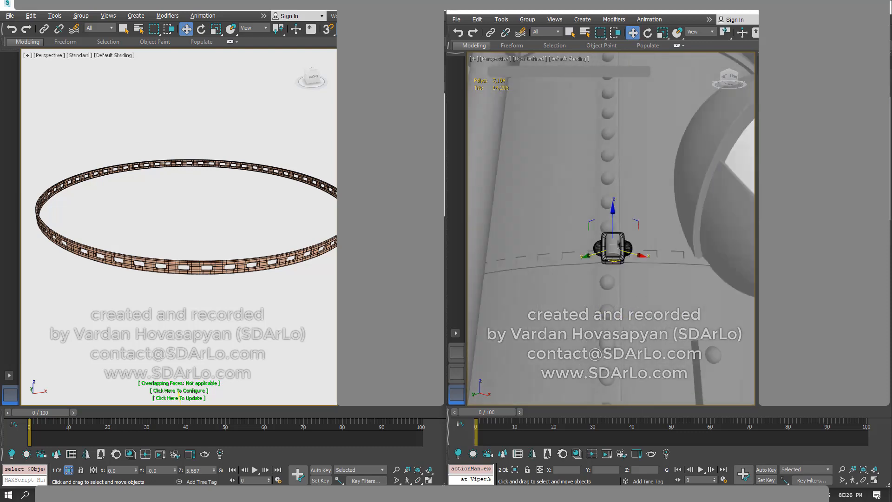
scroll(643, 246, down, 10)
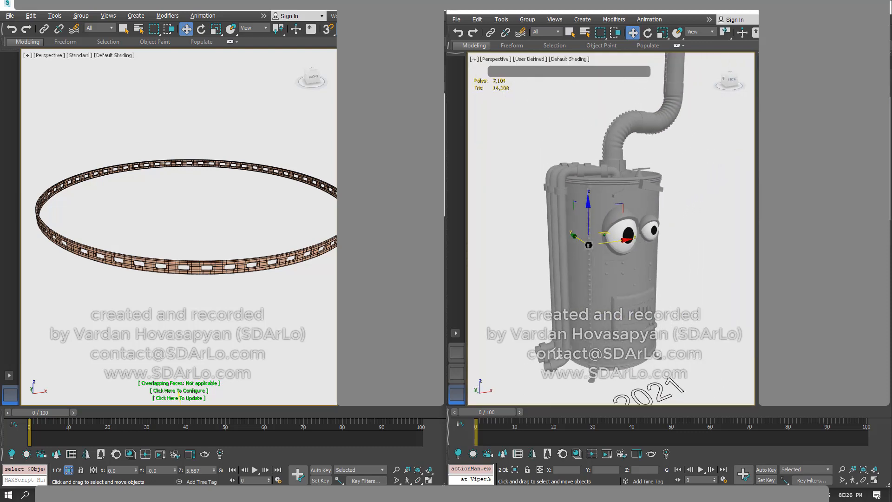
scroll(519, 260, down, 3)
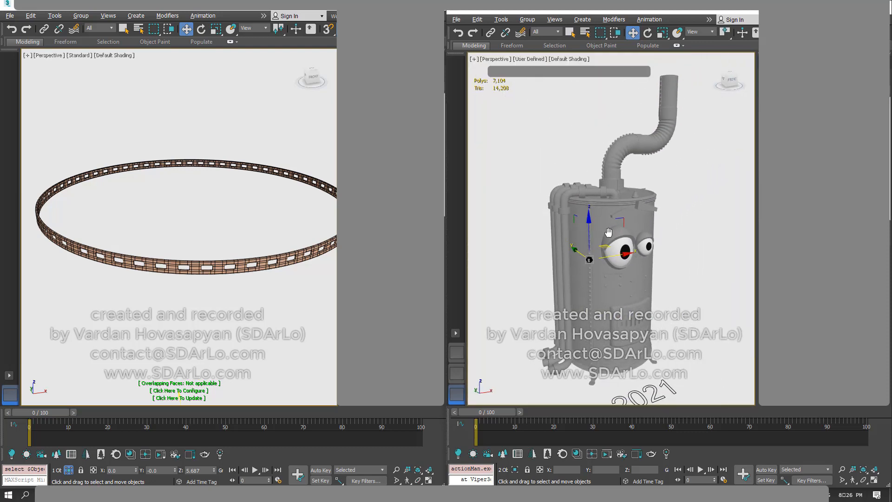
click(519, 260)
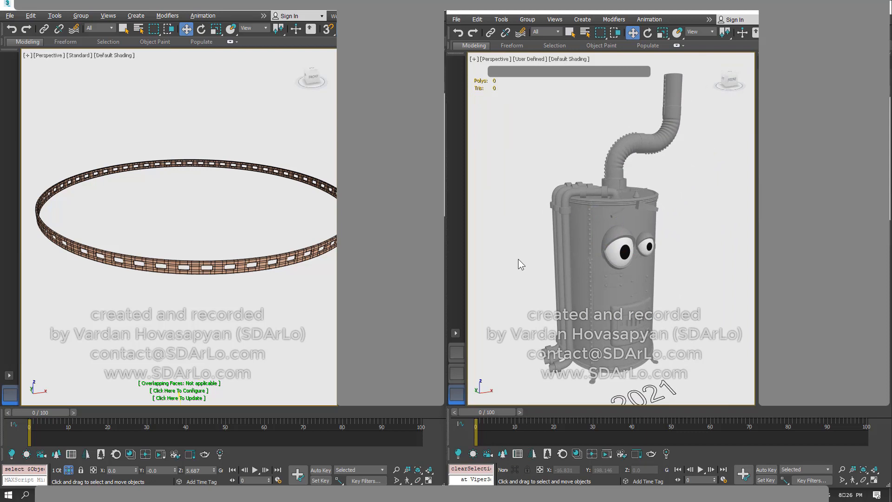
mouse_move(680, 261)
alt+middle_down()
mouse_move(648, 274)
mouse_move(681, 259)
mouse_move(669, 262)
alt+middle_up()
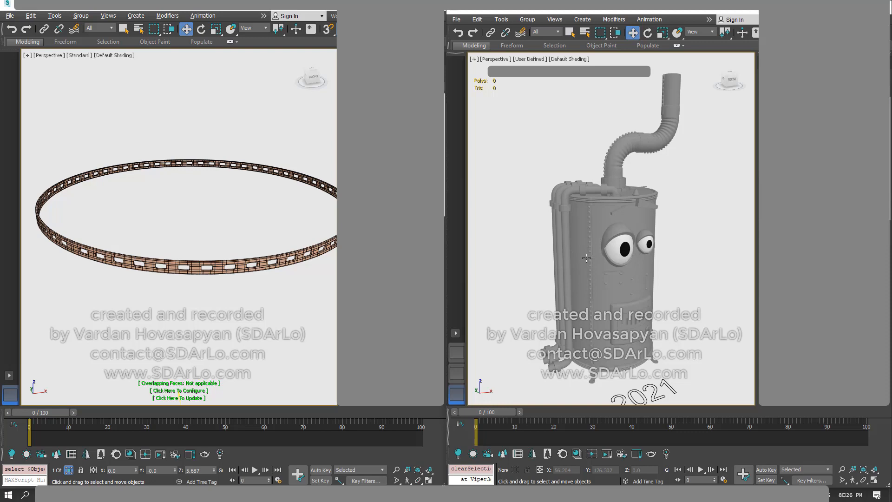
- End the isolation of the orange band to bring back the whole orange boiler around it
right_click(231, 275)
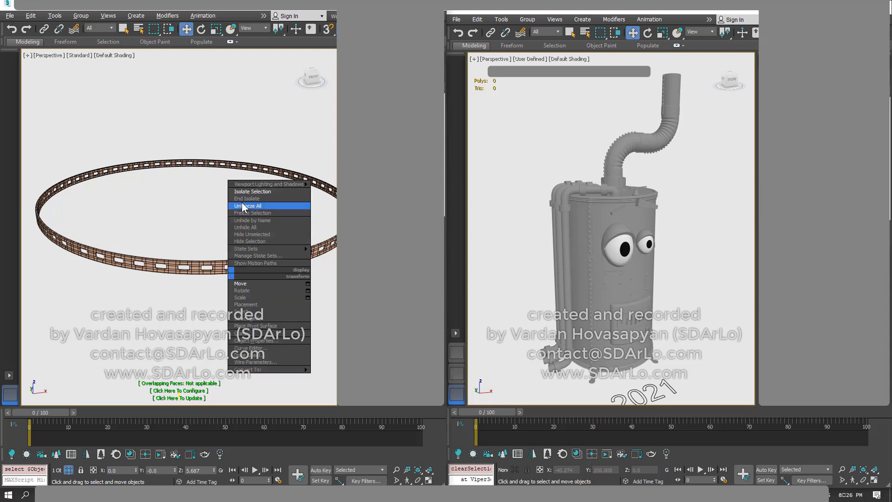
click(239, 207)
scroll(233, 249, down, 3)
alt+middle_drag(233, 249, 190, 225)
alt+middle_drag(283, 274, 281, 277)
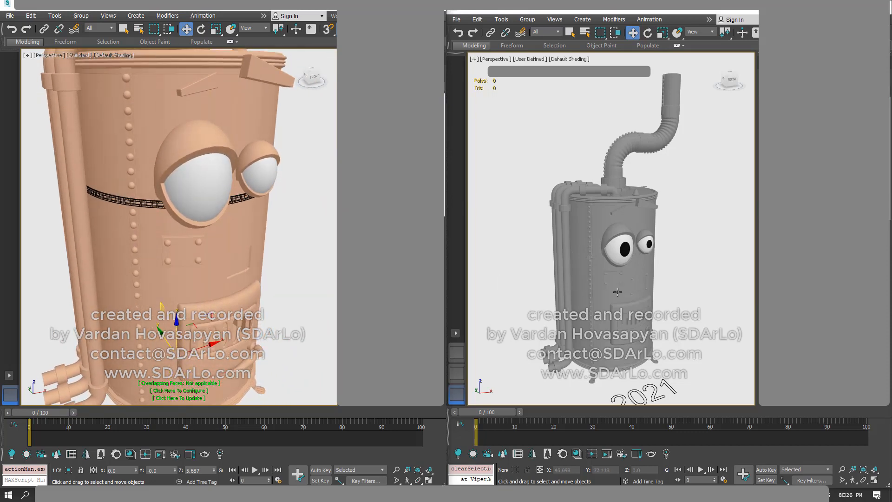
- Examine the grey boiler's upper rim, riveted seam and band joint area up close
mouse_move(616, 289)
middle_down()
mouse_move(626, 283)
mouse_move(628, 292)
middle_up()
scroll(629, 292, up, 1)
alt+middle_drag(630, 293, 641, 262)
scroll(595, 232, up, 3)
alt+middle_drag(640, 262, 579, 278)
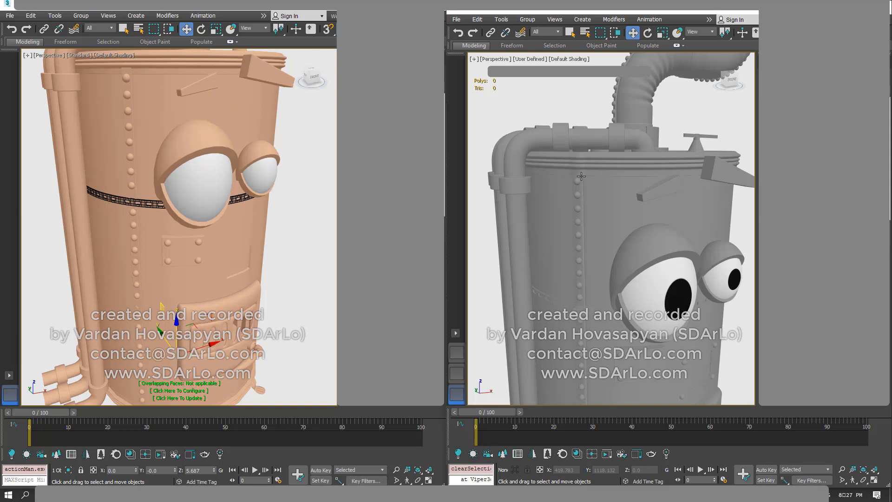
middle_drag(596, 251, 597, 120)
alt+middle_drag(588, 220, 594, 246)
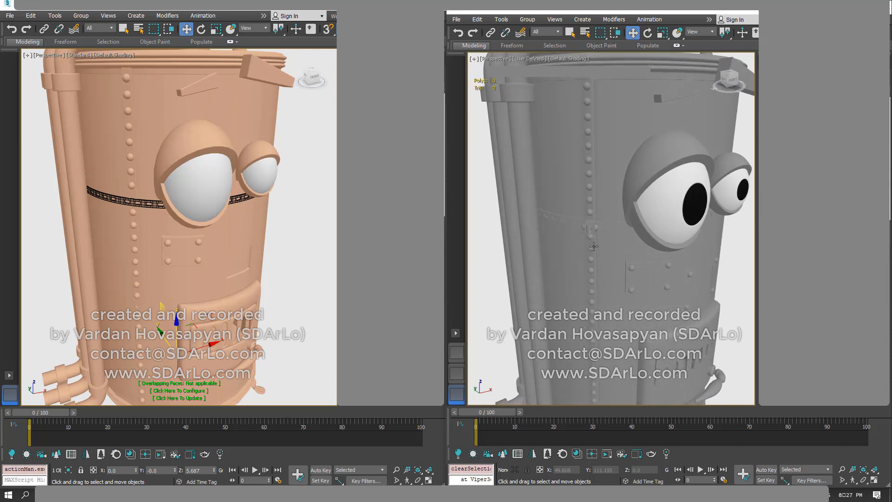
- Zoom to the rivets beside the grey band's clamp, clear the selection and examine the joint from several sides
click(595, 229)
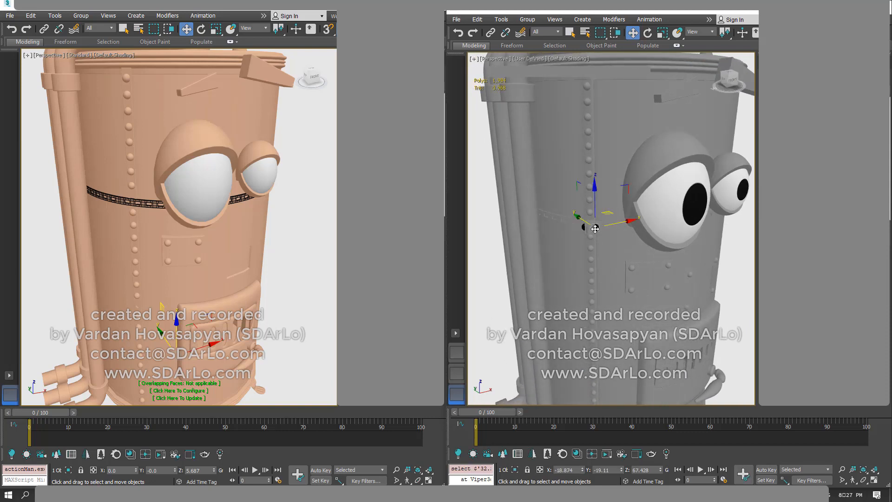
key(z)
alt+middle_drag(595, 277, 588, 291)
scroll(588, 290, down, 4)
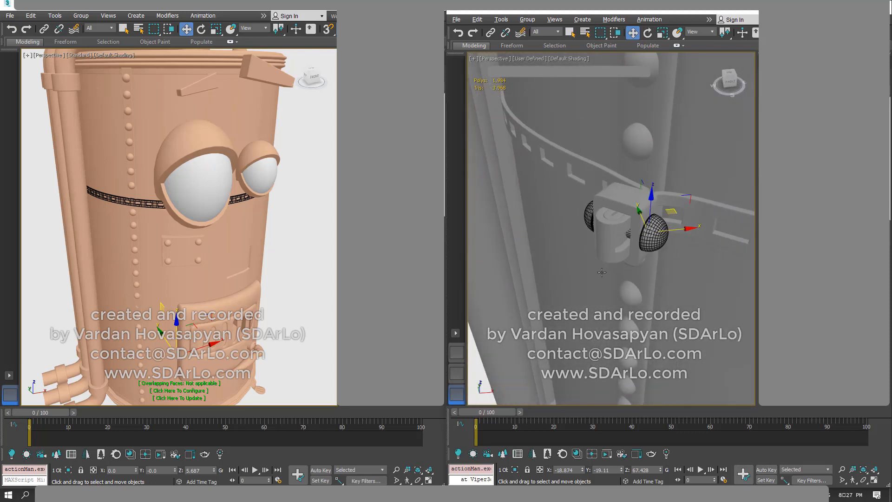
click(486, 330)
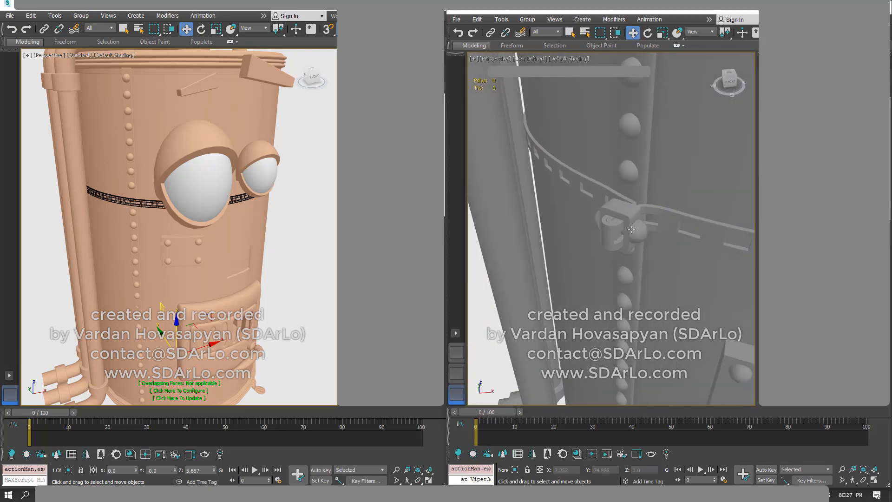
alt+middle_drag(633, 229, 659, 235)
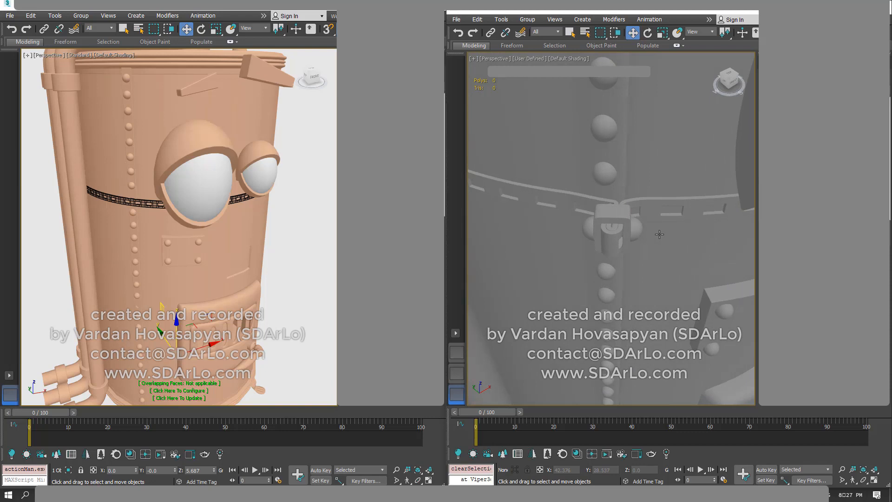
alt+middle_drag(645, 241, 621, 234)
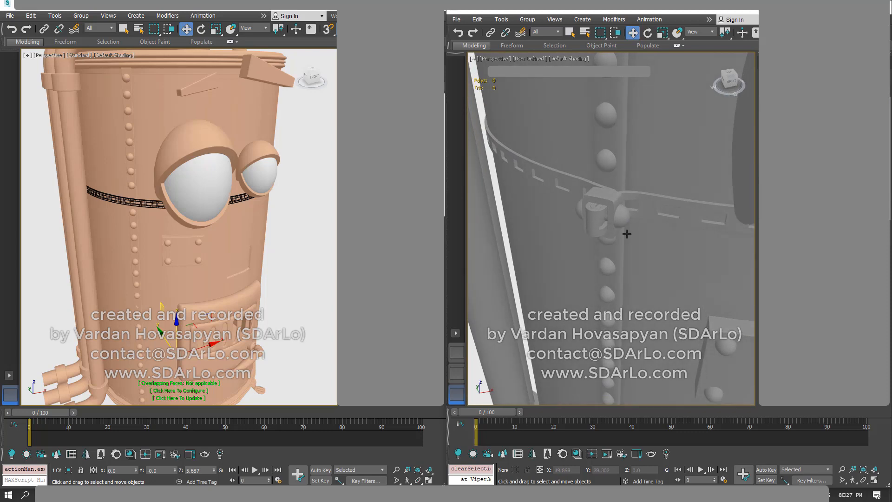
- View the whole grey boiler with its chimney and side pipes from several angles
scroll(627, 234, down, 10)
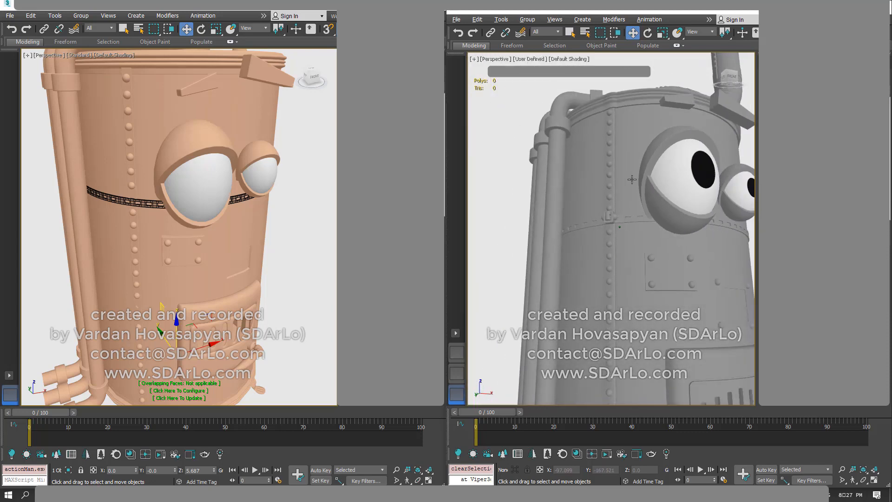
scroll(633, 179, down, 8)
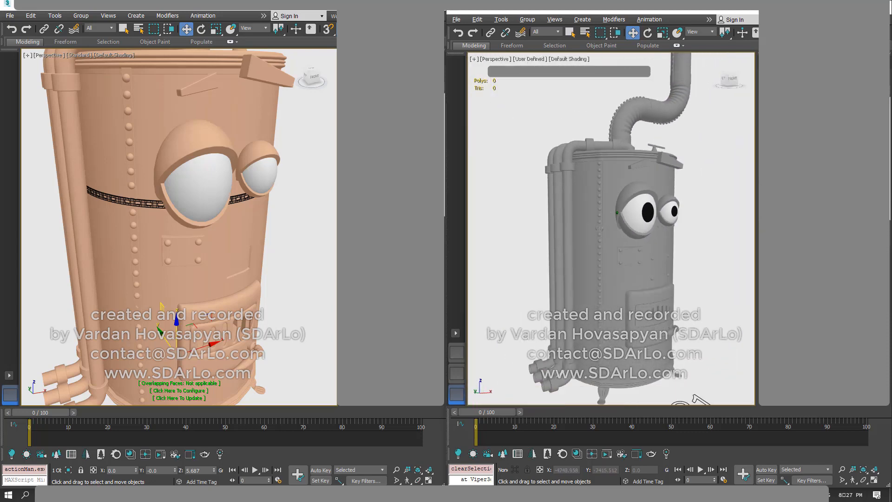
alt+middle_drag(617, 213, 607, 208)
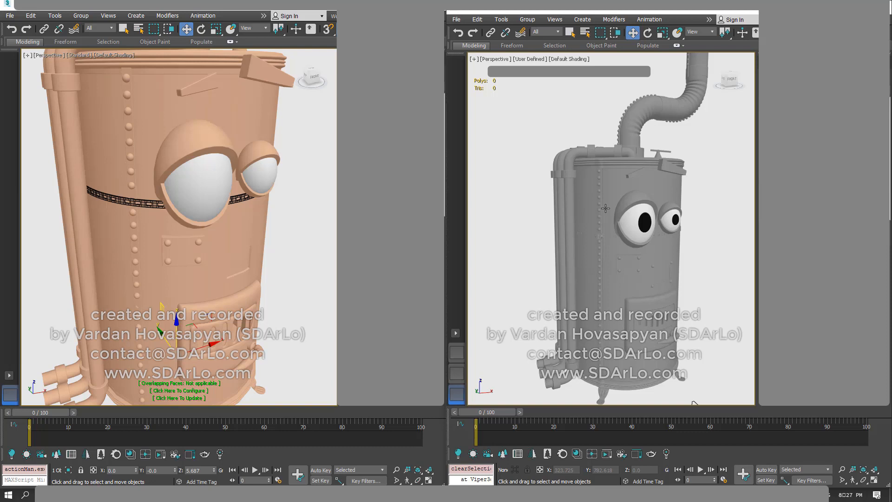
alt+middle_drag(614, 241, 604, 228)
scroll(605, 226, down, 3)
middle_drag(605, 226, 597, 255)
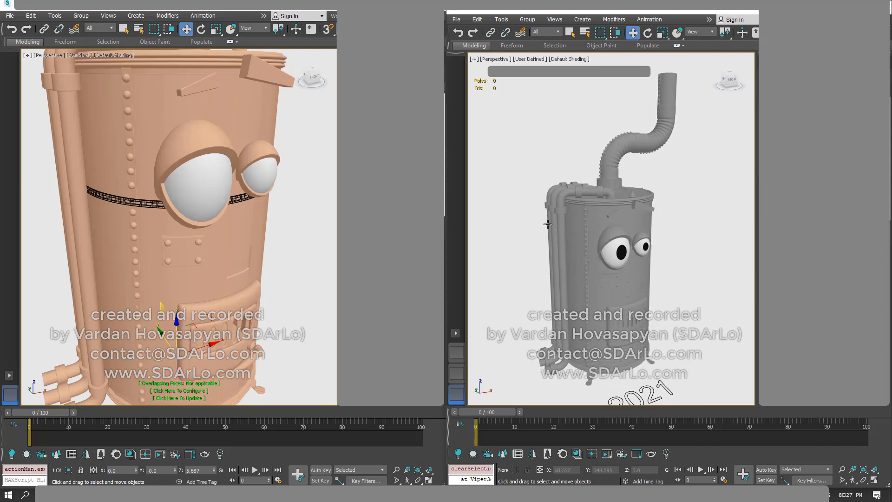
mouse_move(516, 188)
alt+middle_down()
mouse_move(533, 207)
mouse_move(574, 205)
mouse_move(531, 197)
alt+middle_up()
- Switch the grey boiler's viewport to the High Quality rendering preset and view the model
click(531, 60)
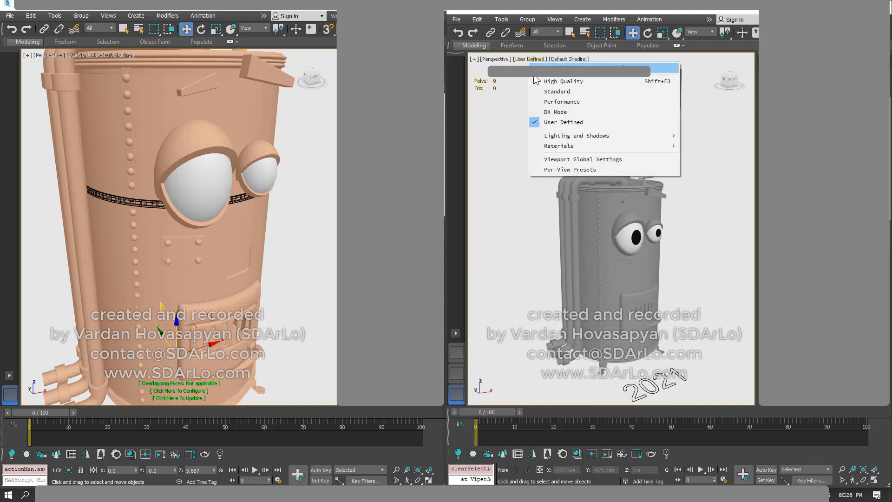
click(535, 81)
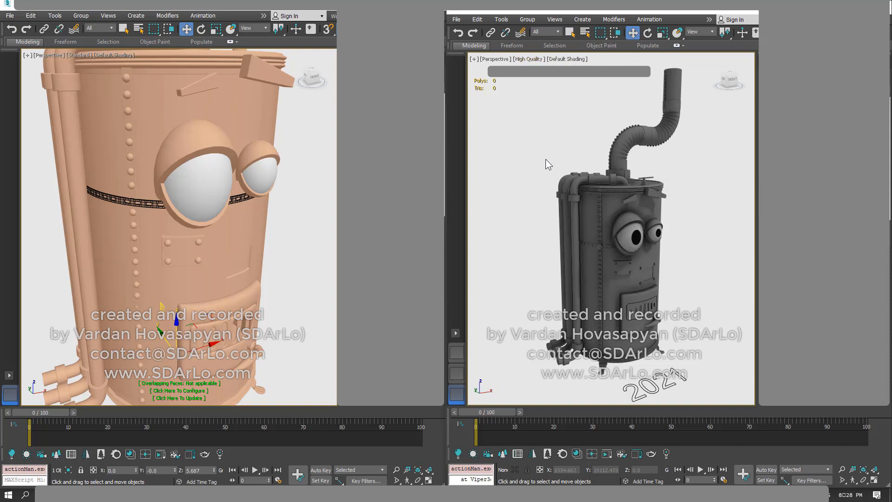
alt+middle_drag(545, 159, 546, 163)
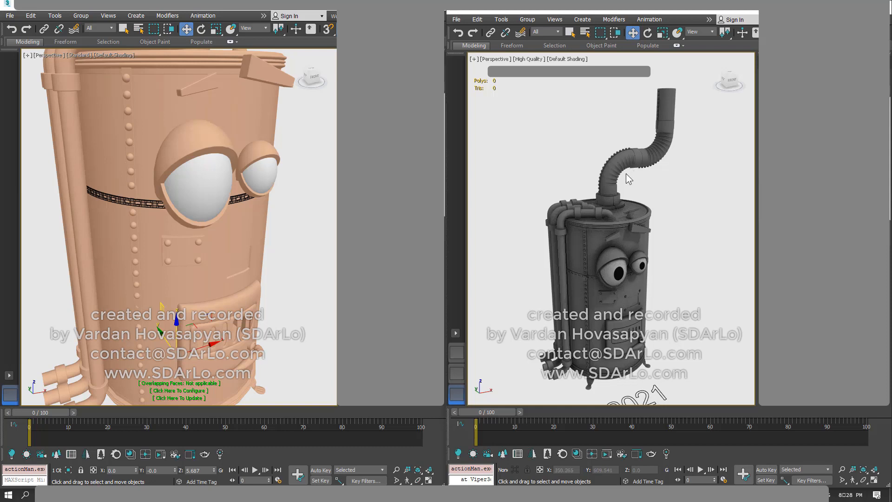
- Select the grey boiler's side pipes and set the viewport rendering preset to Standard
click(594, 212)
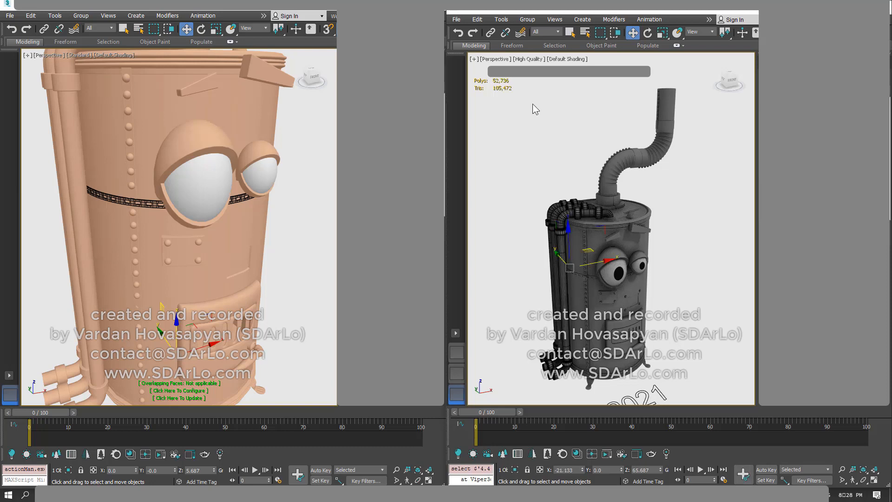
click(523, 60)
click(535, 83)
click(529, 59)
click(548, 91)
- Isolate the selected side pipes of the grey boiler
scroll(560, 283, up, 3)
middle_drag(555, 293, 495, 258)
middle_drag(582, 194, 557, 249)
right_click(557, 249)
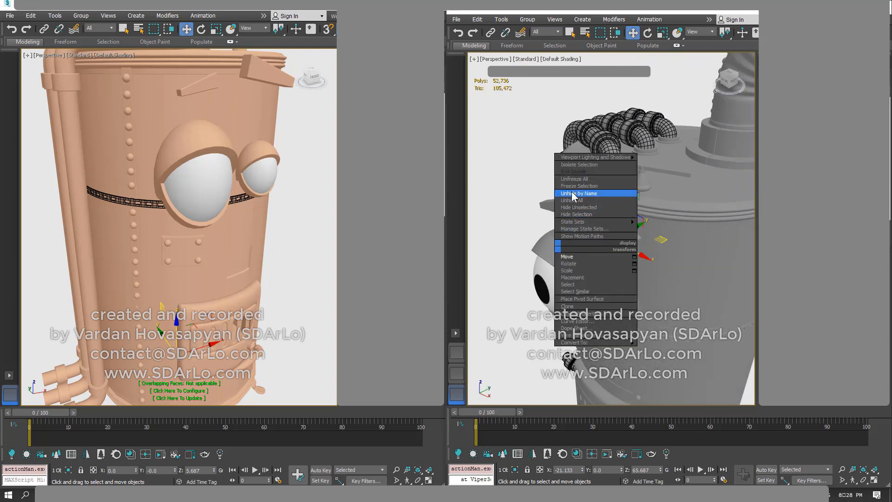
click(581, 174)
- Examine the wireframe of the isolated grey pipes, including their elbows, collars and open ends, from below
middle_drag(589, 158, 535, 286)
alt+middle_drag(494, 265, 500, 186)
scroll(494, 265, up, 2)
alt+middle_drag(582, 222, 583, 207)
scroll(583, 222, up, 2)
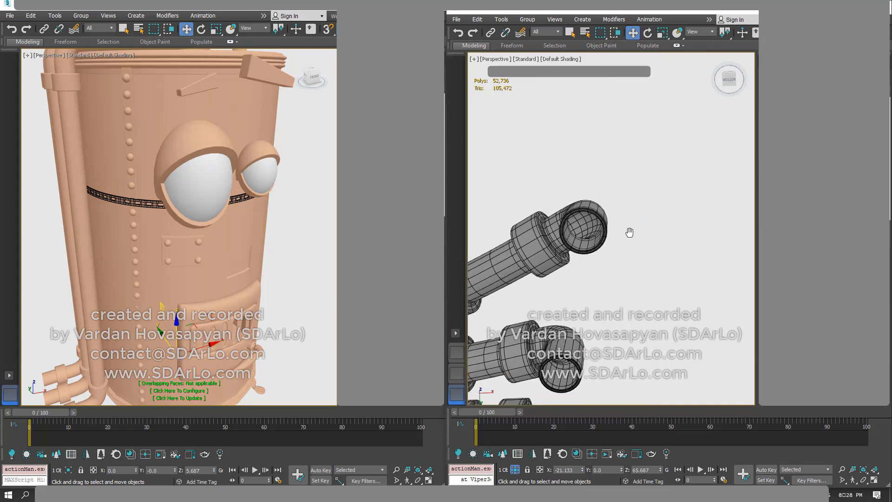
middle_drag(630, 233, 701, 232)
scroll(651, 225, up, 3)
scroll(589, 276, down, 7)
middle_drag(570, 269, 669, 130)
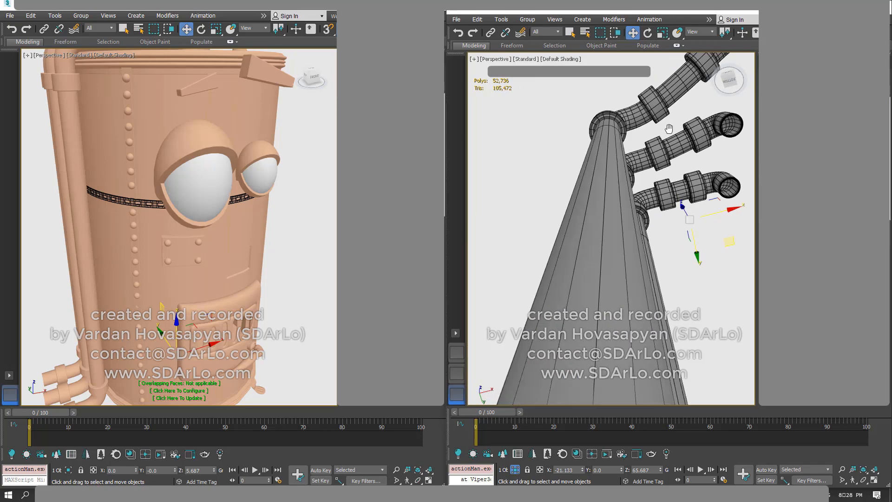
- Examine the upper elbows and collars of the grey pipes and clear the selection to view them without wireframe
scroll(669, 129, down, 3)
middle_drag(631, 193, 614, 174)
alt+middle_drag(611, 236, 614, 307)
scroll(668, 273, down, 5)
scroll(614, 306, up, 5)
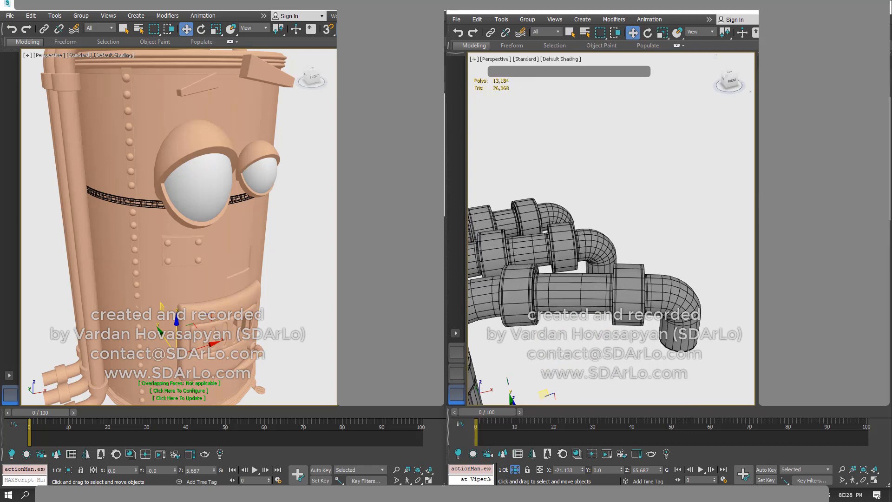
click(620, 251)
scroll(609, 245, down, 5)
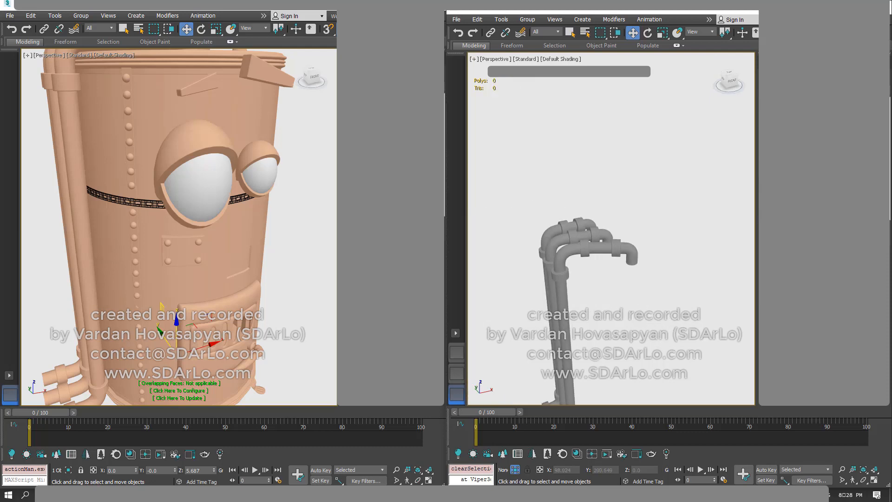
alt+middle_drag(606, 242, 611, 219)
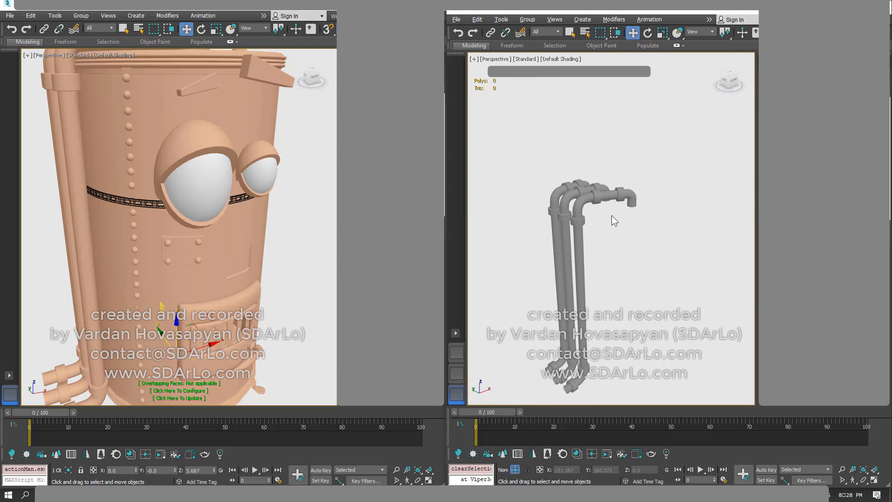
- End the isolation of the side pipes to bring back the full grey boiler
right_click(613, 219)
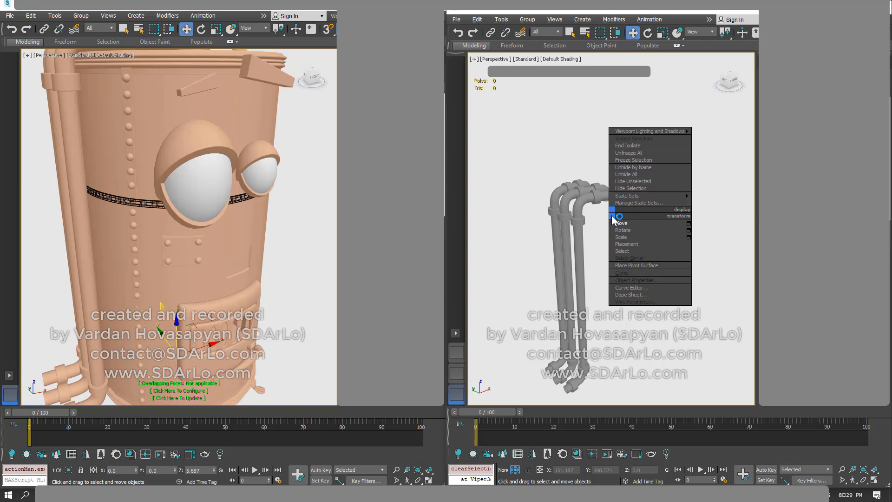
click(624, 148)
alt+middle_drag(614, 250, 678, 204)
- Isolate the upper eyelid, lower eyelid and eyeball of the grey boiler's large eye
click(587, 240)
key(z)
click(567, 302)
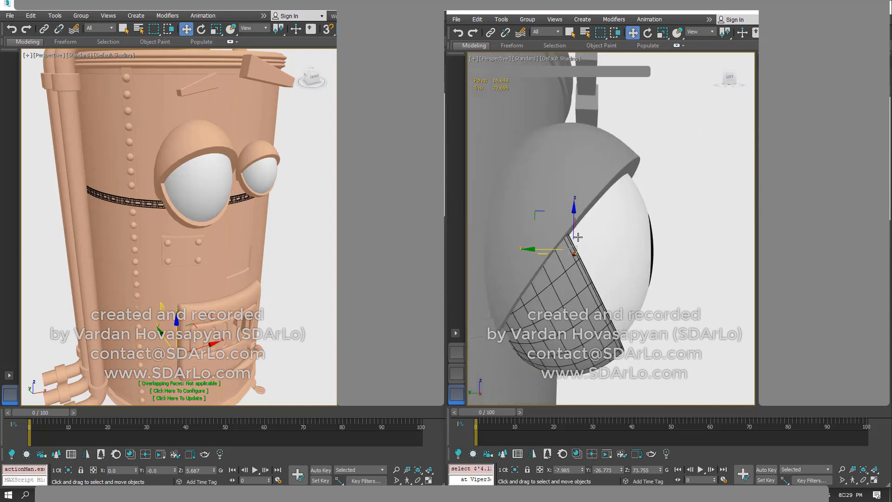
click(560, 186)
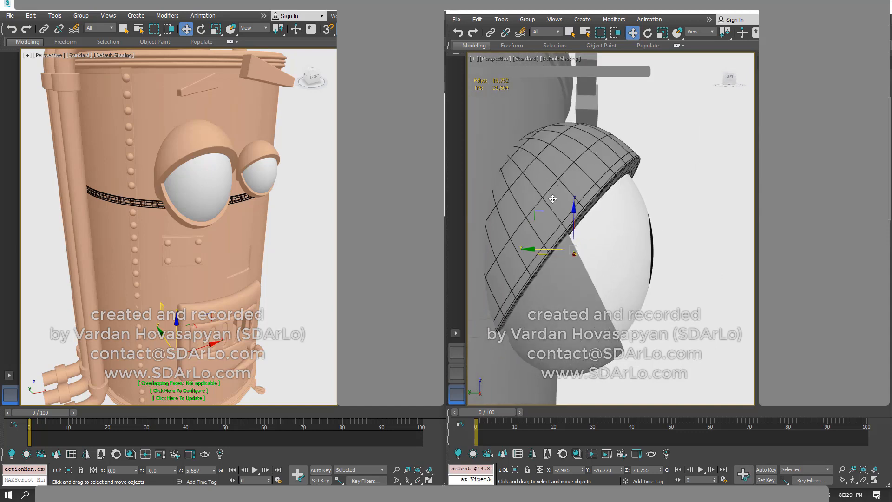
ctrl+click(548, 274)
right_click(547, 274)
ctrl+click(636, 140)
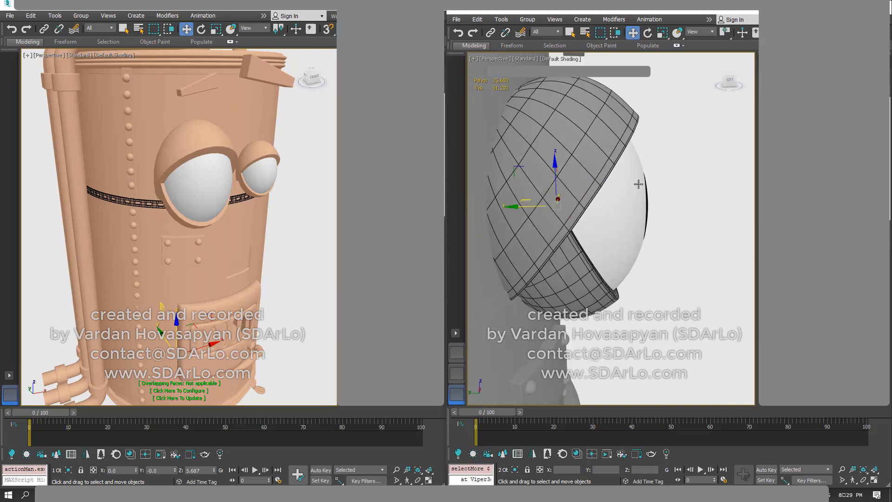
right_click(644, 159)
click(655, 101)
- Examine the wireframe of the isolated grey eye from behind and from the front, checking its upper and lower eyelids separately
alt+middle_drag(616, 160, 687, 145)
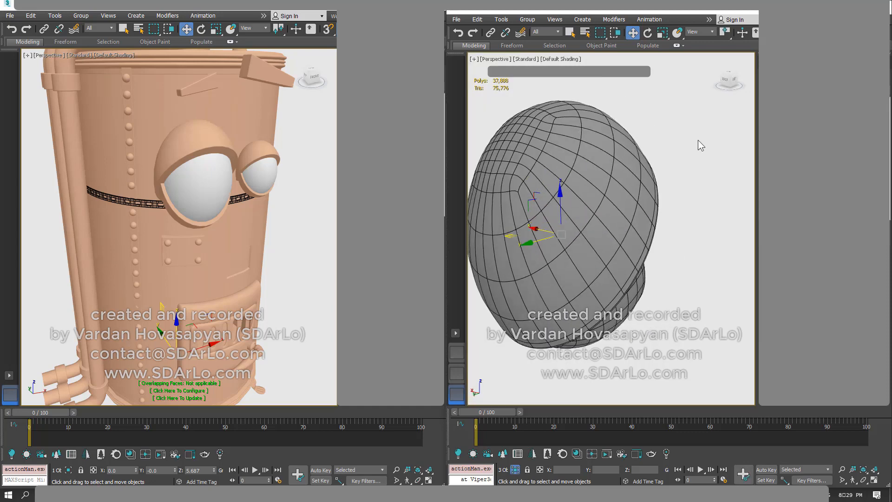
click(698, 141)
alt+middle_drag(636, 179, 615, 243)
click(603, 183)
click(616, 295)
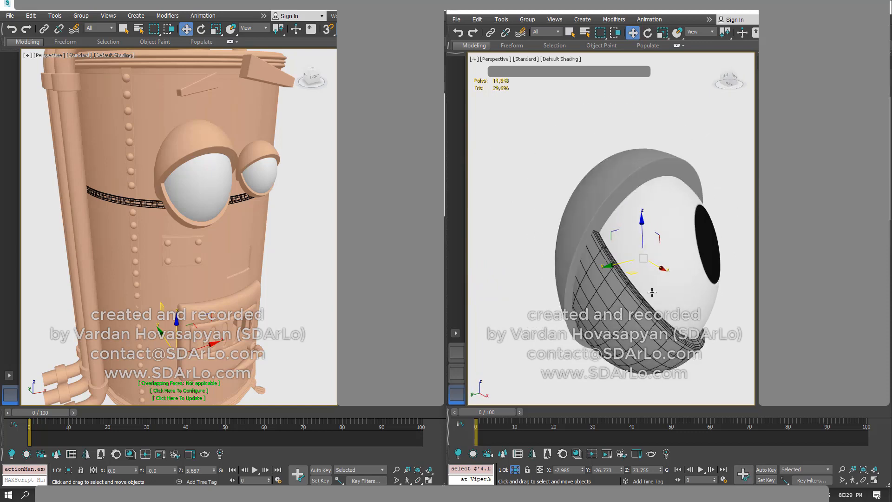
- Isolate the grey boiler's large eyeball and examine its wireframe and pupil
alt+middle_drag(651, 293, 697, 239)
click(697, 250)
right_click(687, 255)
click(699, 180)
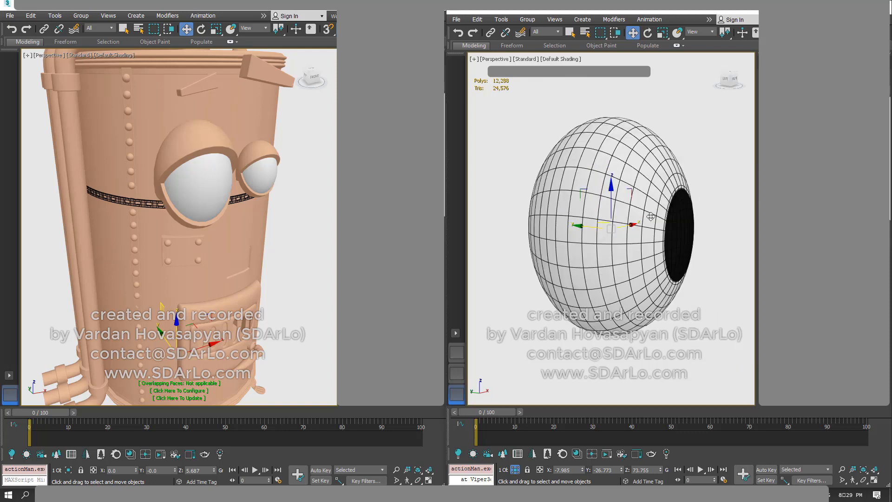
mouse_move(629, 230)
alt+middle_down()
mouse_move(702, 251)
mouse_move(739, 221)
mouse_move(615, 220)
alt+middle_up()
scroll(739, 221, down, 3)
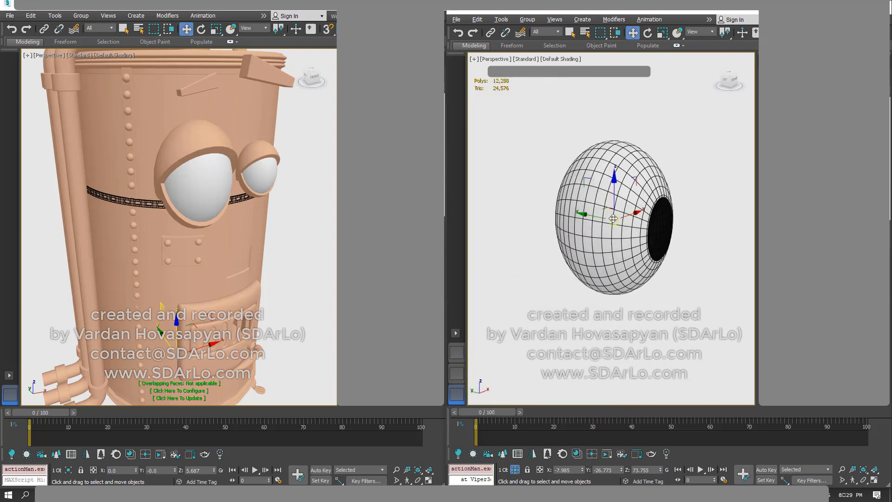
- End the isolation of the eyeball to bring back the full grey boiler
right_click(615, 220)
click(638, 152)
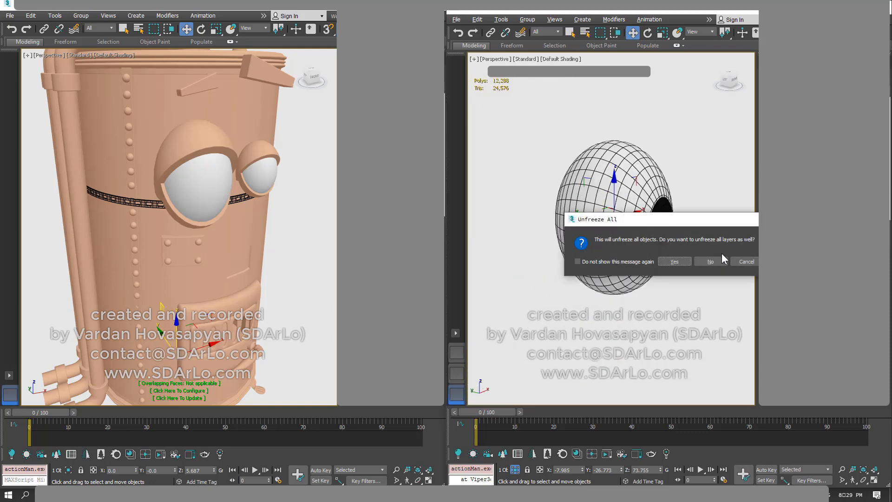
click(739, 264)
right_click(608, 219)
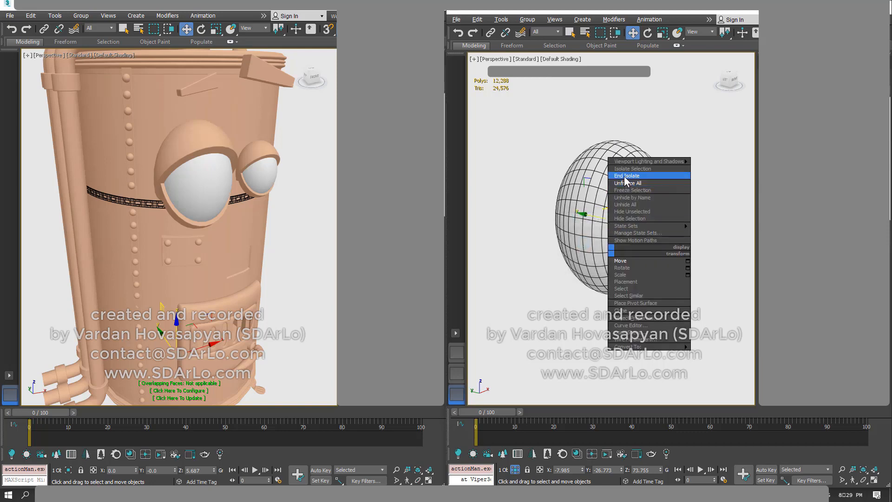
click(637, 175)
- Isolate the orange boiler's large eyeball to examine its wireframe, and end the isolation again
alt+middle_drag(602, 199, 509, 204)
click(209, 192)
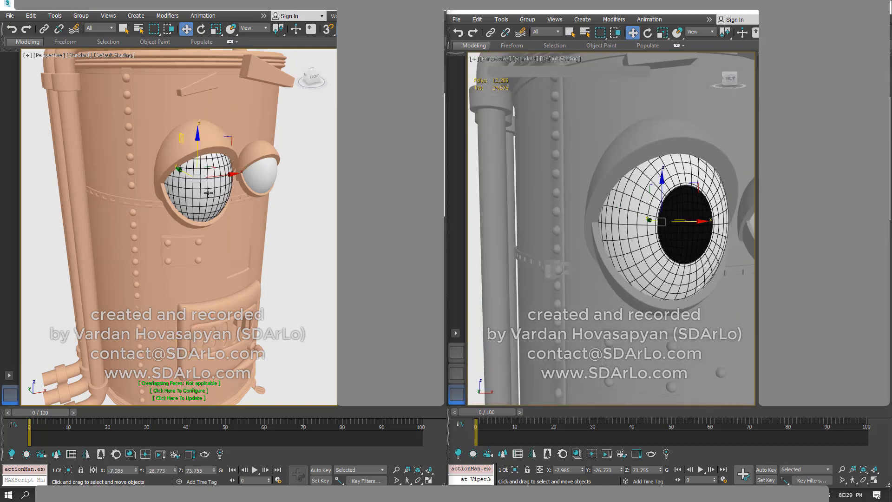
scroll(210, 190, up, 2)
right_click(225, 186)
click(246, 178)
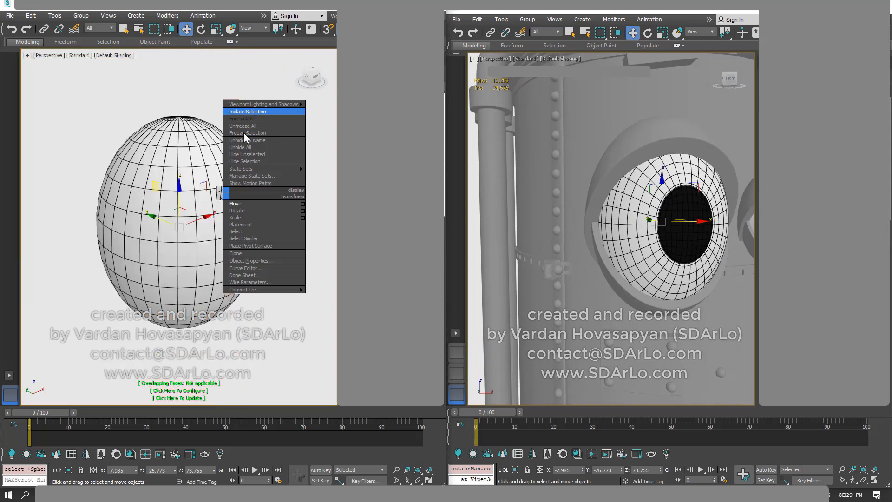
right_click(207, 185)
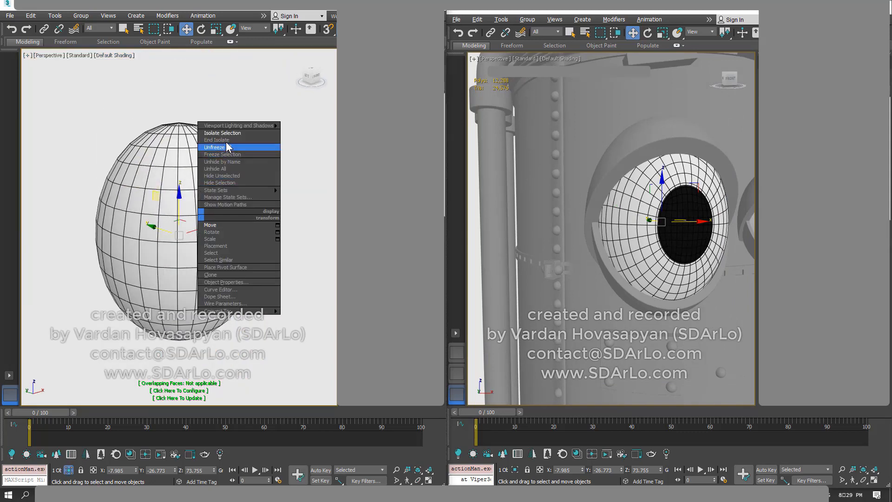
click(223, 143)
- Isolate the upper and lower eyelids of the orange boiler's large eye for inspection and restore the full model
ctrl+click(178, 143)
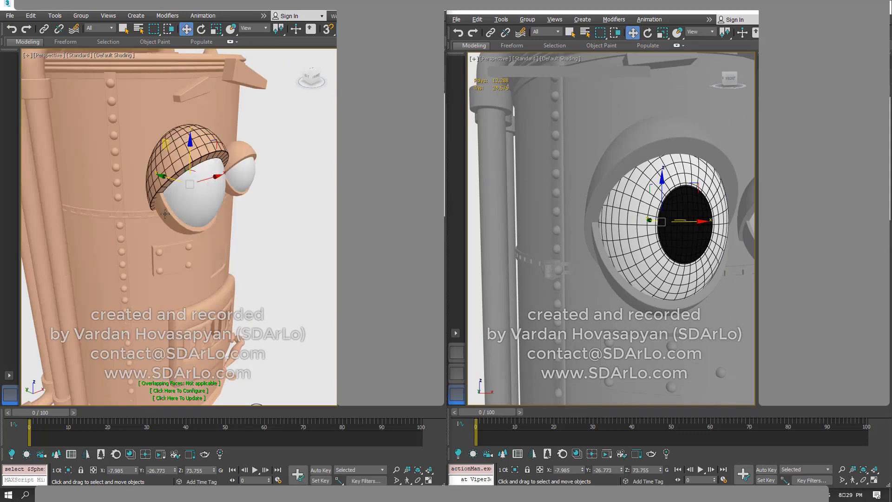
right_click(172, 167)
click(185, 126)
alt+middle_drag(223, 186, 214, 163)
right_click(196, 180)
click(216, 104)
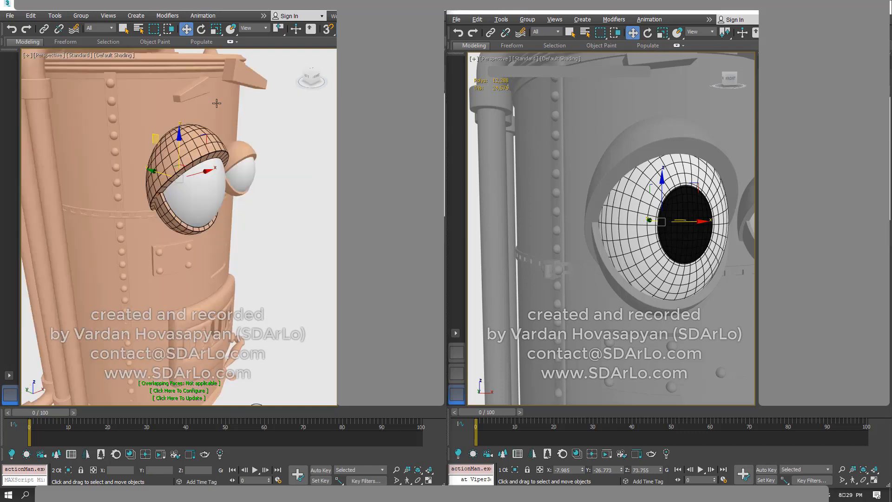
- Bring both boilers into full view side by side and clear the selection on the grey one
alt+middle_drag(214, 195, 220, 194)
scroll(247, 208, down, 10)
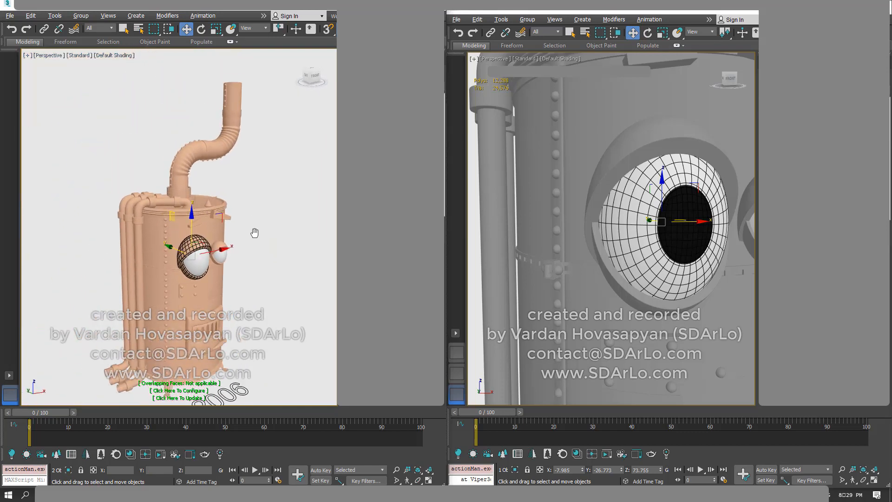
scroll(625, 195, down, 6)
alt+middle_drag(578, 233, 698, 251)
click(698, 251)
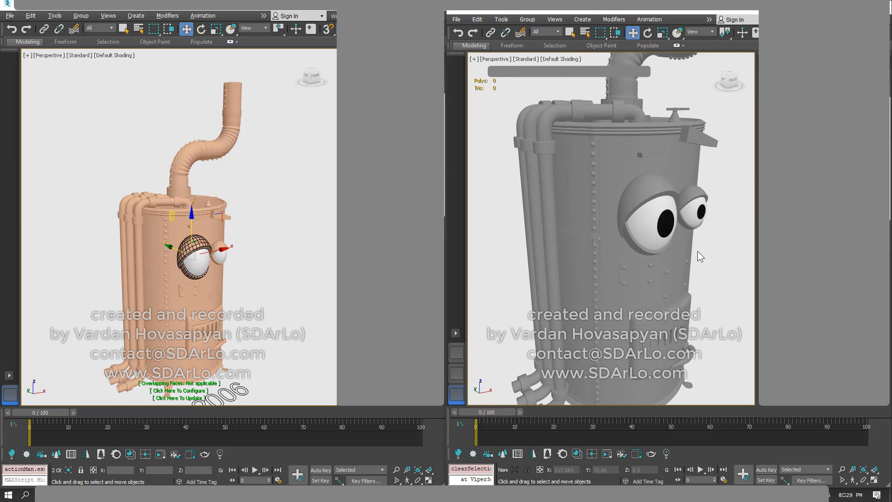
scroll(660, 240, down, 5)
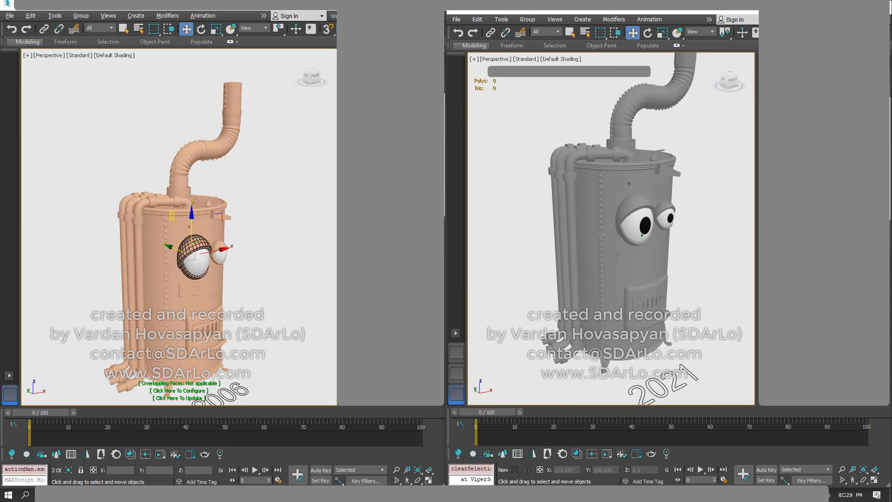
scroll(646, 244, down, 2)
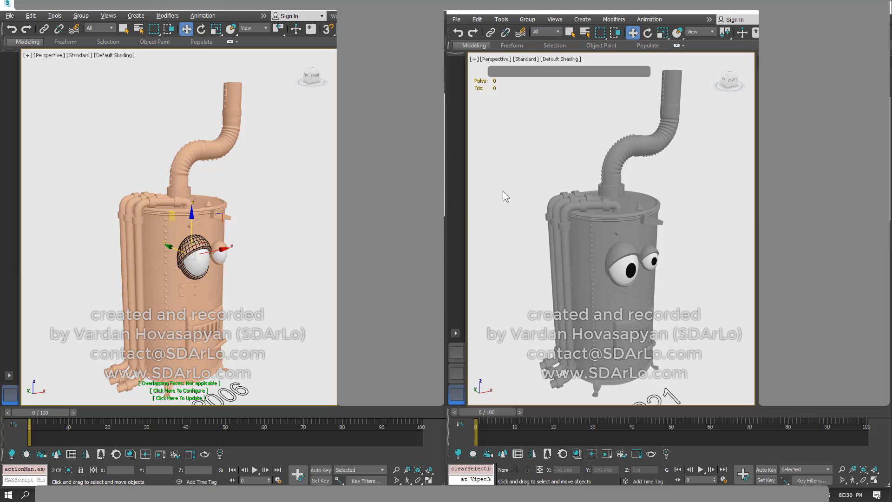
- Match the framing of the grey boiler to the orange one and leave nothing selected in either scene
scroll(604, 219, down, 2)
mouse_move(603, 219)
alt+middle_down()
mouse_move(609, 222)
mouse_move(603, 219)
alt+middle_up()
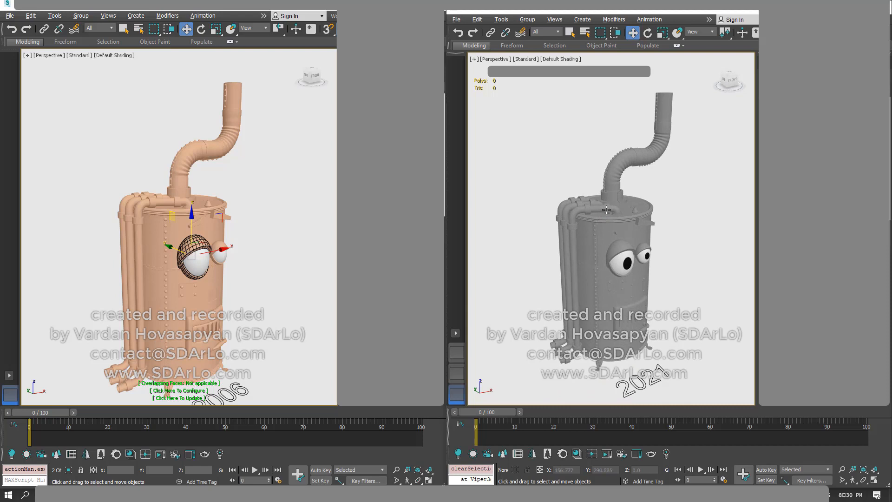
mouse_move(606, 210)
alt+middle_down()
mouse_move(602, 226)
mouse_move(593, 221)
alt+middle_up()
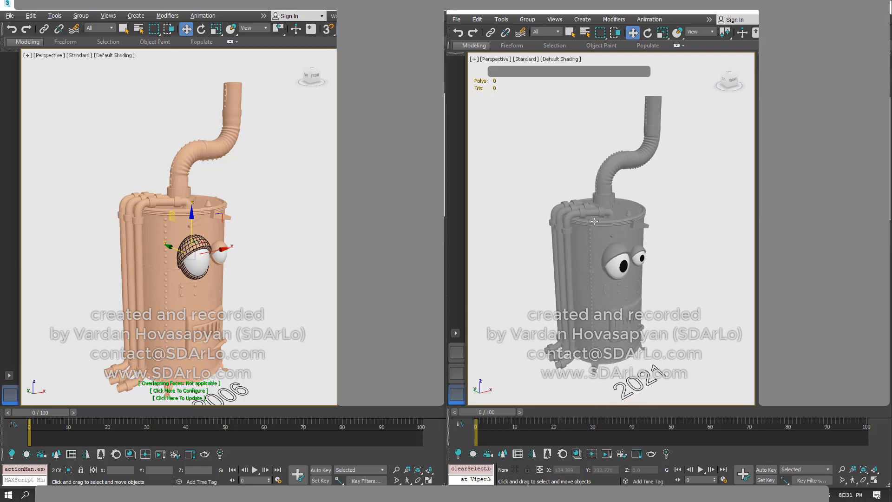
alt+middle_drag(595, 221, 587, 220)
click(595, 219)
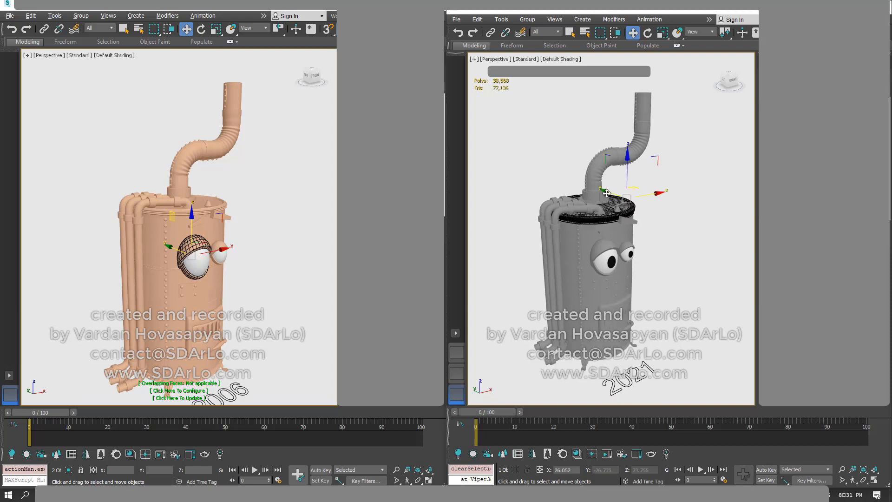
key(ctrl+z)
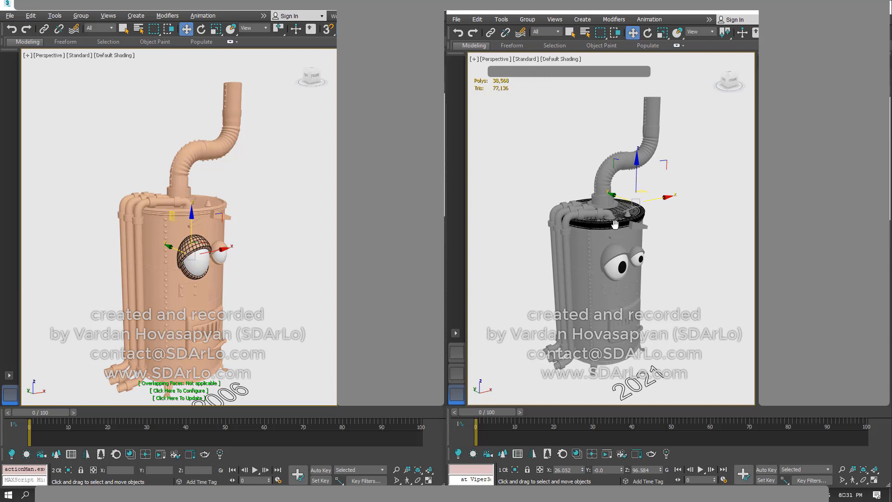
alt+middle_drag(269, 228, 263, 228)
click(246, 233)
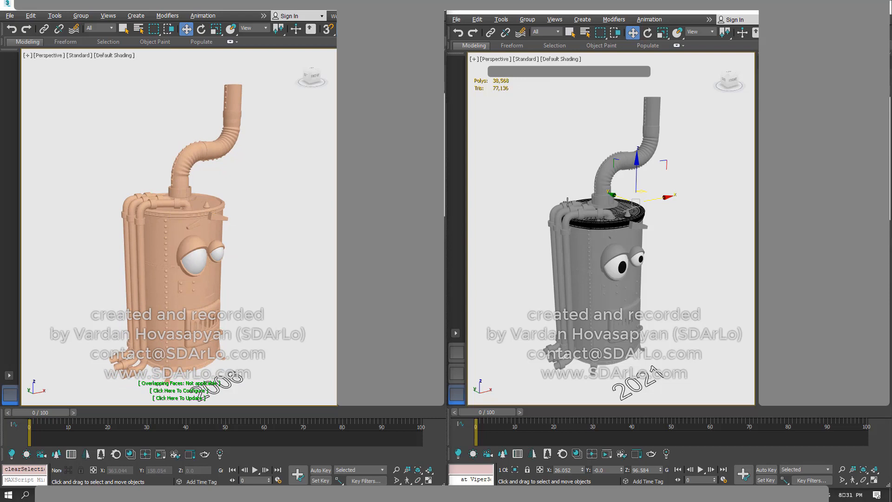
middle_drag(568, 202, 574, 176)
click(559, 172)
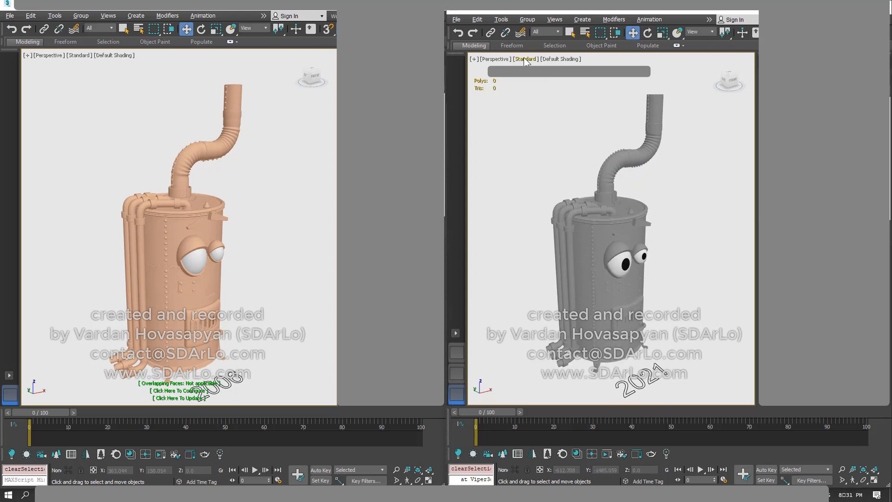
- Switch both perspective viewports to High Quality display to compare the two boilers with richer shading
click(527, 59)
click(539, 81)
alt+middle_drag(528, 158, 543, 151)
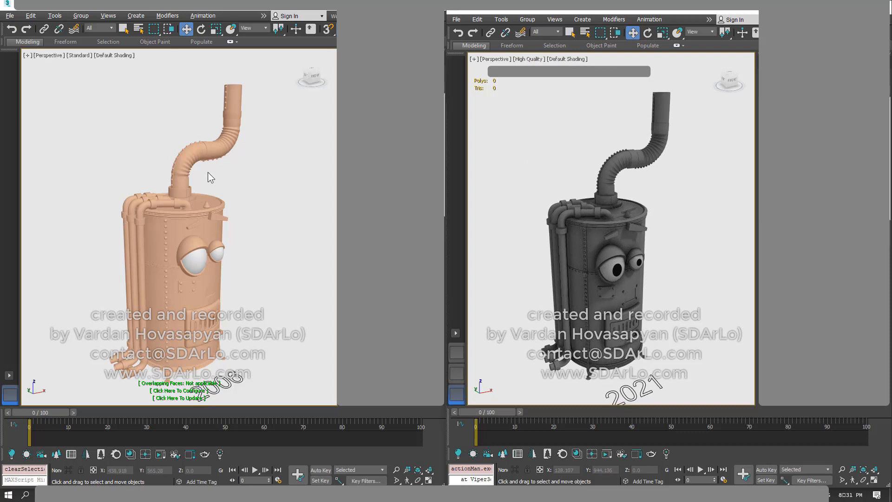
click(79, 55)
click(96, 78)
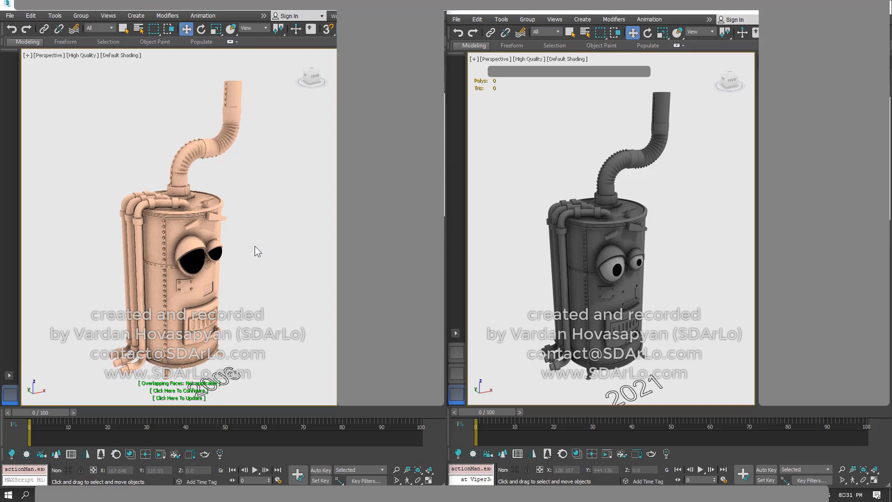
- Set both perspective viewports back to Standard display
click(78, 55)
click(98, 88)
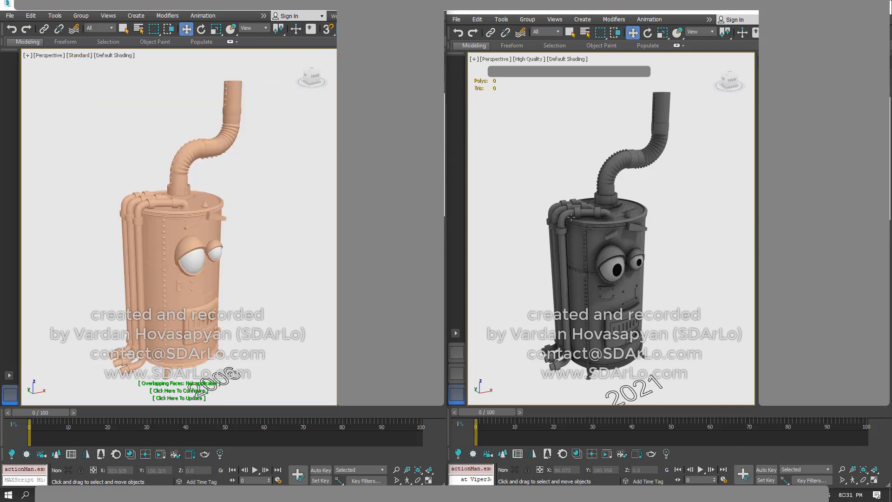
click(529, 59)
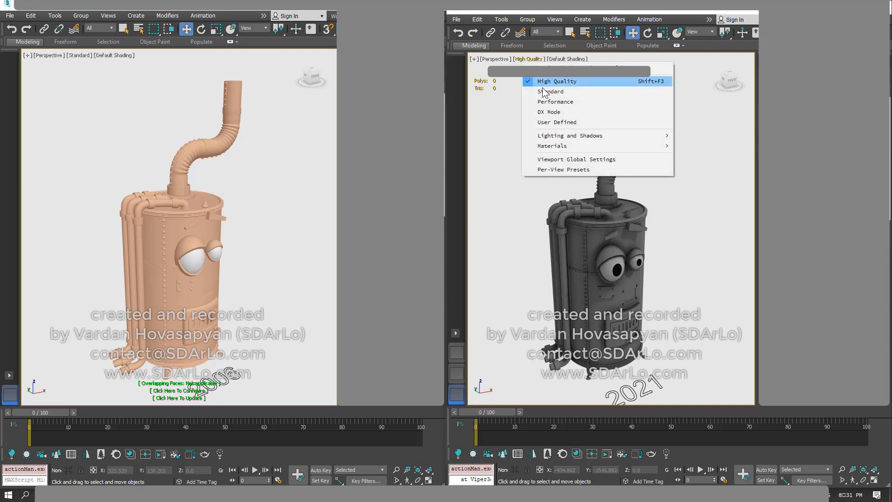
click(548, 88)
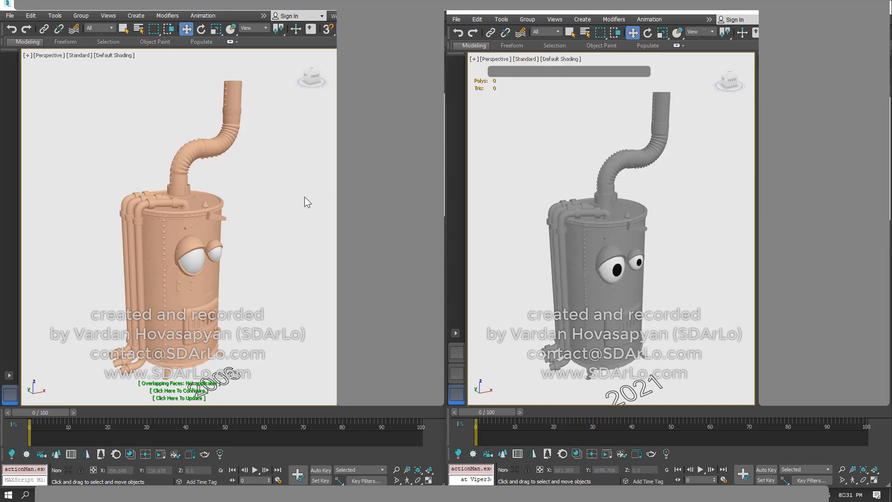
- Unhide all objects in the orange boiler's scene and select everything
right_click(270, 178)
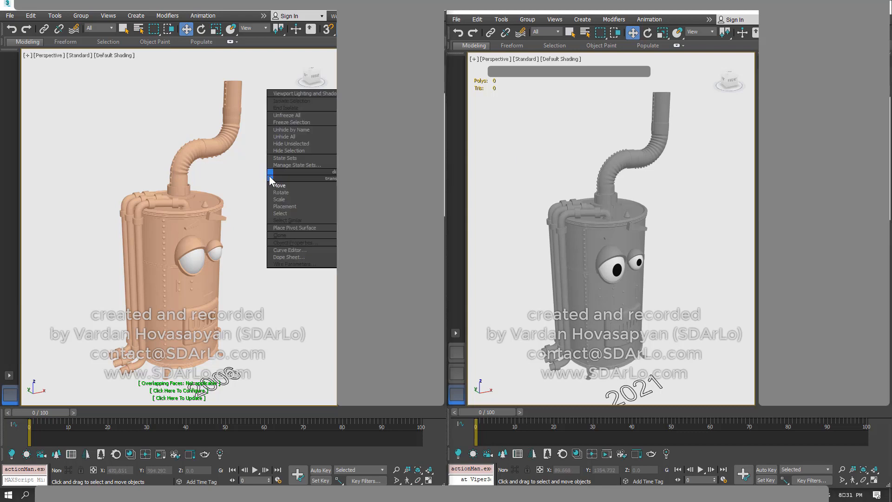
click(280, 137)
click(229, 257)
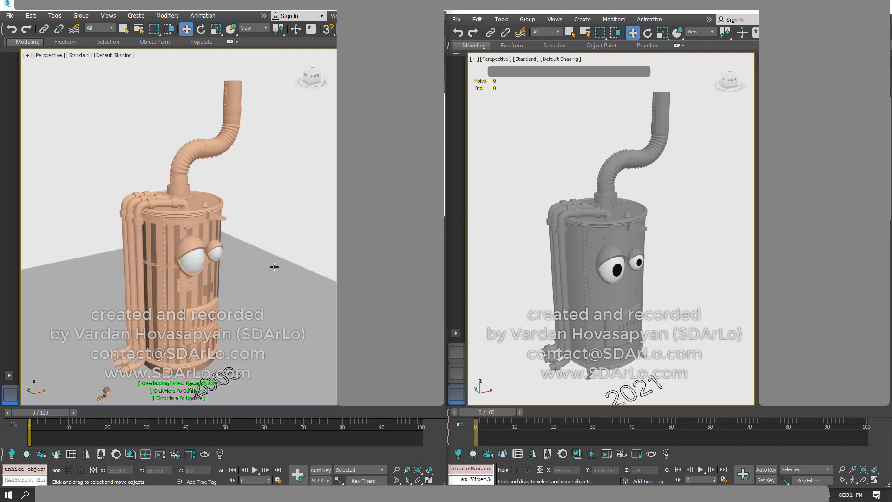
key(ctrl+a)
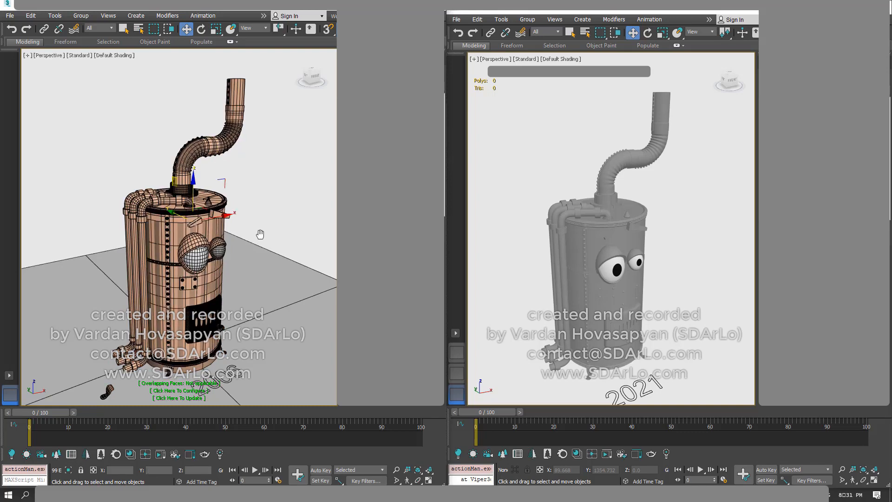
- Set the orange boiler viewport's statistics to polygon and triangle counts, with vertex count and frames per second switched off
click(26, 55)
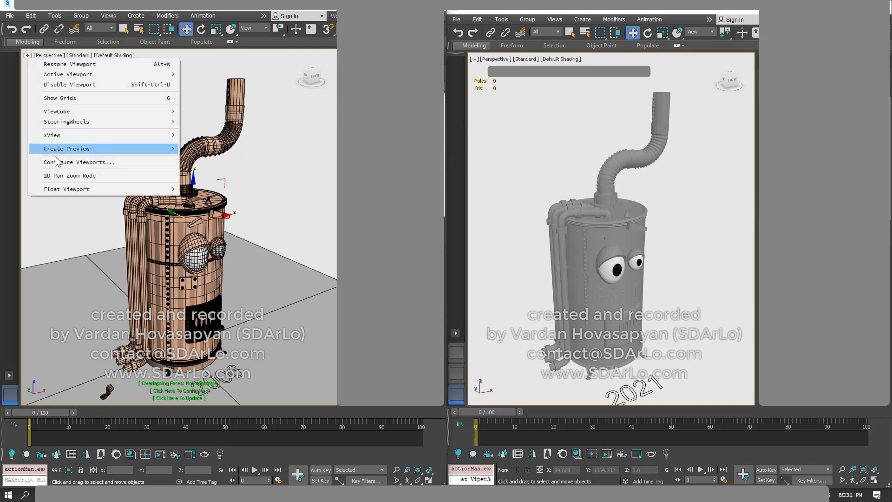
click(83, 163)
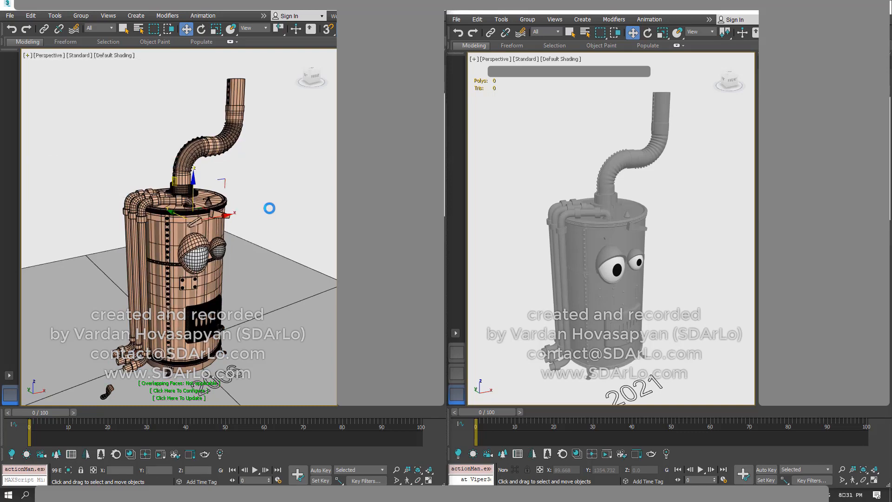
click(263, 136)
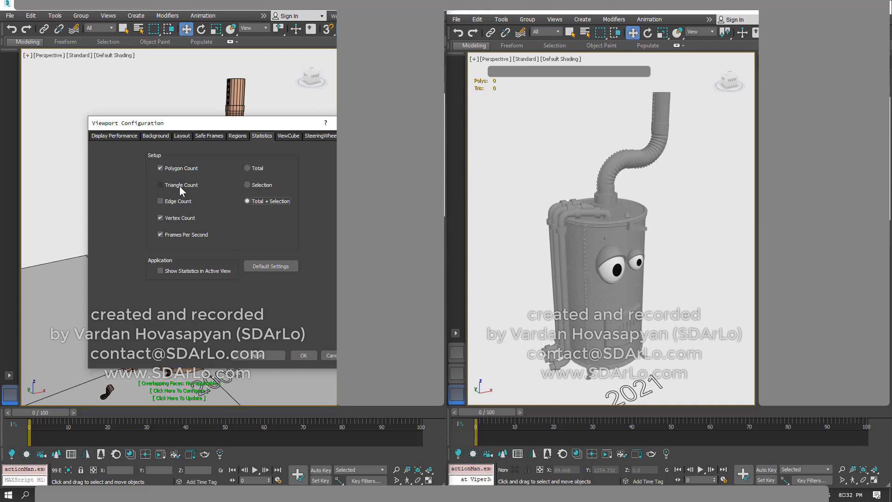
click(179, 235)
click(305, 353)
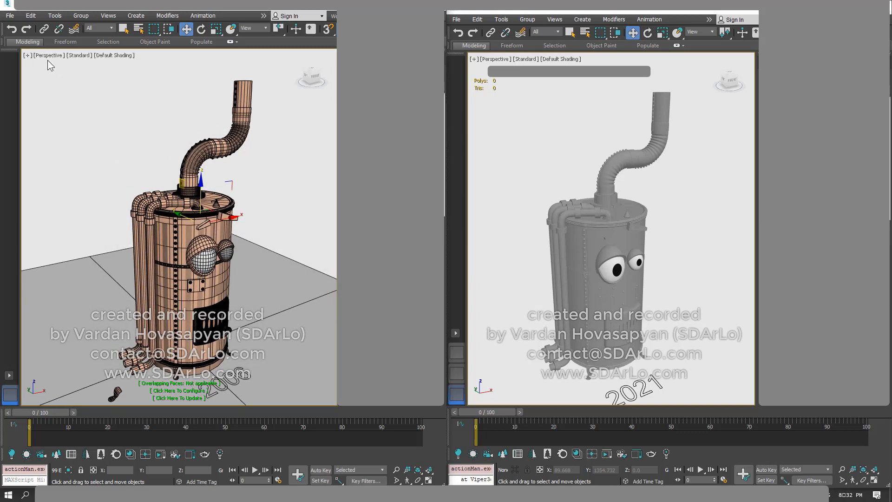
- Turn on statistics in the active view for the orange boiler's viewport and select everything in its scene
click(27, 55)
click(77, 163)
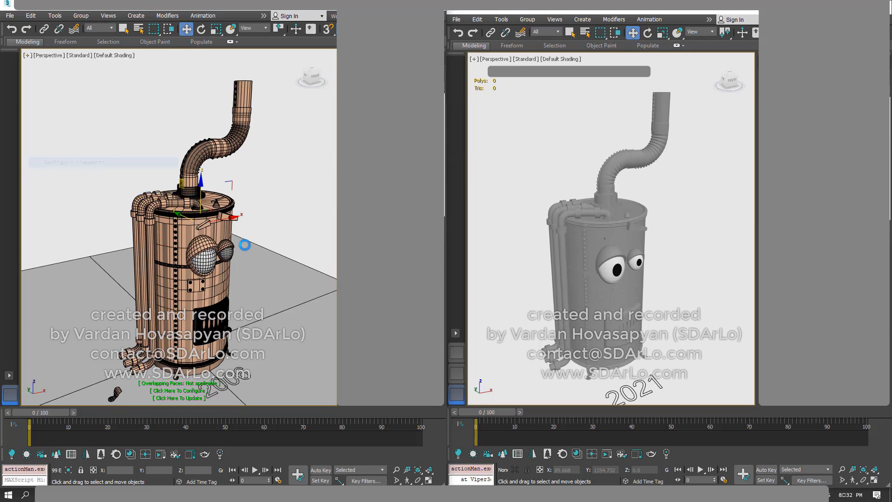
click(182, 269)
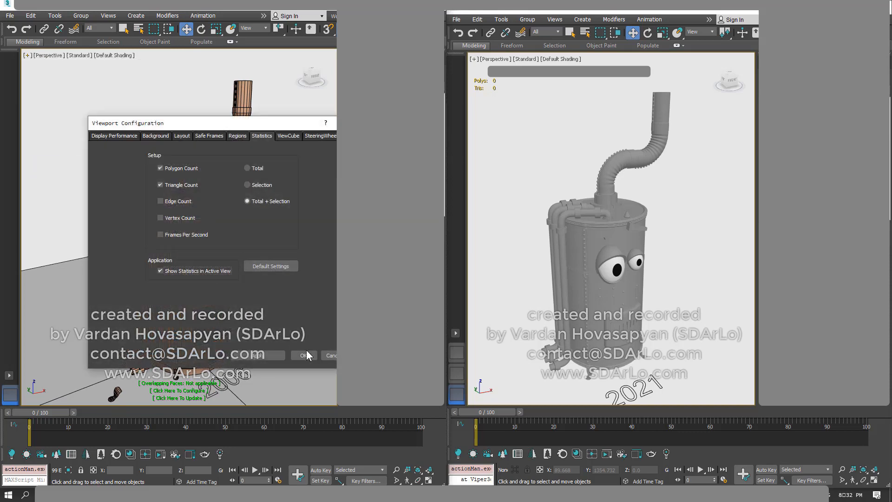
click(305, 356)
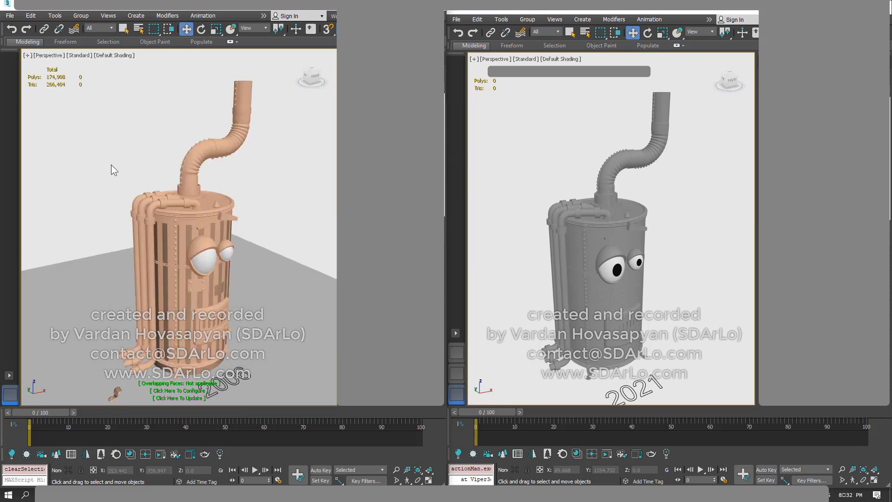
key(ctrl+a)
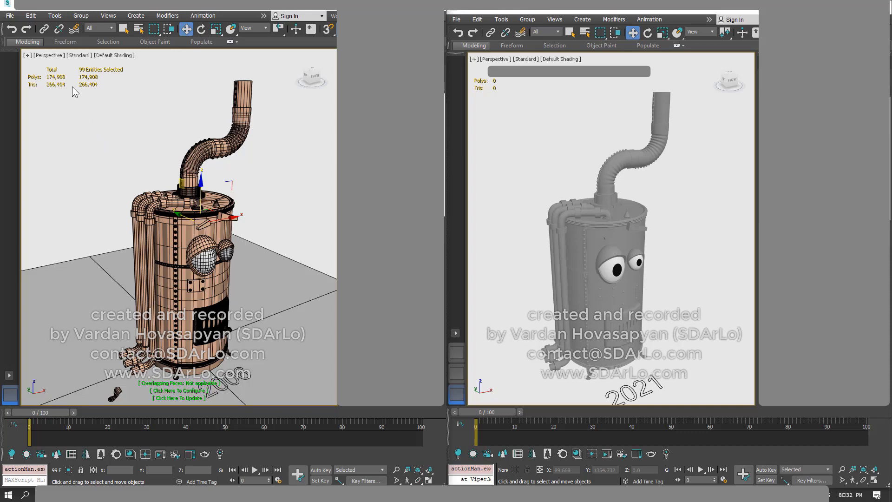
- Review the statistics options in the orange viewport's configuration without changing them
click(27, 55)
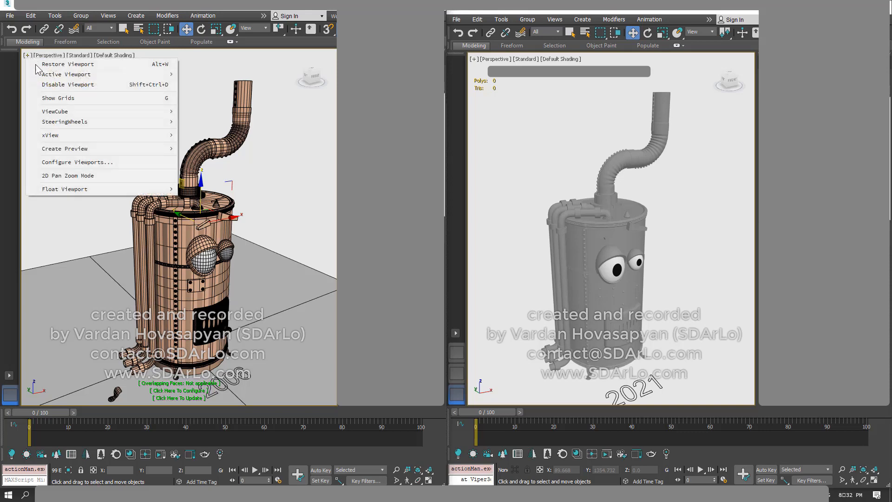
click(59, 163)
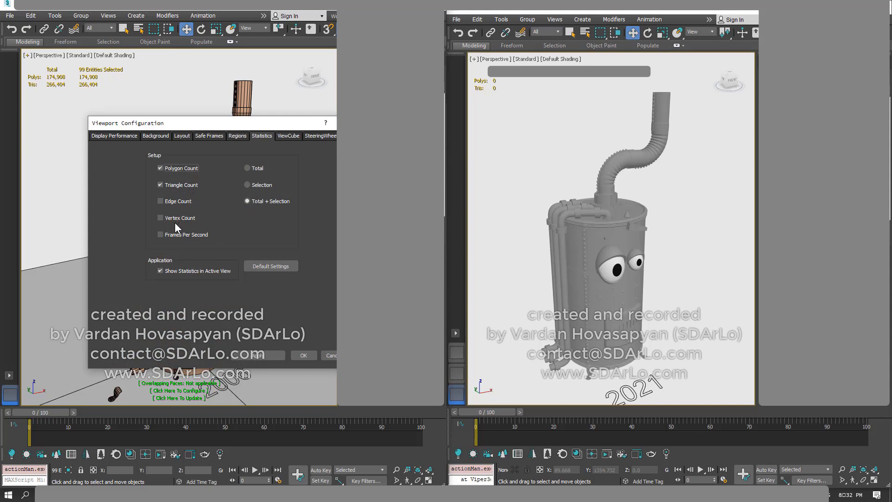
click(303, 356)
- Select the orange boiler's bent chimney pipe to read its polygon statistics, and clear the selection
click(108, 138)
click(226, 153)
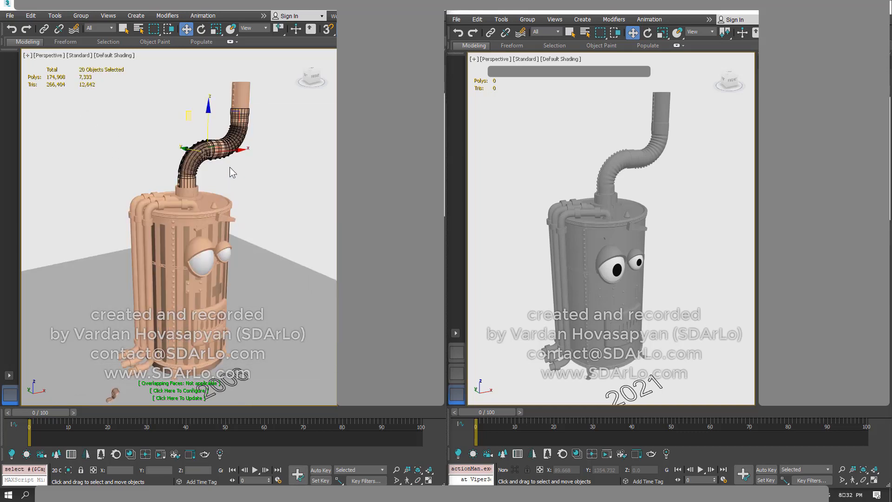
click(114, 154)
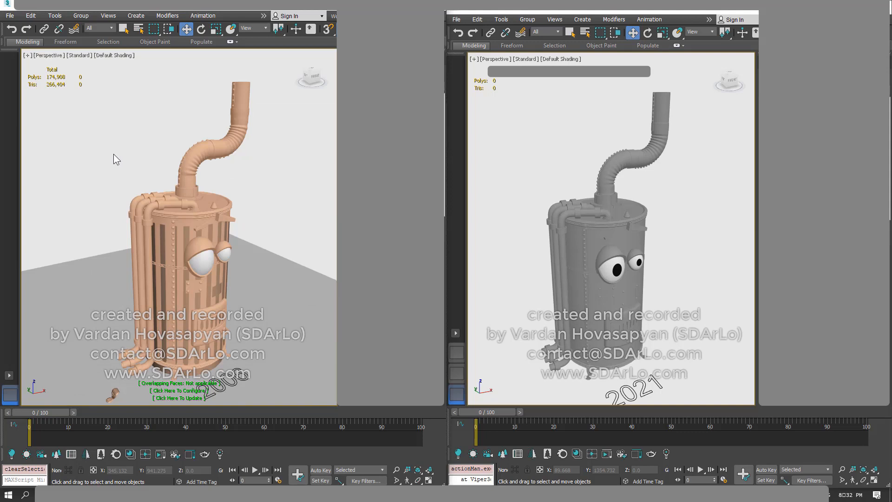
- Select everything in the orange scene to examine its polygon and triangle counts, and deselect it all
key(ctrl+a)
click(113, 154)
key(ctrl+a)
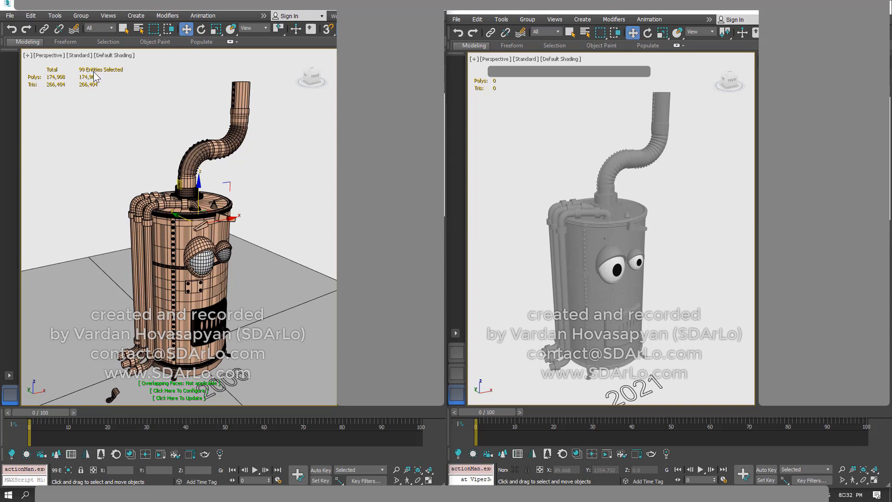
alt+middle_drag(141, 151, 131, 169)
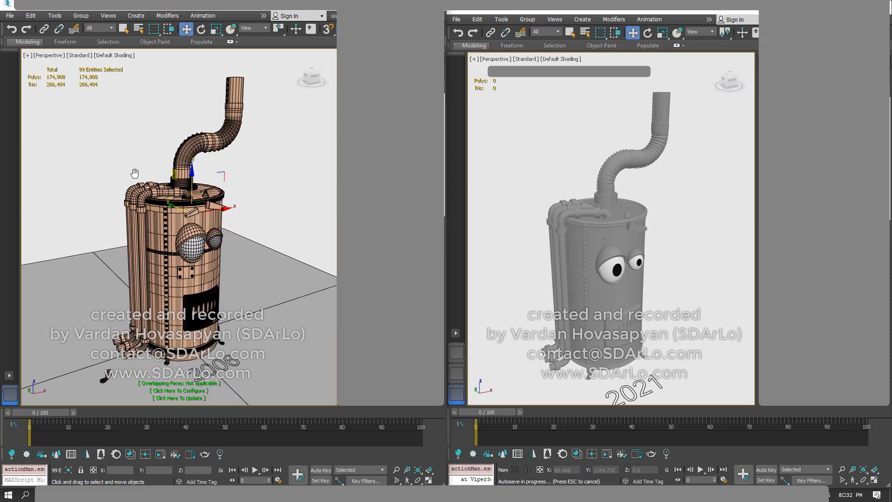
click(104, 92)
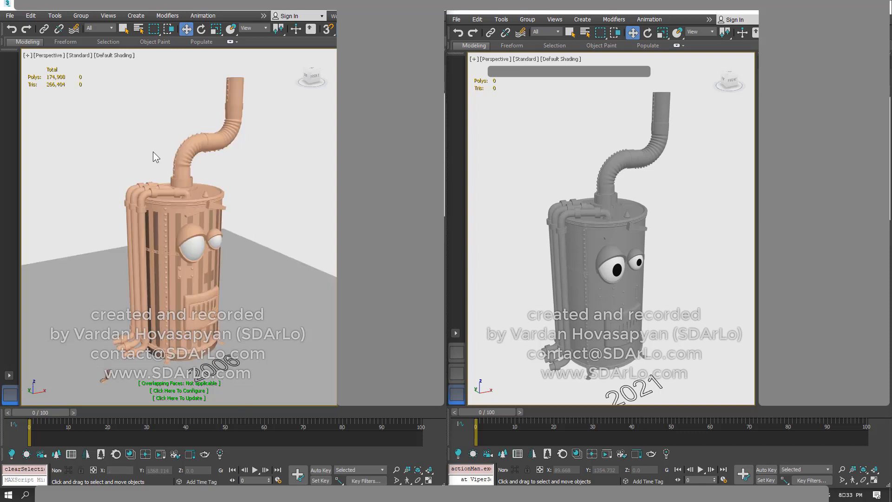
- Check the counts of the lower chimney bend against those of the whole orange scene, leaving nothing selected
click(193, 152)
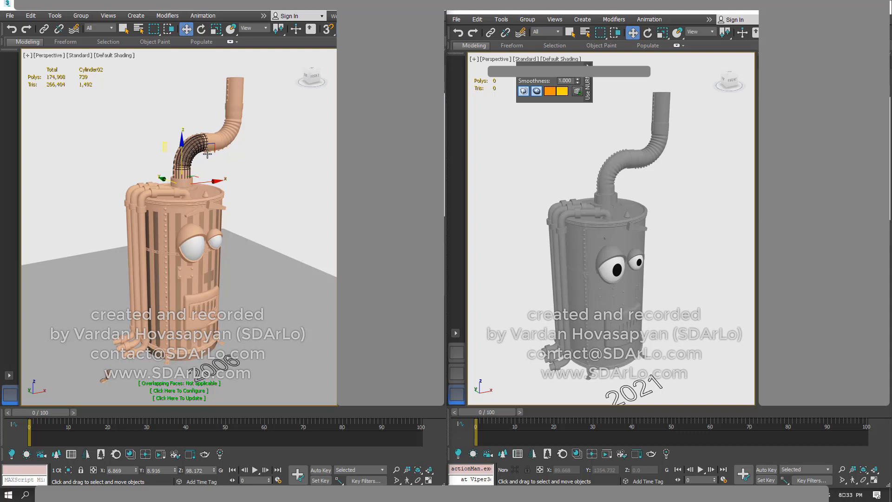
click(116, 140)
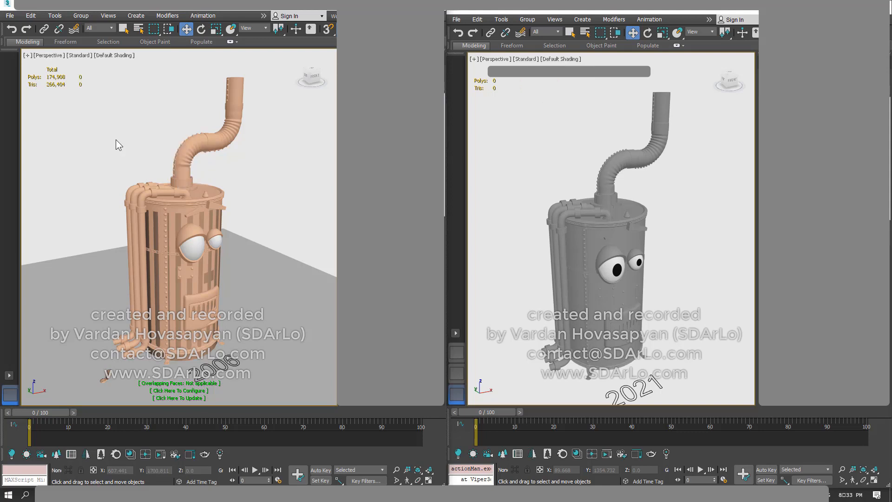
key(ctrl+a)
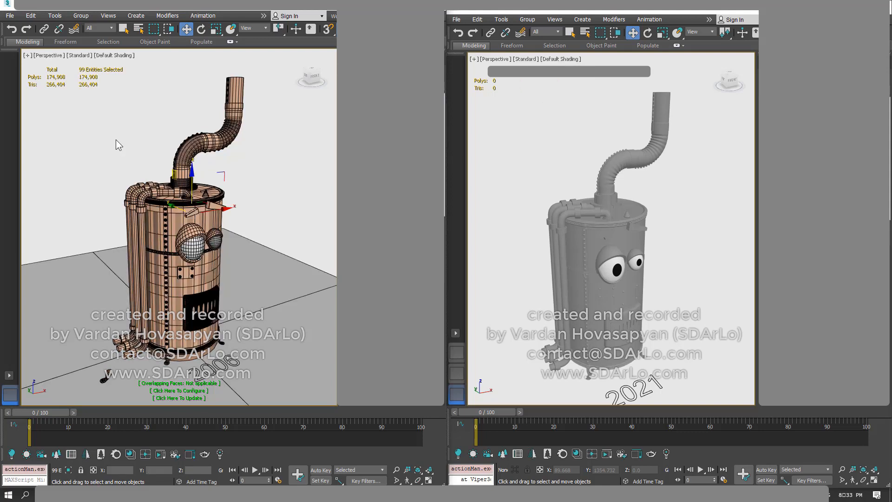
click(91, 99)
- Undo back to the orange scene with its floor hidden, and exclude the 2006 text from the full selection to check the counts
key(ctrl+z)
key(ctrl+z)
key(ctrl+z)
key(ctrl+z)
key(ctrl+z)
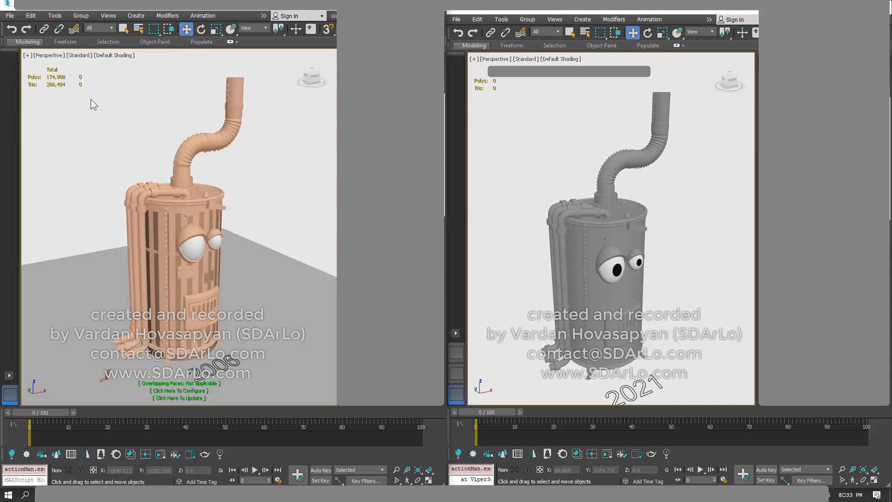
key(ctrl+z)
key(ctrl+z)
key(ctrl+z)
key(ctrl+z)
key(ctrl+z)
key(ctrl+z)
key(ctrl+z)
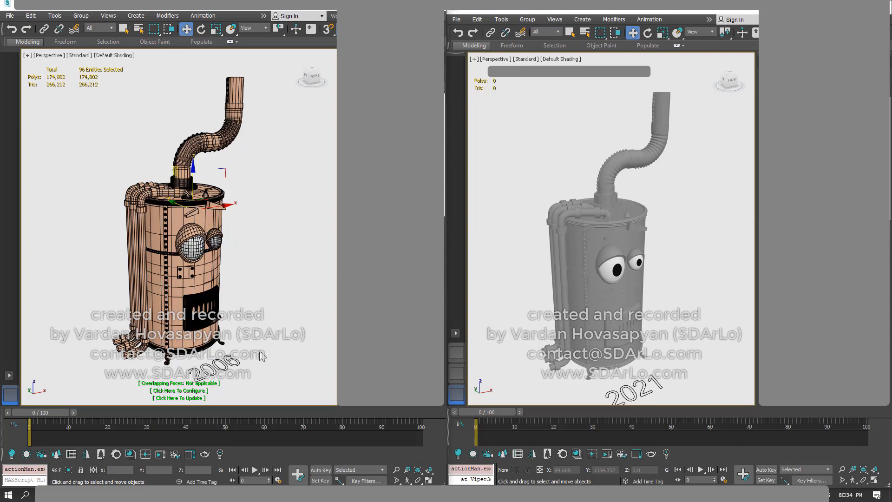
alt+click(210, 367)
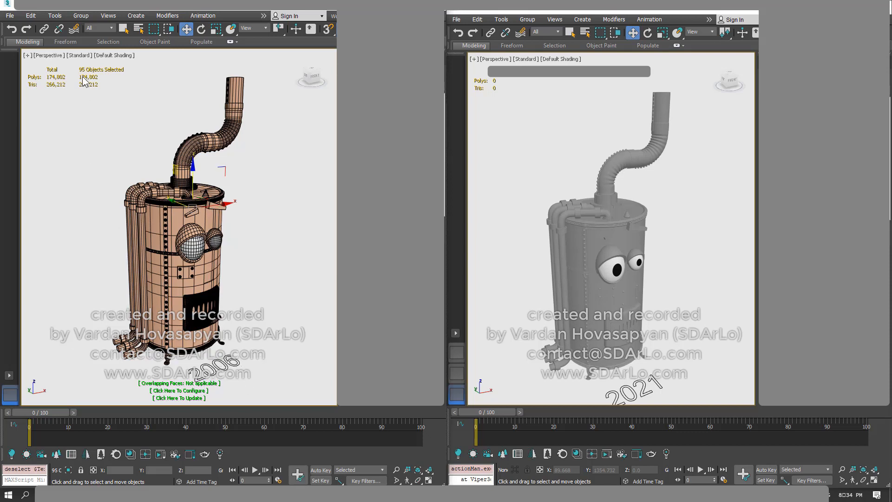
- Unhide all objects and layers in the orange scene, read the complete statistics, and clear the selection
right_click(104, 149)
click(129, 111)
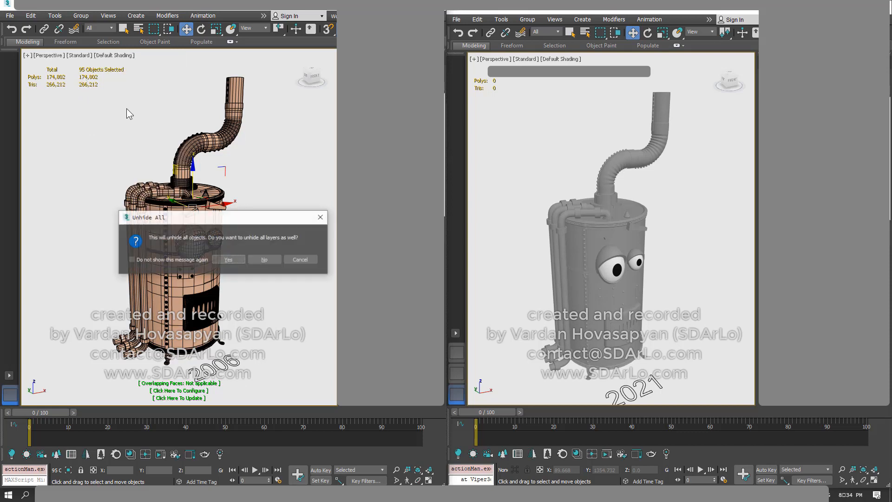
click(240, 259)
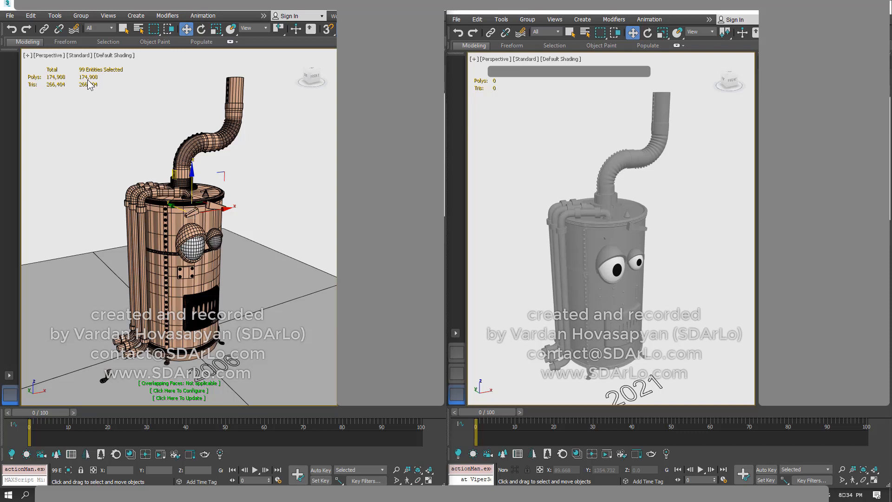
click(106, 125)
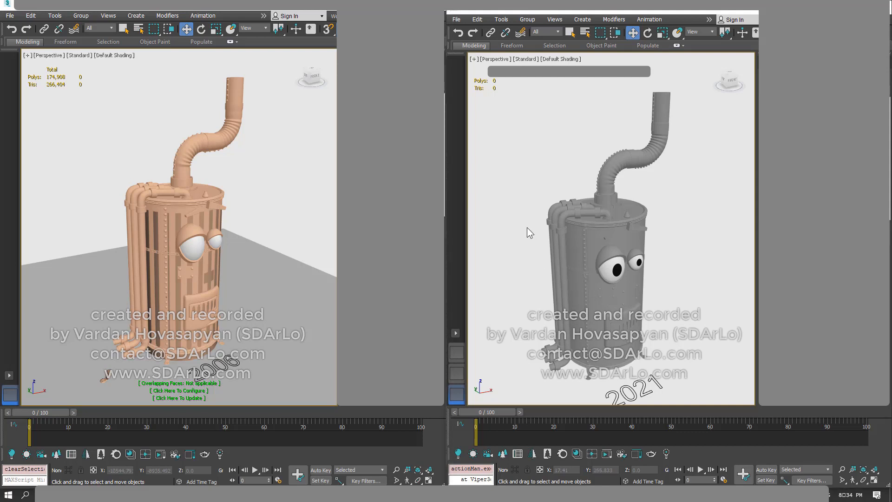
- Select the whole grey boiler without the 2021 text to read its polygon and triangle counts, and deselect it
key(ctrl+a)
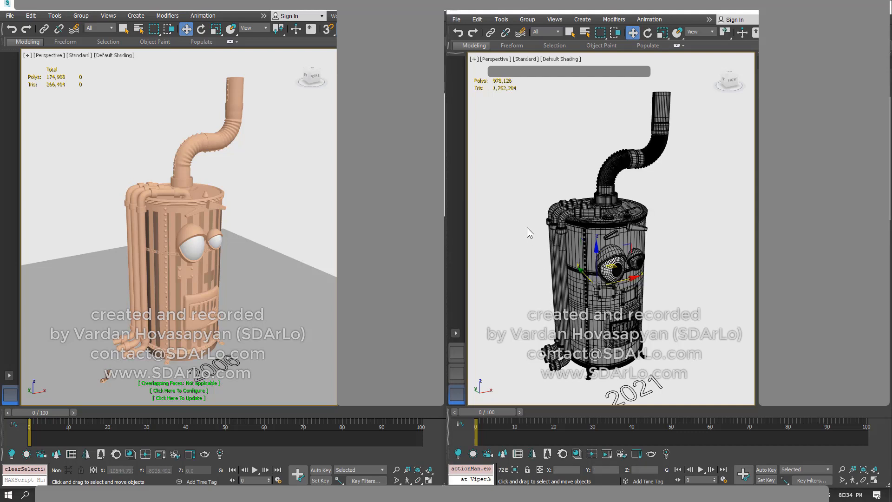
alt+click(651, 395)
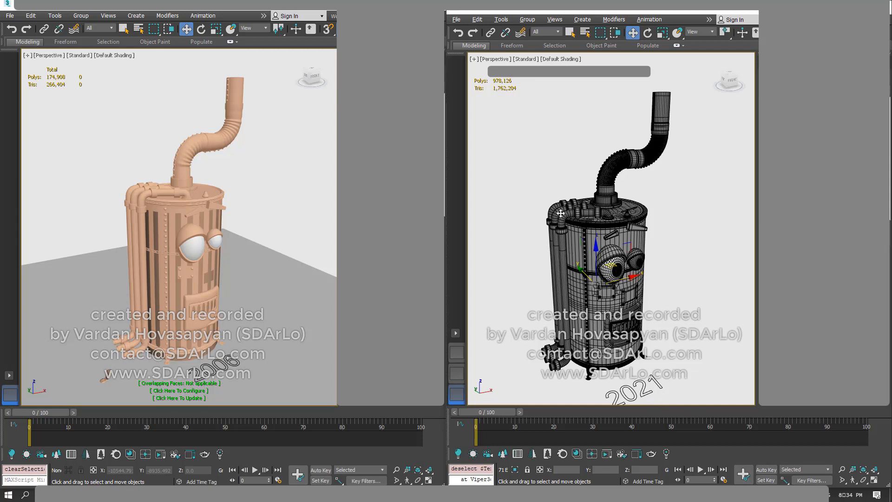
alt+middle_drag(544, 183, 565, 210)
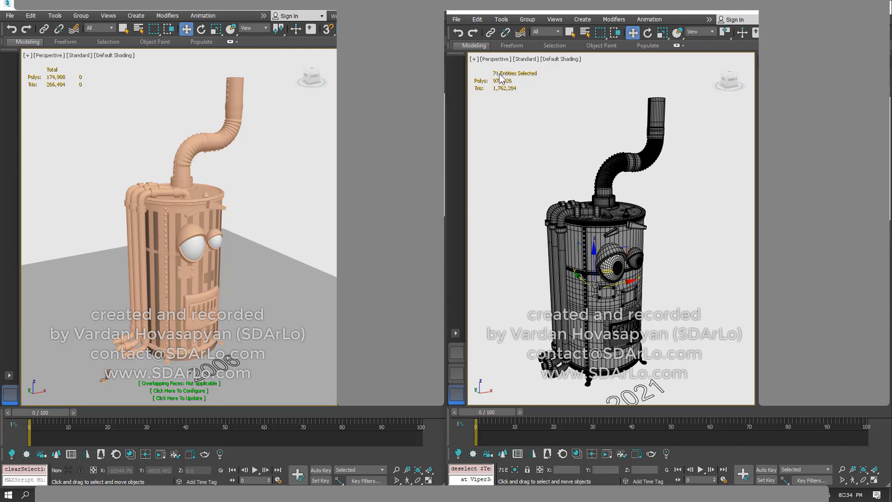
click(541, 155)
- Unhide all objects and layers in the grey boiler's scene and select everything to read the full statistics
right_click(540, 161)
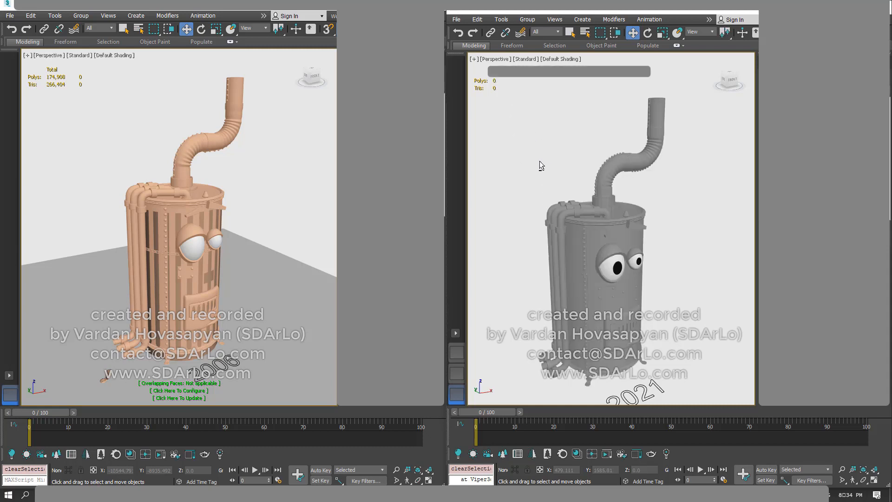
click(549, 120)
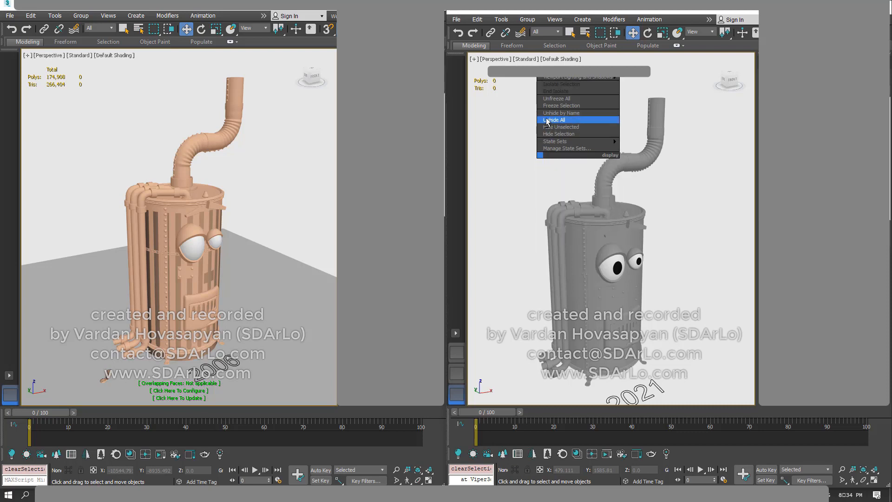
click(673, 262)
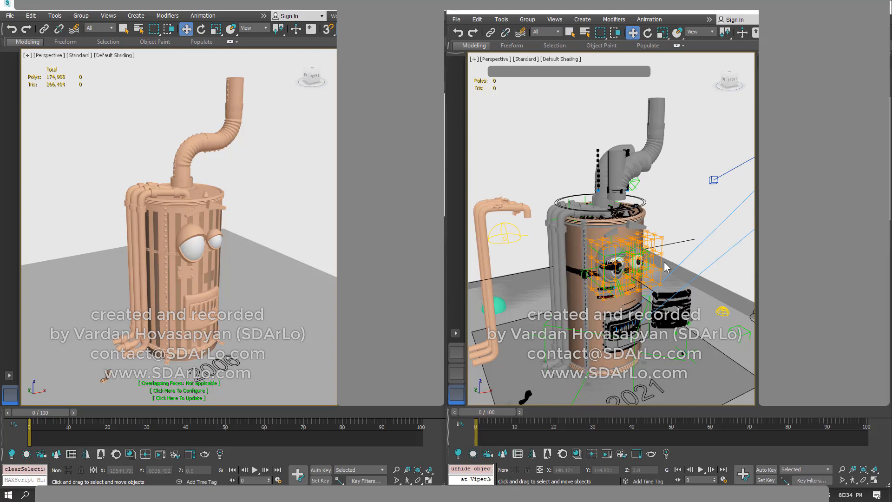
key(ctrl+a)
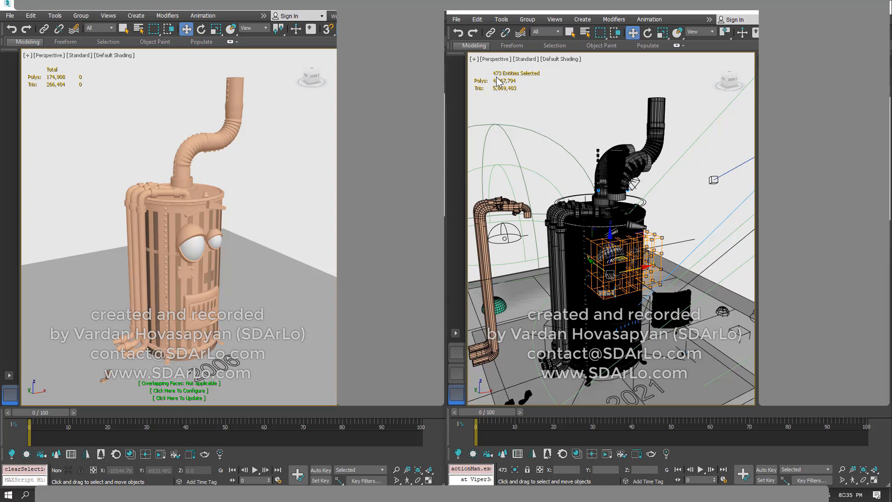
- Undo the full selection and the unhiding in the grey scene, and leave nothing selected
key(ctrl+z)
key(ctrl+z)
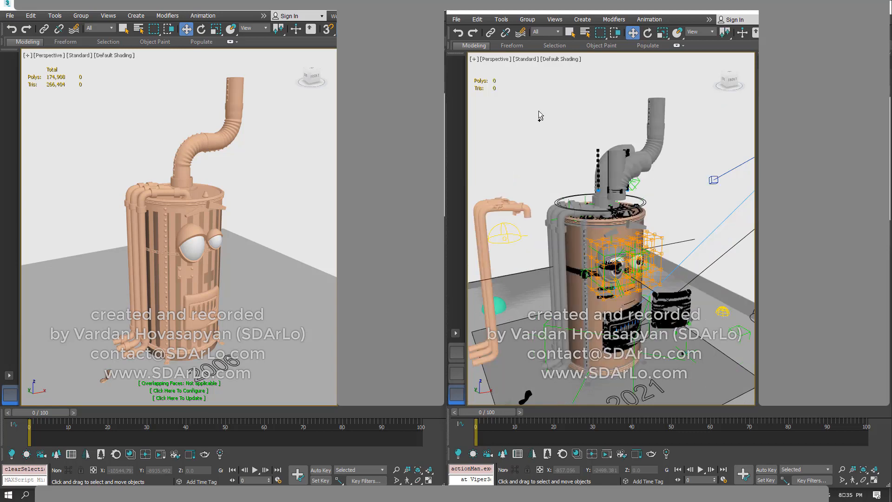
click(615, 326)
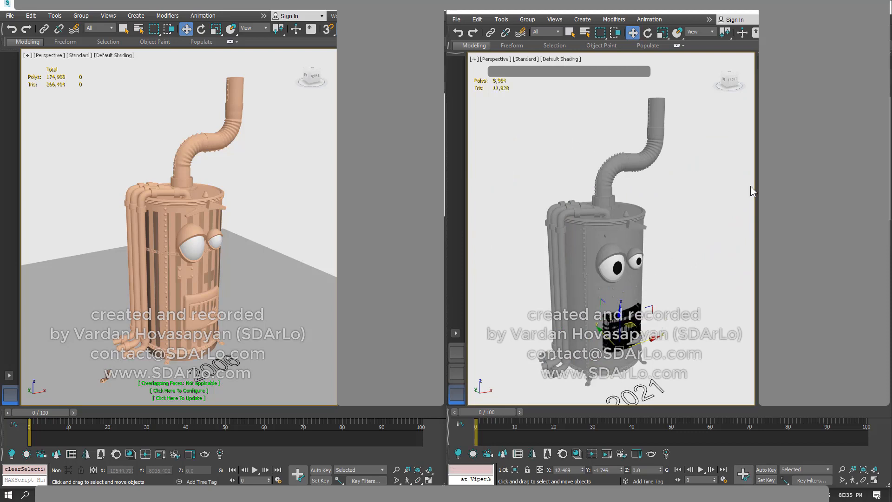
click(702, 250)
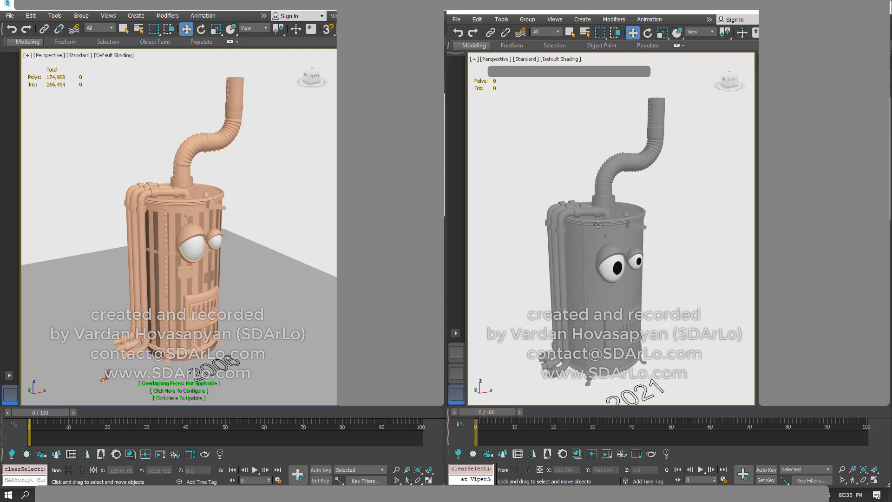
- Unhide all objects in the grey boiler's scene to view the hidden construction elements, and undo the unhiding
right_click(587, 203)
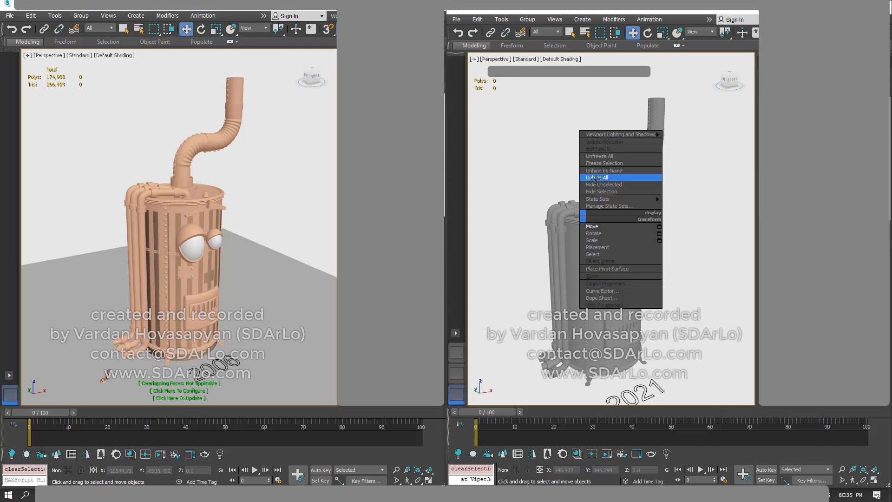
click(618, 184)
click(676, 262)
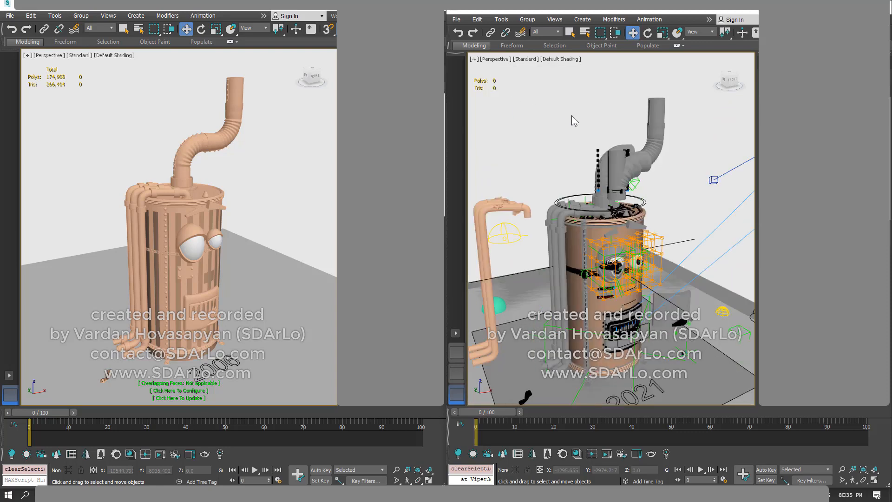
key(ctrl+z)
key(ctrl+z)
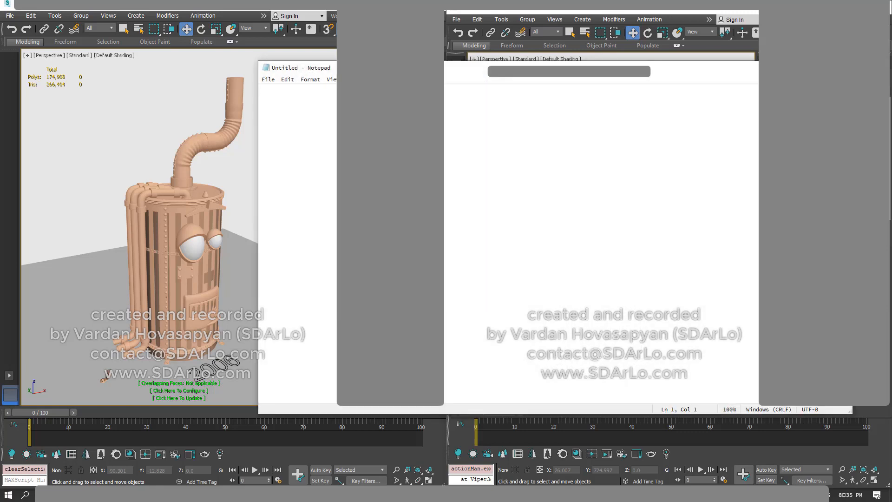
- Note 473 and 71 on separate lines in Notepad, and shrink and reposition its window over the scenes
text(473)
drag(852, 412, 491, 244)
drag(402, 68, 366, 170)
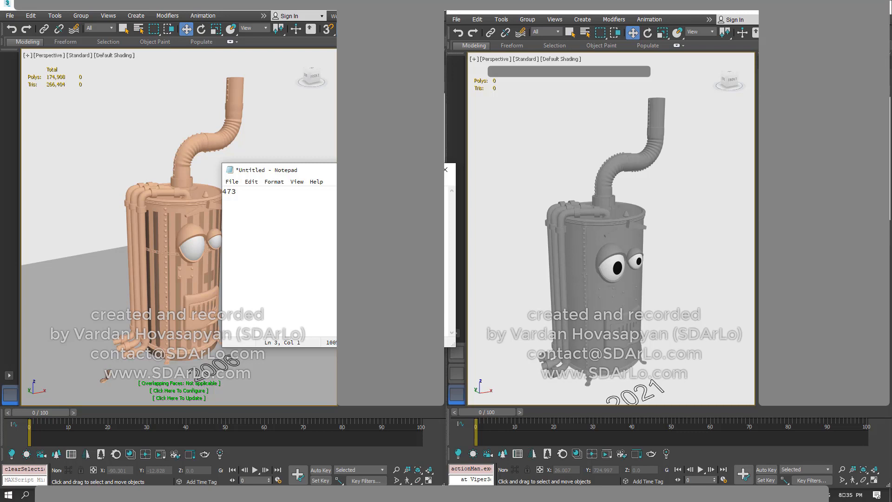
text(71)
- Select everything in the grey boiler's scene except the 2021 text to check the number of selected entities
click(519, 182)
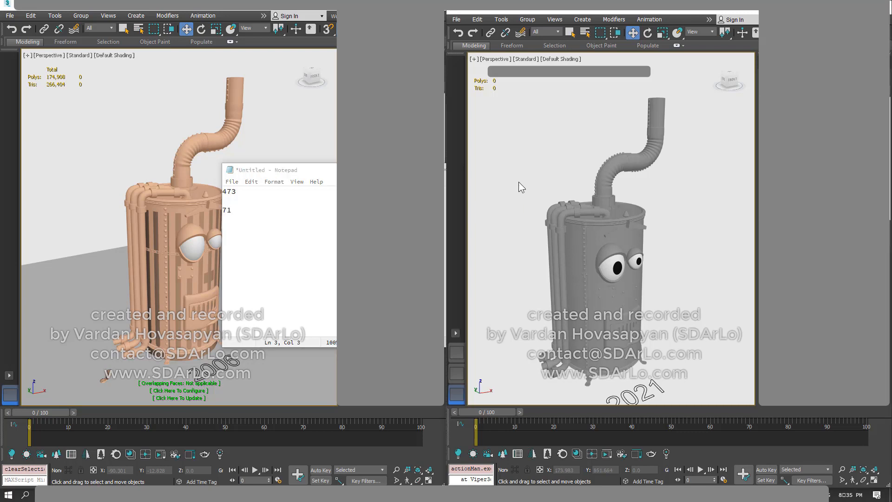
key(ctrl+a)
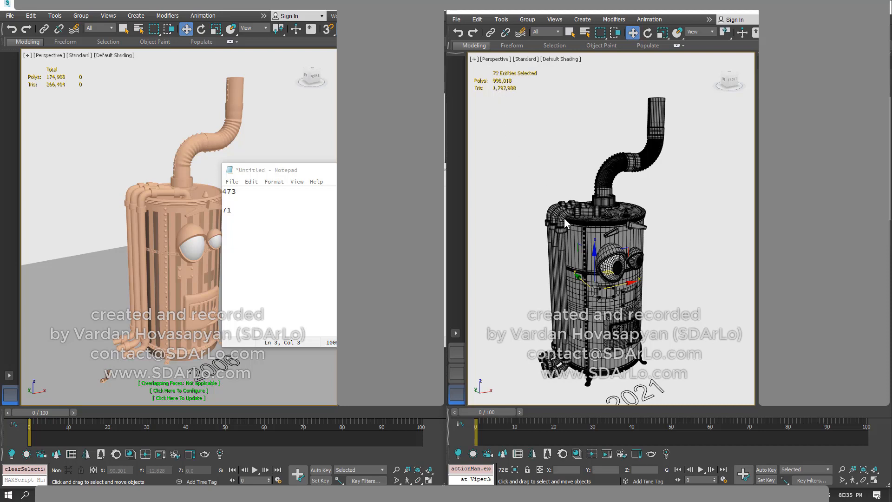
alt+click(620, 394)
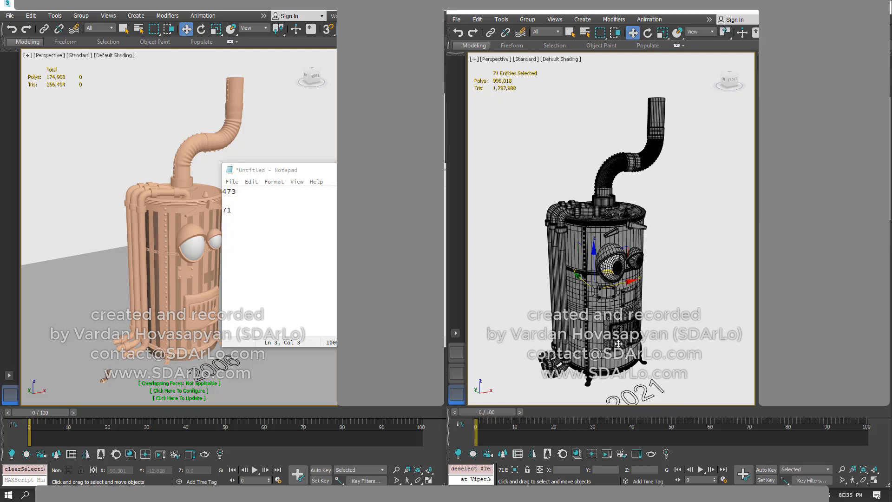
- Label the noted 71 with "_ final result" and the 473 with "_ all included elements" in Notepad
click(249, 212)
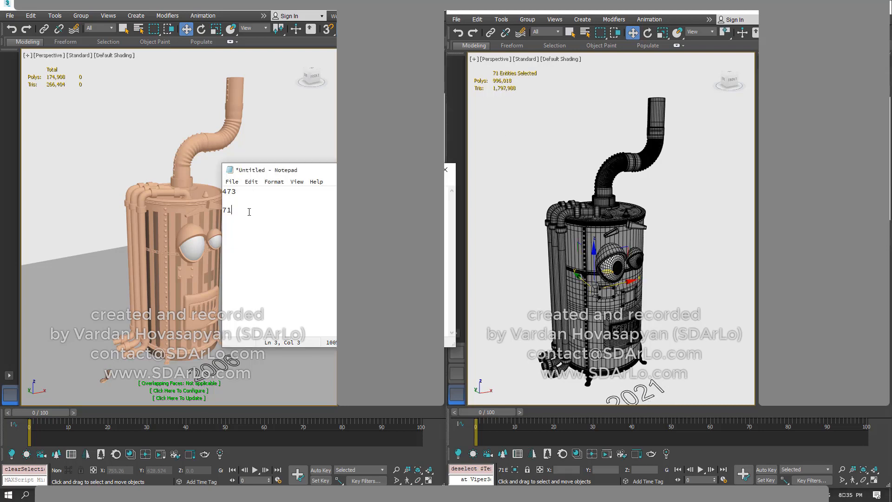
text(_ final result)
key(Return)
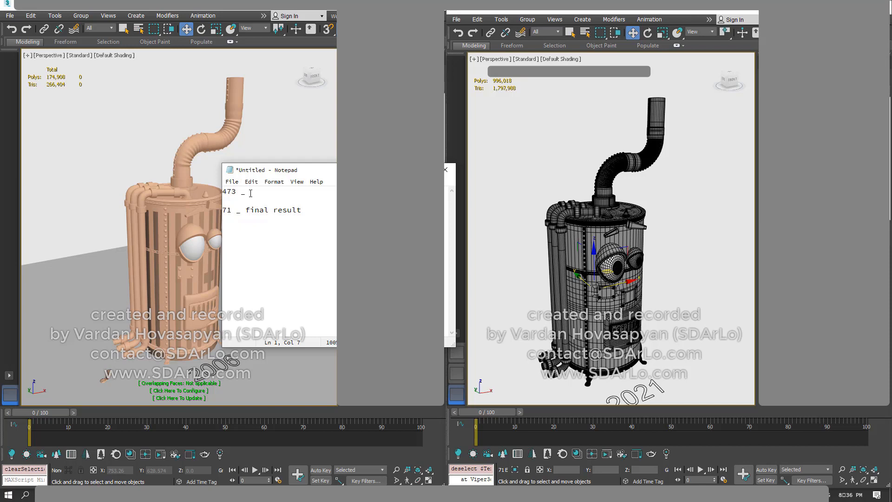
text(all included elements)
key(Return)
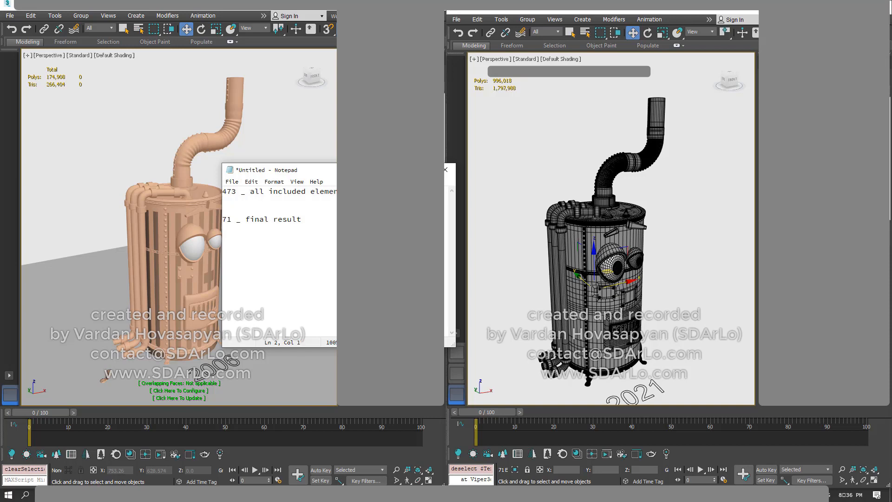
- Clear the selection in the grey scene and add the line "100% polygonal surface _" below the Notepad notes
click(520, 208)
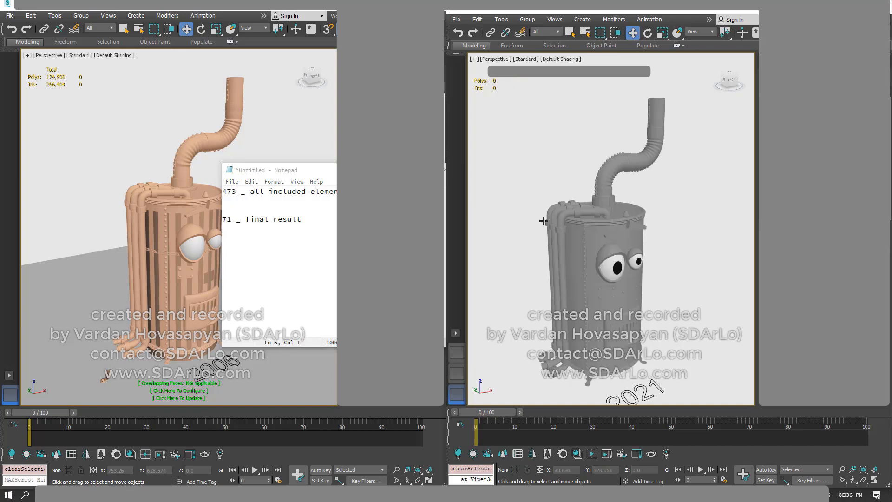
alt+middle_drag(543, 220, 534, 225)
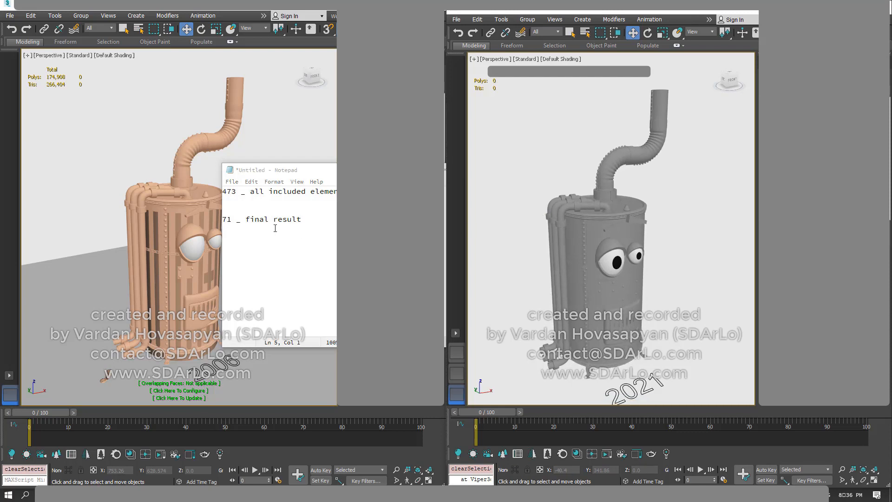
drag(238, 221, 182, 222)
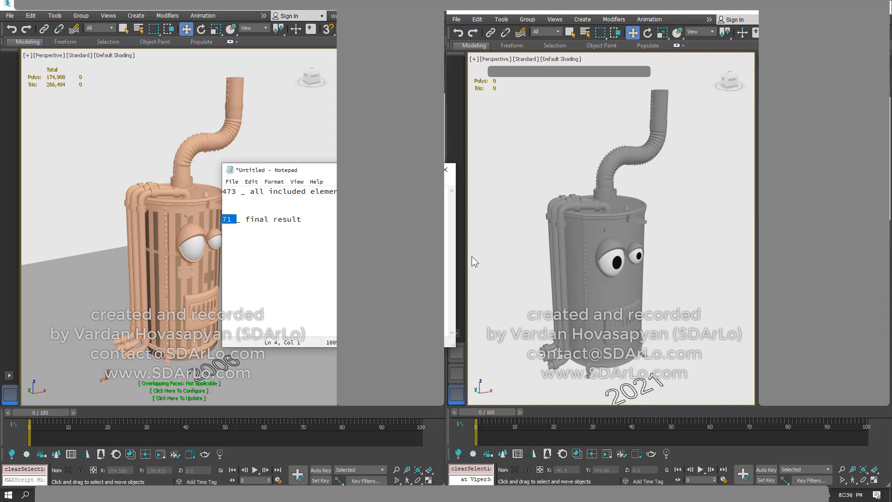
alt+middle_drag(557, 265, 562, 263)
click(327, 262)
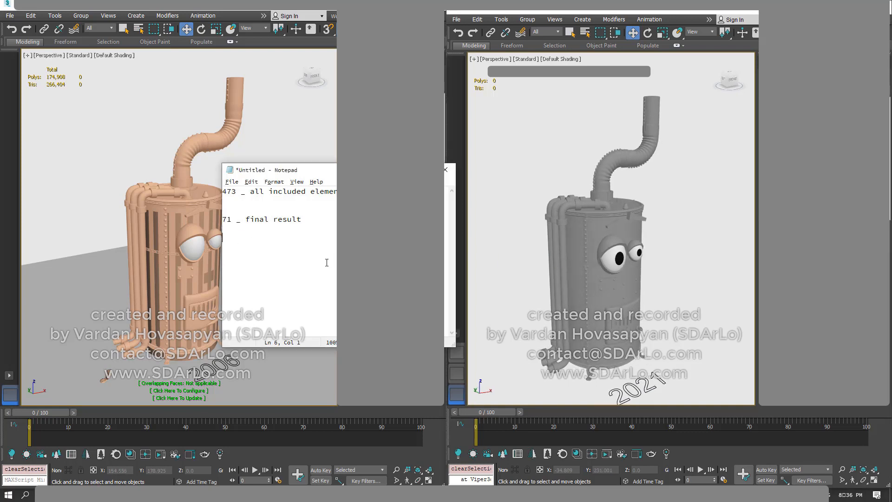
text(100% polygonal surface _)
- Switch to the Select tool, pick the grey chimney's topmost pipe to view its wireframe, and deselect it
alt+middle_drag(581, 235, 575, 240)
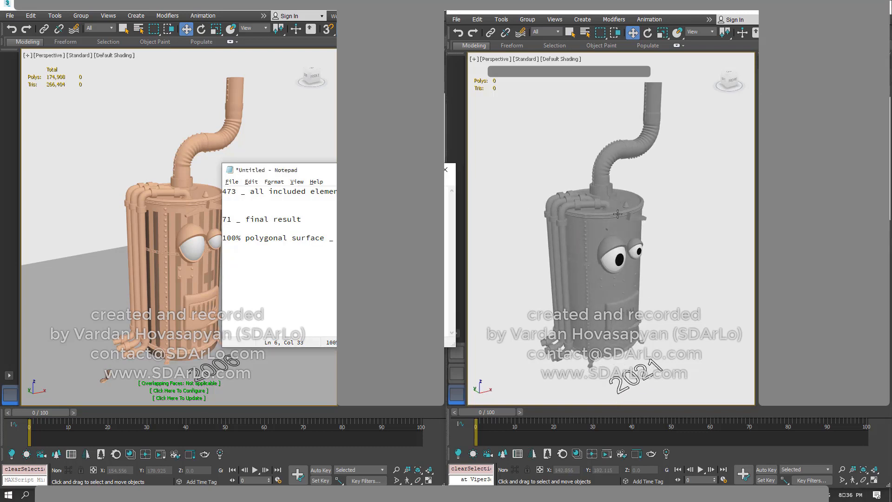
right_click(656, 92)
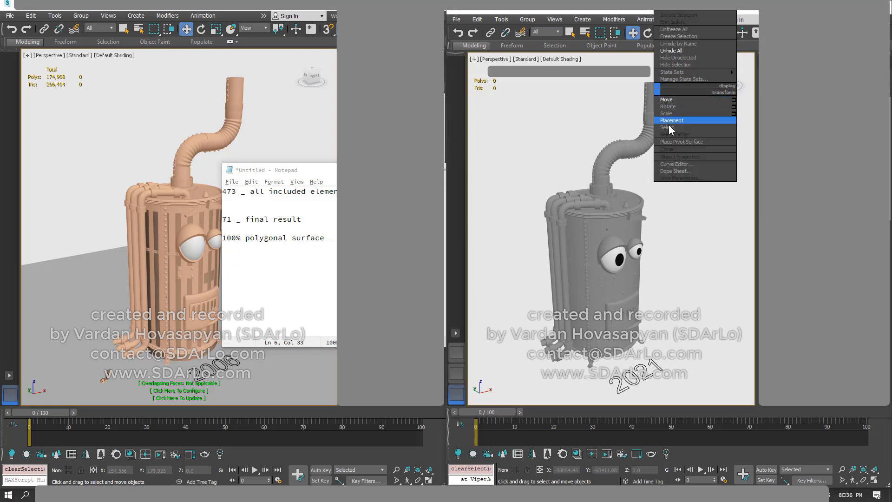
click(659, 117)
click(656, 111)
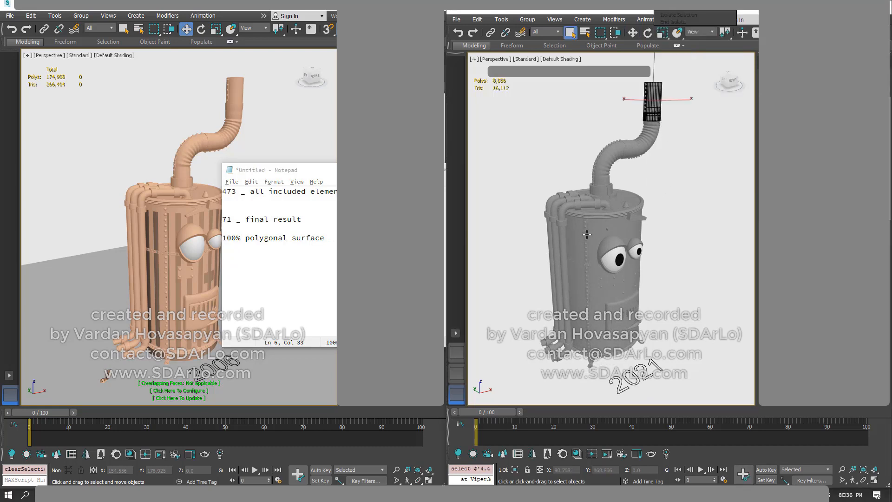
click(651, 231)
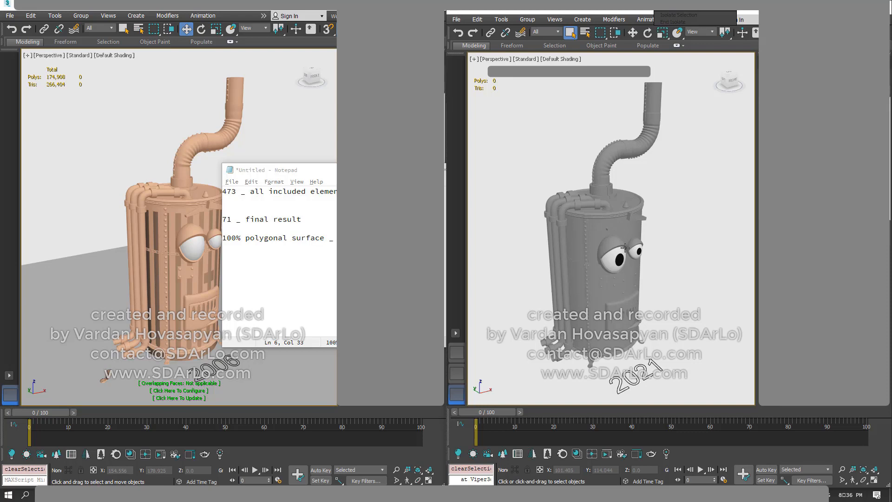
- Select the grey boiler's large eye, set the viewport to Clay shading, and examine the mesh around the pupil
click(625, 263)
key(z)
alt+middle_drag(626, 263, 546, 55)
scroll(636, 218, up, 3)
click(548, 60)
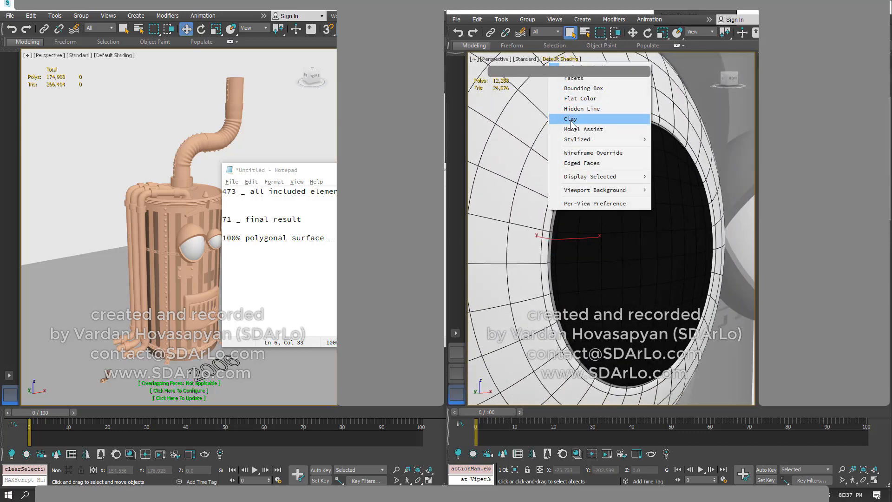
click(588, 119)
alt+middle_drag(613, 208, 597, 206)
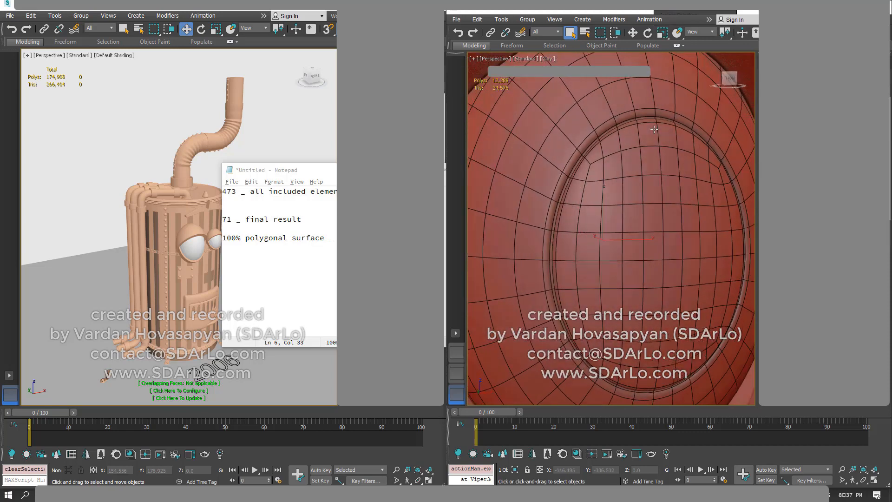
alt+middle_drag(654, 129, 618, 204)
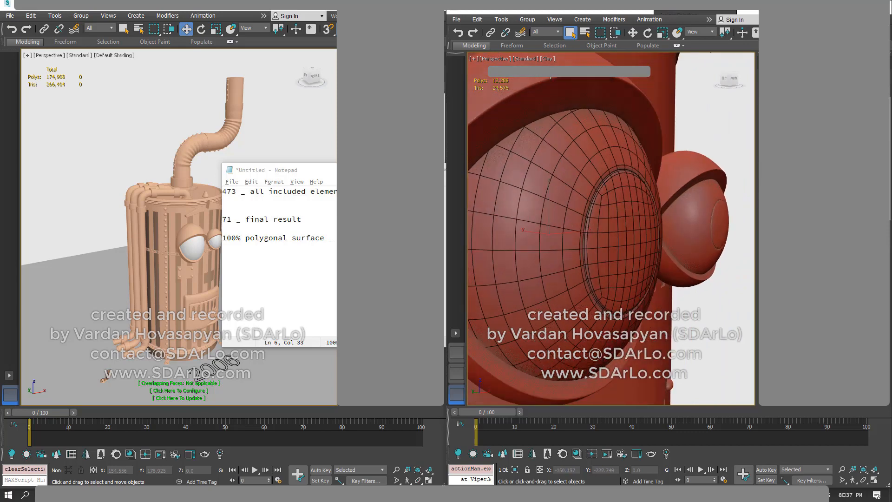
- Return the grey viewport to Default Shading, deselect the large eye, and examine the edge of its pupil up close
click(549, 60)
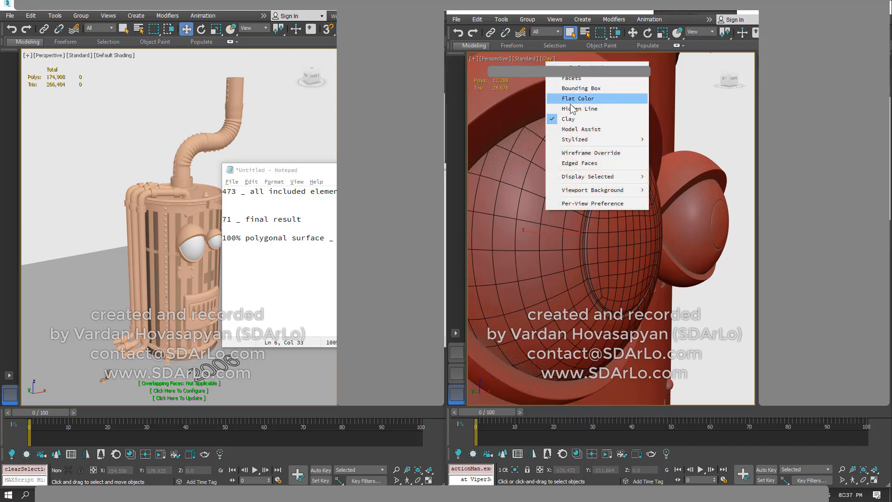
click(571, 68)
mouse_move(667, 233)
alt+middle_down()
mouse_move(651, 239)
mouse_move(704, 245)
alt+middle_up()
scroll(660, 239, up, 4)
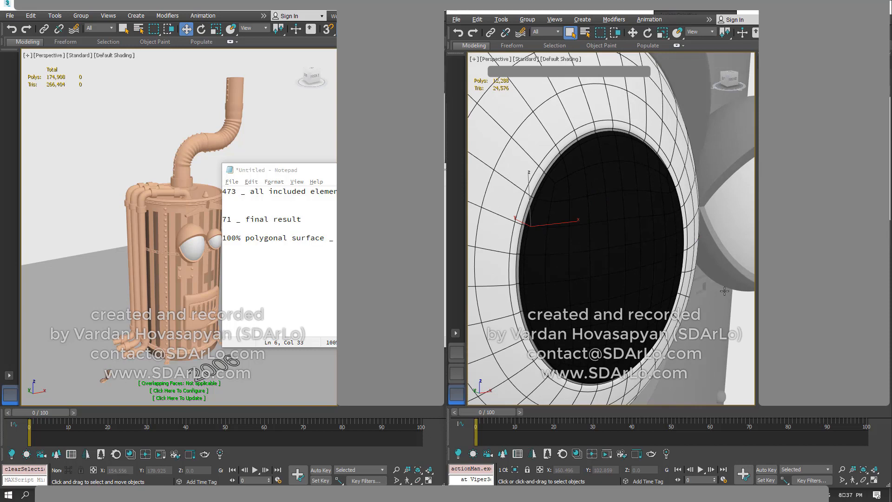
click(753, 335)
middle_drag(577, 151, 589, 162)
scroll(588, 162, up, 2)
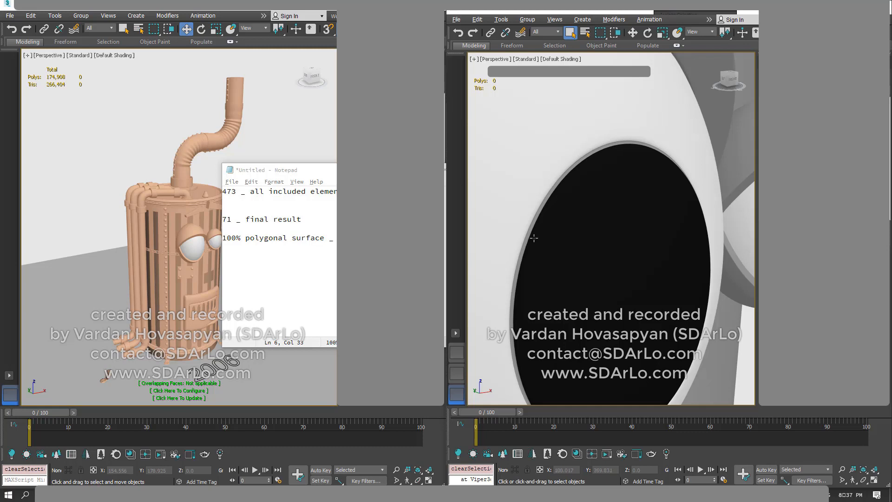
scroll(533, 237, down, 3)
alt+middle_drag(573, 233, 544, 195)
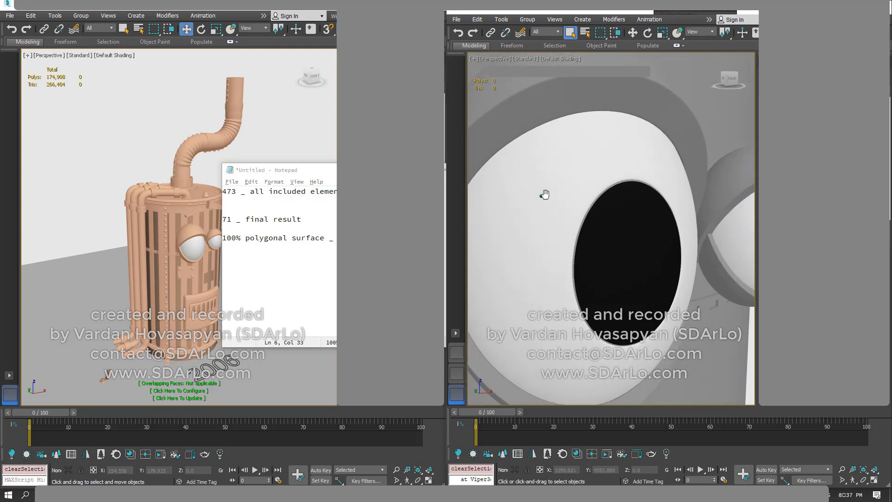
scroll(502, 178, up, 2)
scroll(501, 178, up, 1)
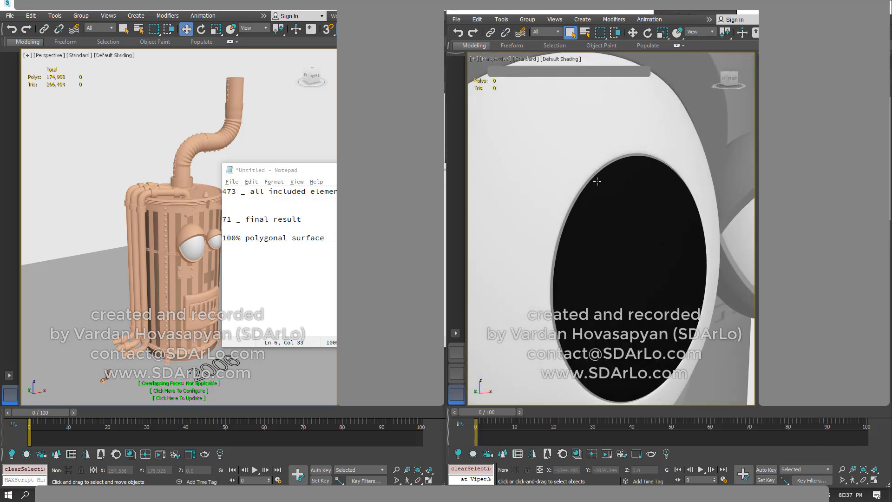
scroll(598, 179, down, 3)
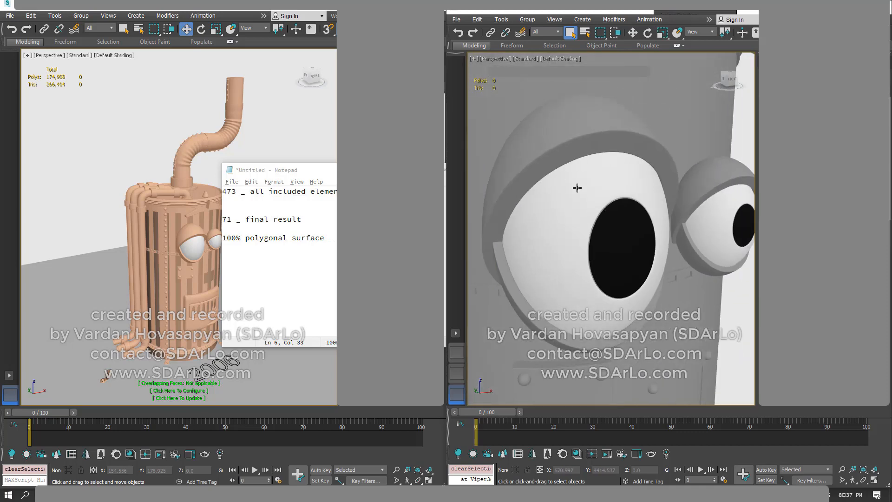
- Select the large eye's upper eyelid on the grey boiler and examine its wireframe
middle_drag(578, 189, 627, 171)
click(583, 143)
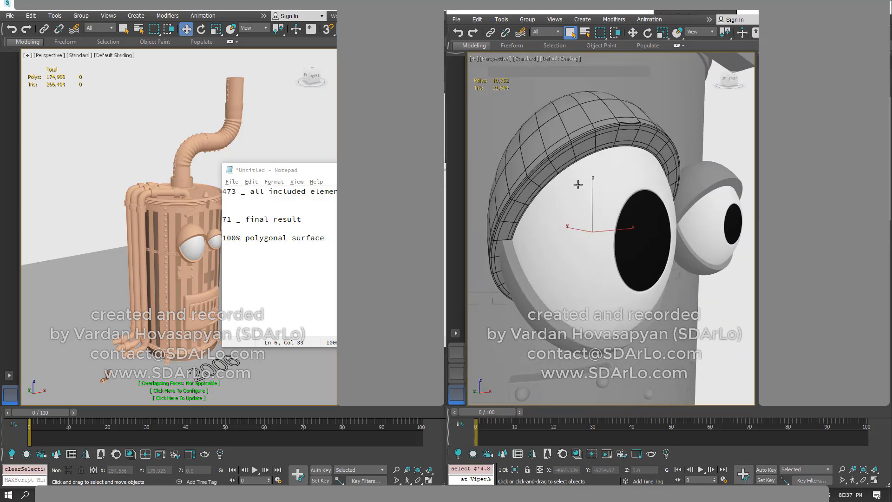
alt+middle_drag(578, 185, 612, 191)
middle_drag(612, 191, 595, 185)
scroll(595, 185, down, 3)
click(701, 260)
- Select the slanted eyebrow bar above the grey boiler's large eye and examine its wireframe
alt+middle_drag(667, 258, 725, 225)
alt+middle_drag(661, 221, 610, 279)
alt+middle_drag(637, 201, 632, 300)
click(613, 205)
key(z)
scroll(654, 194, down, 5)
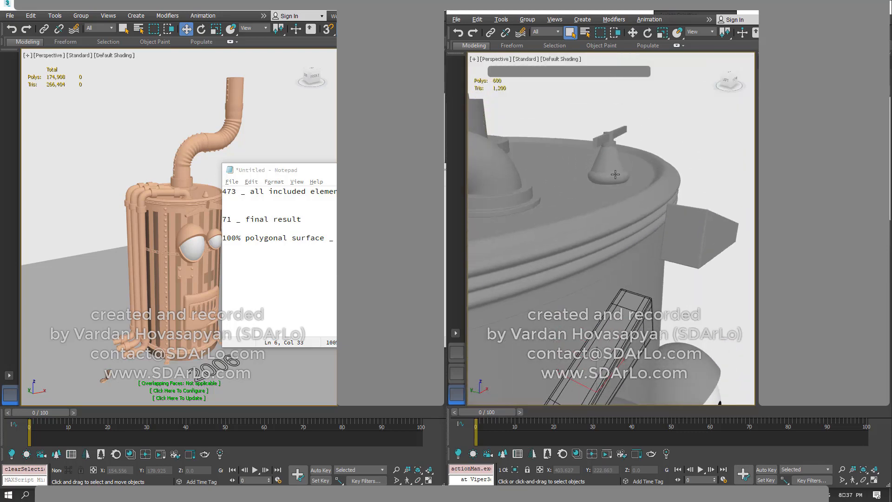
- Select the cone-shaped part on the grey boiler's lid and examine its wireframe up close
click(615, 174)
key(z)
alt+middle_drag(623, 176, 601, 188)
click(664, 166)
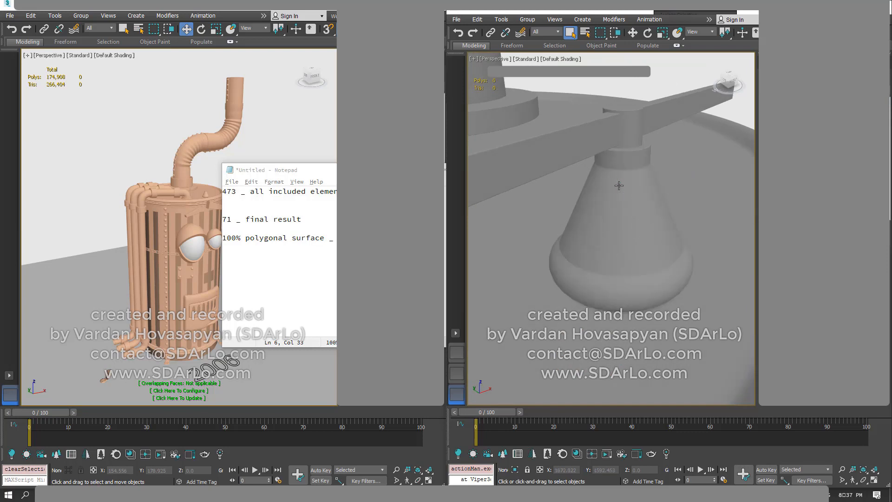
click(618, 183)
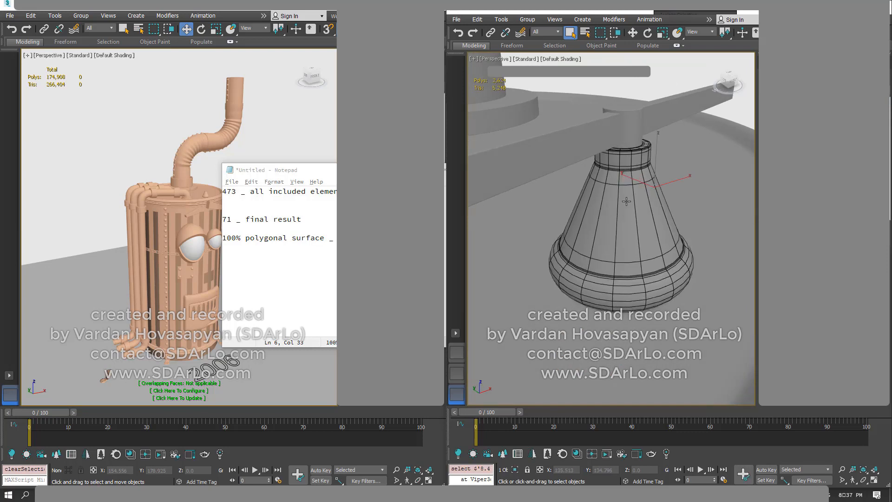
- Restore the orange scene to showing only the boiler and its 2006 text, and leave nothing selected
click(333, 205)
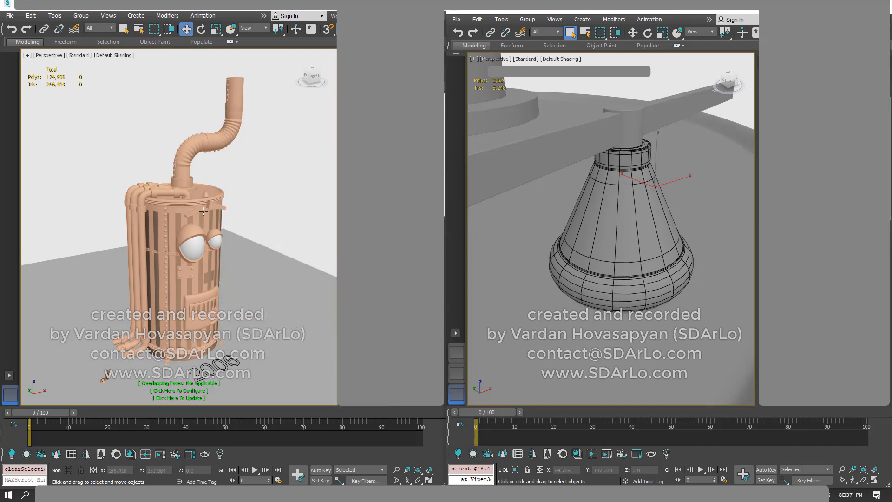
click(206, 196)
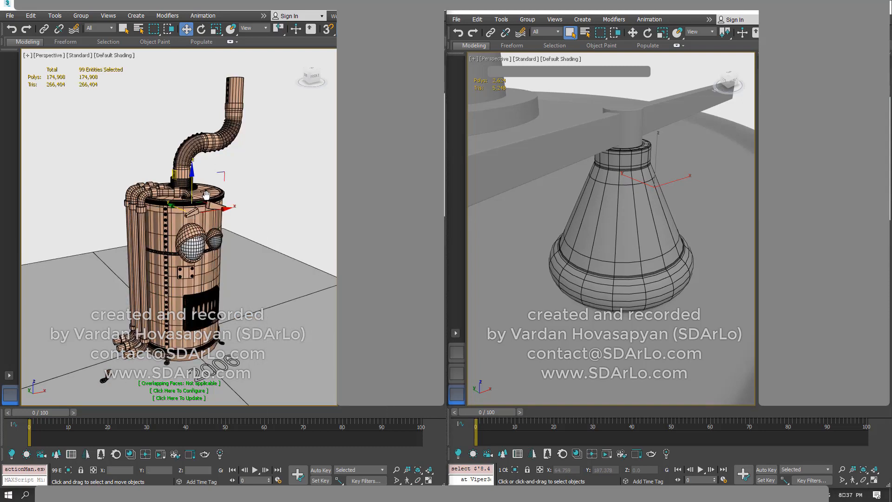
click(271, 189)
click(208, 193)
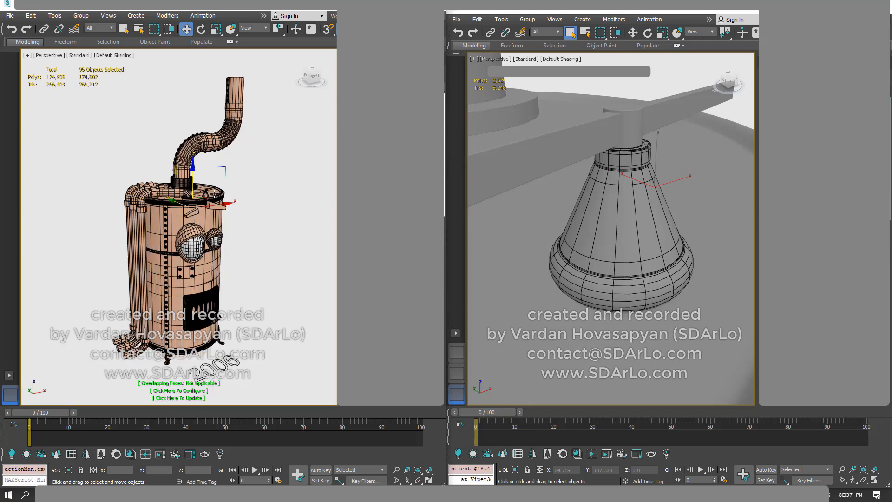
click(256, 185)
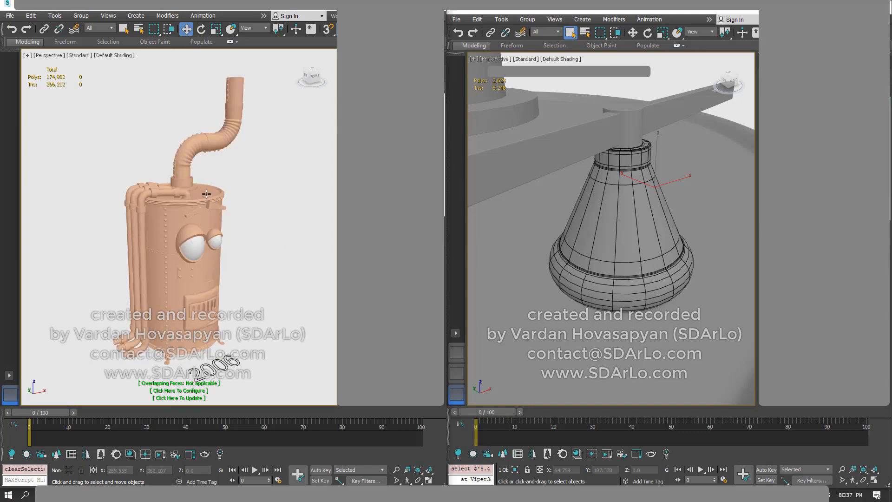
- Select the cone-shaped part on the orange boiler's lid and examine its wireframe up close
click(206, 195)
key(z)
alt+middle_drag(254, 205, 278, 181)
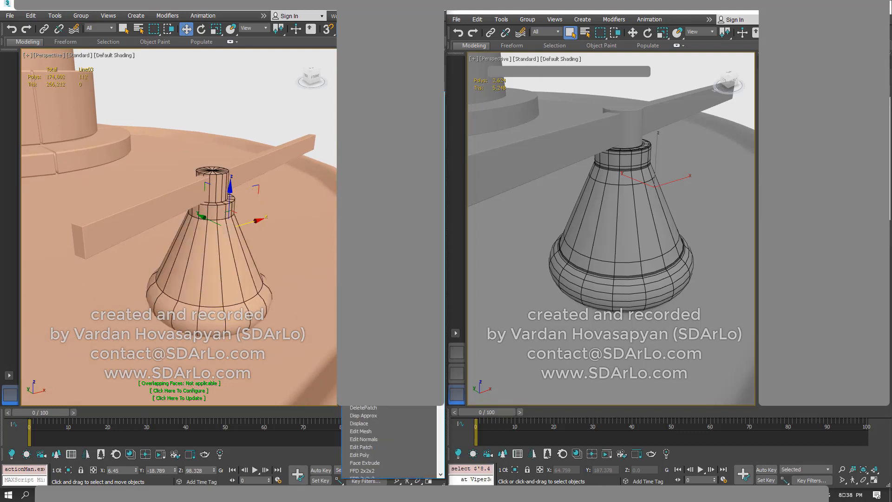
- Add a subdivision smoothing modifier to the cone-shaped part on the orange boiler's lid
scroll(391, 442, down, 2)
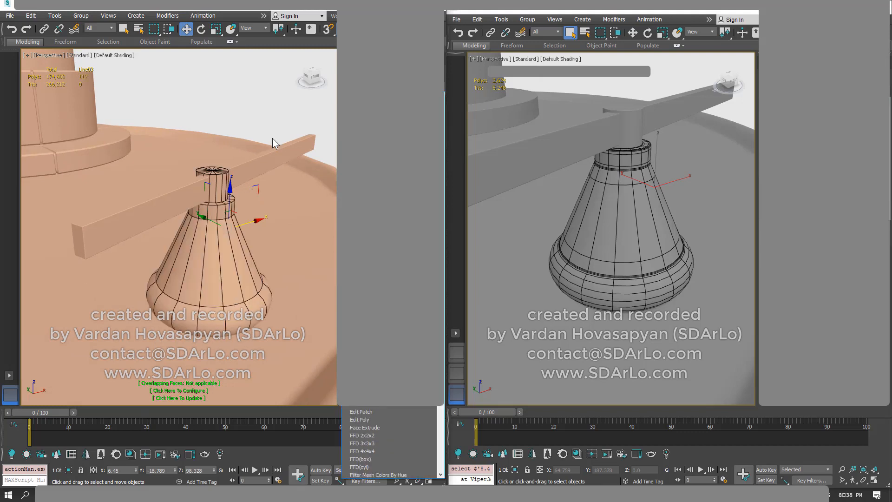
click(238, 177)
middle_drag(240, 203, 229, 200)
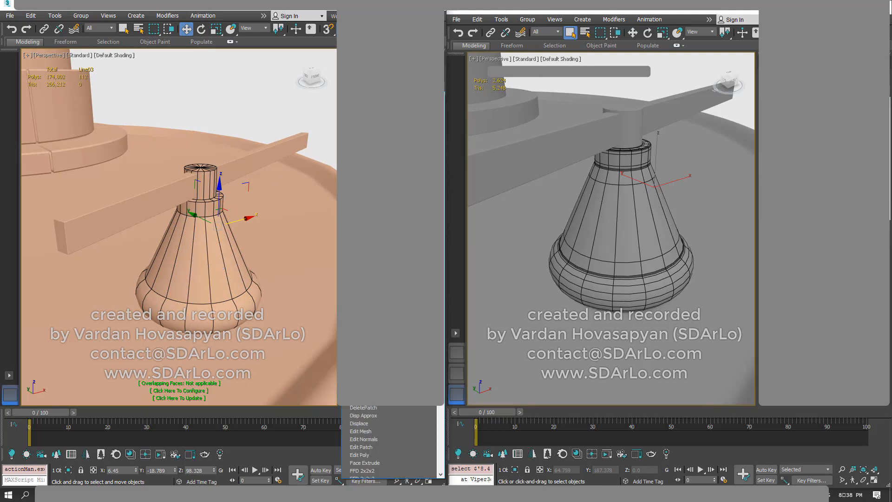
key(t)
scroll(389, 442, down, 4)
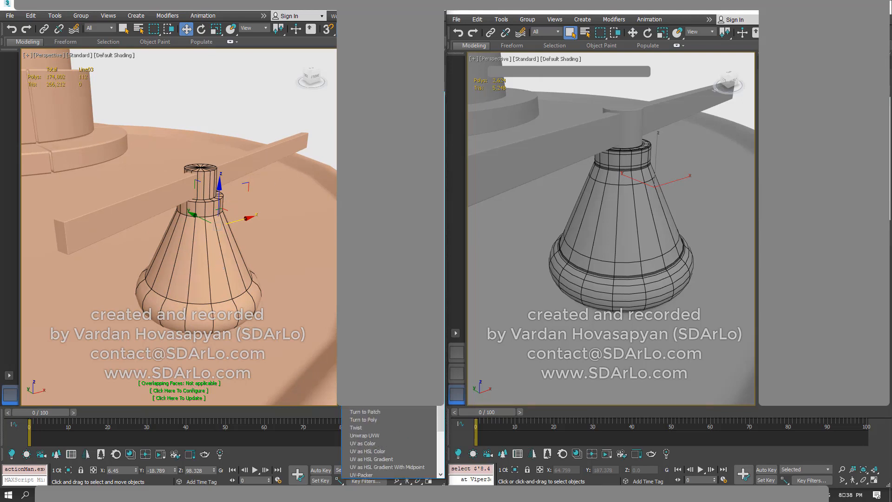
key(Return)
scroll(246, 158, up, 3)
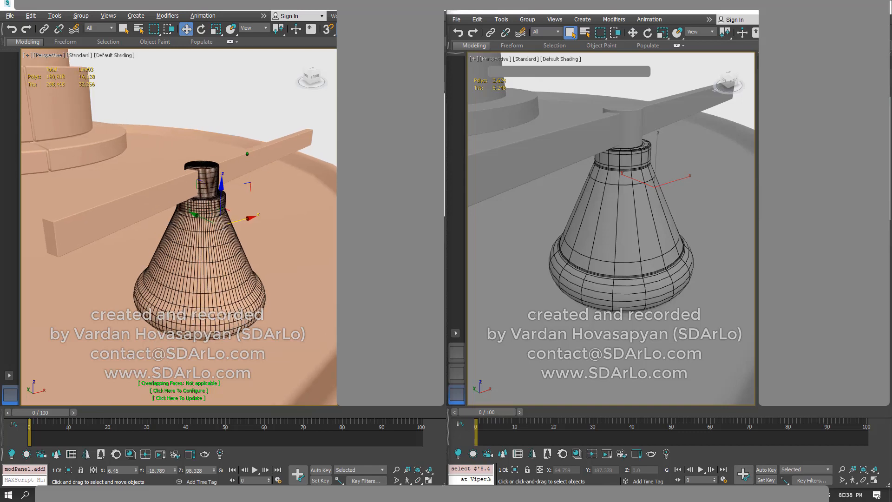
- Examine the smoothed orange cone first as a plain shaded surface and again with its wireframe shown
click(275, 130)
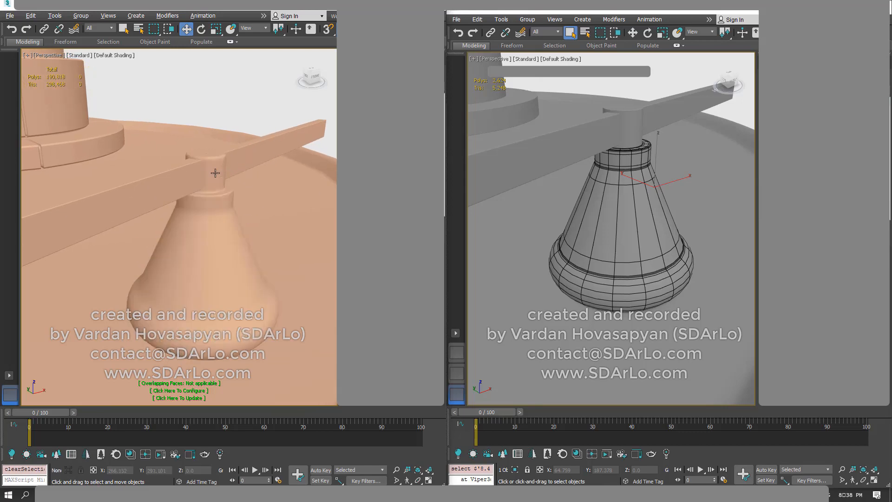
click(212, 246)
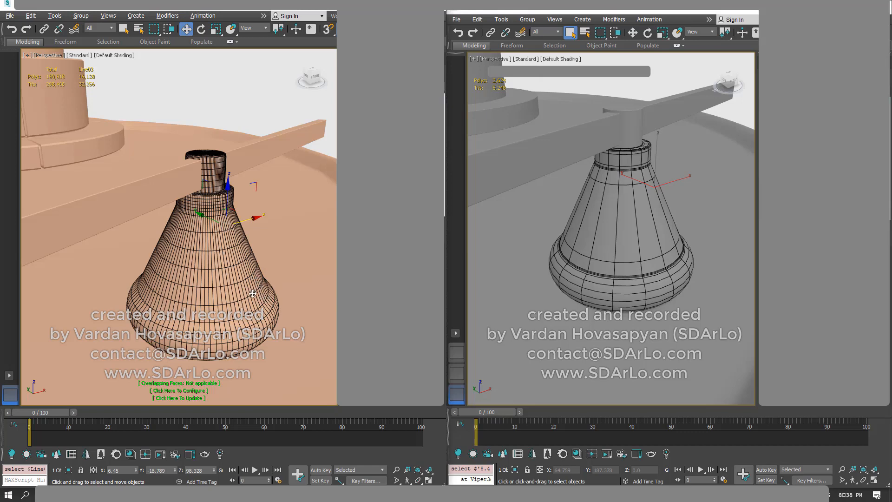
alt+middle_drag(244, 290, 223, 282)
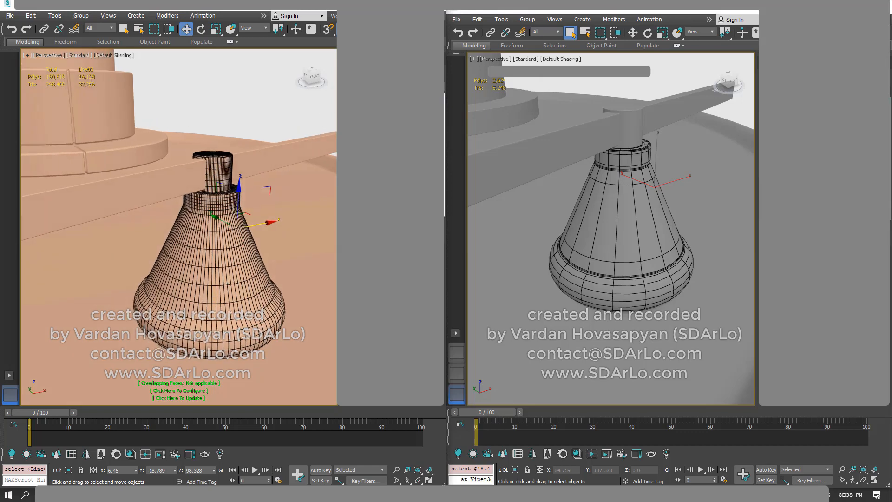
- Undo the smoothing on the orange cone and select the long thin bar passing through its neck
key(ctrl+q)
key(ctrl+q)
key(ctrl+q)
key(ctrl+q)
key(ctrl+q)
key(ctrl+q)
click(280, 119)
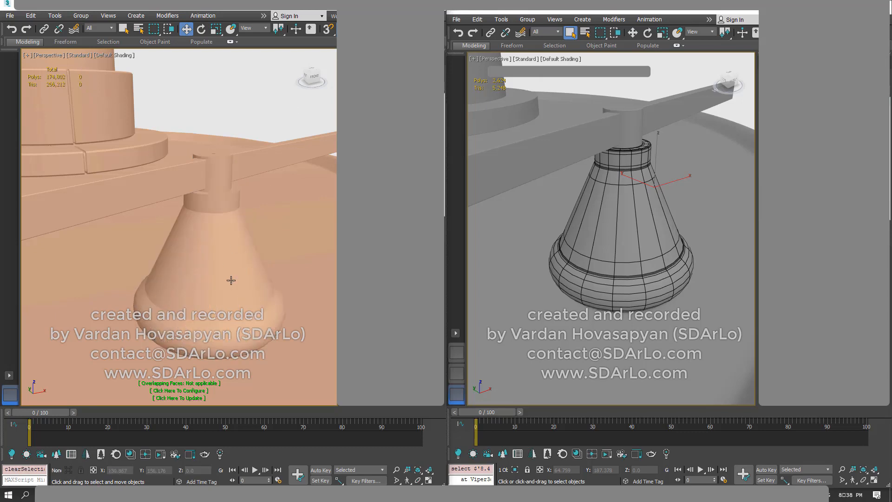
click(246, 234)
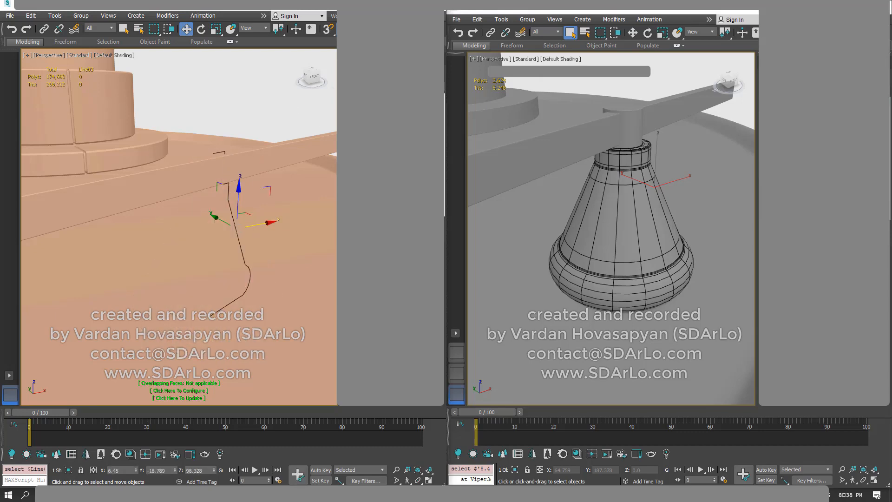
click(244, 160)
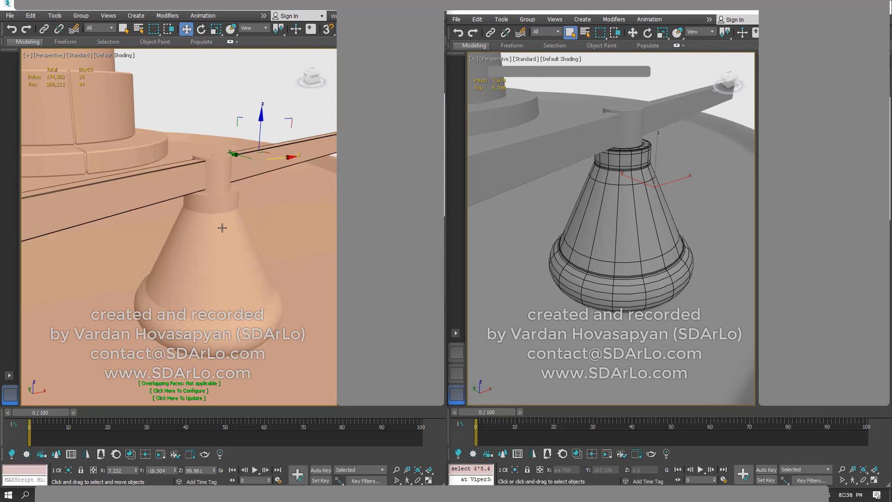
- Clear the selection in the grey scene and bring both complete boilers into view for comparison
scroll(221, 226, down, 10)
scroll(228, 178, down, 5)
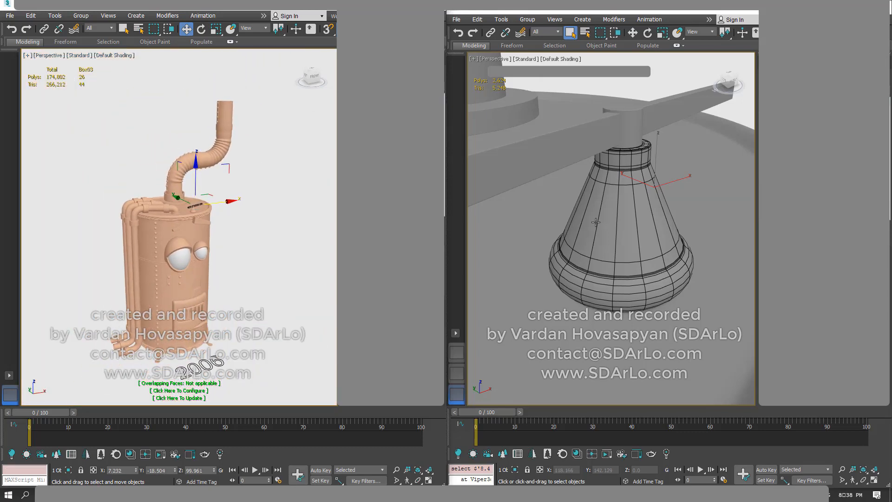
scroll(609, 211, down, 5)
click(614, 120)
scroll(577, 205, down, 10)
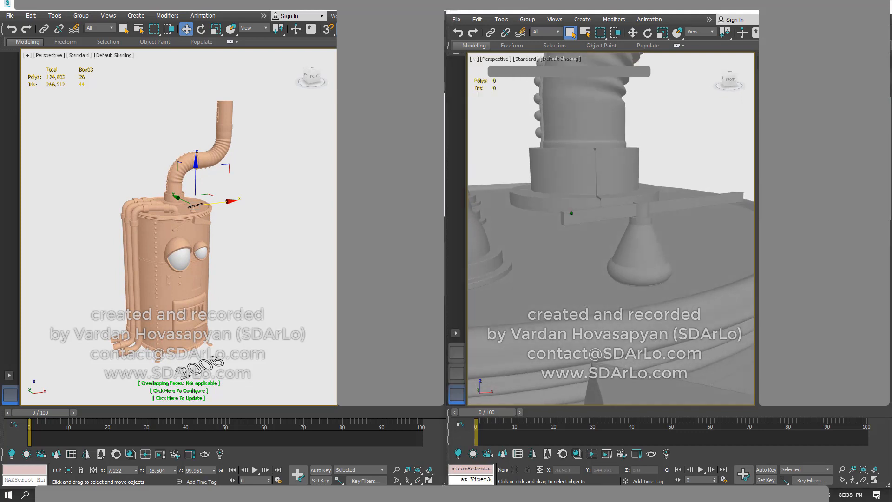
scroll(534, 160, down, 5)
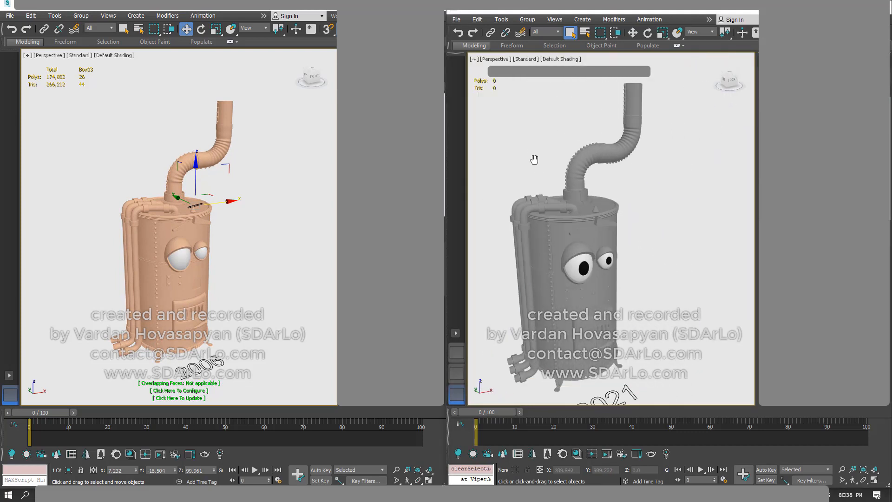
middle_drag(534, 159, 549, 160)
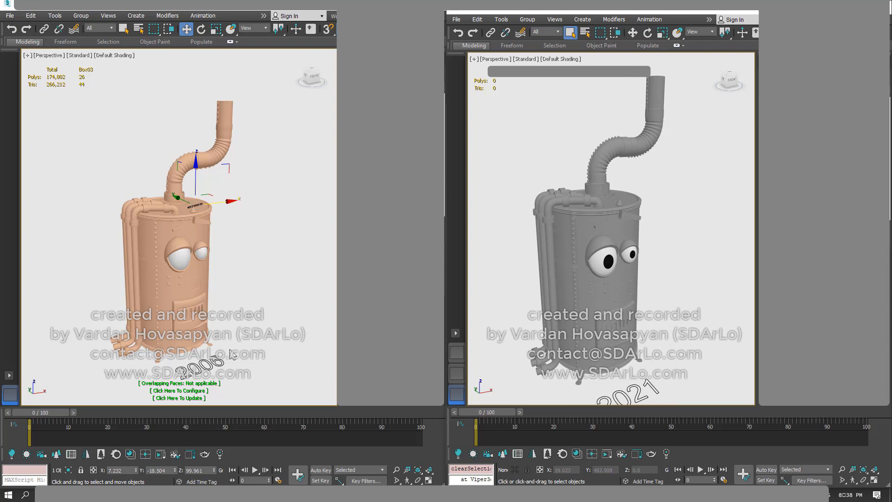
- Turn off the Overlapping Faces check in the orange scene's viewport and leave nothing selected
click(26, 55)
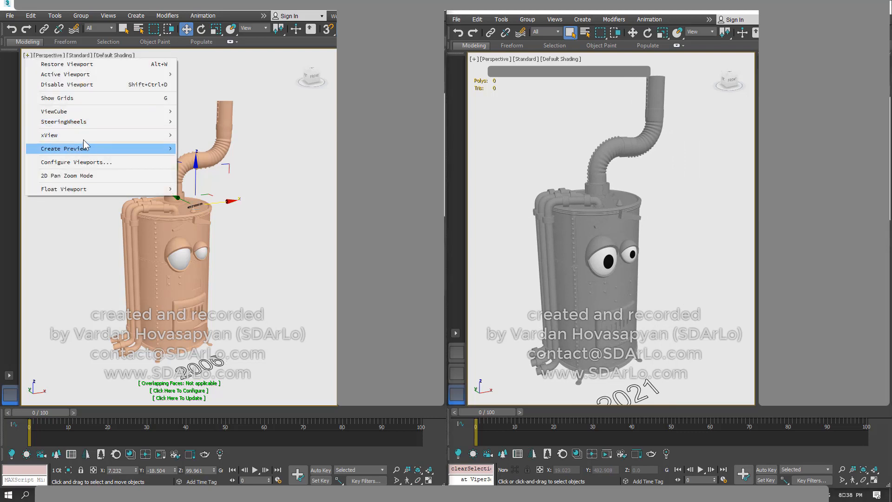
mouse_move(86, 136)
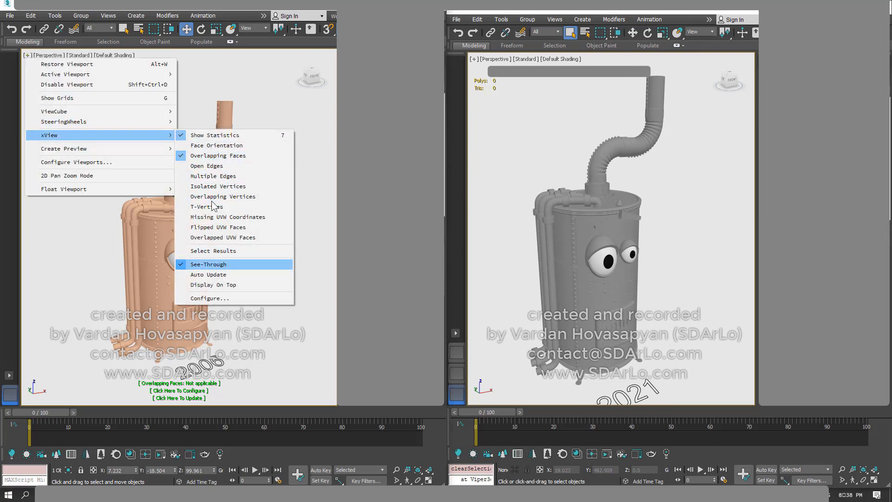
click(208, 156)
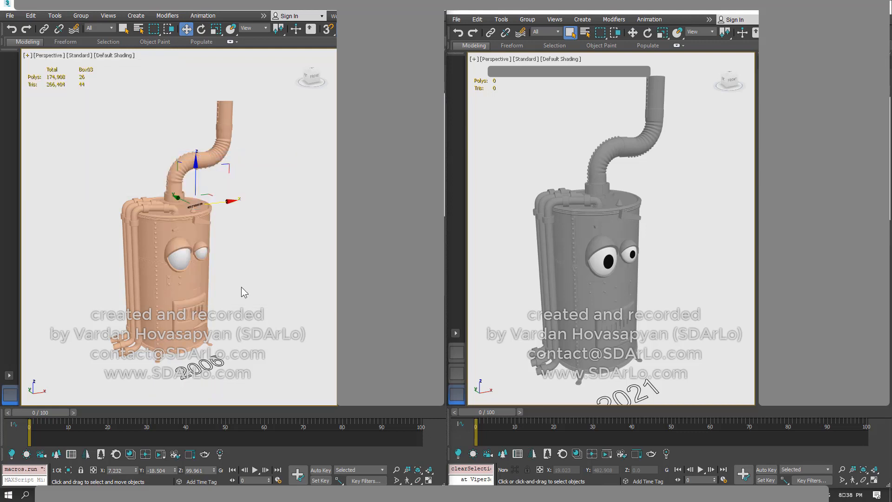
middle_drag(553, 335, 554, 320)
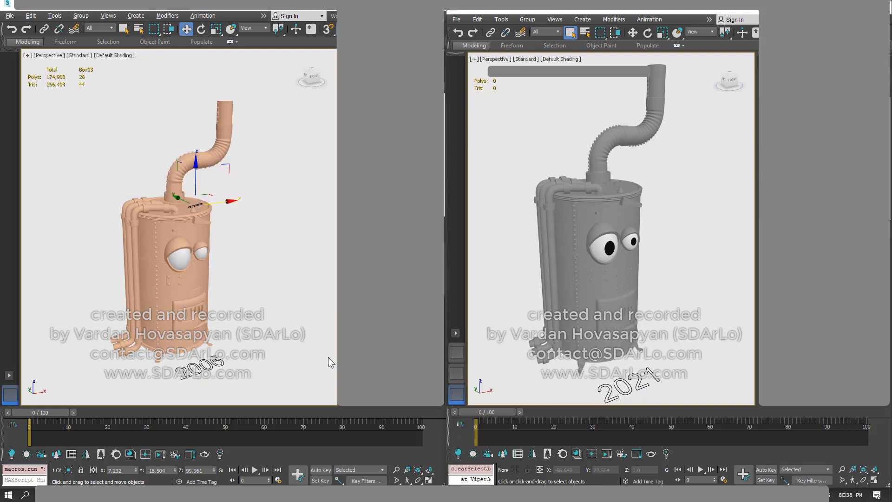
click(249, 284)
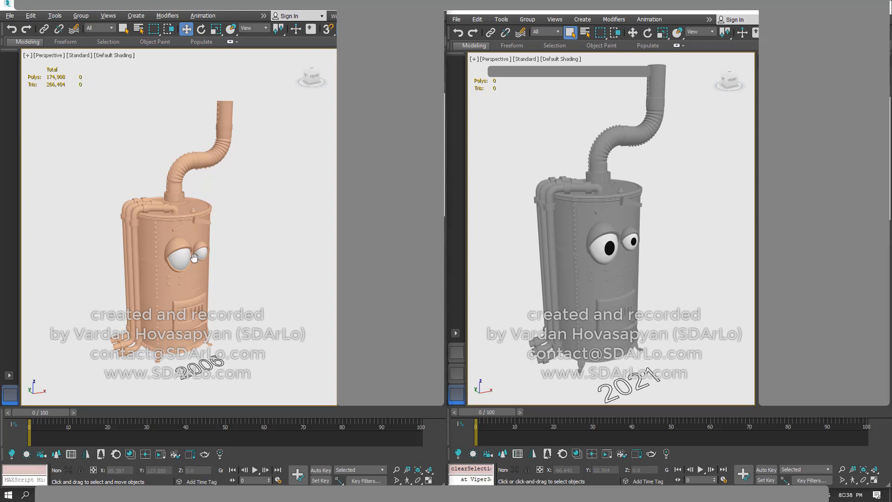
- Select the grey boiler's parts together, compare their polygon statistics with the orange boiler's, and clear the selection
middle_drag(191, 255, 196, 259)
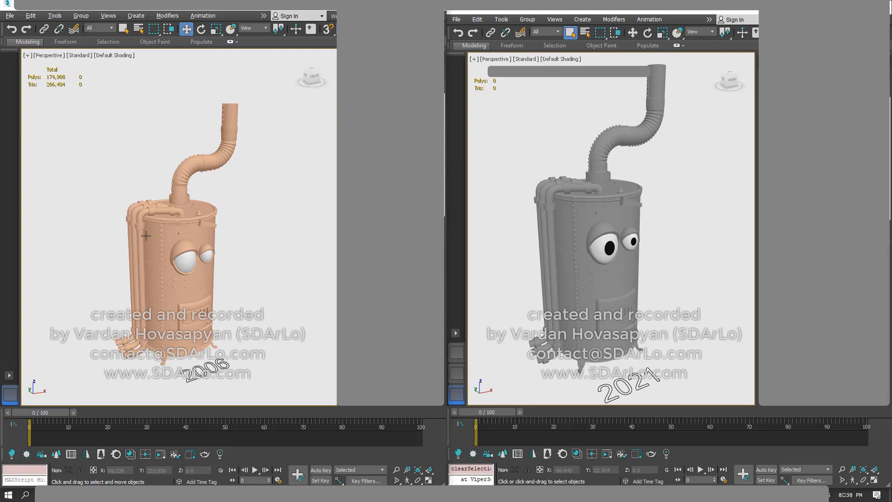
middle_drag(159, 234, 162, 237)
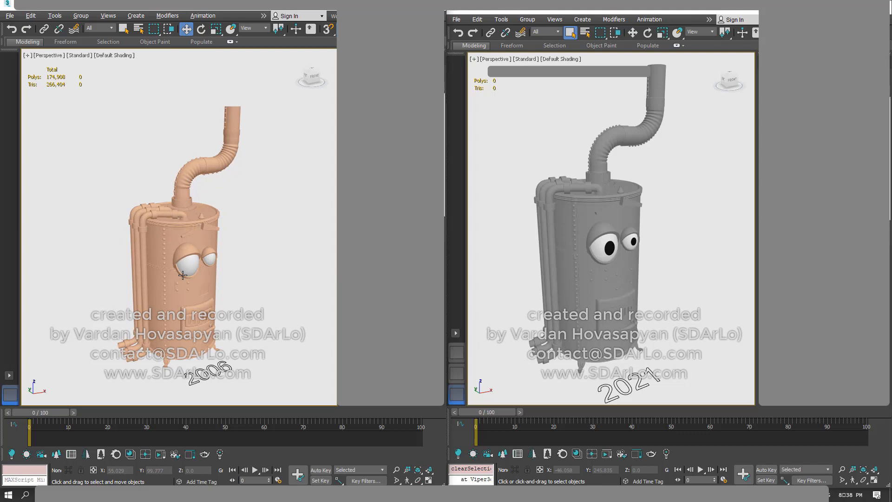
middle_drag(183, 276, 184, 272)
mouse_move(571, 236)
middle_down()
mouse_move(574, 222)
mouse_move(580, 230)
middle_up()
drag(536, 115, 694, 257)
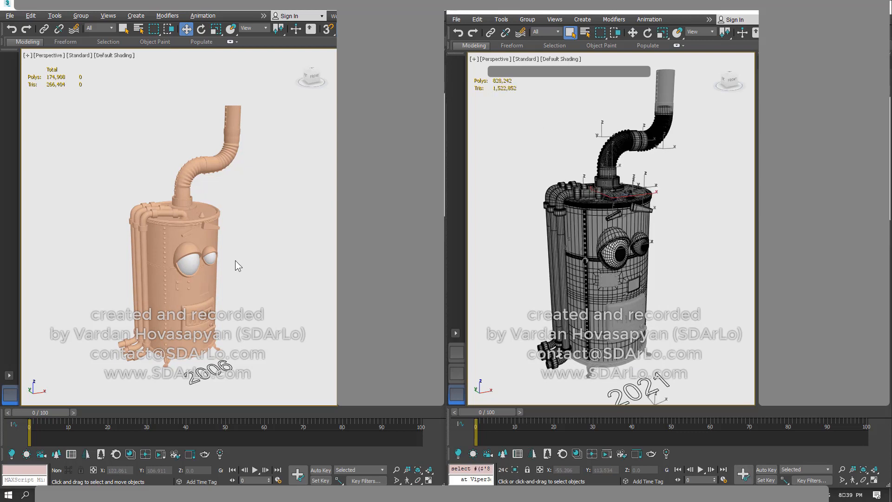
middle_drag(235, 261, 231, 270)
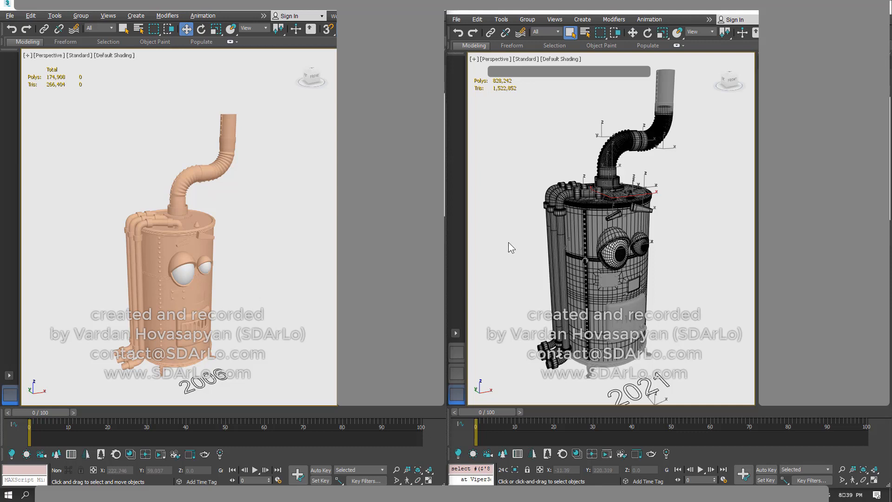
middle_drag(184, 274, 187, 262)
alt+middle_drag(187, 262, 190, 263)
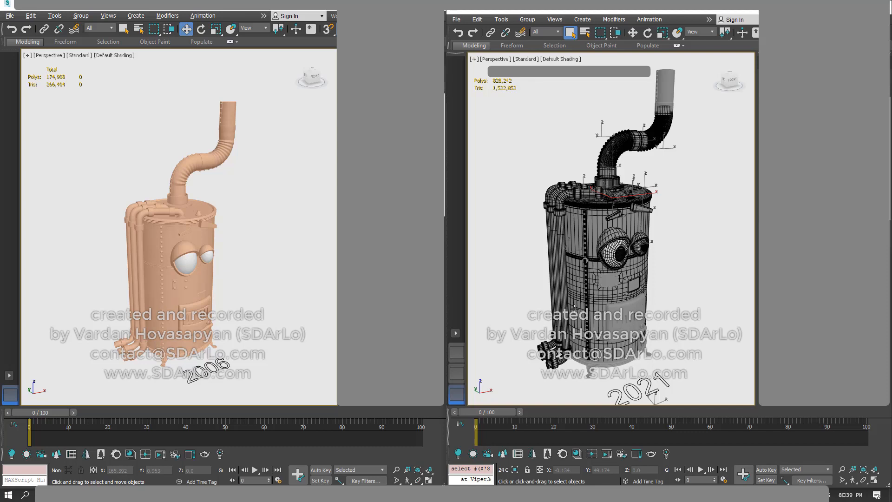
click(523, 280)
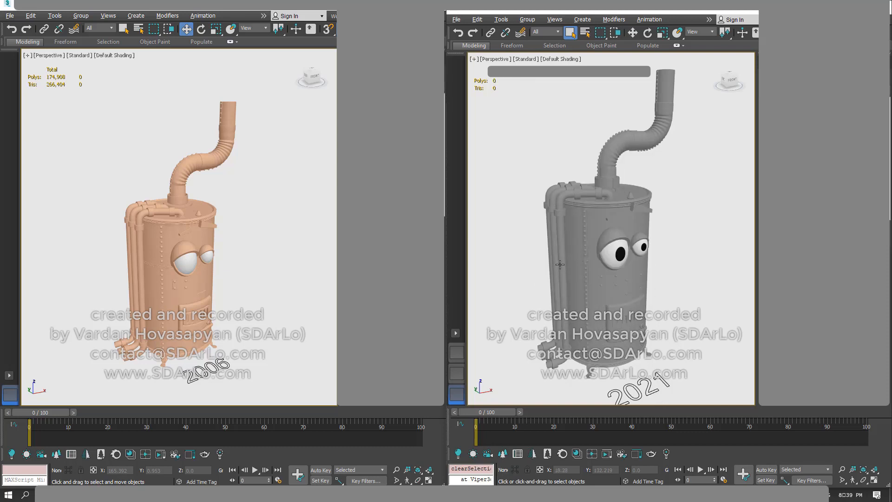
- Select the grey boiler's cylindrical body and examine its wireframe around the eyes and plates
scroll(557, 266, up, 1)
mouse_move(557, 267)
alt+middle_down()
mouse_move(549, 268)
mouse_move(562, 264)
alt+middle_up()
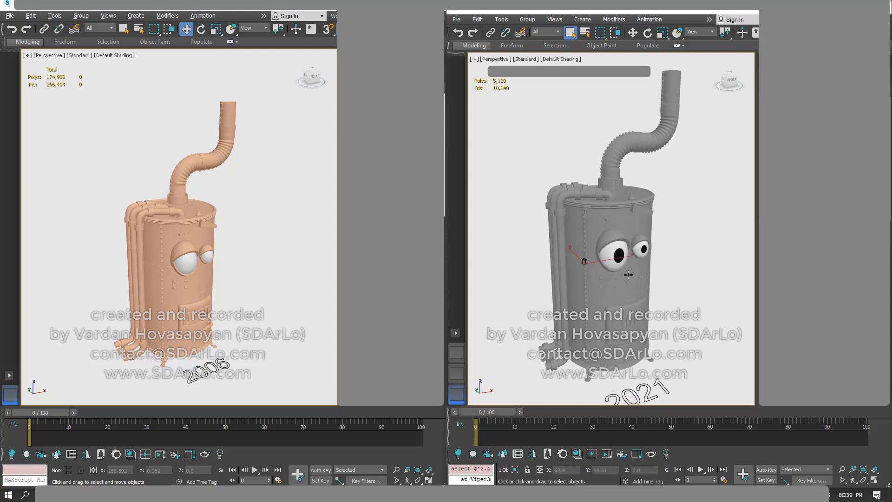
alt+middle_drag(531, 310, 532, 297)
click(575, 281)
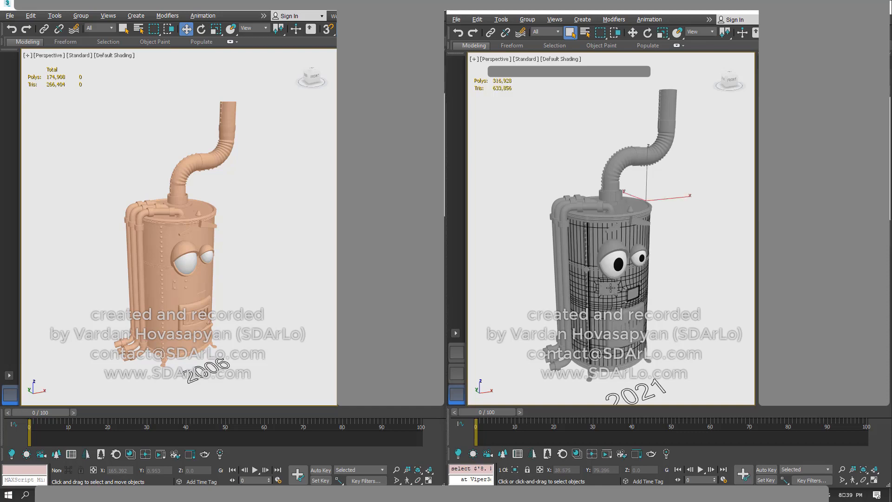
key(ctrl+d)
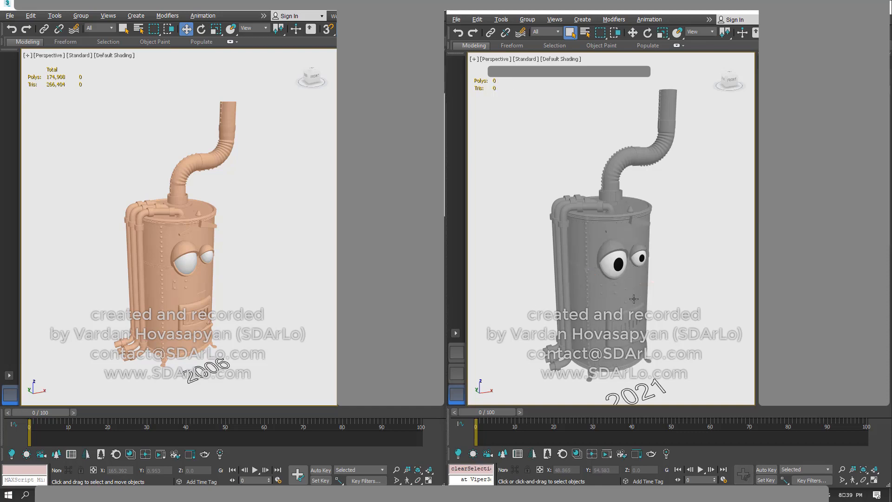
click(634, 299)
scroll(634, 298, up, 6)
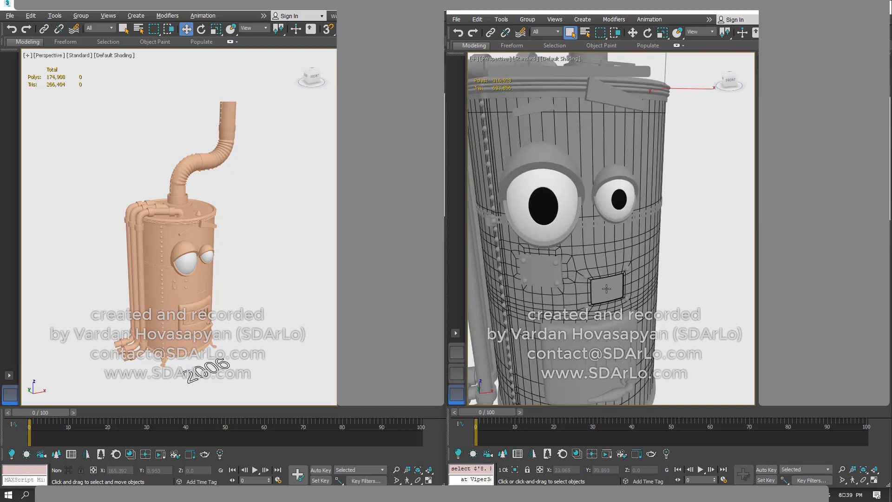
- Select the small riveted plate below the grey boiler's smaller eye and examine its wireframe from above
click(606, 289)
middle_drag(607, 289, 753, 265)
scroll(602, 262, up, 4)
middle_drag(753, 265, 644, 256)
middle_drag(644, 255, 630, 296)
scroll(630, 296, up, 3)
alt+middle_drag(576, 290, 639, 360)
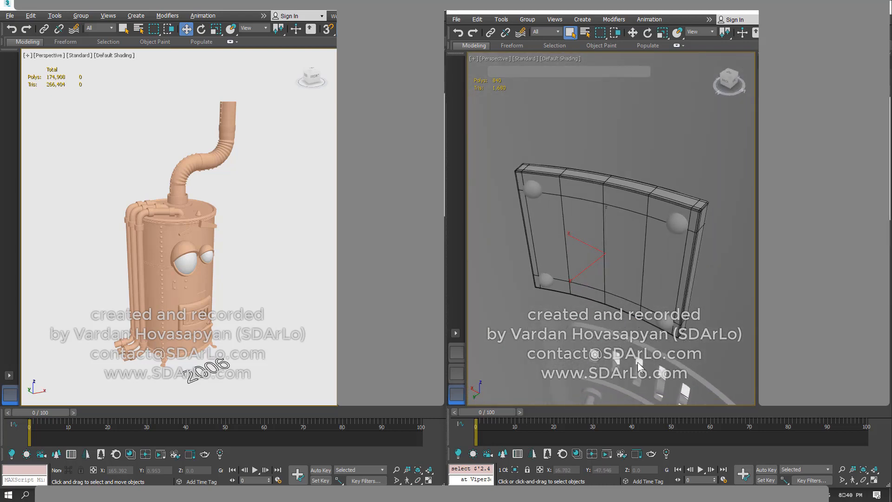
- Reselect the grey boiler's body, examine its topology around the plate cutout, and clear the selection
click(637, 361)
mouse_move(663, 249)
alt+middle_down()
mouse_move(620, 235)
mouse_move(638, 230)
mouse_move(610, 220)
mouse_move(727, 243)
mouse_move(665, 265)
mouse_move(634, 253)
mouse_move(626, 237)
mouse_move(707, 189)
mouse_move(618, 213)
mouse_move(648, 246)
alt+middle_up()
click(648, 224)
click(639, 232)
key(alt+x)
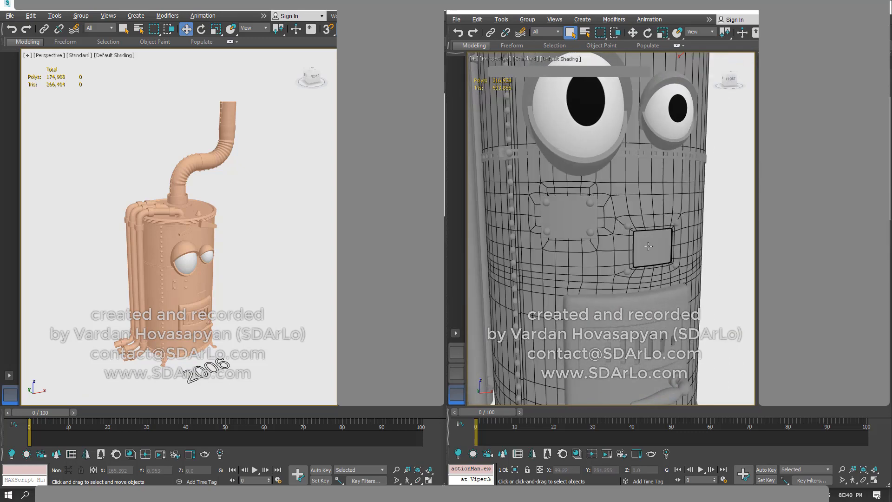
click(730, 266)
scroll(629, 259, down, 8)
scroll(636, 261, down, 4)
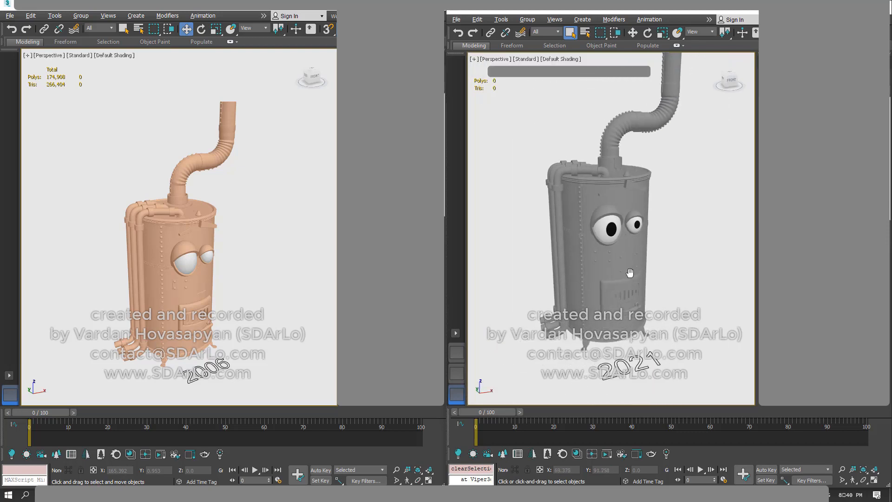
- Select the orange boiler's cylindrical body and examine its wireframe around the plate area below the eyes
scroll(204, 261, up, 4)
scroll(219, 283, up, 4)
middle_drag(204, 260, 95, 252)
scroll(188, 287, up, 5)
click(121, 285)
middle_drag(122, 285, 161, 287)
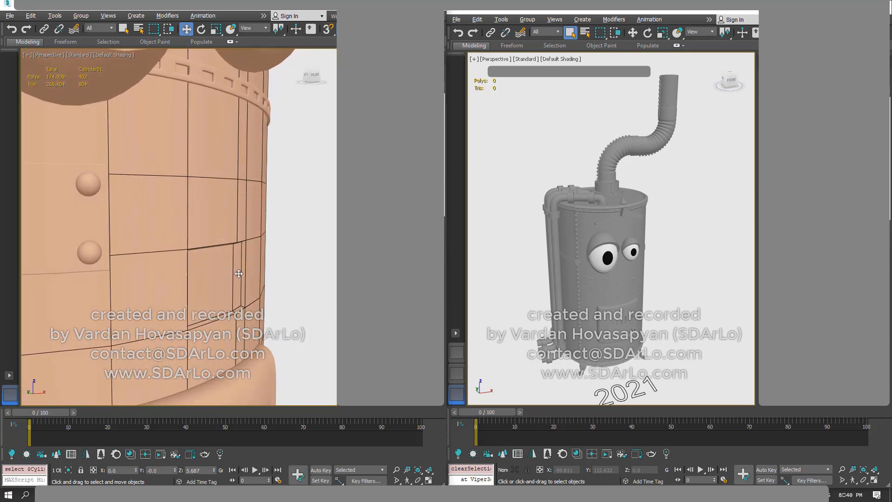
alt+middle_drag(225, 268, 319, 232)
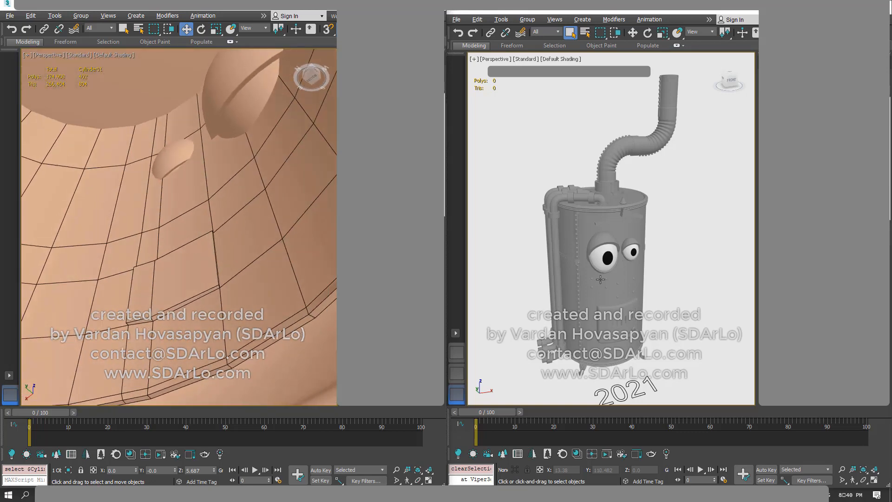
- Select the grey boiler's cylindrical body and examine its wireframe around the small plate's cutout and corner rivets
scroll(599, 279, up, 10)
middle_drag(593, 265, 617, 223)
scroll(590, 236, up, 3)
scroll(604, 247, up, 4)
scroll(603, 265, up, 5)
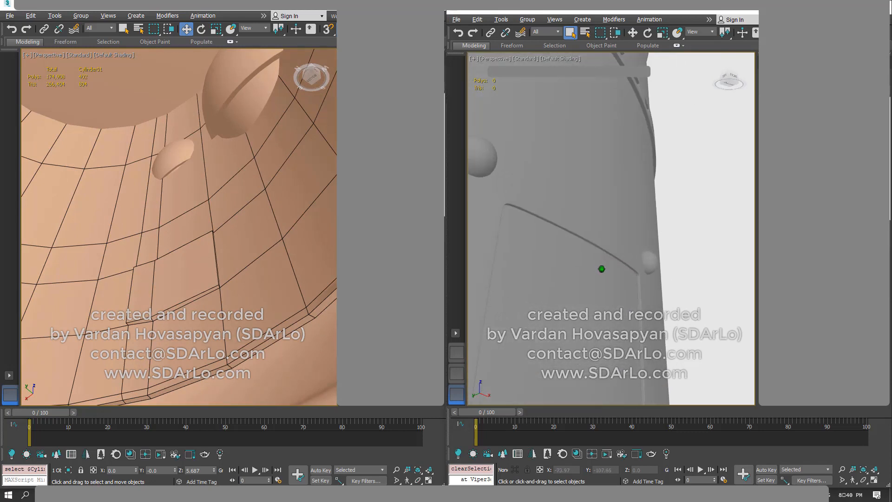
alt+middle_drag(601, 269, 635, 233)
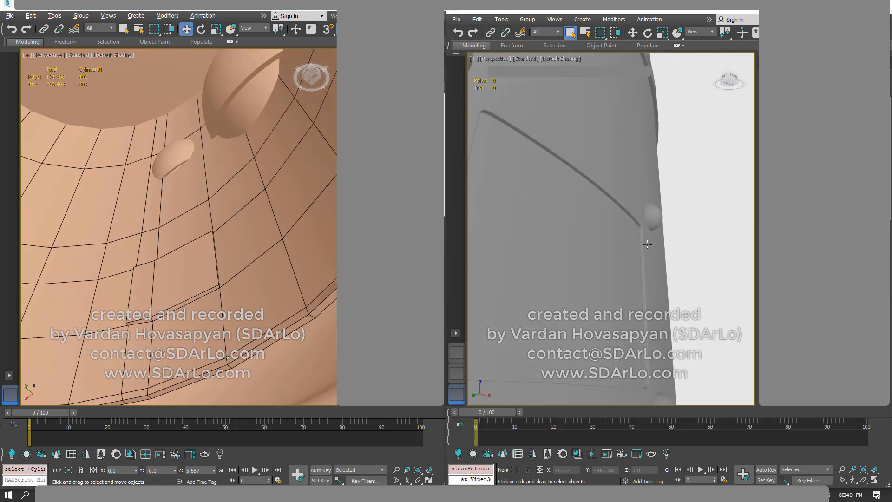
click(645, 241)
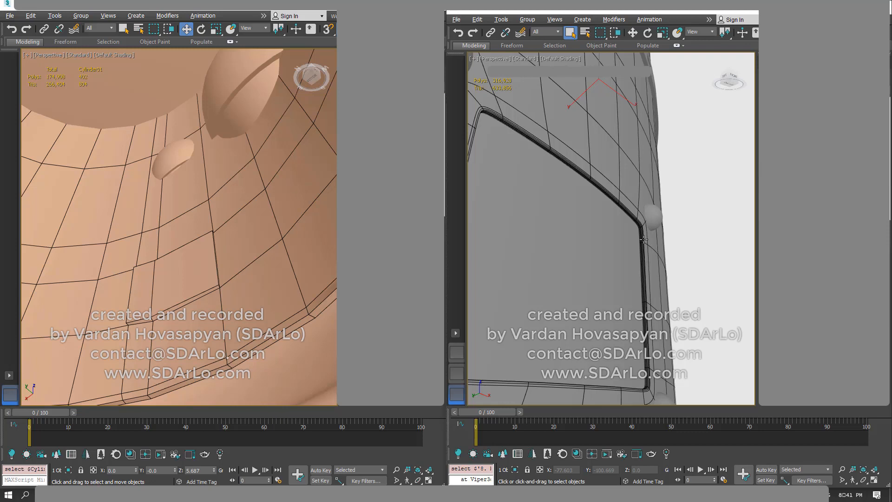
alt+middle_drag(644, 239, 697, 235)
- Isolate the grey boiler's small riveted plate visually with see-through display, examine its curved wireframe, restore normal display and clear the selection
click(660, 238)
key(alt+x)
scroll(591, 238, down, 2)
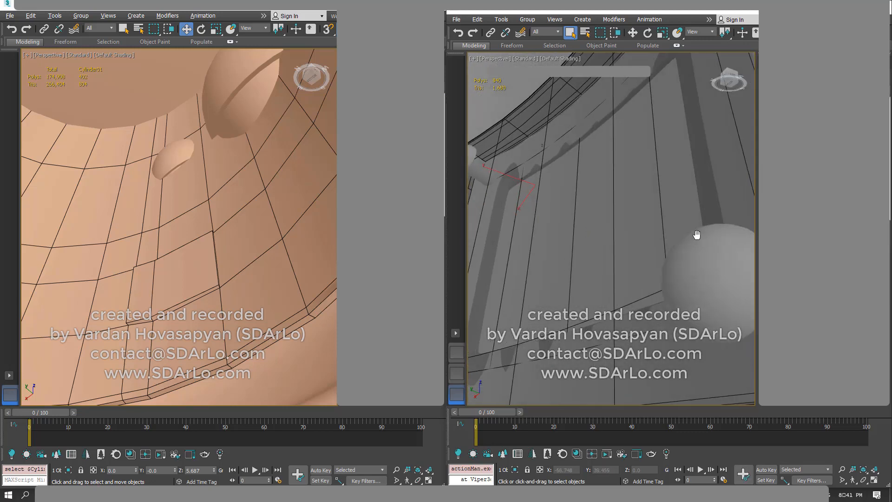
key(z)
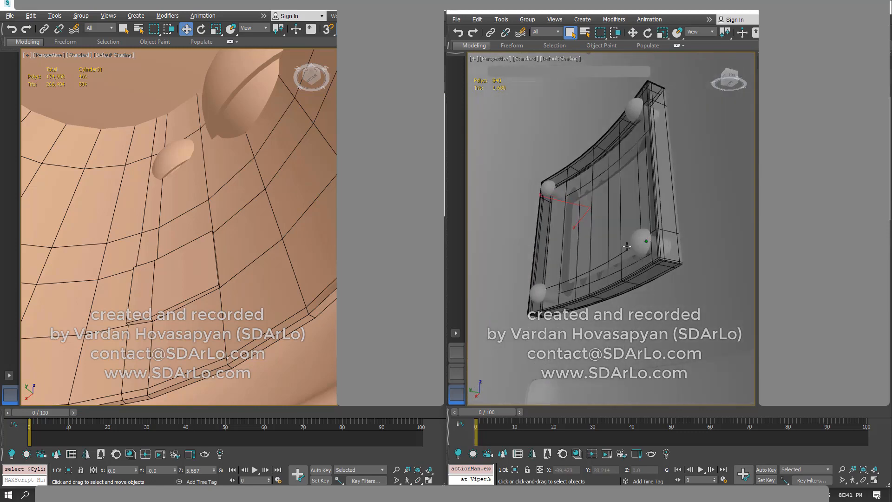
alt+middle_drag(627, 247, 608, 244)
key(alt+x)
alt+middle_drag(674, 231, 659, 229)
scroll(659, 229, down, 5)
click(701, 196)
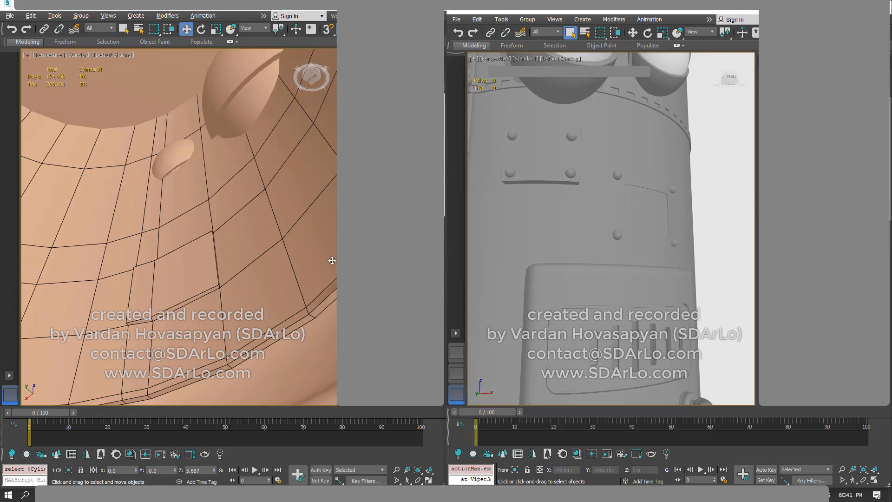
- Examine the orange body's wireframe between the eyes and the vented door, clear the selection, and show both boilers in full
mouse_move(231, 241)
alt+middle_down()
mouse_move(223, 265)
mouse_move(258, 217)
mouse_move(245, 247)
alt+middle_up()
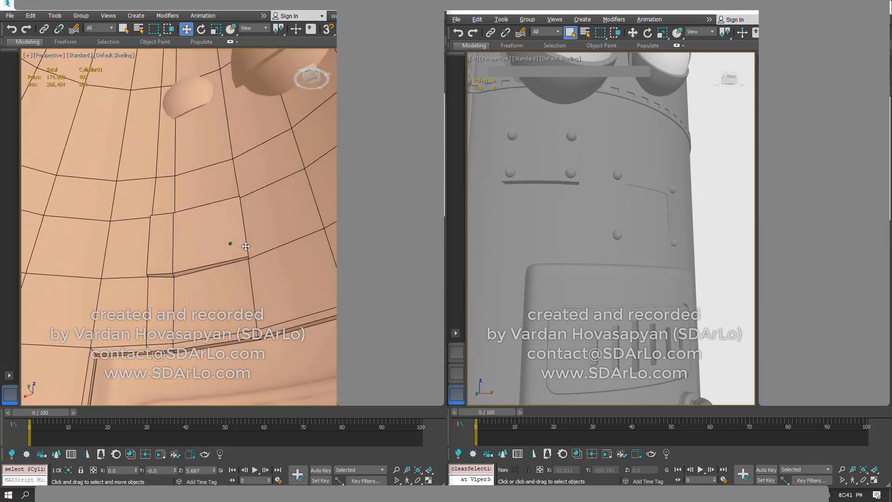
scroll(246, 246, down, 6)
scroll(325, 247, up, 8)
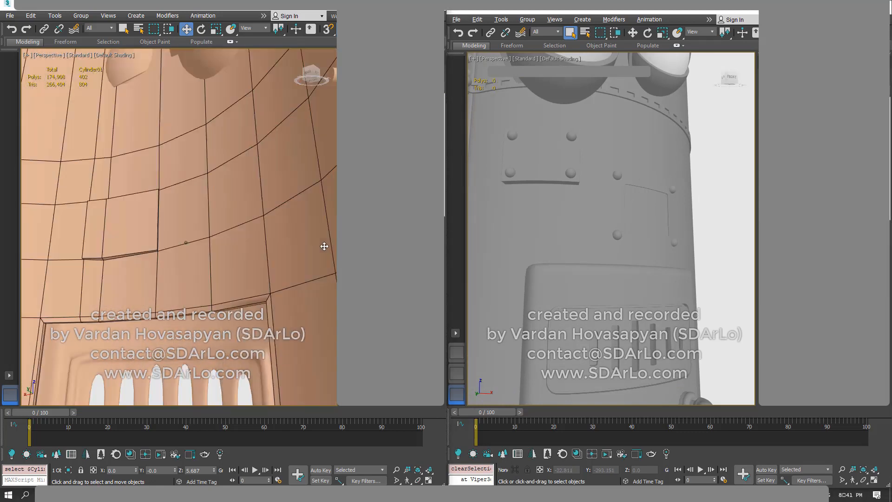
scroll(325, 246, down, 10)
middle_drag(162, 244, 192, 281)
scroll(211, 269, down, 3)
scroll(212, 270, up, 1)
click(250, 271)
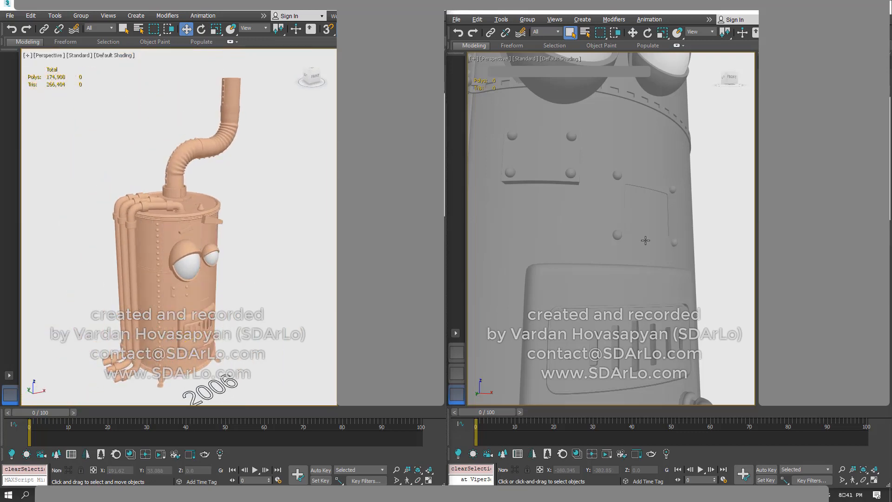
scroll(646, 240, down, 8)
mouse_move(645, 240)
middle_down()
mouse_move(651, 251)
mouse_move(649, 240)
middle_up()
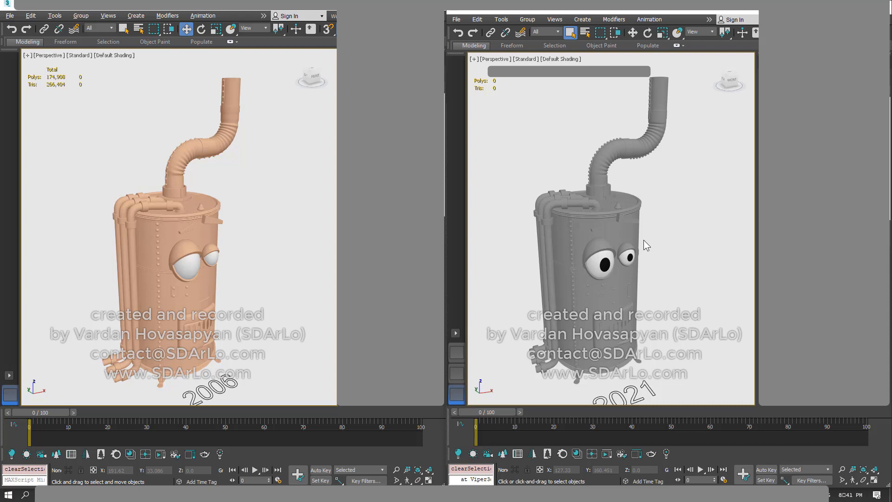
- Select the orange boiler's lid with its upper and lower rims and examine their wireframe
alt+middle_drag(157, 231, 201, 193)
click(186, 231)
click(196, 214)
mouse_move(218, 230)
alt+middle_down()
mouse_move(202, 238)
mouse_move(216, 238)
alt+middle_up()
middle_drag(215, 238, 182, 255)
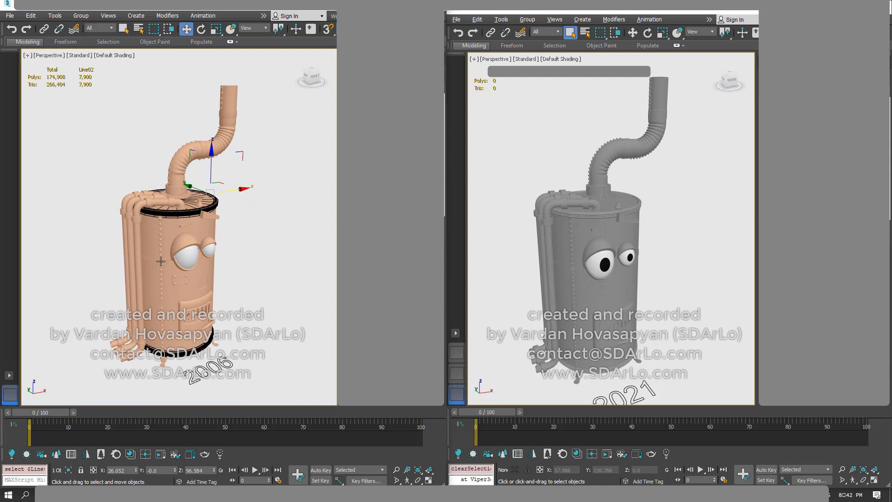
- Examine the orange boiler's body around the vertical rivet row and clear the selection
click(161, 261)
mouse_move(173, 297)
mouse_down()
mouse_move(172, 316)
mouse_move(172, 282)
mouse_move(173, 293)
mouse_up()
alt+middle_drag(170, 270, 173, 299)
scroll(171, 276, up, 6)
scroll(167, 290, down, 2)
scroll(173, 279, down, 2)
alt+middle_drag(174, 251, 182, 251)
click(238, 258)
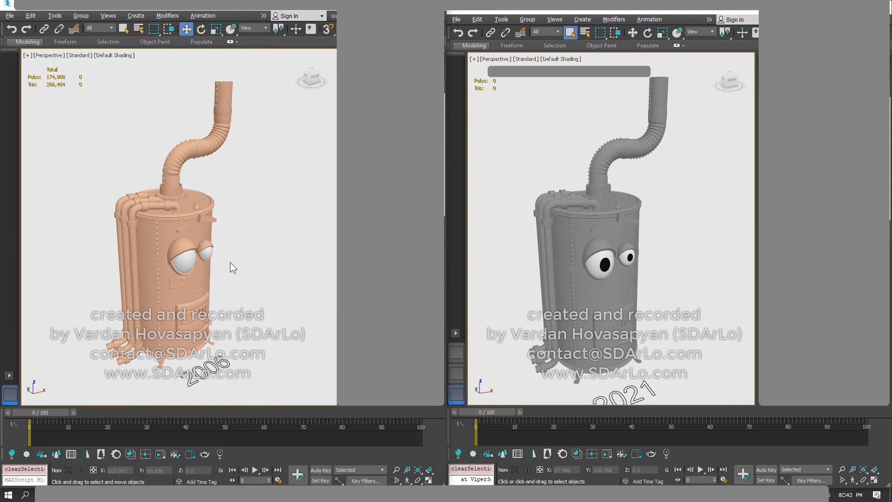
alt+middle_drag(249, 268, 277, 279)
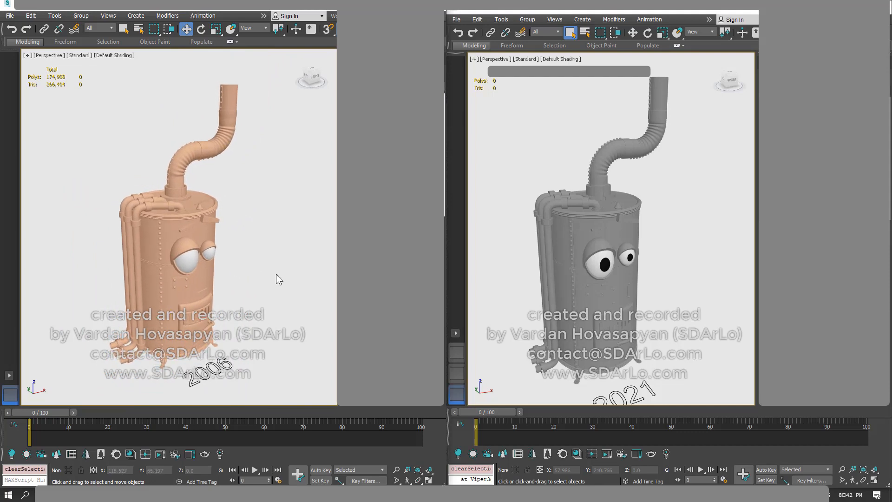
alt+middle_drag(597, 340, 598, 332)
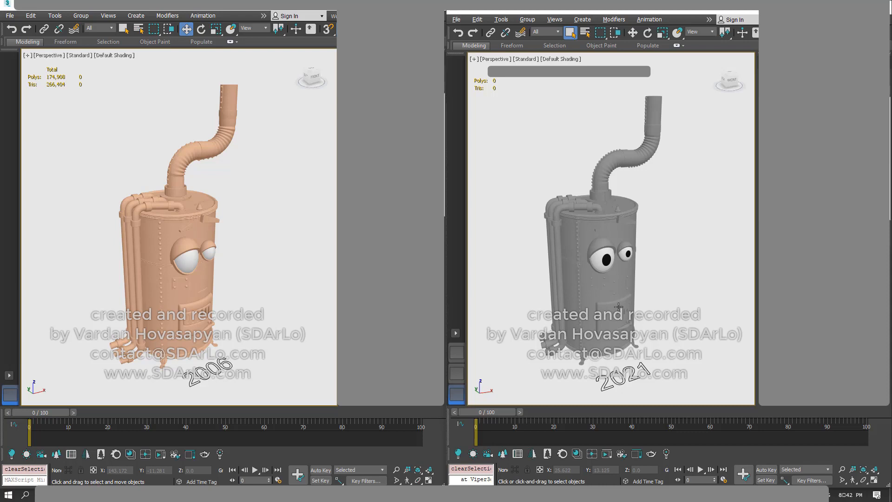
mouse_move(603, 304)
alt+middle_down()
mouse_move(589, 310)
mouse_move(604, 304)
alt+middle_up()
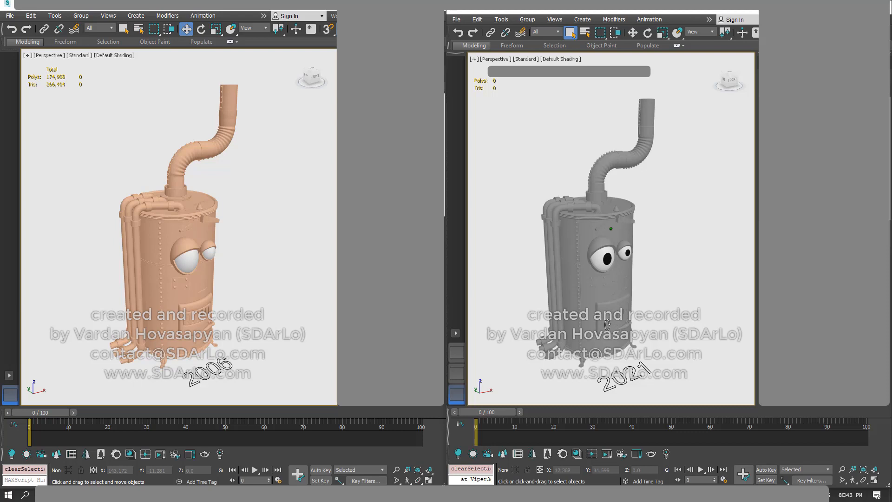
alt+middle_drag(612, 325, 617, 325)
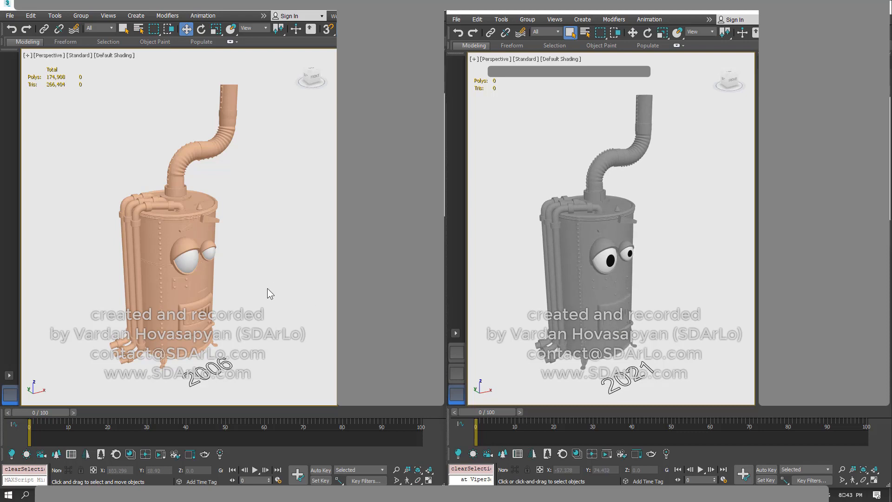
alt+middle_drag(267, 289, 267, 289)
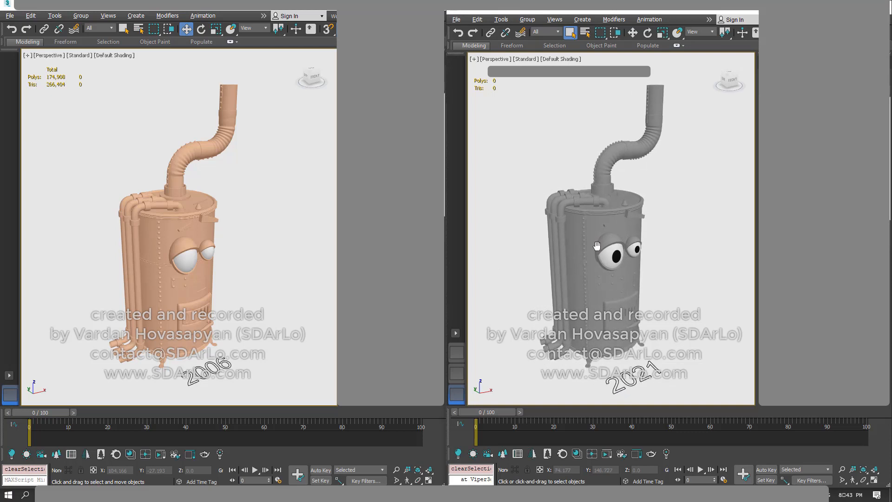
- Check the polygon statistics of the grey boiler's vented door, larger eyelid and side pipes by selecting each in turn
click(613, 314)
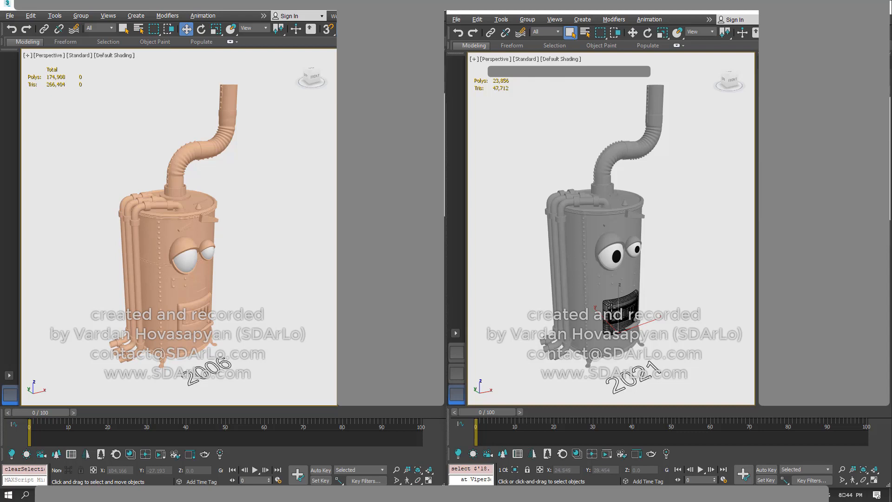
click(611, 237)
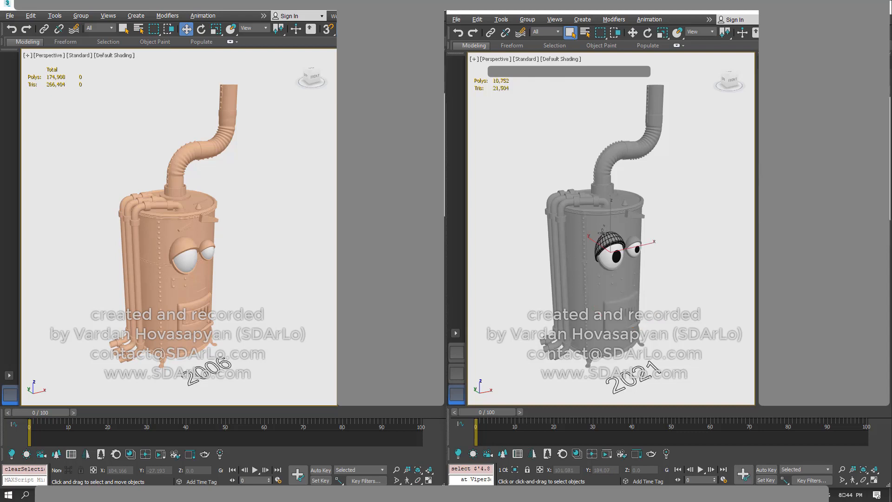
click(560, 243)
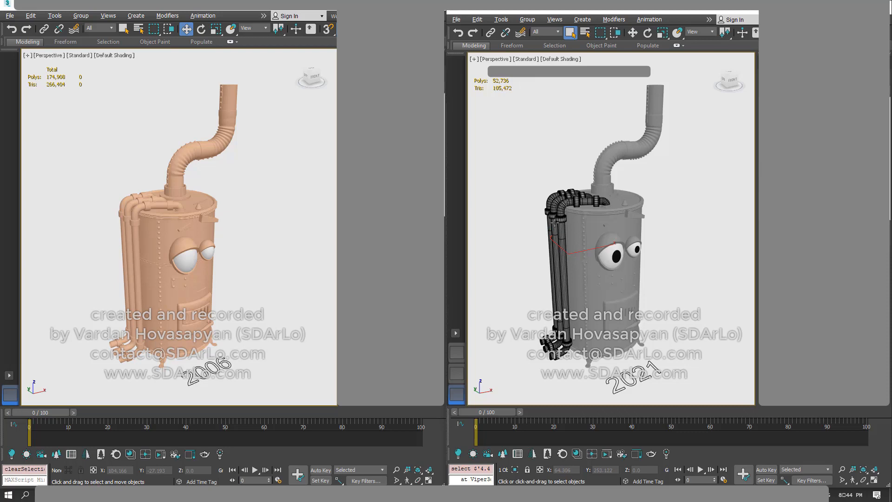
- Examine the wireframe of the grey boiler's side pipes around their bends and collars, up close and from several angles
mouse_move(557, 223)
alt+middle_down()
mouse_move(599, 213)
mouse_move(651, 221)
mouse_move(620, 179)
mouse_move(579, 209)
mouse_move(570, 236)
mouse_move(590, 194)
mouse_move(598, 253)
mouse_move(634, 212)
mouse_move(625, 191)
alt+middle_up()
scroll(598, 213, up, 4)
scroll(625, 188, up, 5)
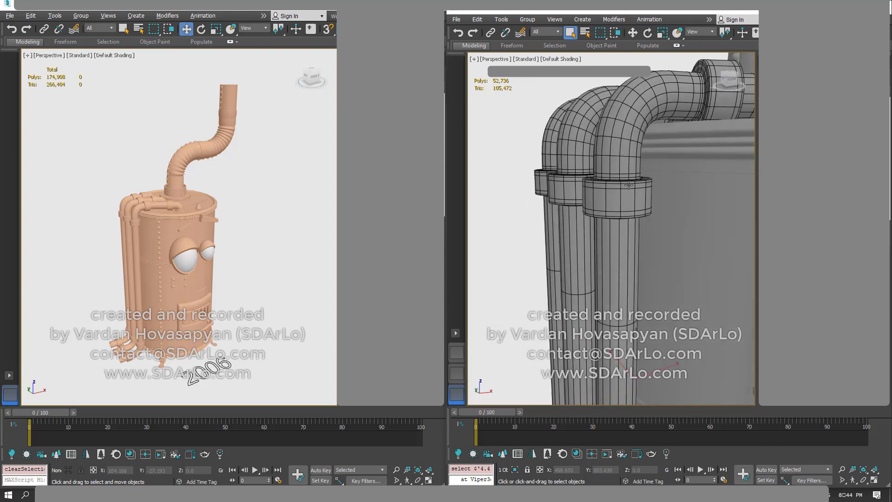
alt+middle_drag(630, 190, 632, 209)
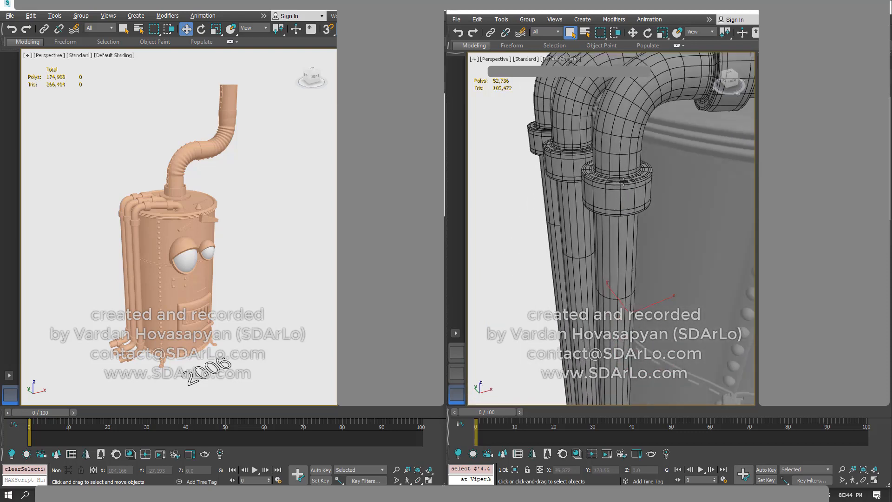
scroll(614, 191, down, 3)
scroll(615, 216, down, 4)
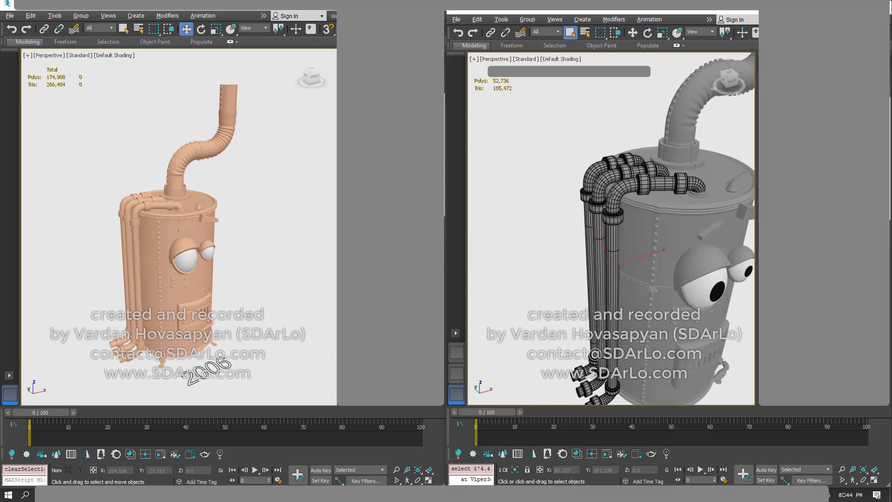
alt+middle_drag(619, 199, 646, 220)
scroll(646, 188, up, 4)
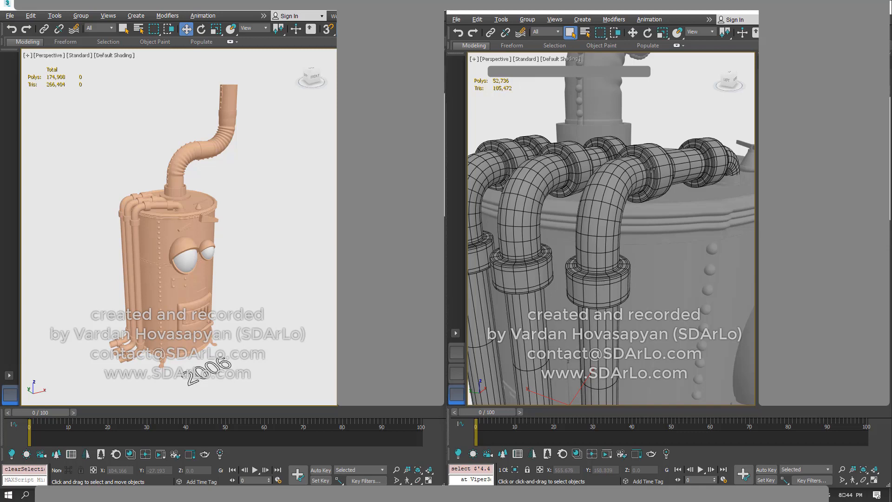
alt+middle_drag(652, 169, 634, 191)
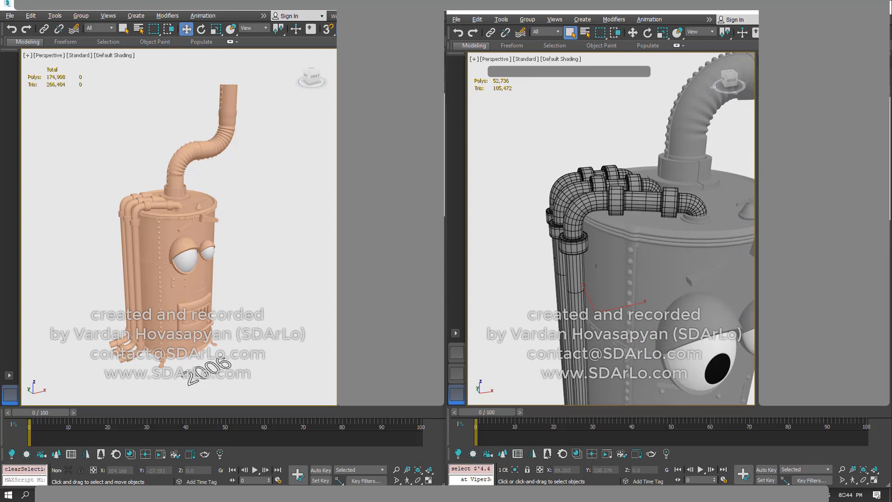
scroll(619, 224, down, 5)
scroll(545, 238, up, 10)
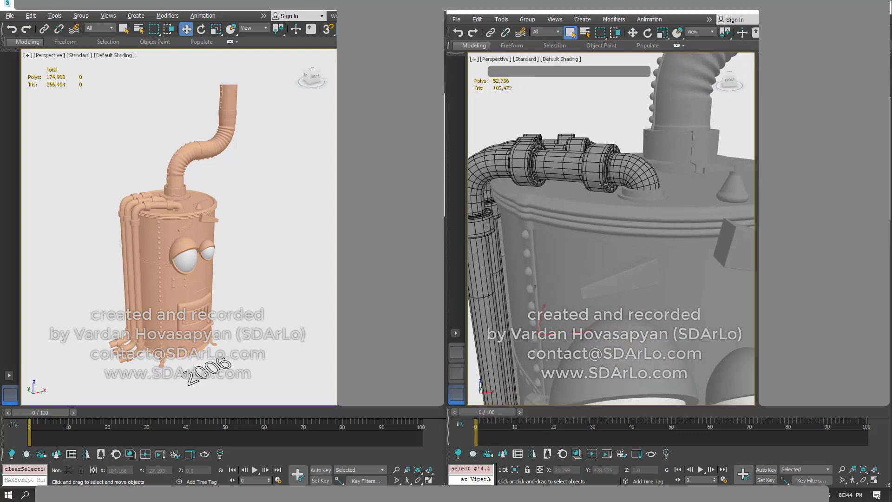
scroll(579, 190, down, 3)
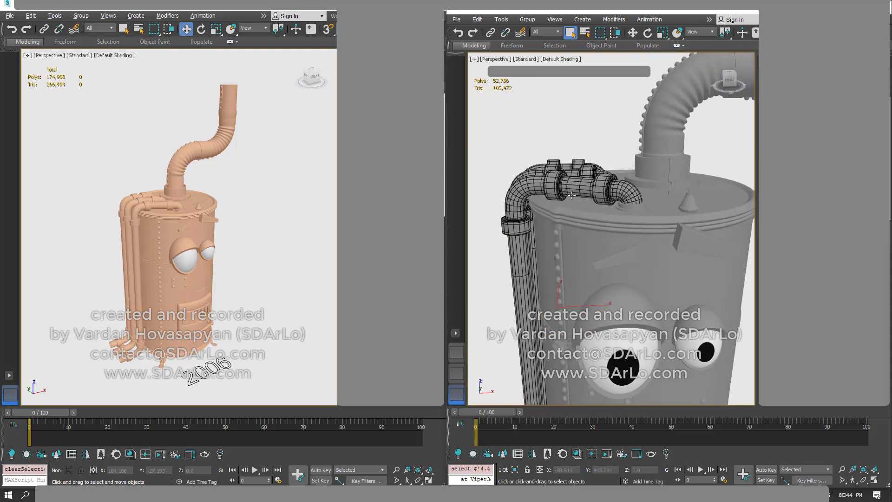
- Examine the grey side pipes' wireframe along their vertical runs down to the lower ends, and clear the selection
alt+middle_drag(572, 216, 576, 211)
middle_drag(554, 240, 622, 141)
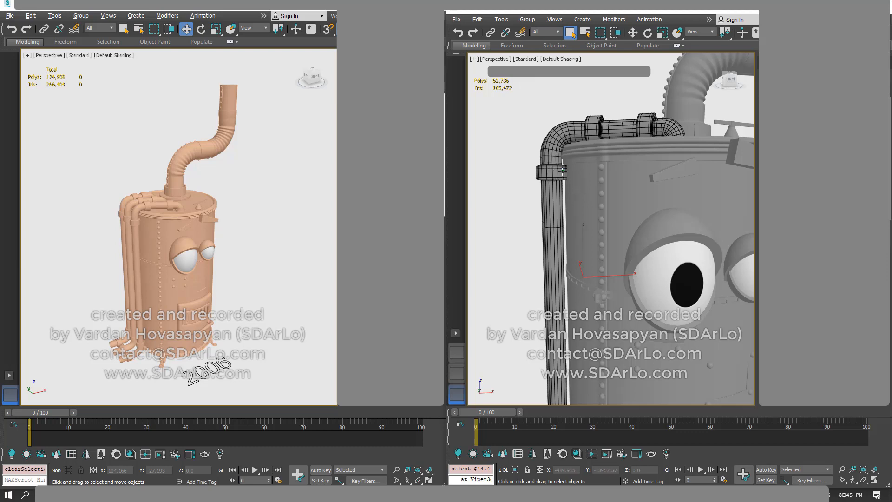
alt+middle_drag(563, 171, 566, 179)
scroll(583, 176, down, 4)
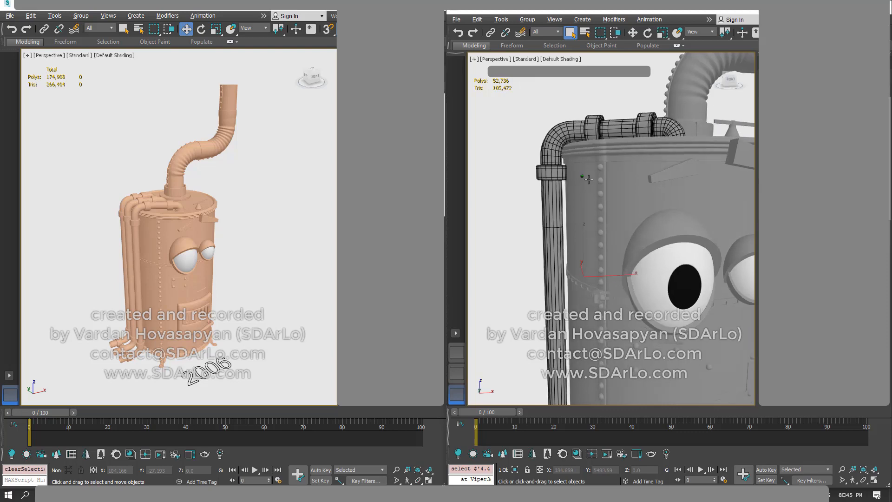
scroll(592, 195, down, 3)
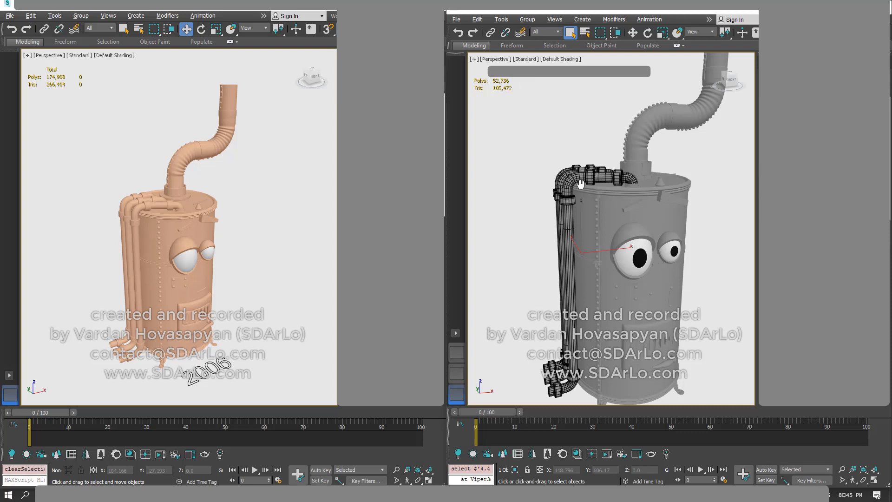
mouse_move(581, 185)
alt+middle_down()
mouse_move(593, 247)
mouse_move(585, 197)
alt+middle_up()
scroll(587, 190, down, 2)
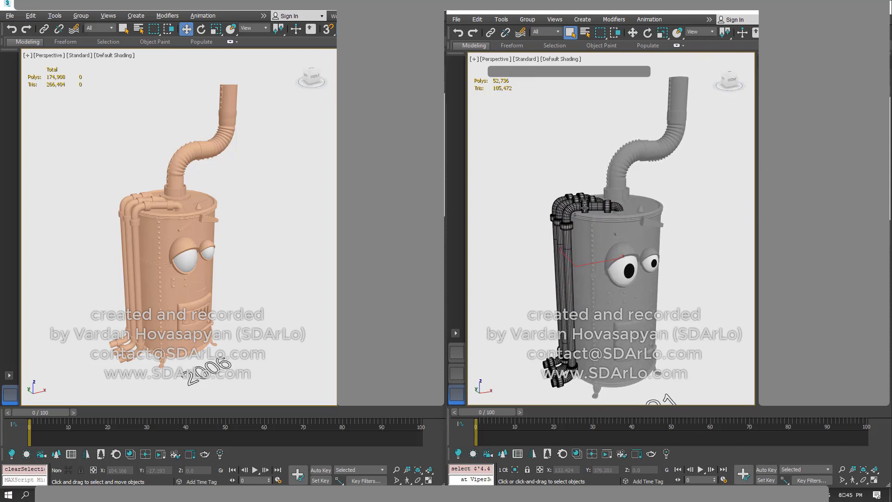
mouse_move(574, 261)
alt+middle_down()
mouse_move(558, 255)
mouse_move(650, 239)
mouse_move(578, 258)
alt+middle_up()
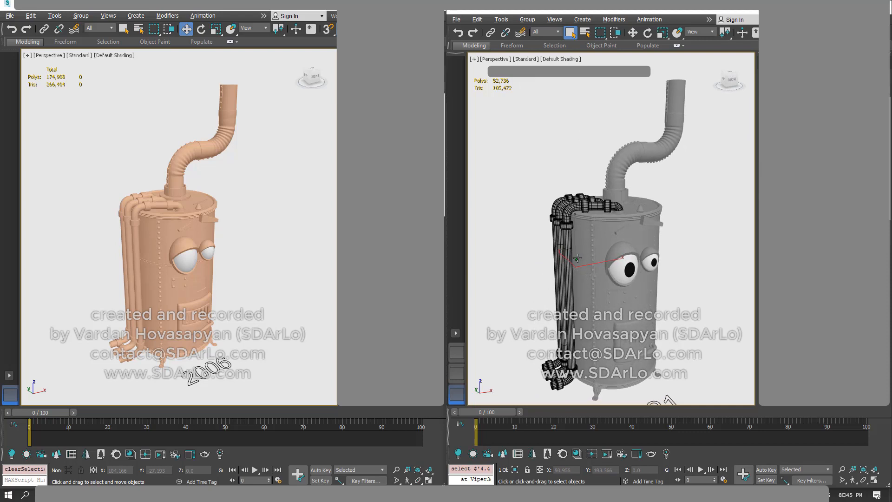
click(539, 249)
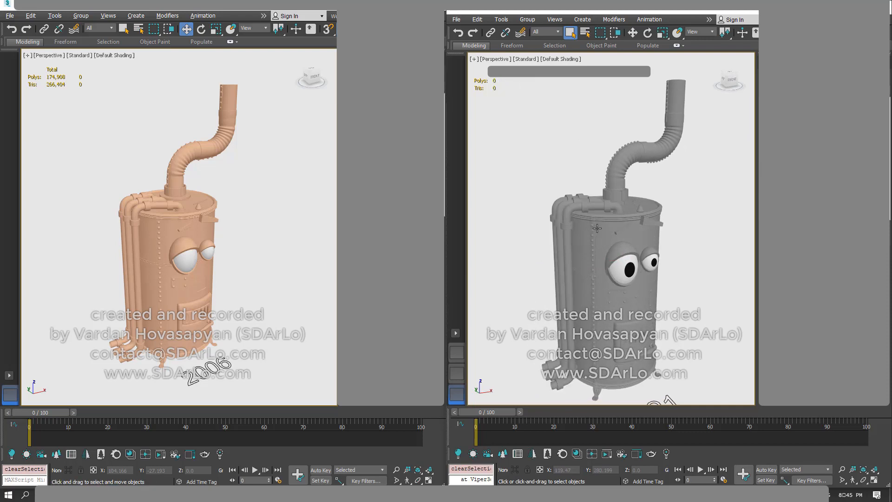
- Examine the grey boiler's overall shape and ribbed chimney pipe from above and from a level front angle
alt+middle_drag(595, 230, 589, 243)
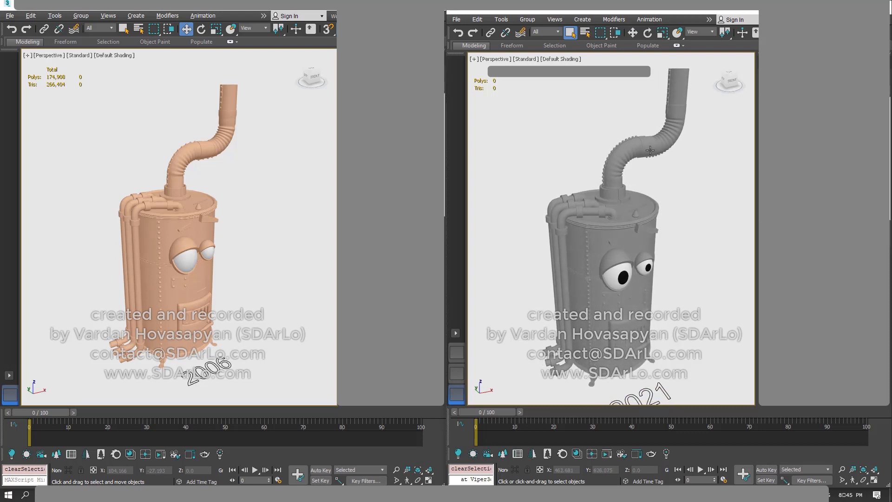
alt+middle_drag(639, 159, 643, 146)
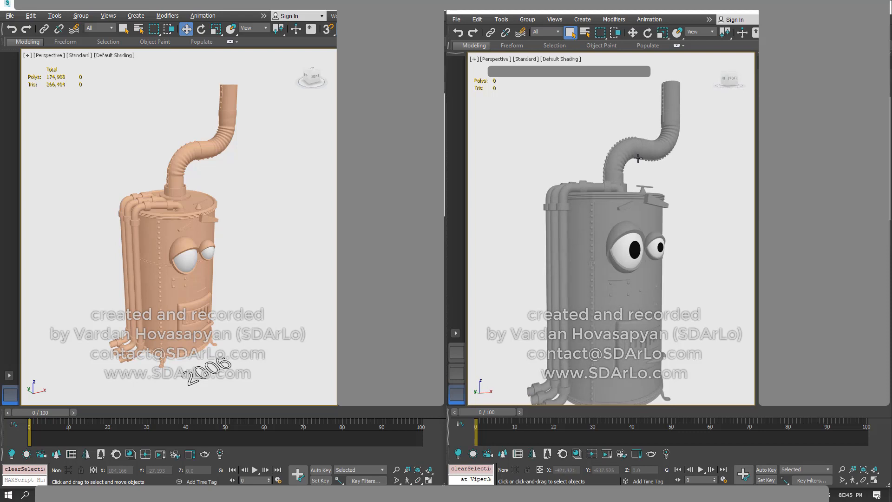
alt+middle_drag(637, 158, 639, 162)
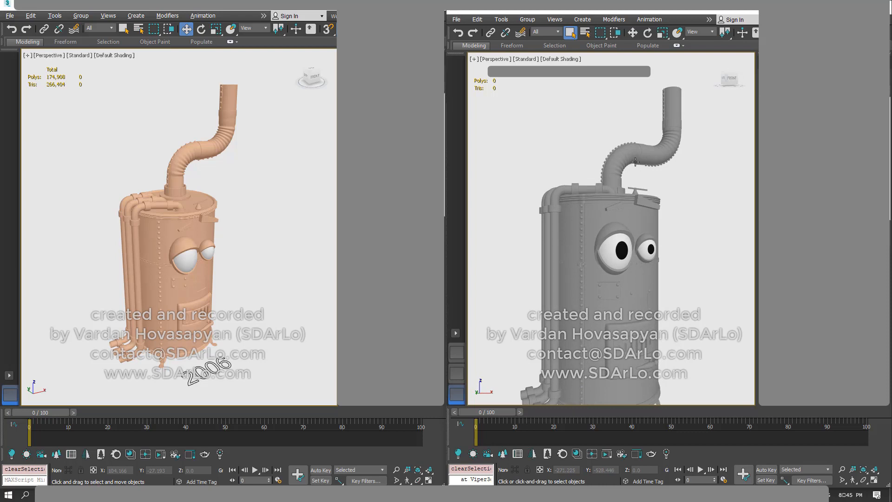
mouse_move(640, 162)
alt+middle_down()
mouse_move(635, 183)
mouse_move(645, 167)
alt+middle_up()
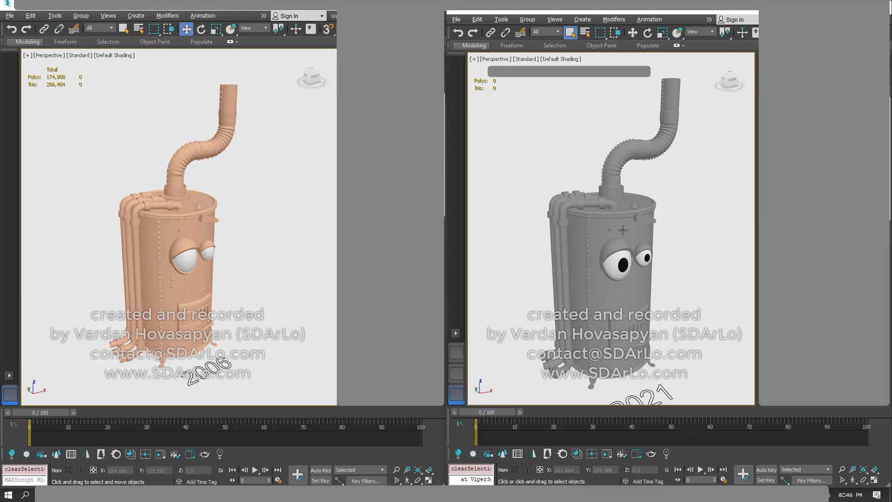
alt+middle_drag(623, 230, 542, 236)
scroll(621, 229, down, 1)
scroll(660, 392, up, 2)
scroll(622, 229, down, 1)
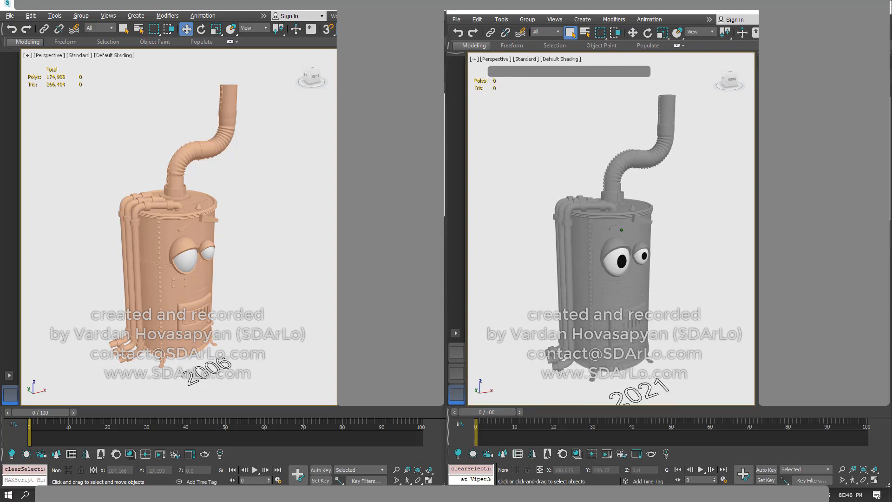
scroll(622, 229, up, 2)
middle_drag(622, 230, 622, 228)
scroll(622, 227, down, 1)
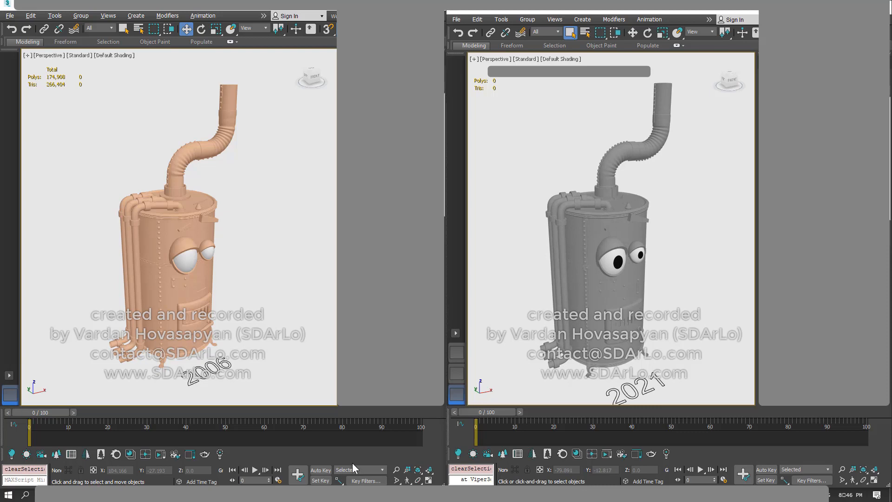